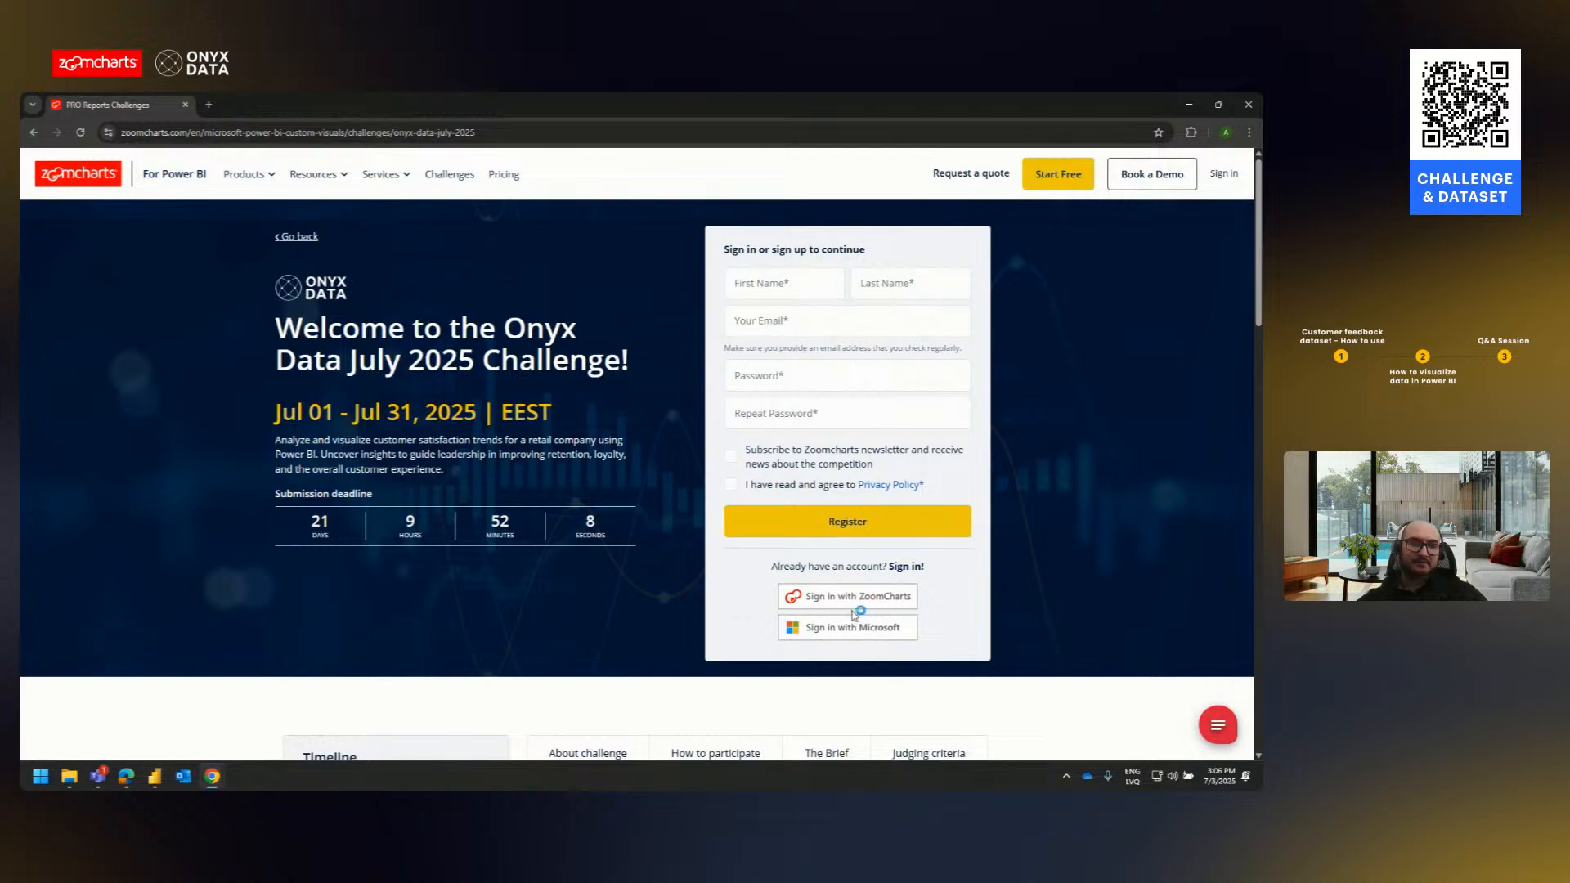
- Sign in to the challenge site with the Microsoft account, accept the Terms and Conditions and register for the Onyx Data July 2025 challenge
click(759, 527)
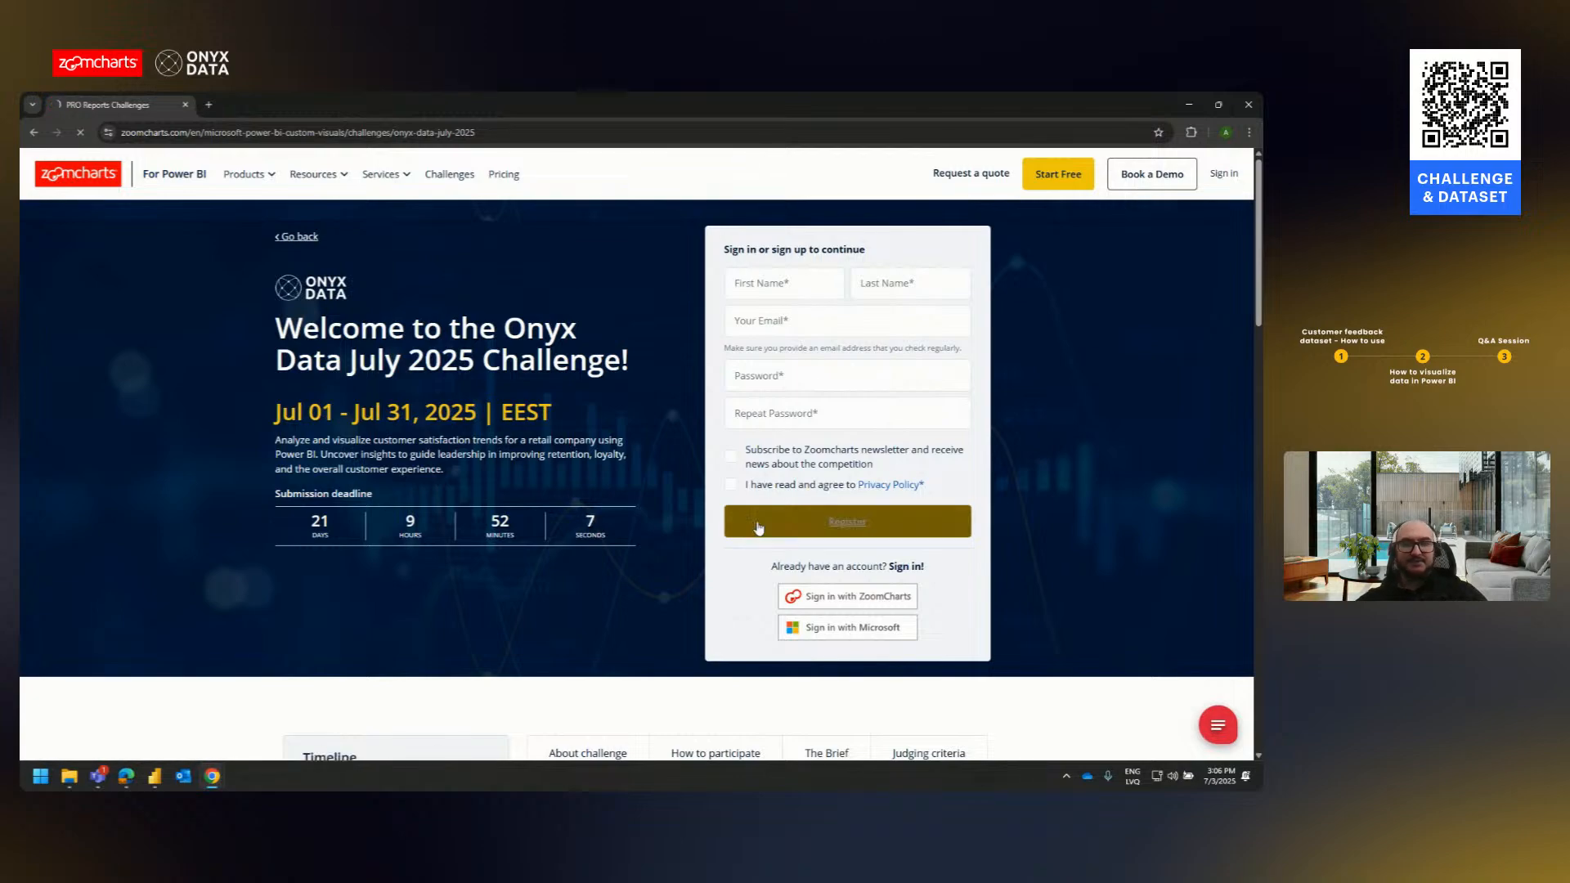
click(859, 628)
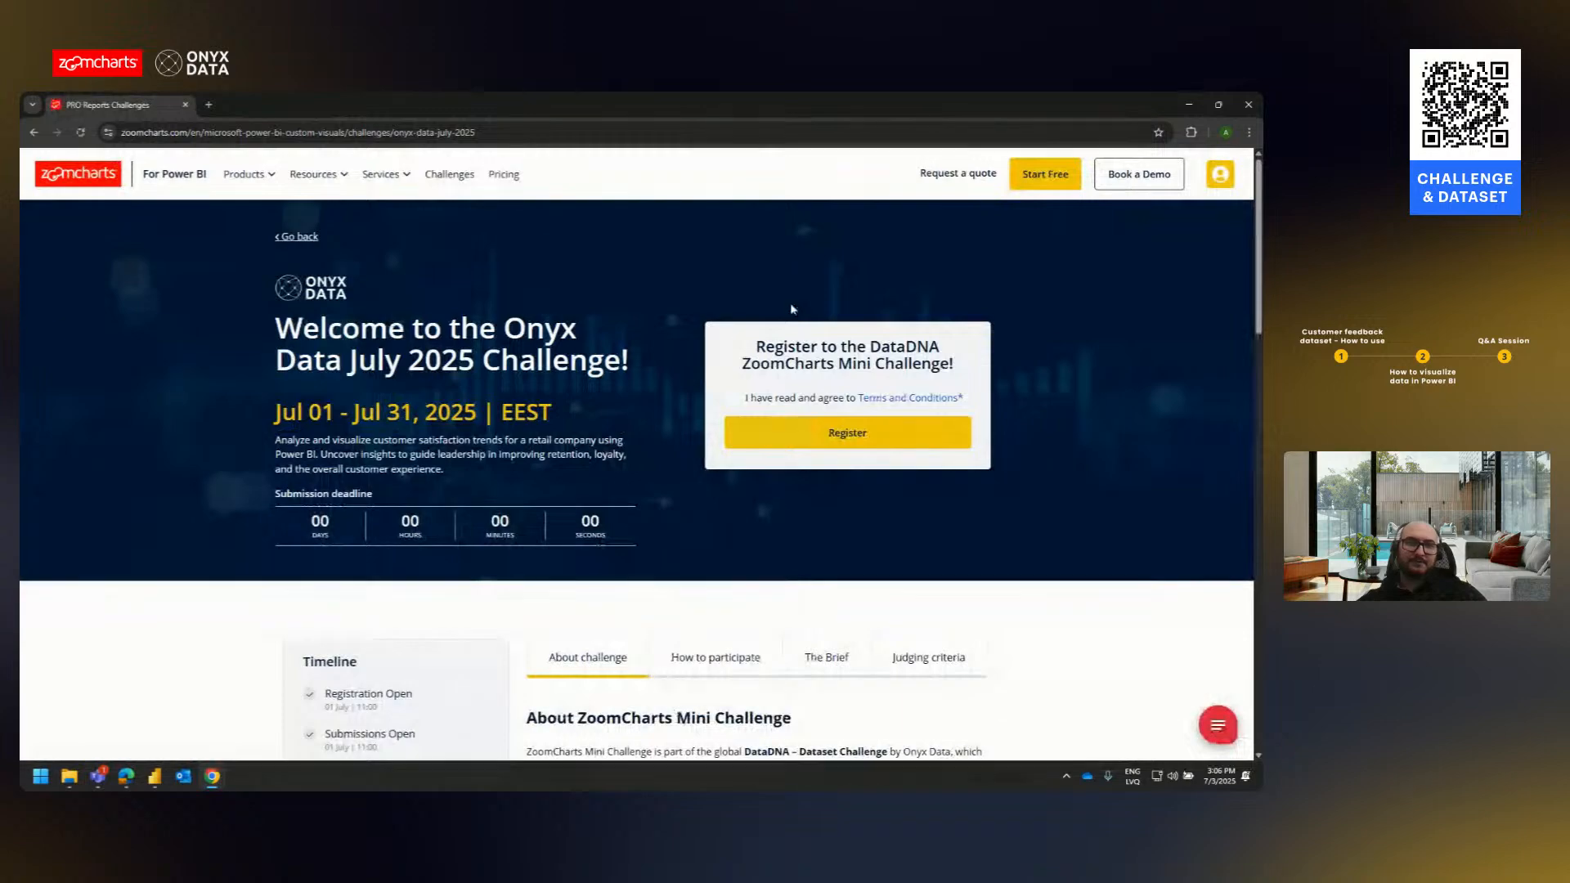
click(729, 400)
click(813, 443)
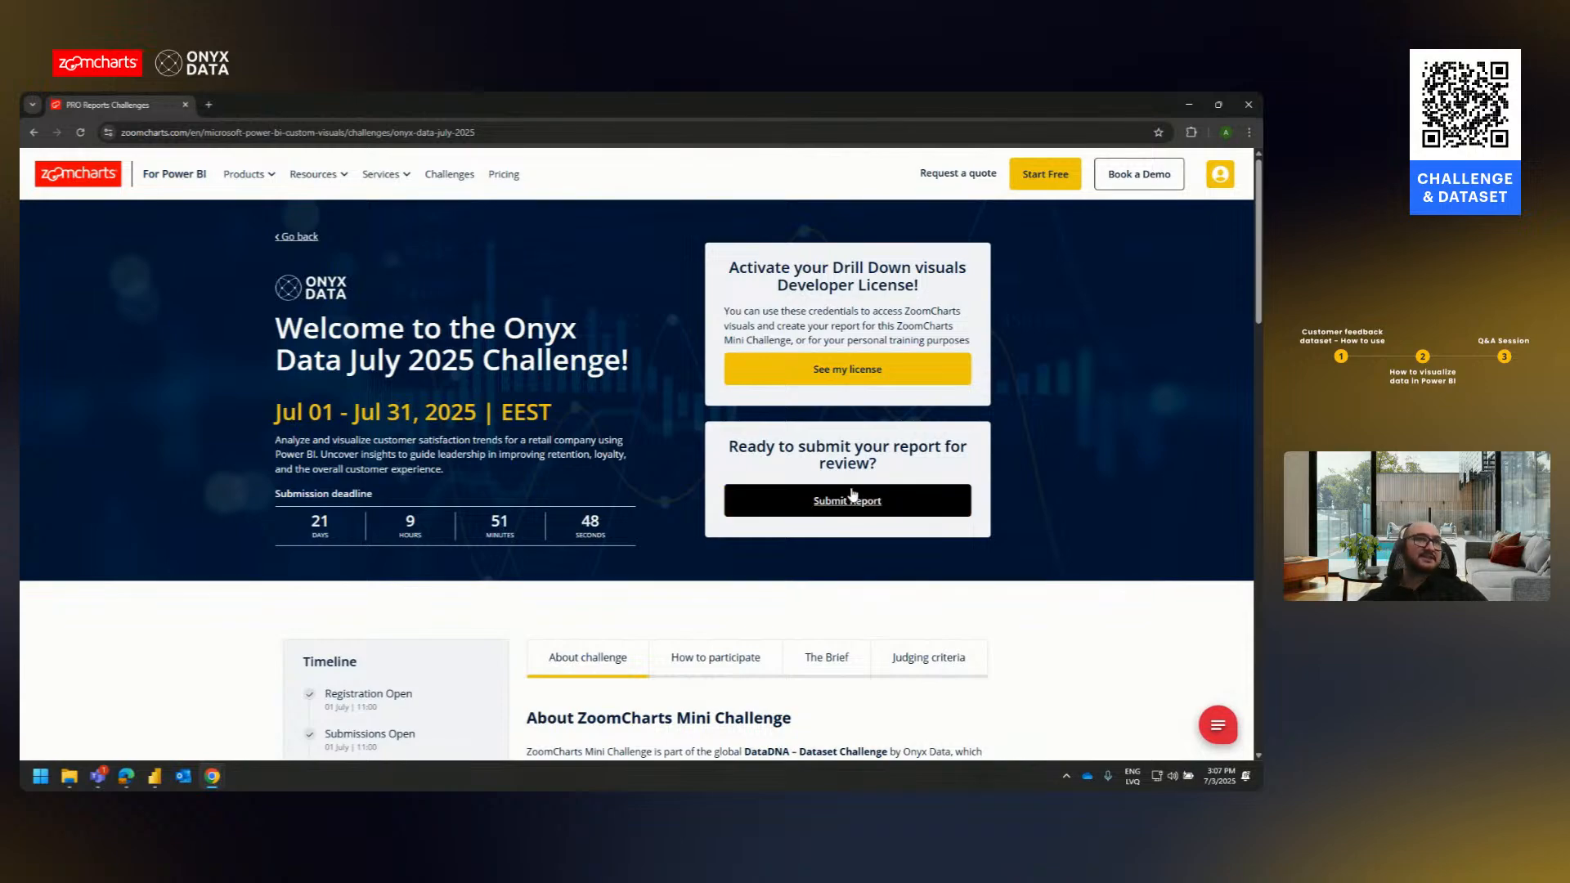
- View the Drill Down Visuals developer license credentials and the login instructions, and close the license window
click(851, 377)
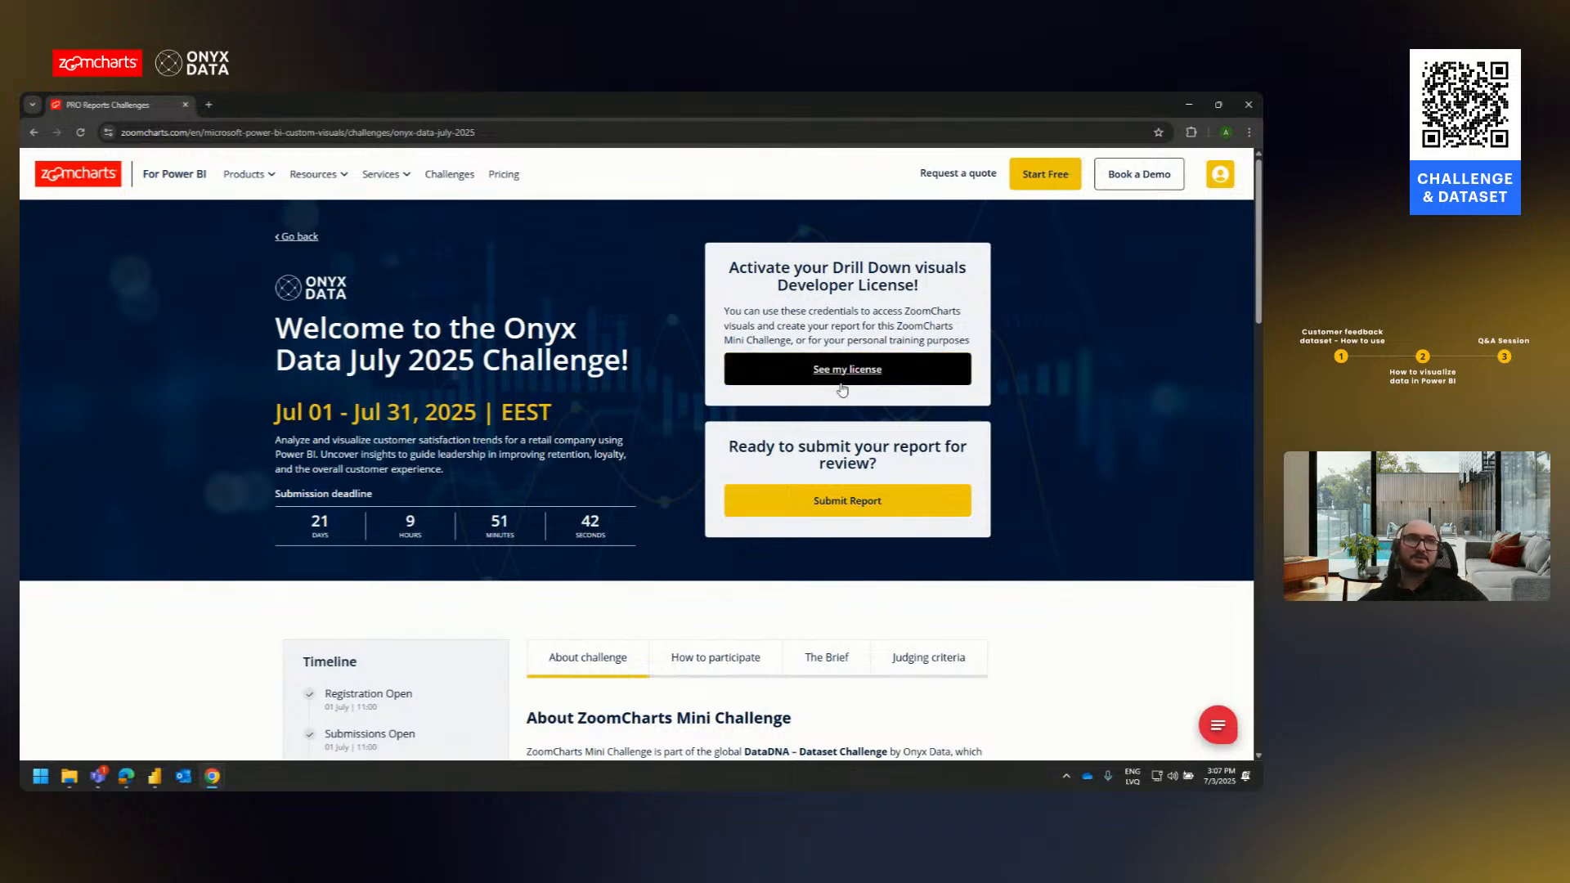
click(842, 383)
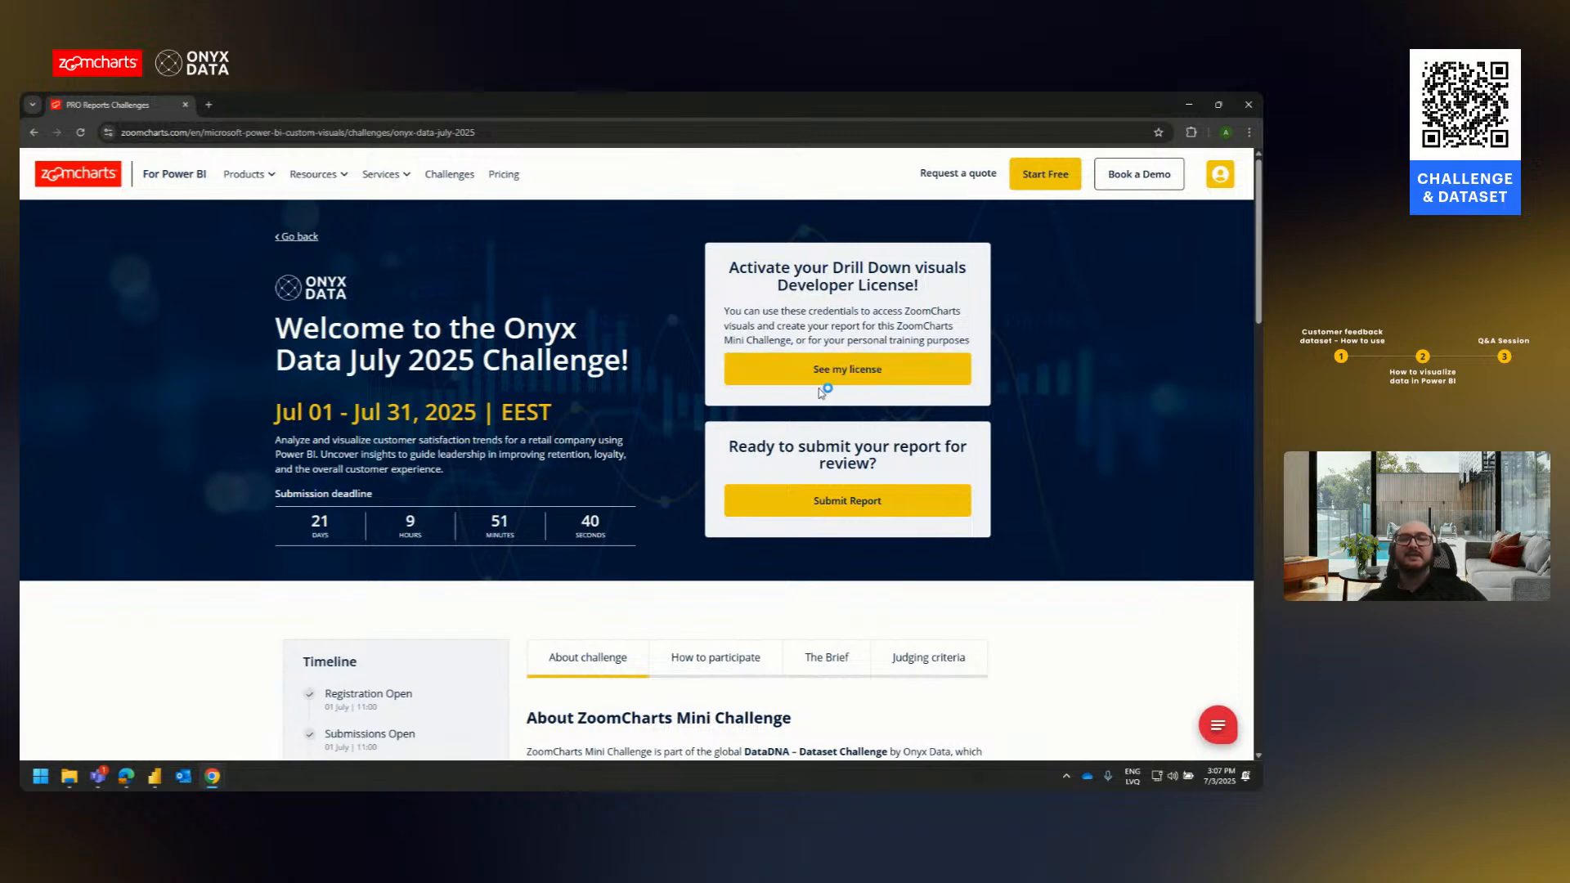
click(889, 384)
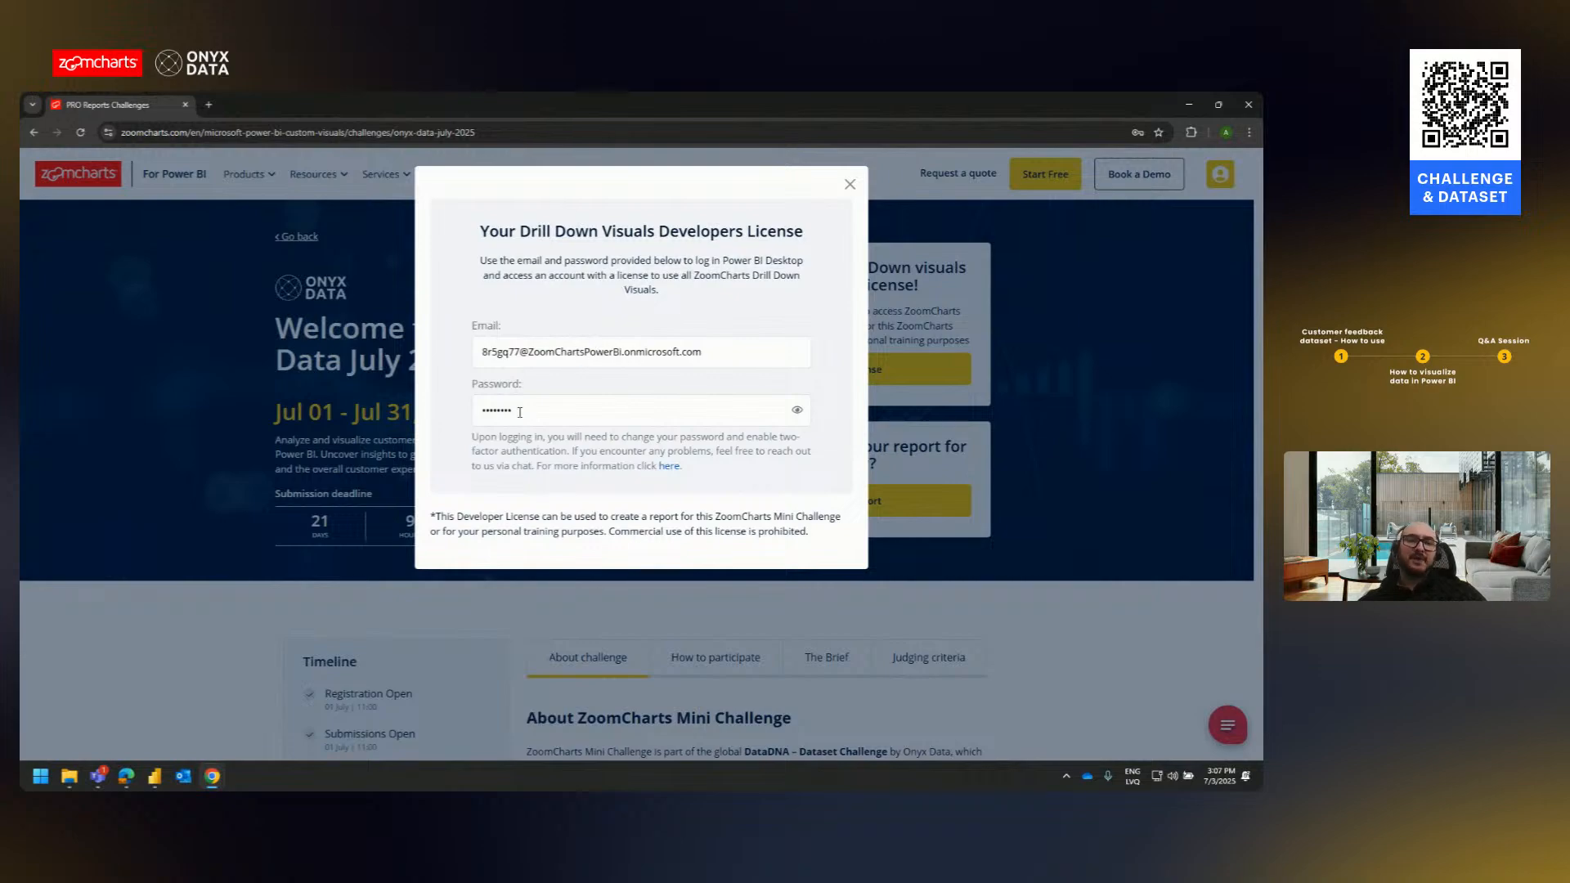
drag(472, 440, 598, 466)
click(598, 466)
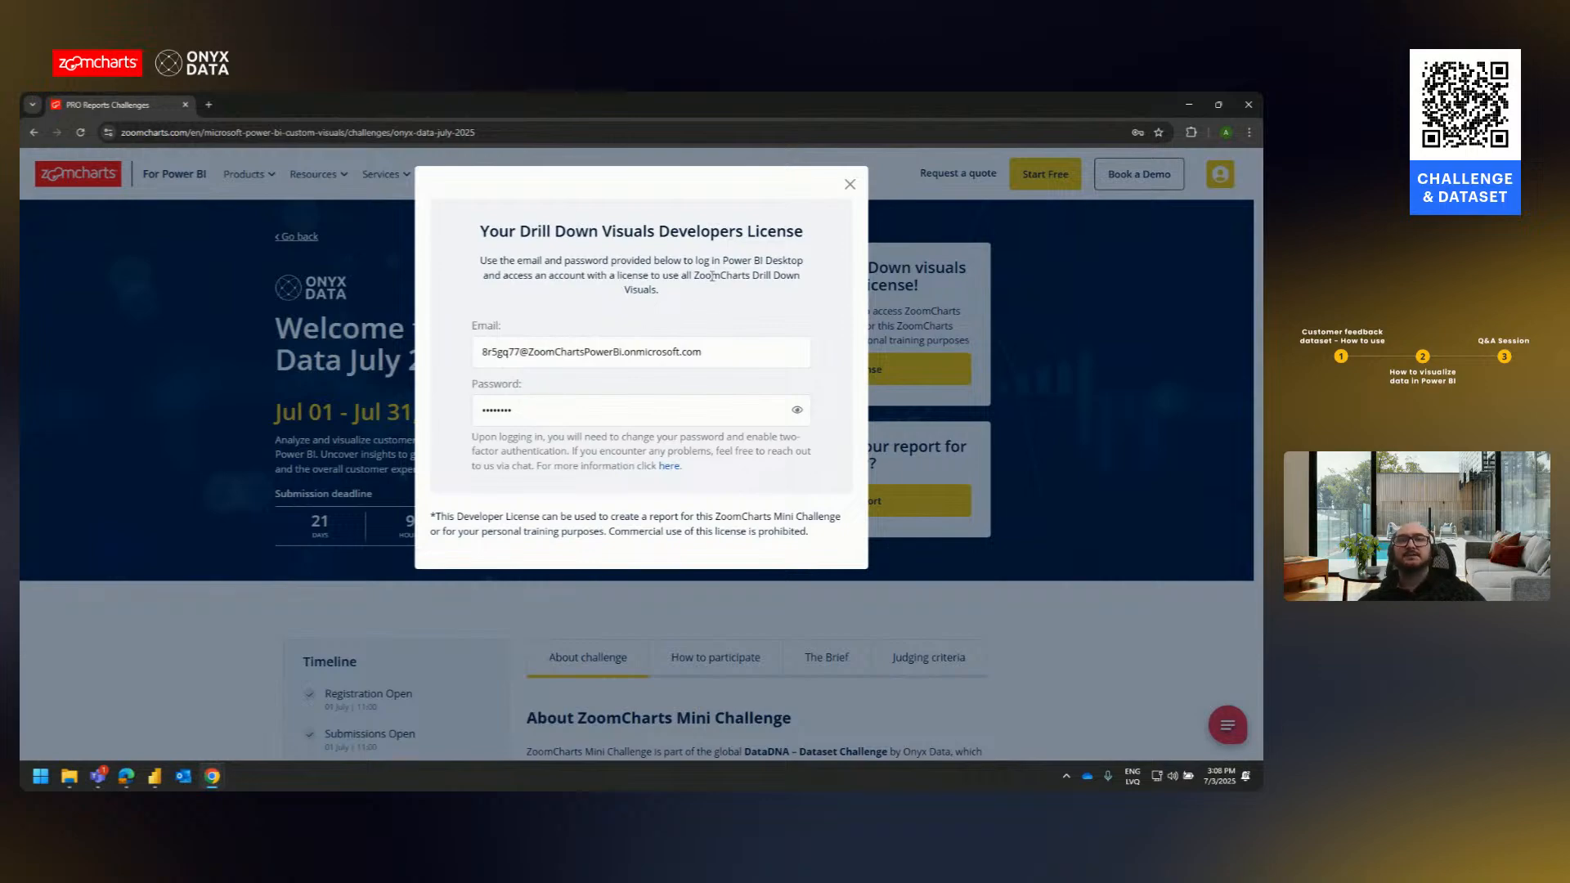
click(849, 185)
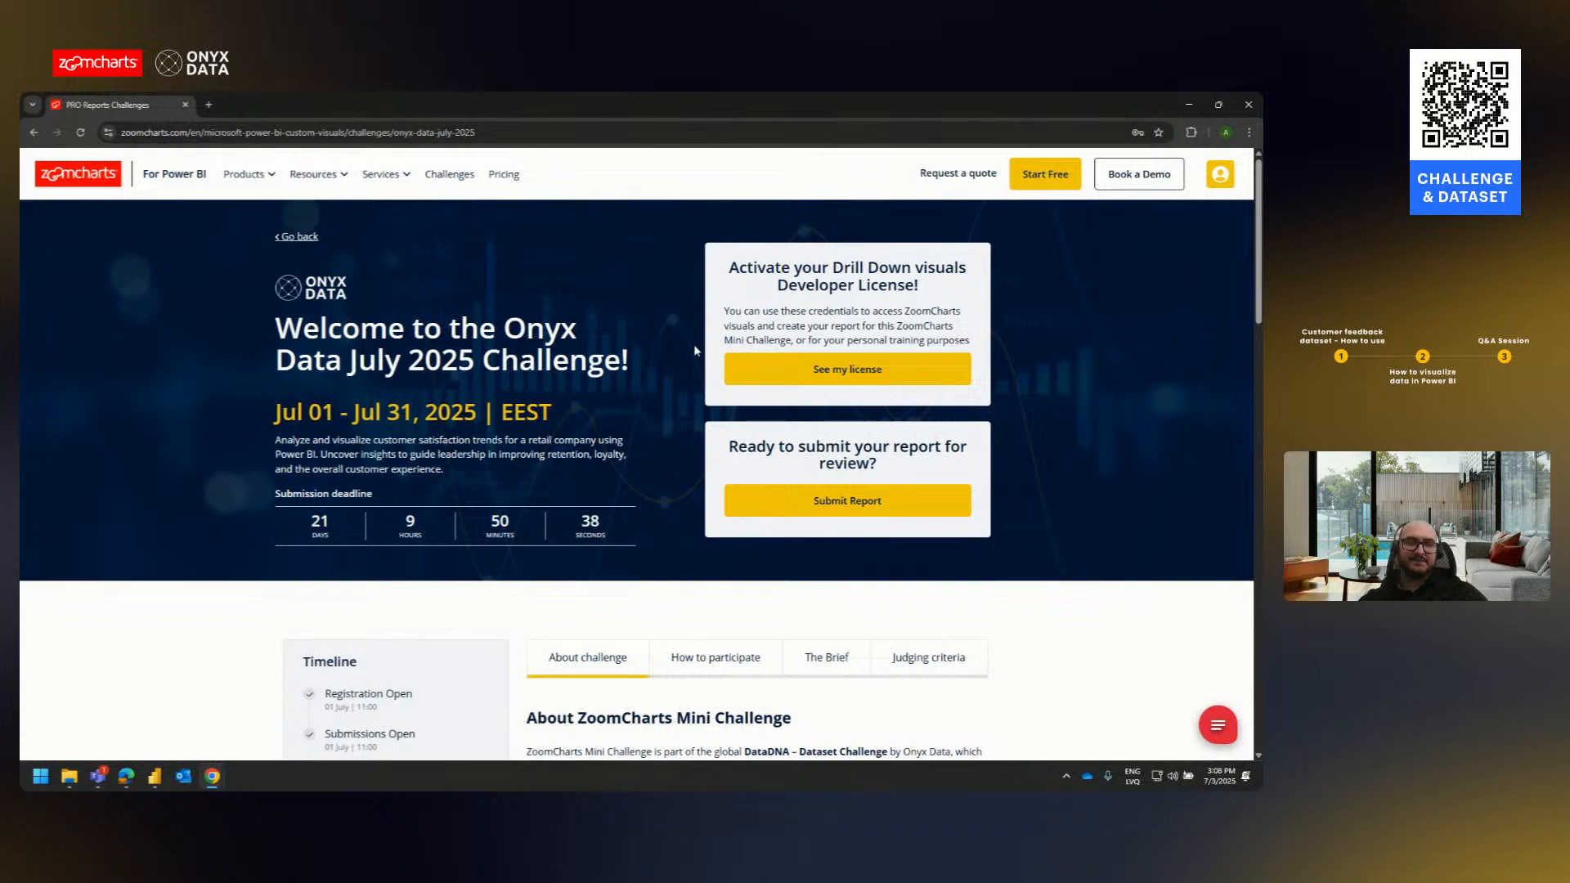
- Read the How to participate instructions for the challenge
scroll(694, 350, down, 3)
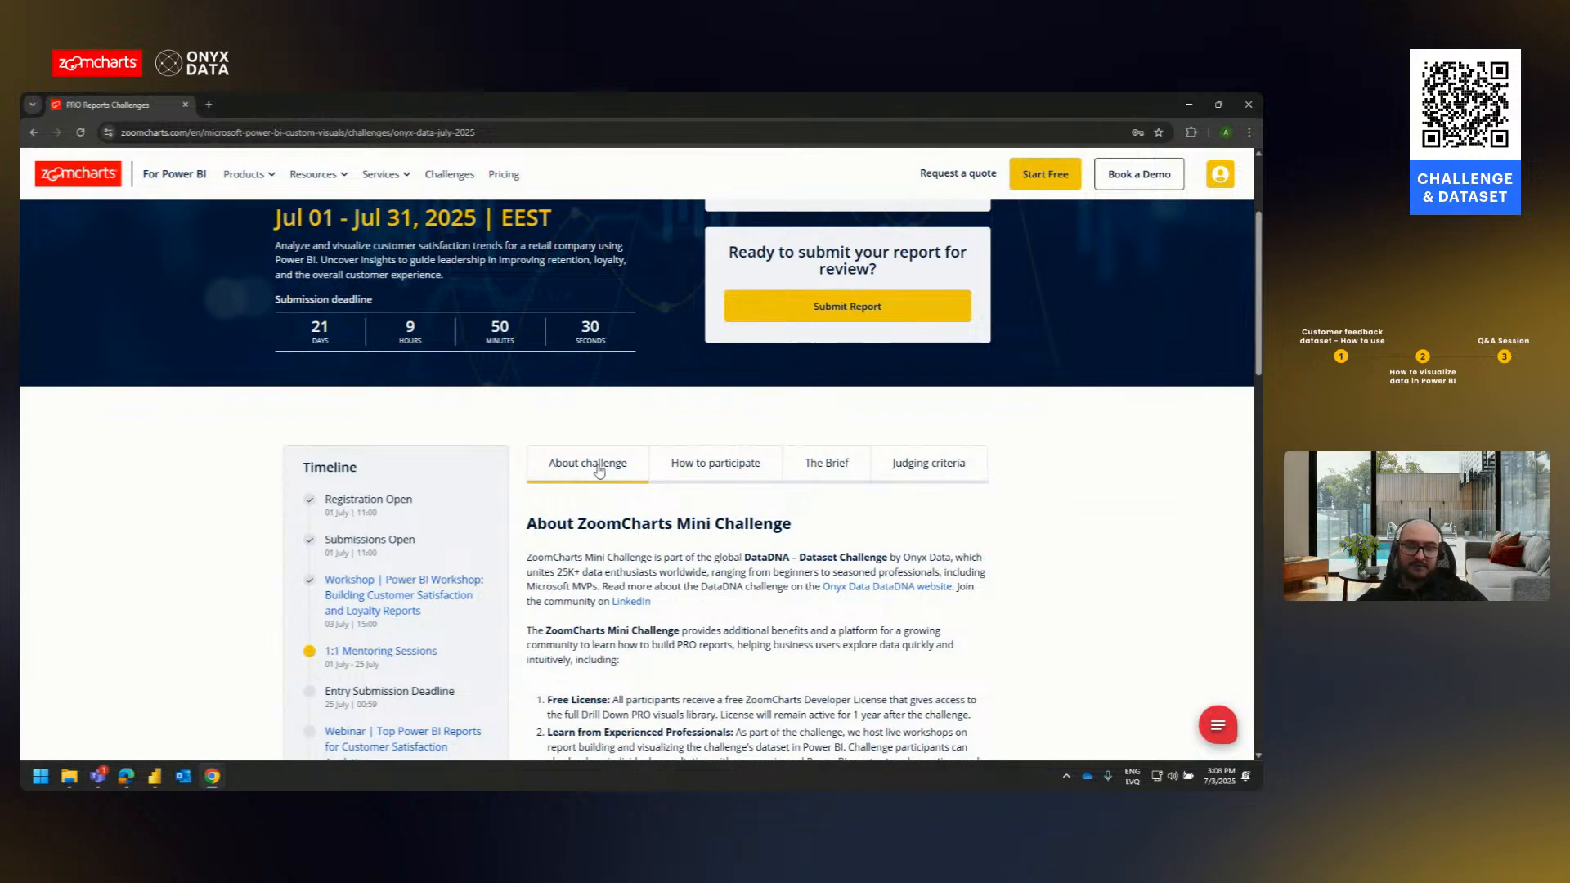
click(701, 471)
scroll(687, 573, down, 2)
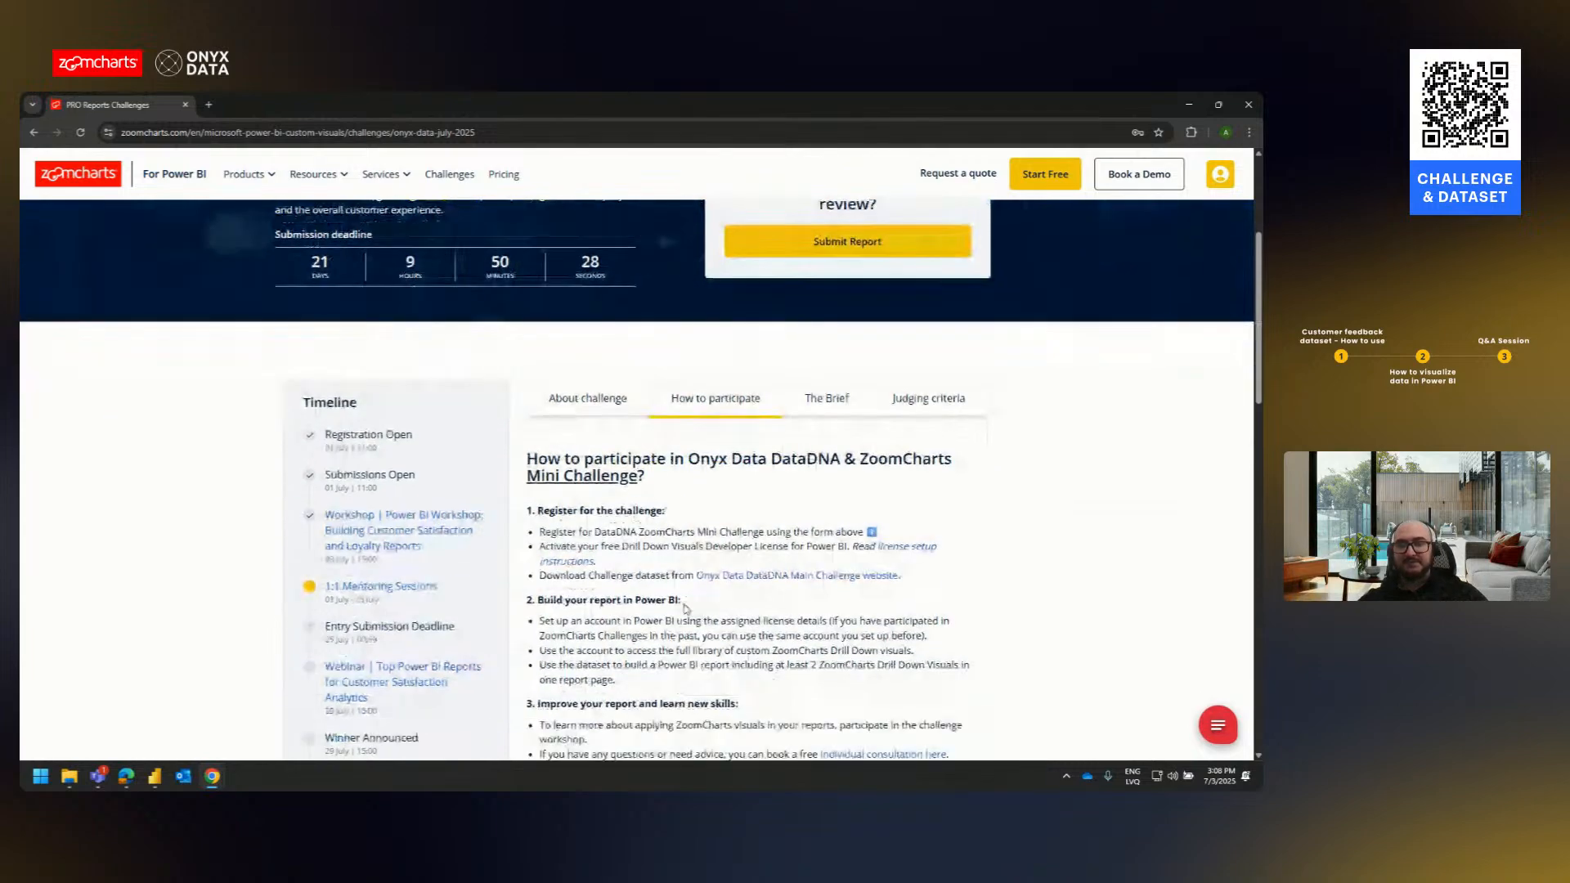
scroll(685, 608, down, 1)
scroll(693, 591, up, 1)
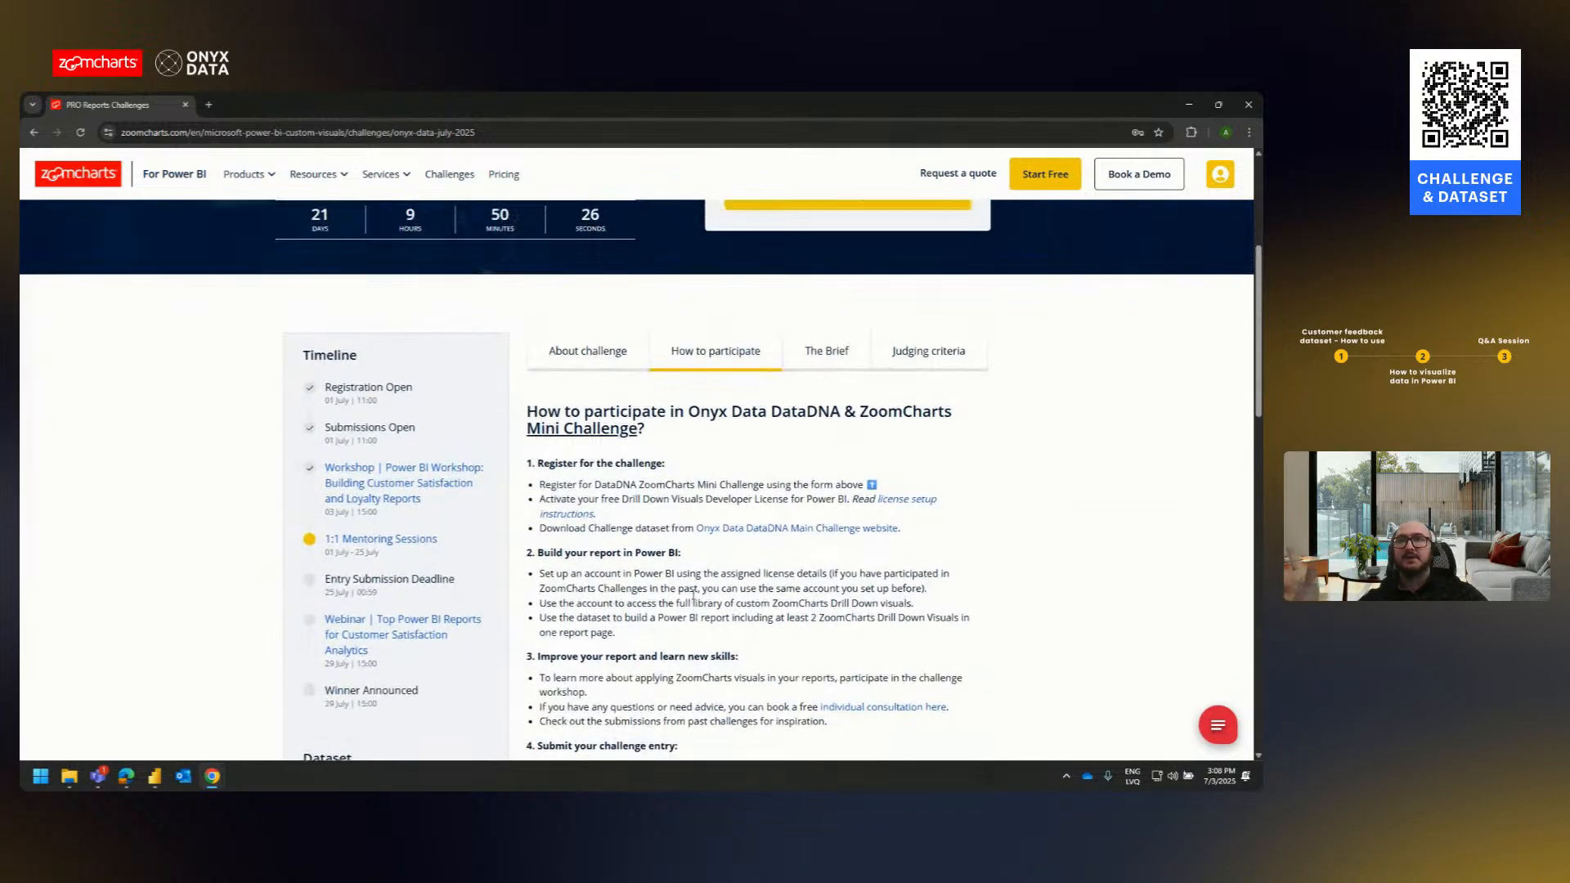
- Show the Judging criteria and read the technical requirement on the minimum number of ZoomCharts Drill Down Visuals
click(946, 402)
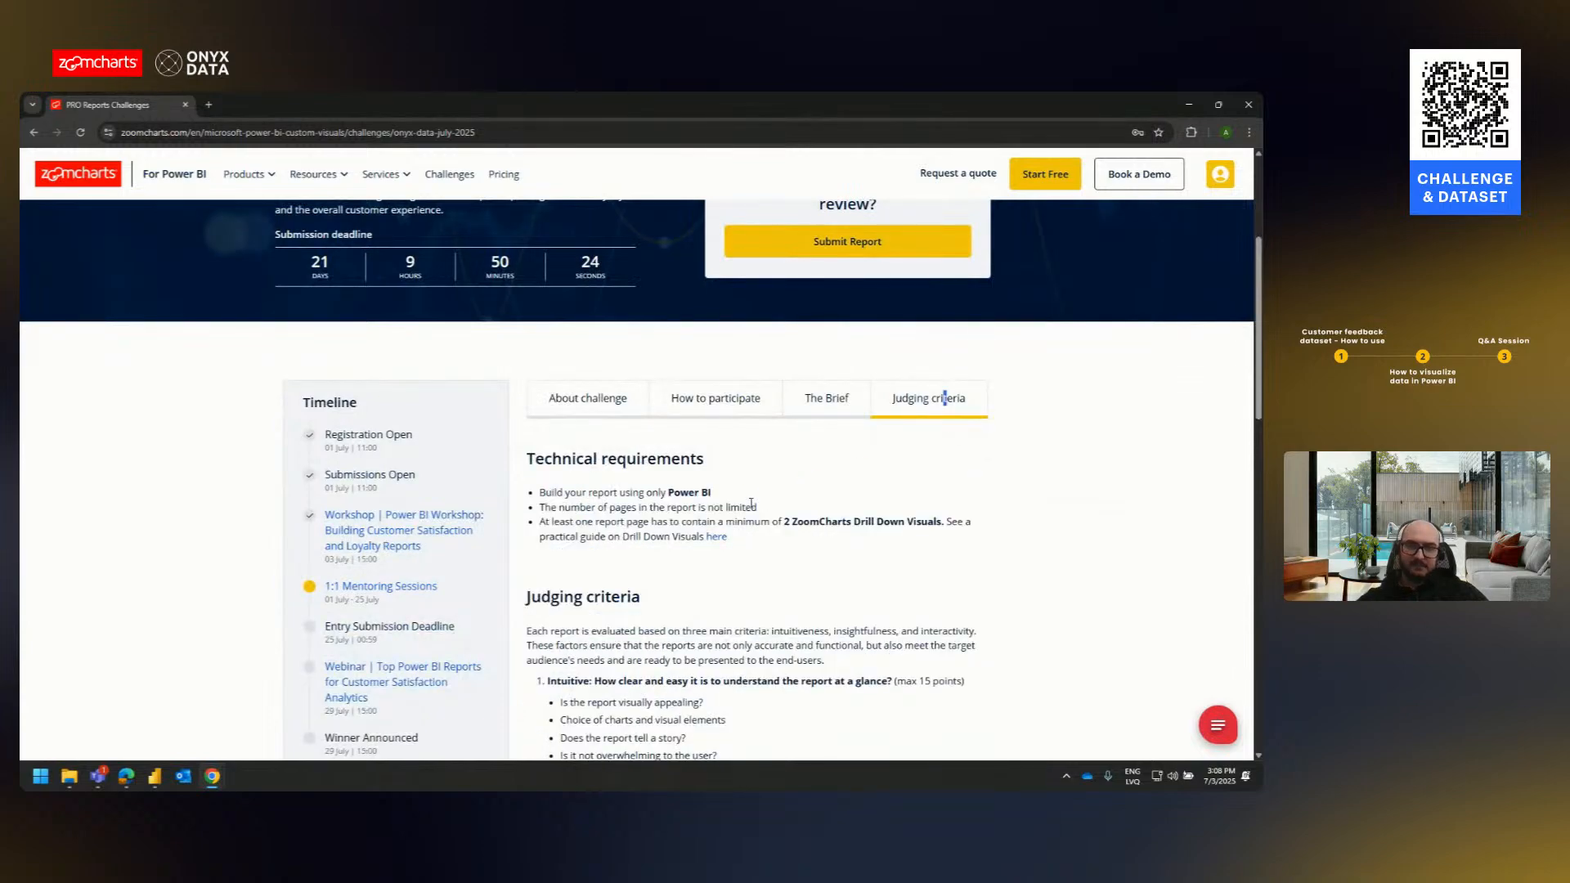
scroll(749, 514, down, 1)
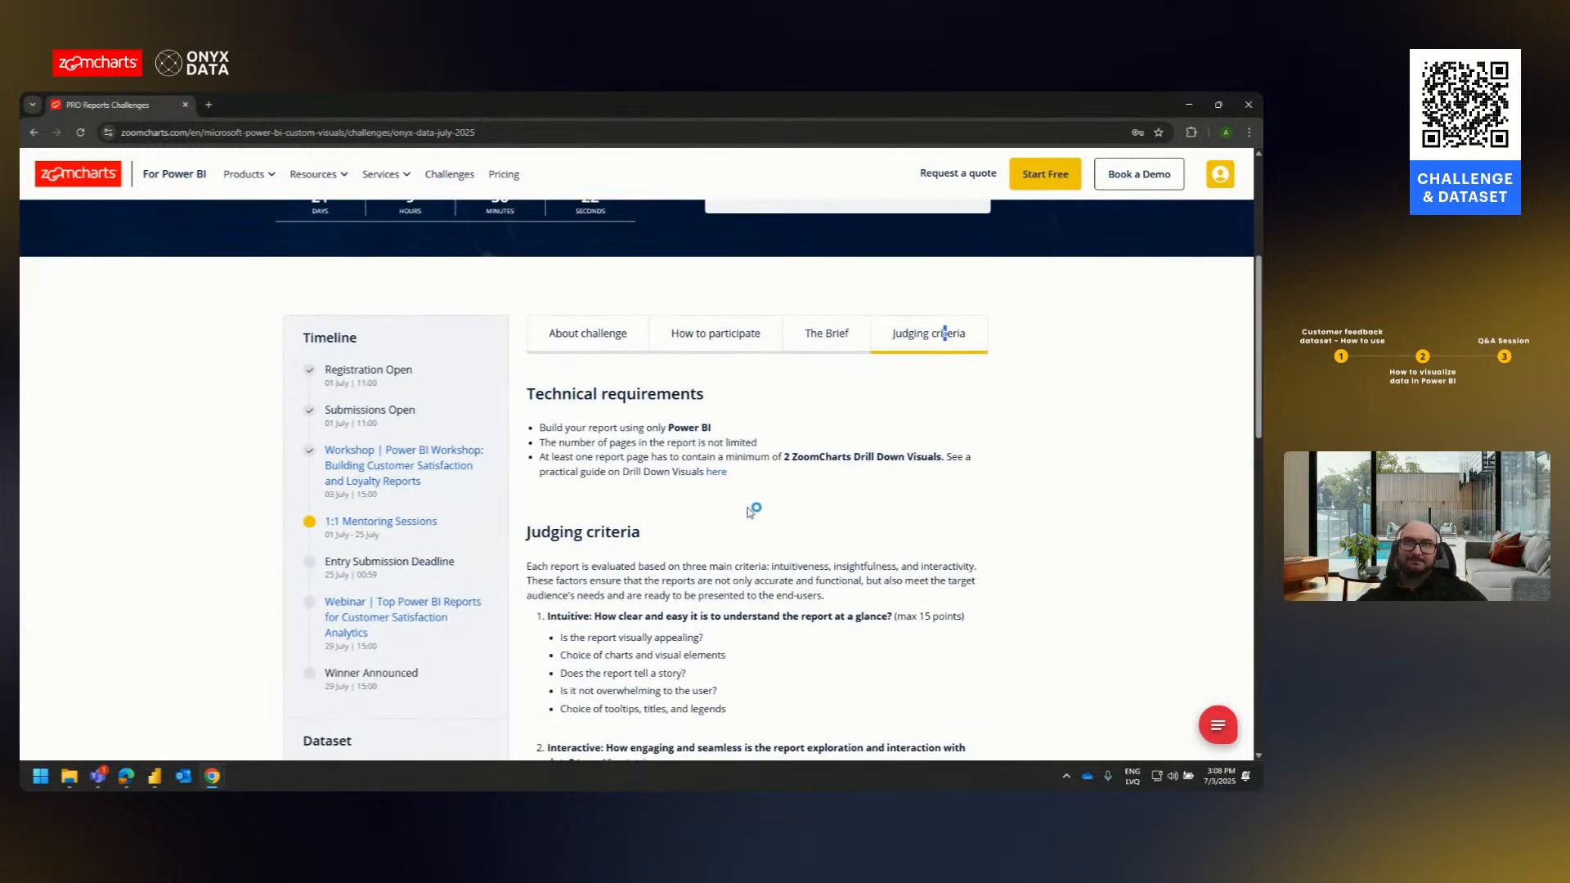
drag(540, 458, 947, 454)
click(947, 455)
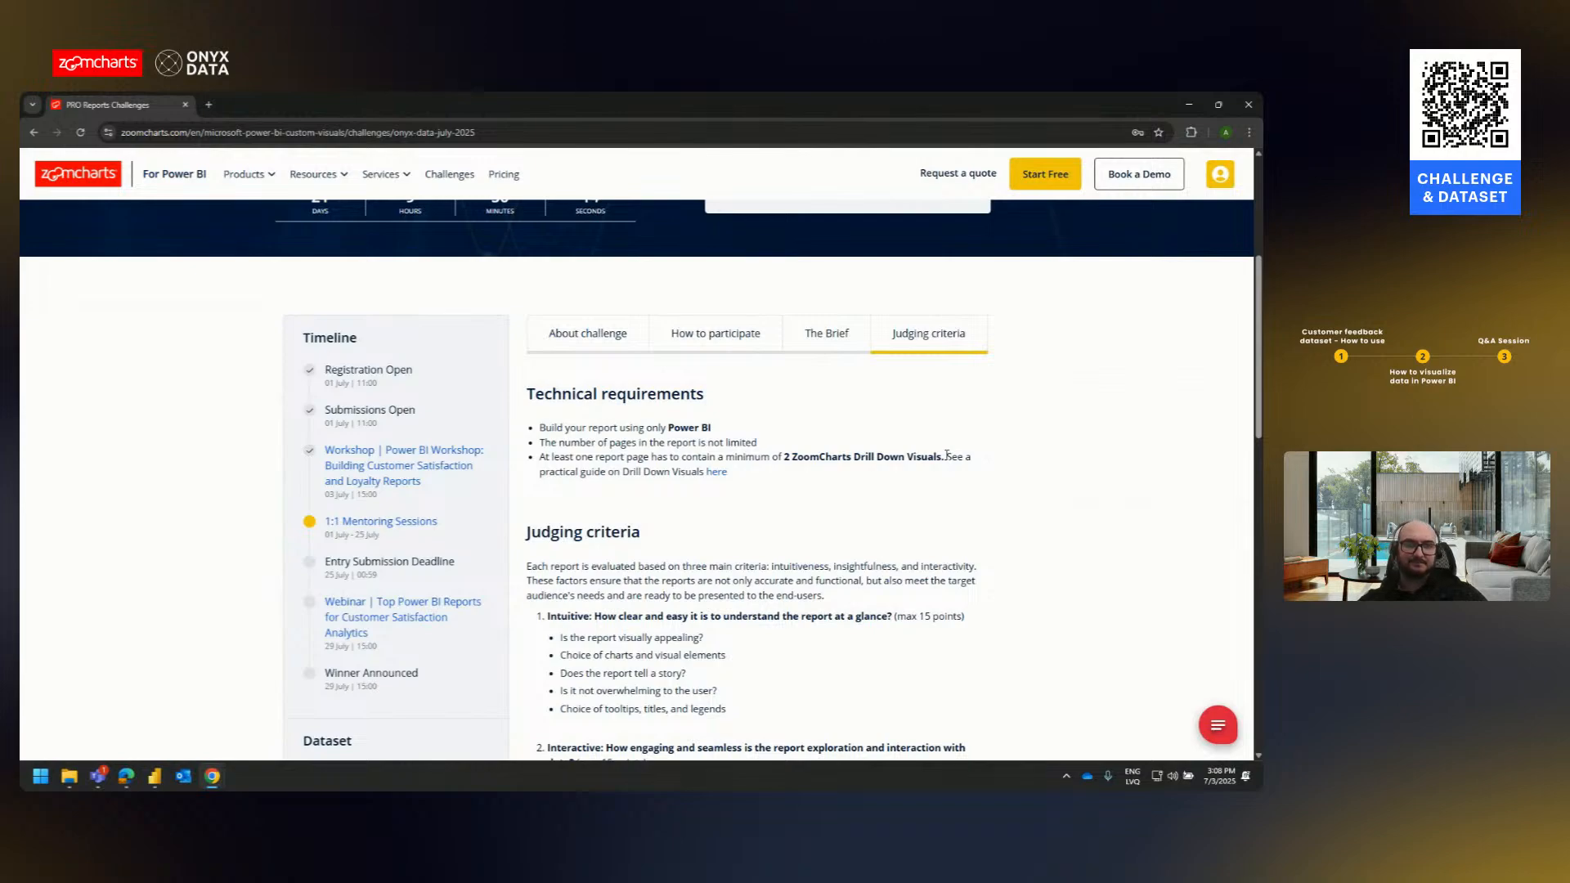
- Open The Brief of the challenge and read the analyst scenario and mission
click(840, 347)
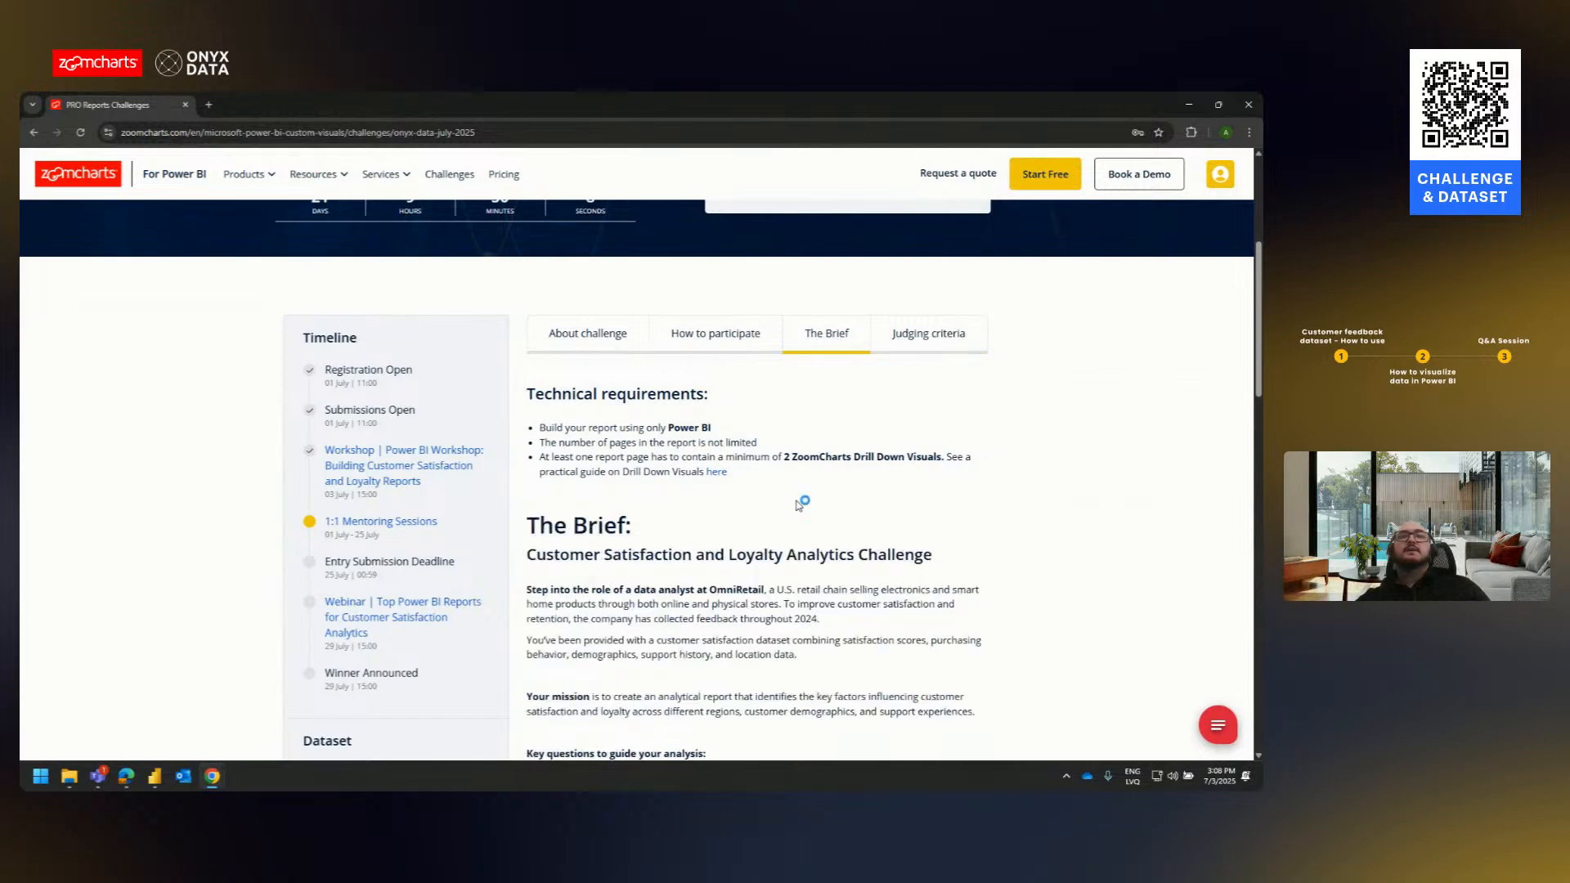
scroll(665, 572, down, 2)
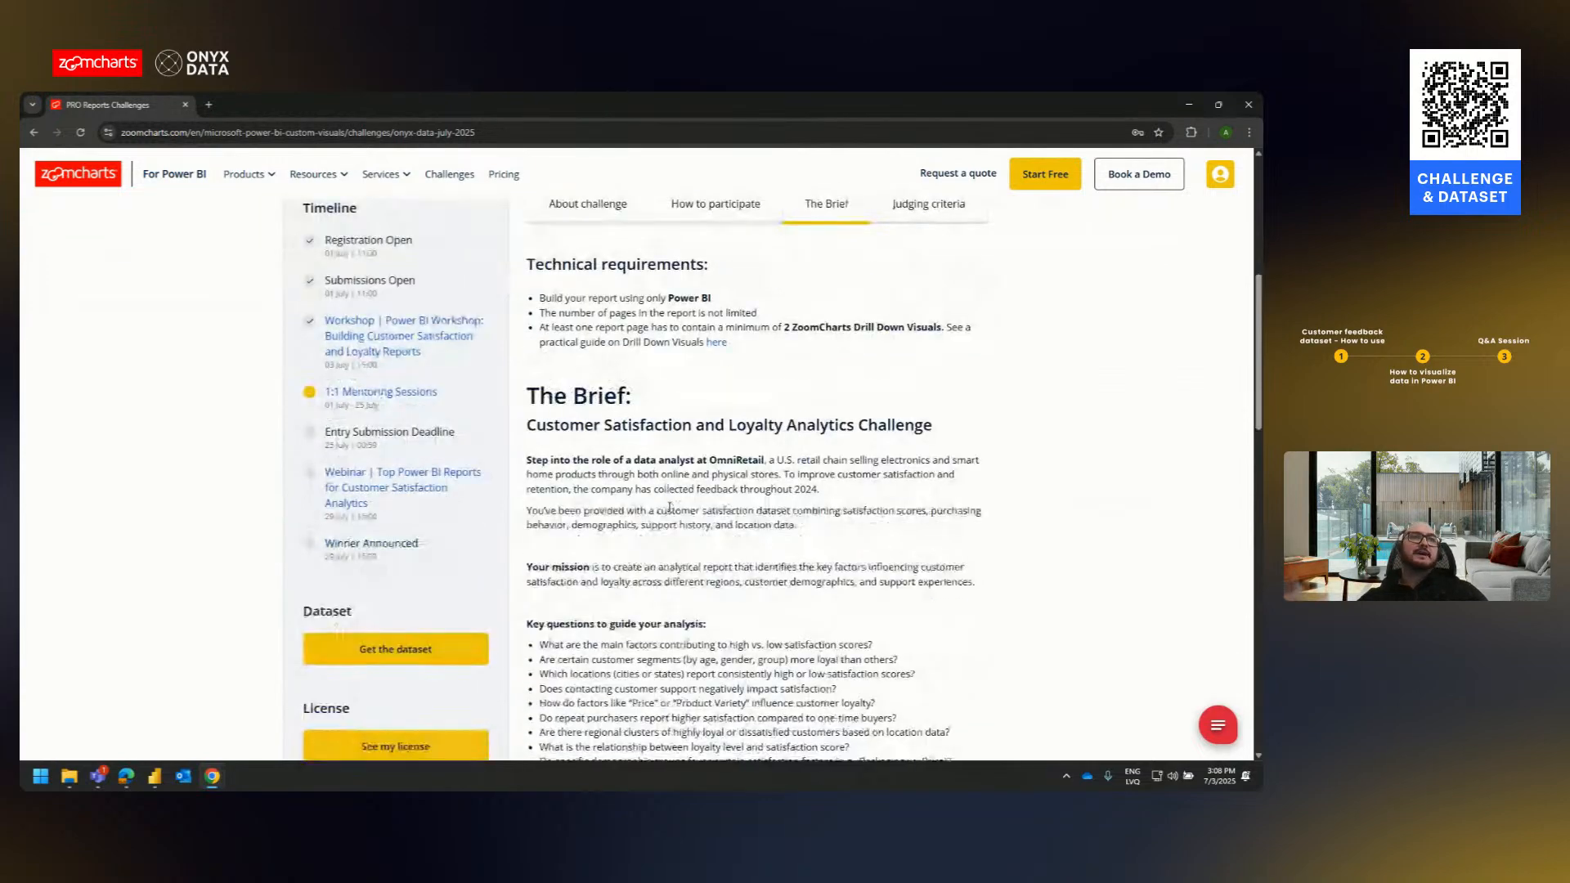
scroll(669, 508, down, 1)
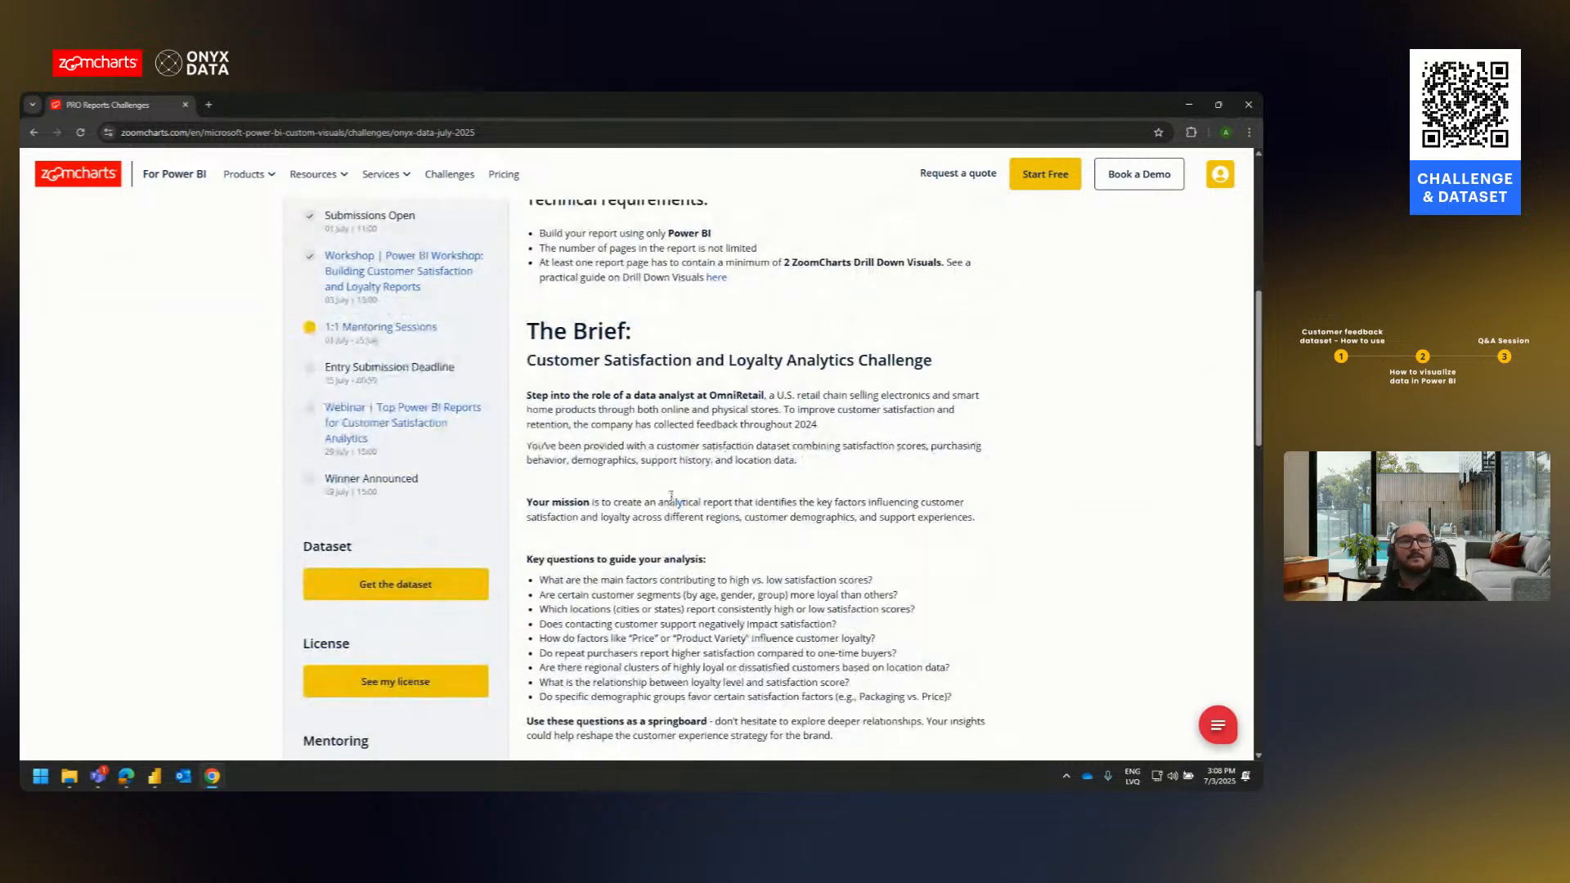
scroll(627, 535, down, 1)
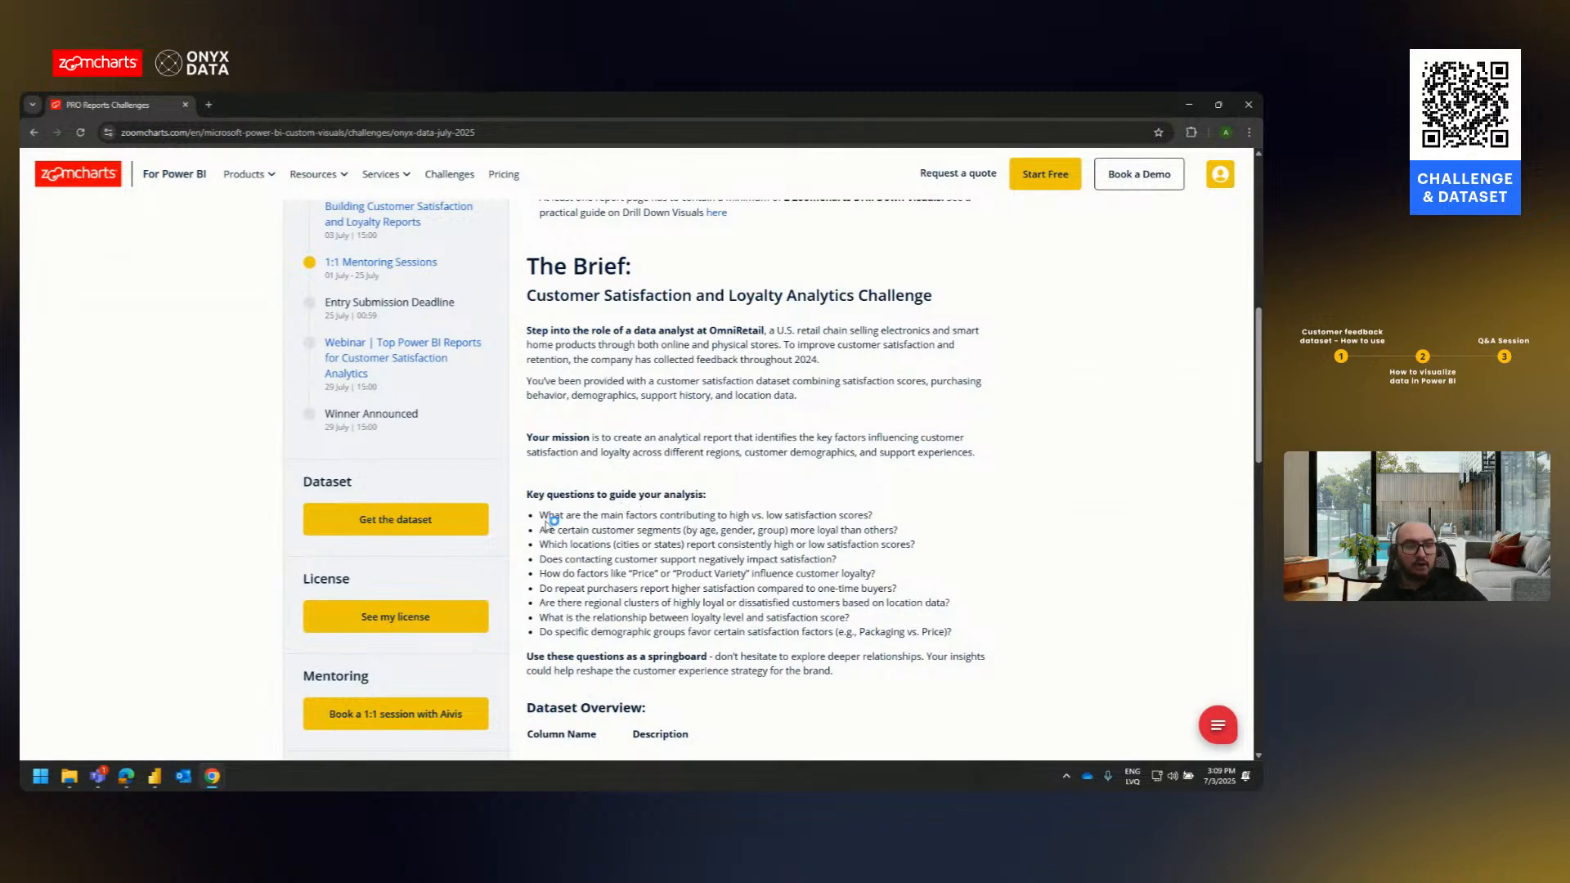
- Examine the key questions that guide the customer satisfaction and loyalty analysis in the brief
drag(539, 516, 851, 541)
click(852, 540)
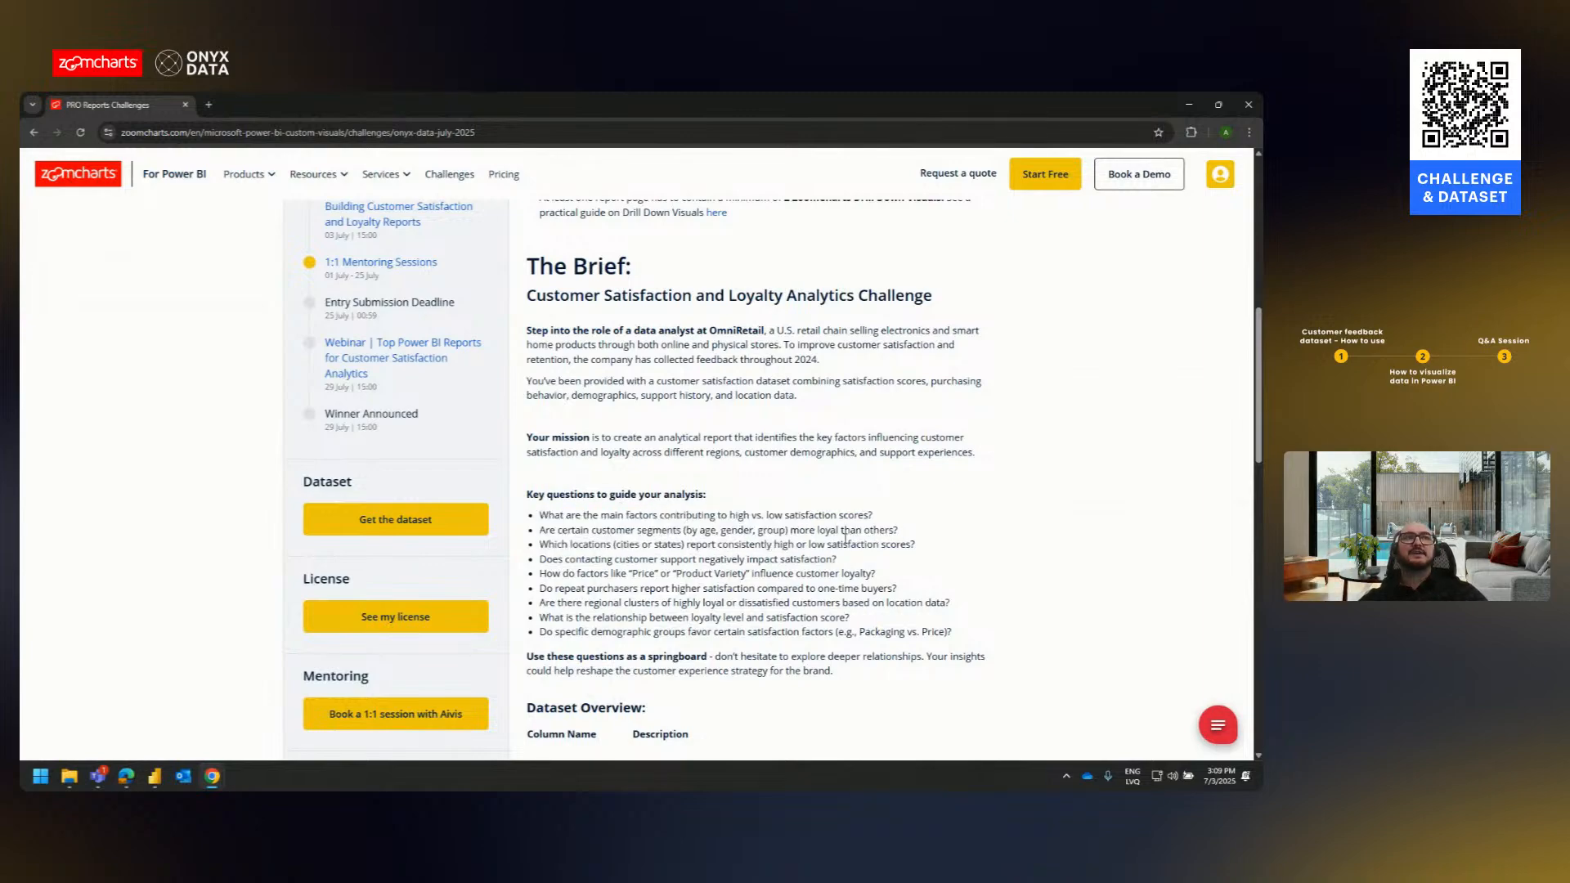
drag(694, 530, 890, 527)
click(890, 527)
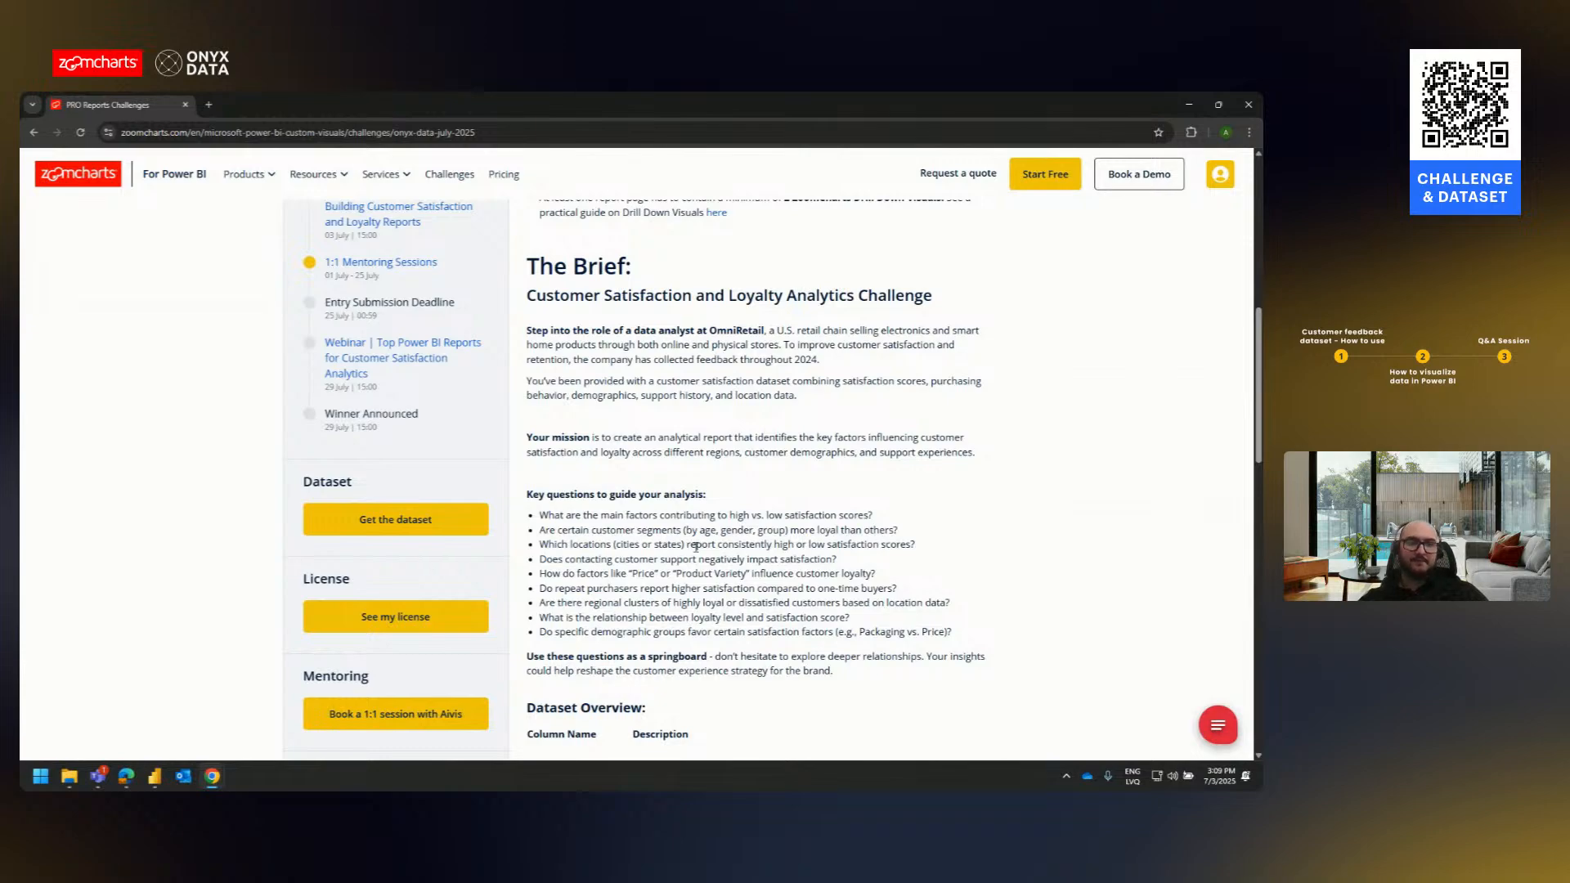
scroll(684, 500, up, 1)
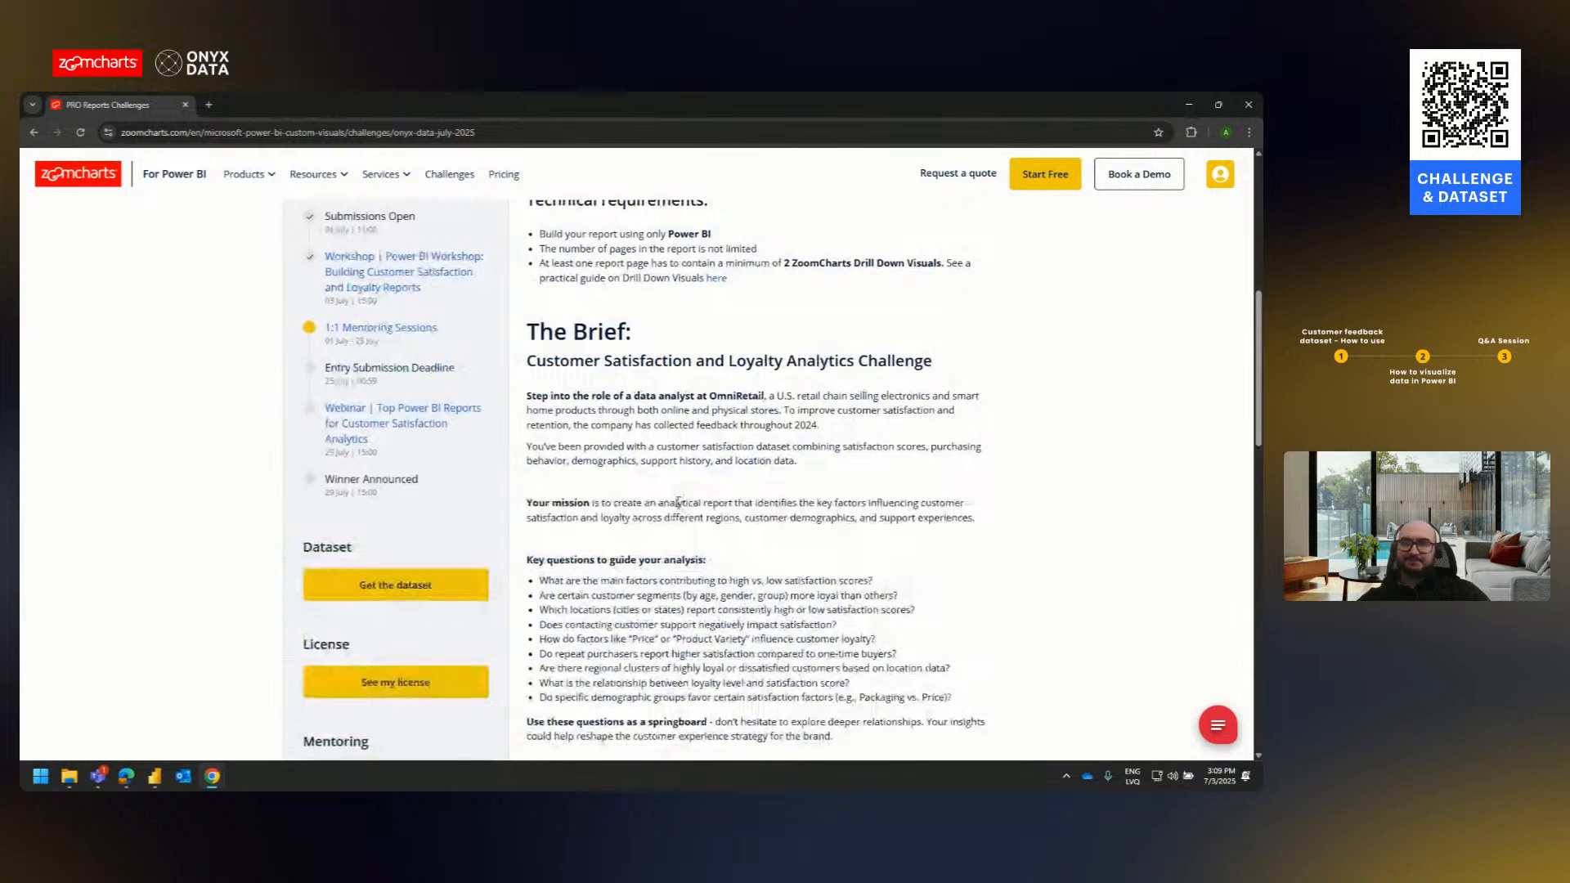
scroll(678, 501, up, 3)
scroll(655, 501, down, 4)
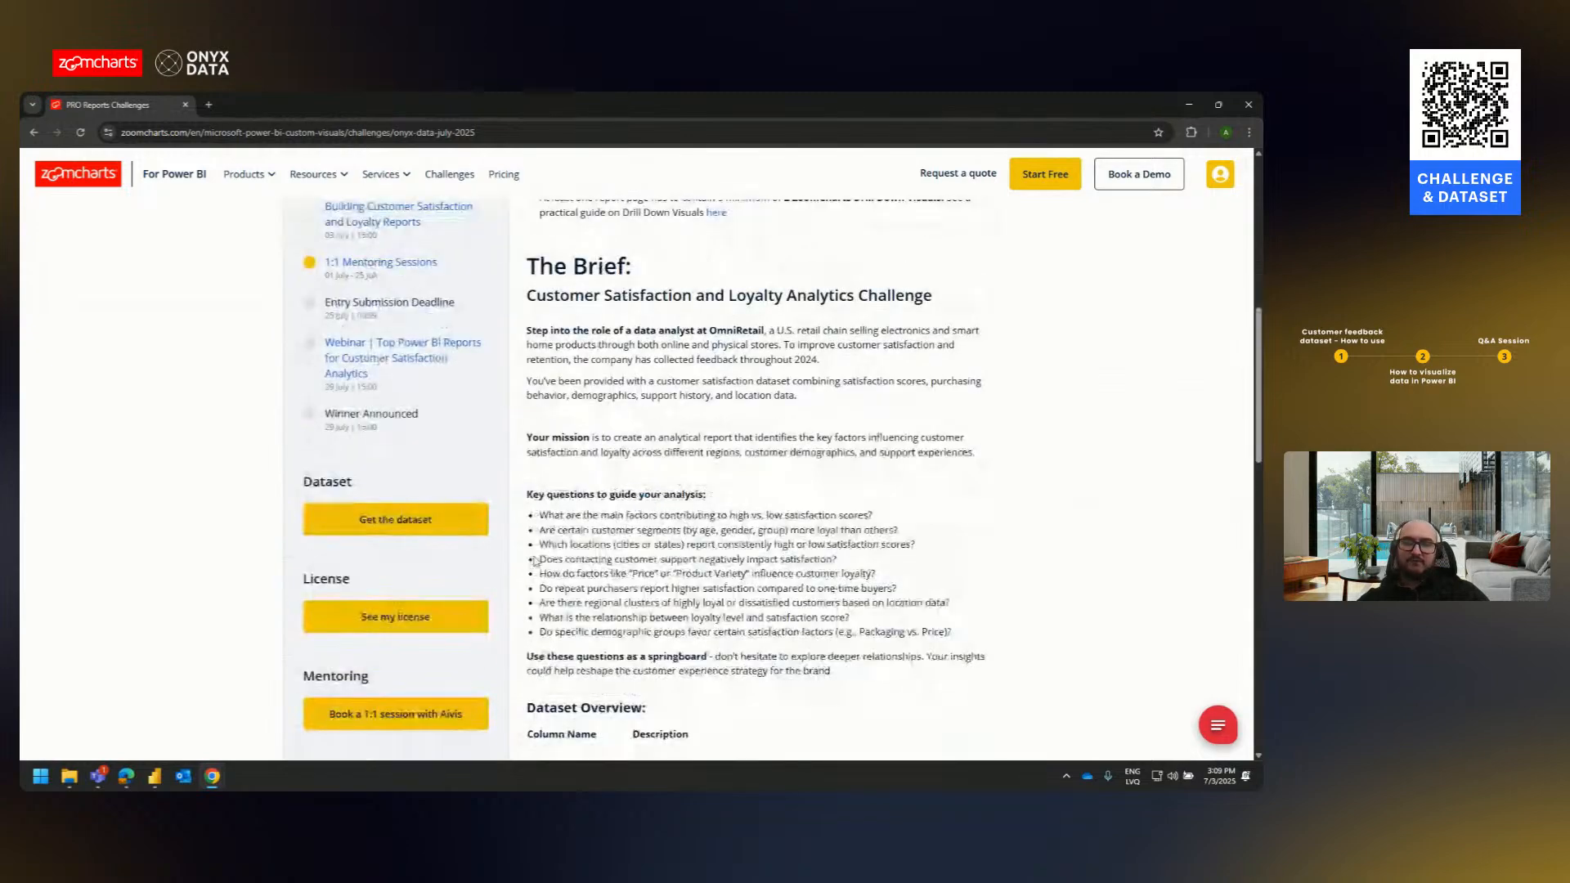
scroll(621, 499, down, 1)
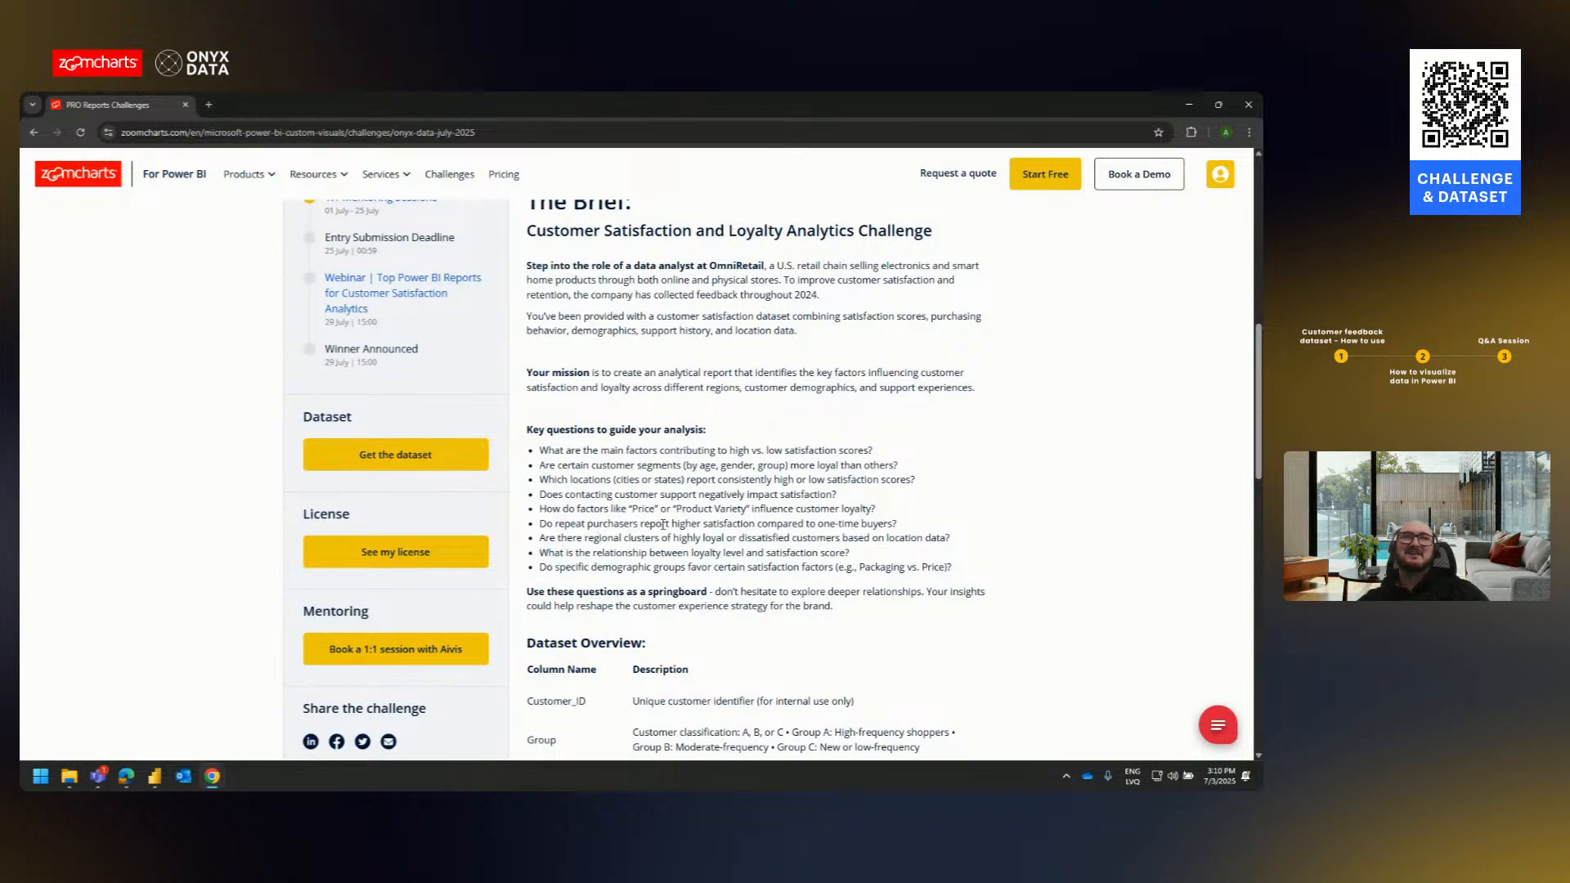
- Go to the challenges overview and open the past Onyx Data June 2025 challenge
scroll(838, 507, up, 6)
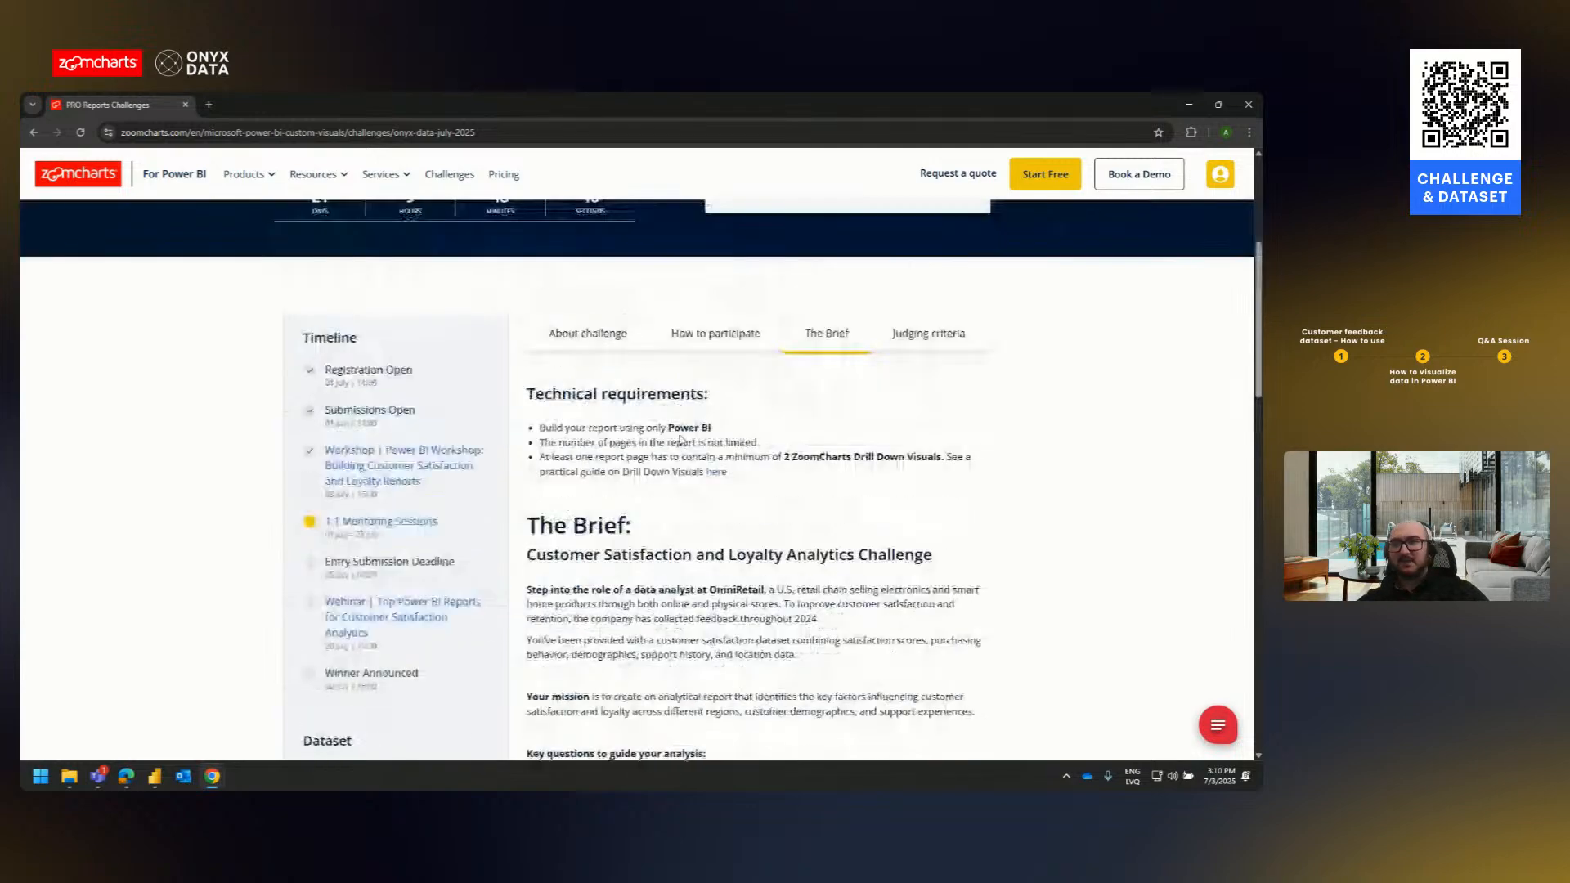
scroll(622, 460, up, 2)
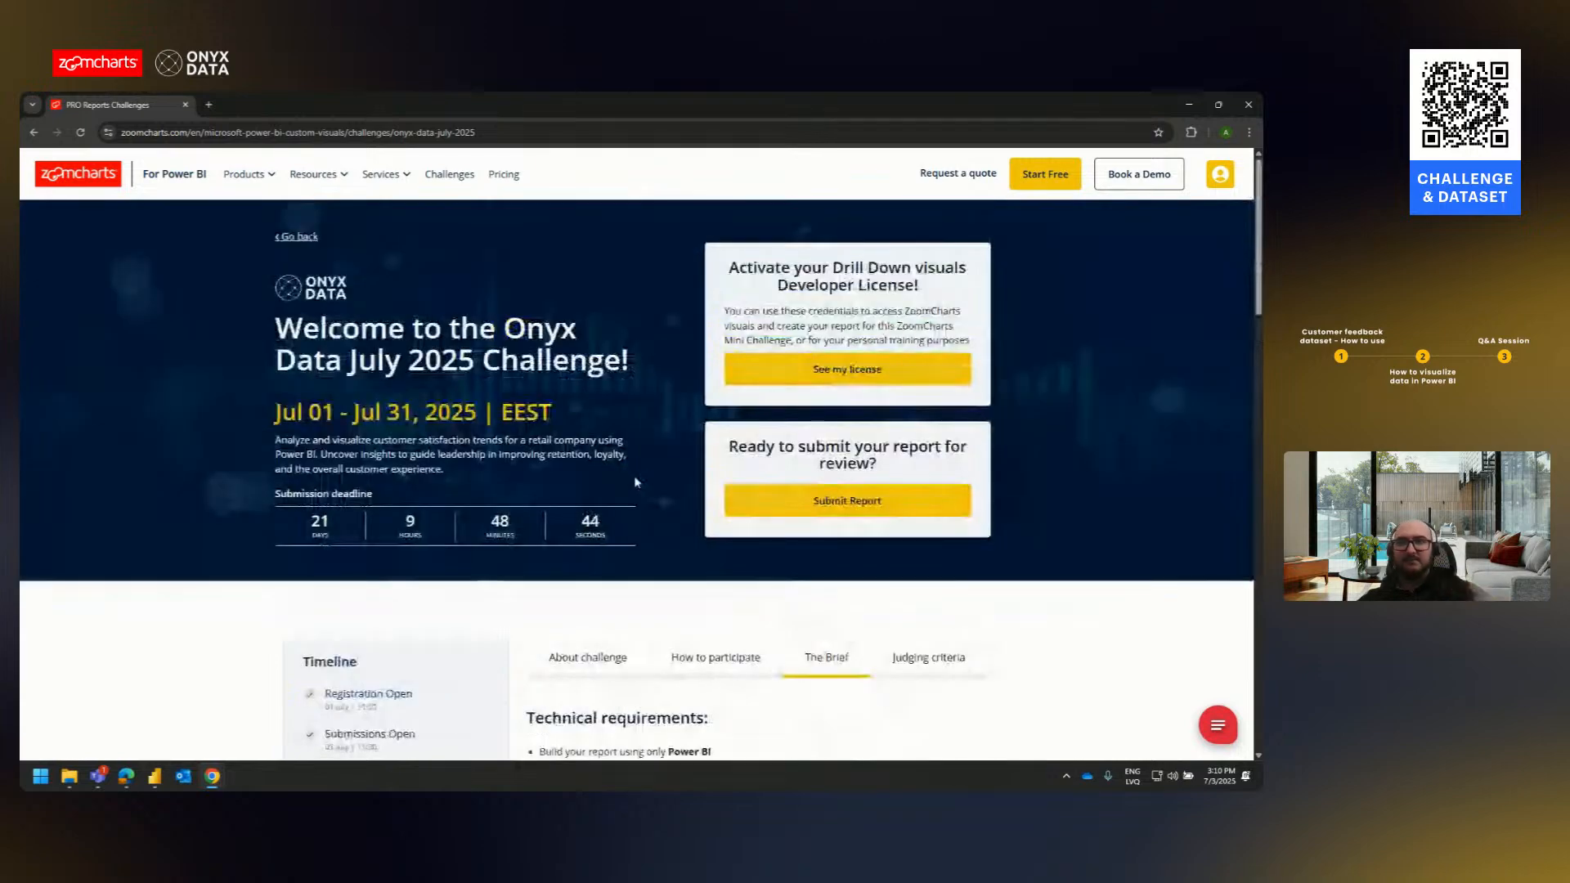
click(319, 174)
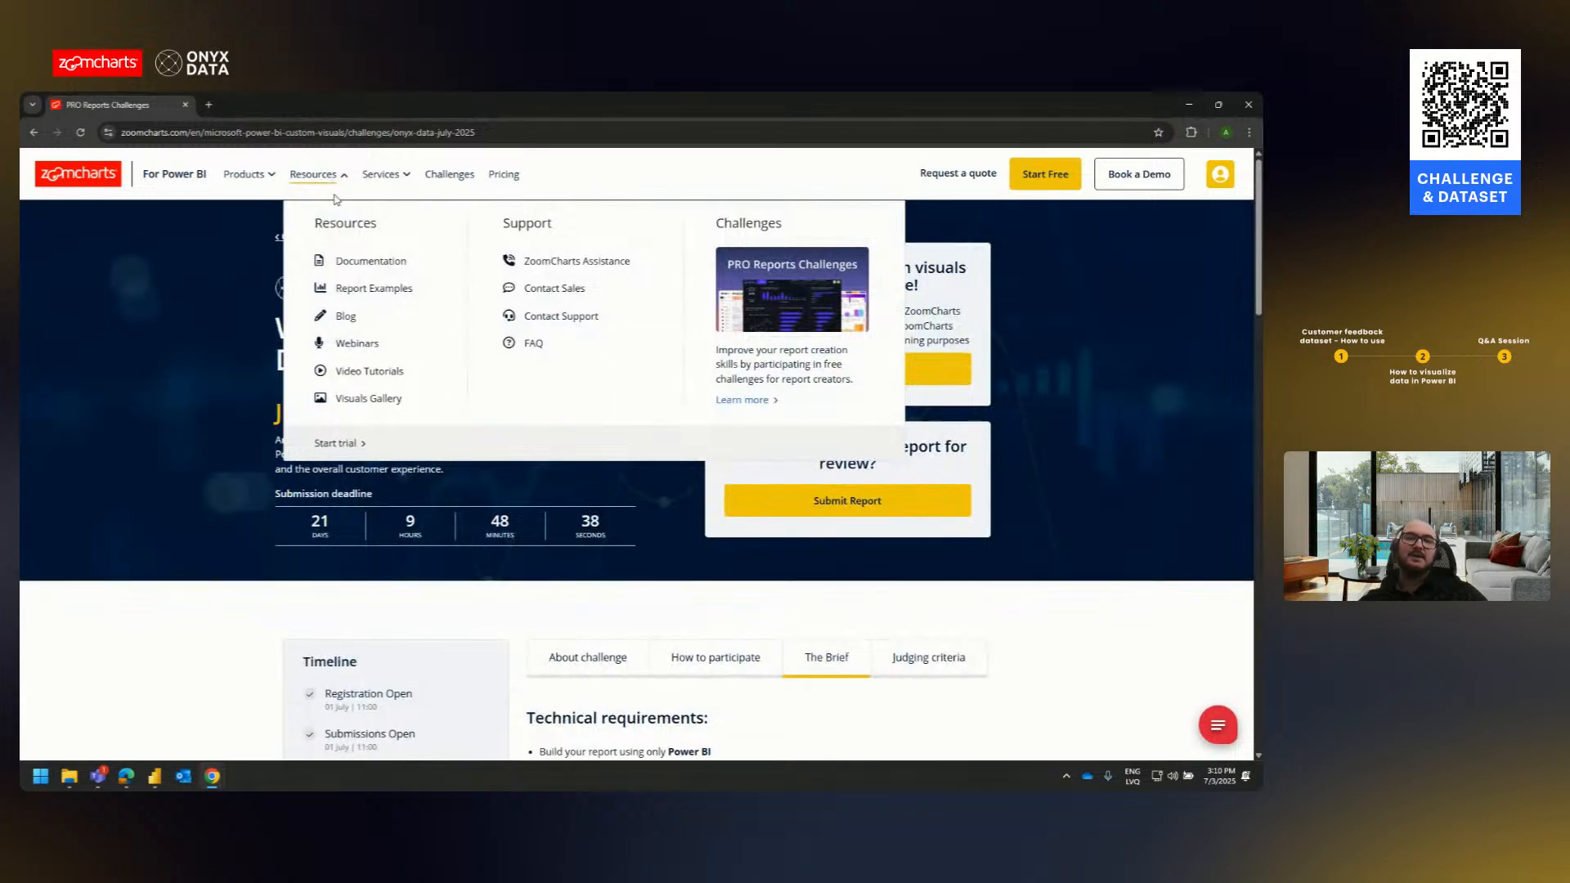
click(454, 180)
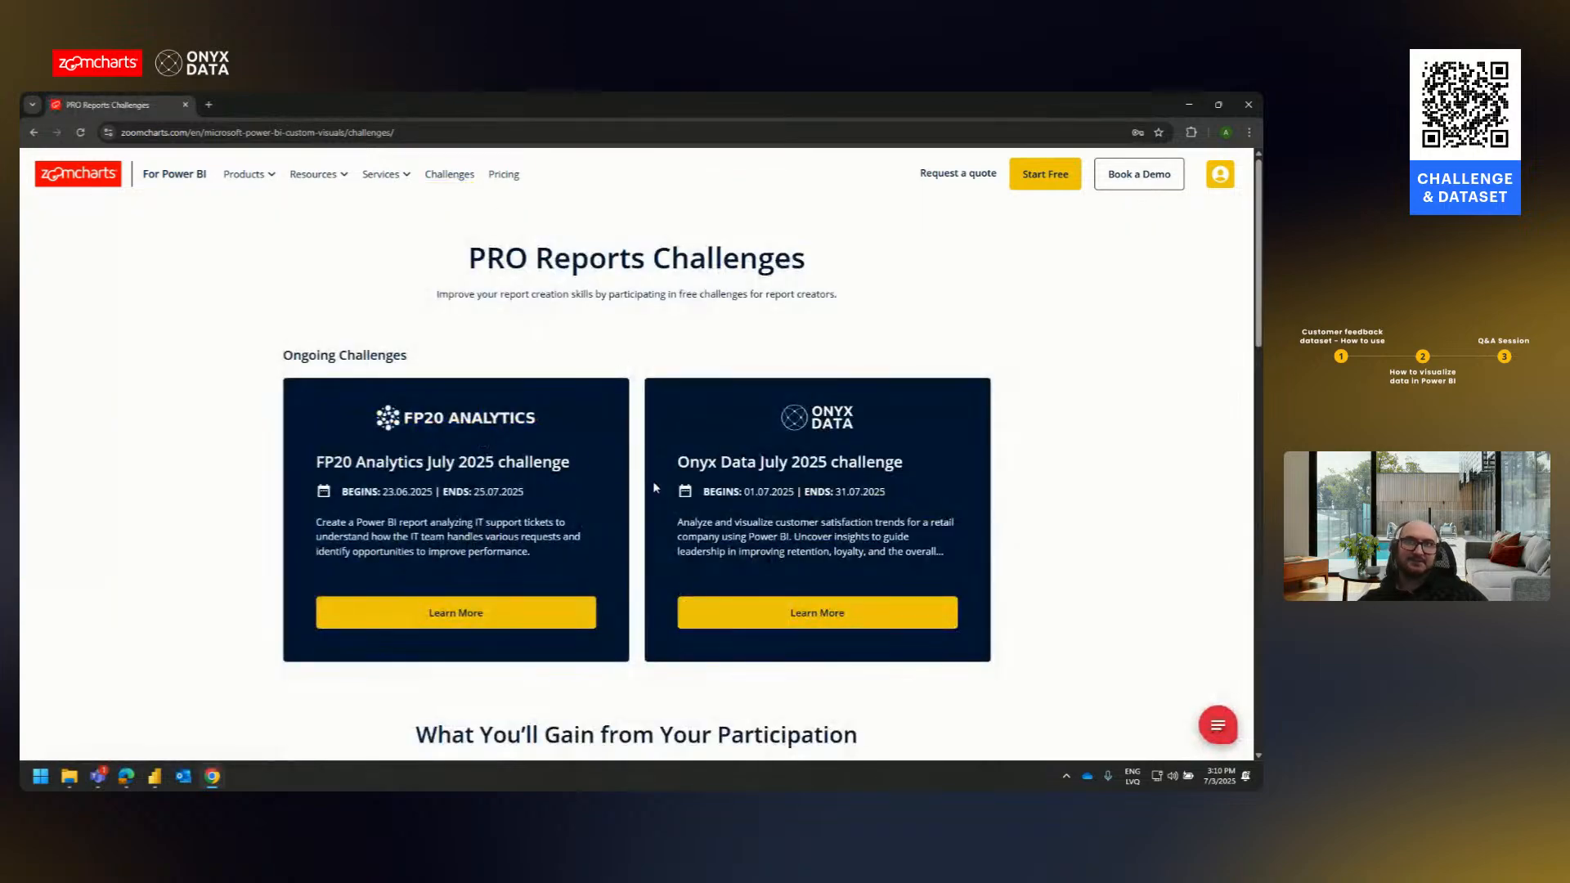
scroll(653, 487, down, 8)
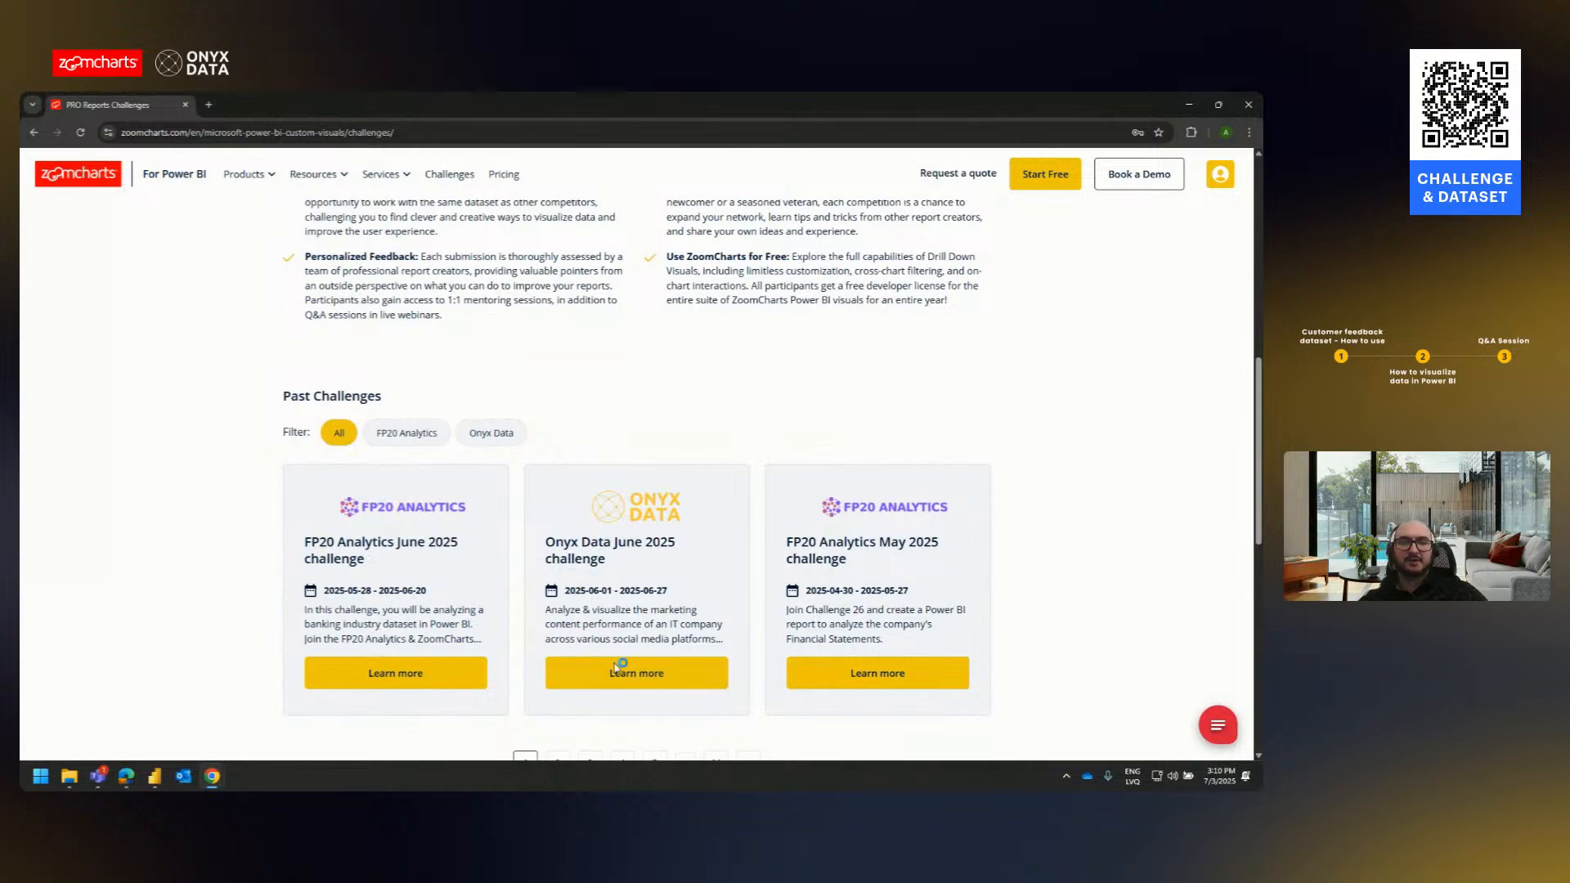
click(642, 665)
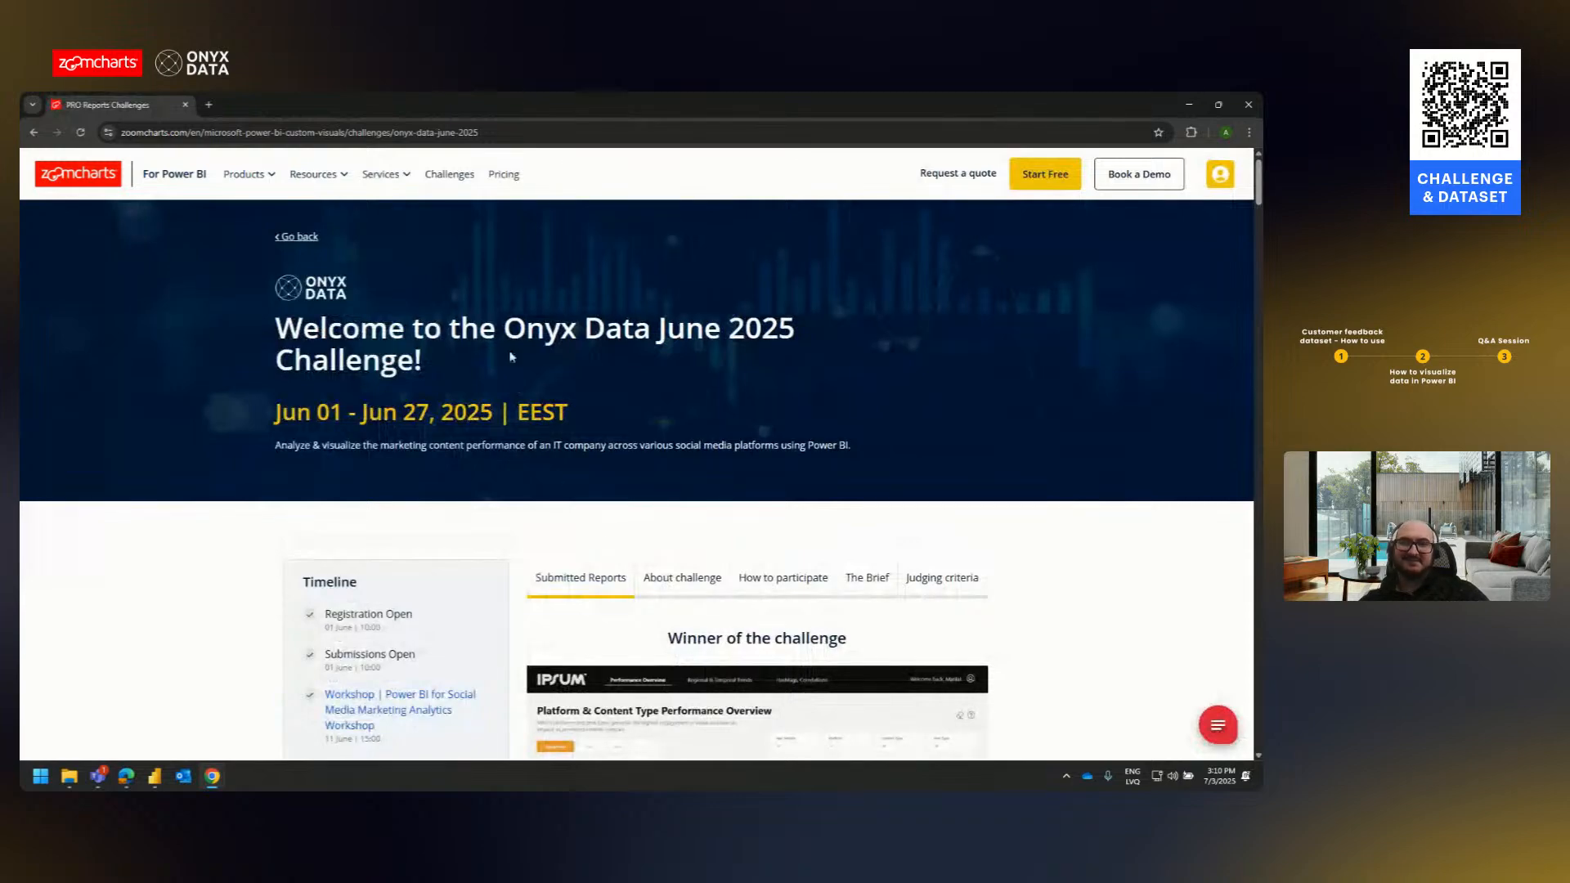
- Browse the submitted reports of the June 2025 challenge and open the winner's report
scroll(497, 499, down, 5)
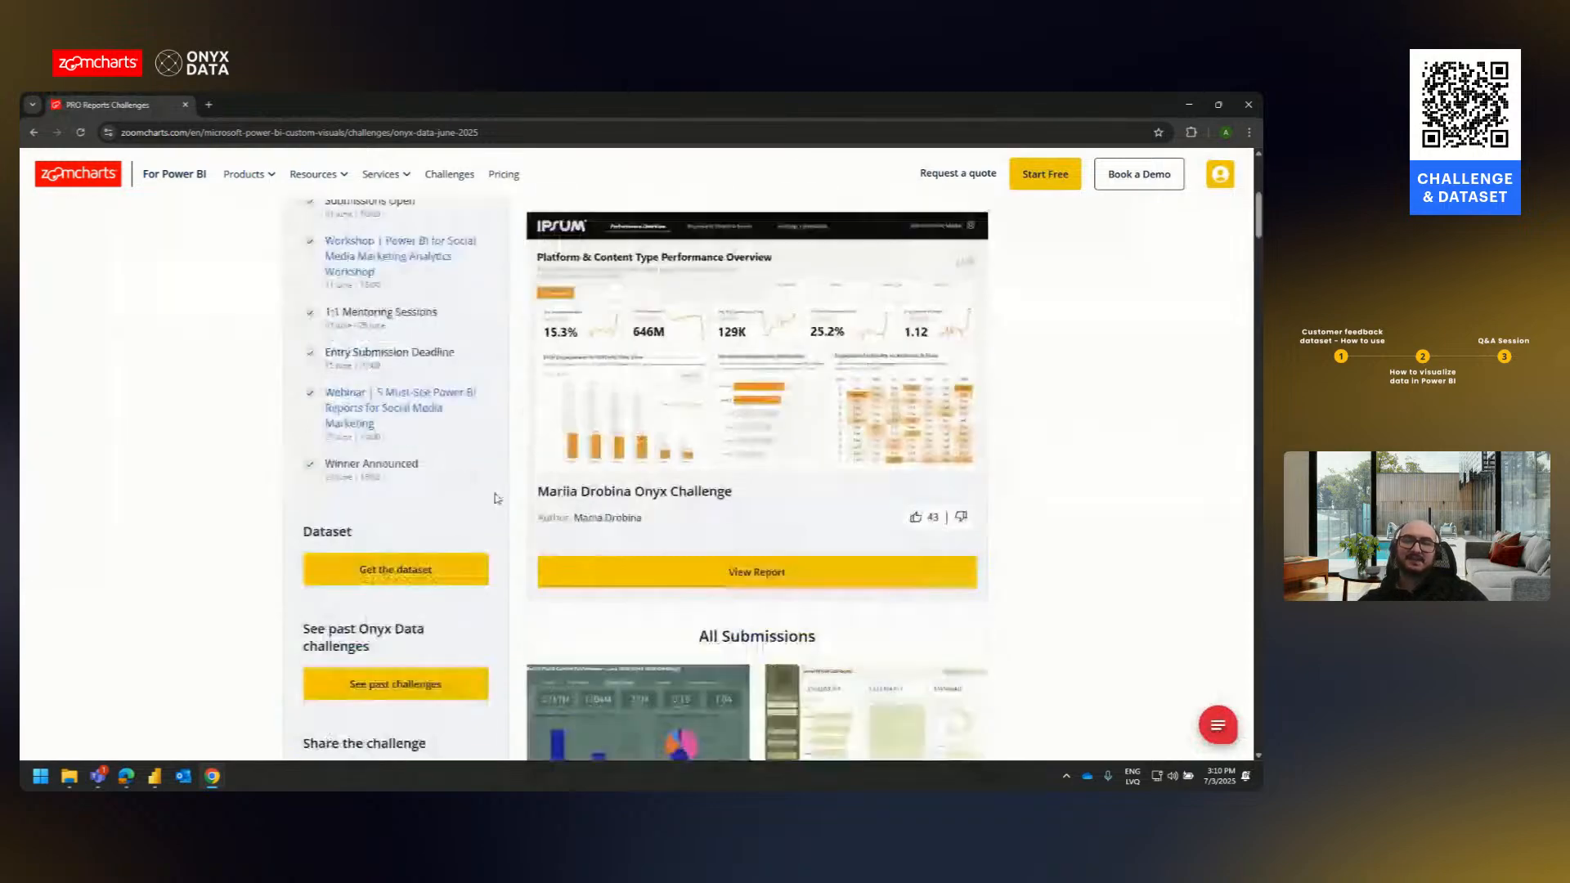
scroll(668, 534, up, 2)
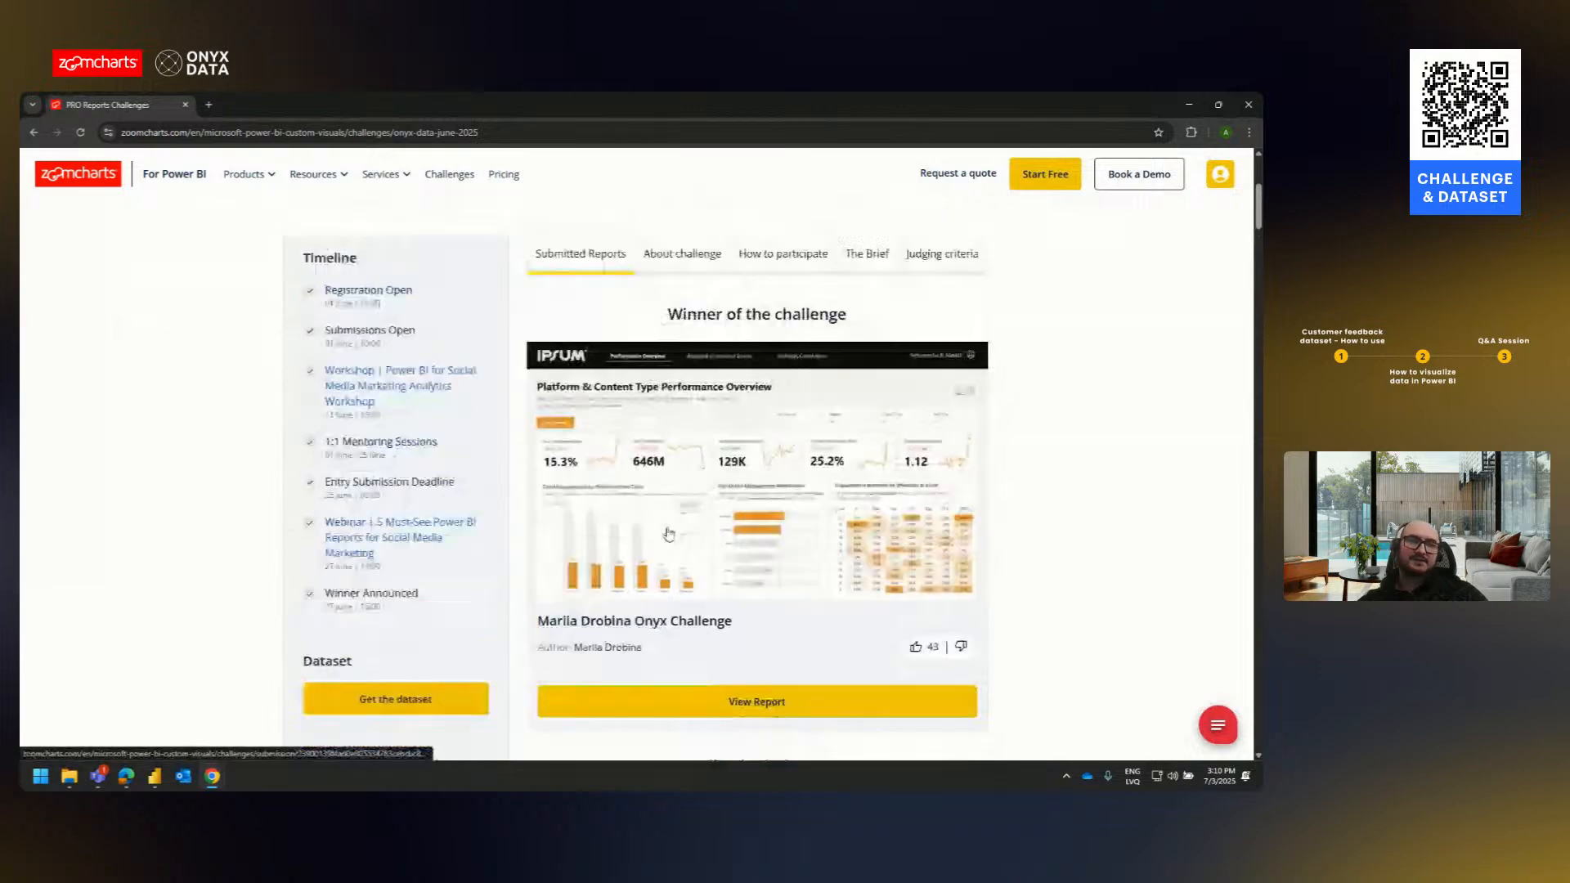
scroll(668, 534, down, 3)
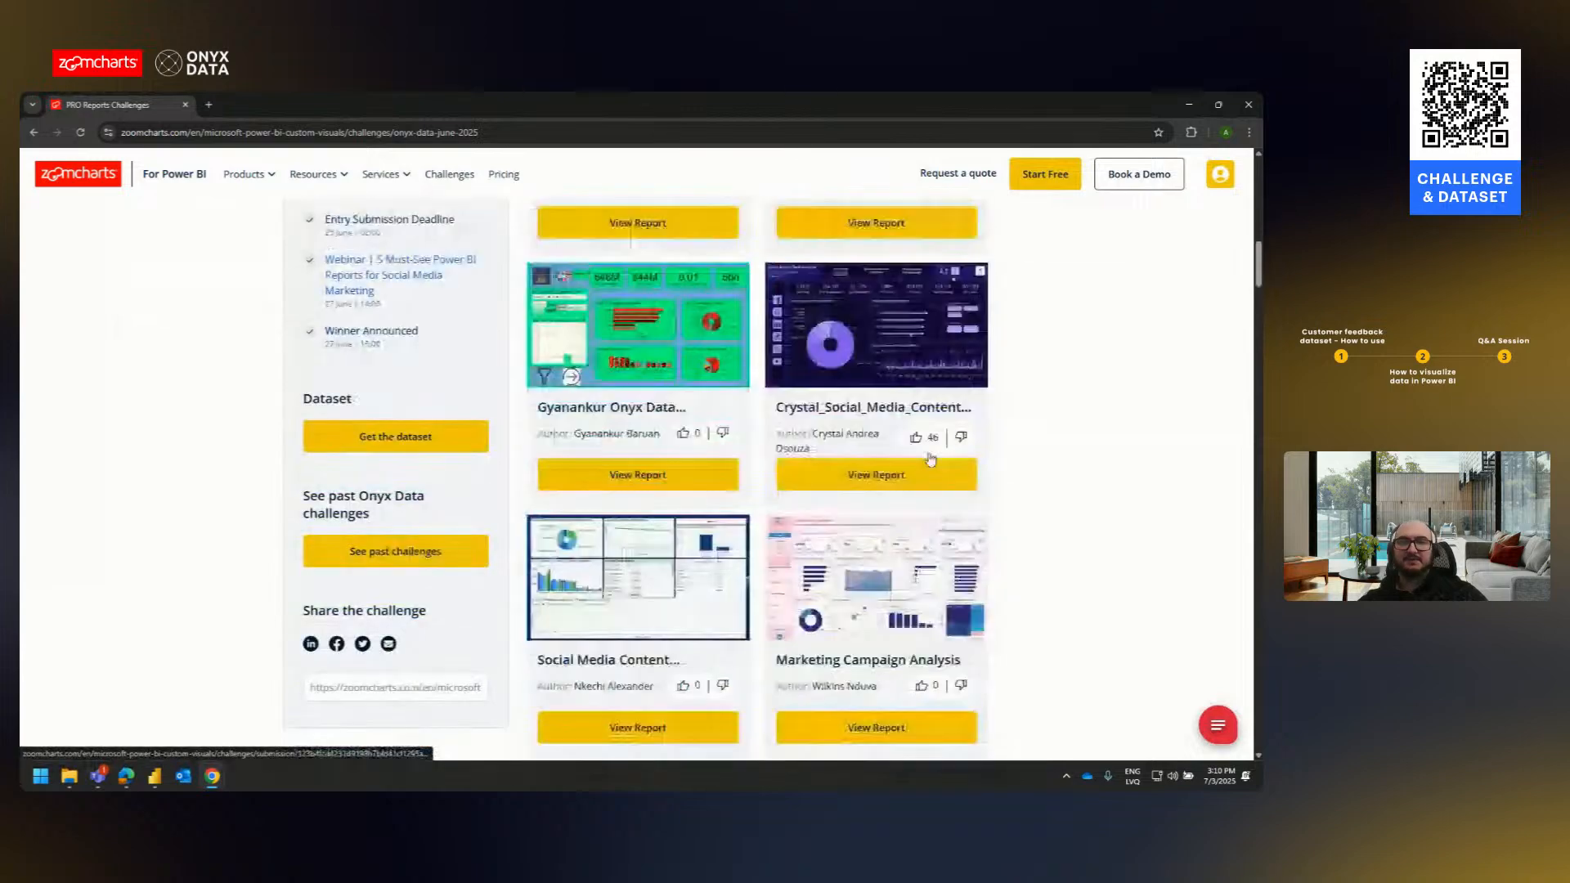
scroll(931, 460, down, 3)
scroll(1062, 470, up, 10)
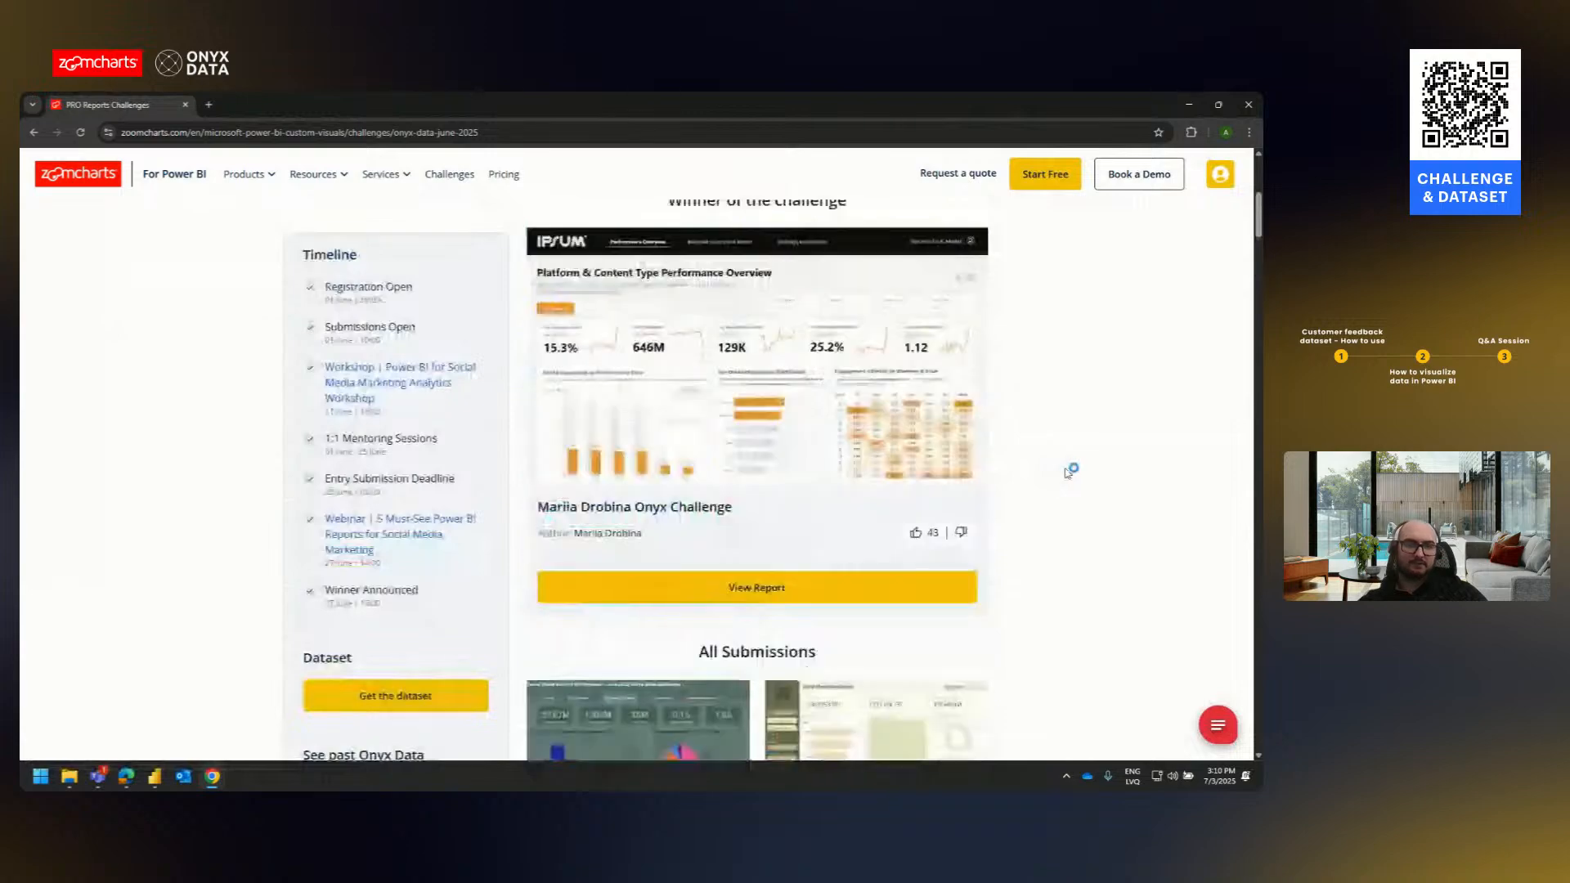
scroll(1063, 470, up, 3)
scroll(1063, 470, down, 2)
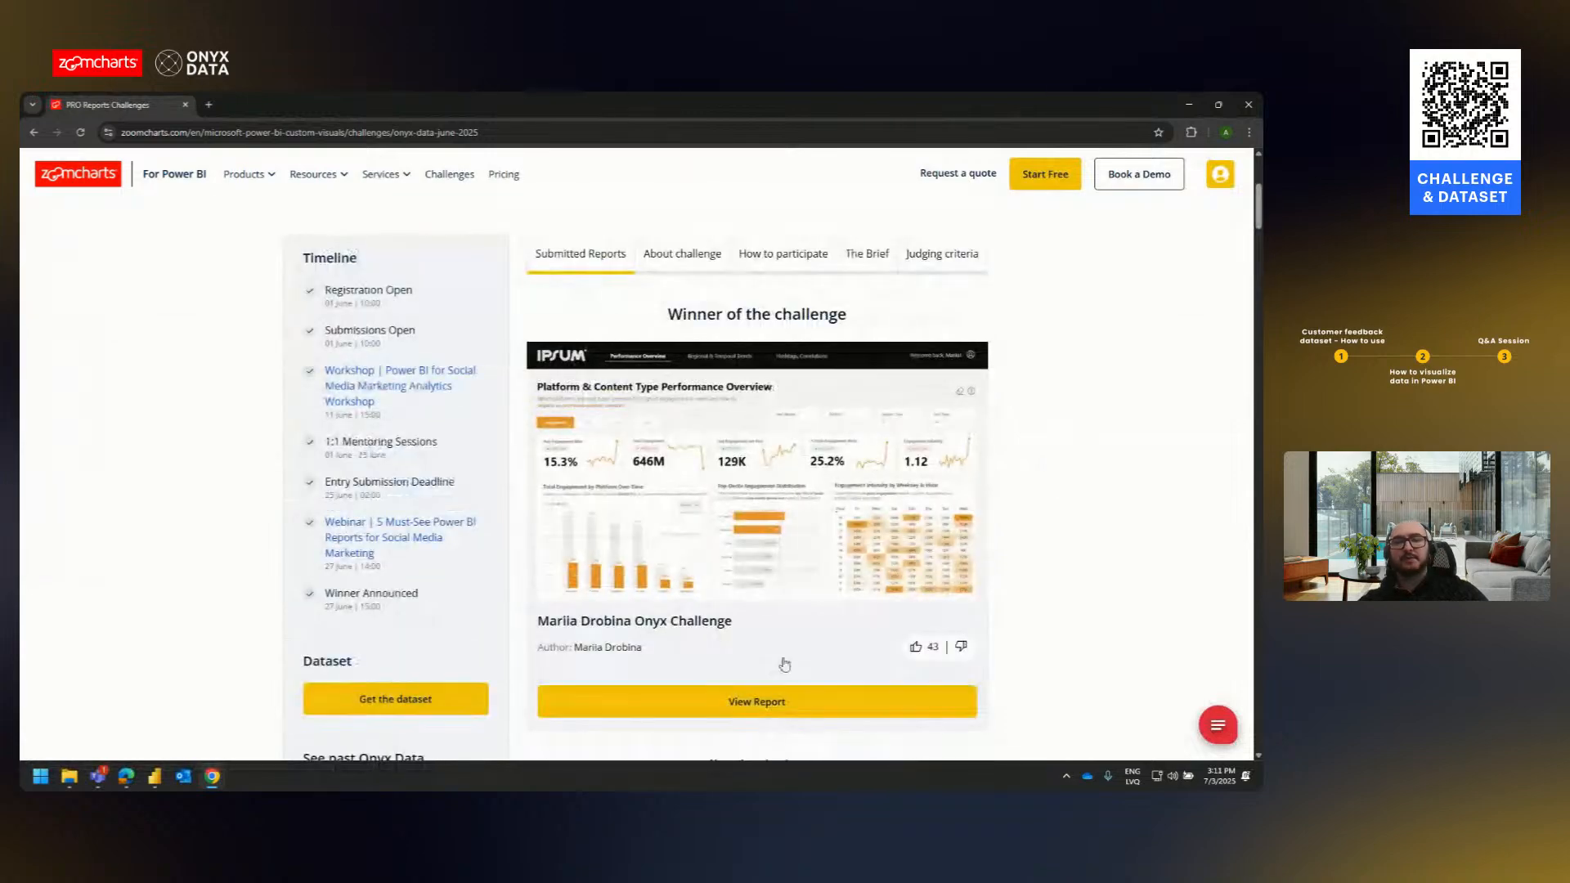
click(785, 702)
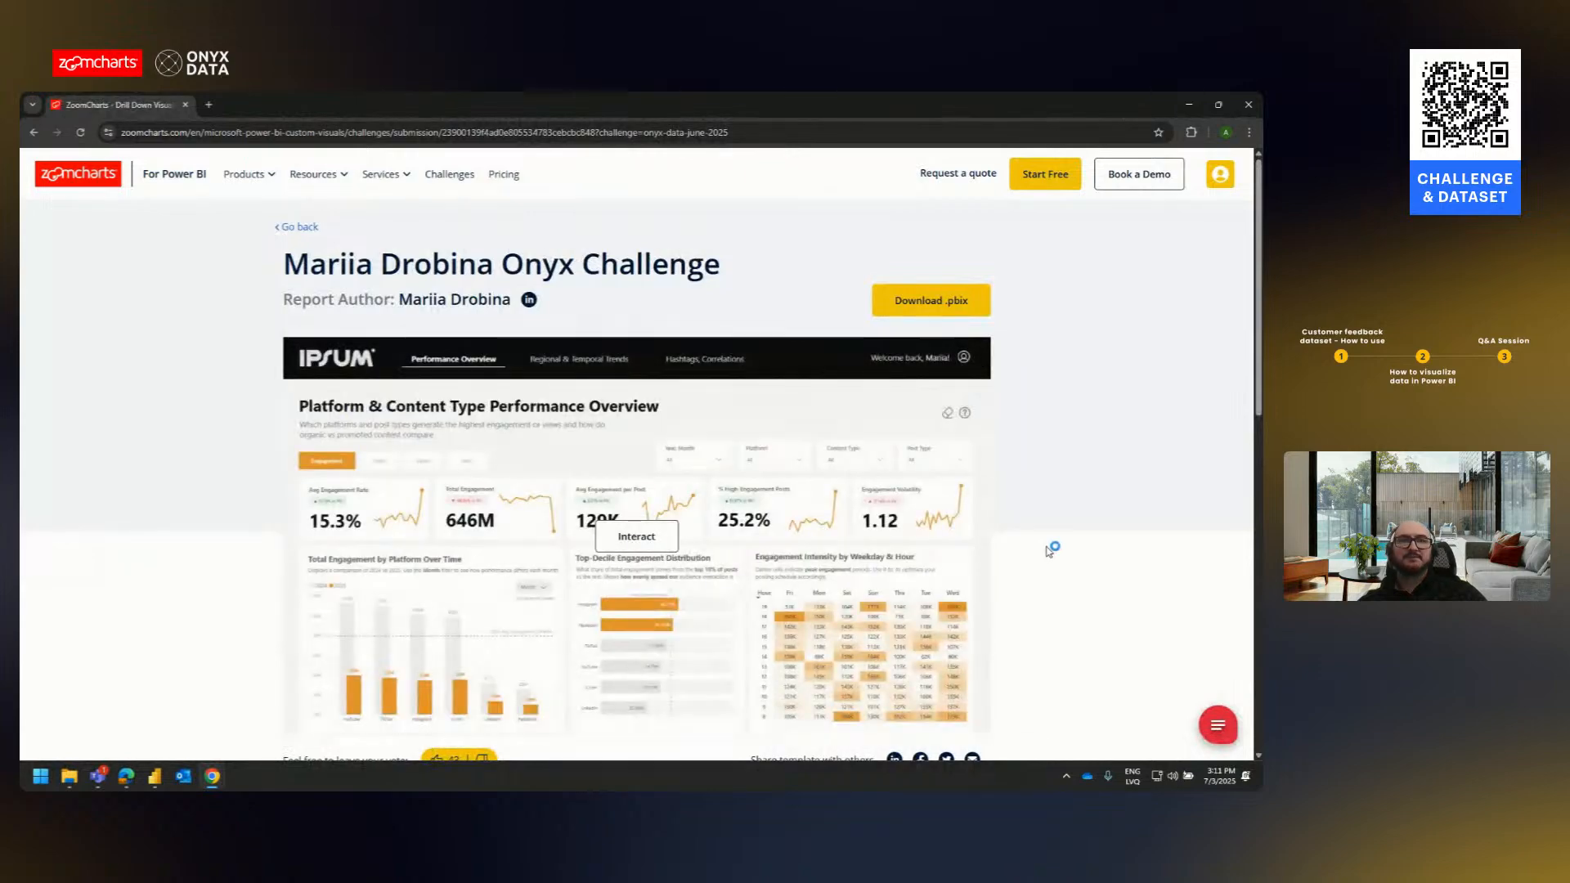
- Open the ZoomCharts webinars page and browse the upcoming webinars and the webinar recordings
click(937, 301)
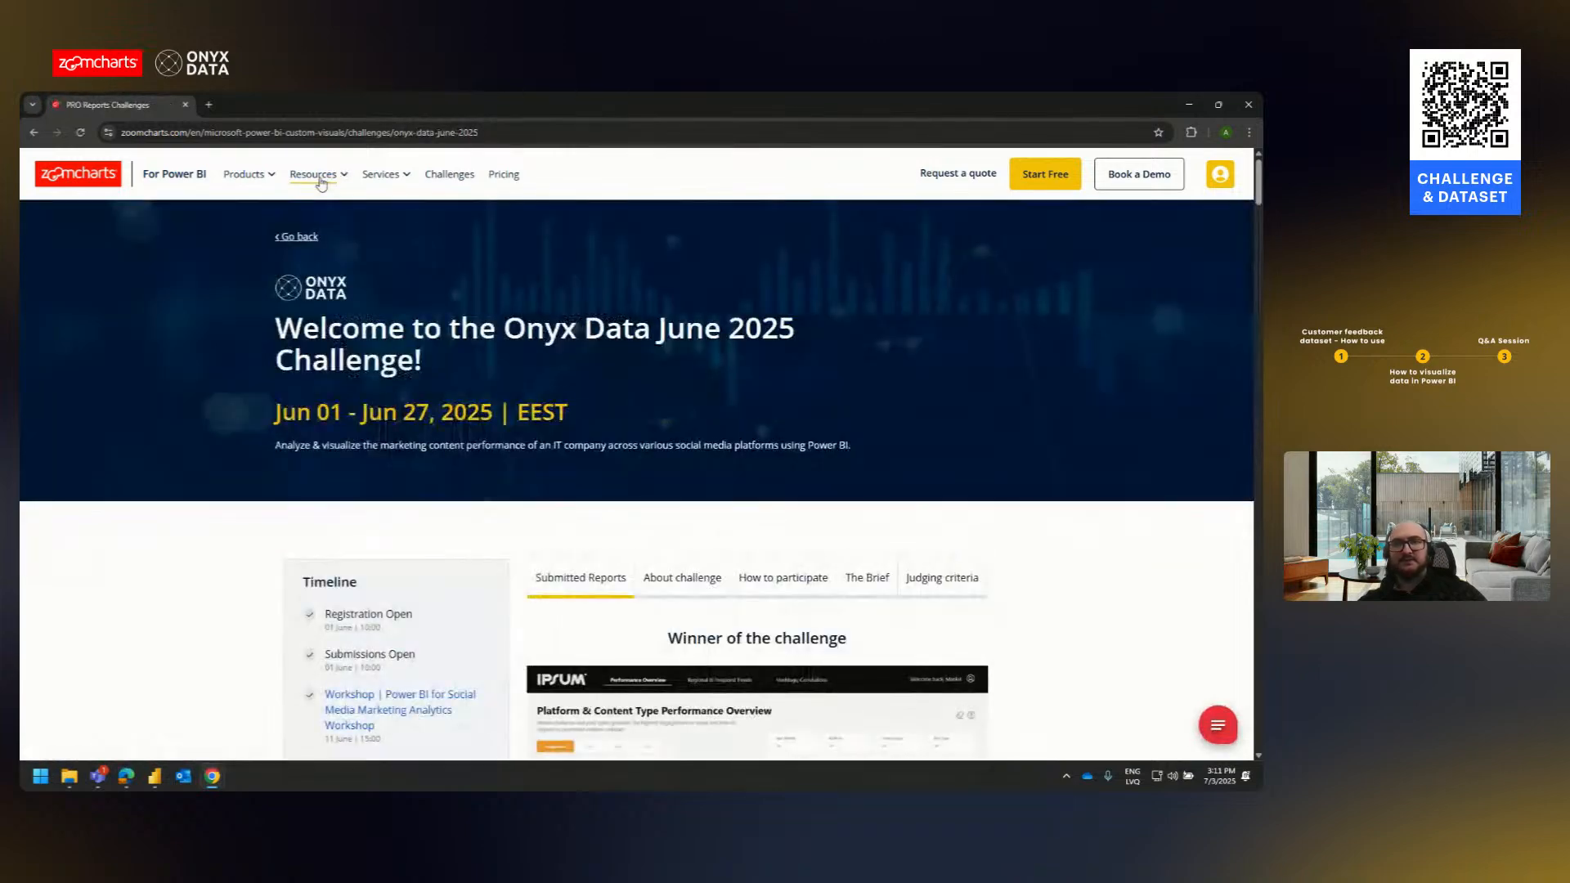
mouse_move(318, 185)
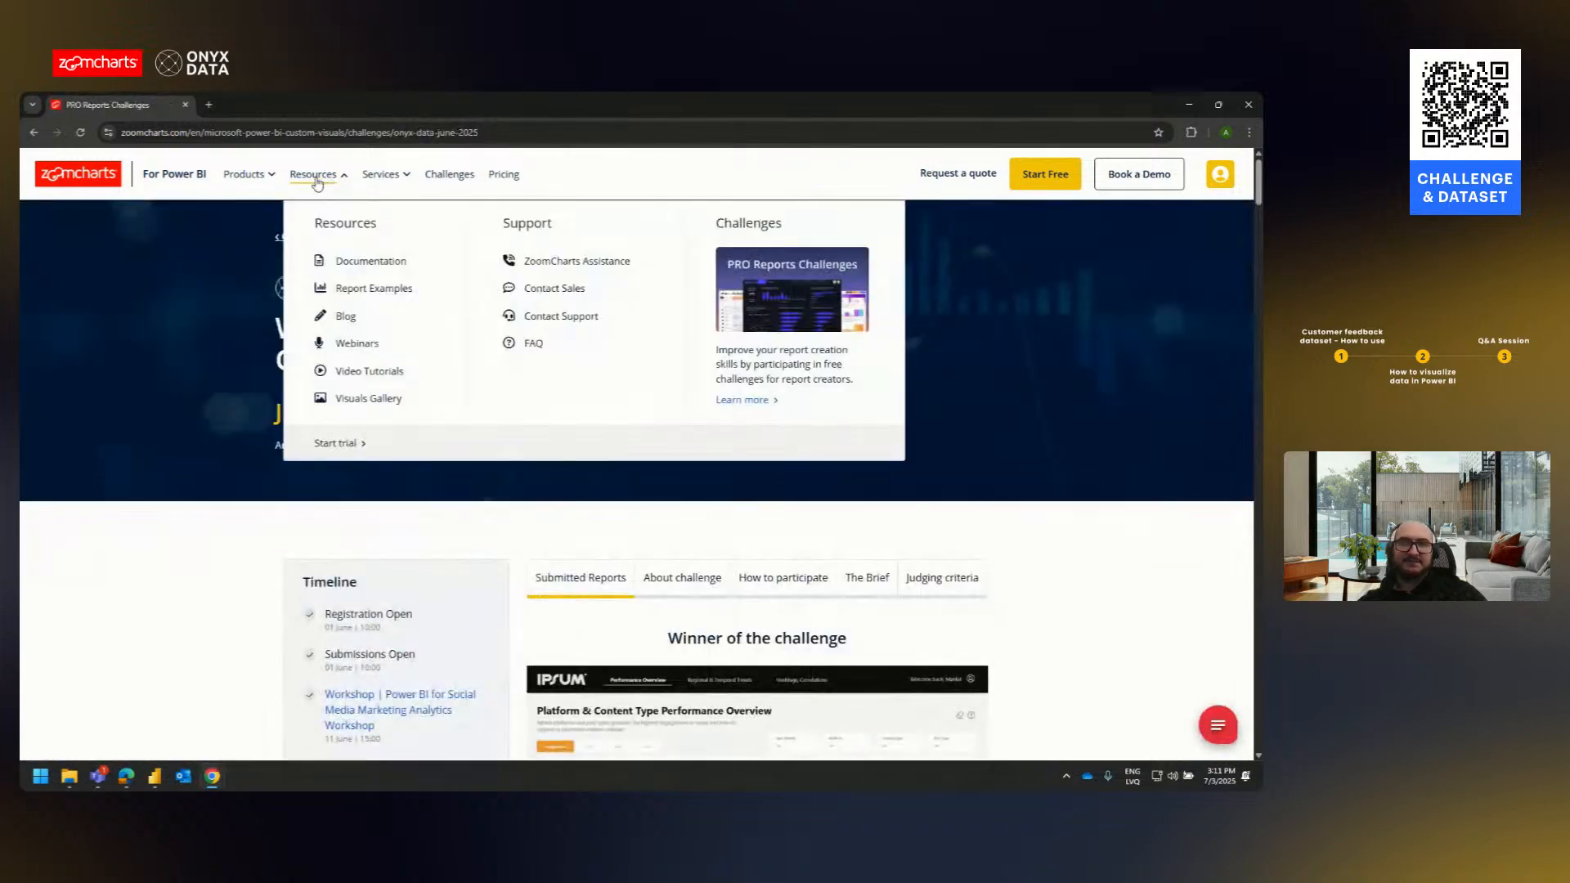
click(357, 344)
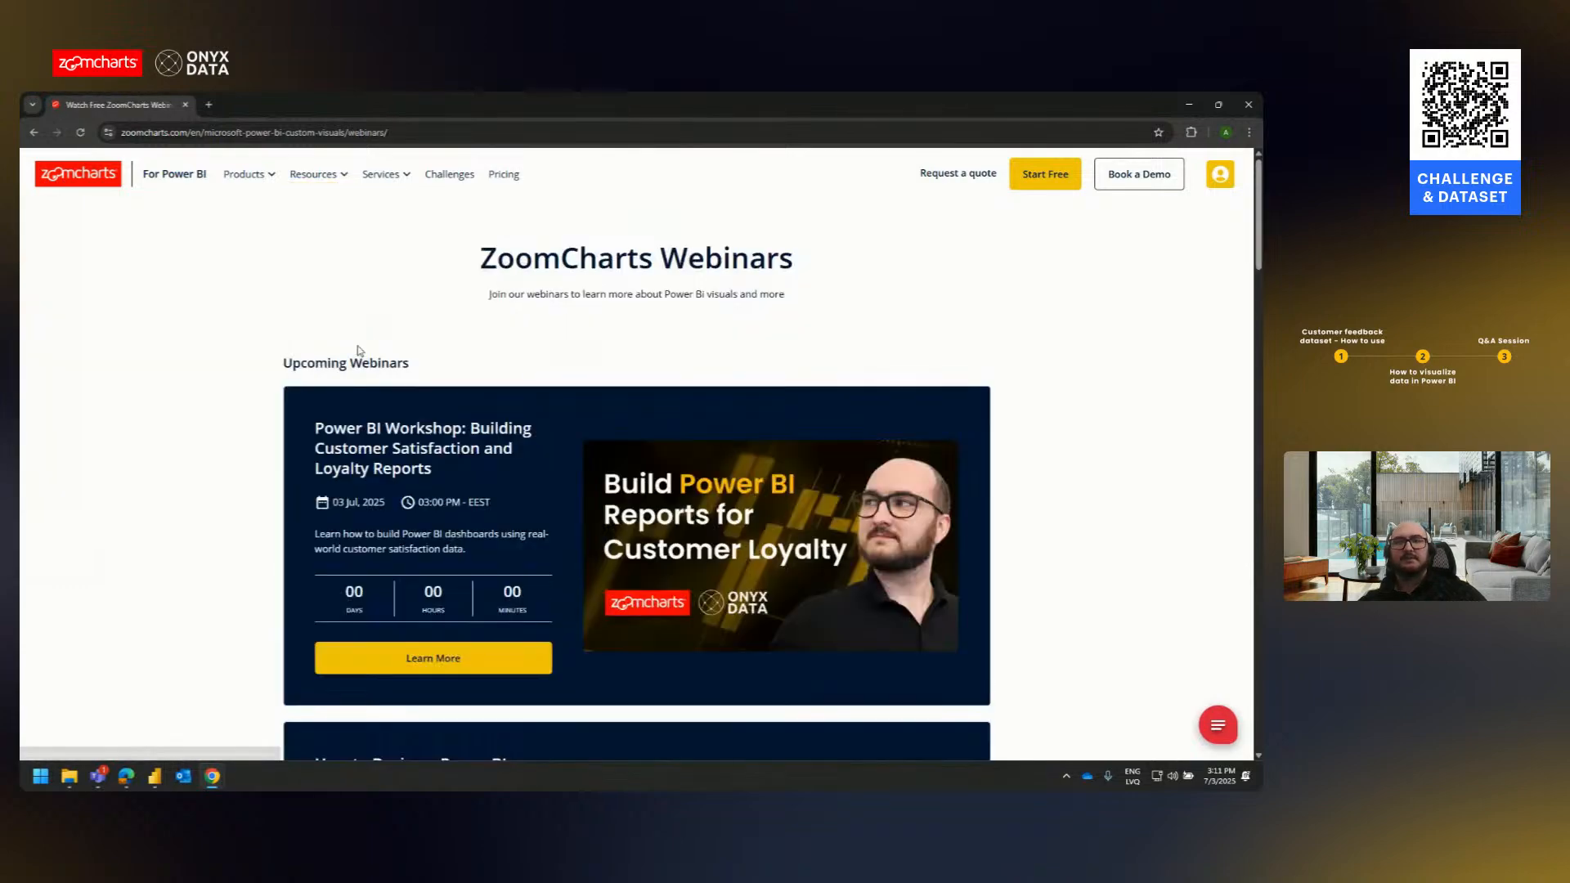
scroll(327, 209, down, 2)
mouse_move(318, 181)
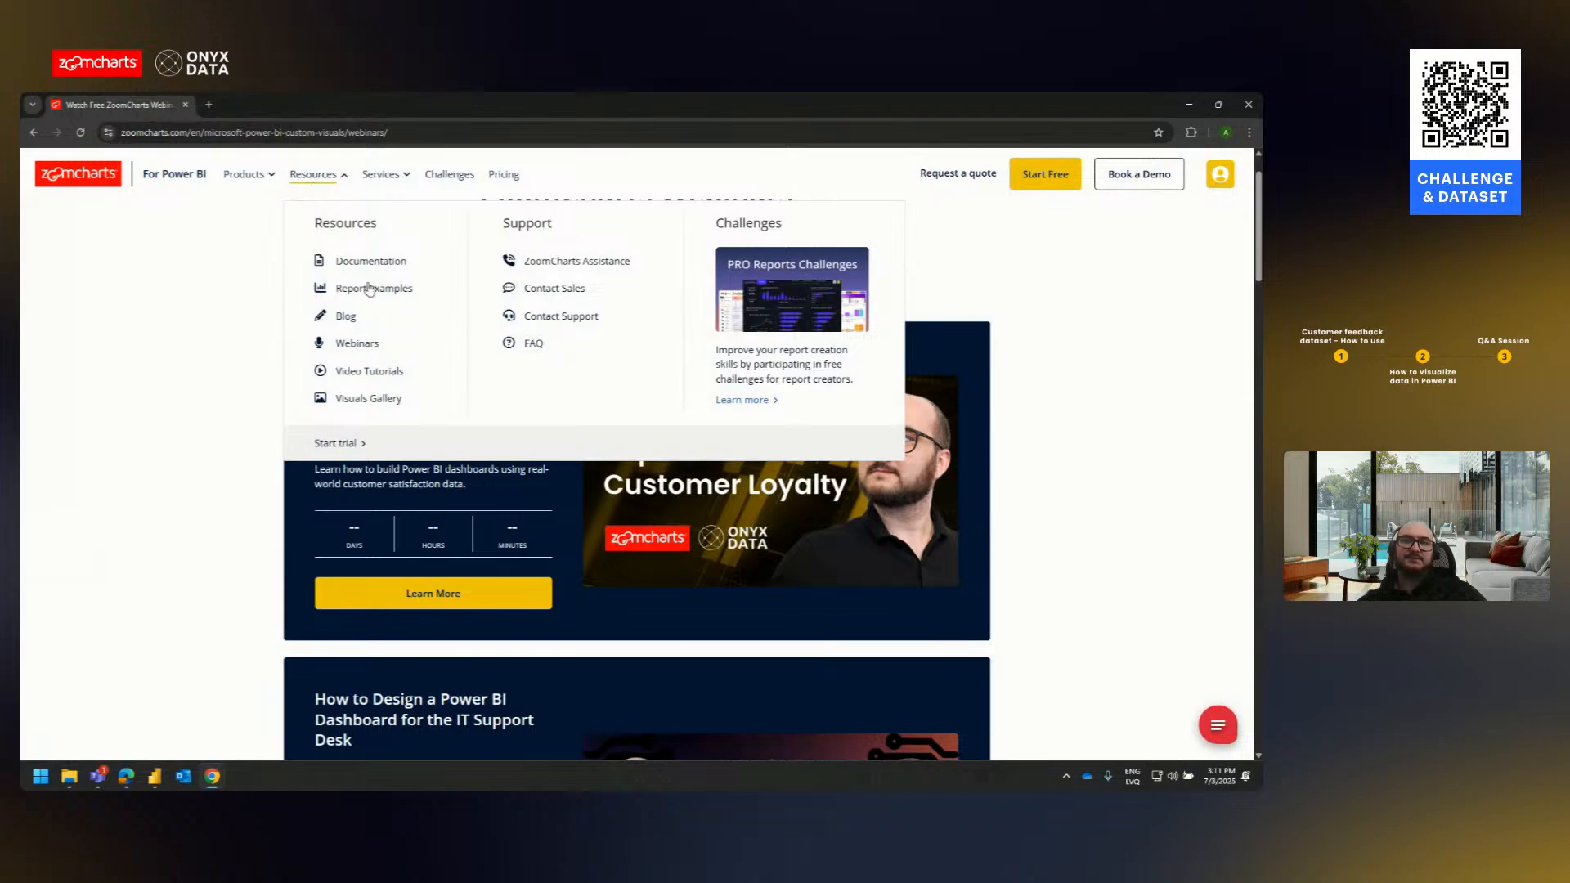
scroll(310, 389, down, 1)
scroll(309, 388, down, 10)
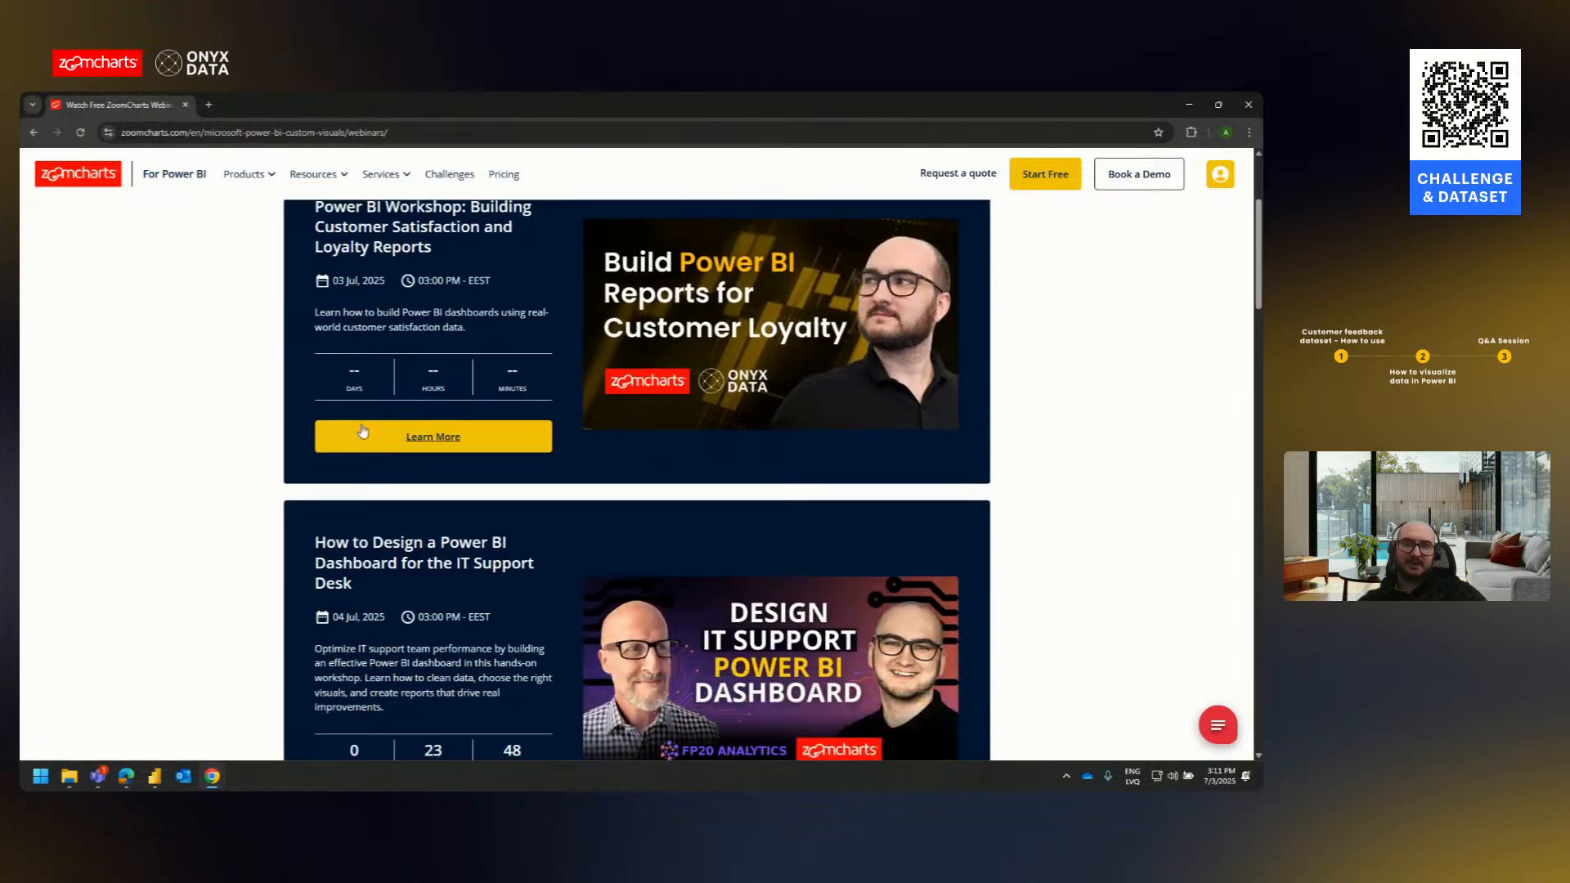
scroll(427, 345, down, 4)
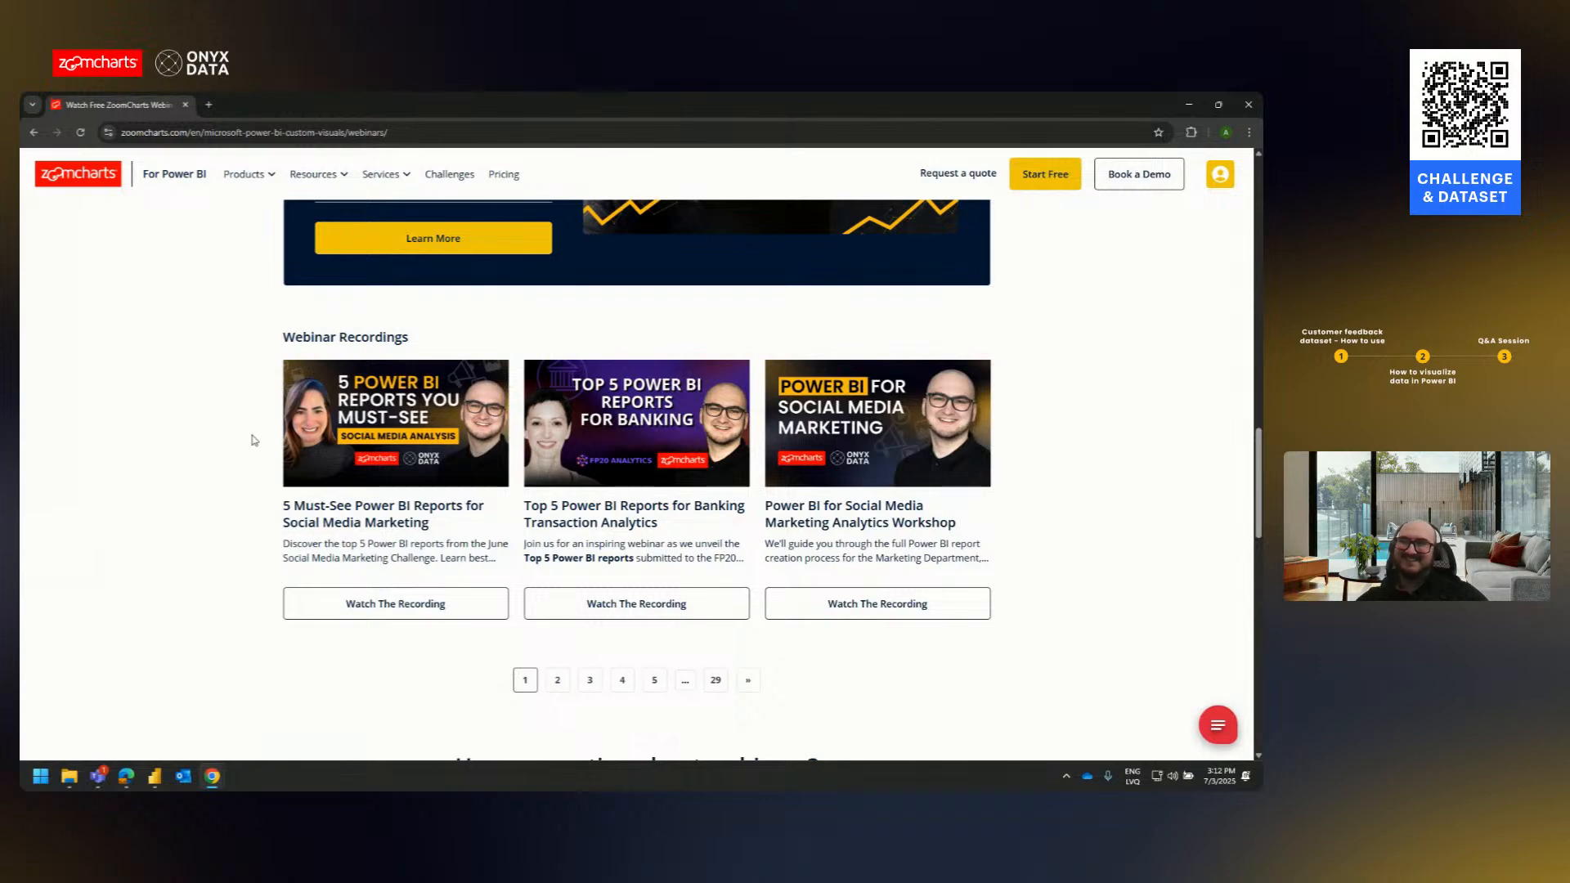
scroll(245, 434, up, 5)
scroll(254, 432, up, 10)
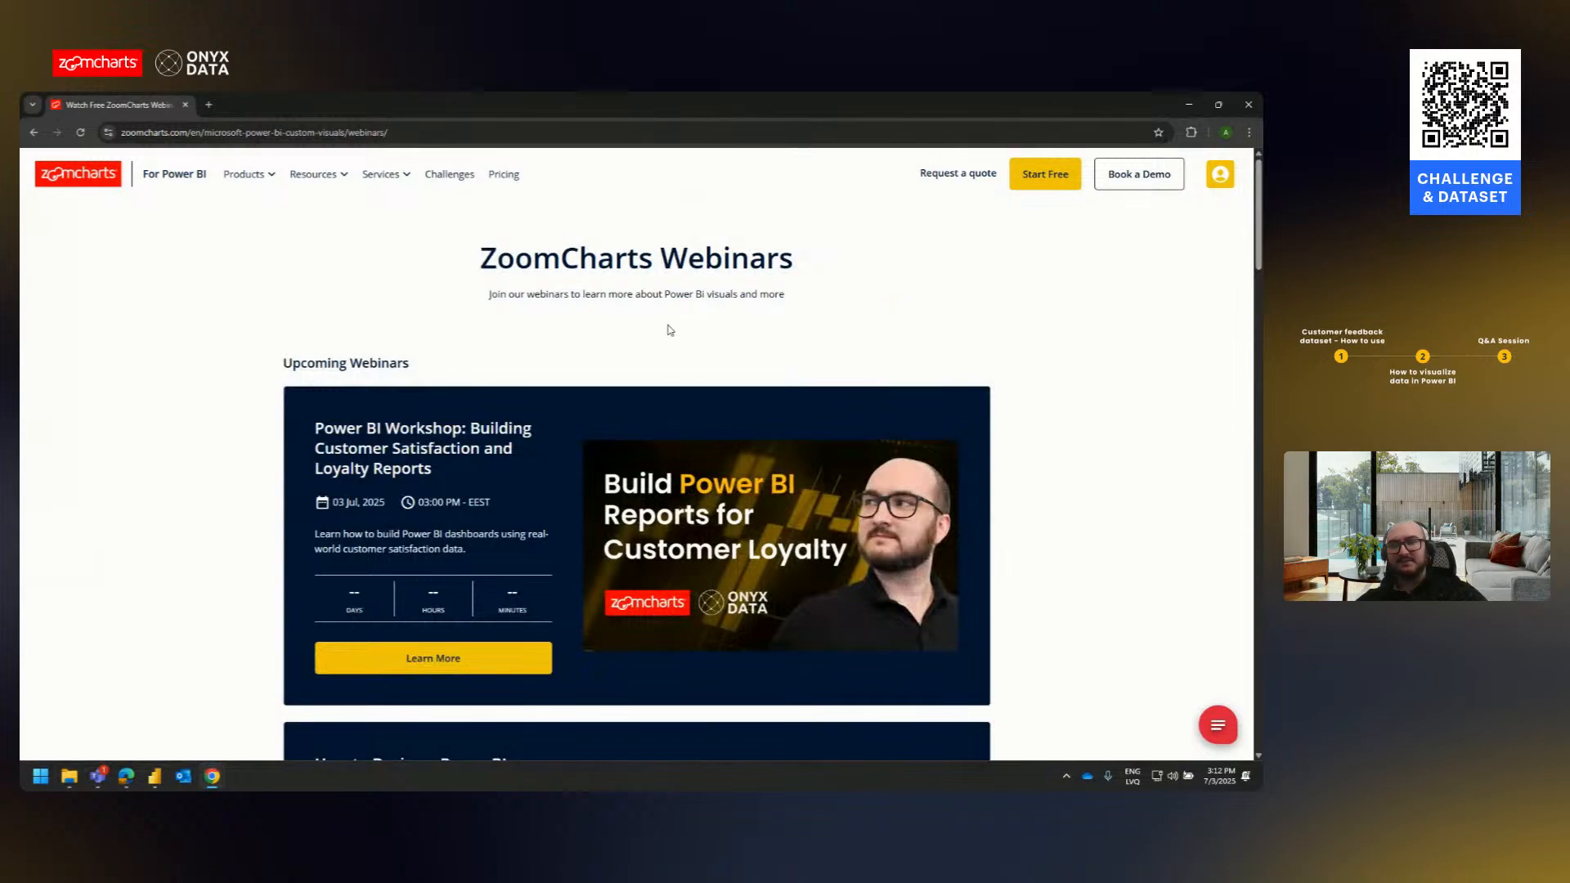
- Switch to the Power Query Editor with the challenge's Data query and maximize its window
mouse_move(157, 777)
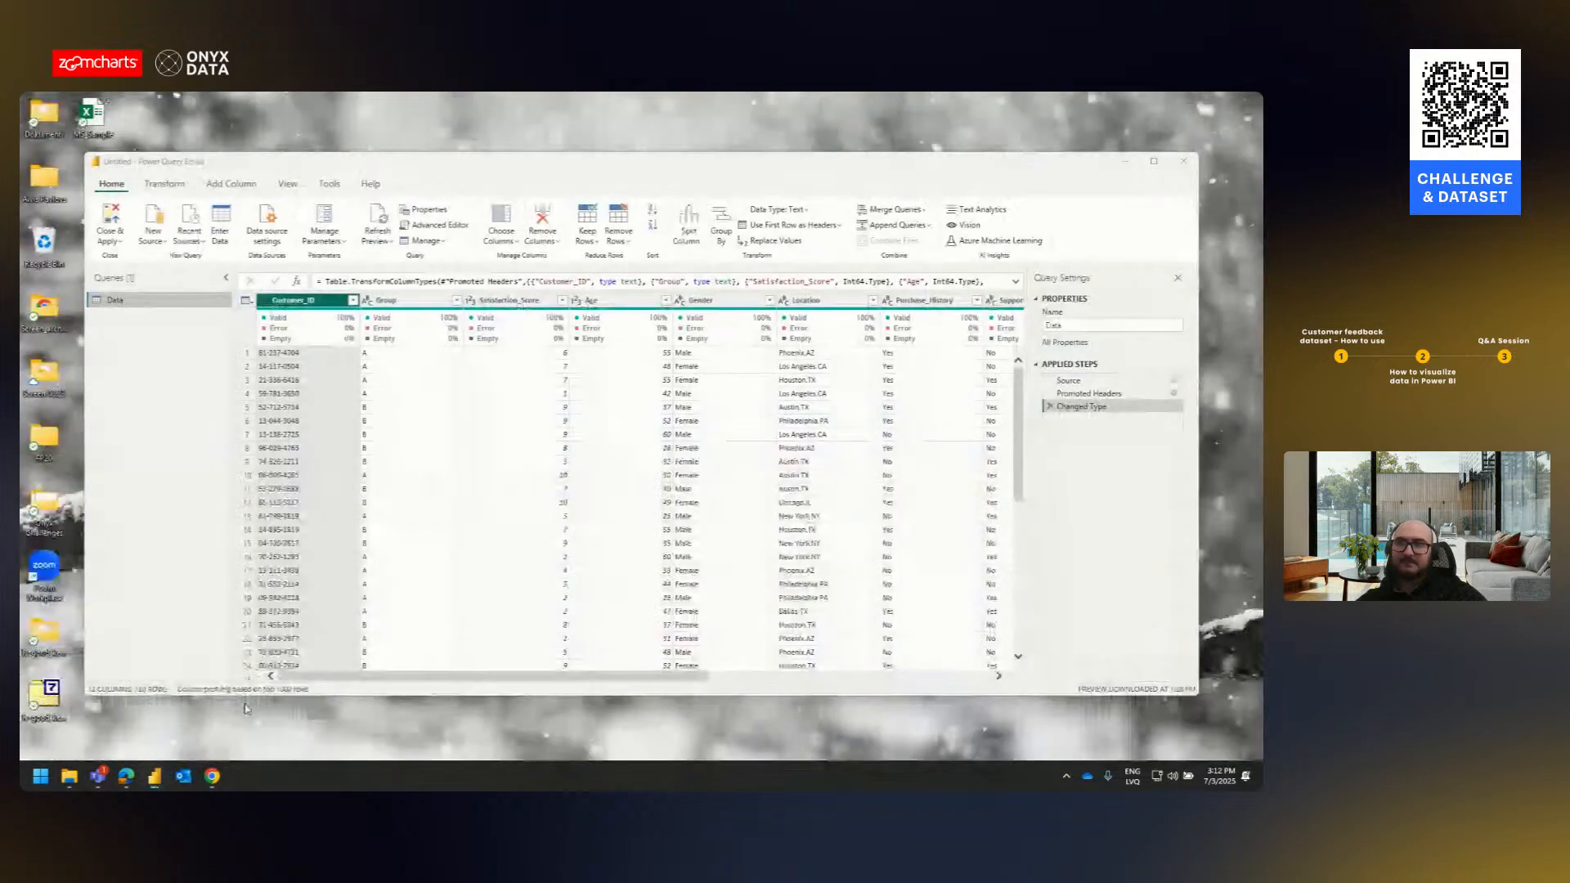
click(102, 712)
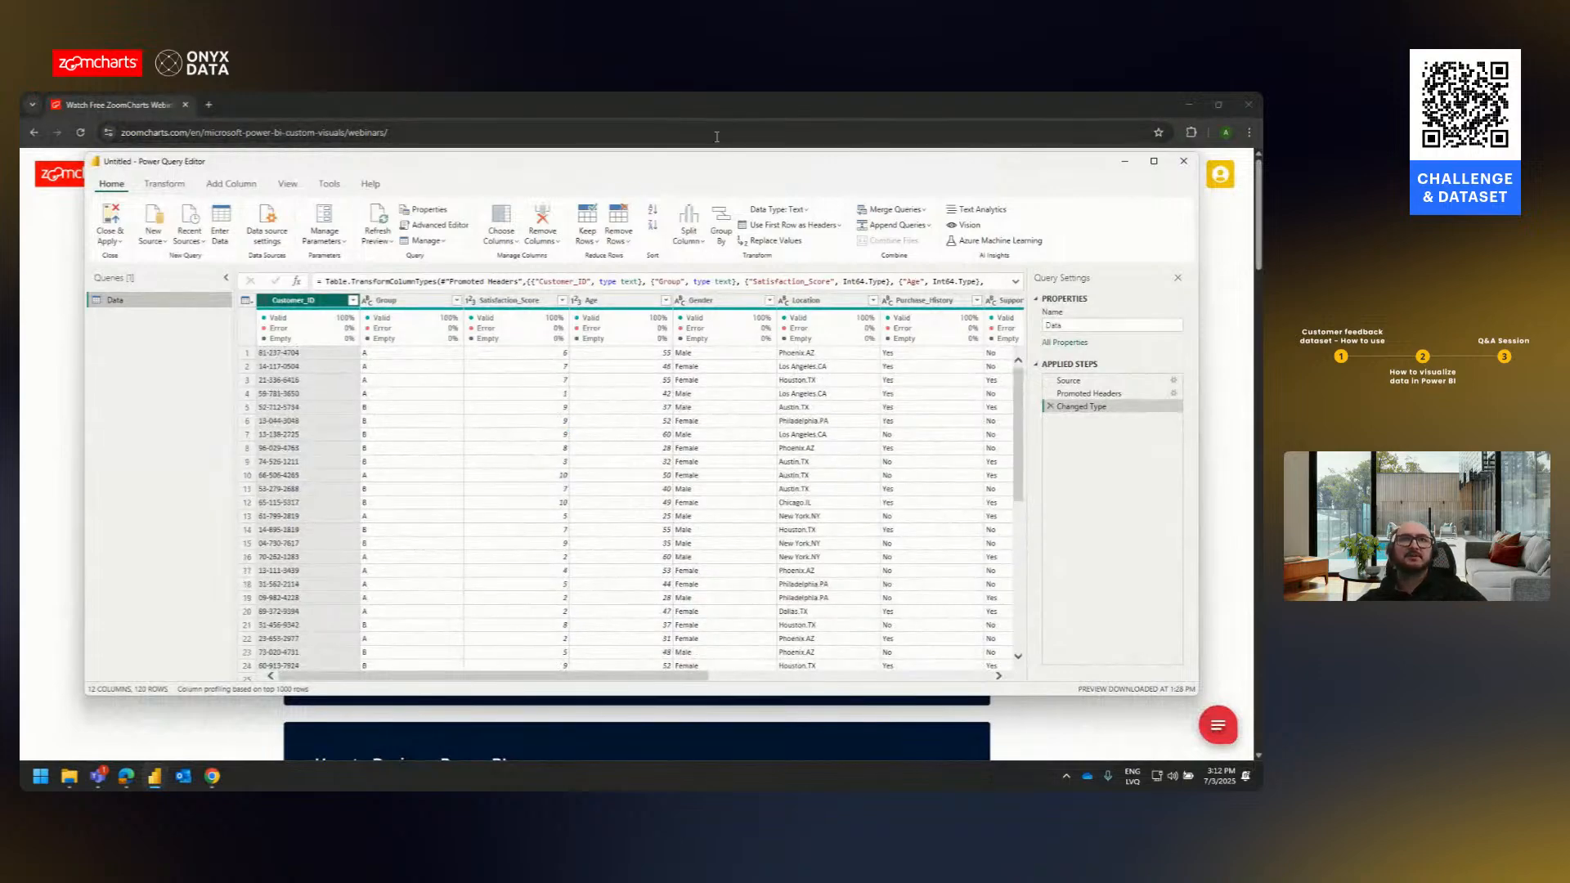
double_click(570, 163)
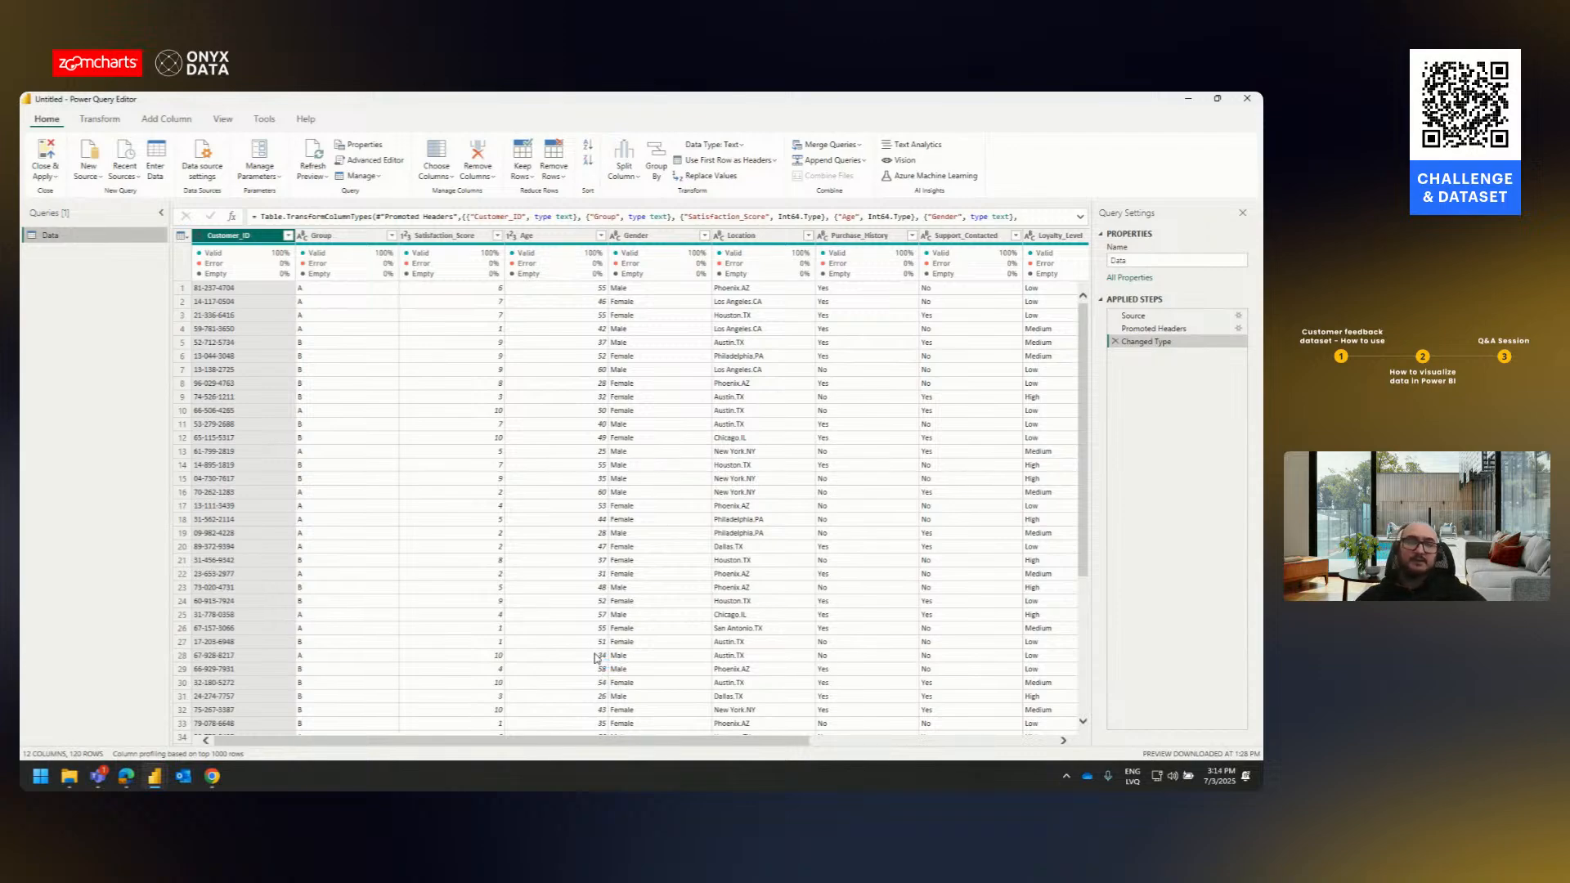
- Switch to the ChatGPT app and attach the DataDNA Dataset Challenge customer spreadsheet to a new prompt
click(41, 776)
text(cl)
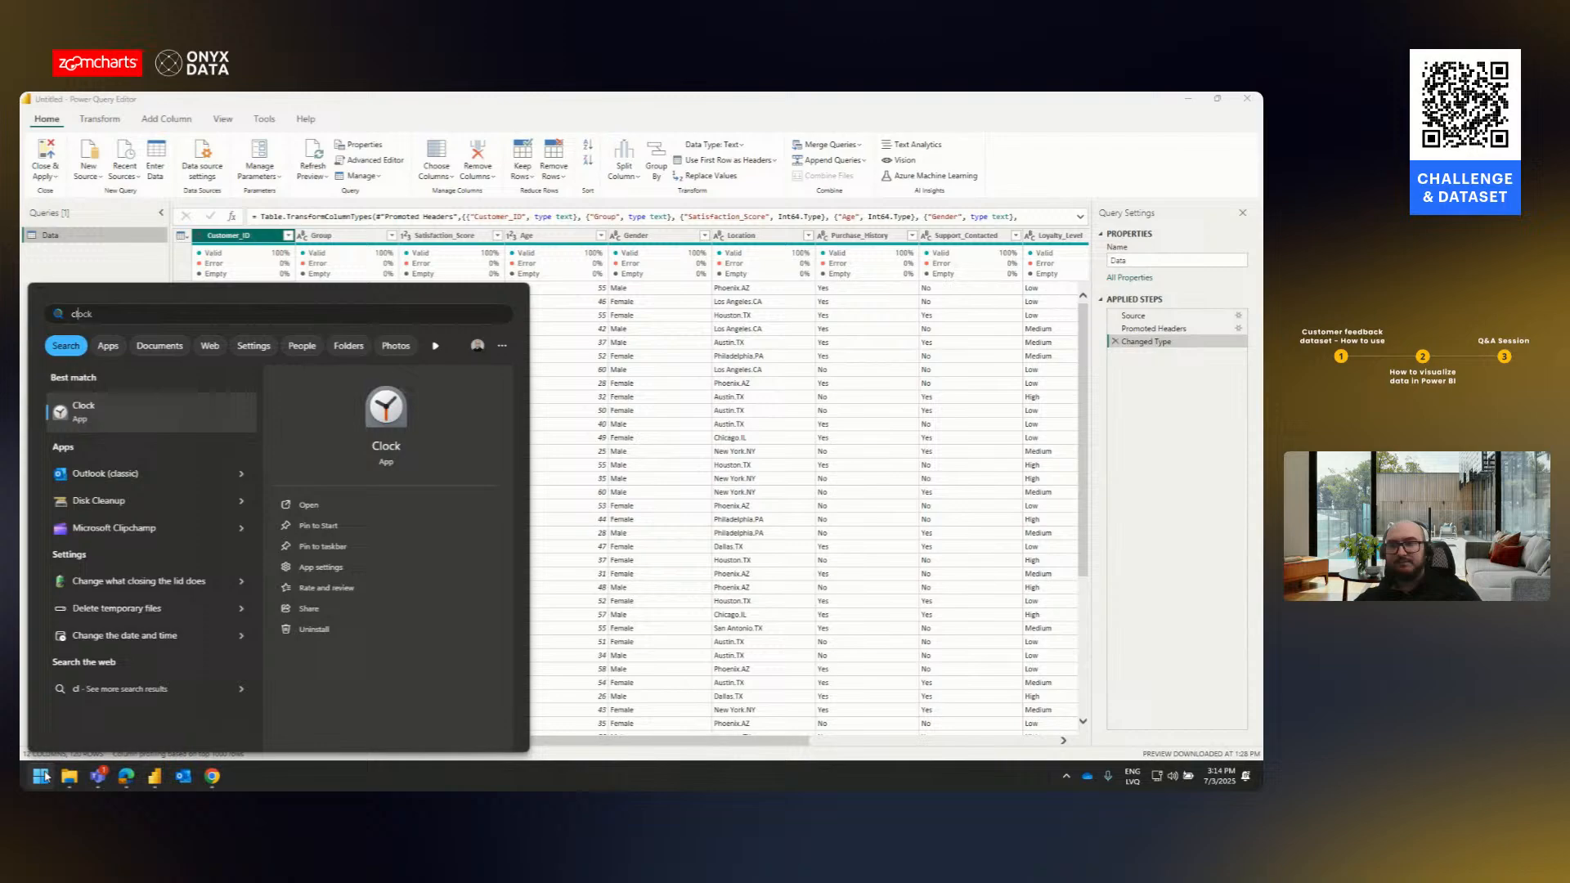
key(BackSpace)
text(hat)
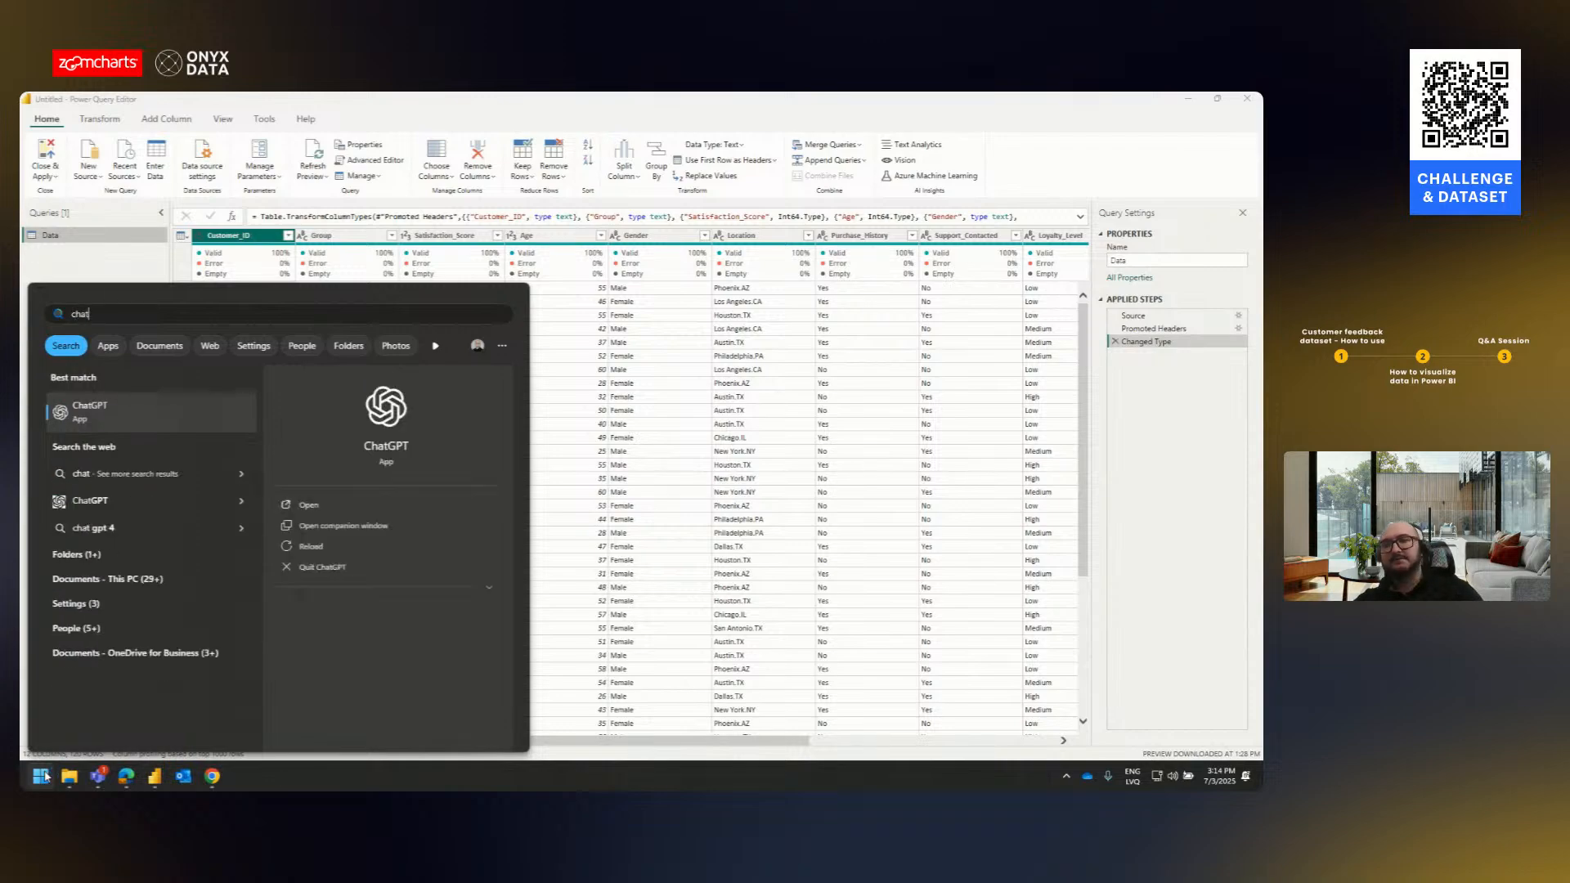
key(Return)
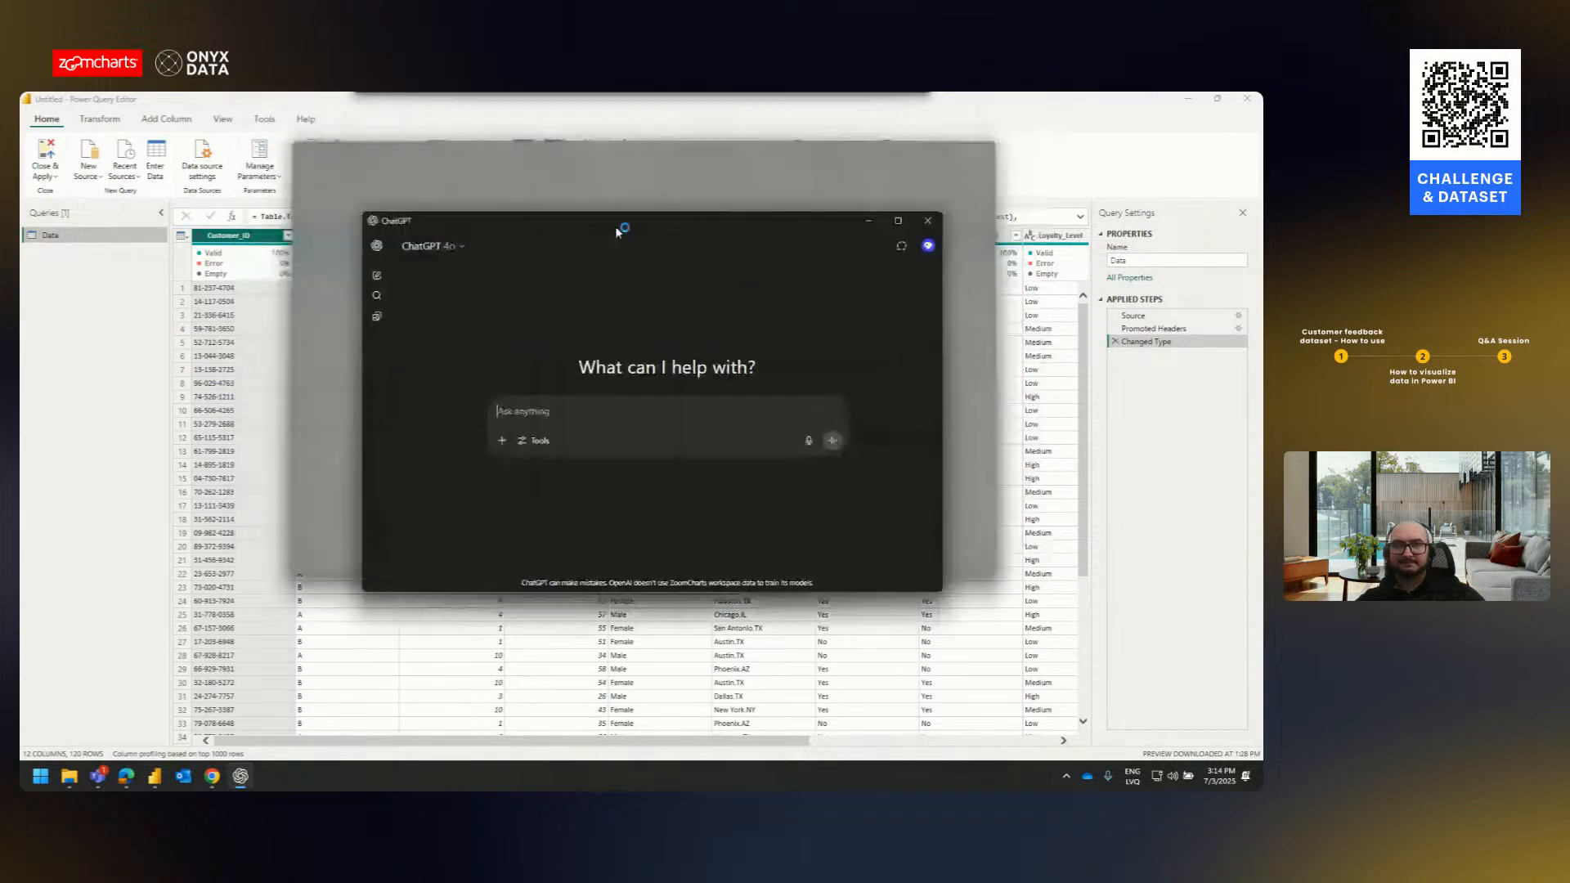
click(499, 443)
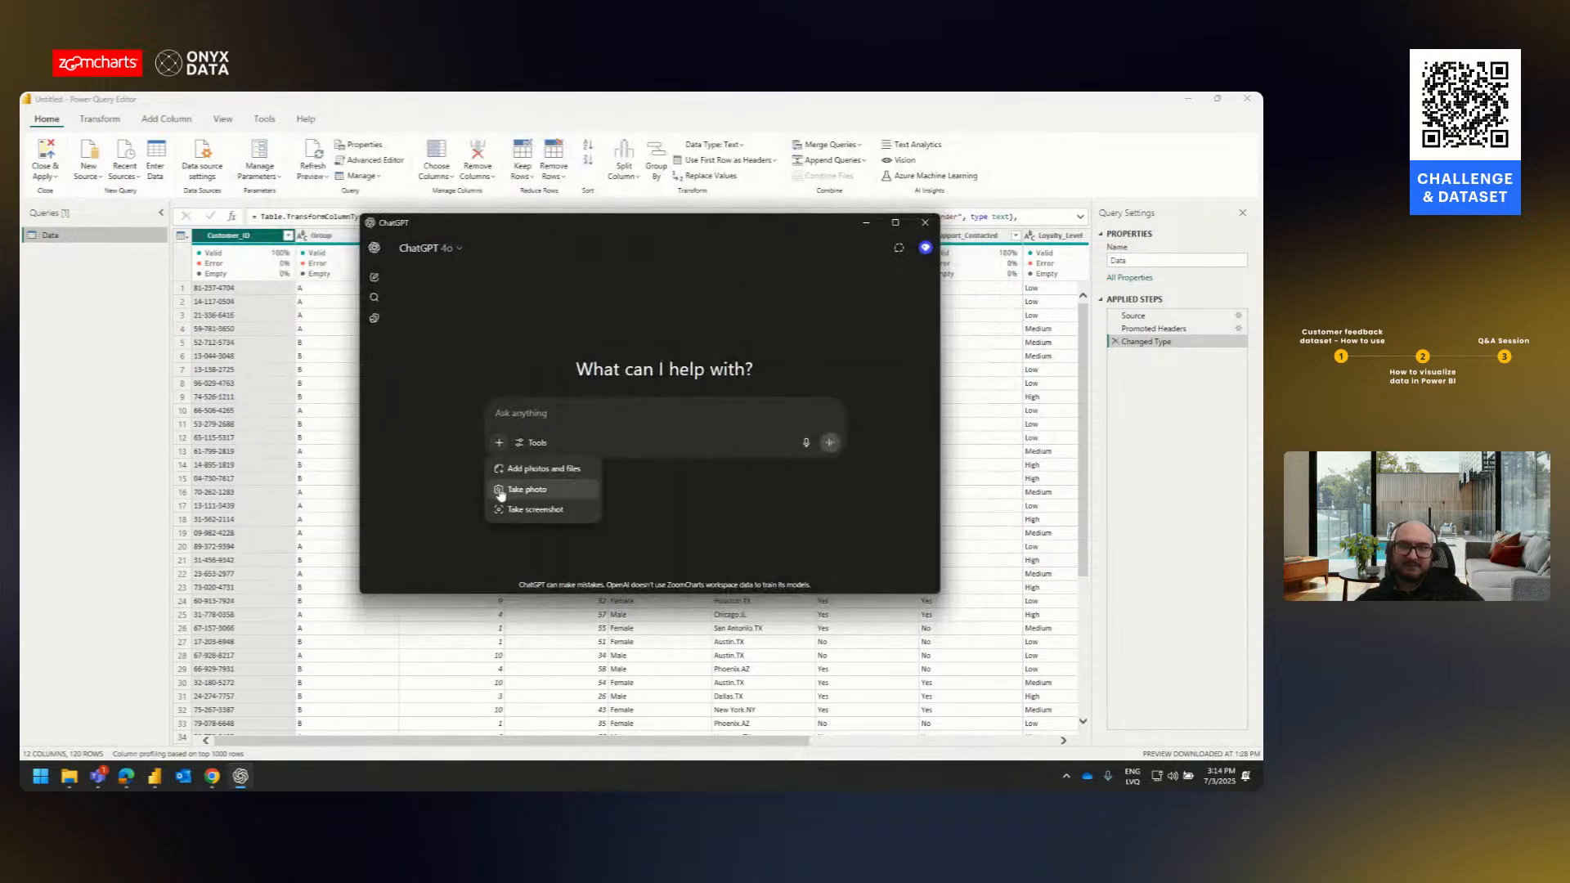
click(543, 468)
double_click(554, 357)
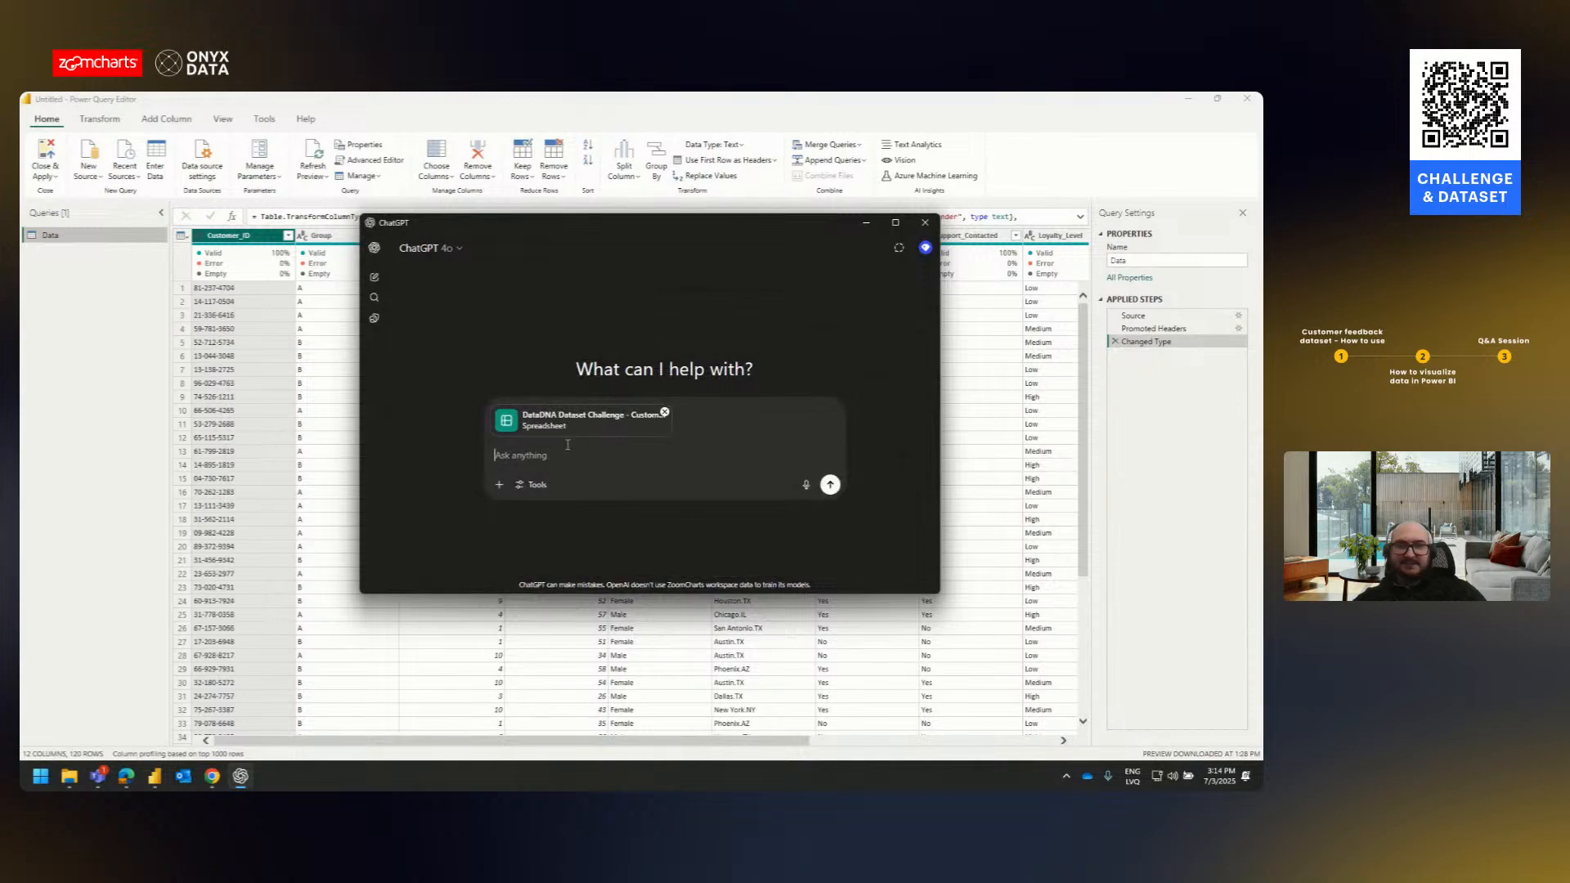
- Ask ChatGPT "what additional columns would you recommend me to add" about the attached dataset
text(what addi)
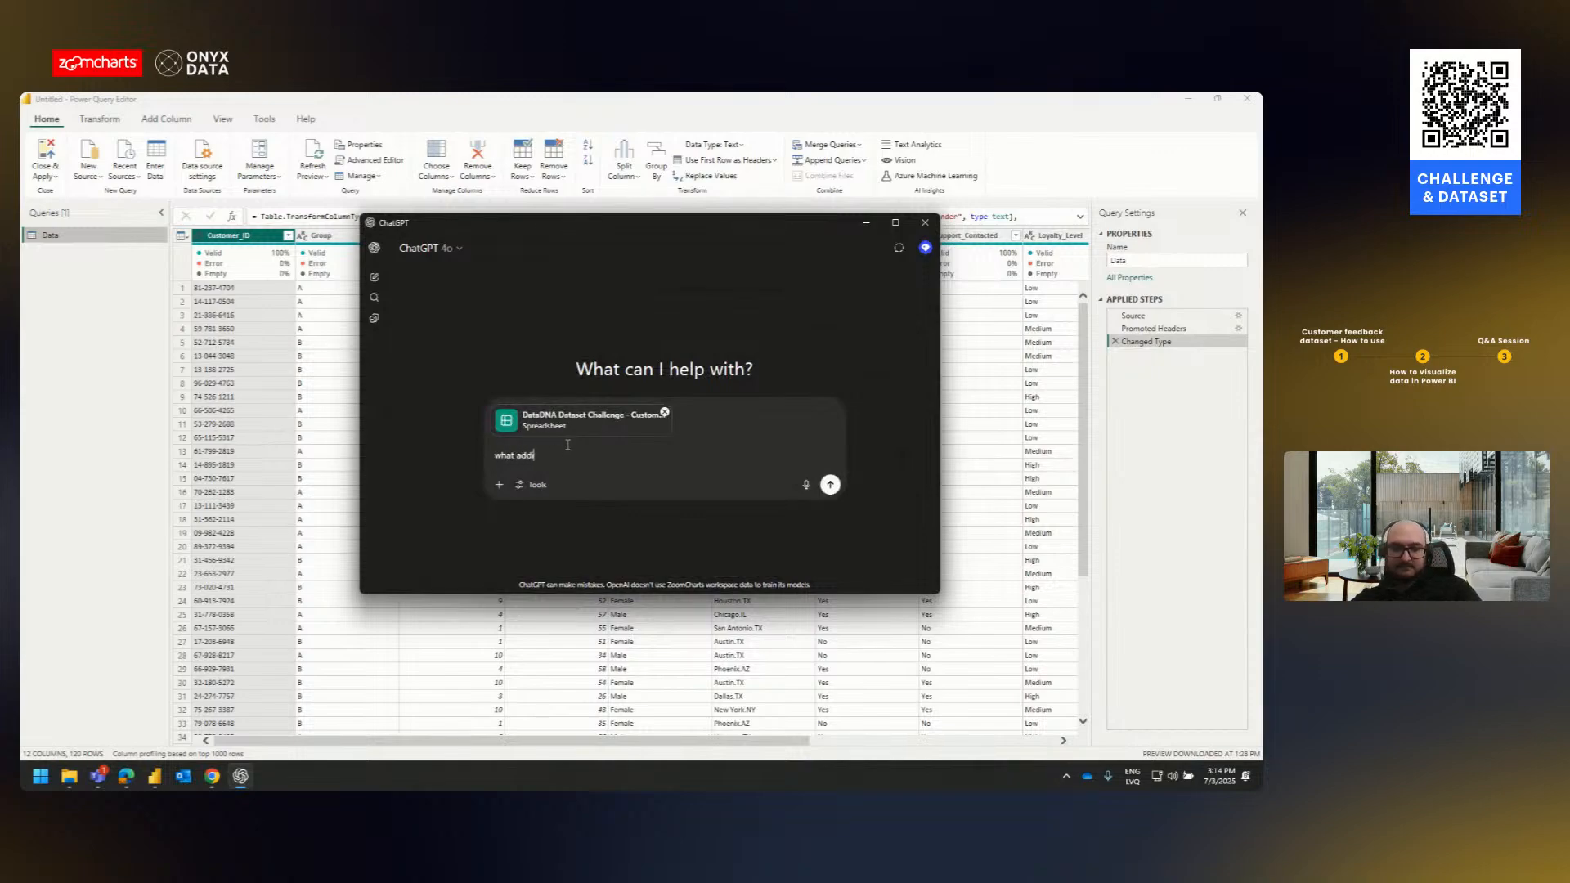
text(tional columns )
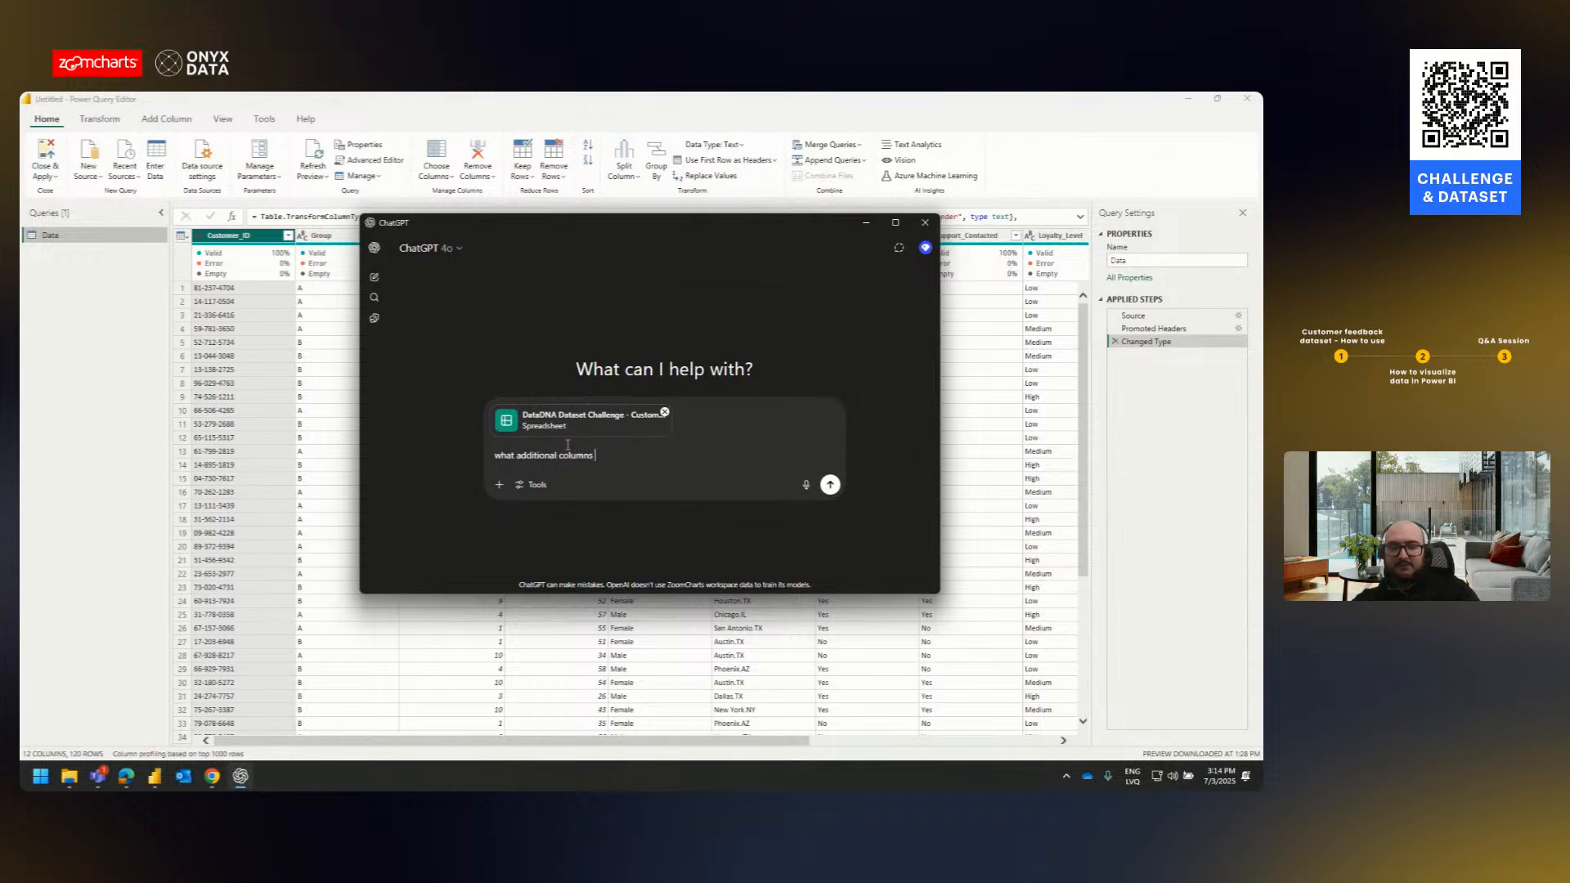
text(would you reco)
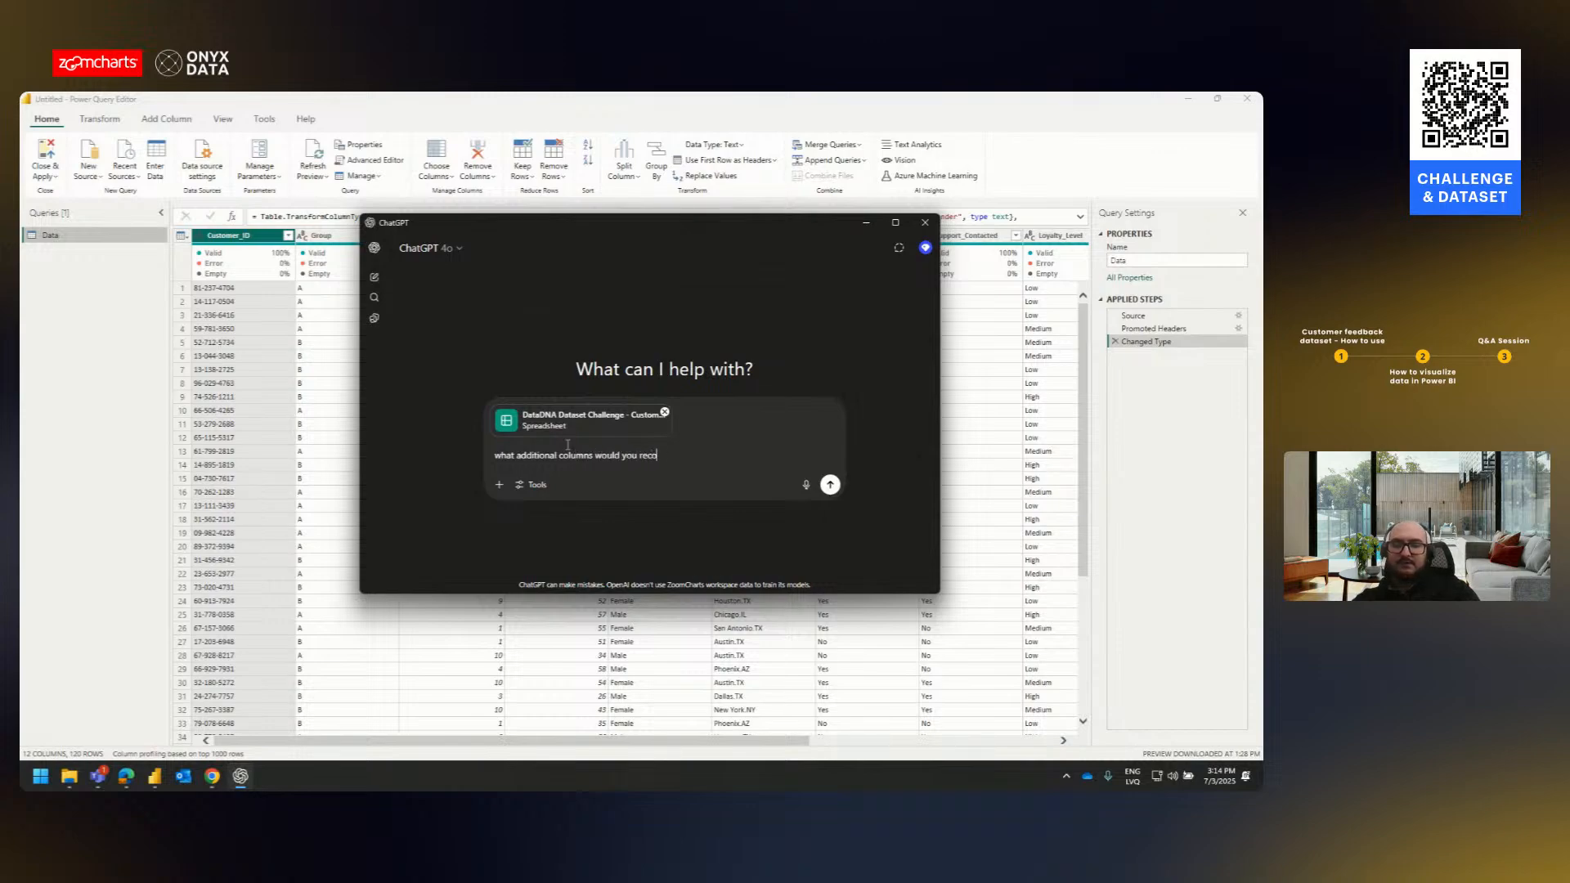
text(mmend creating?)
key(Return)
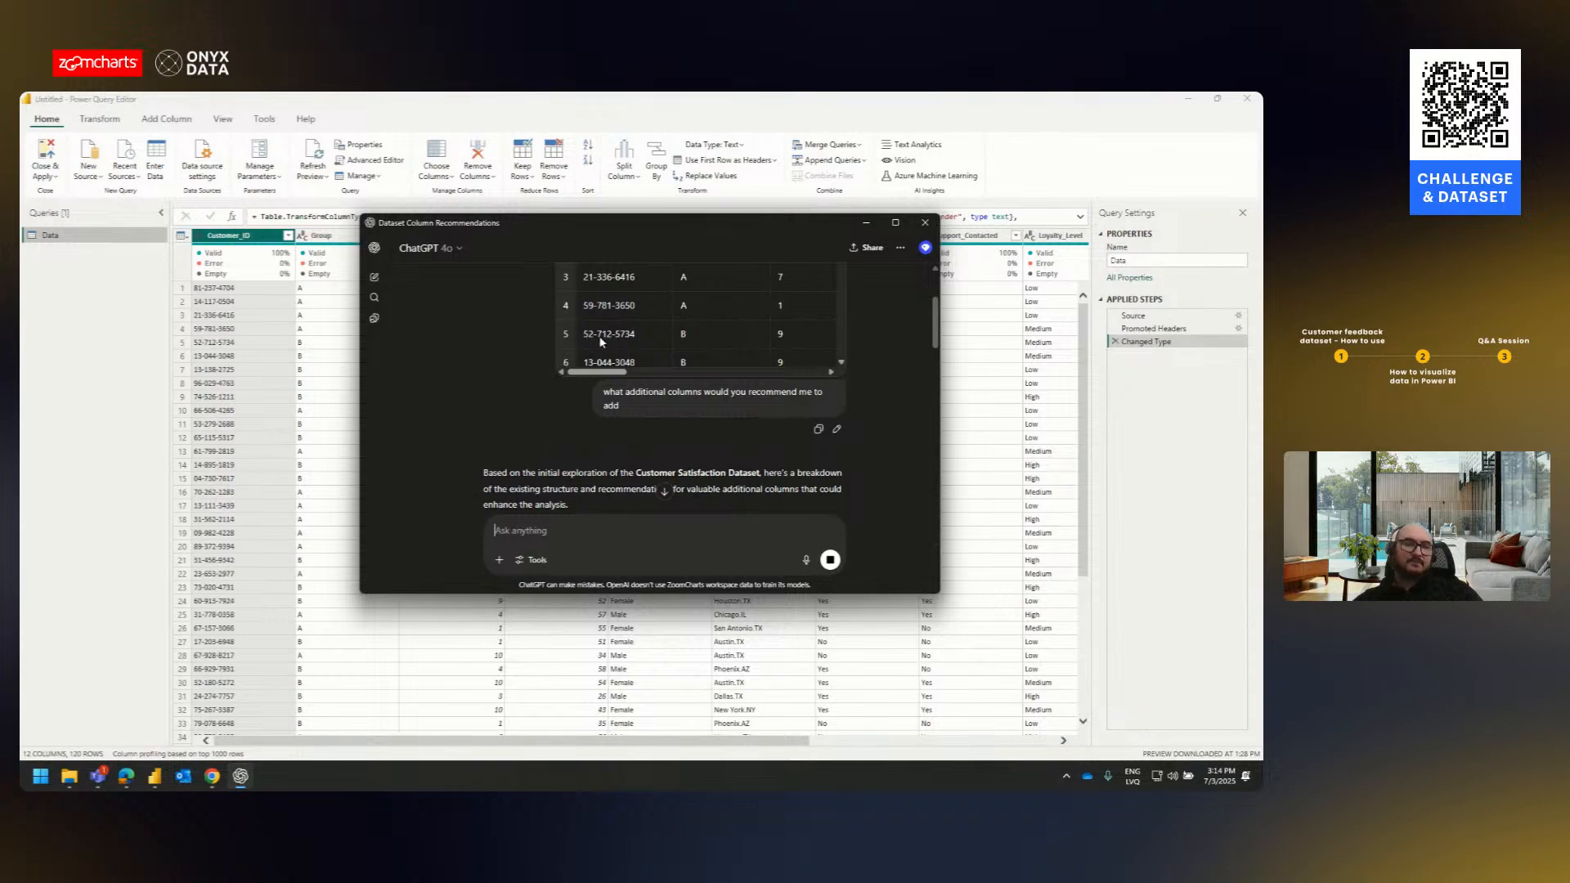
- Read through ChatGPT's recommended additional columns and return to the Power Query Editor
scroll(601, 341, down, 5)
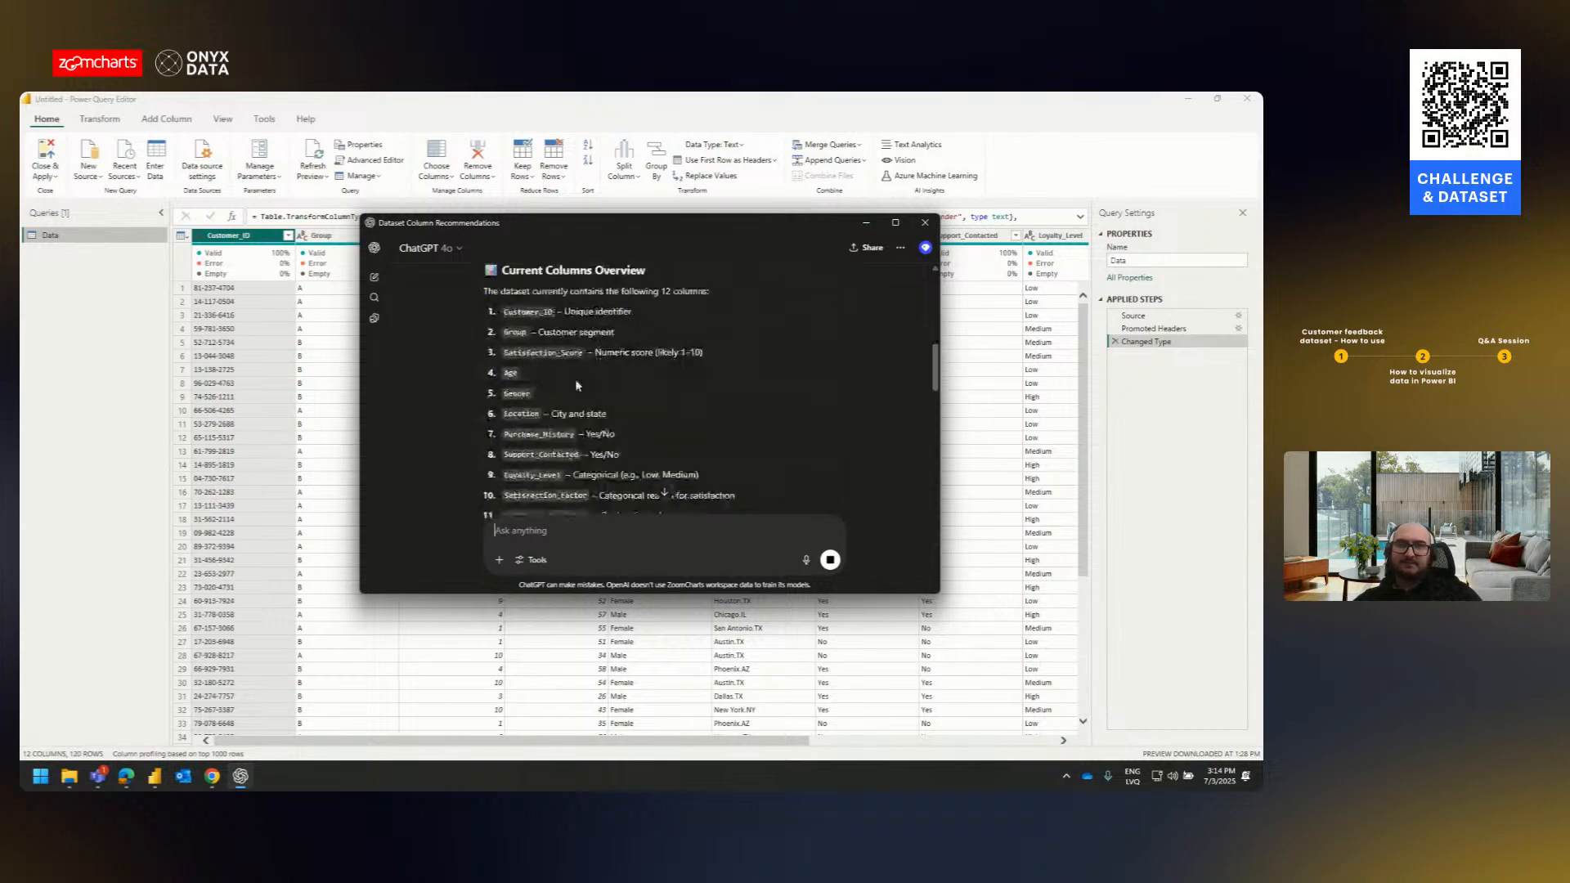
scroll(575, 380, down, 3)
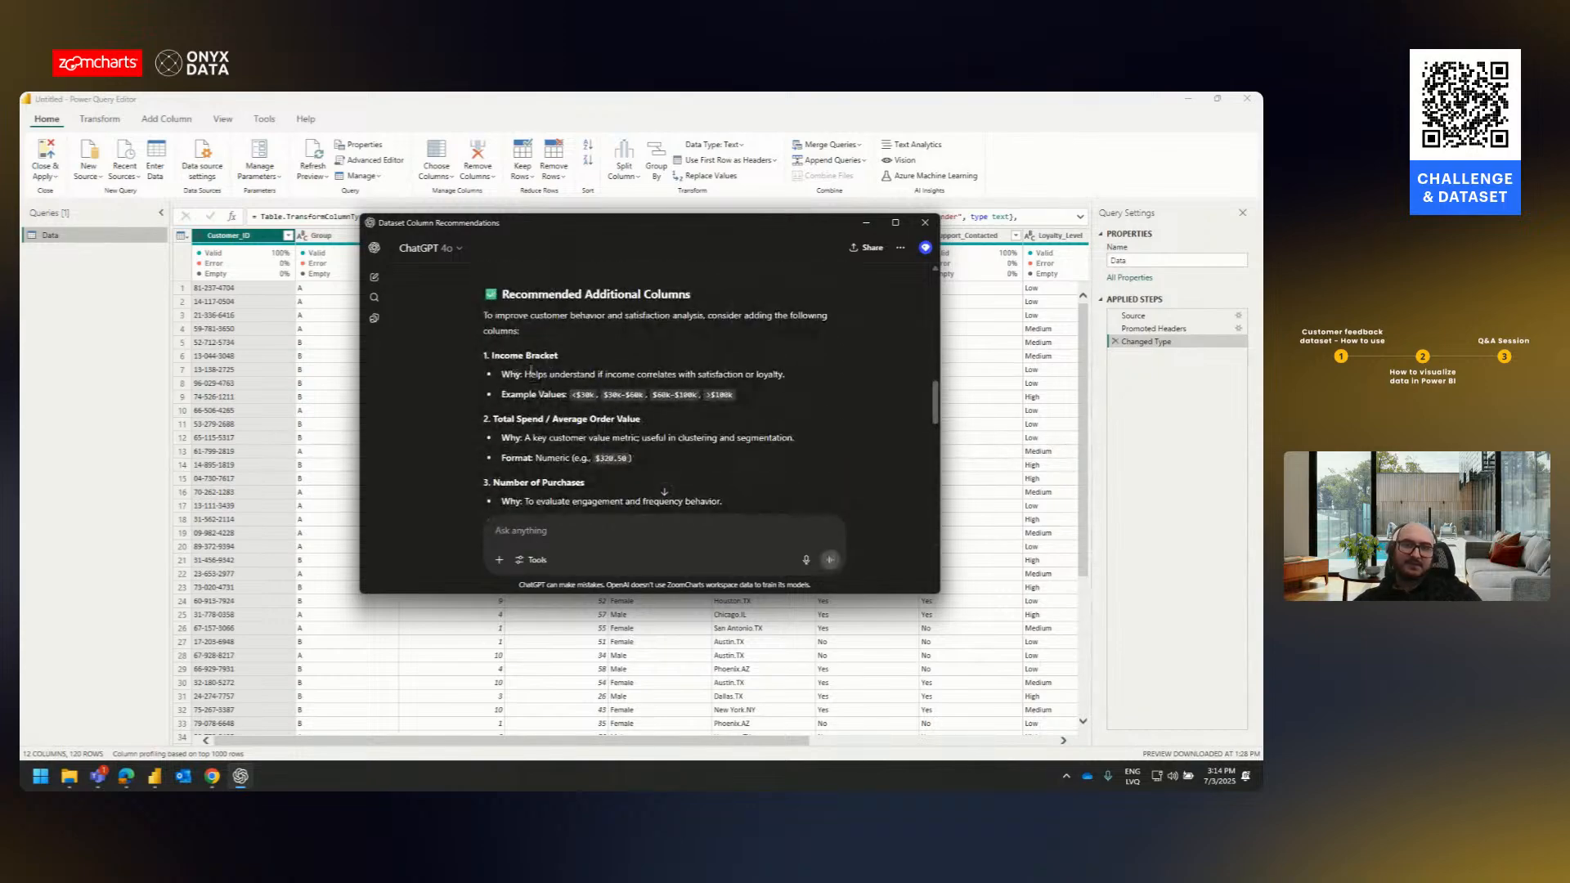
scroll(532, 372, down, 1)
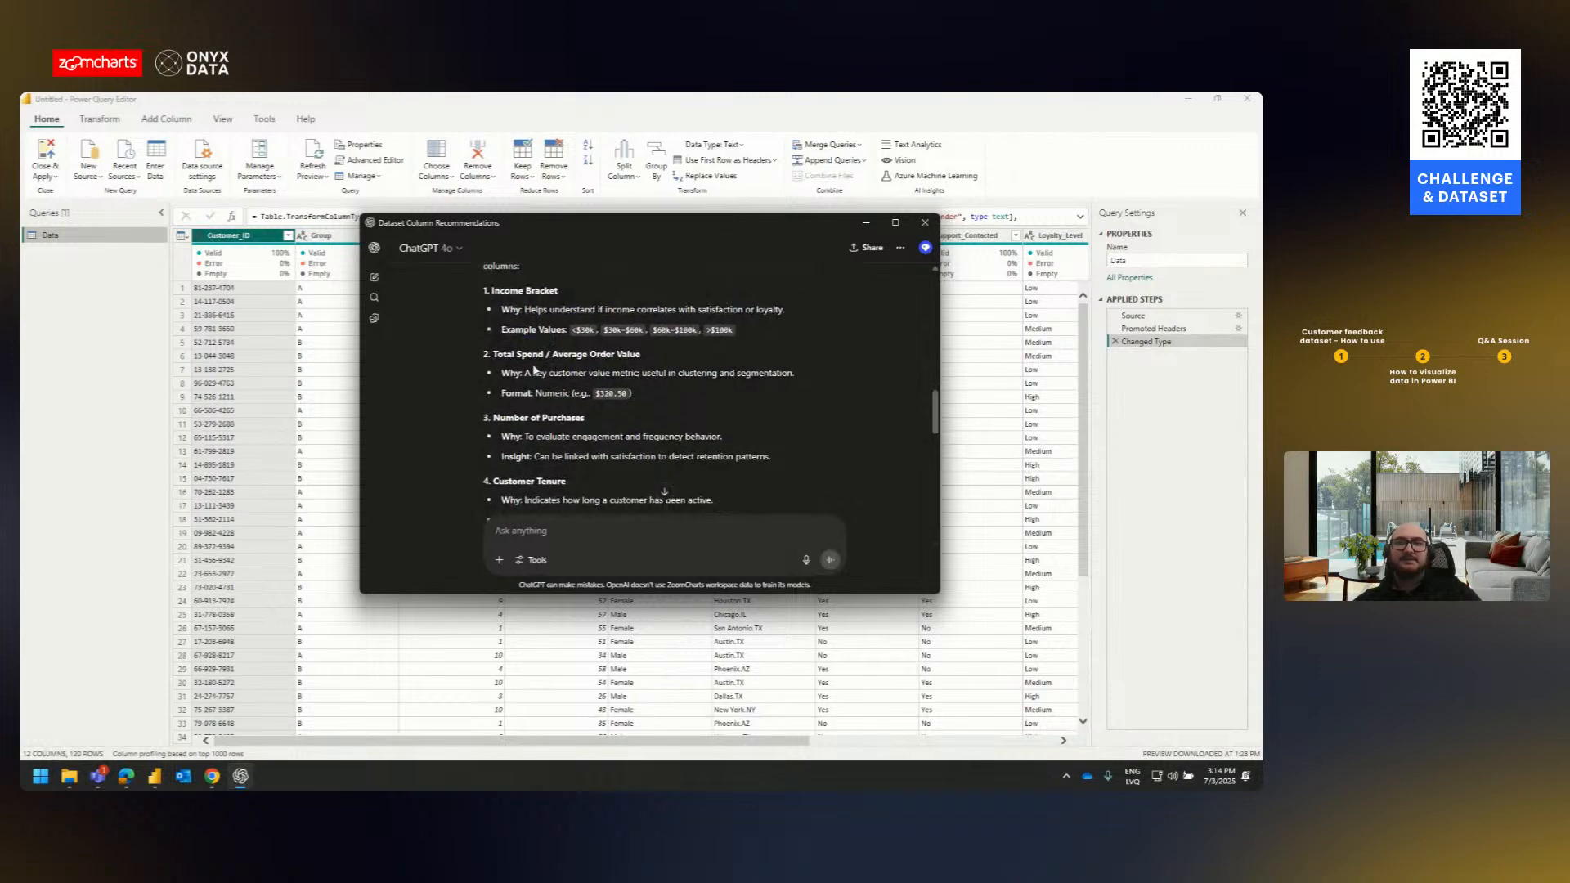
scroll(609, 361, down, 2)
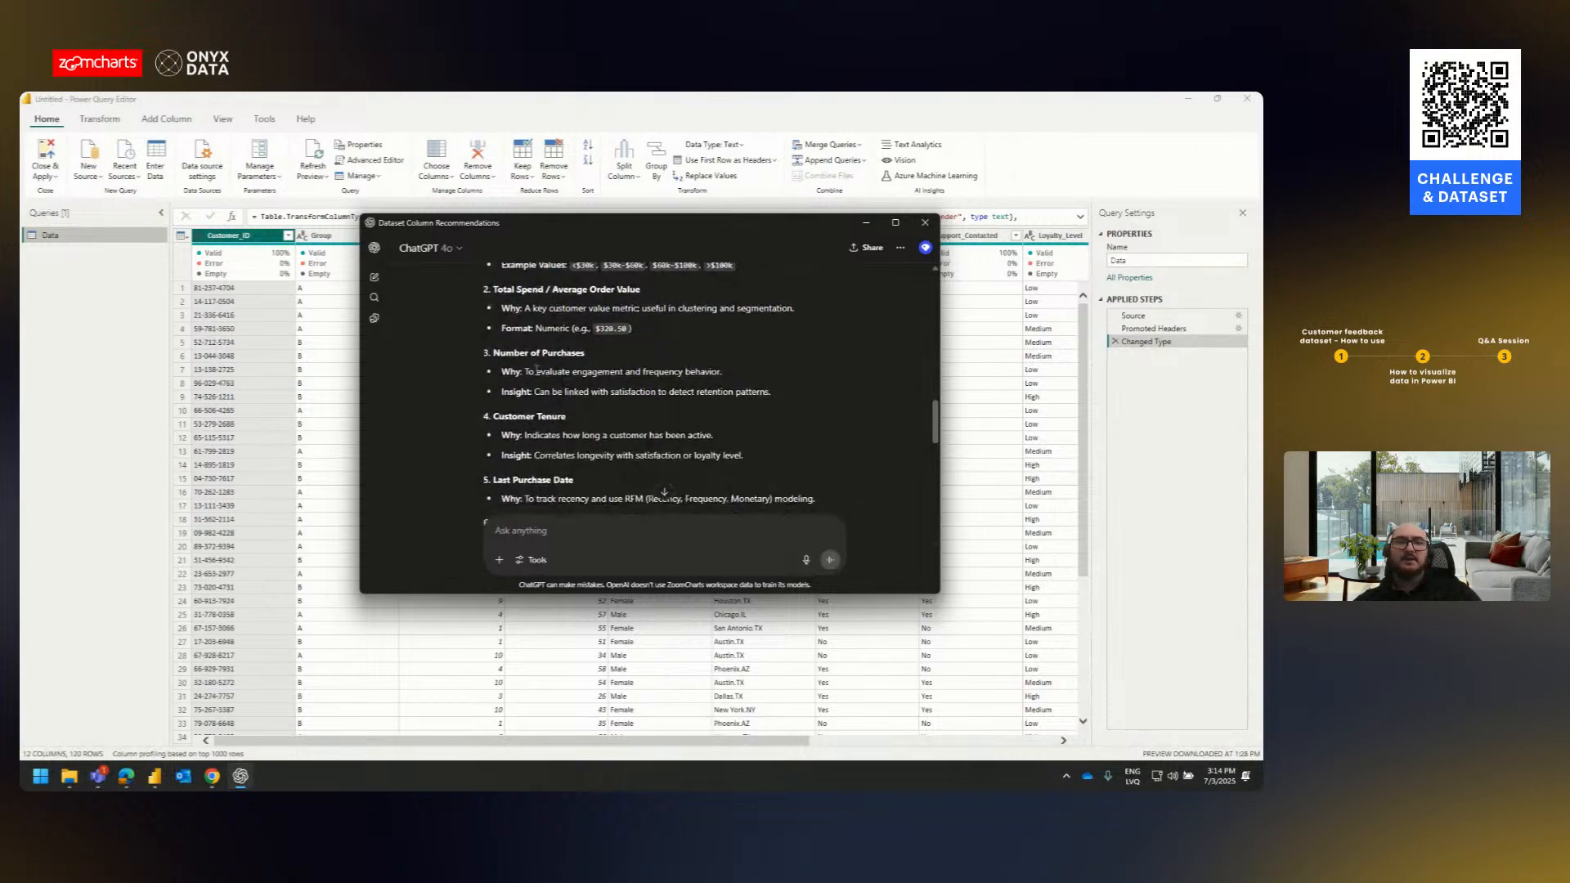
scroll(562, 378, down, 2)
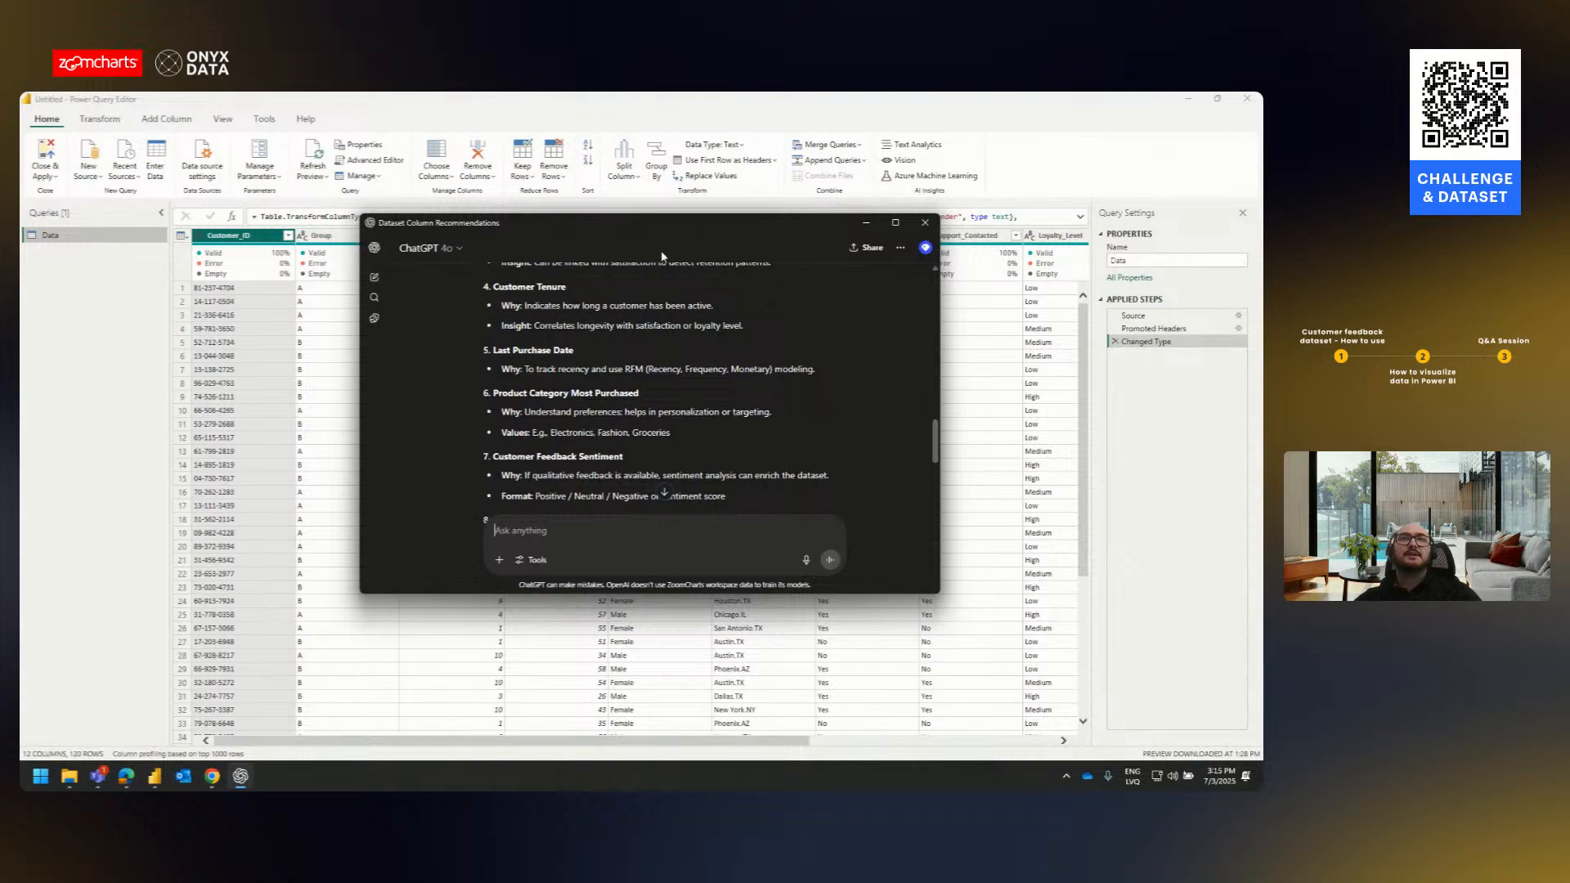
click(866, 222)
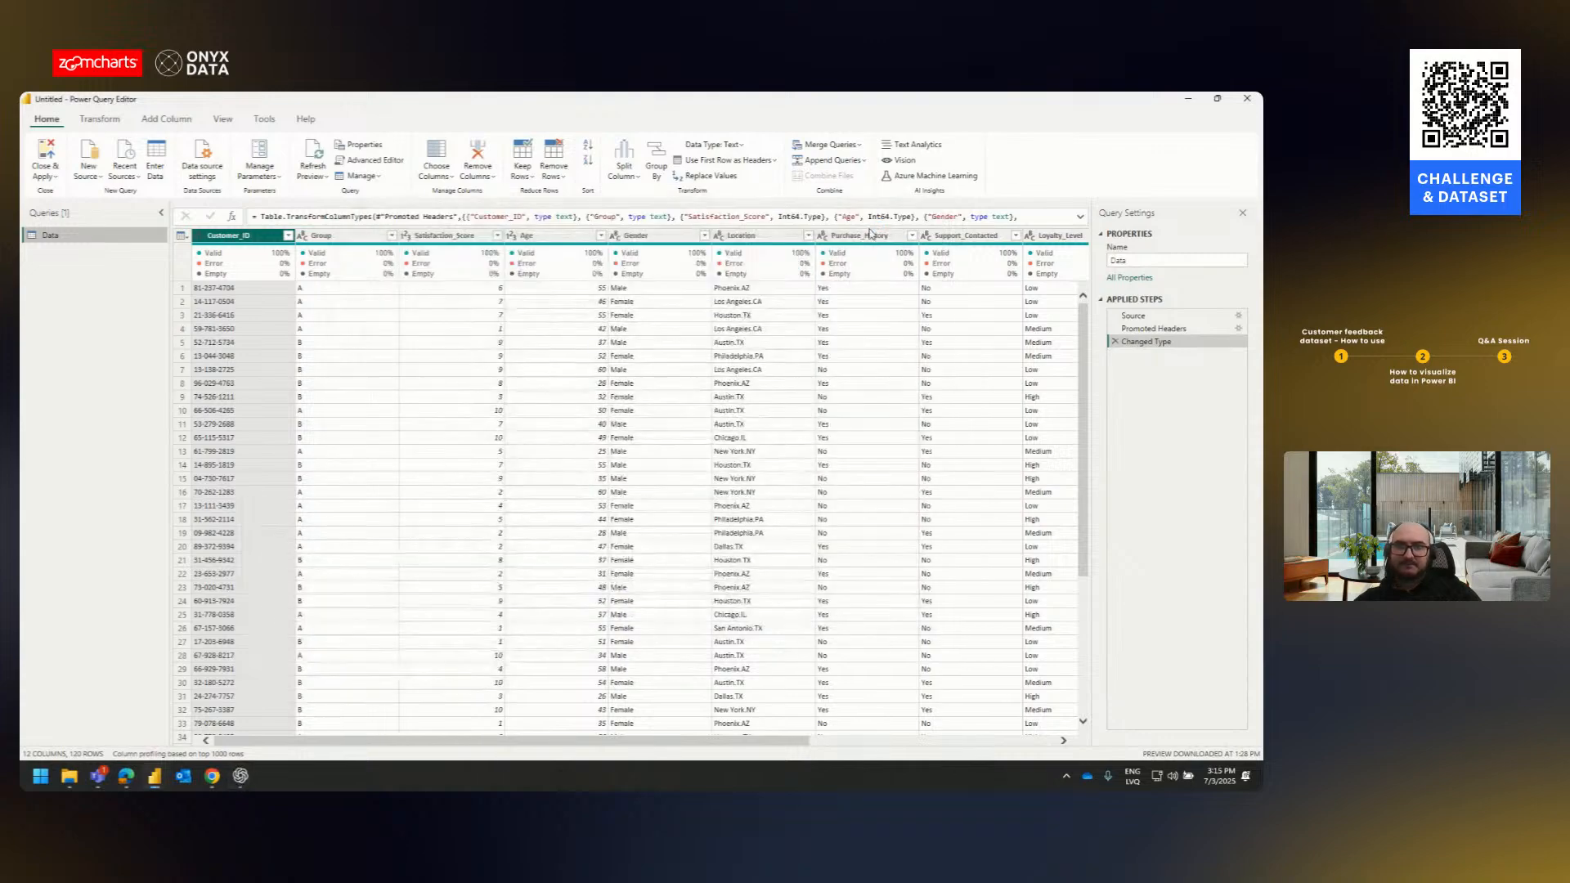
- Inspect the Group column's value distribution and sample cells in the Location, Satisfaction_Score, Purchase_History and Support_Contacted columns
click(812, 342)
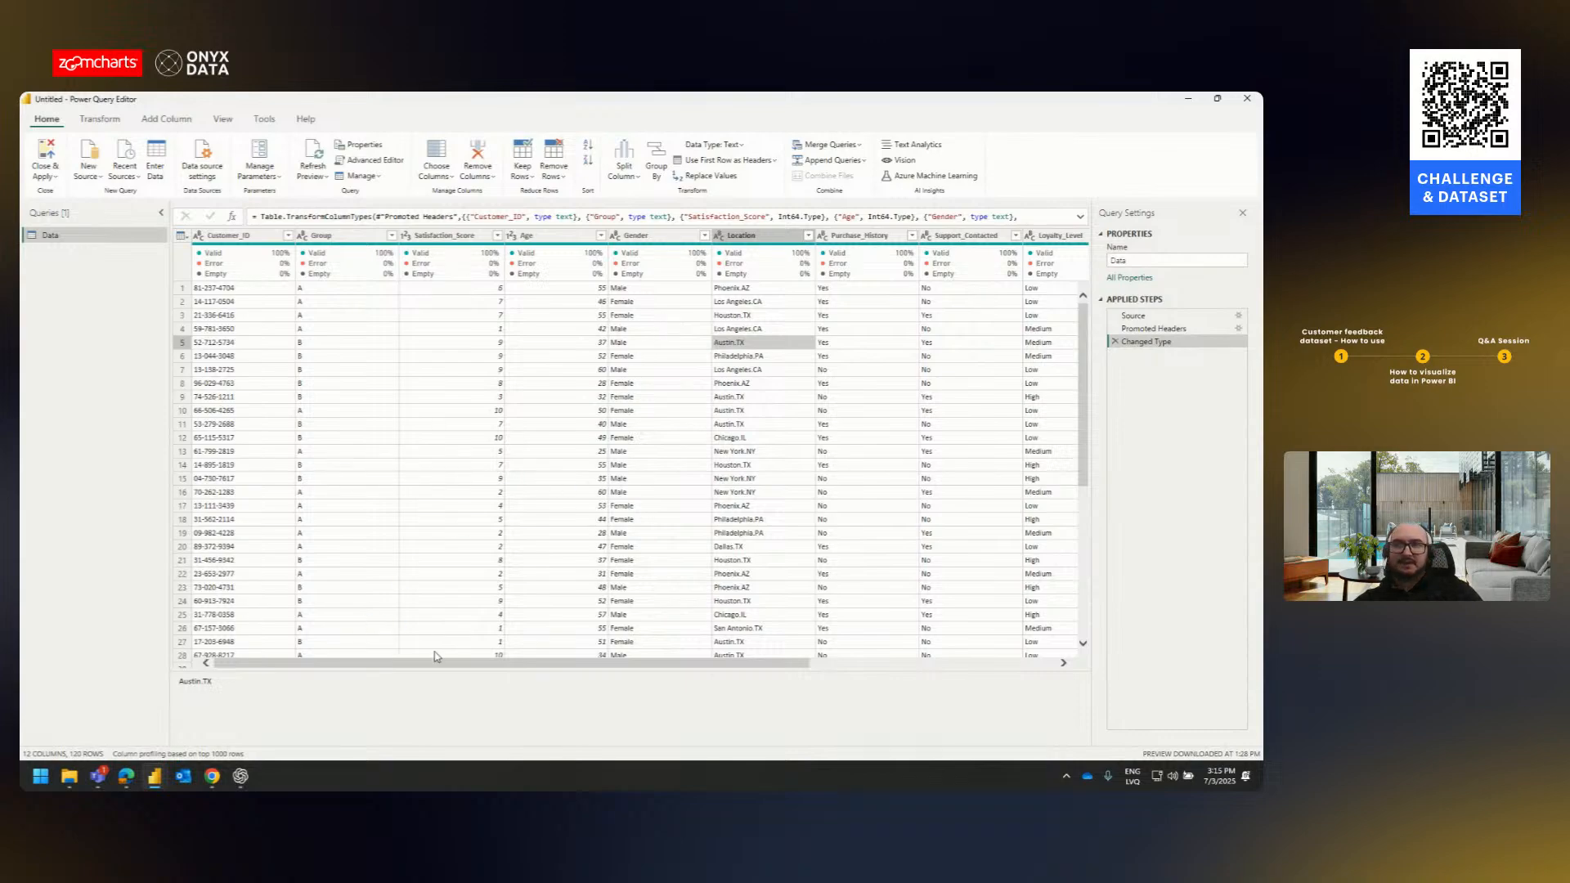
drag(408, 663, 307, 661)
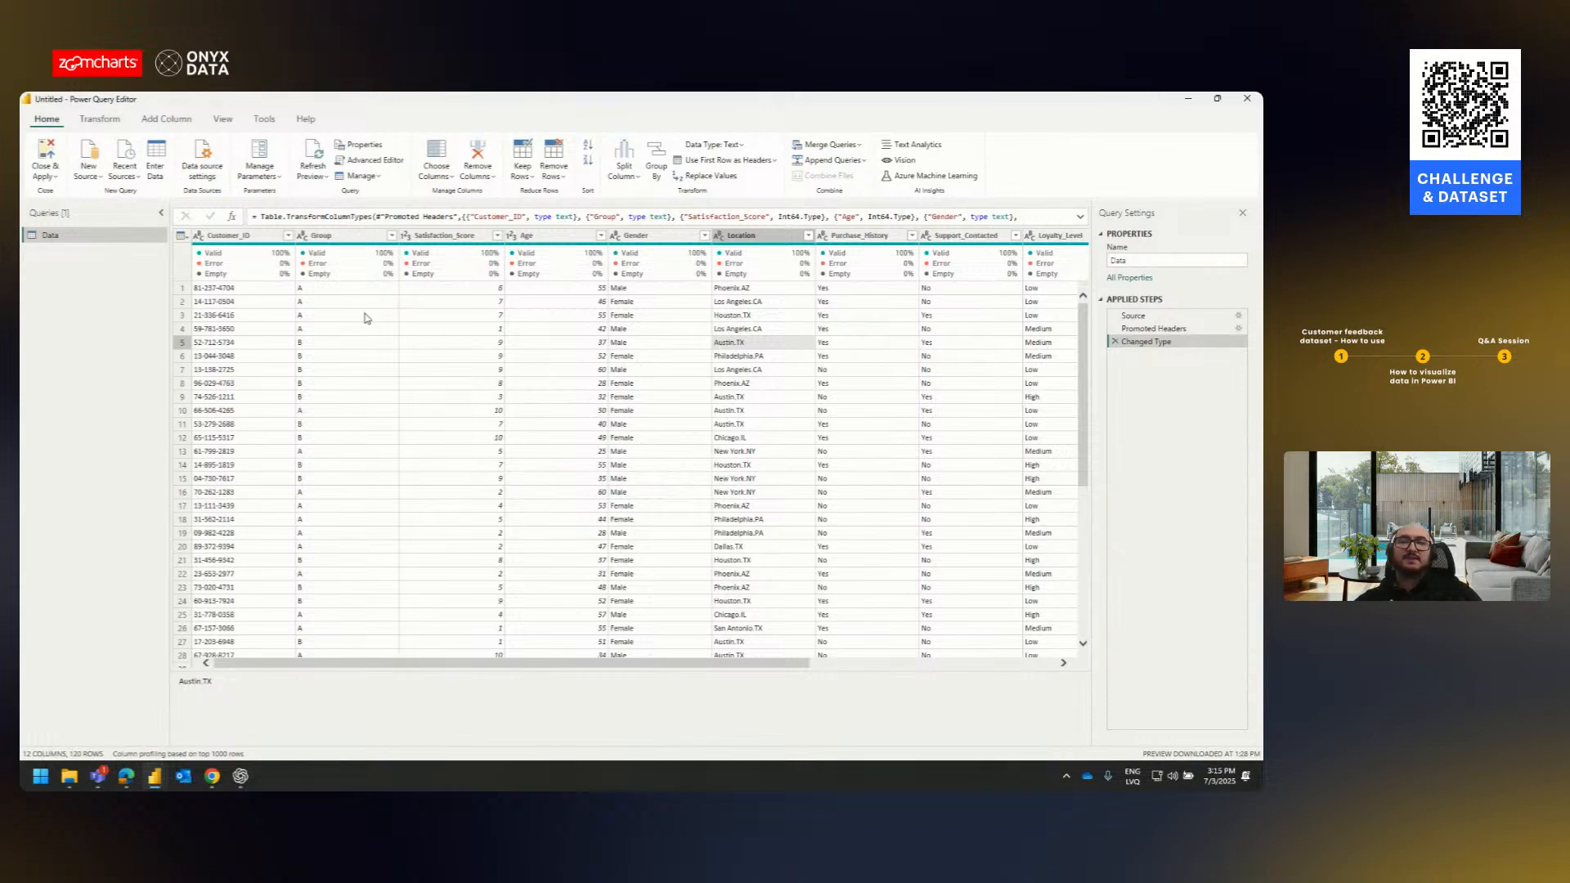
click(338, 243)
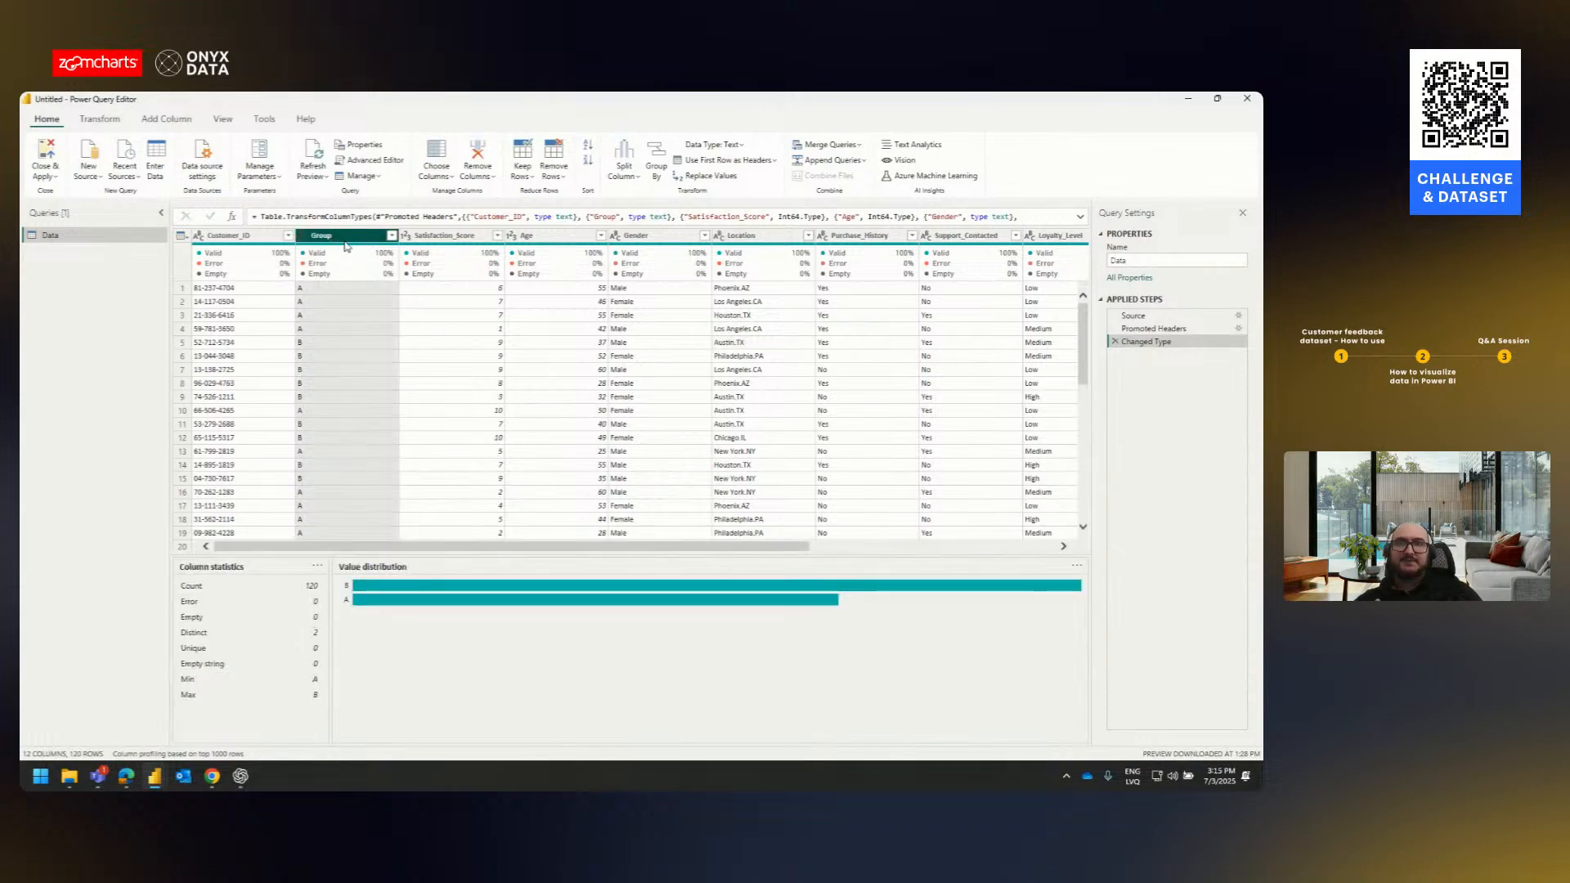
click(345, 297)
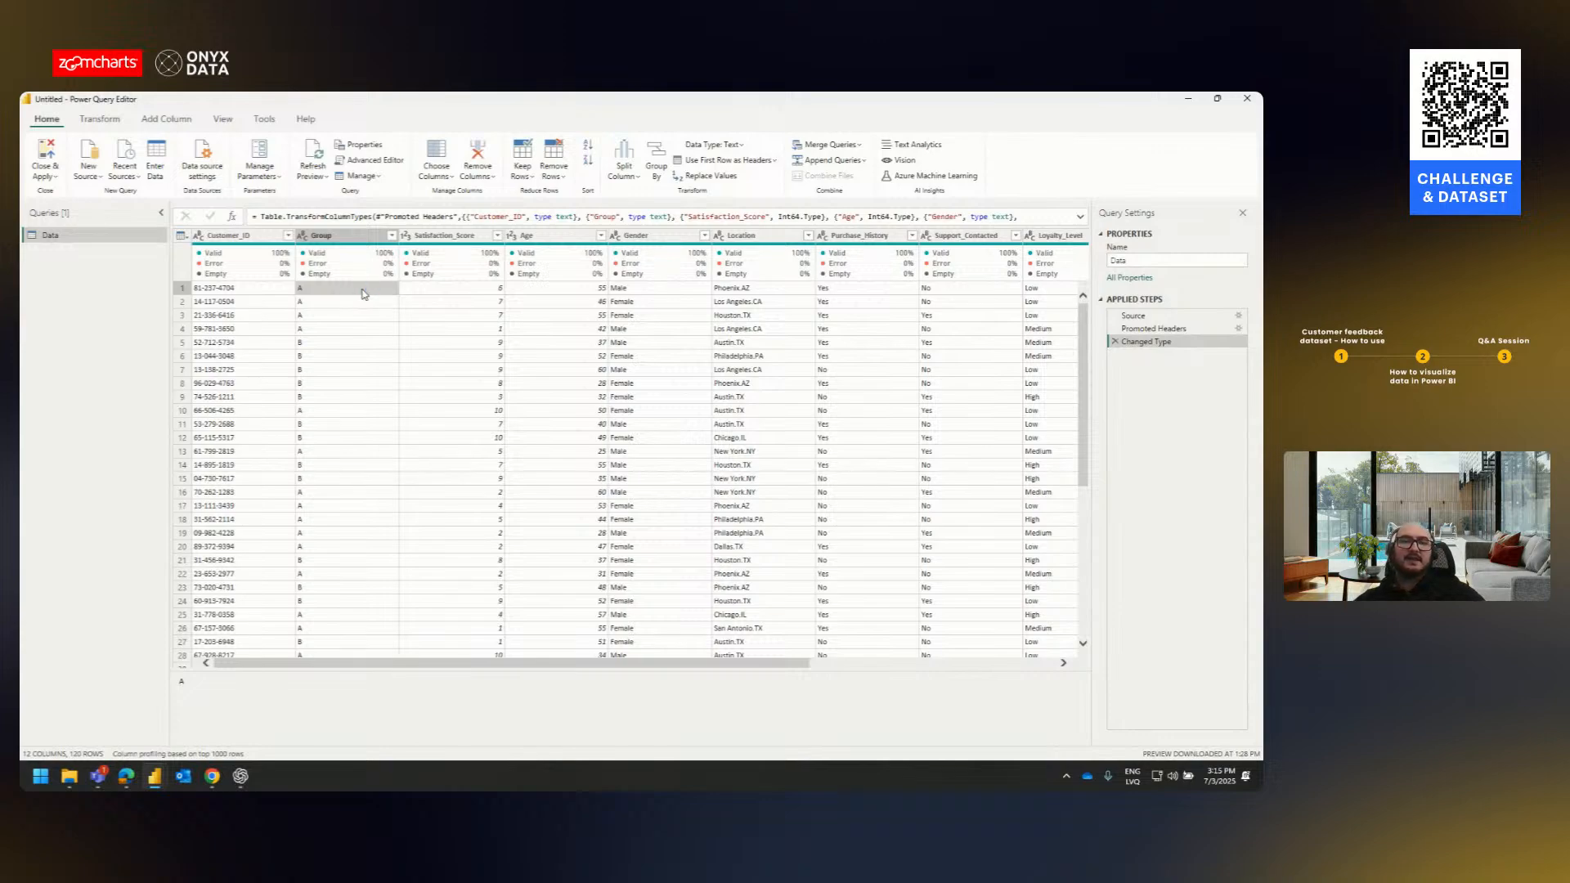
click(456, 294)
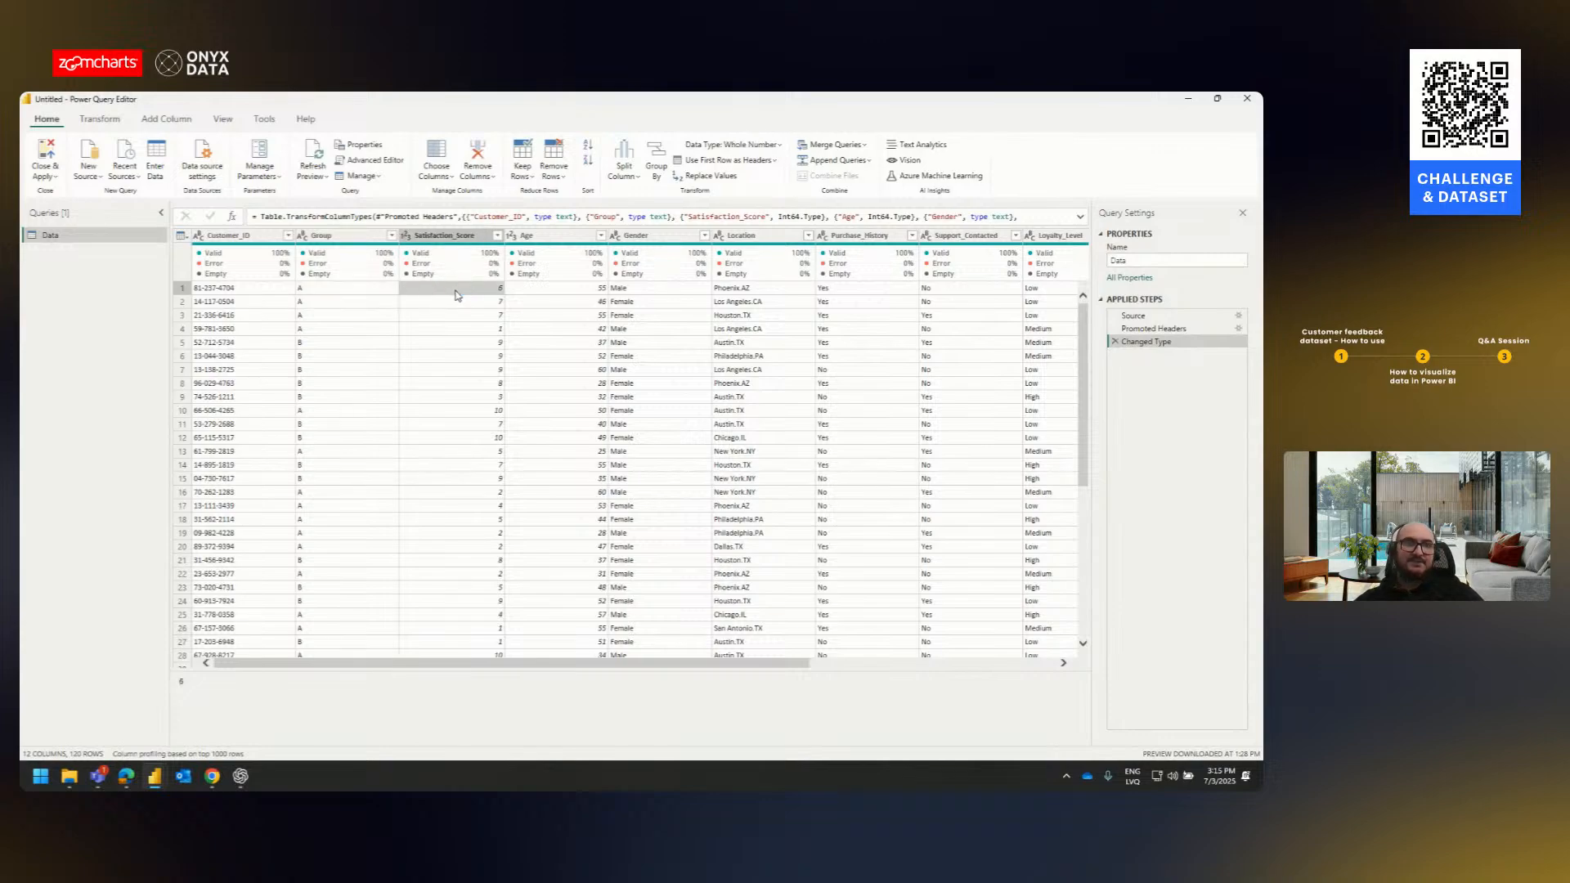
click(855, 292)
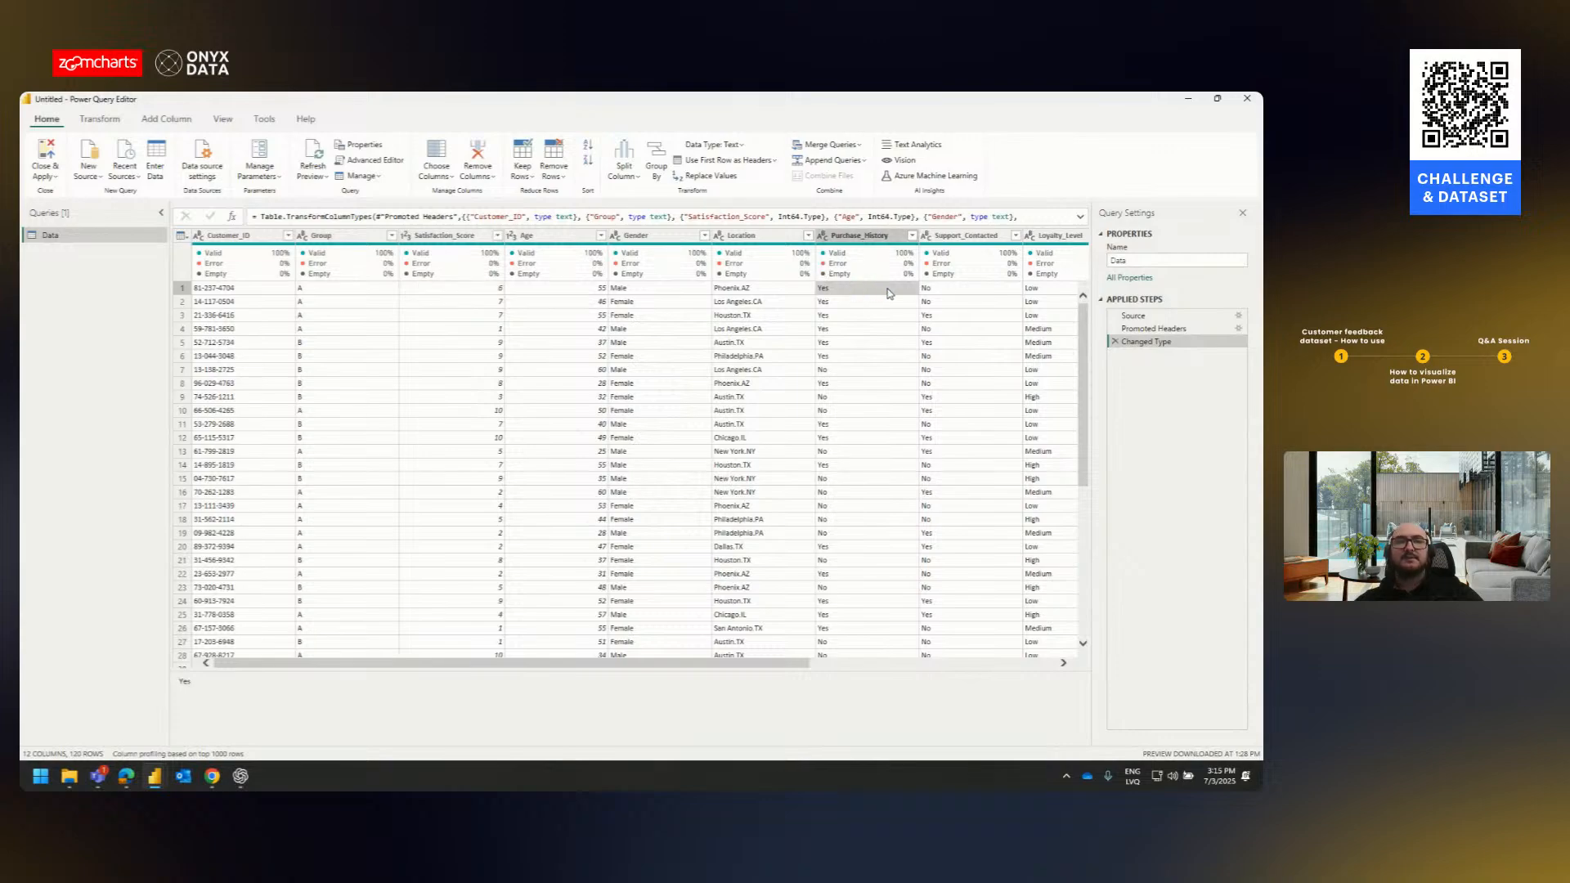
click(953, 293)
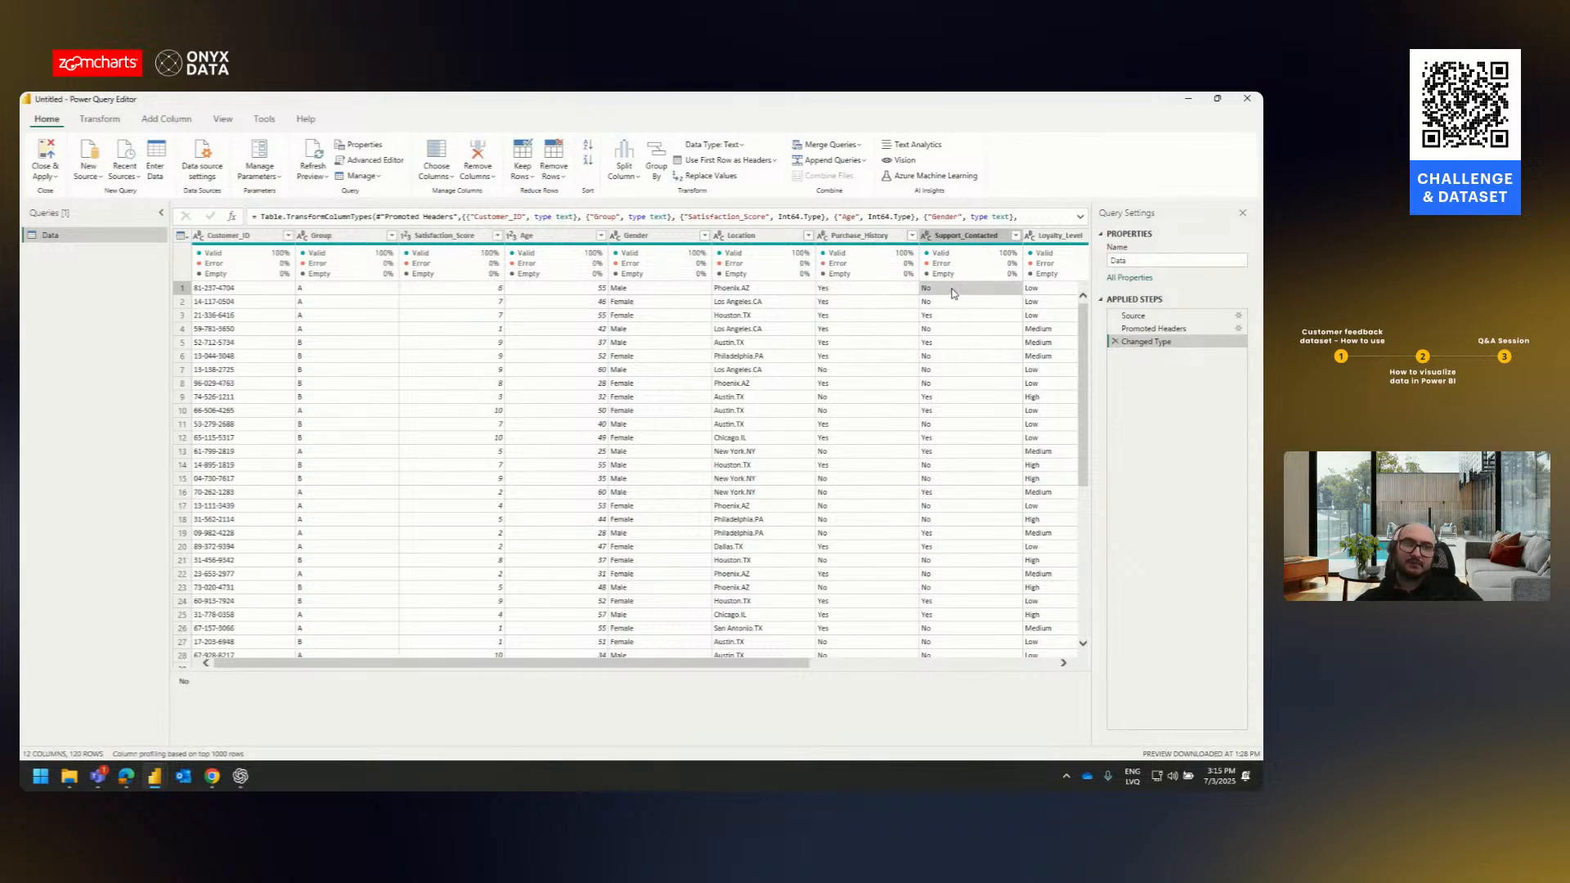
click(941, 439)
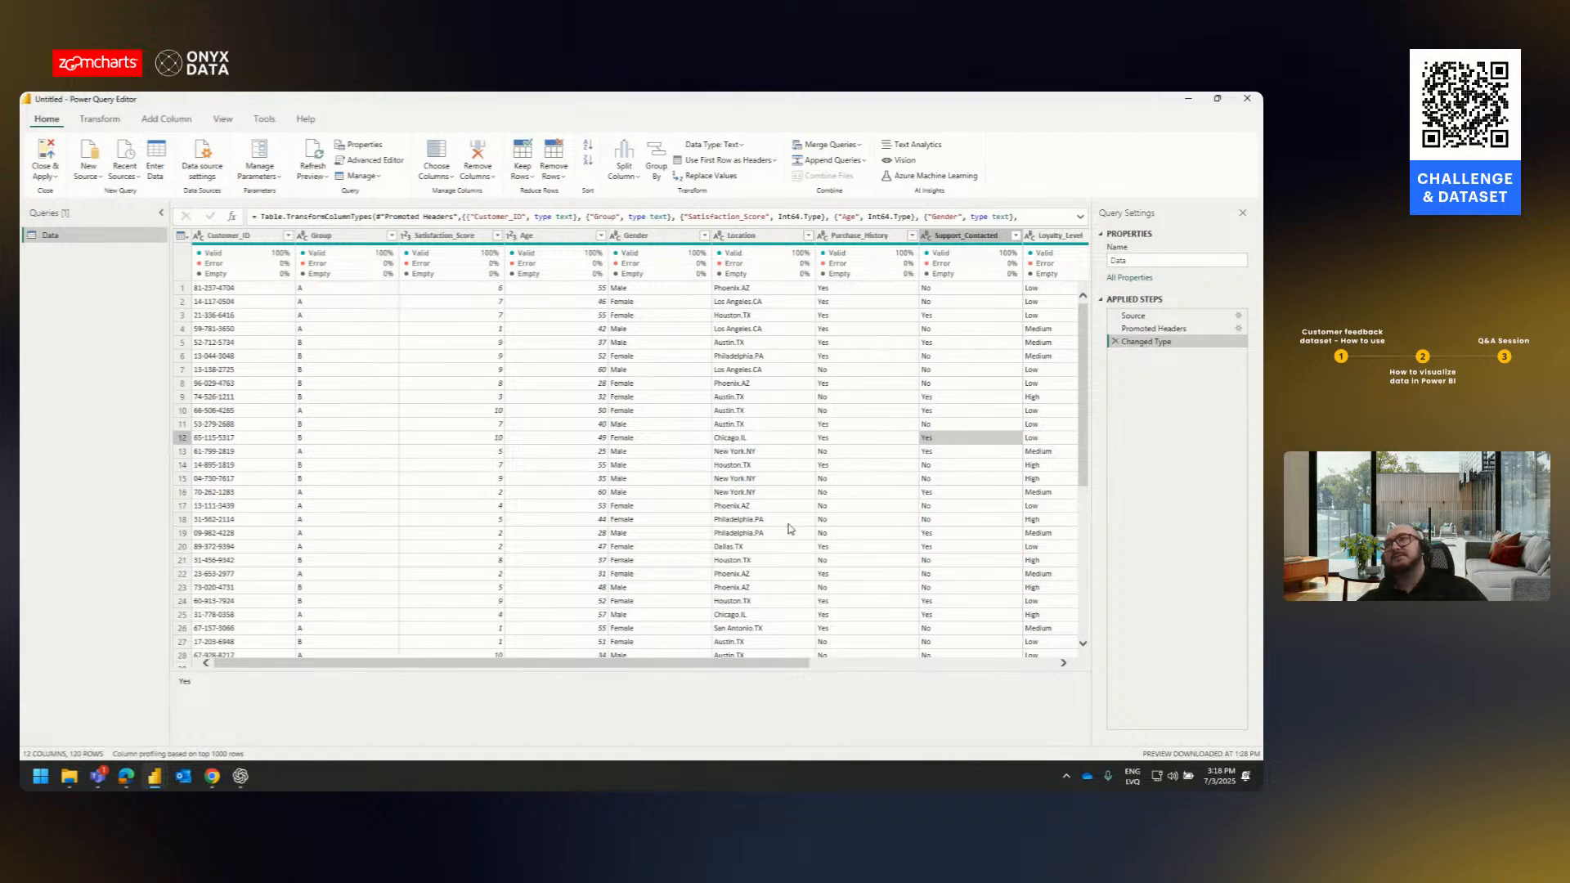
- Examine the column statistics and value distribution of the Customer_ID column, followed by the Group column
click(274, 439)
click(237, 239)
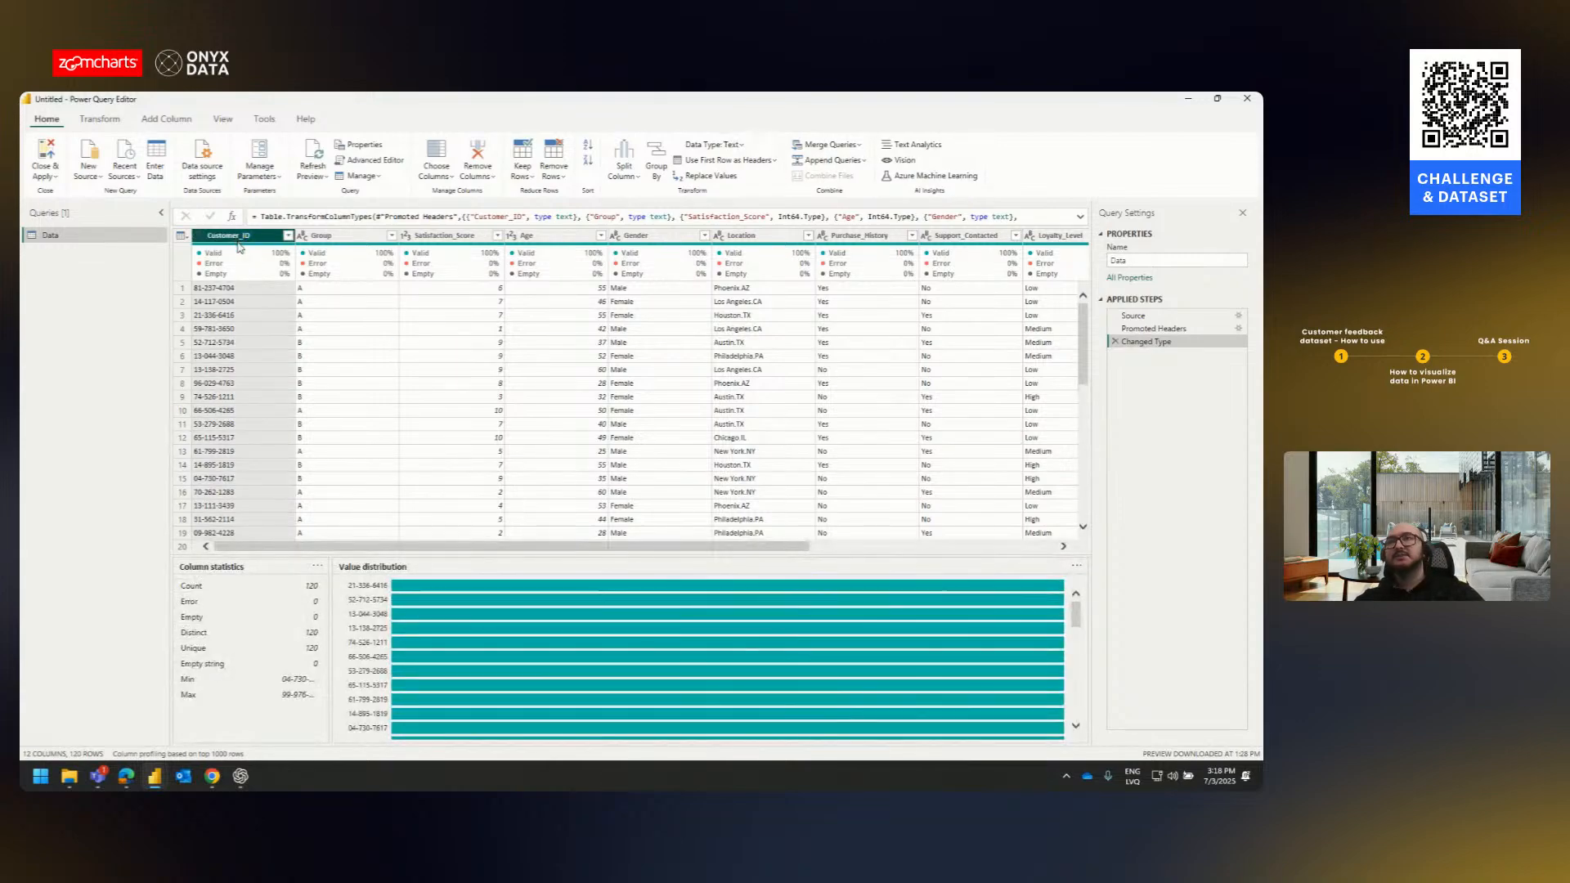
click(325, 237)
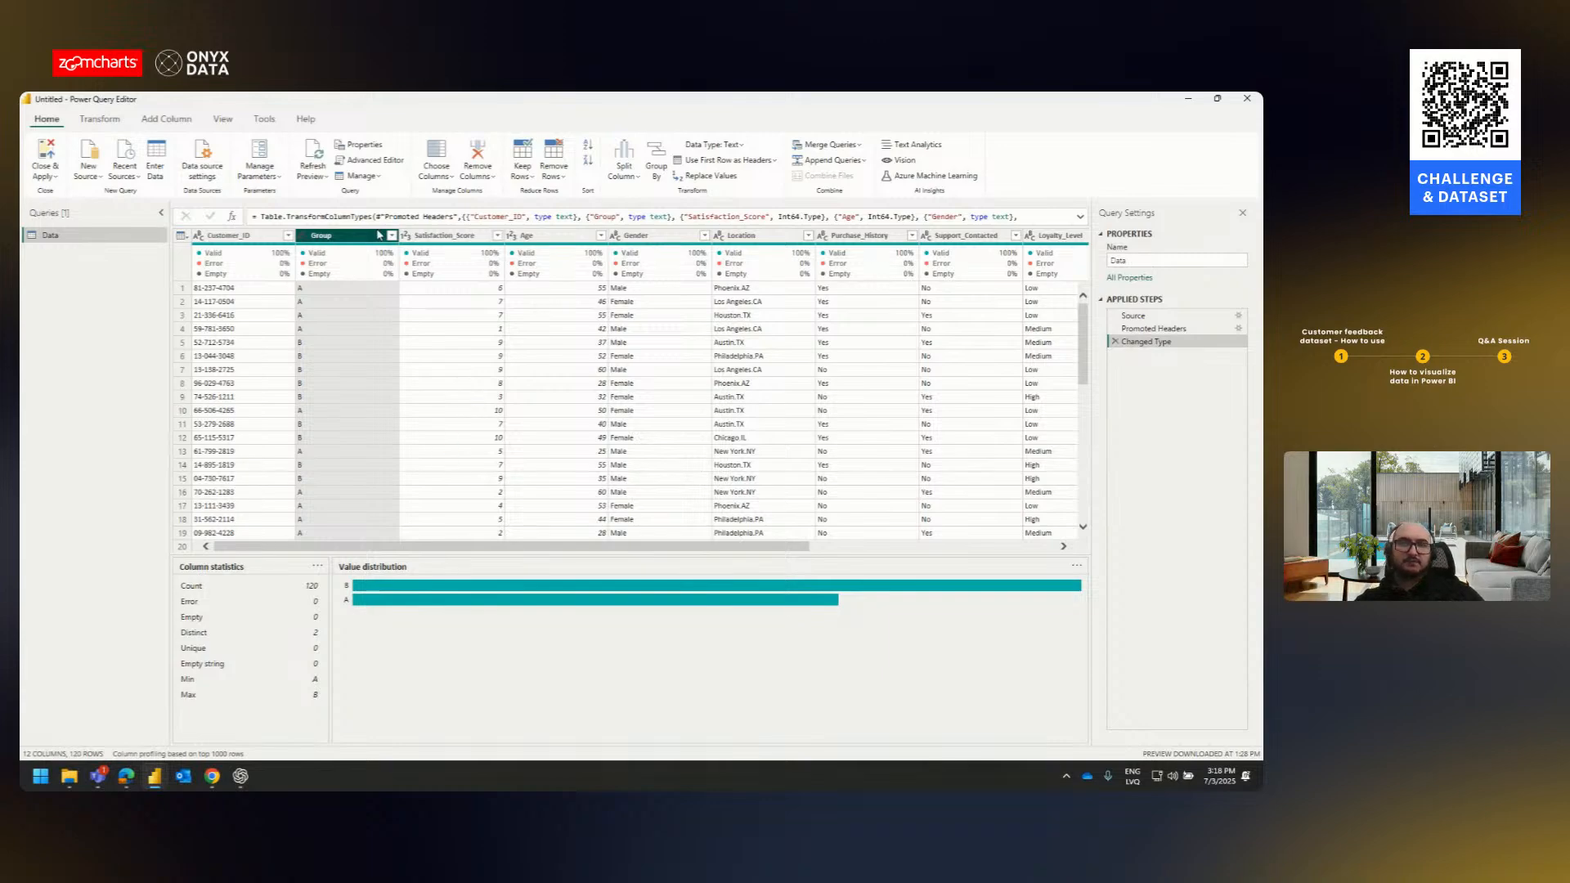
- Examine the statistics and value distributions of the Satisfaction_Score and Age columns, and toggle the column profile display off and on again
click(463, 236)
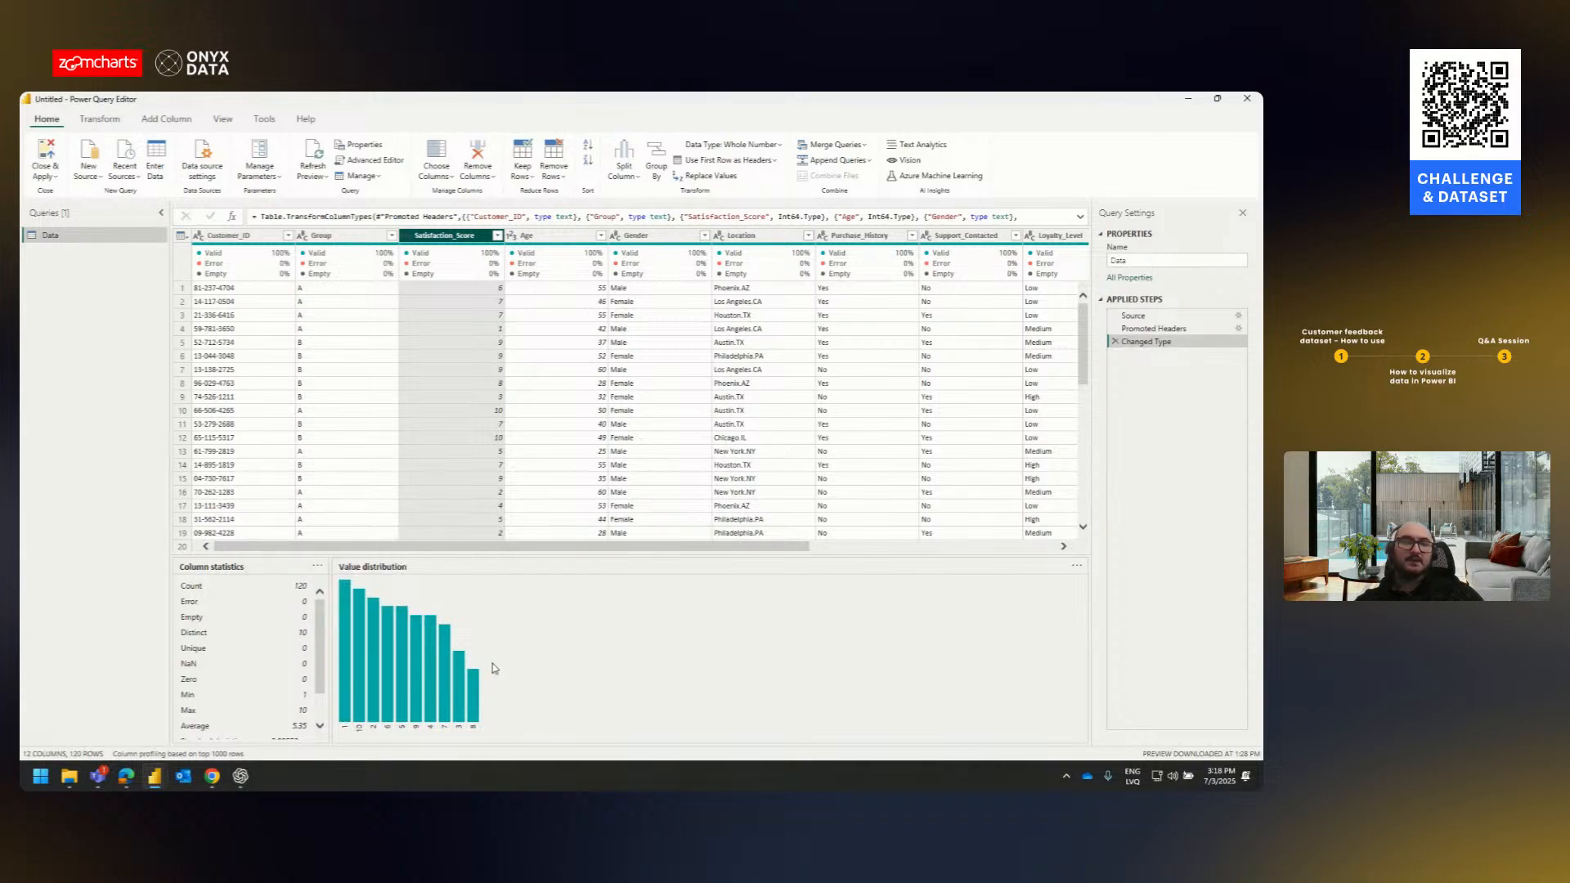
click(555, 239)
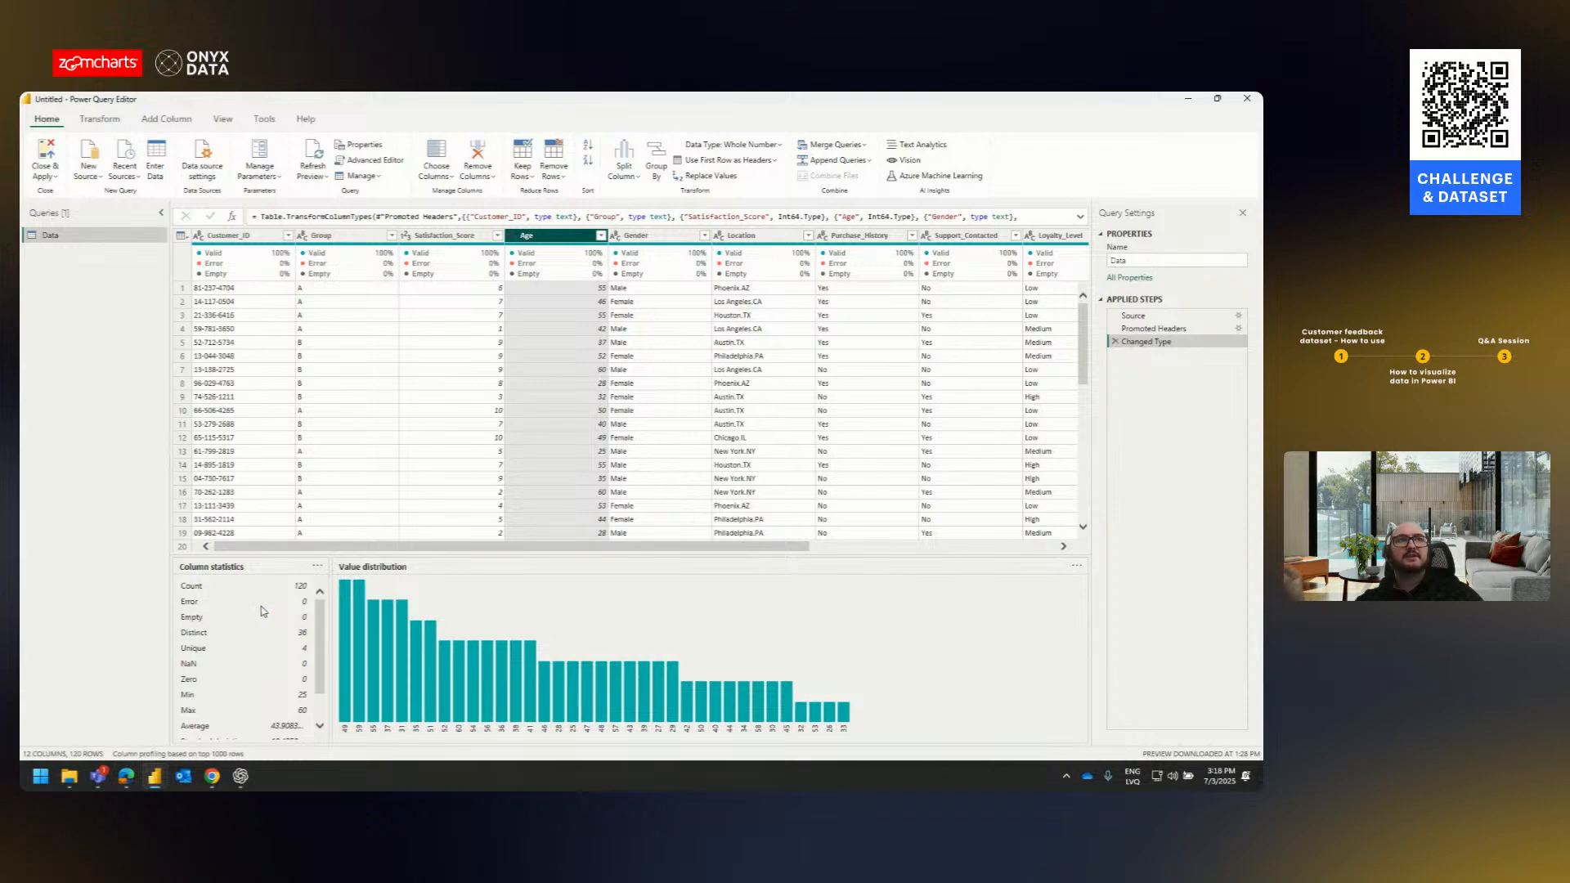
click(221, 120)
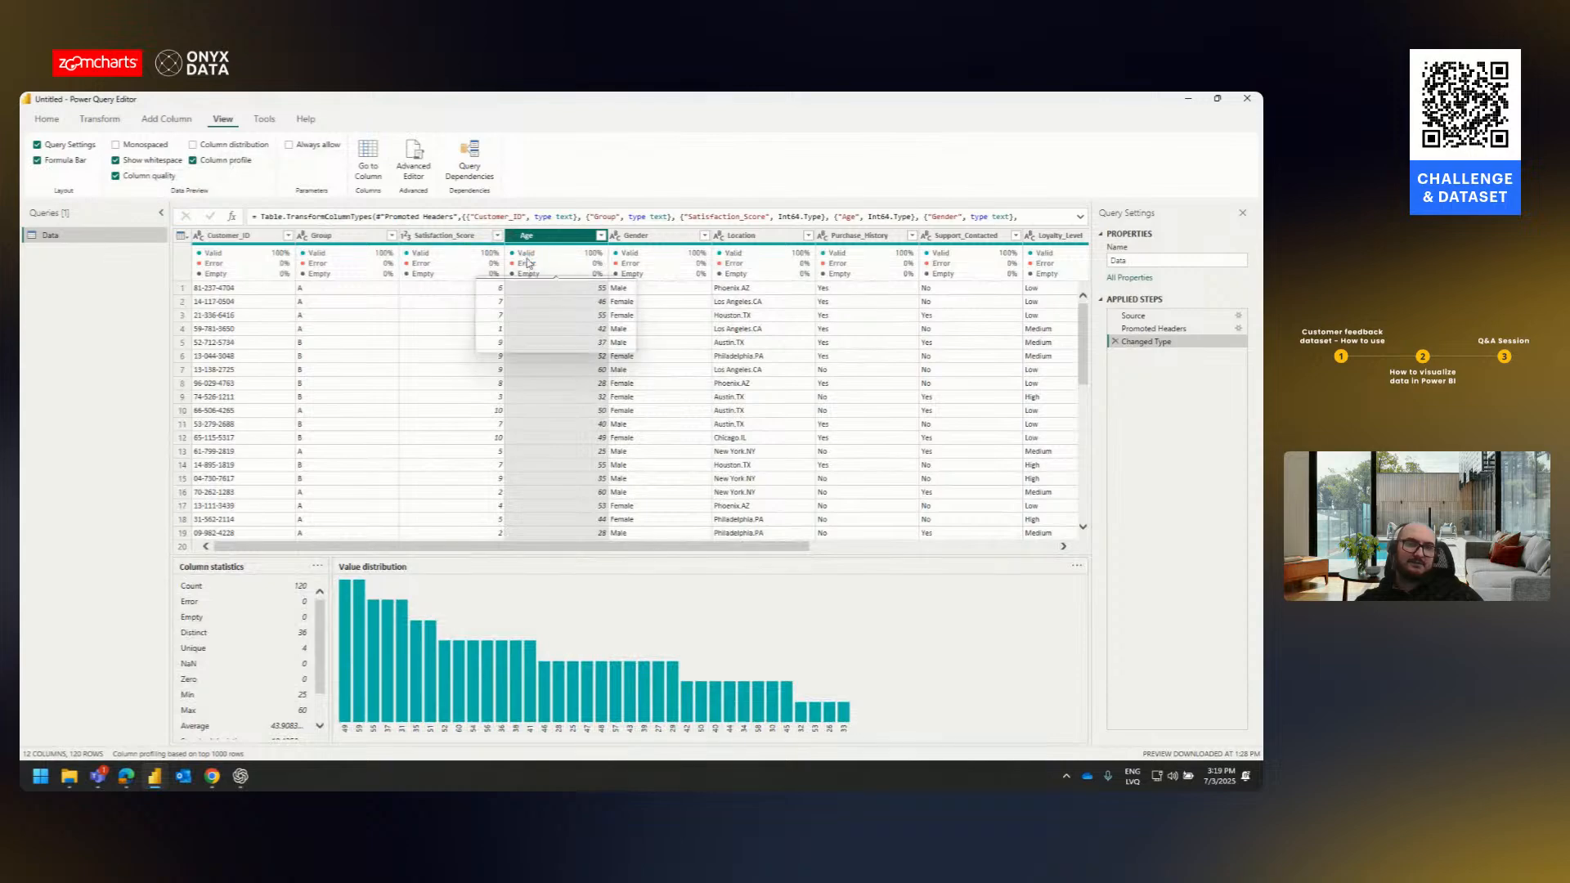
mouse_move(527, 266)
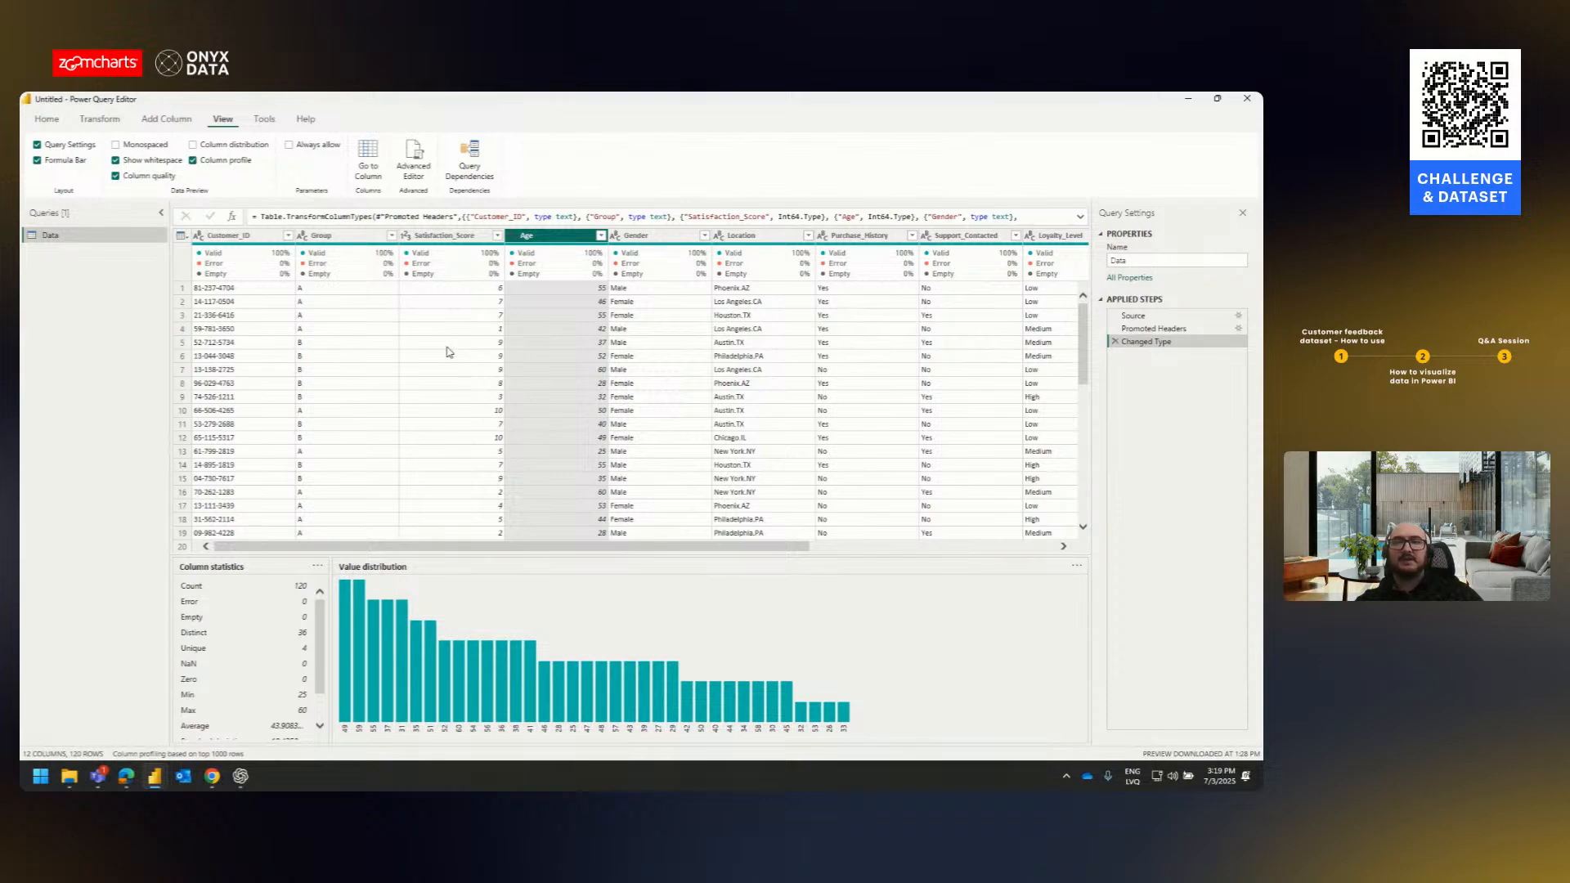
click(235, 162)
click(234, 164)
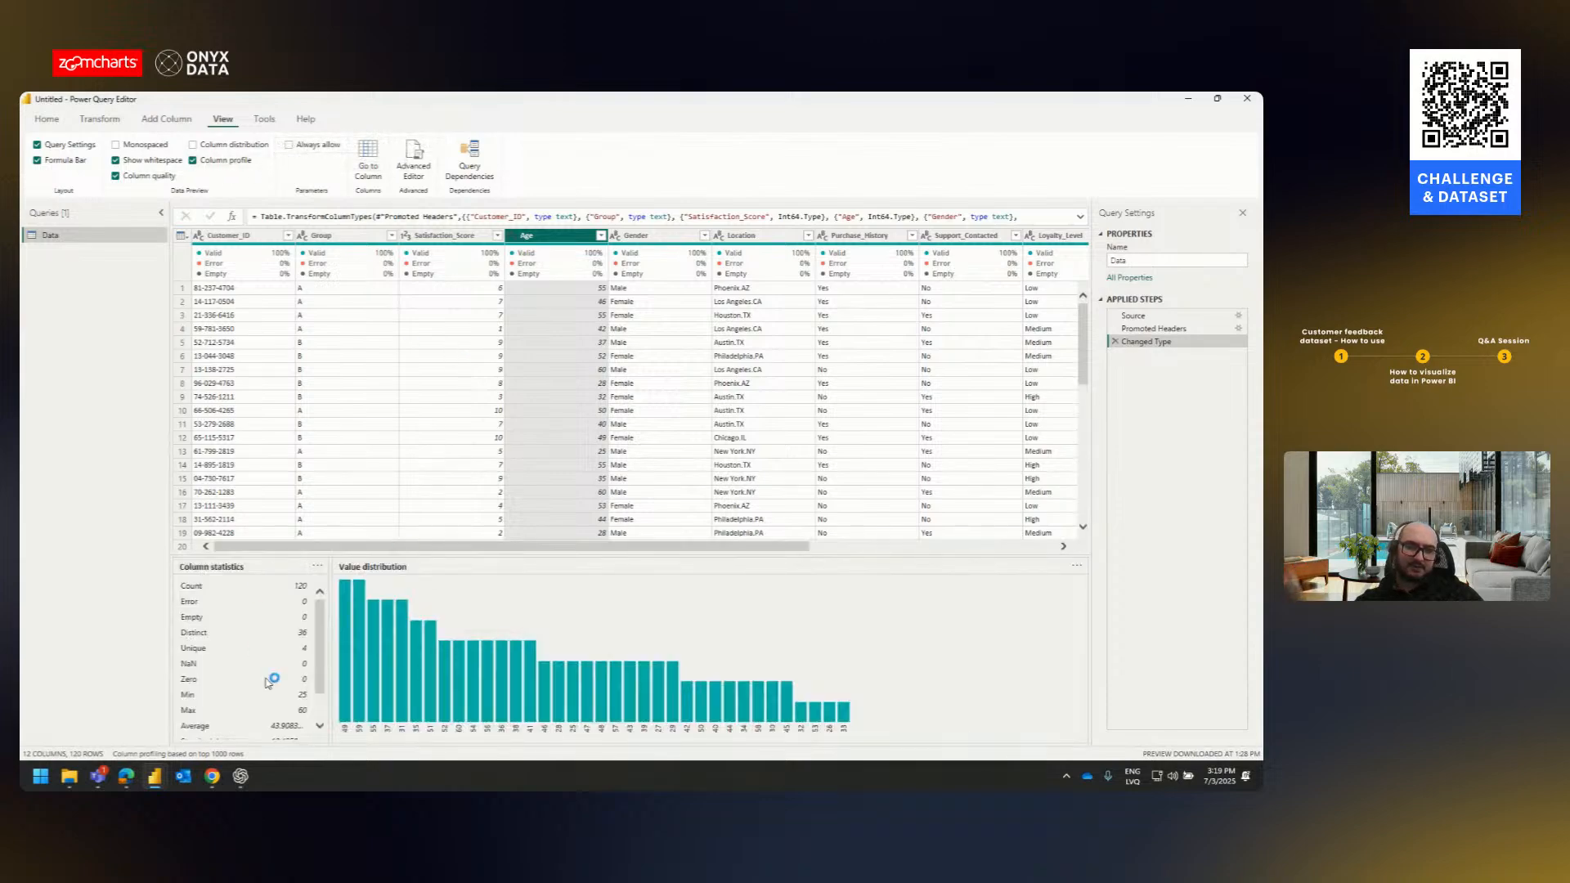
- Compare the column statistics and value distributions of Satisfaction_Score and Age, including their minimum and maximum values
click(458, 302)
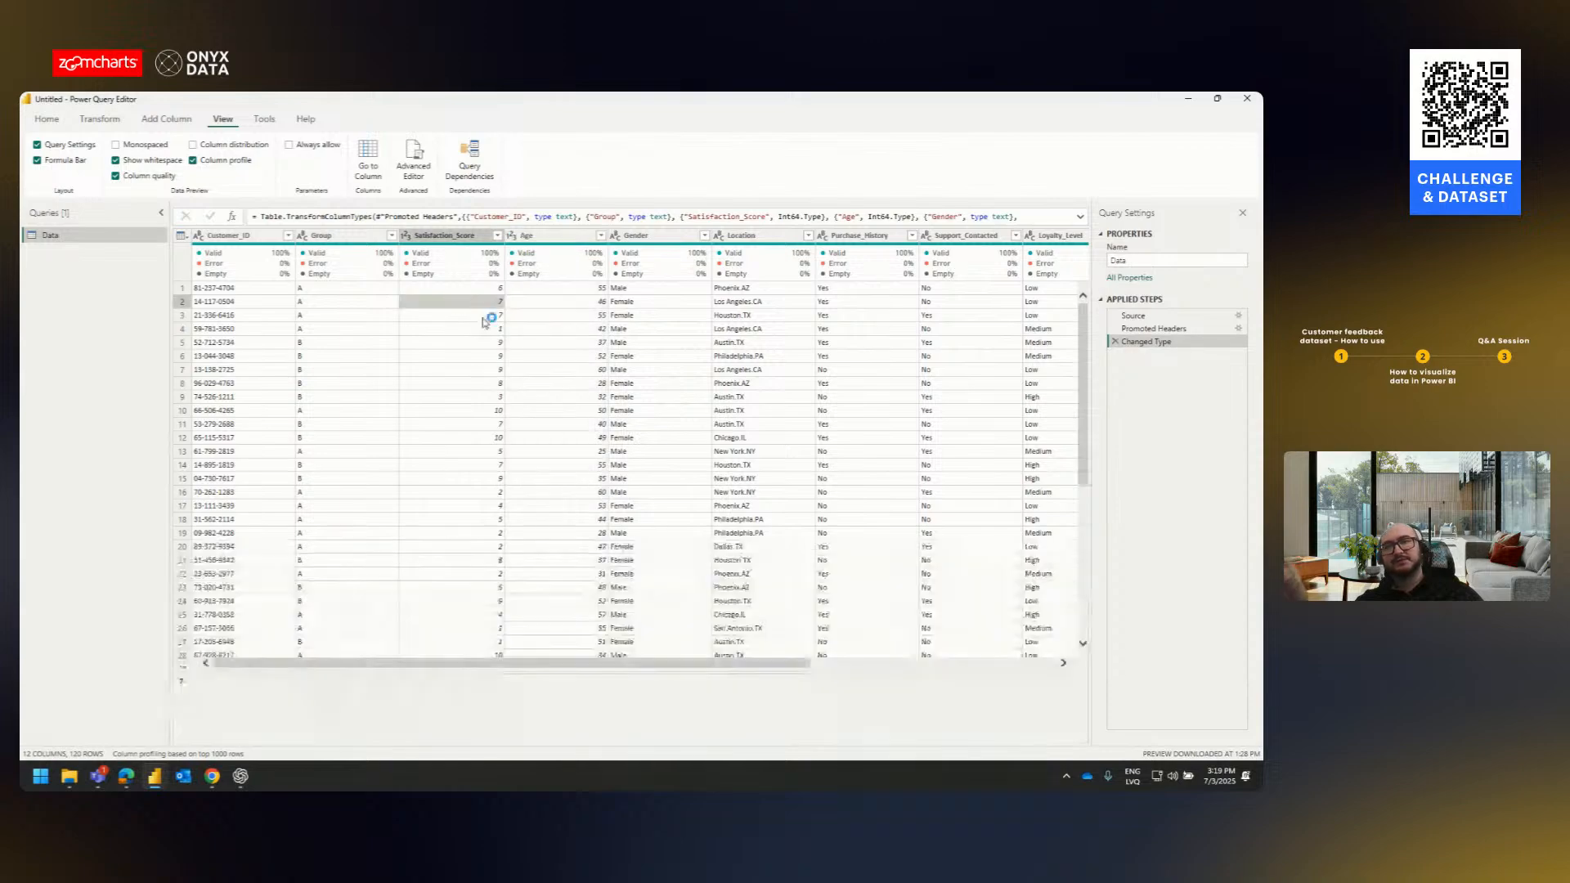
click(453, 238)
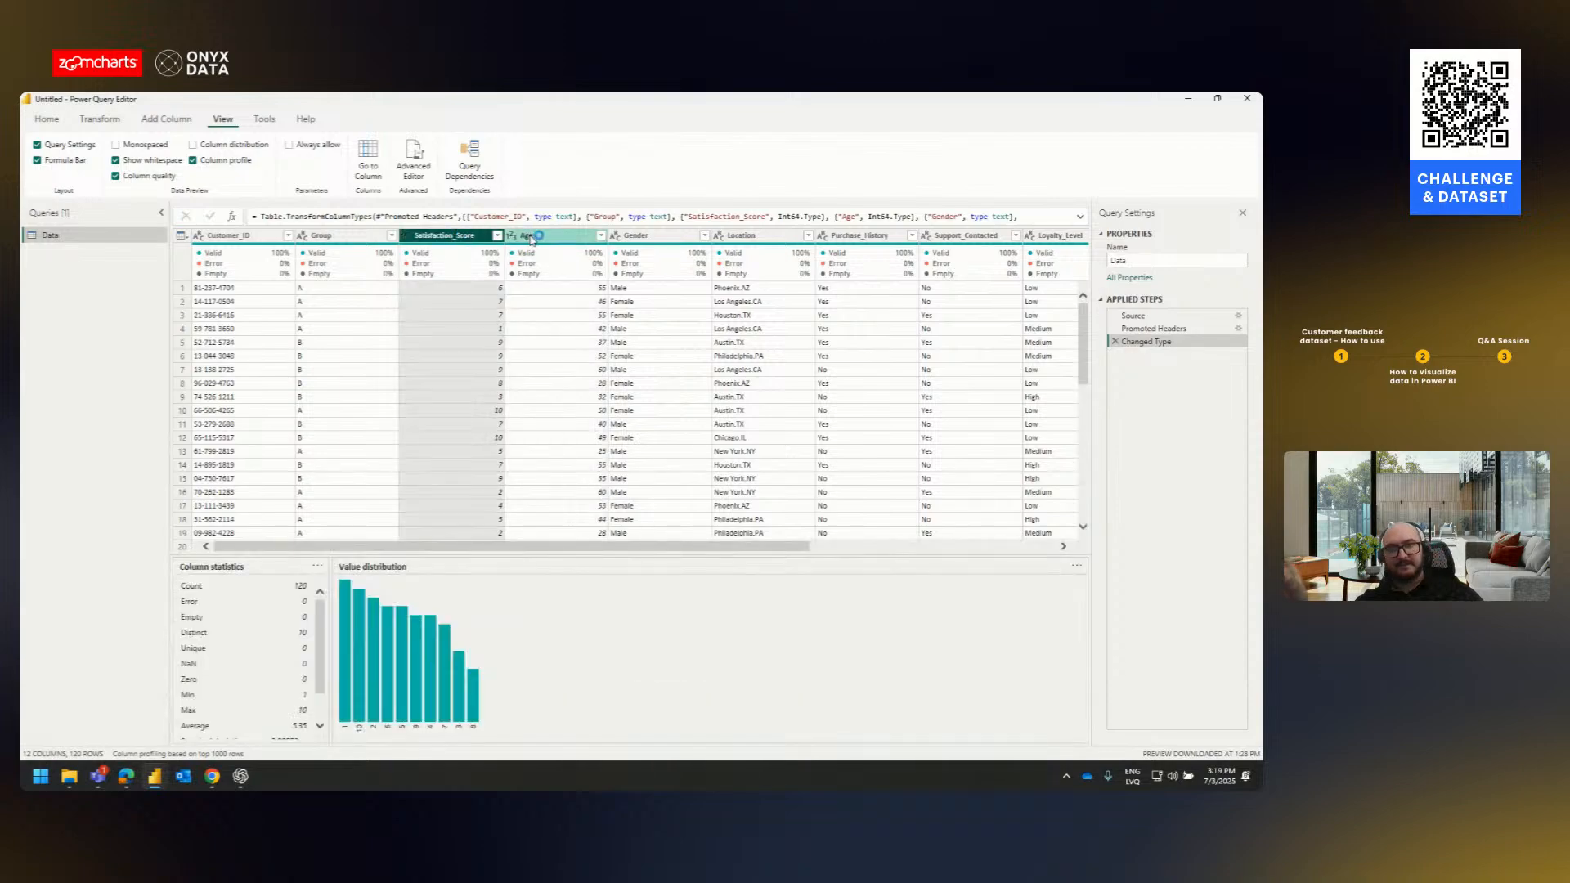
click(534, 238)
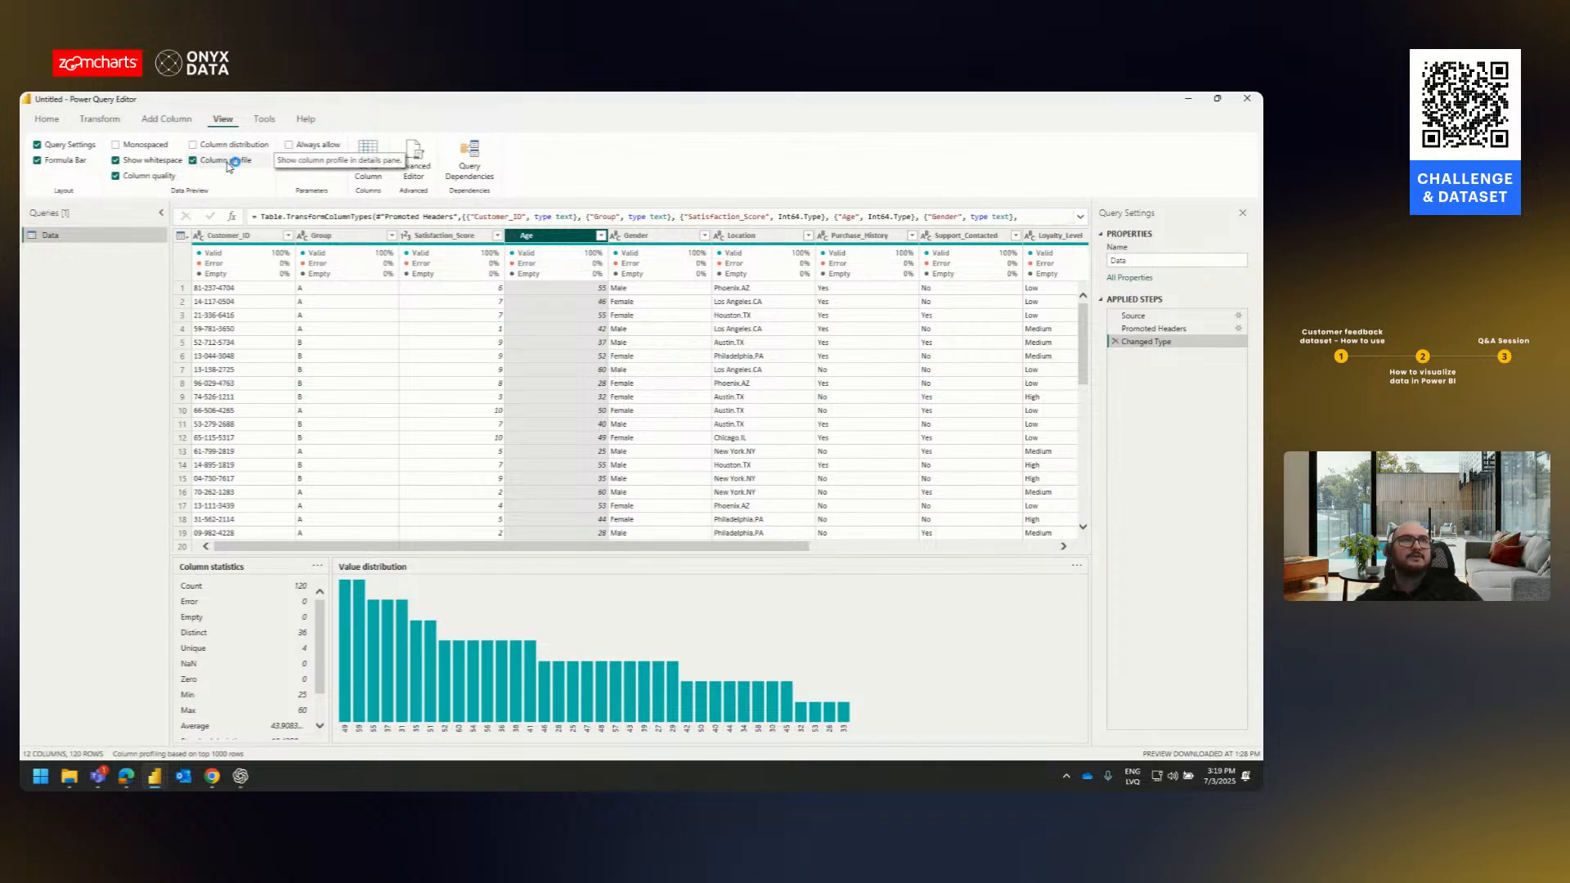
click(445, 239)
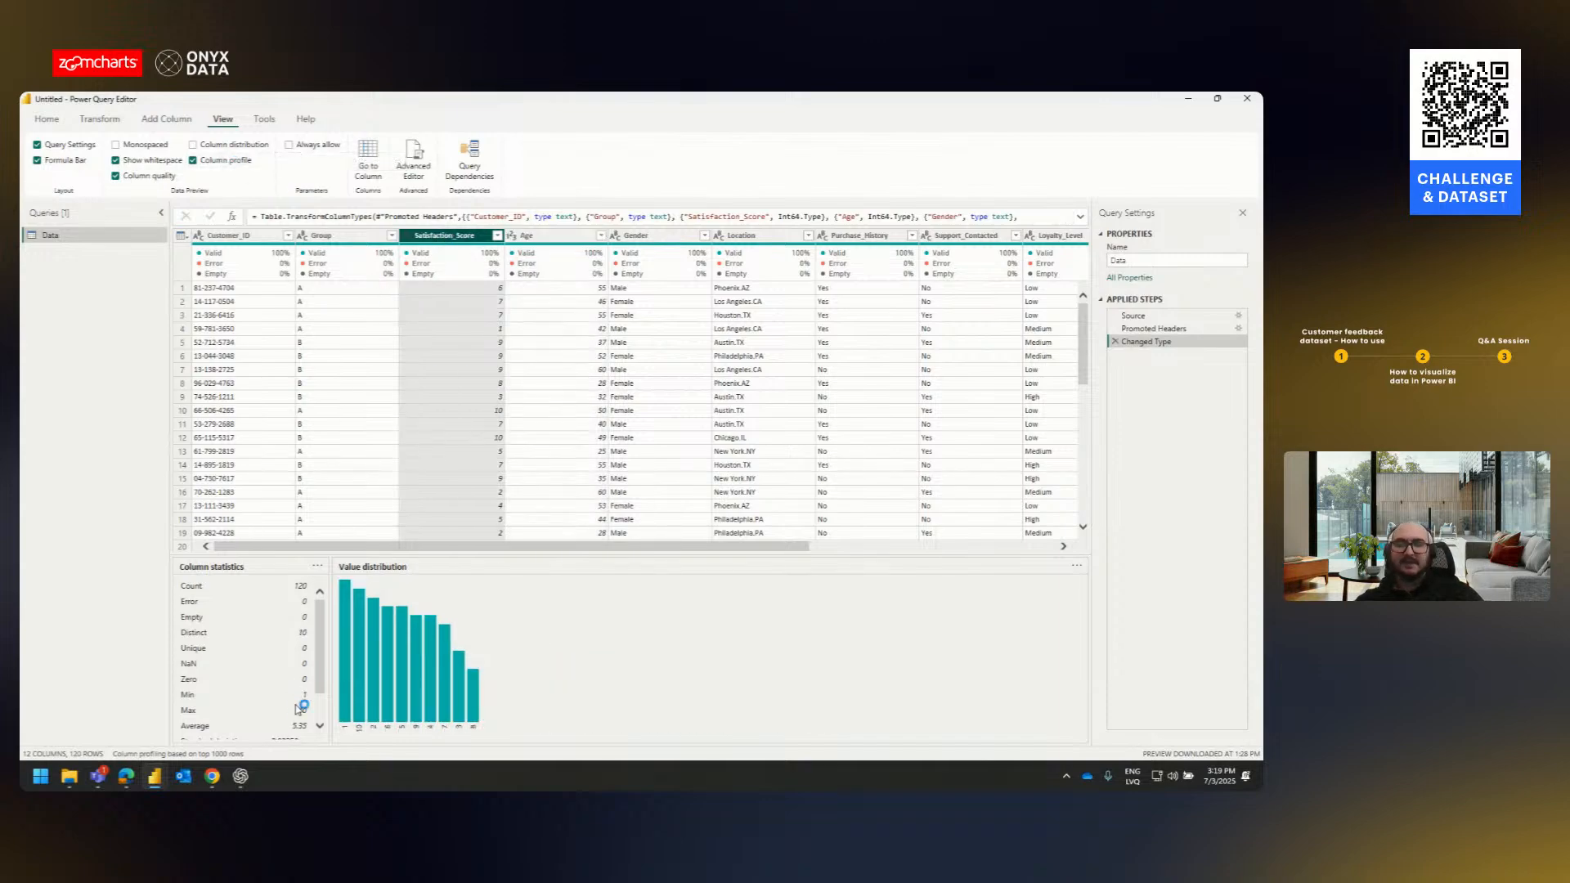
click(525, 245)
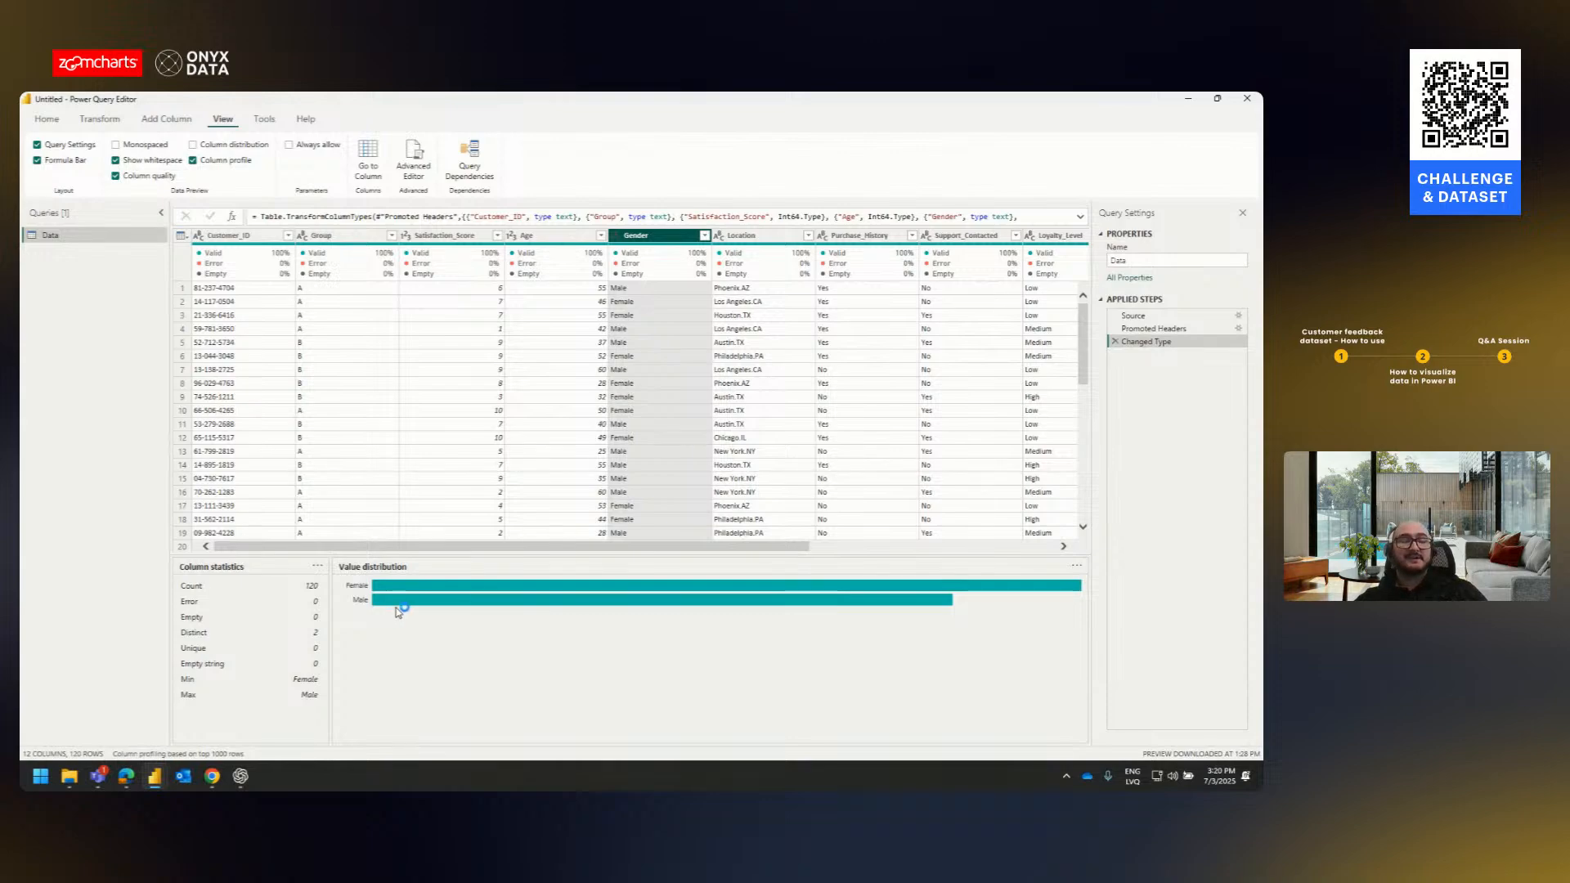
- Review the value distributions of the Gender, Location, Purchase_History, Support_Contacted and Loyalty_Level columns
mouse_move(397, 606)
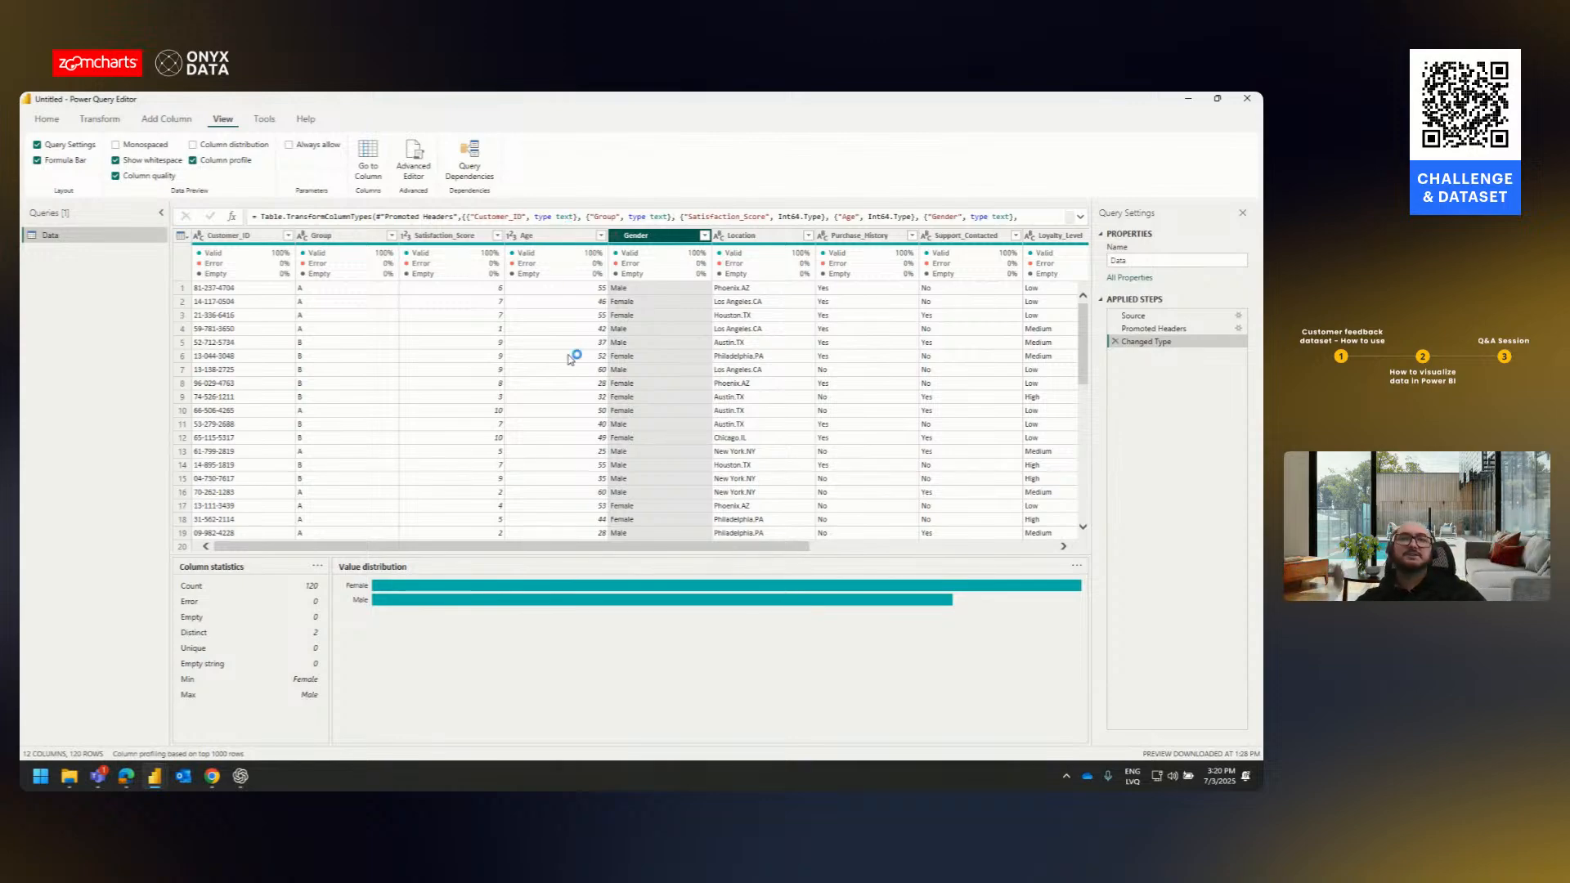
click(726, 272)
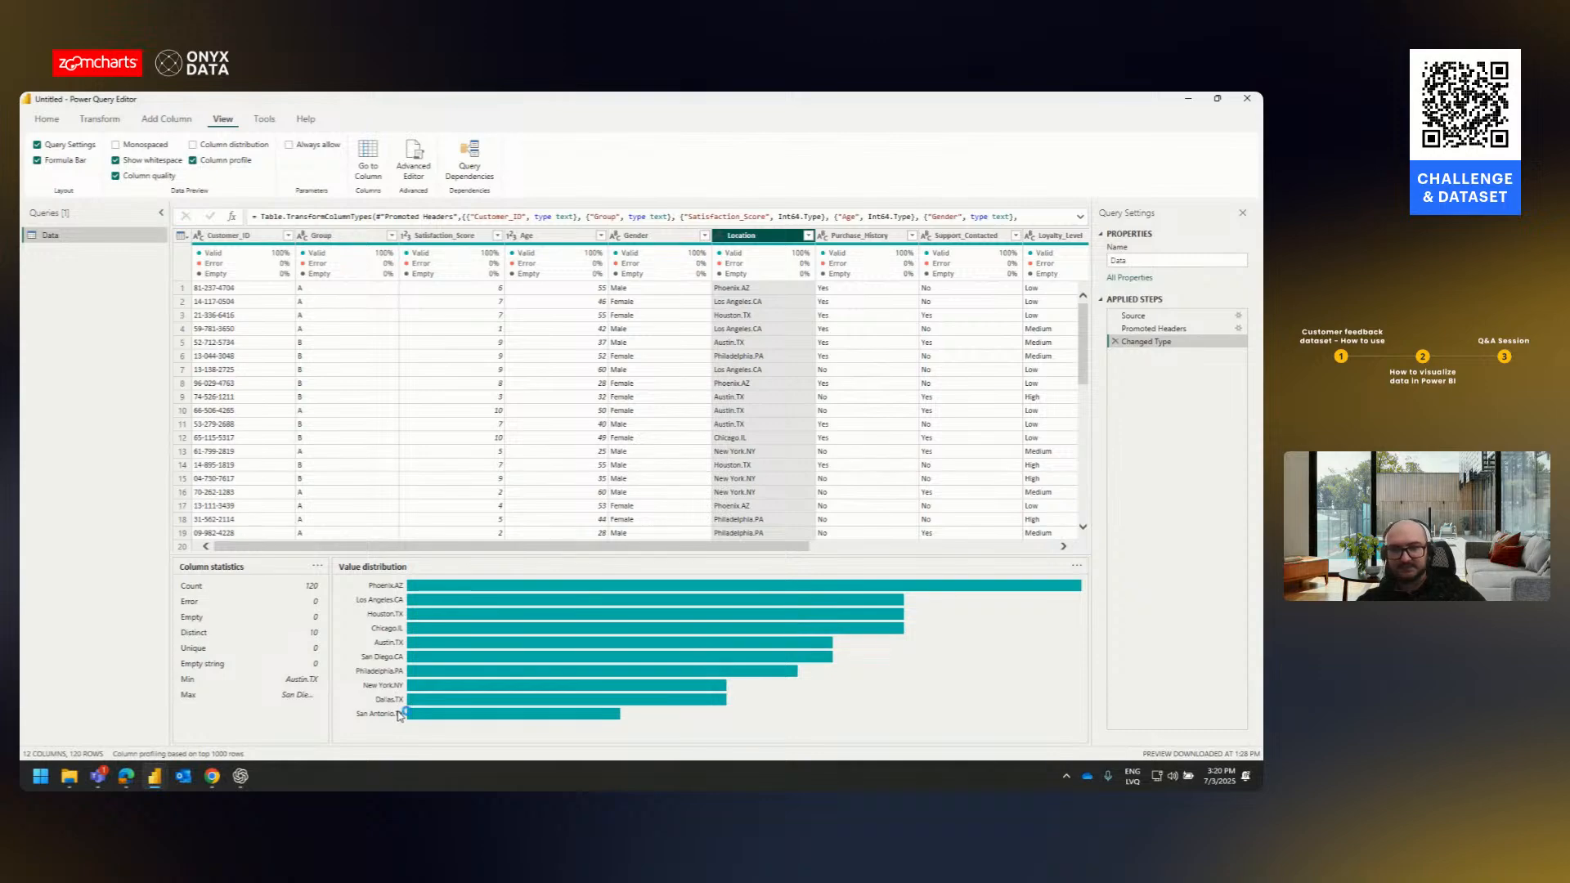
click(860, 245)
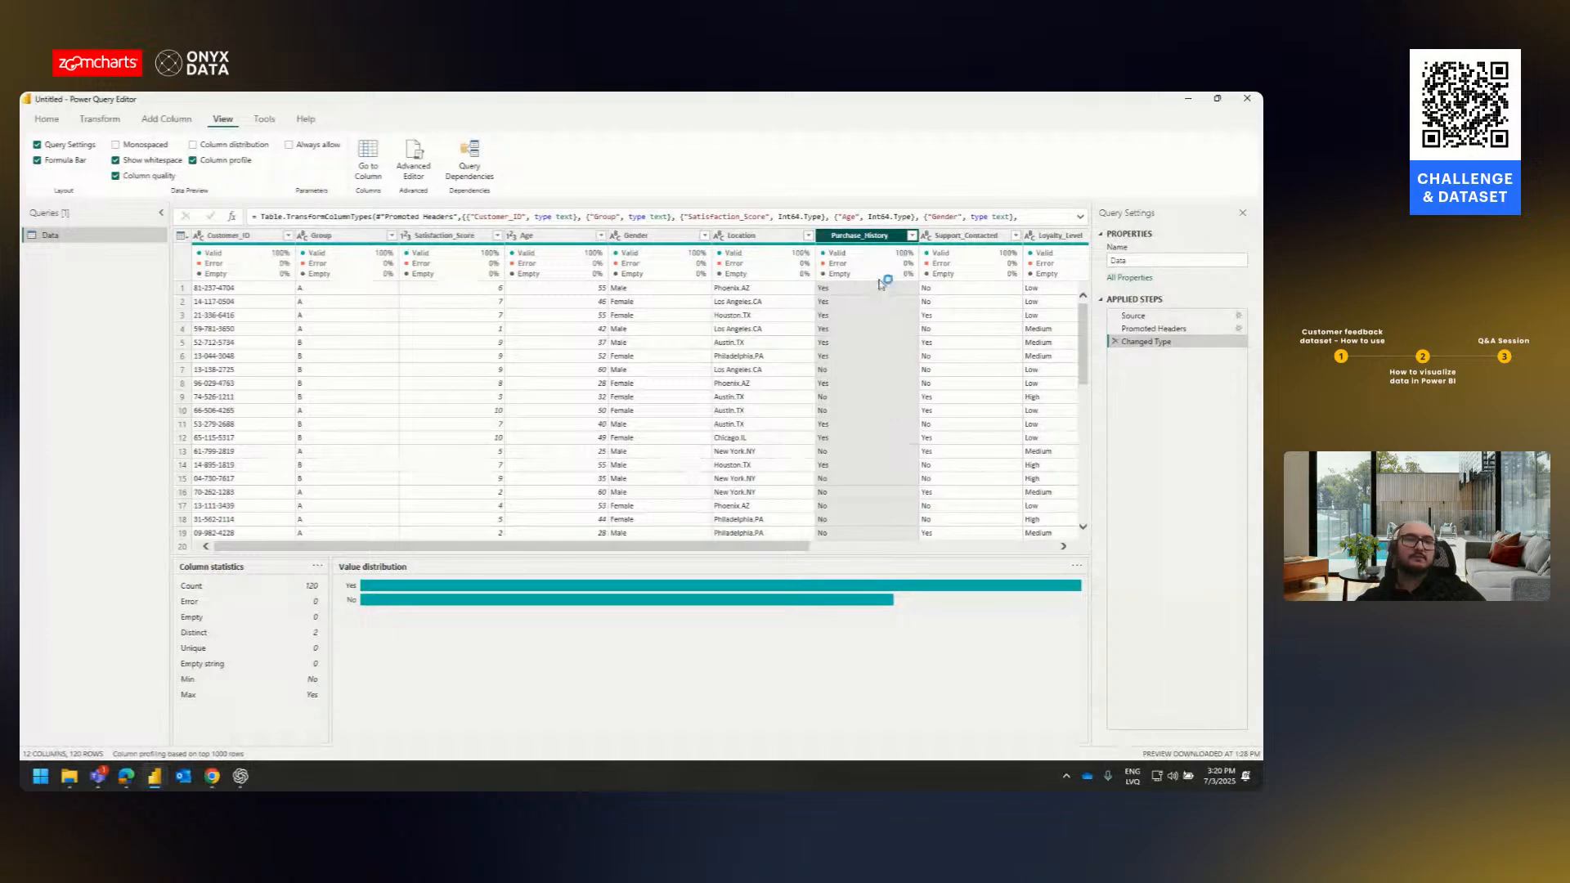
click(947, 241)
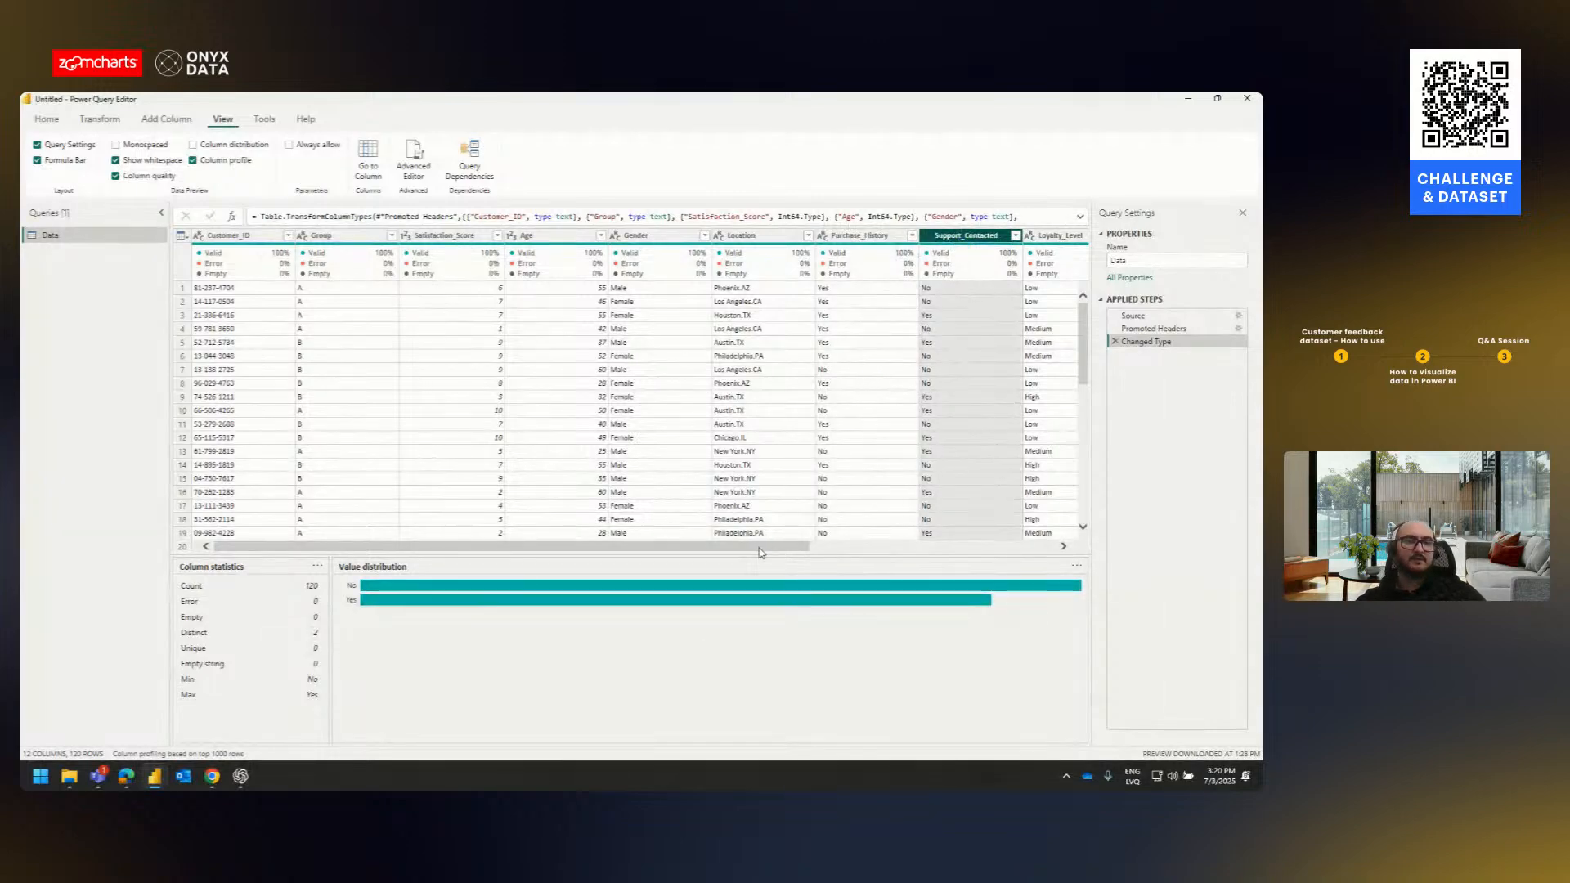
drag(763, 547, 861, 547)
click(934, 237)
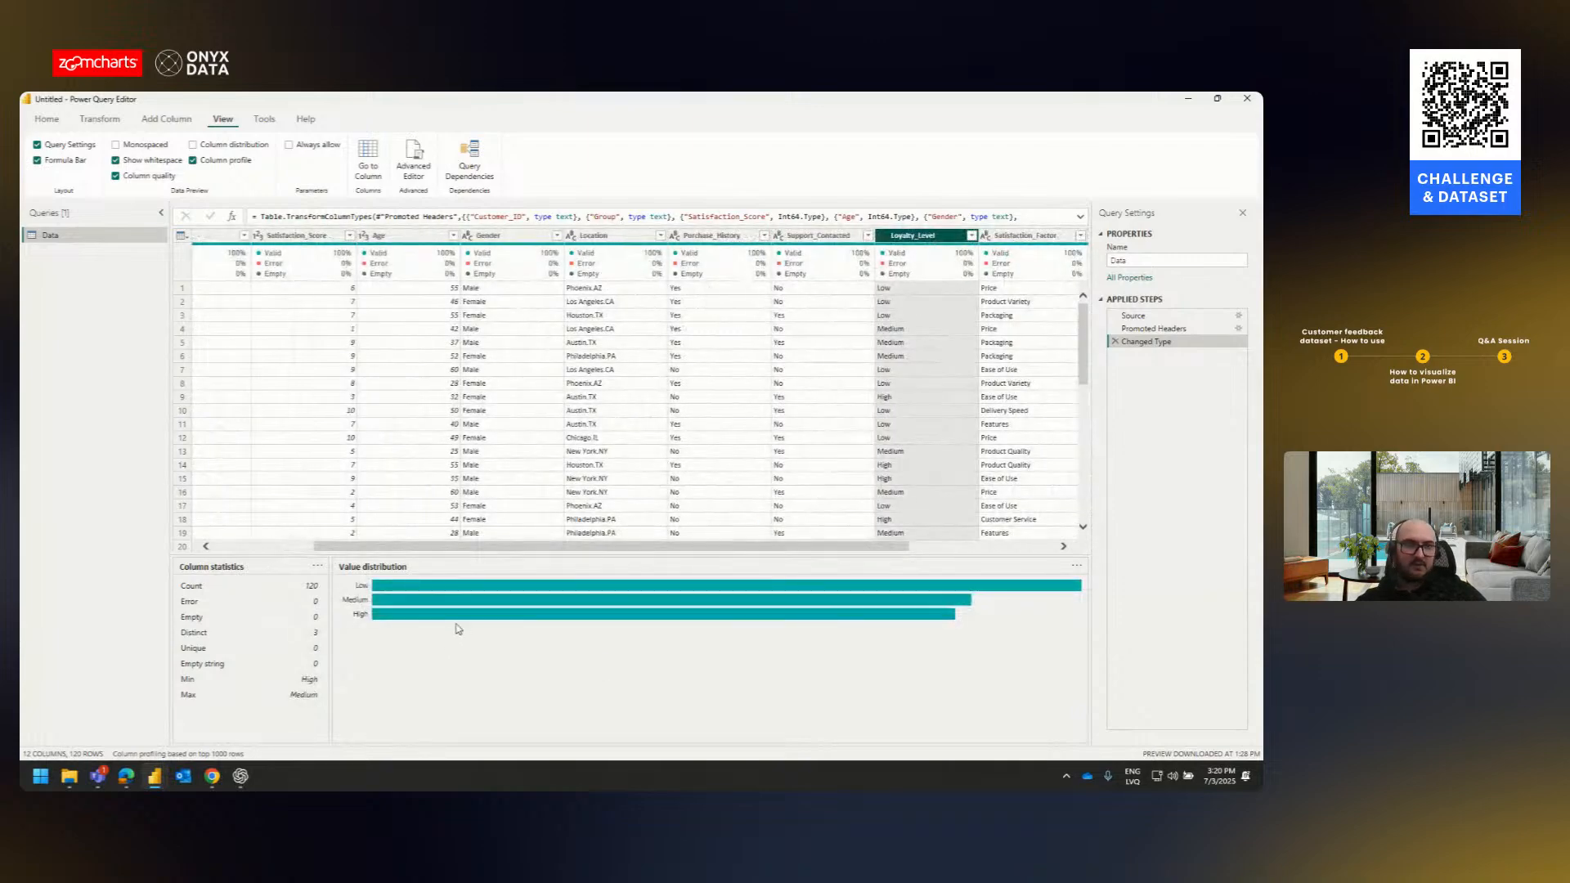
- Examine the Satisfaction_Factor column's value distribution and inspect sample cells in its first three rows
drag(723, 548, 835, 548)
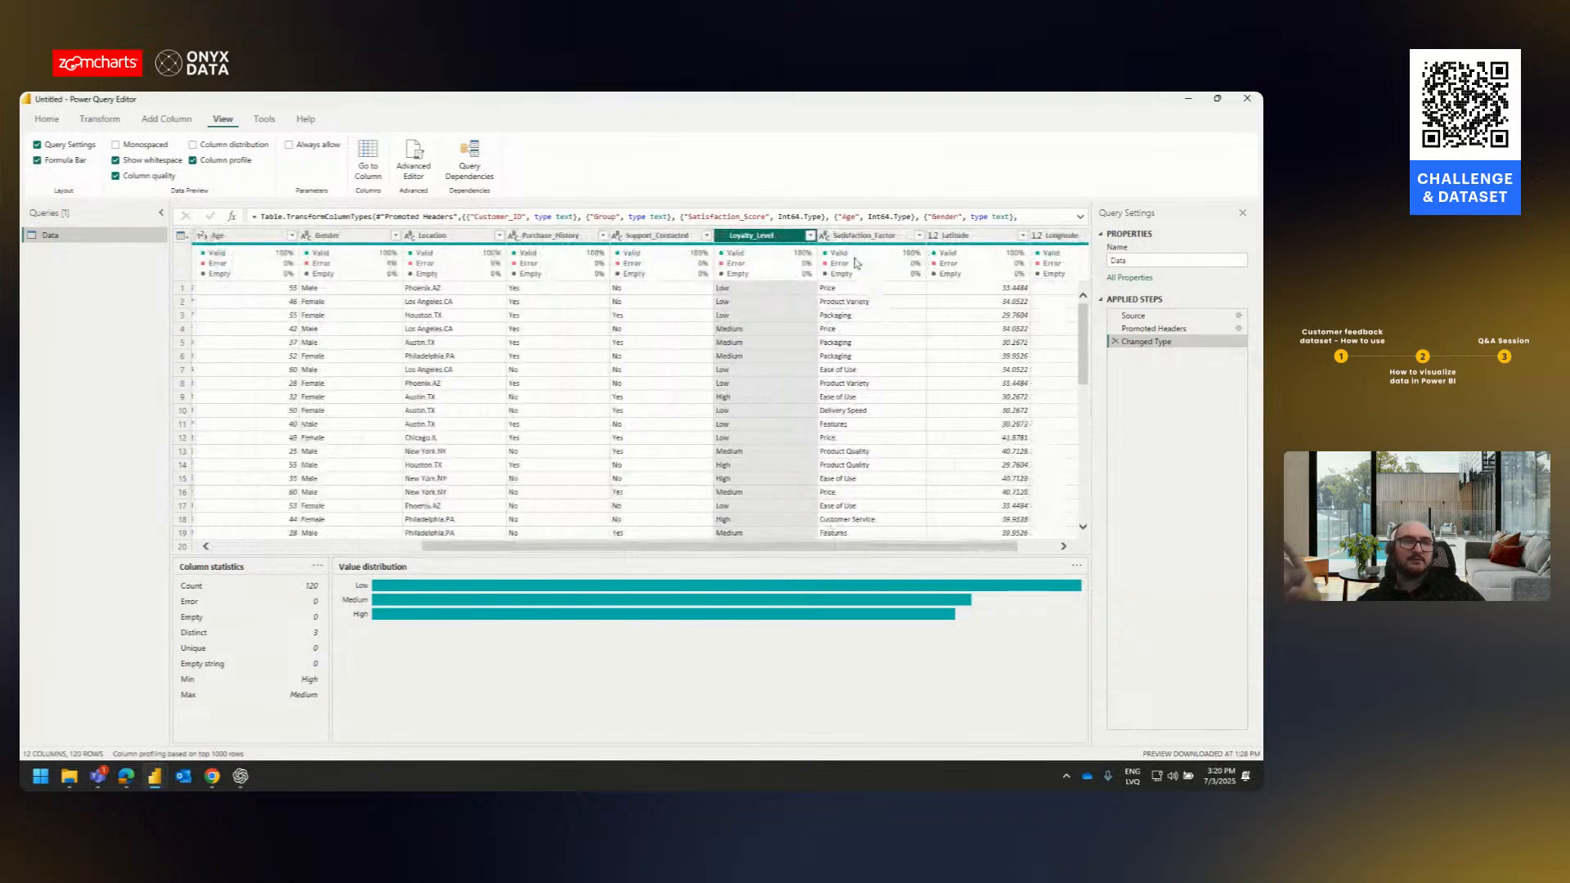
click(865, 236)
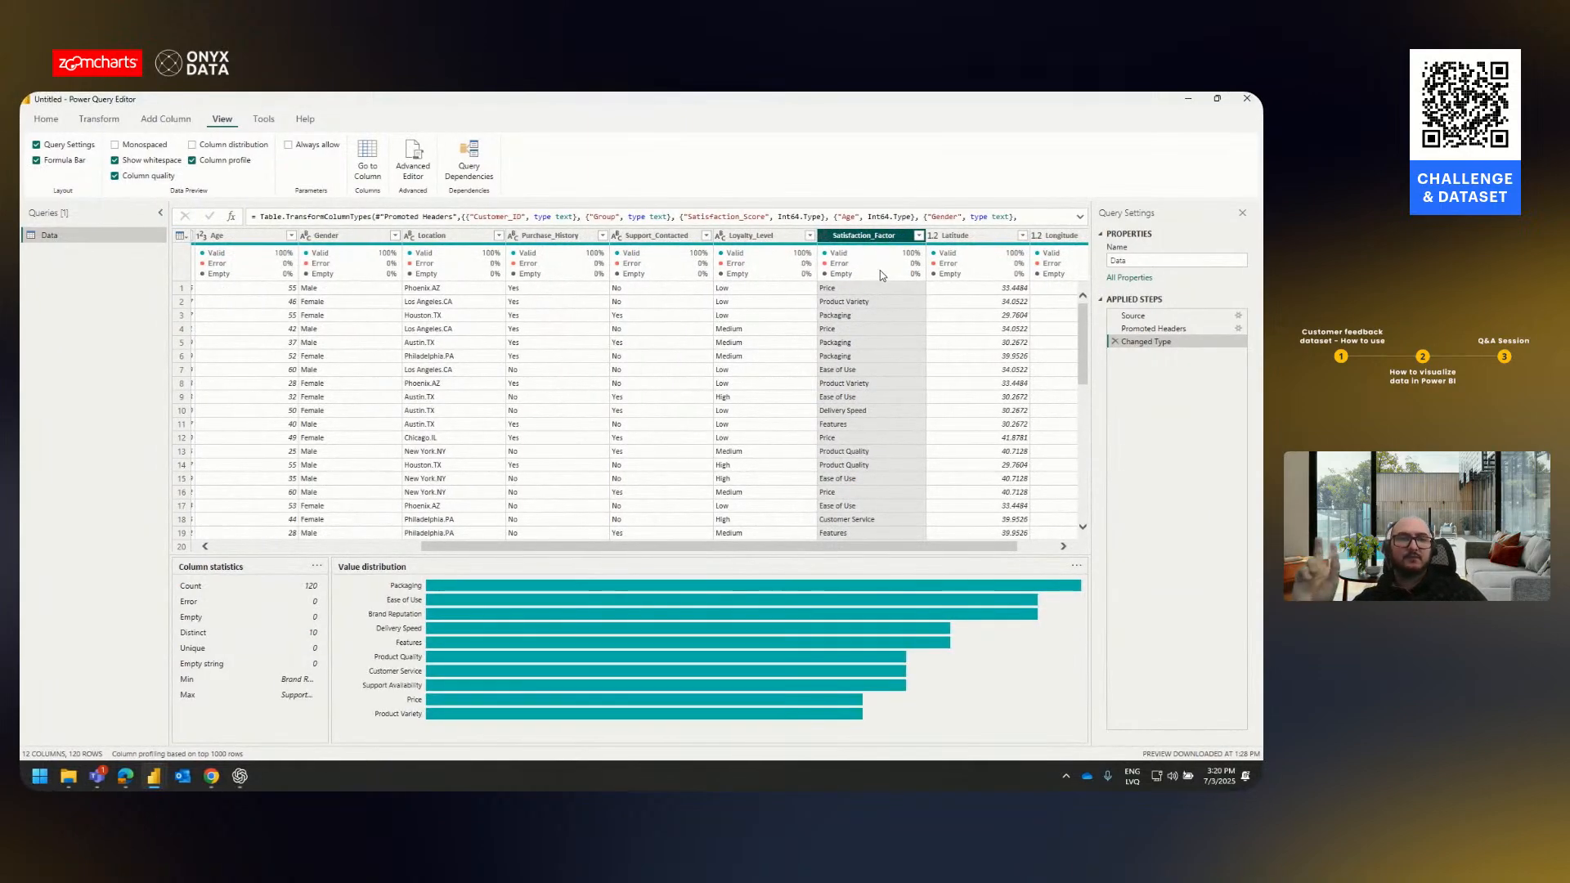
click(855, 302)
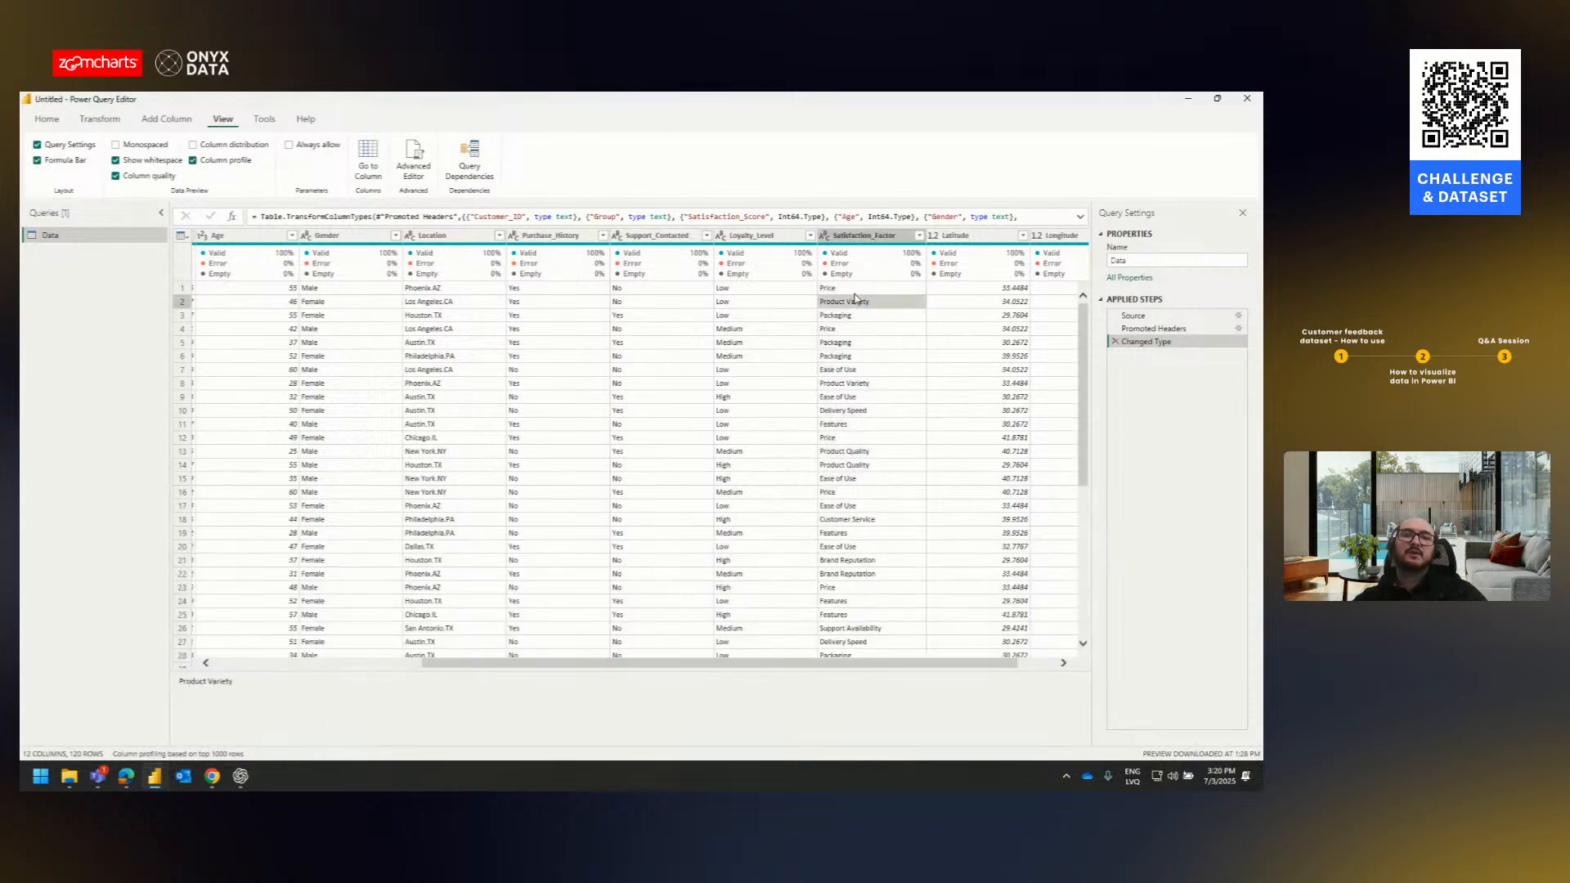
click(856, 289)
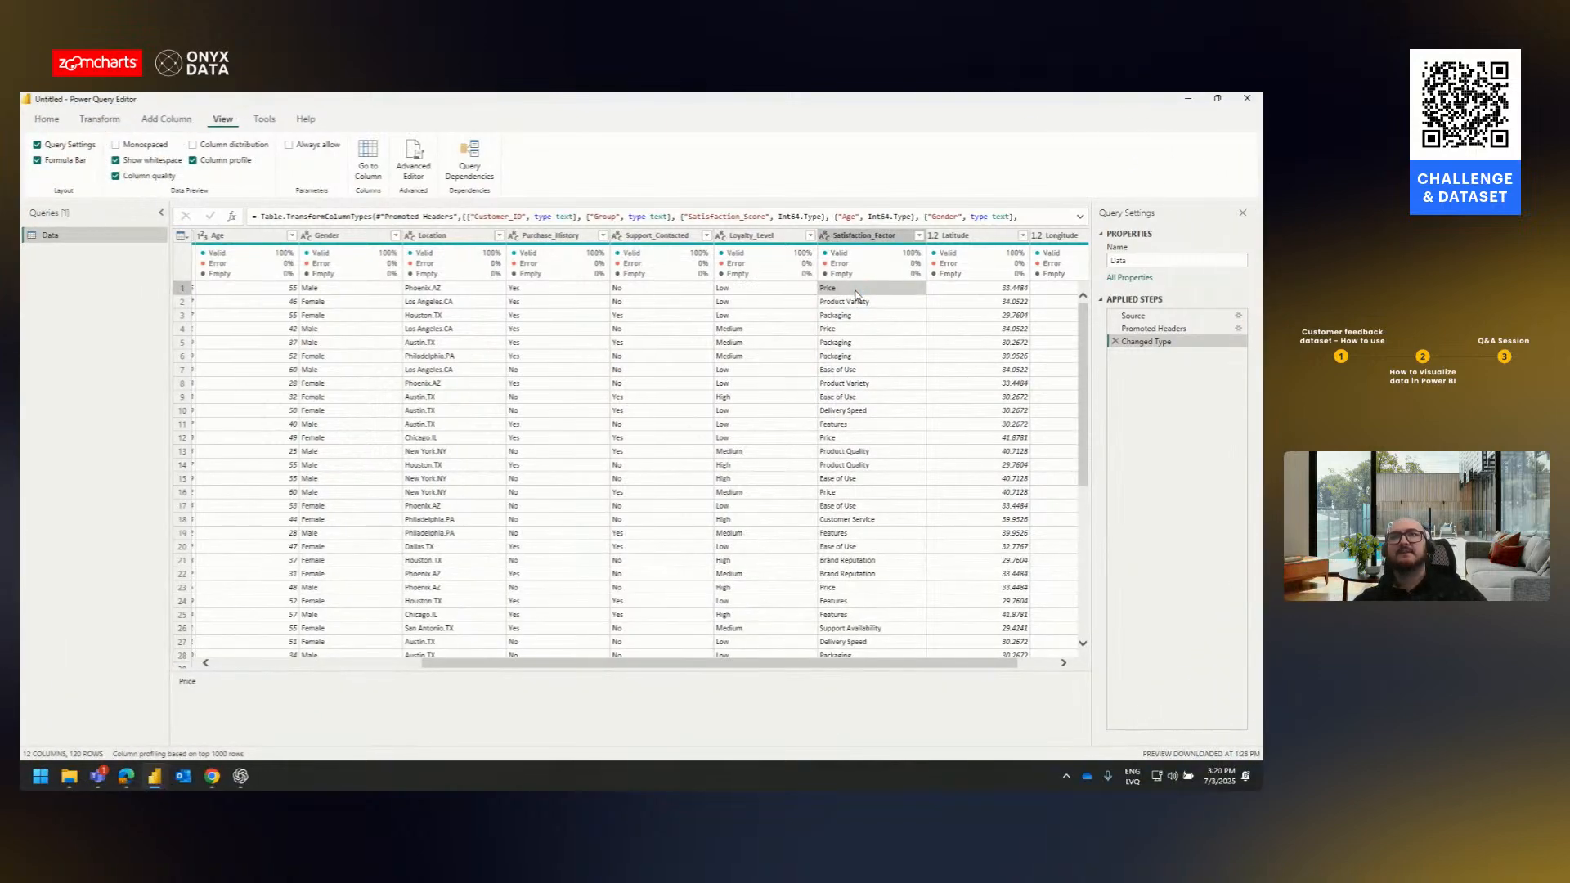
click(856, 302)
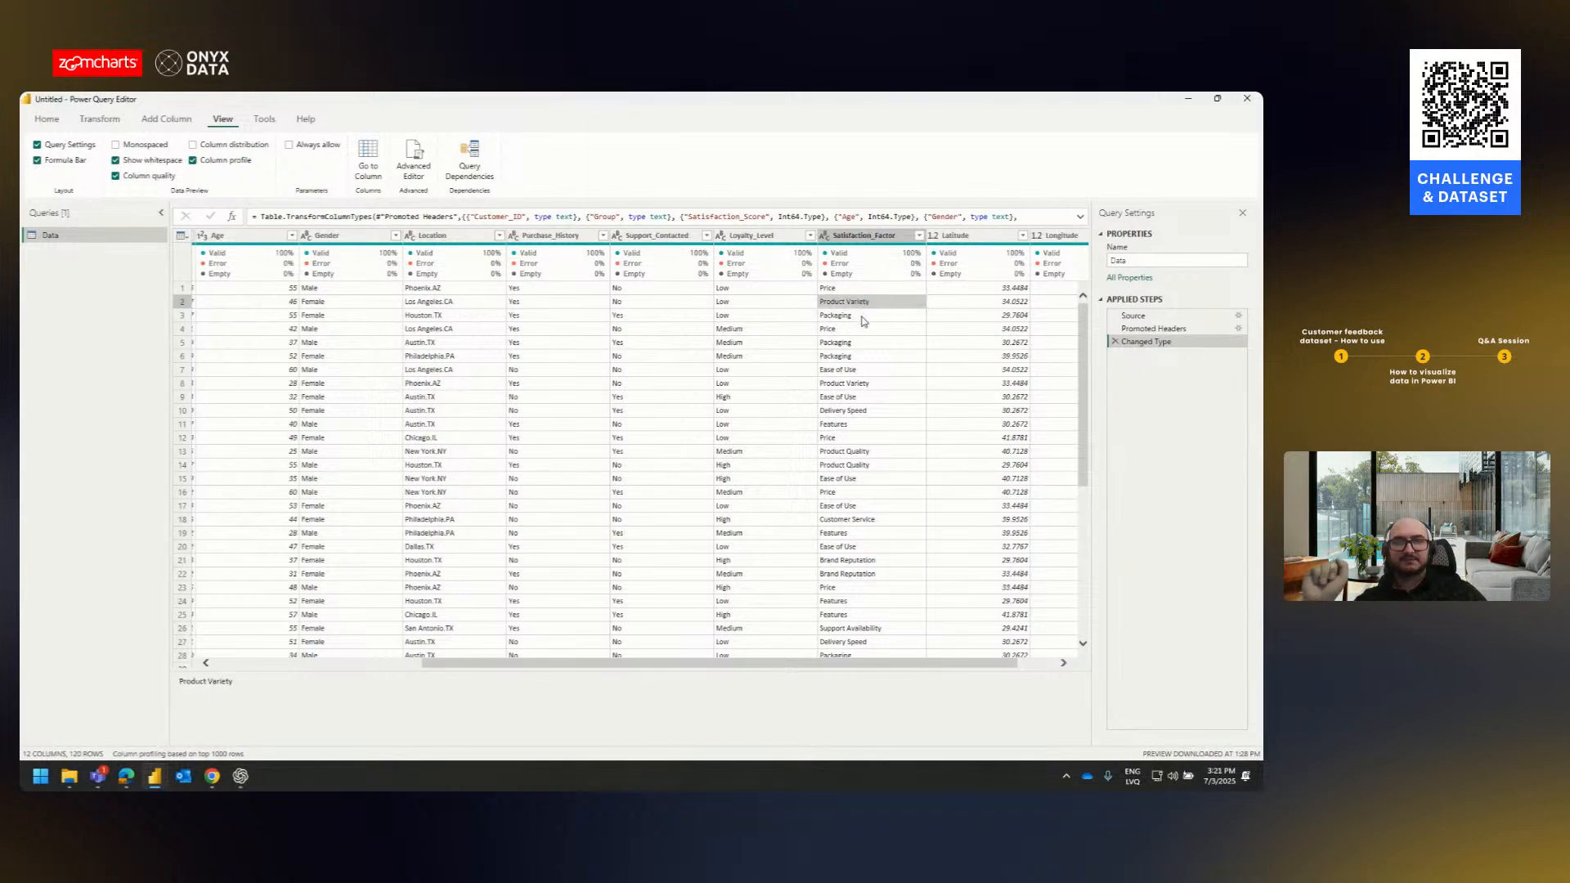
click(866, 245)
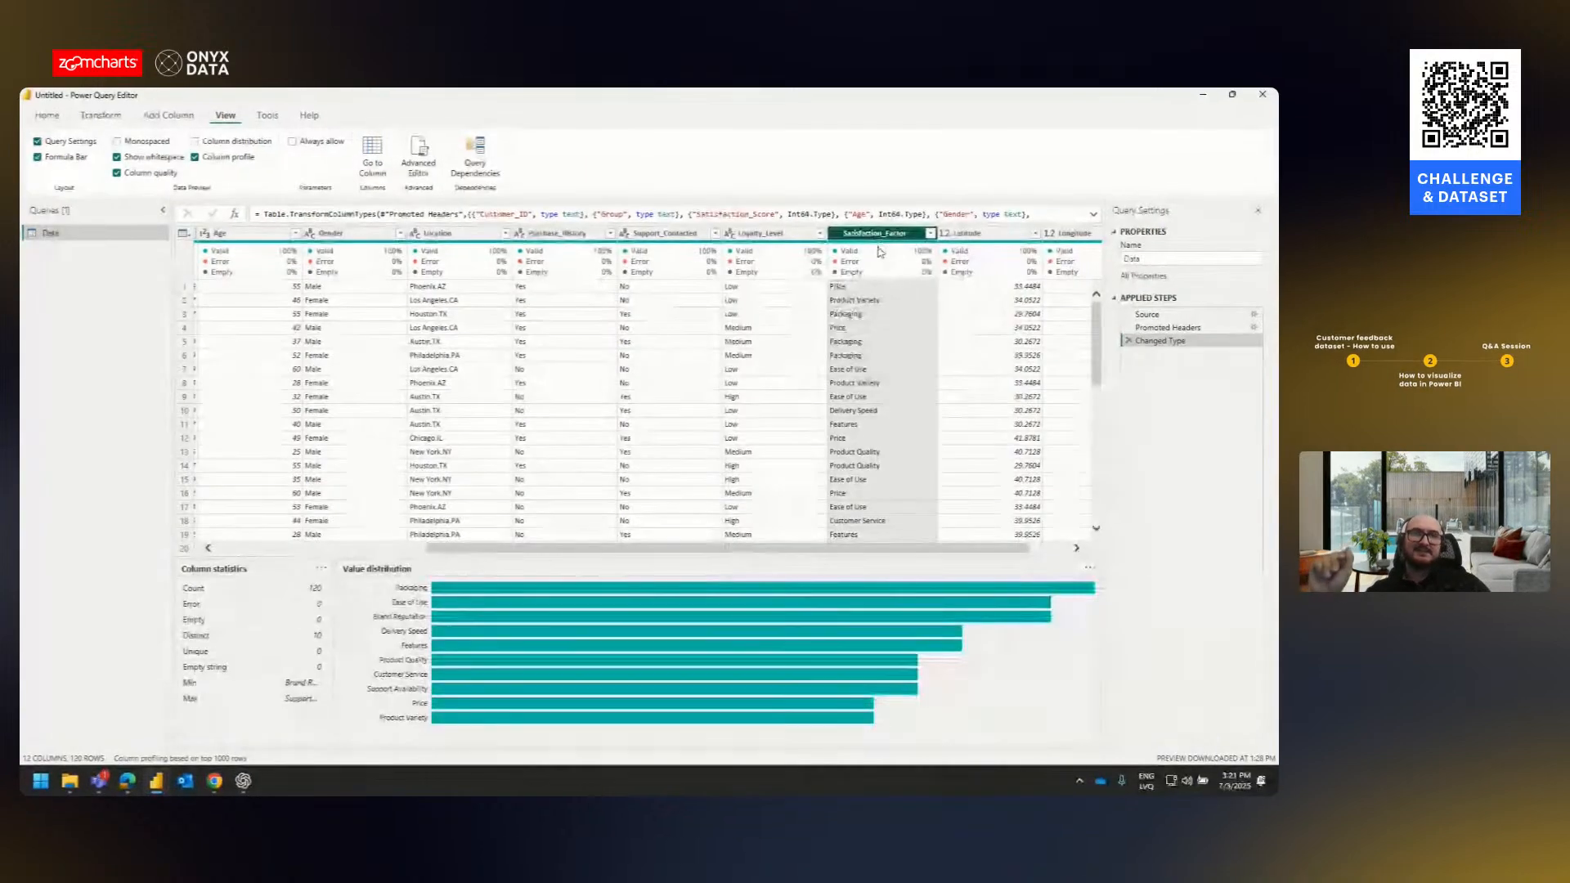
click(853, 313)
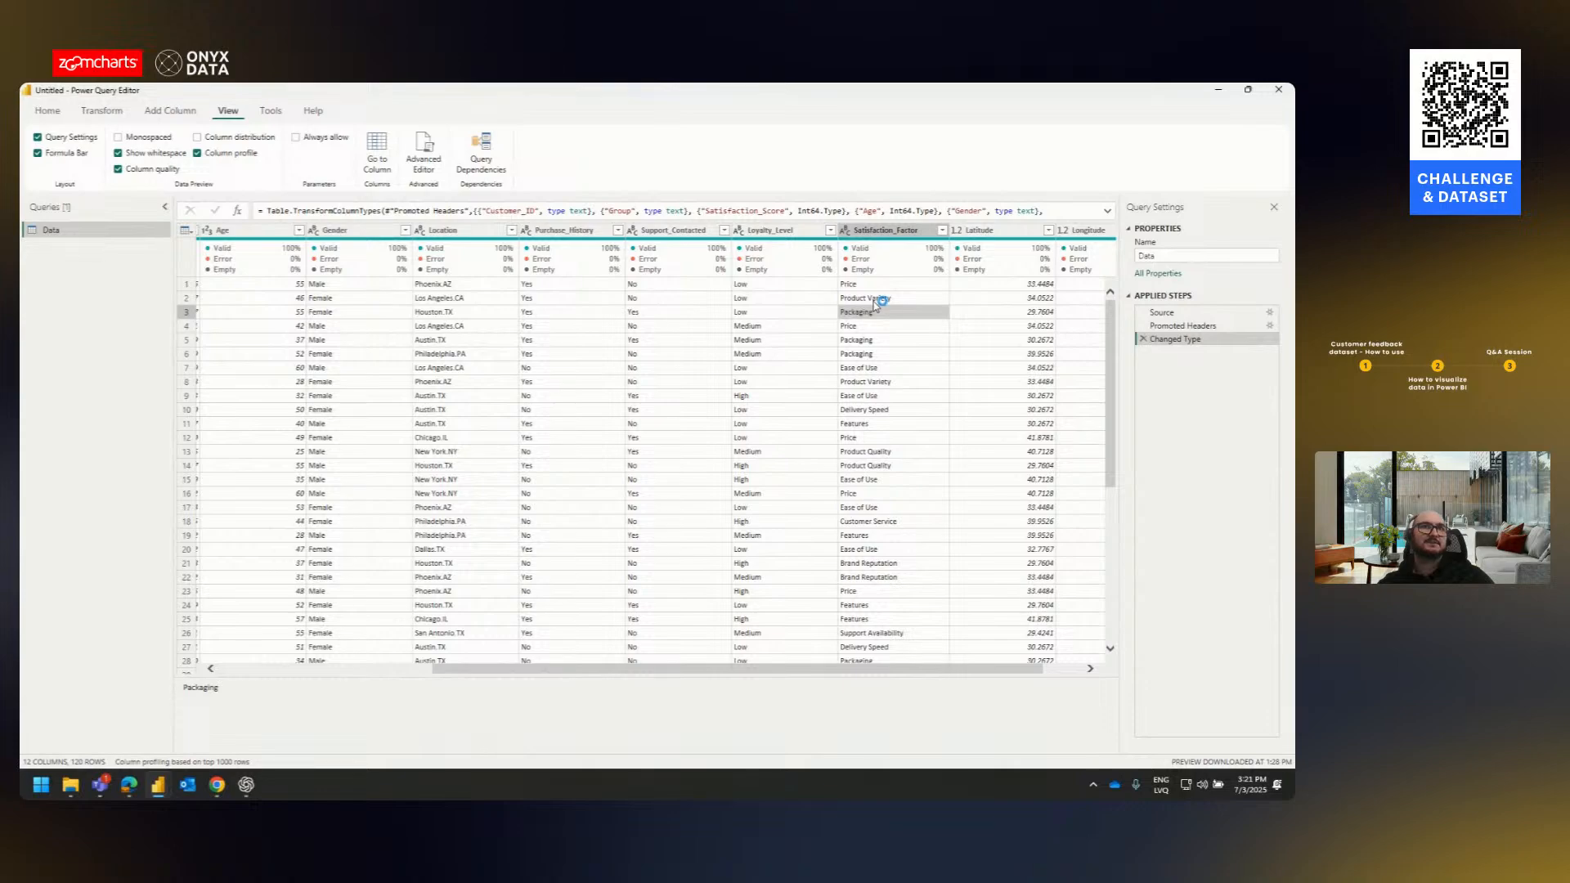
- Compare the column statistics and value distributions of the Latitude and Longitude columns, and return to the table's first columns
click(998, 231)
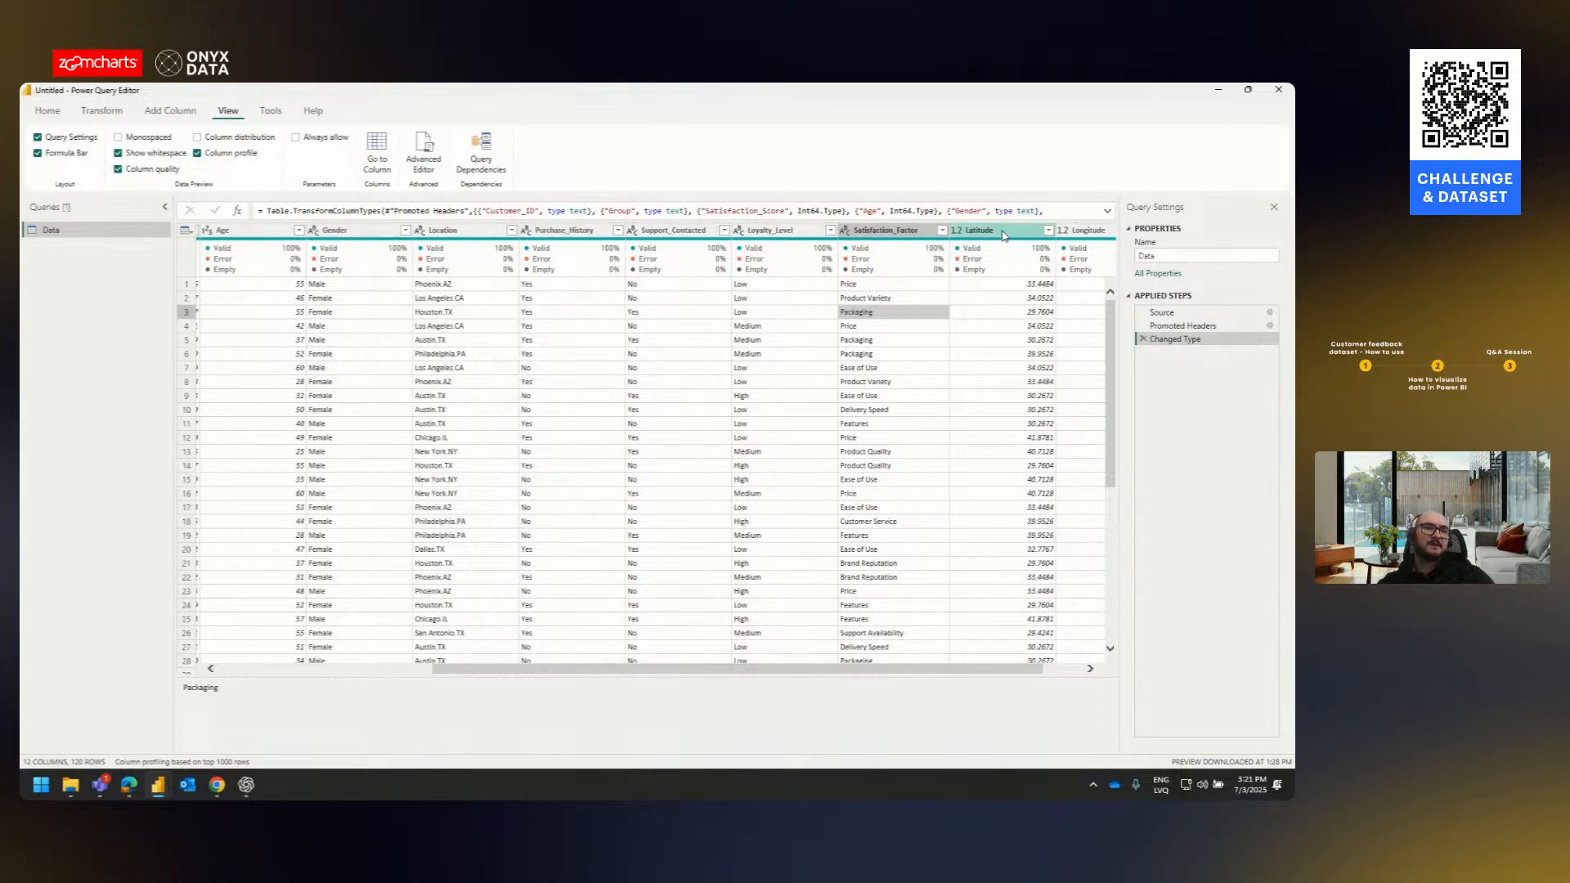
click(1094, 229)
click(956, 234)
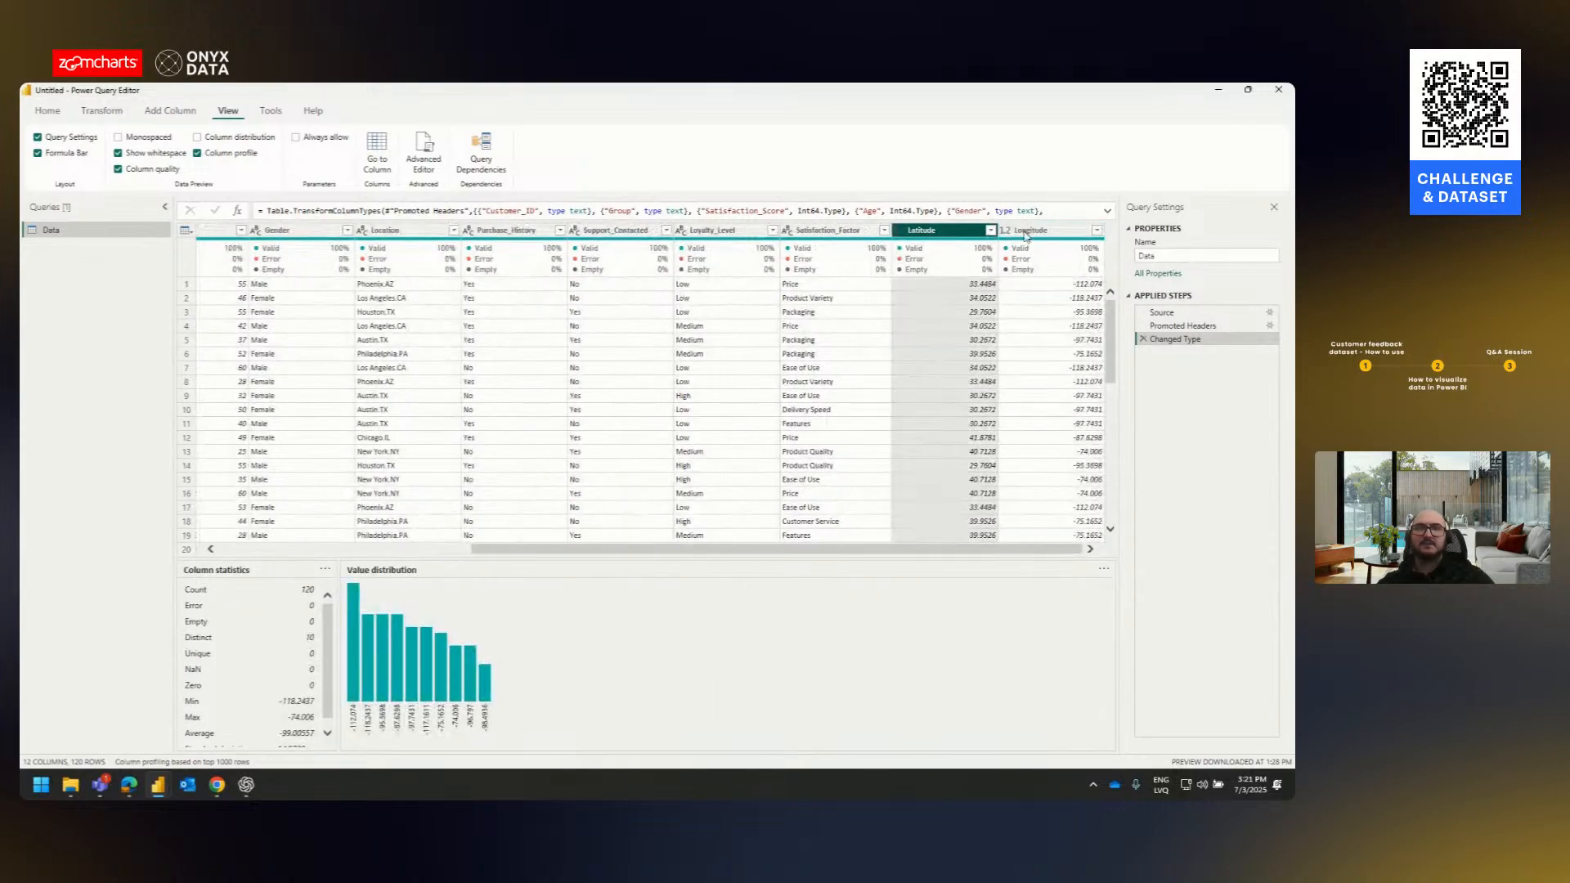
click(1046, 233)
click(947, 234)
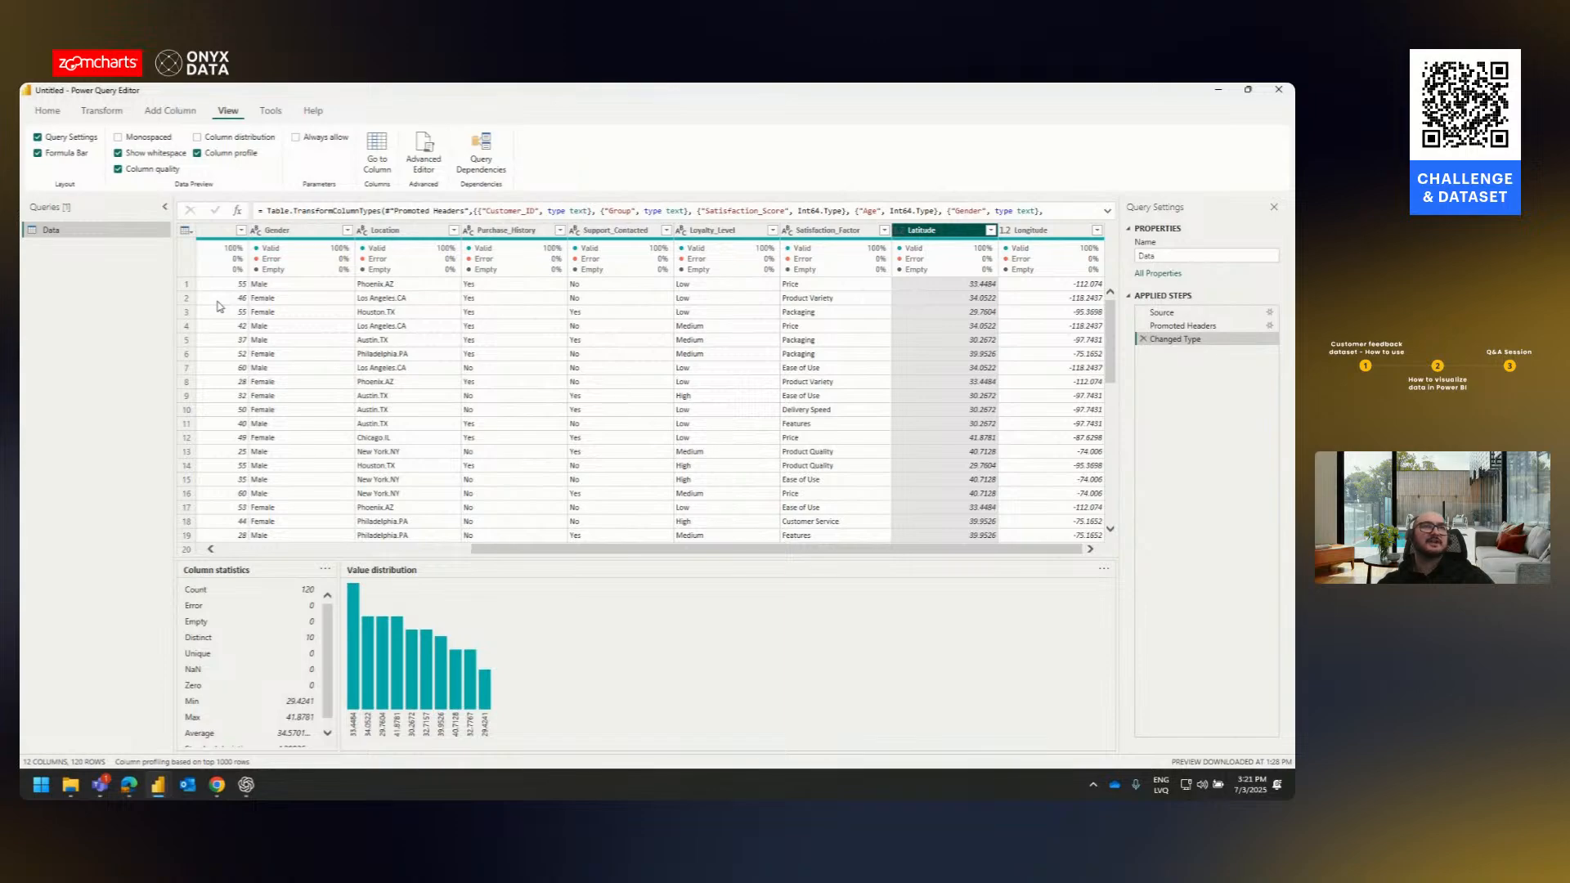
click(1001, 233)
click(981, 233)
click(1001, 233)
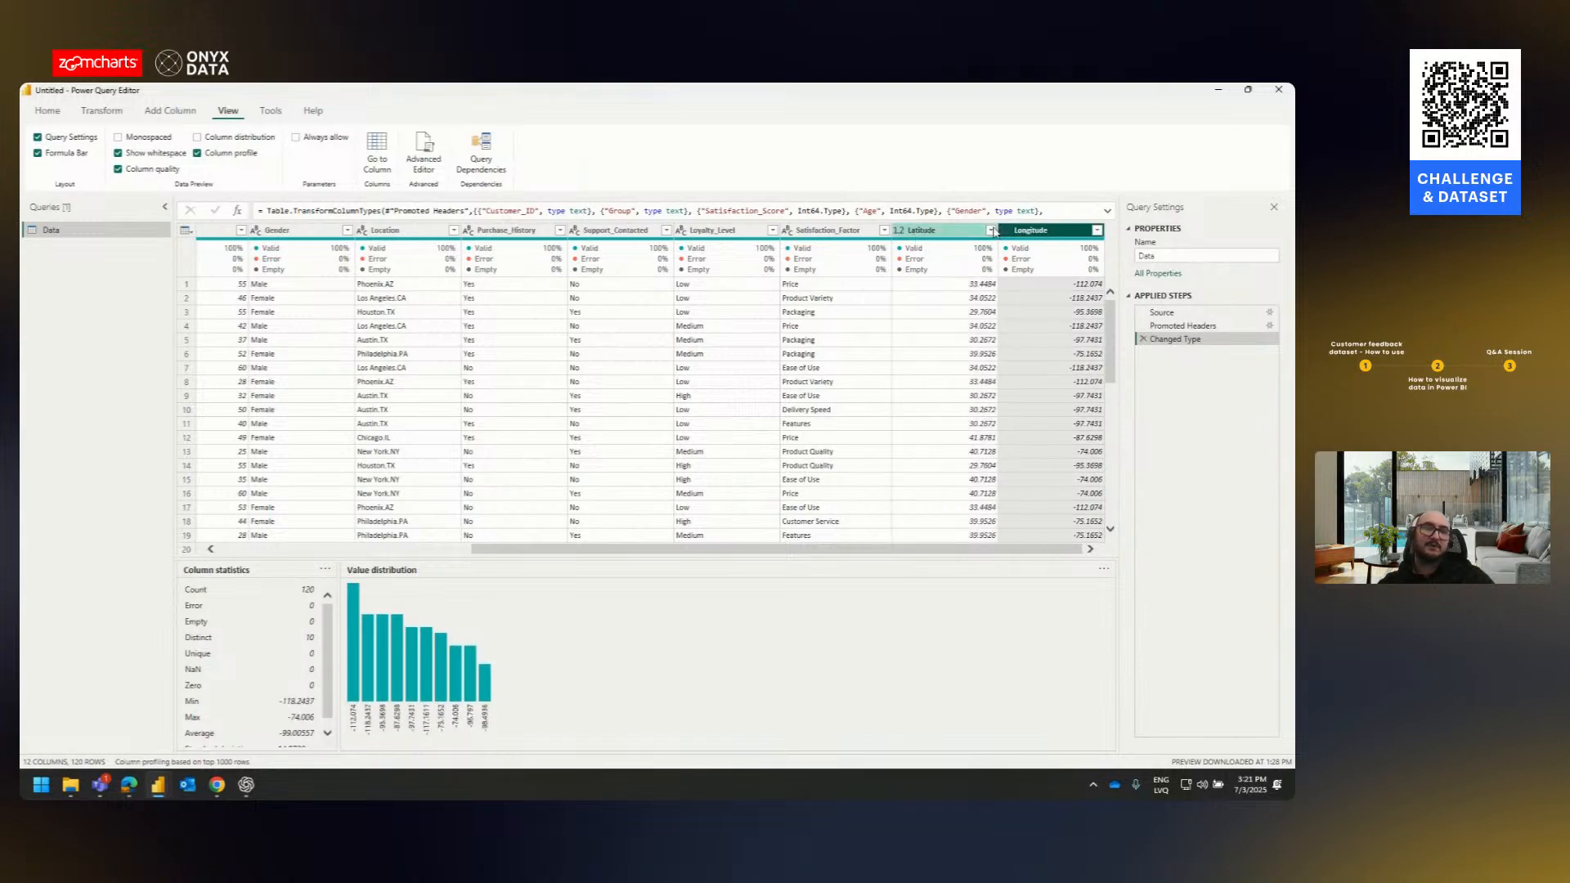
mouse_move(988, 244)
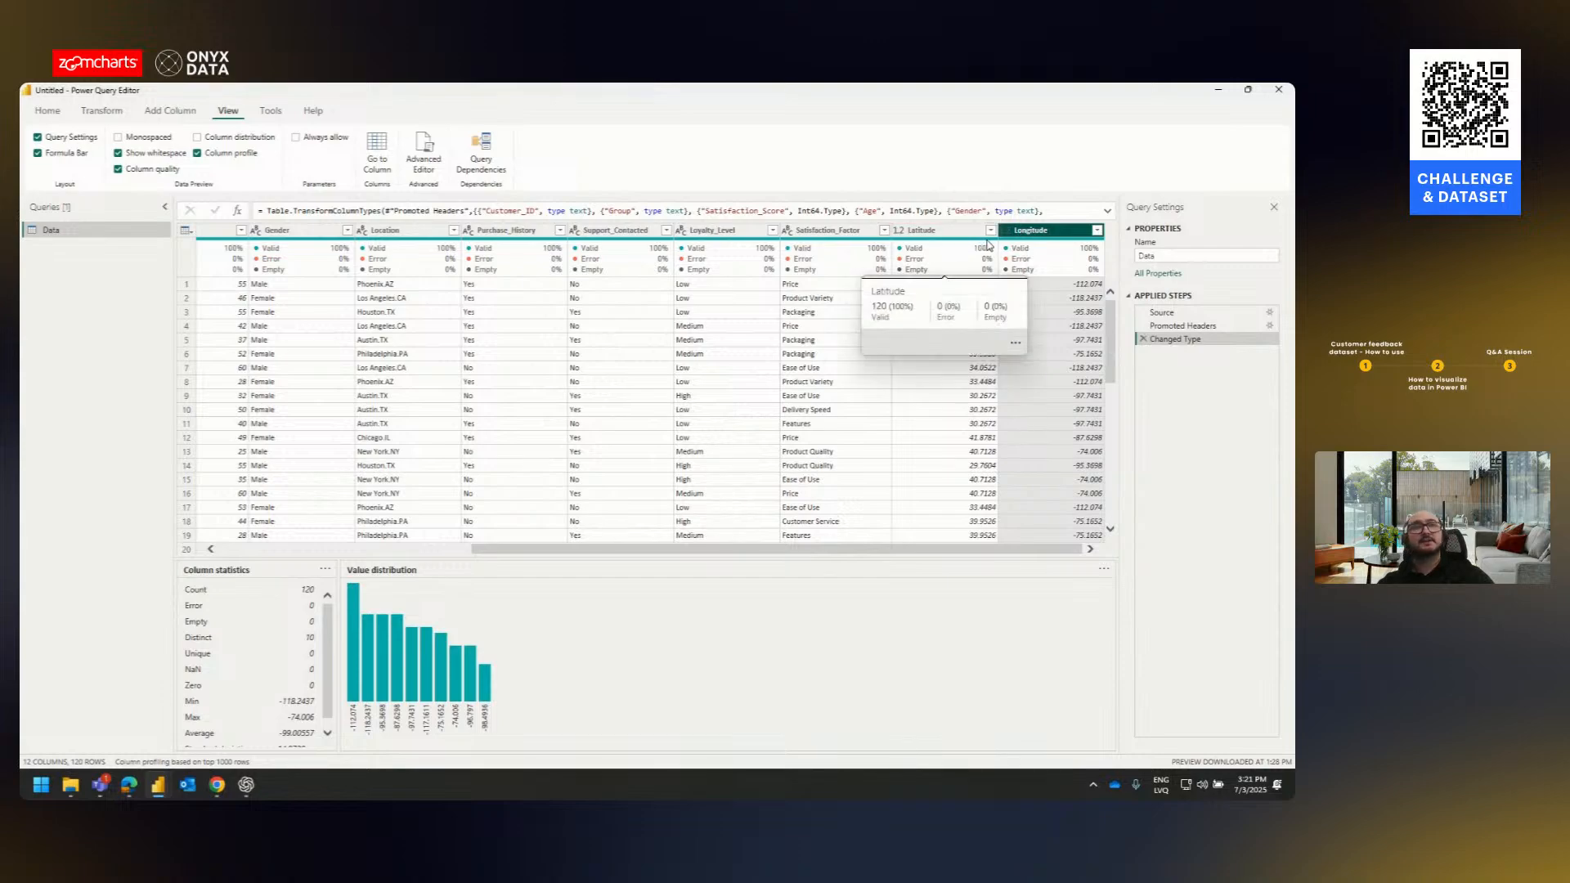
click(955, 553)
drag(955, 554, 561, 553)
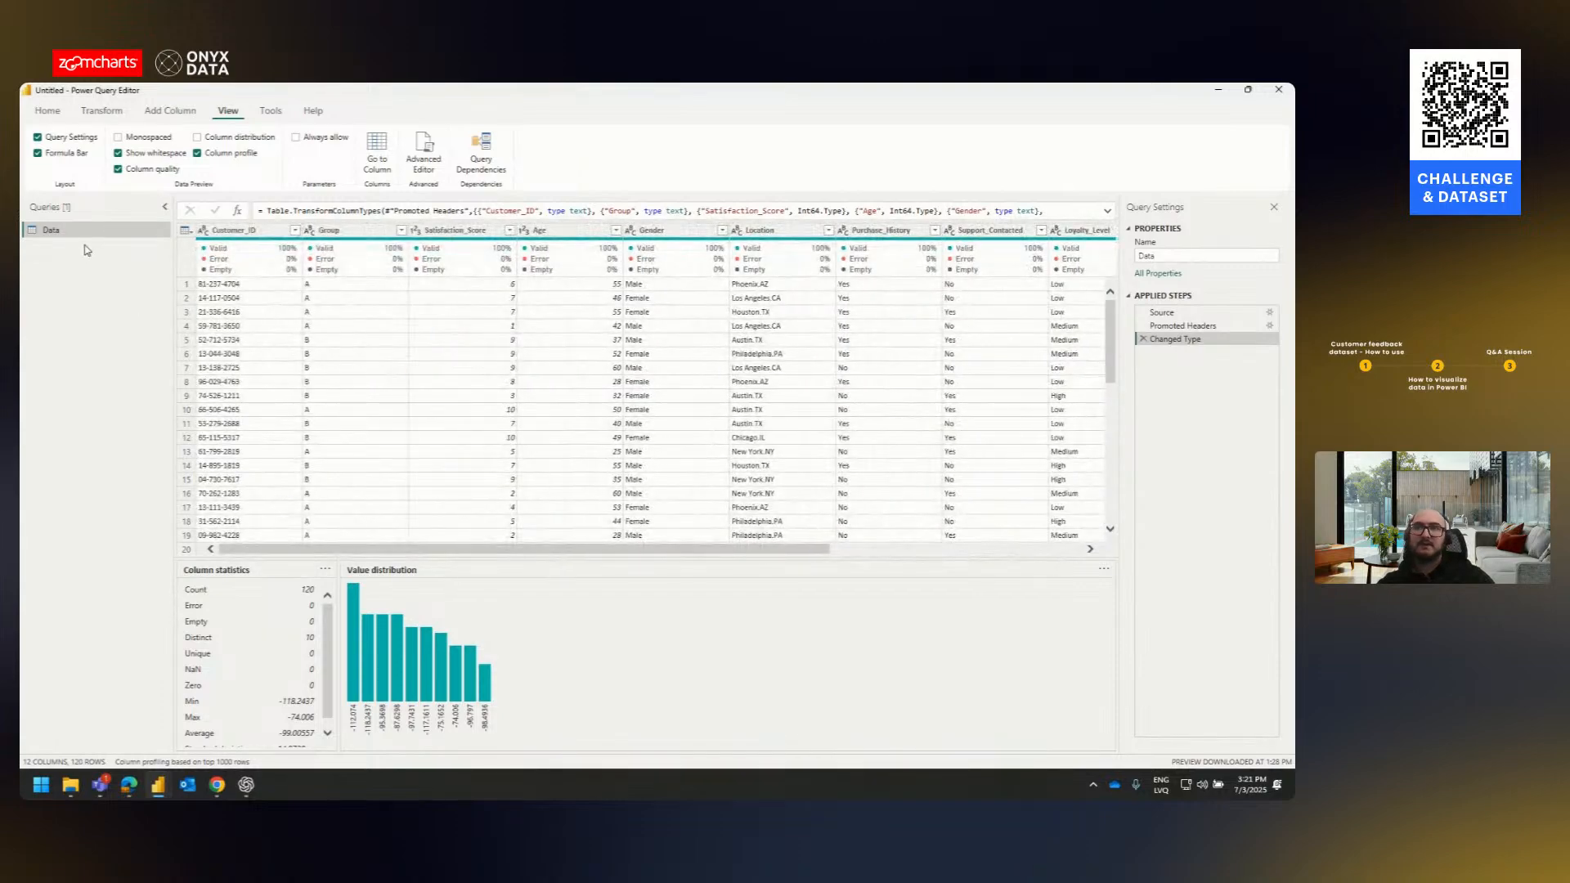
- Switch to ChatGPT to review the end of its column recommendations, including the advanced modeling considerations, and return to the Power Query Editor
click(247, 787)
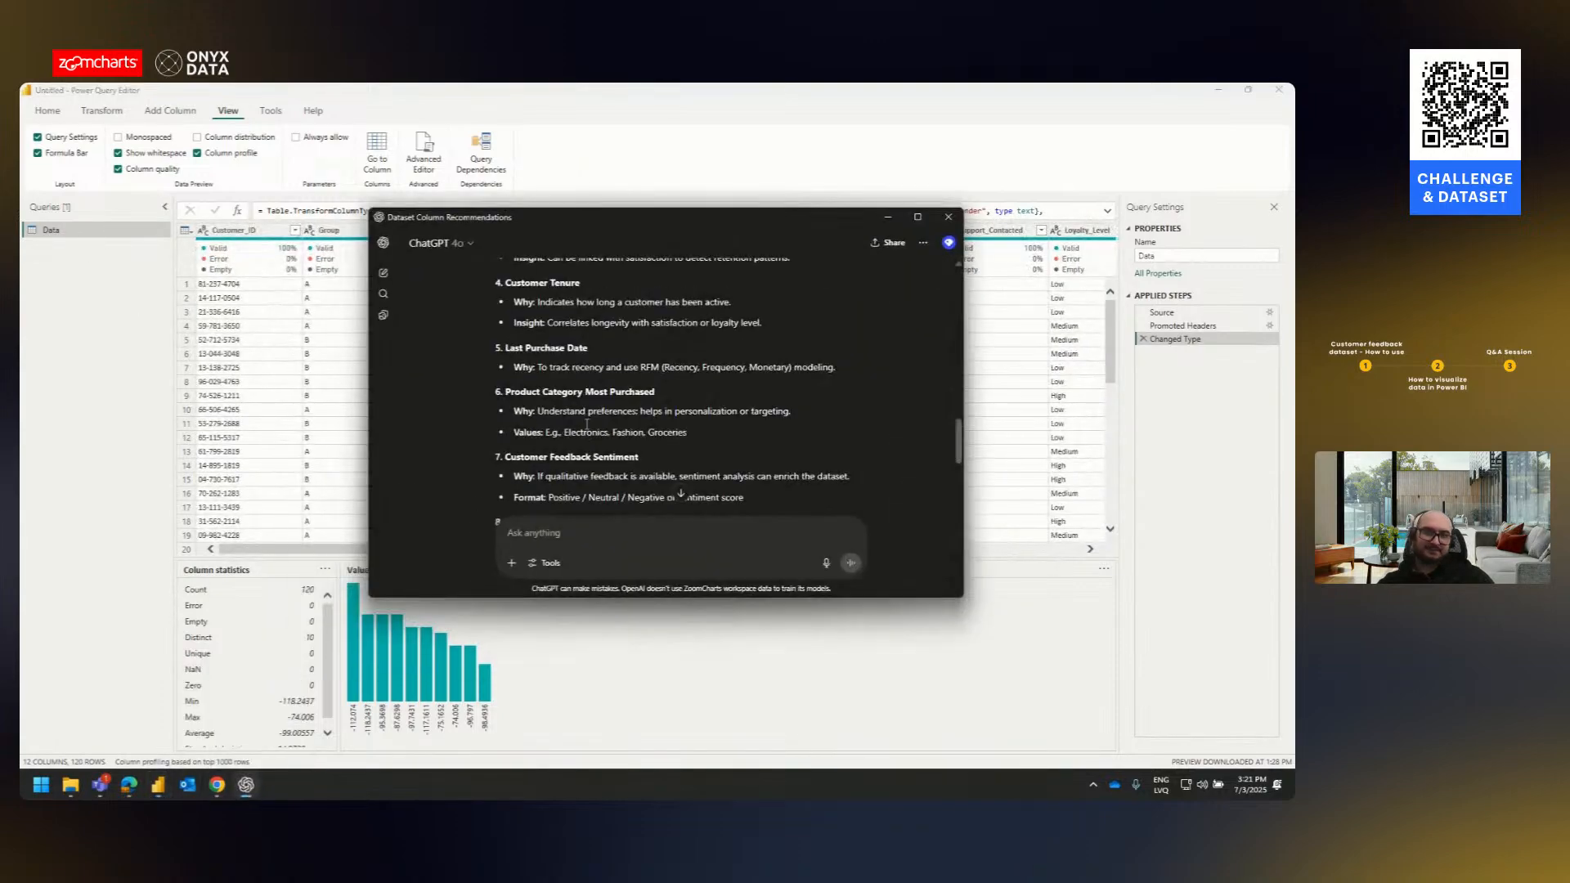
scroll(524, 360, down, 10)
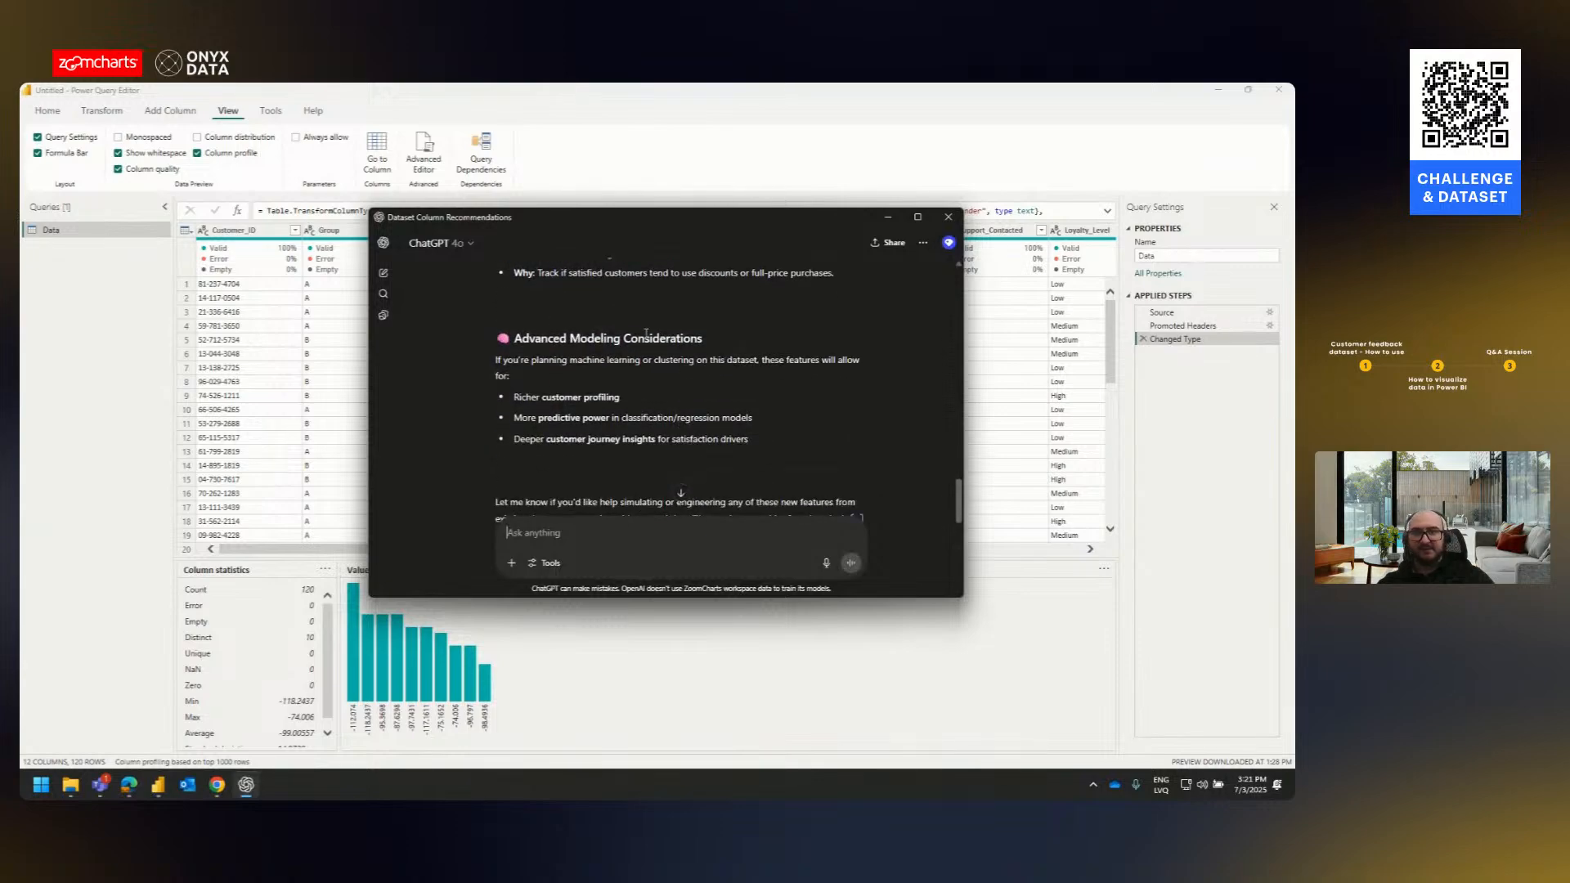
scroll(556, 380, down, 2)
scroll(524, 376, up, 2)
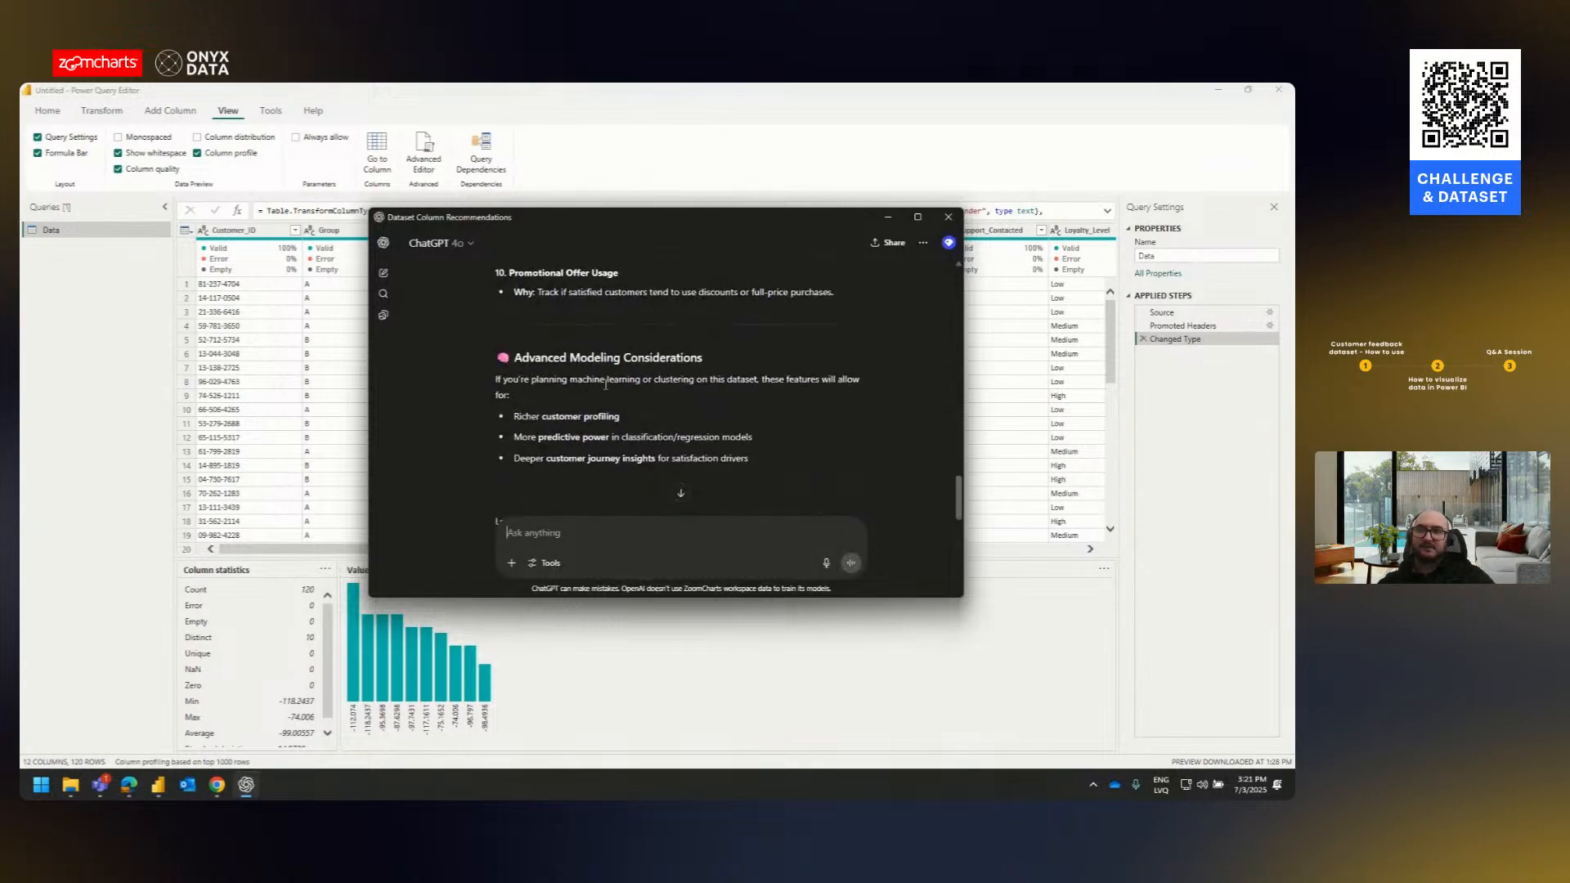
scroll(606, 384, down, 1)
scroll(661, 411, down, 1)
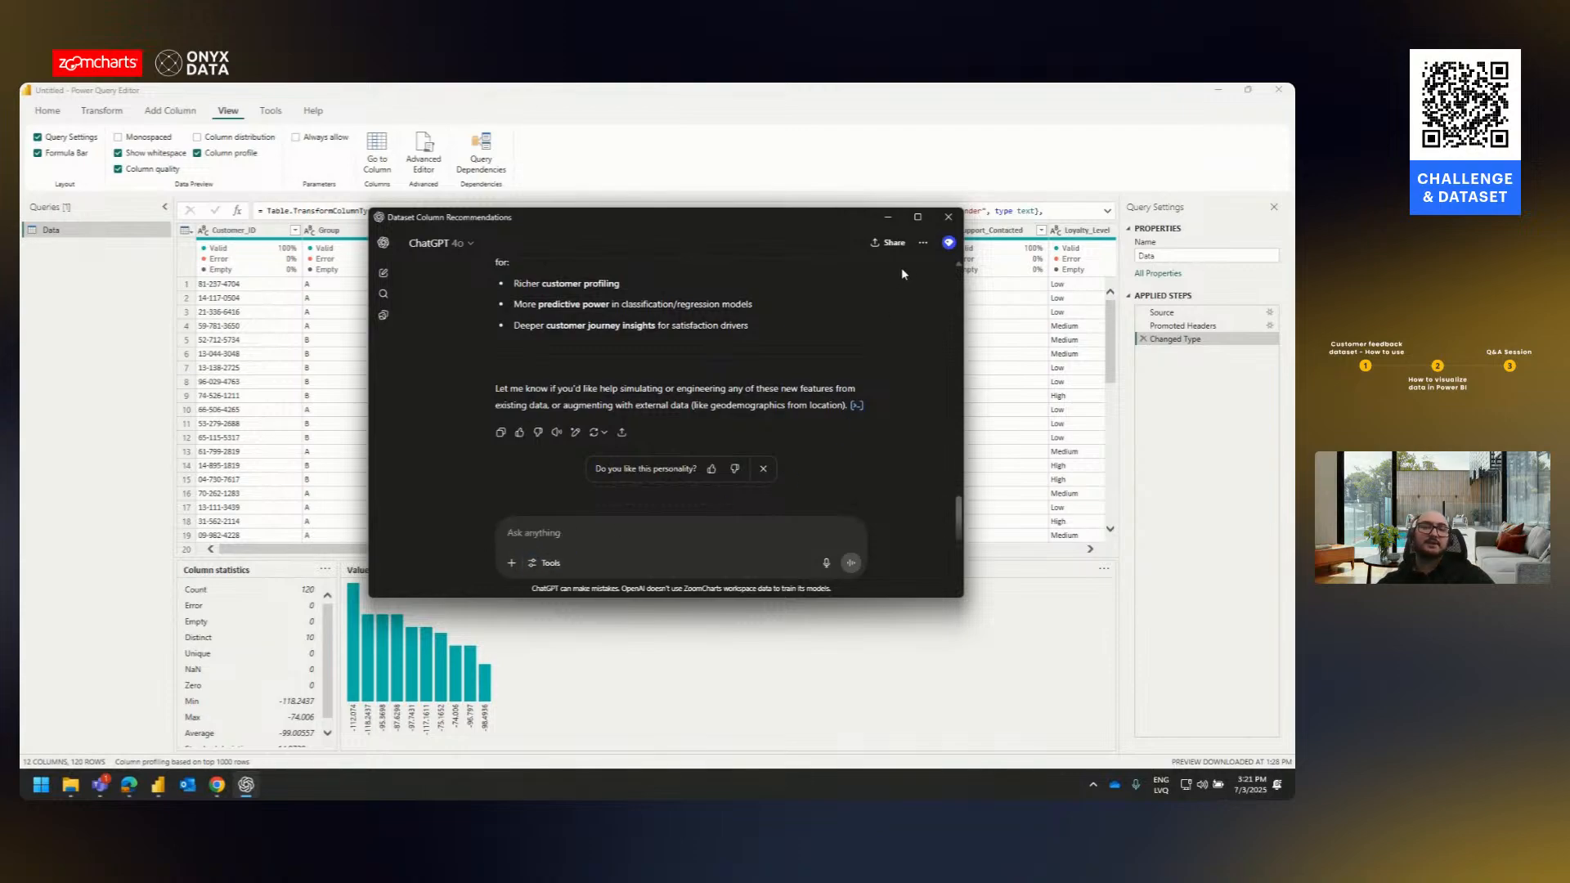
click(888, 218)
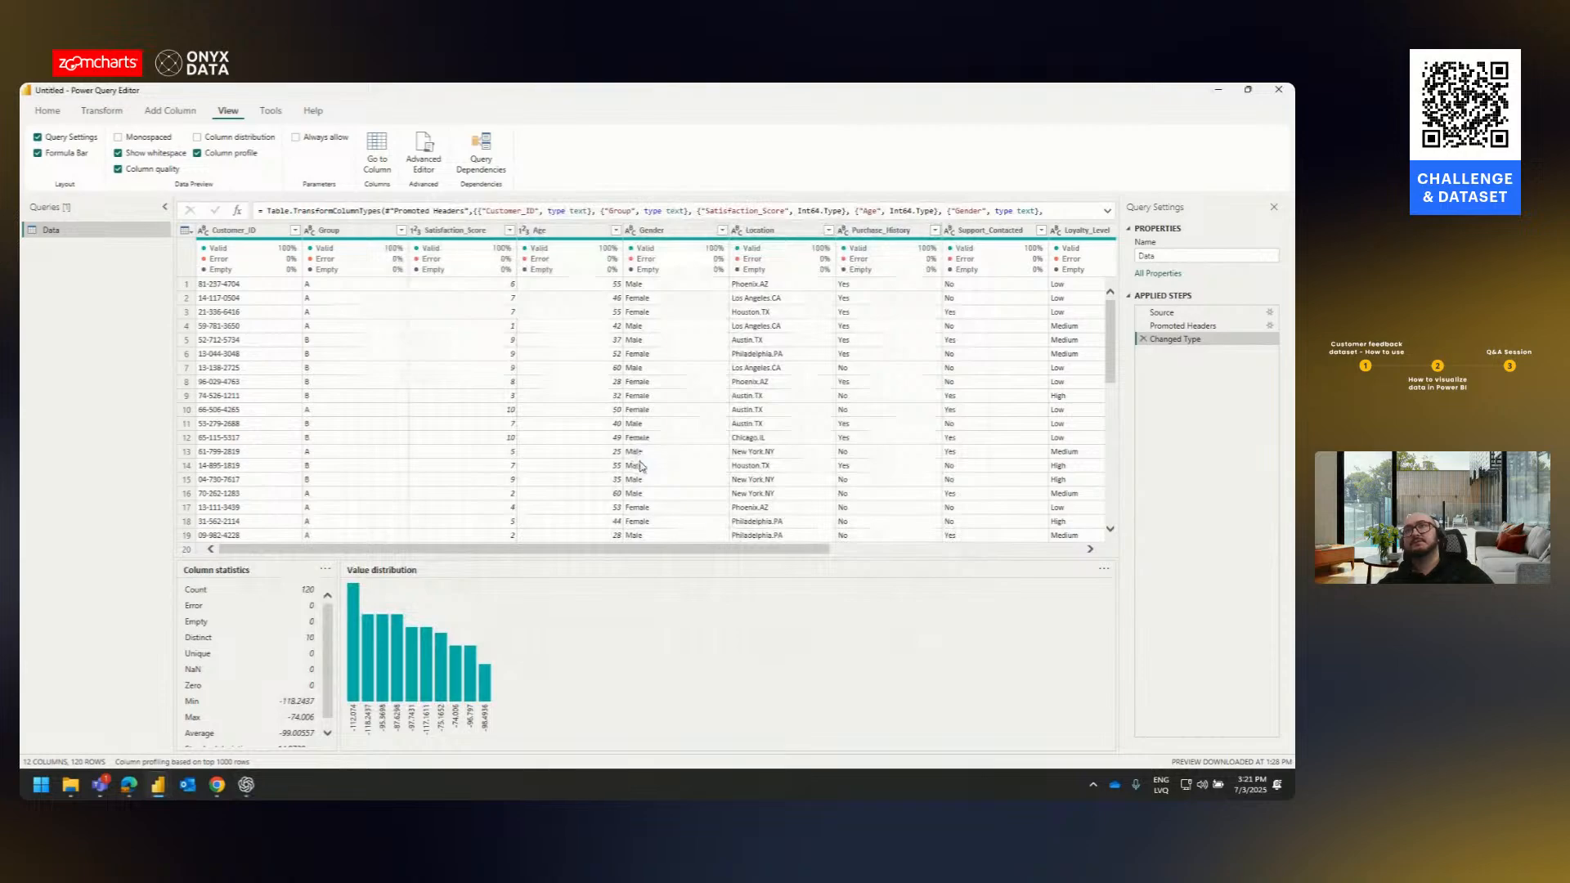
click(615, 452)
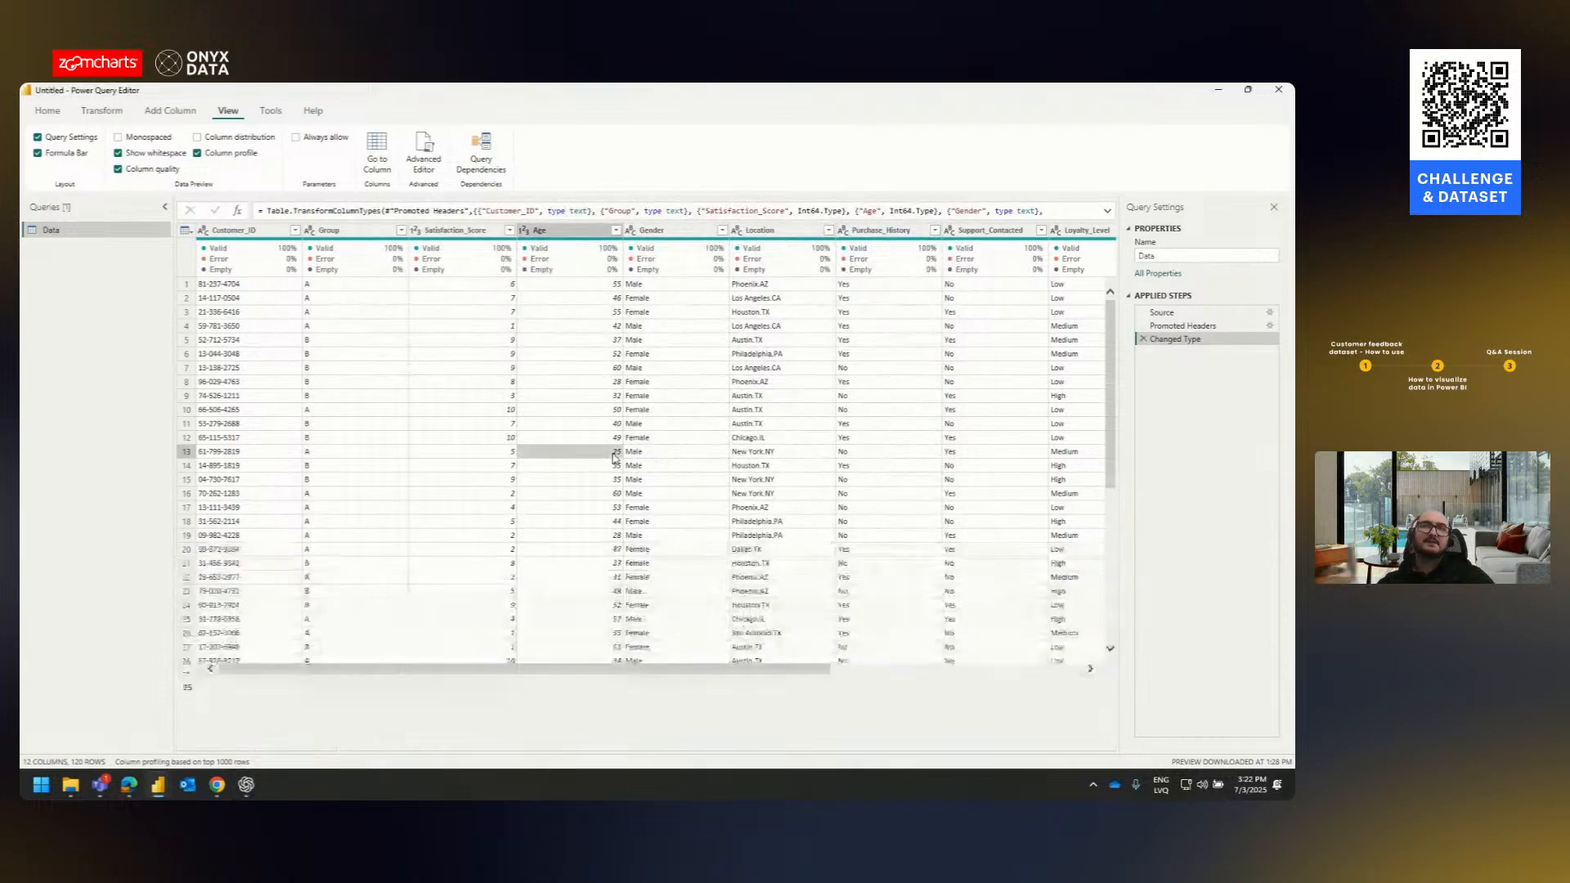
click(632, 457)
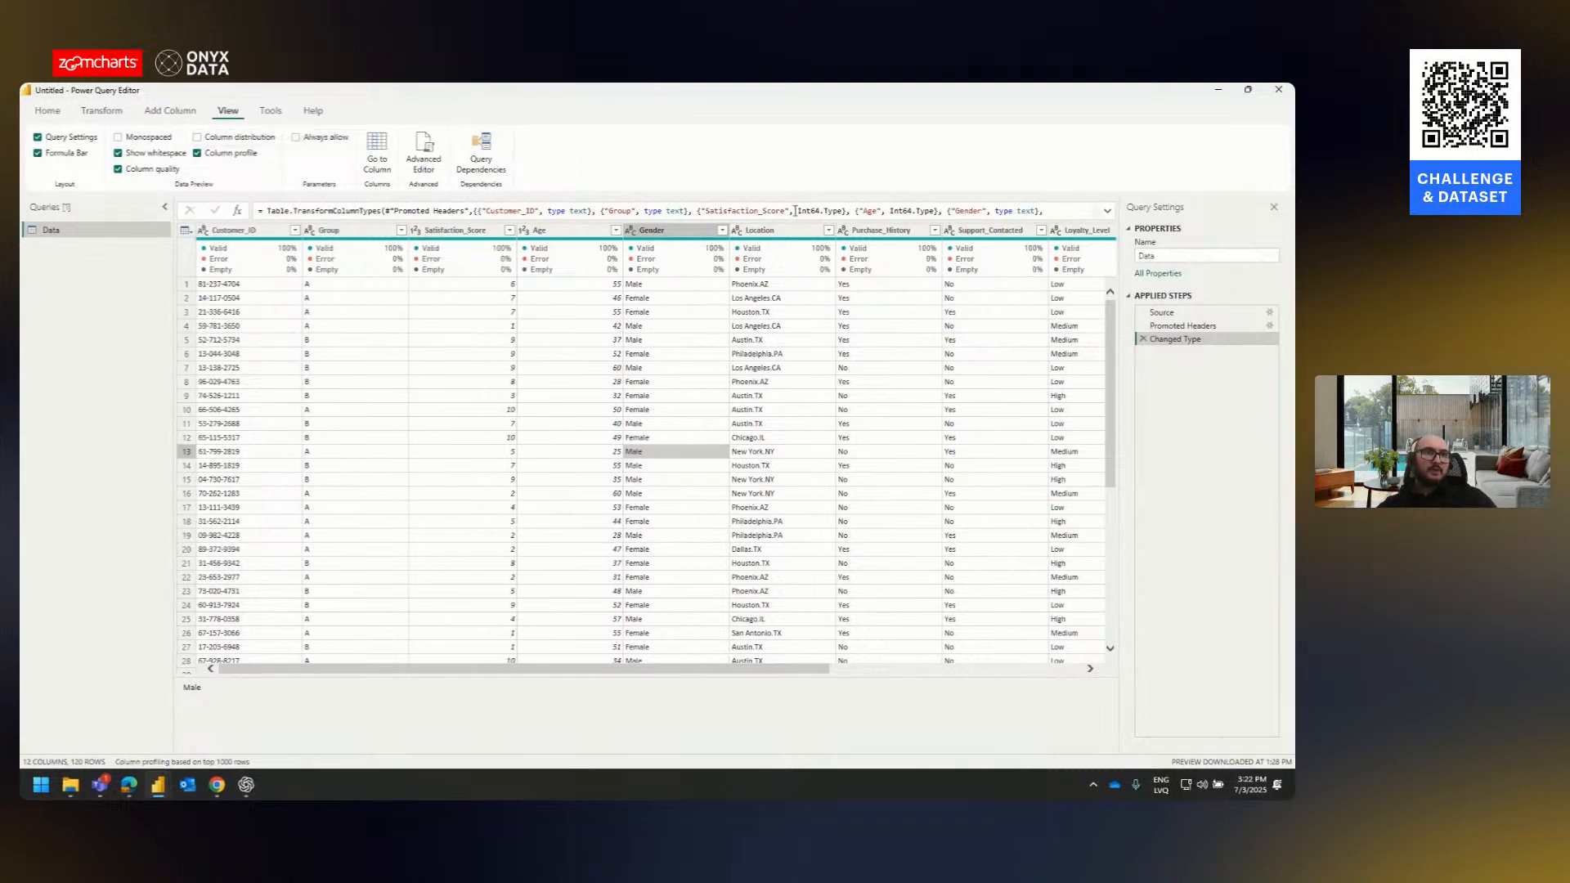
- Leave the Power Query Editor for the Power BI Desktop report and inspect the Customer Count card on Page 1
click(46, 110)
click(1218, 89)
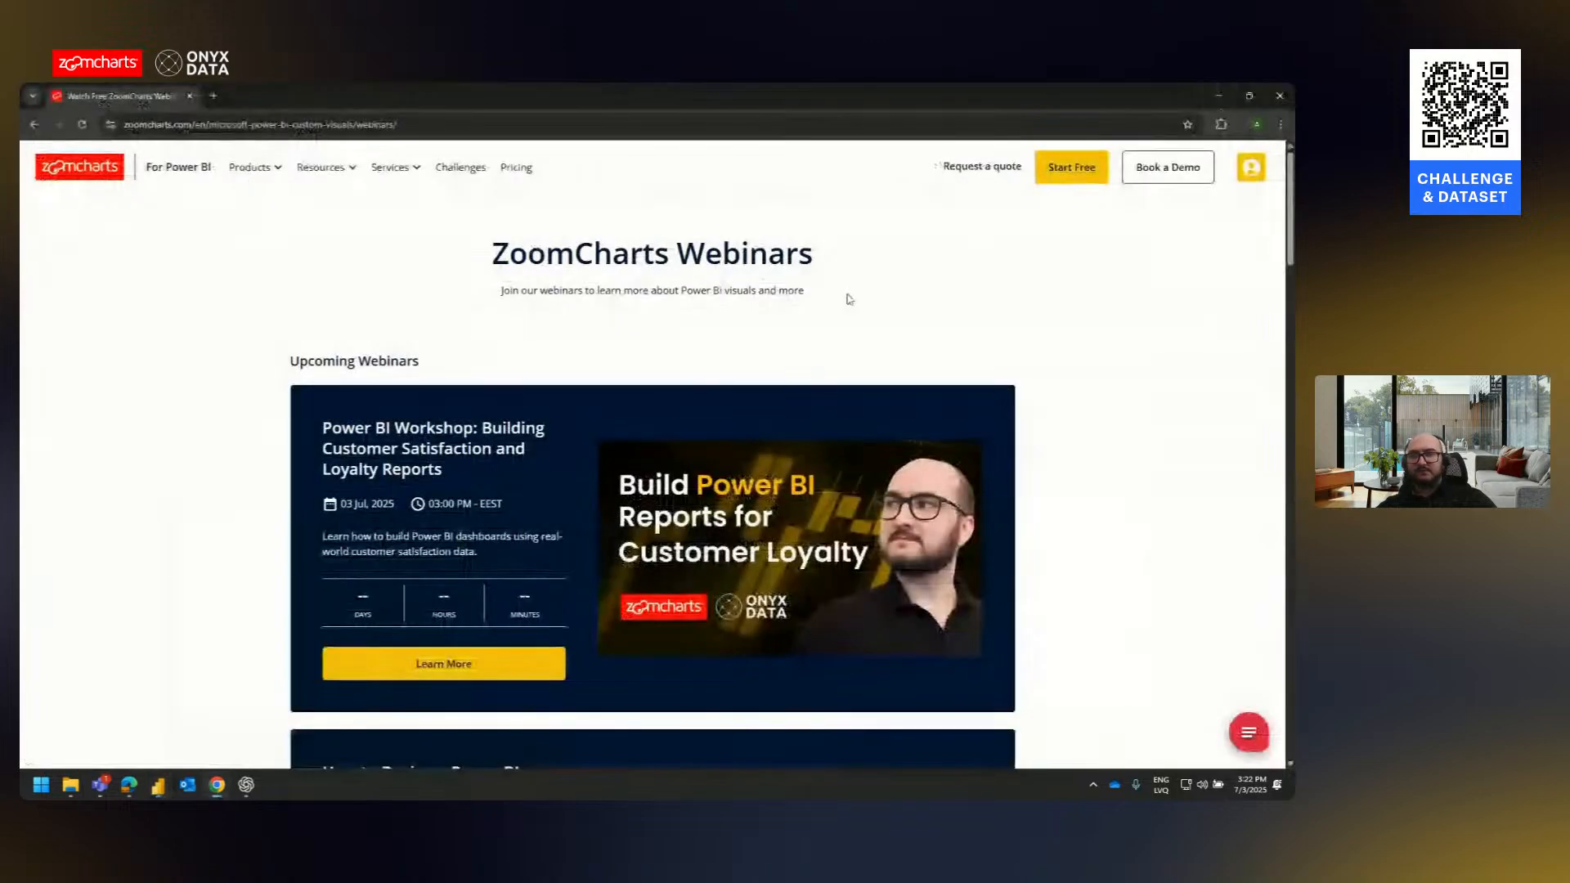
mouse_move(158, 785)
click(98, 724)
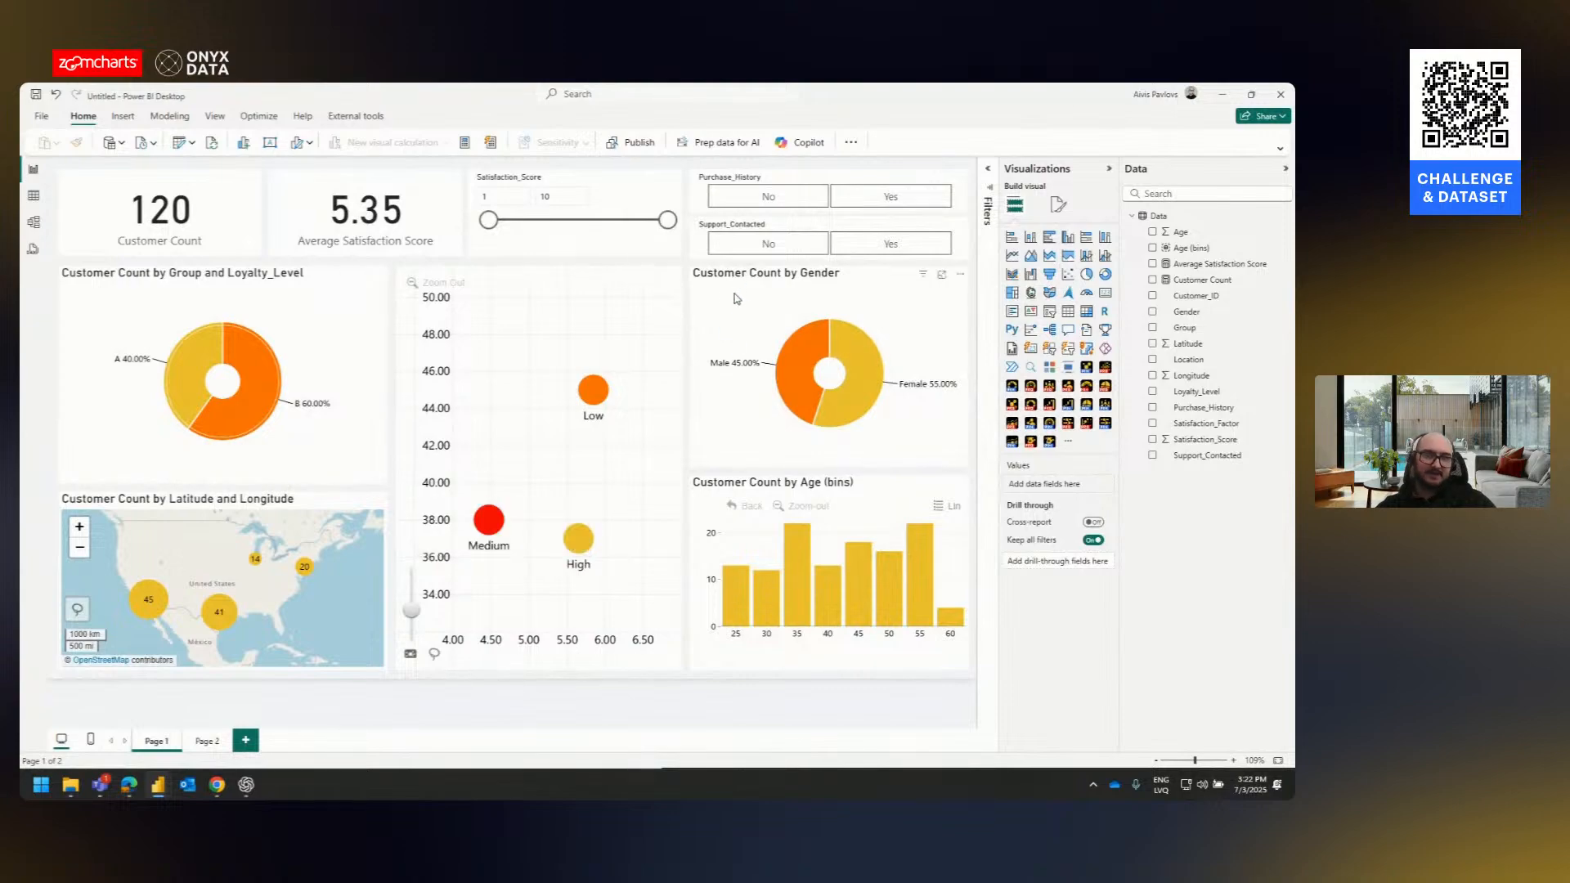
click(227, 222)
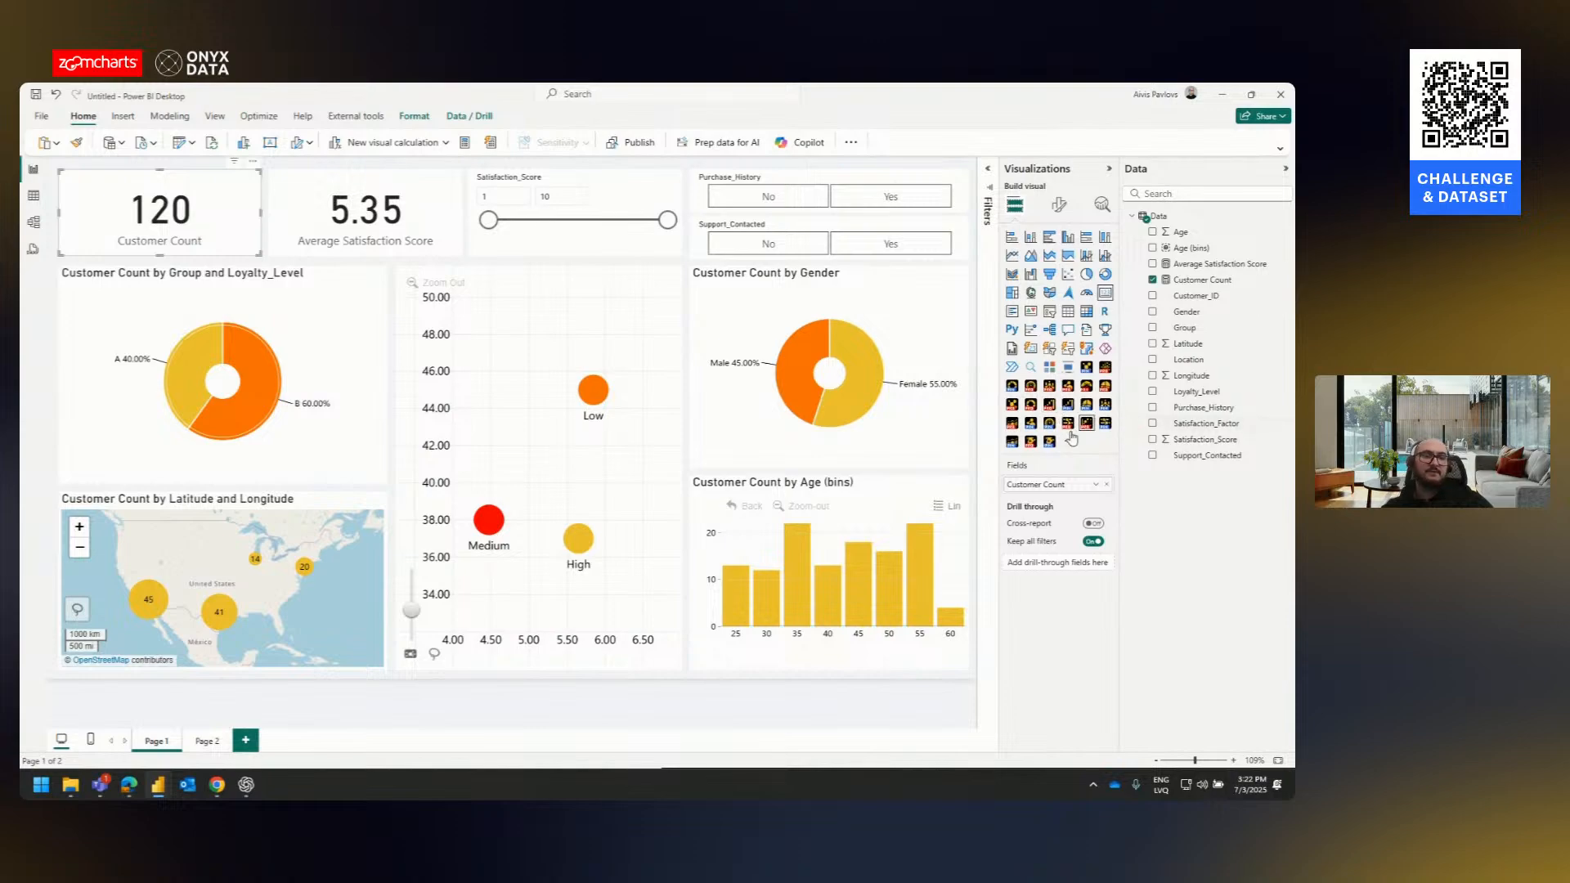
- Add a report page with a card visual showing Customer_ID as Count (Distinct), nudge the card, and review its aggregation options
click(245, 741)
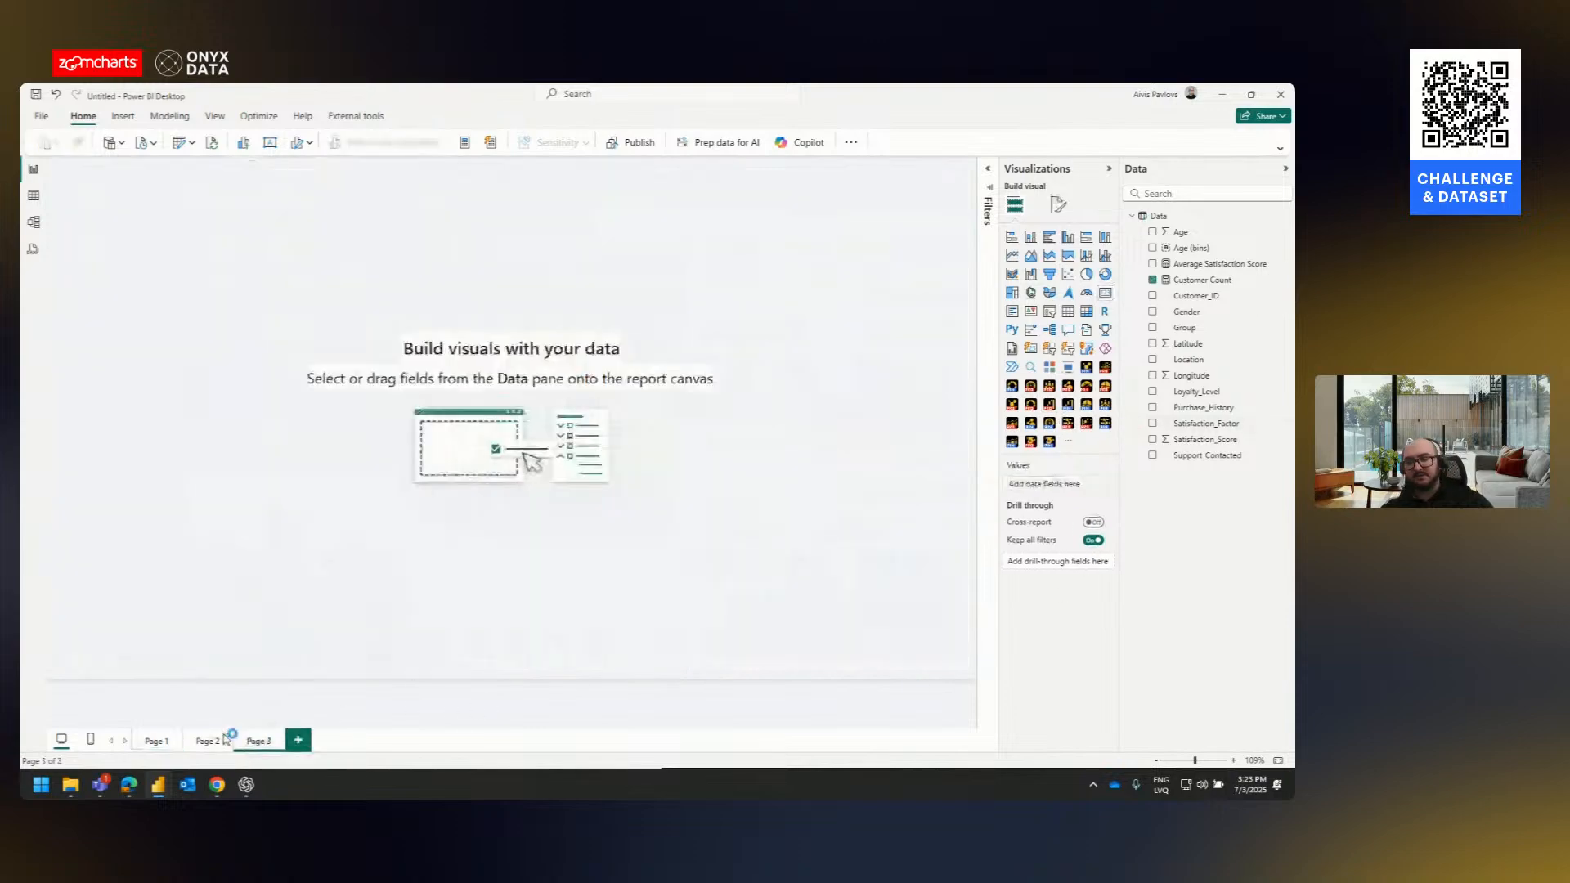
click(1104, 292)
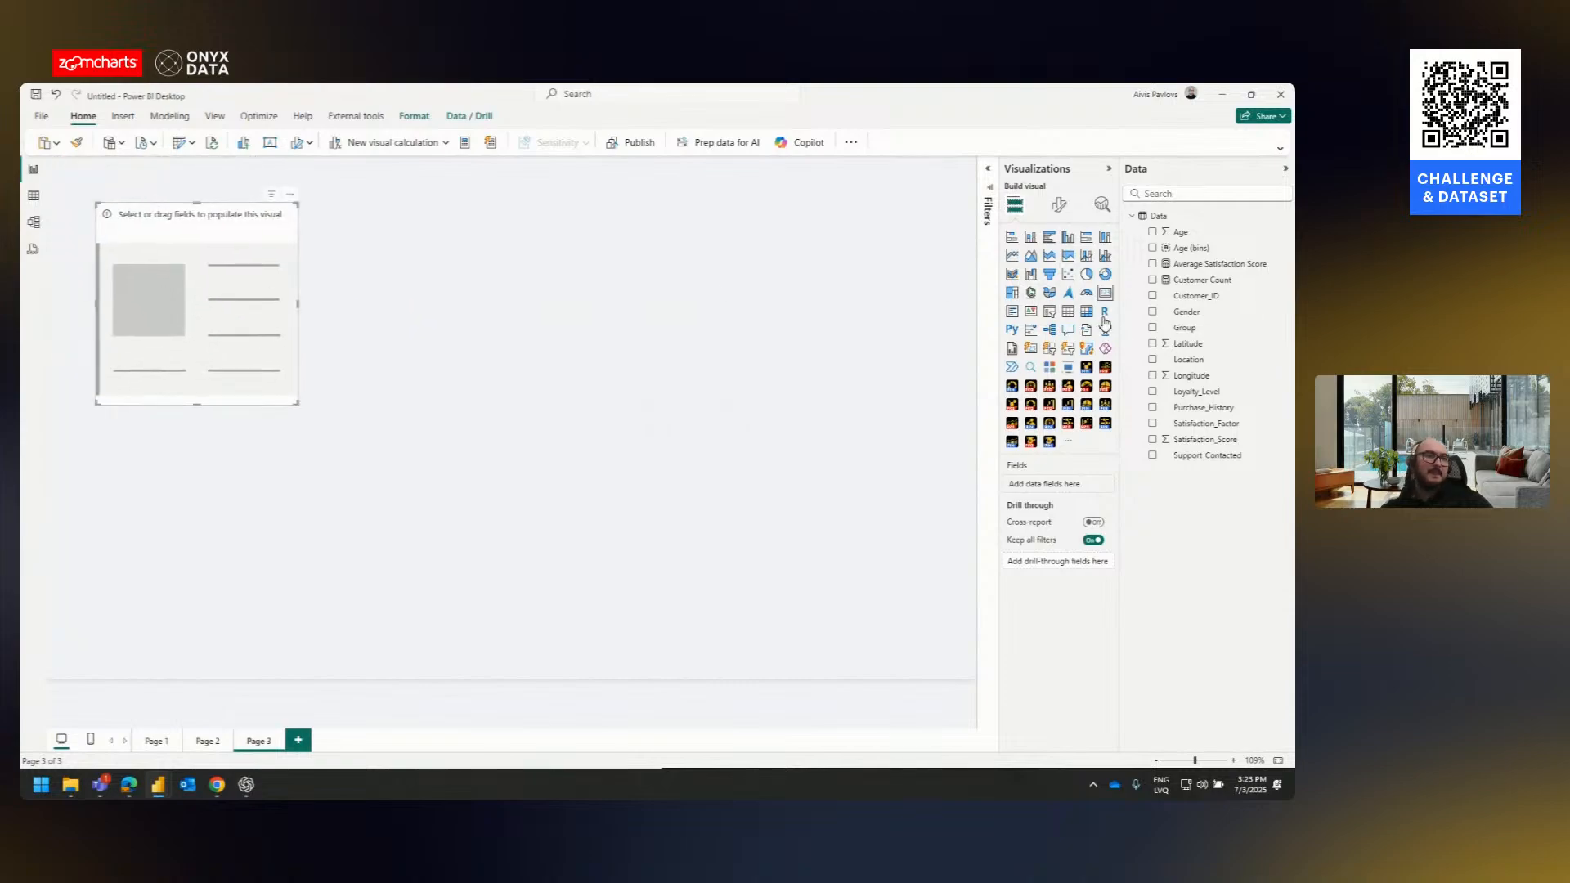
drag(1196, 296, 1045, 489)
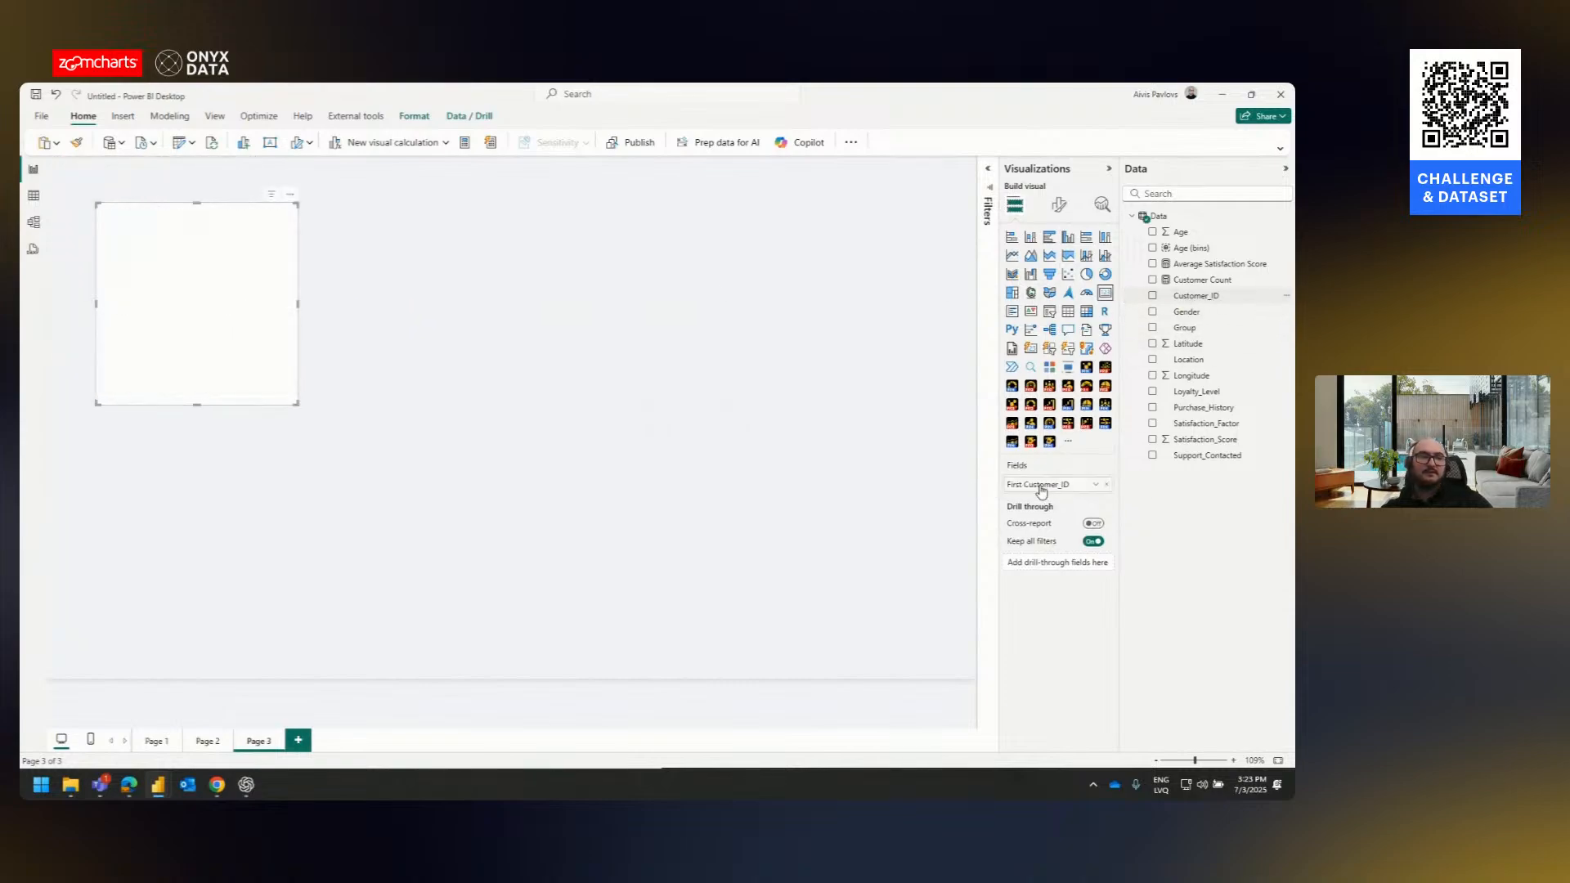
click(1093, 489)
click(1153, 557)
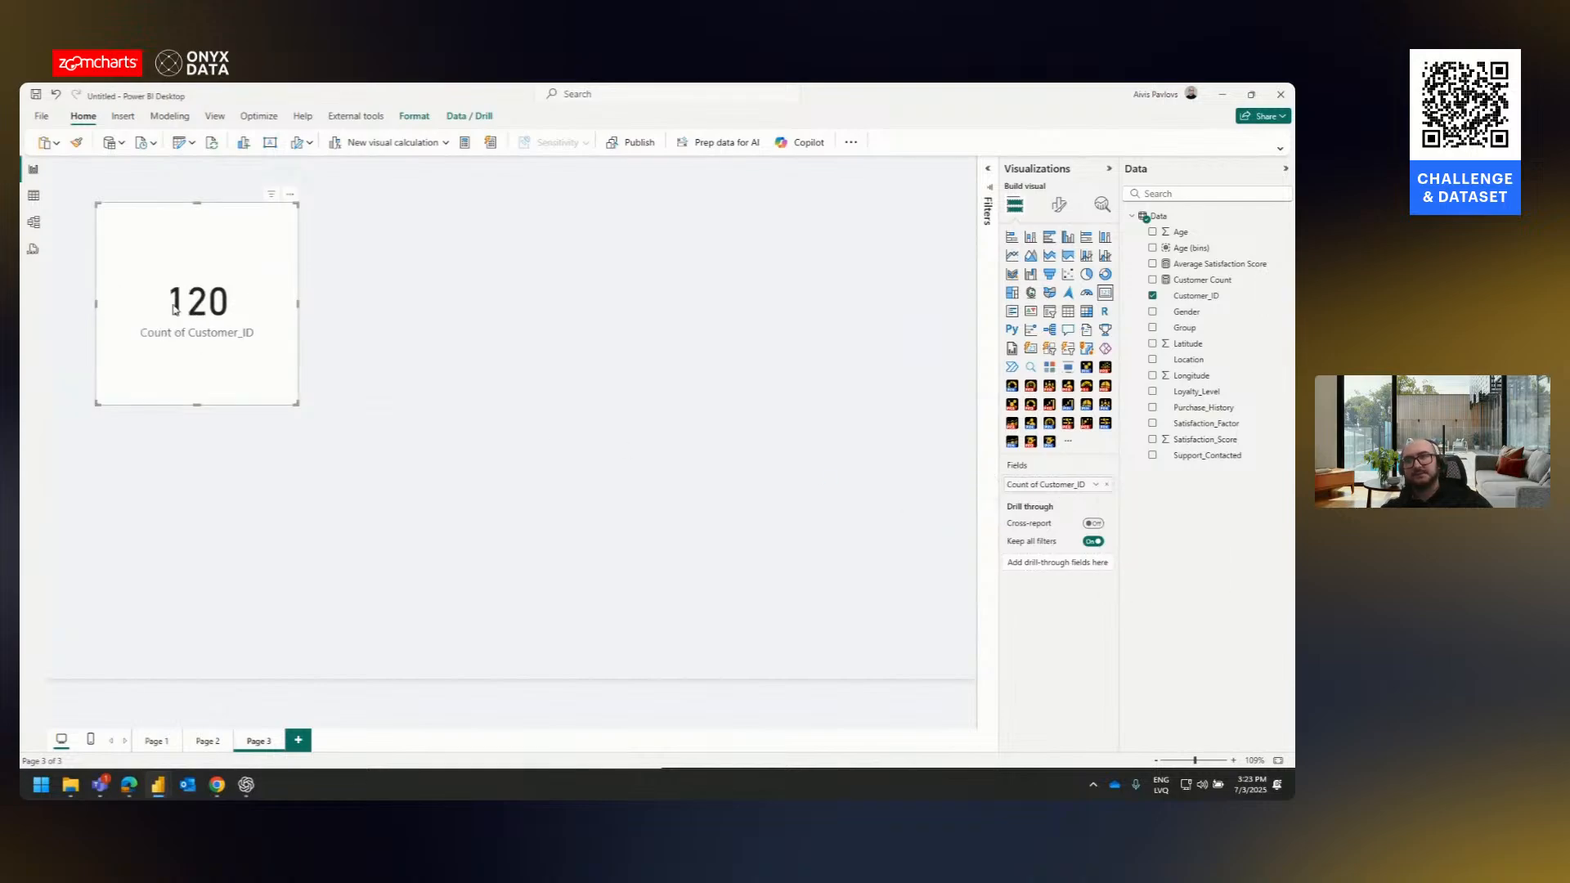
drag(172, 309, 171, 298)
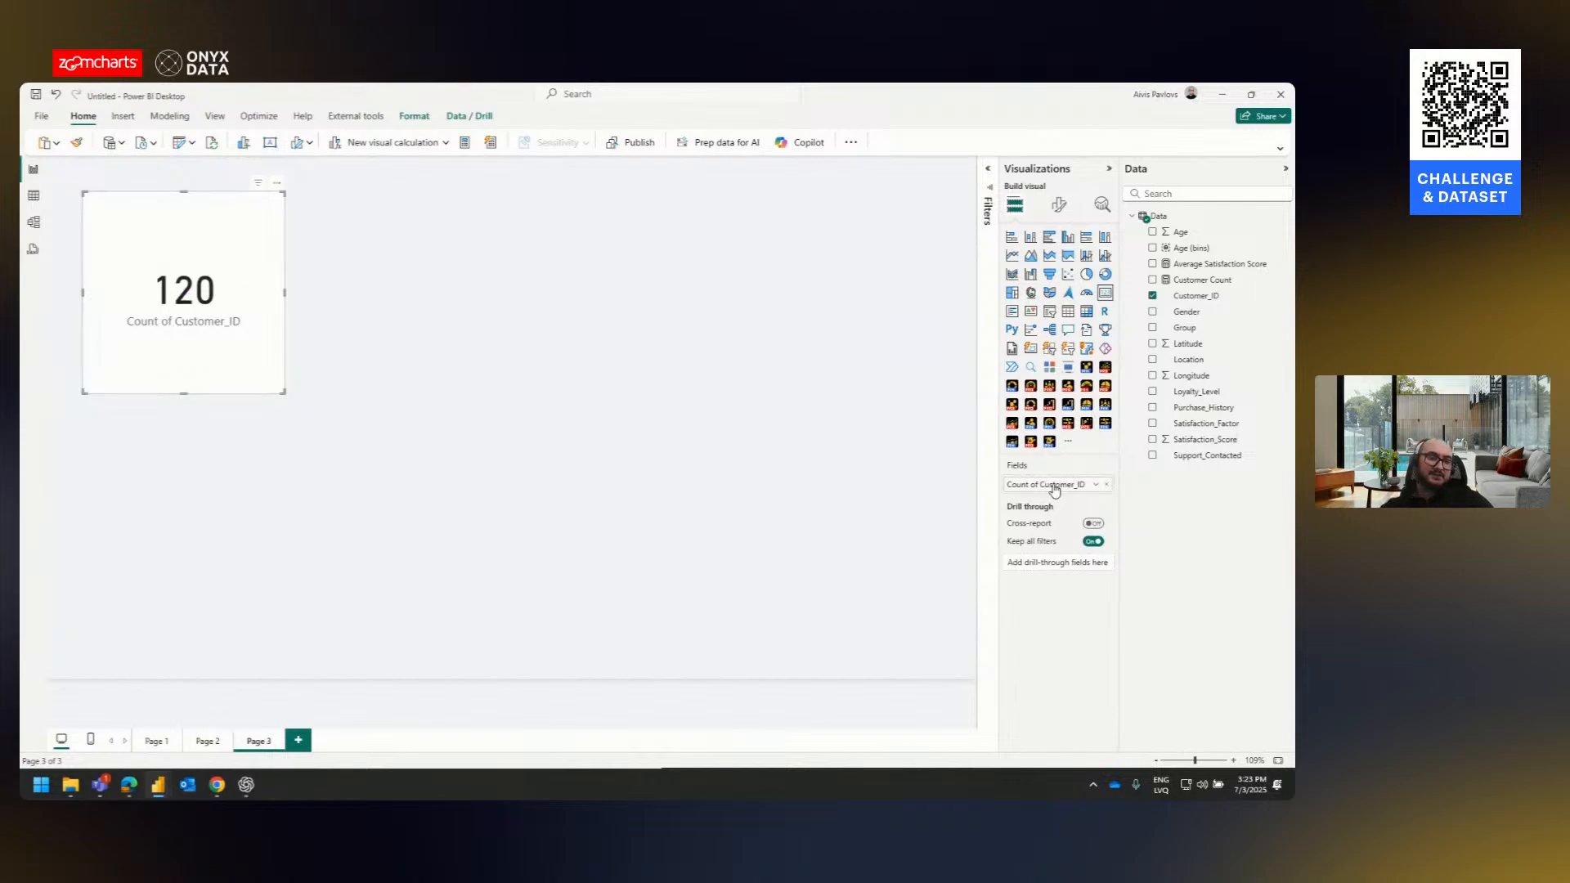
click(1097, 488)
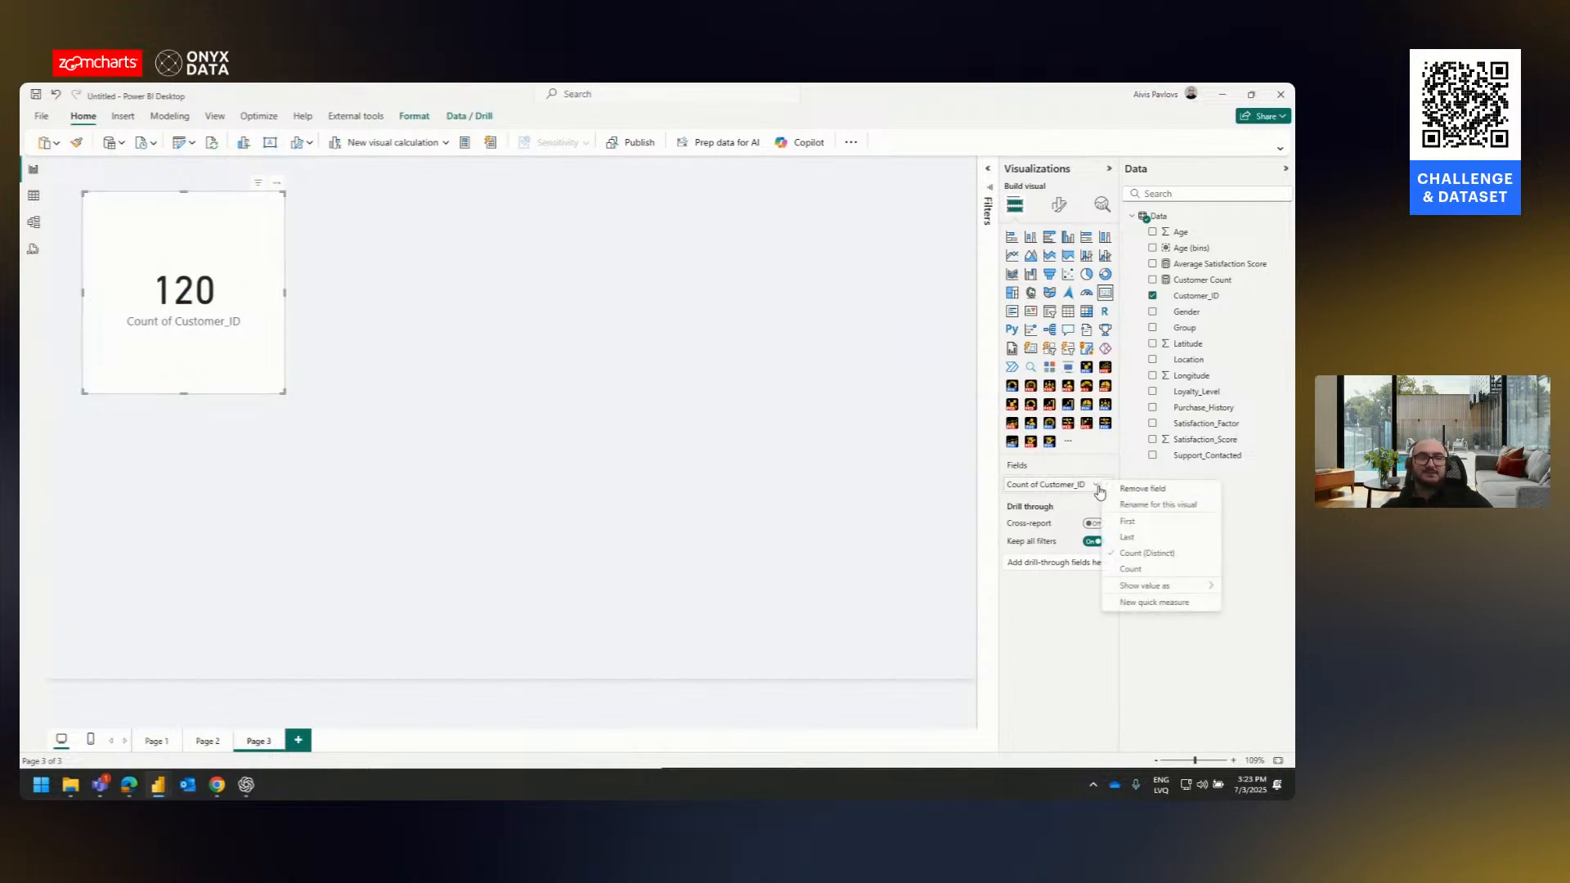
click(799, 487)
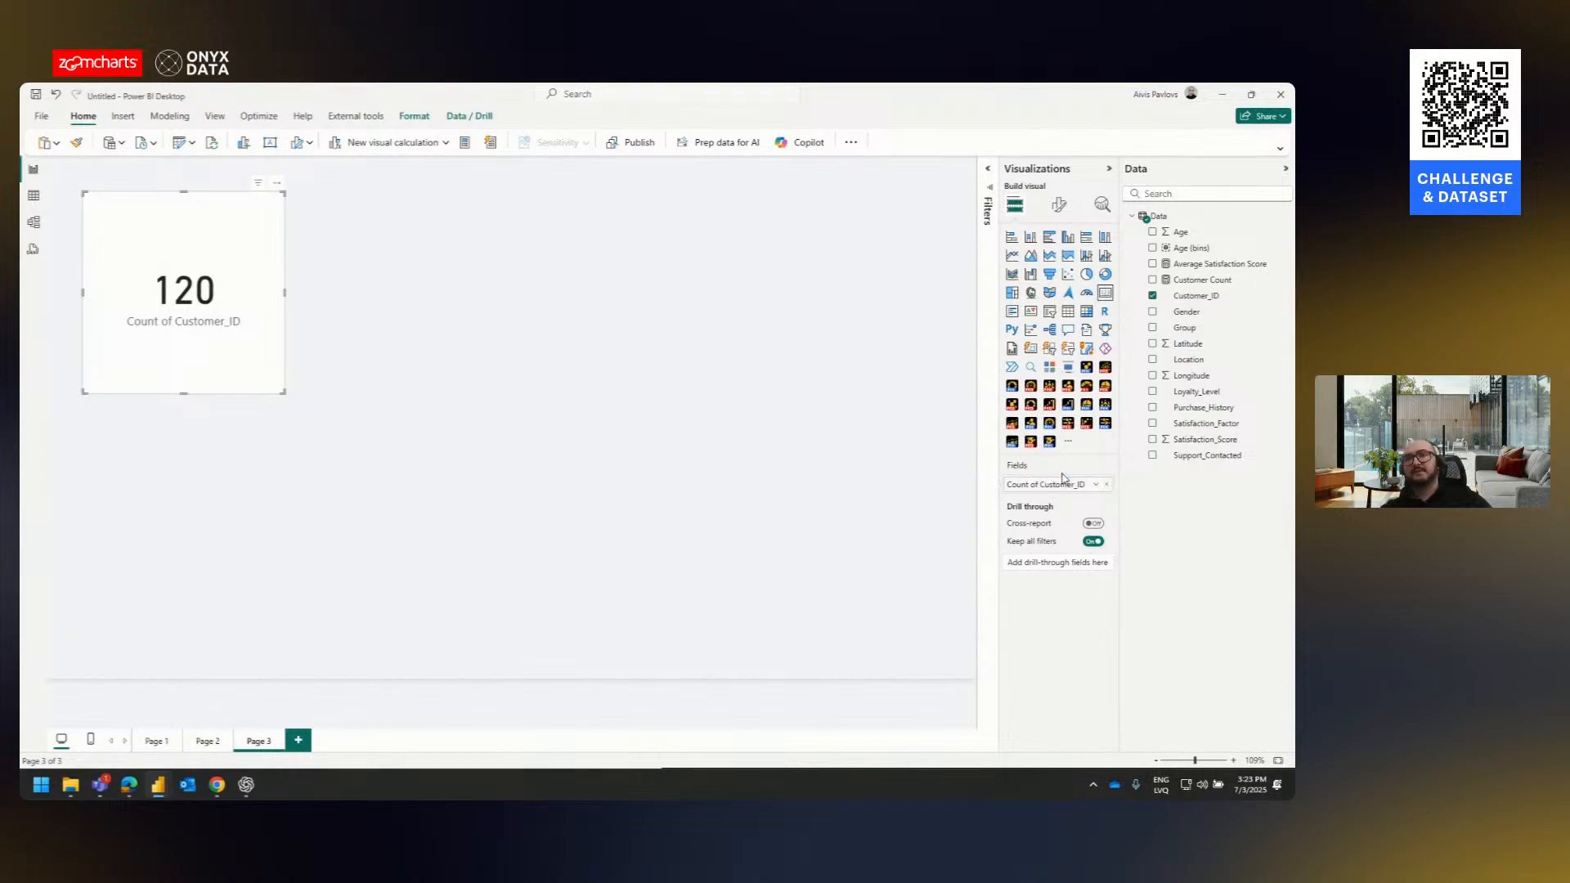
- Rewrite the Customer Count measure as DISTINCTCOUNT(Data[Customer_ID]) and use it as the card's field in place of Customer_ID
click(1200, 280)
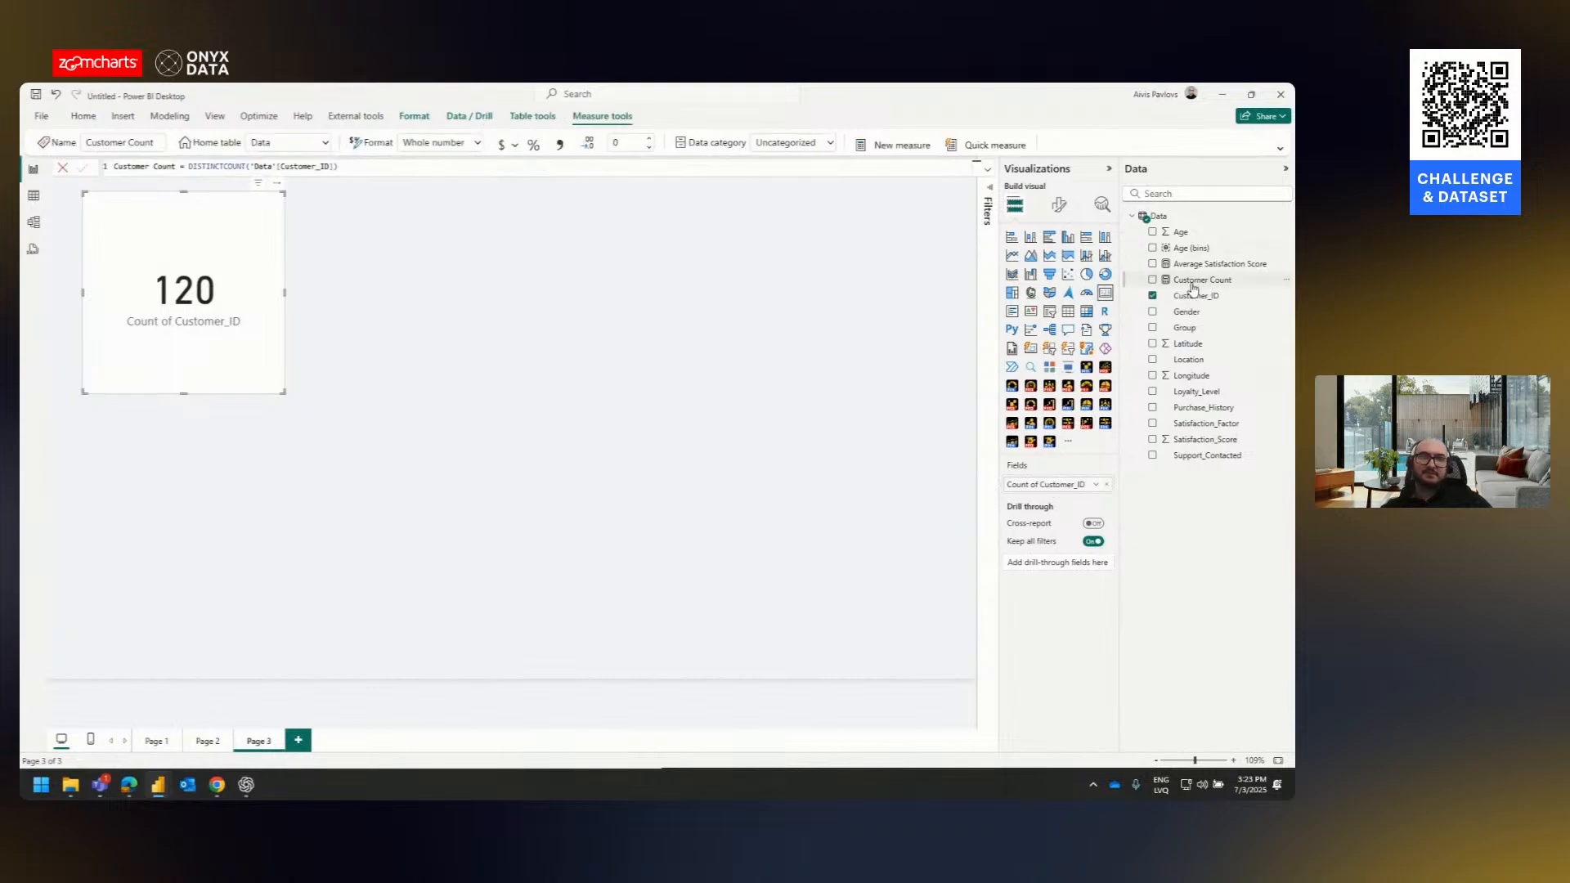
scroll(473, 174, up, 5)
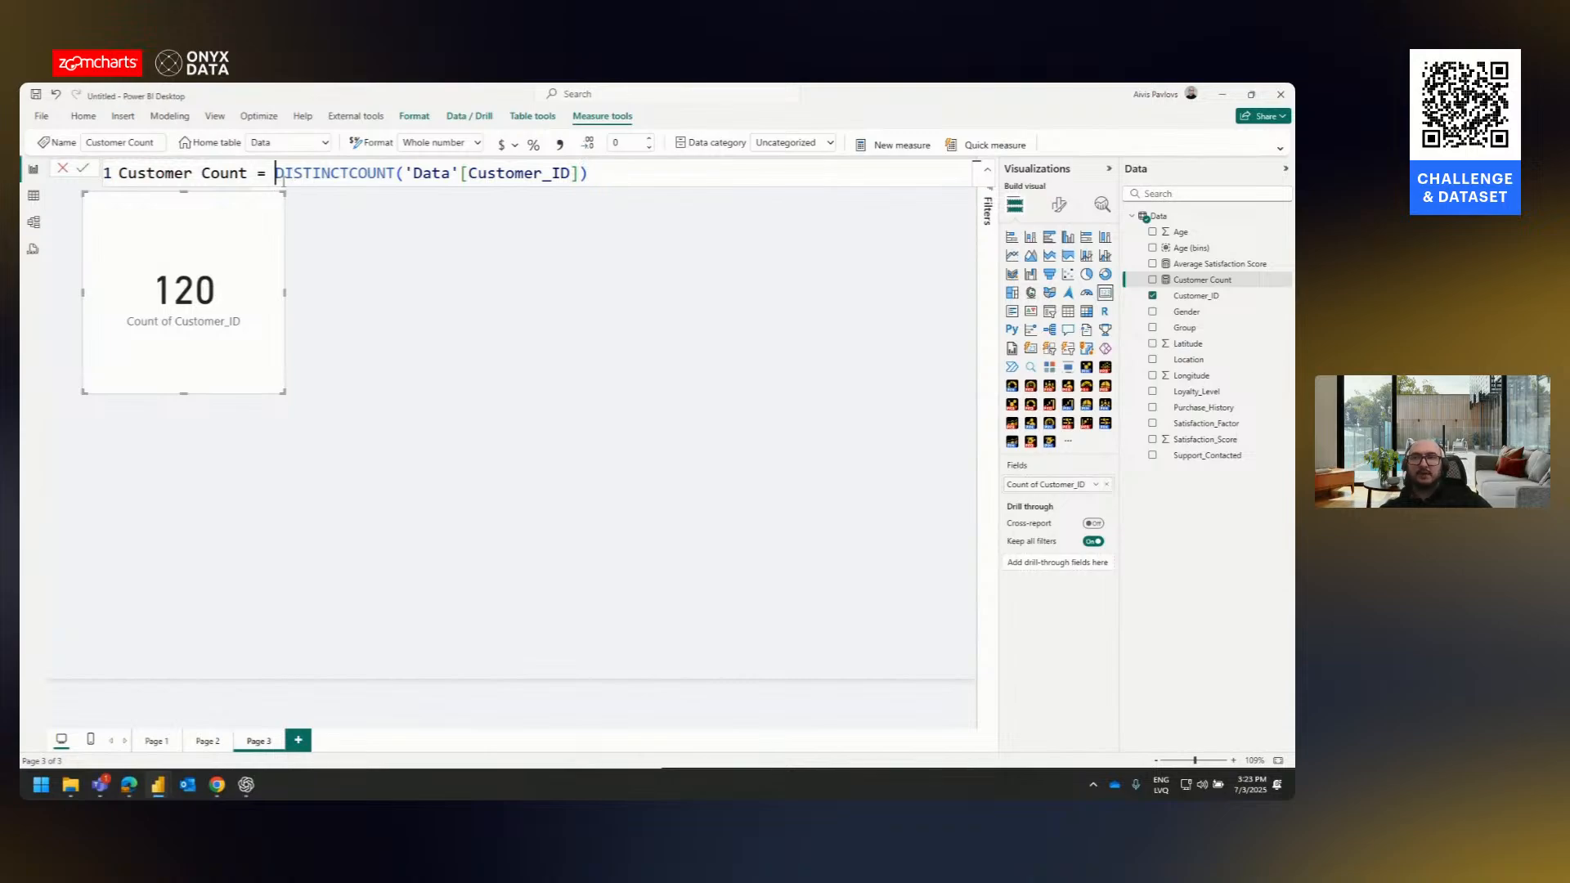
drag(281, 179, 740, 233)
text(dis)
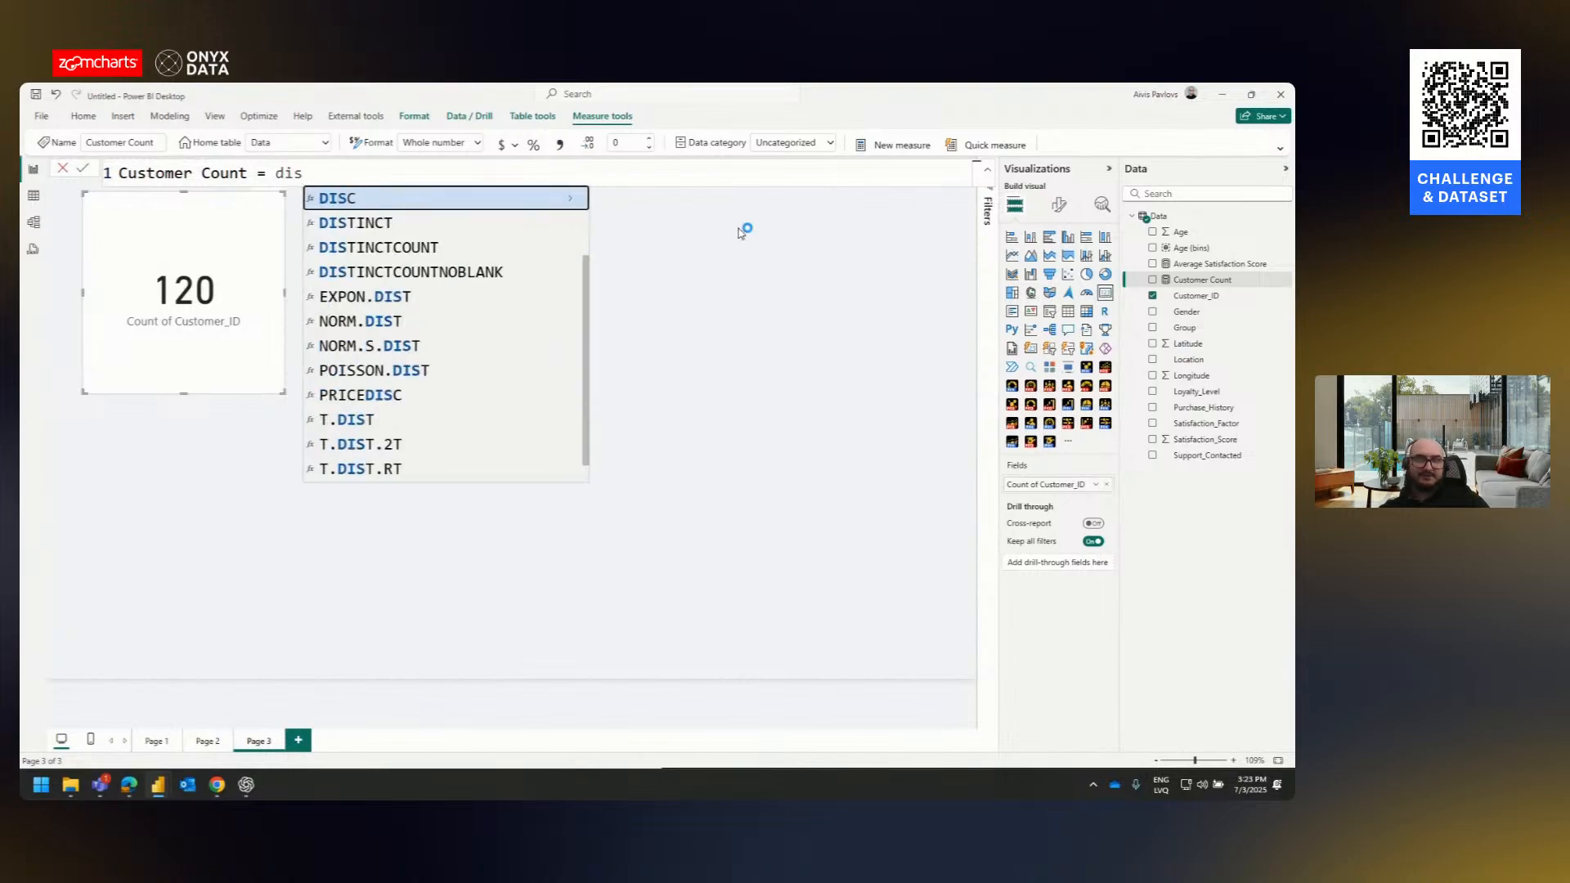
double_click(414, 249)
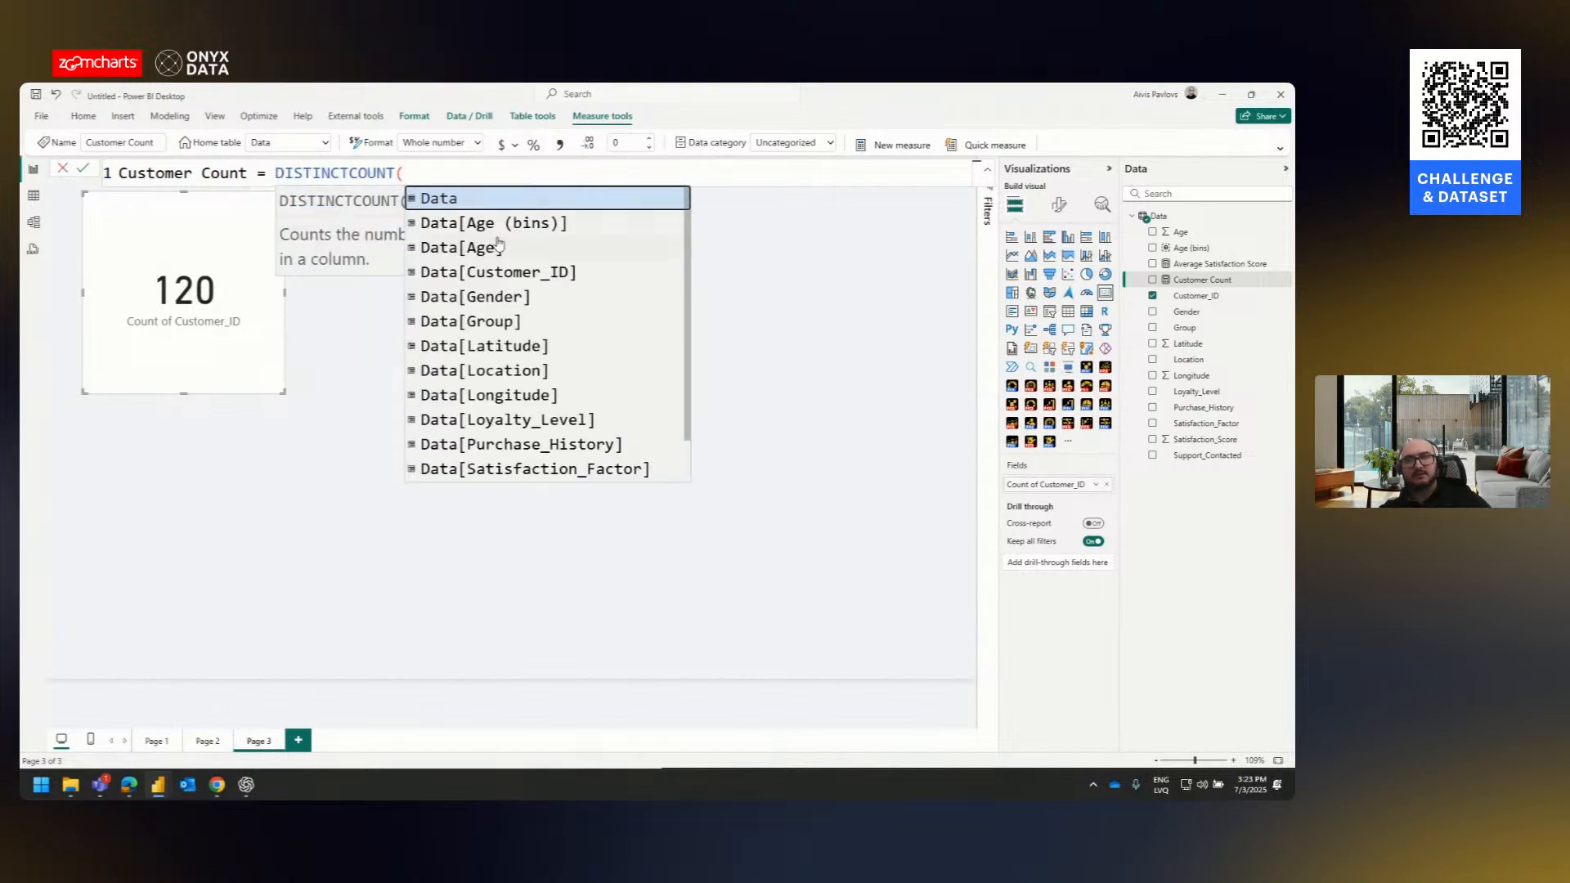
double_click(501, 275)
text(_)
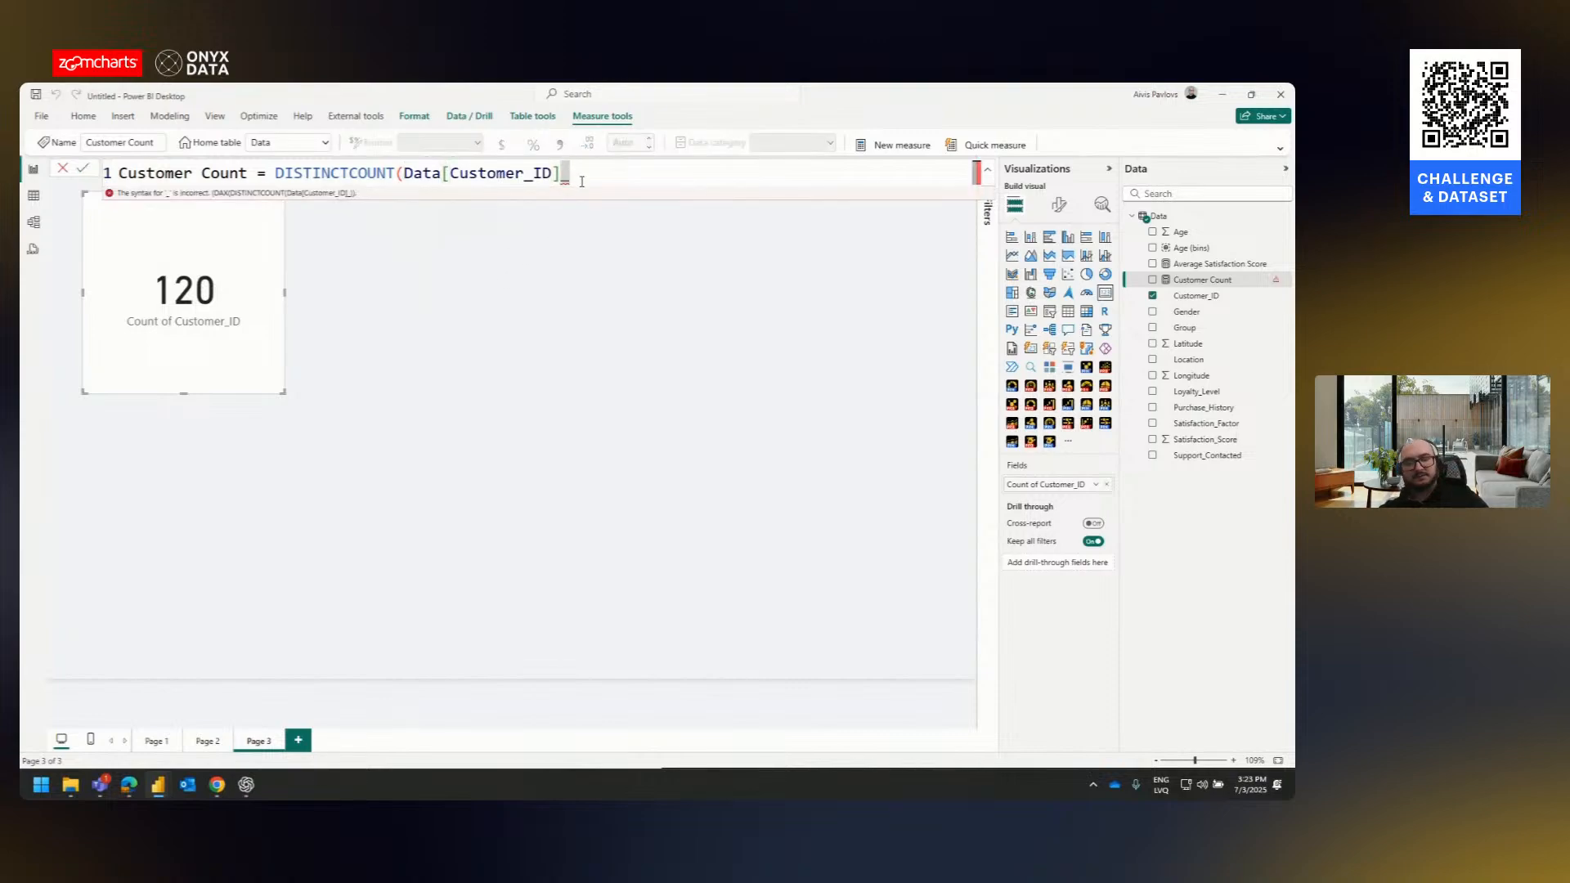
key(BackSpace)
text())
key(Return)
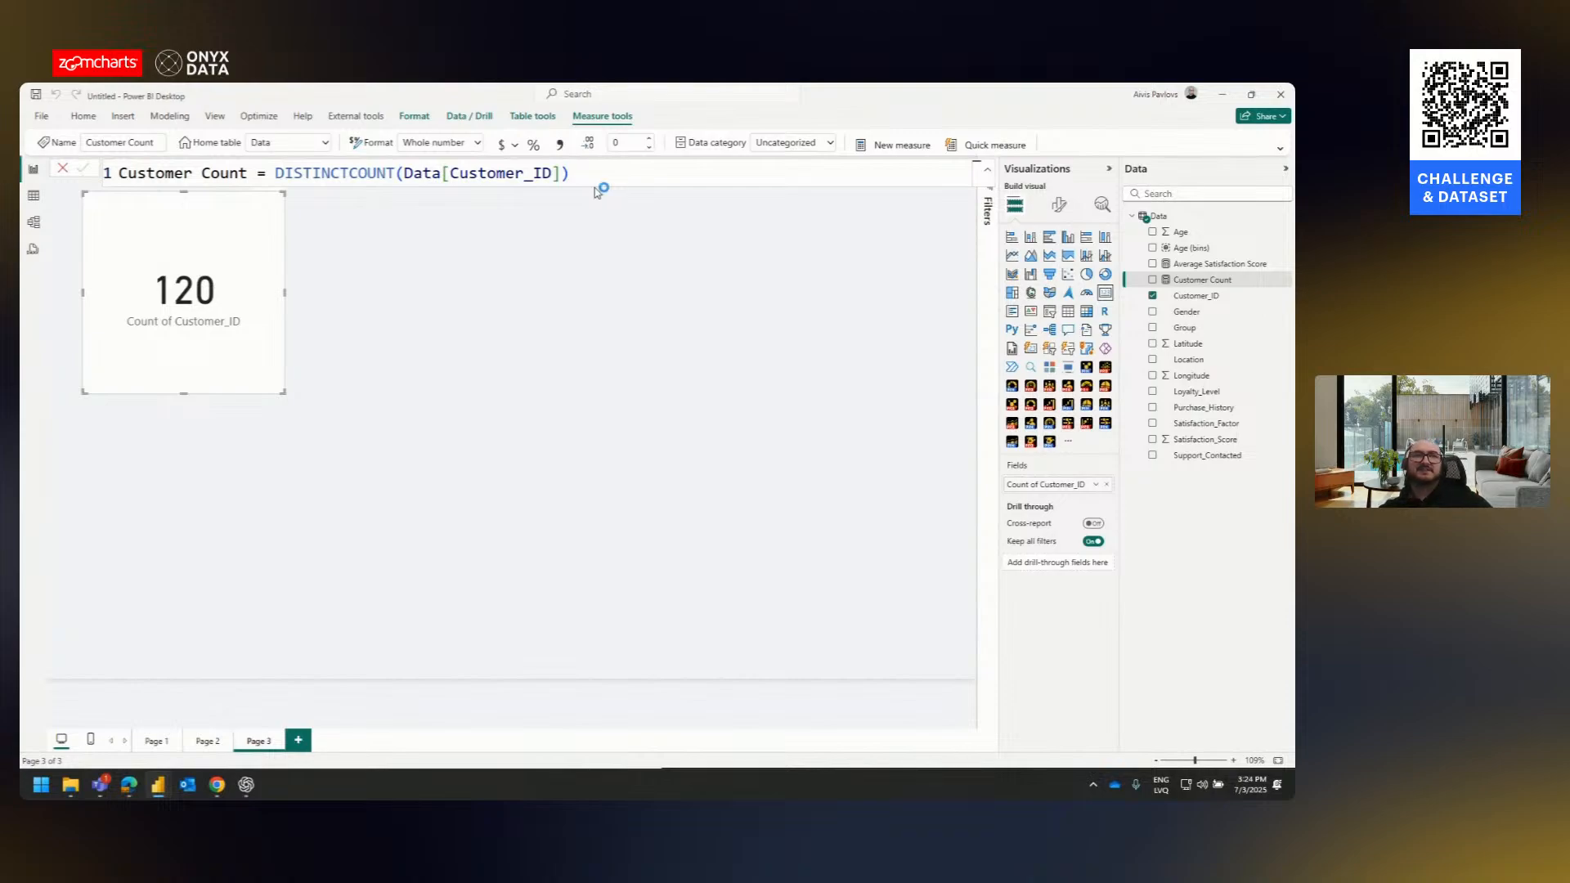
drag(1201, 282, 1034, 487)
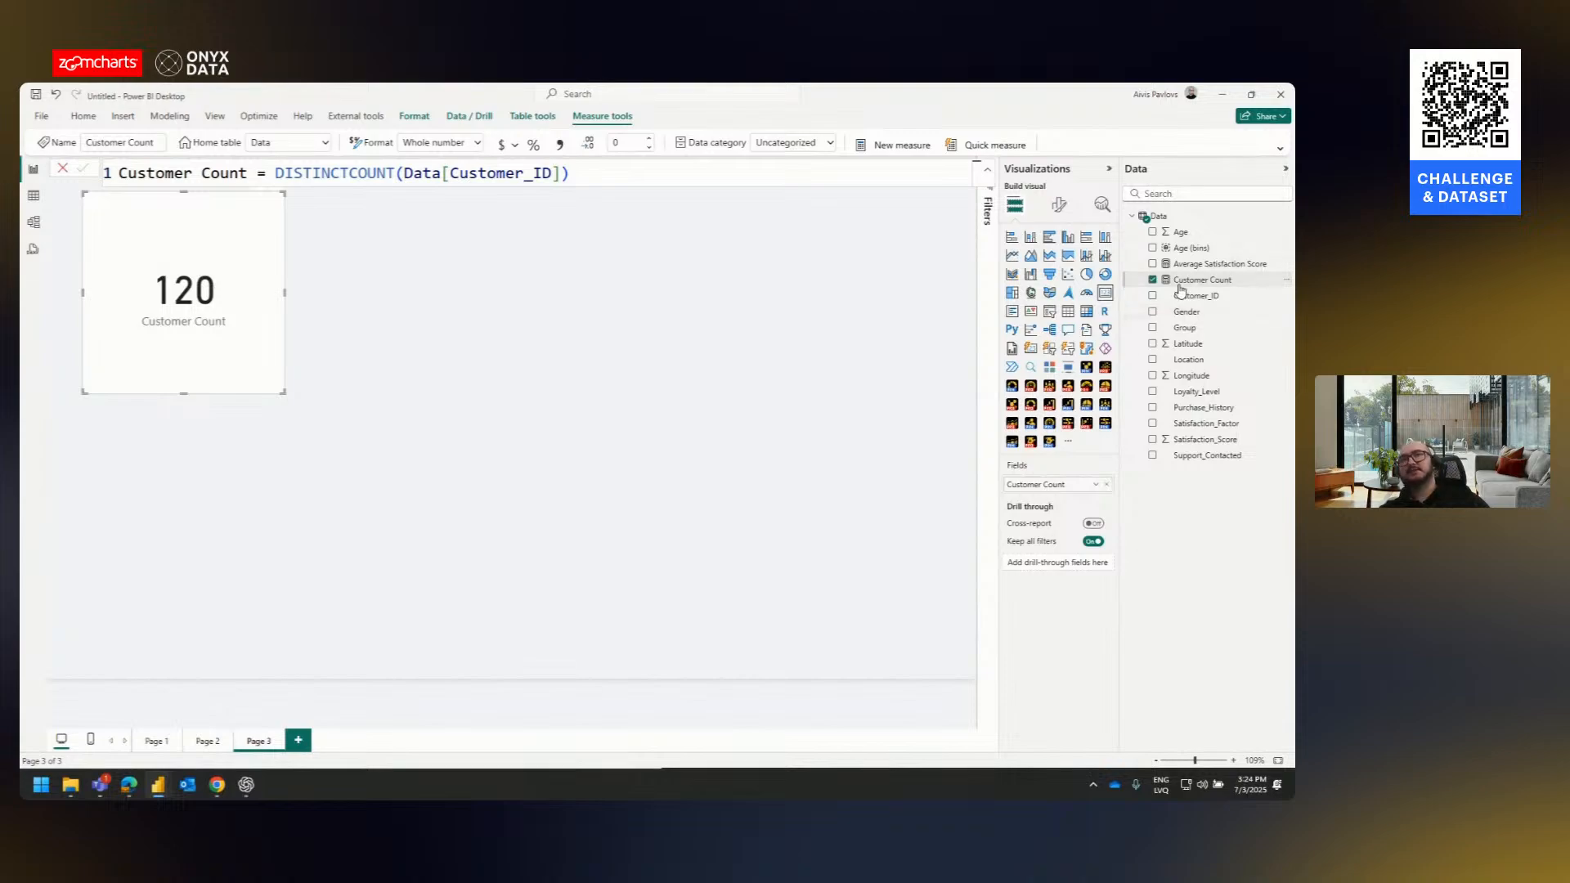
click(855, 321)
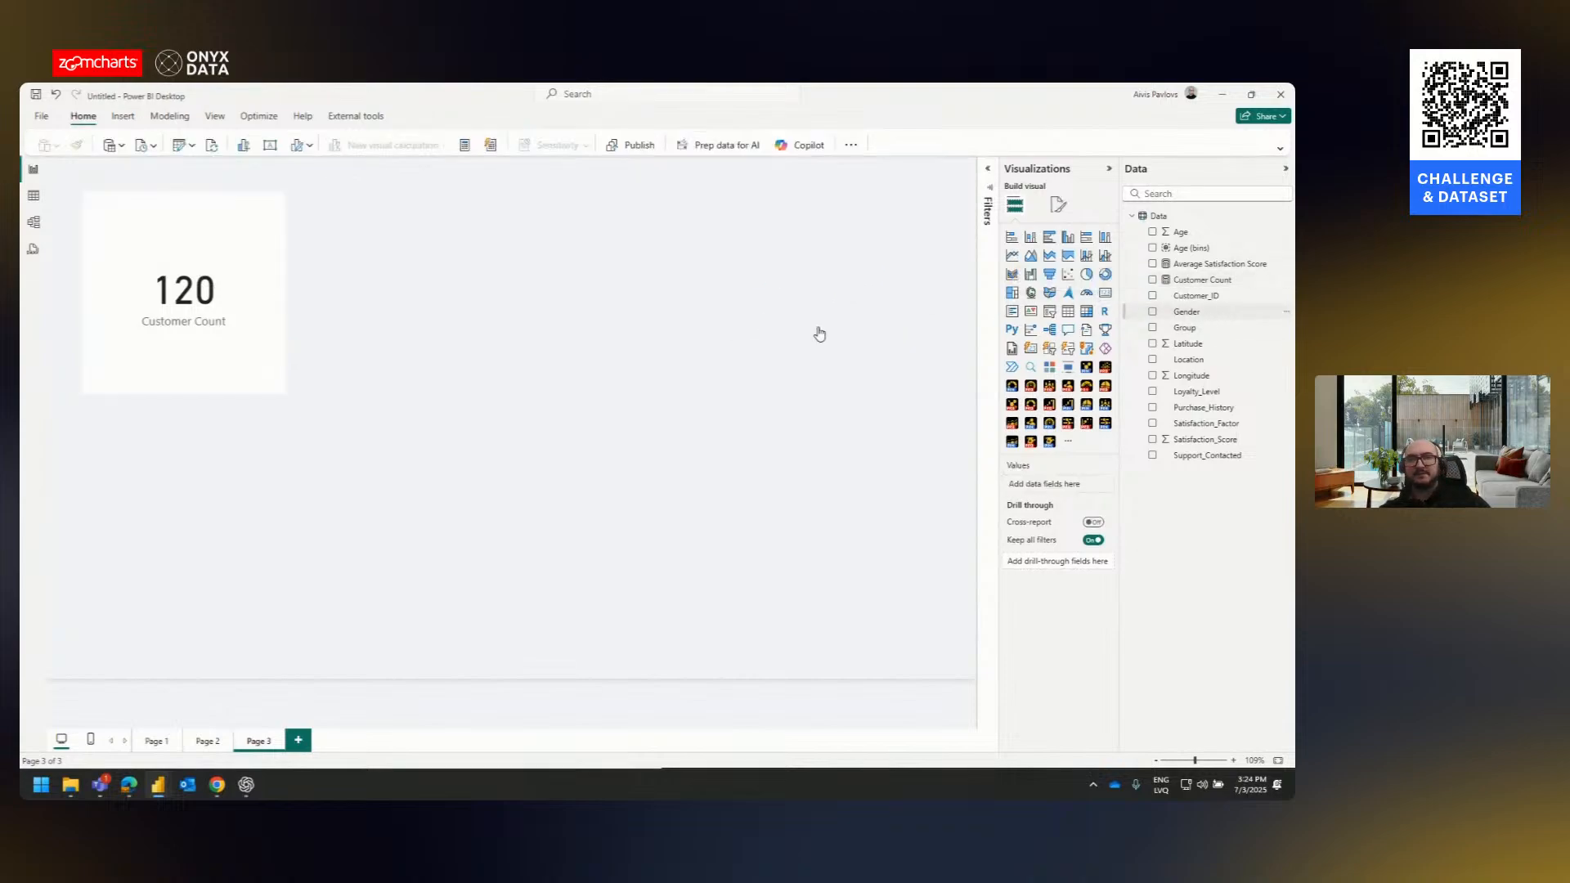
- Test the Customer Count card with a temporary Gender table by filtering on Female and Male, and delete the table
drag(819, 334, 820, 334)
click(738, 224)
click(741, 237)
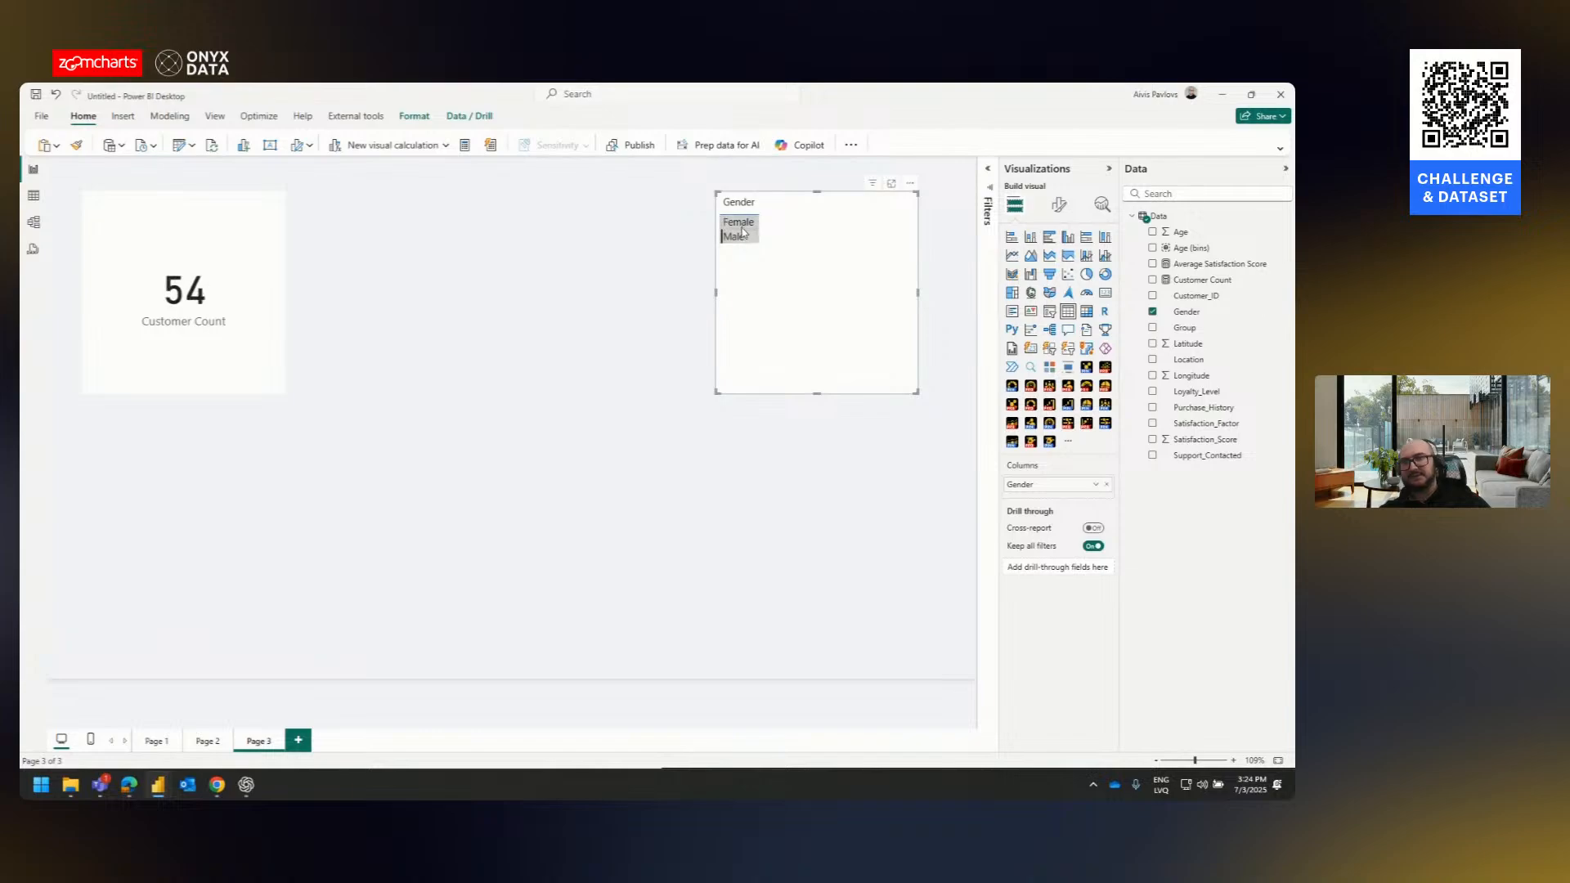
click(740, 223)
click(741, 236)
click(740, 223)
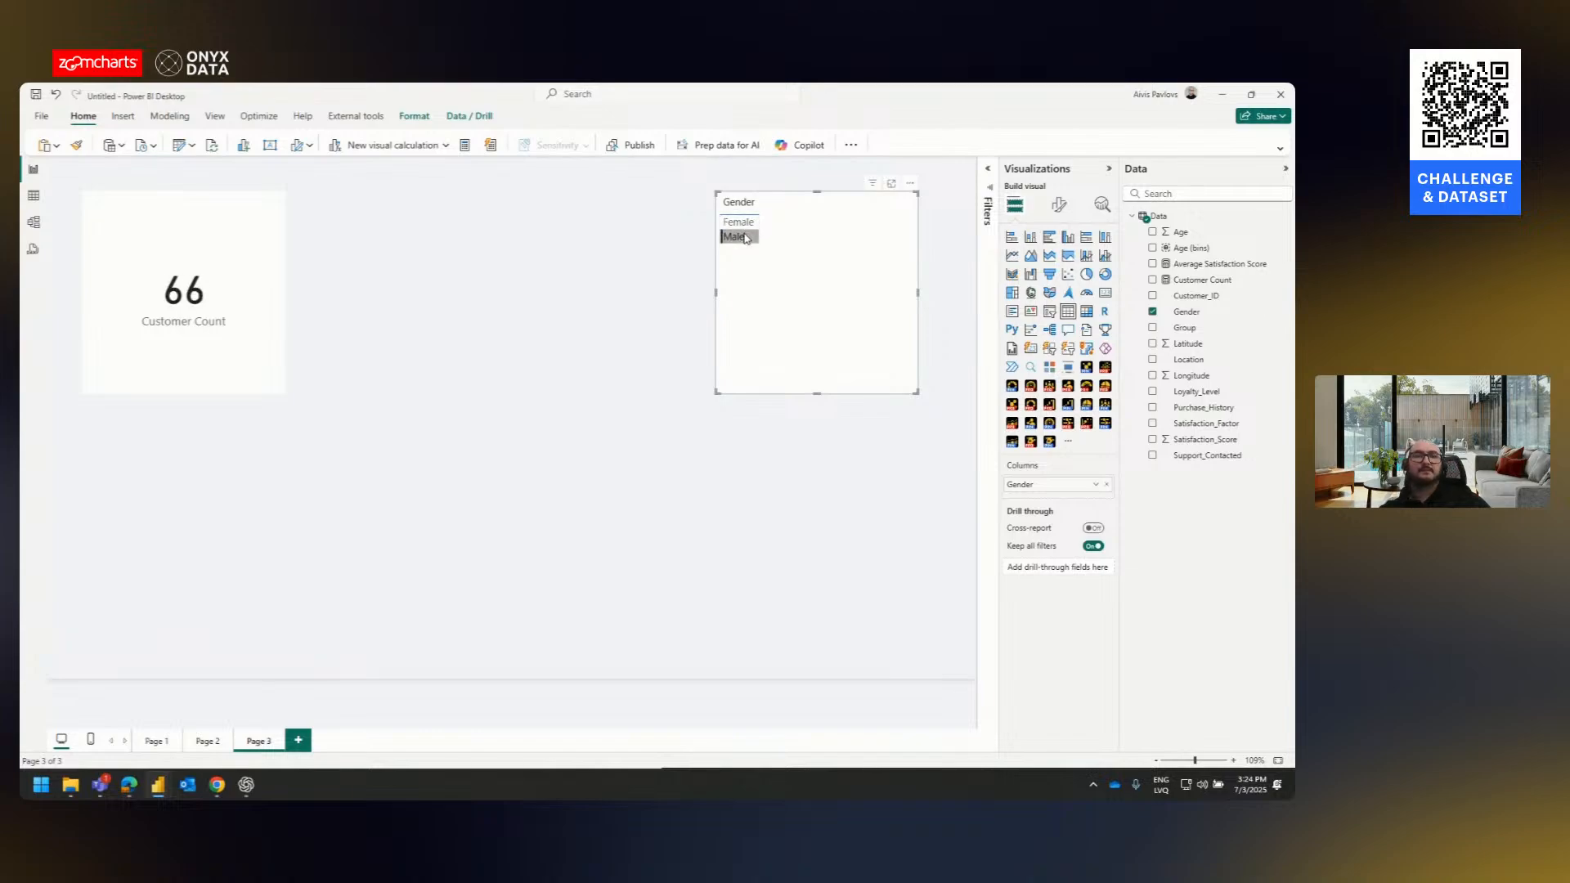
click(745, 238)
key(Delete)
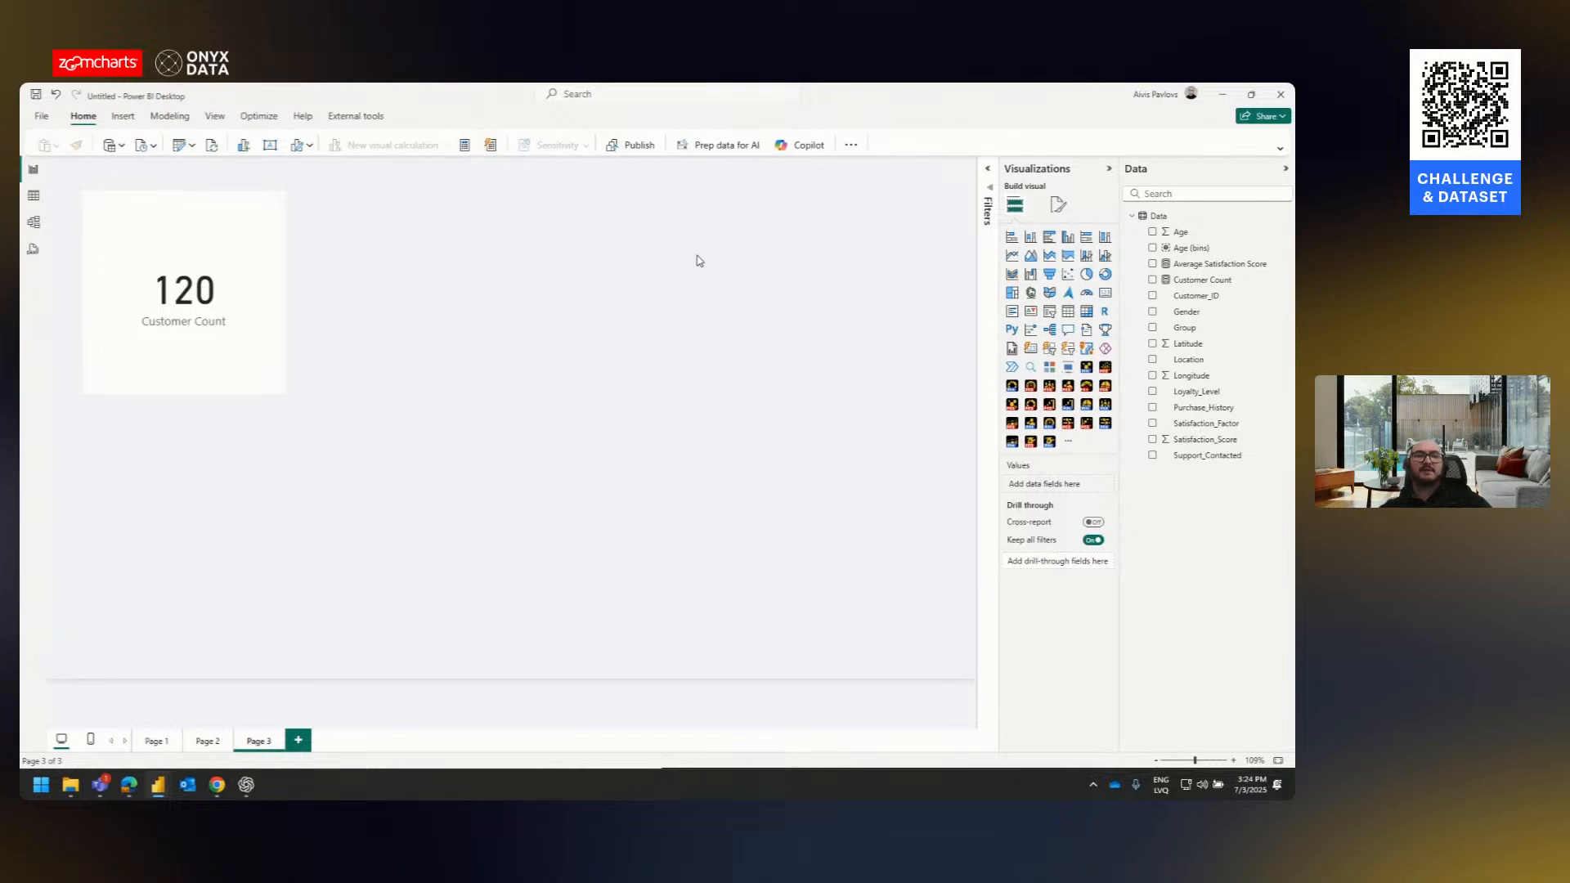
- Compare the card's field options for the Customer Count measure with those for the Customer_ID column, and remove the Customer_ID field
click(230, 265)
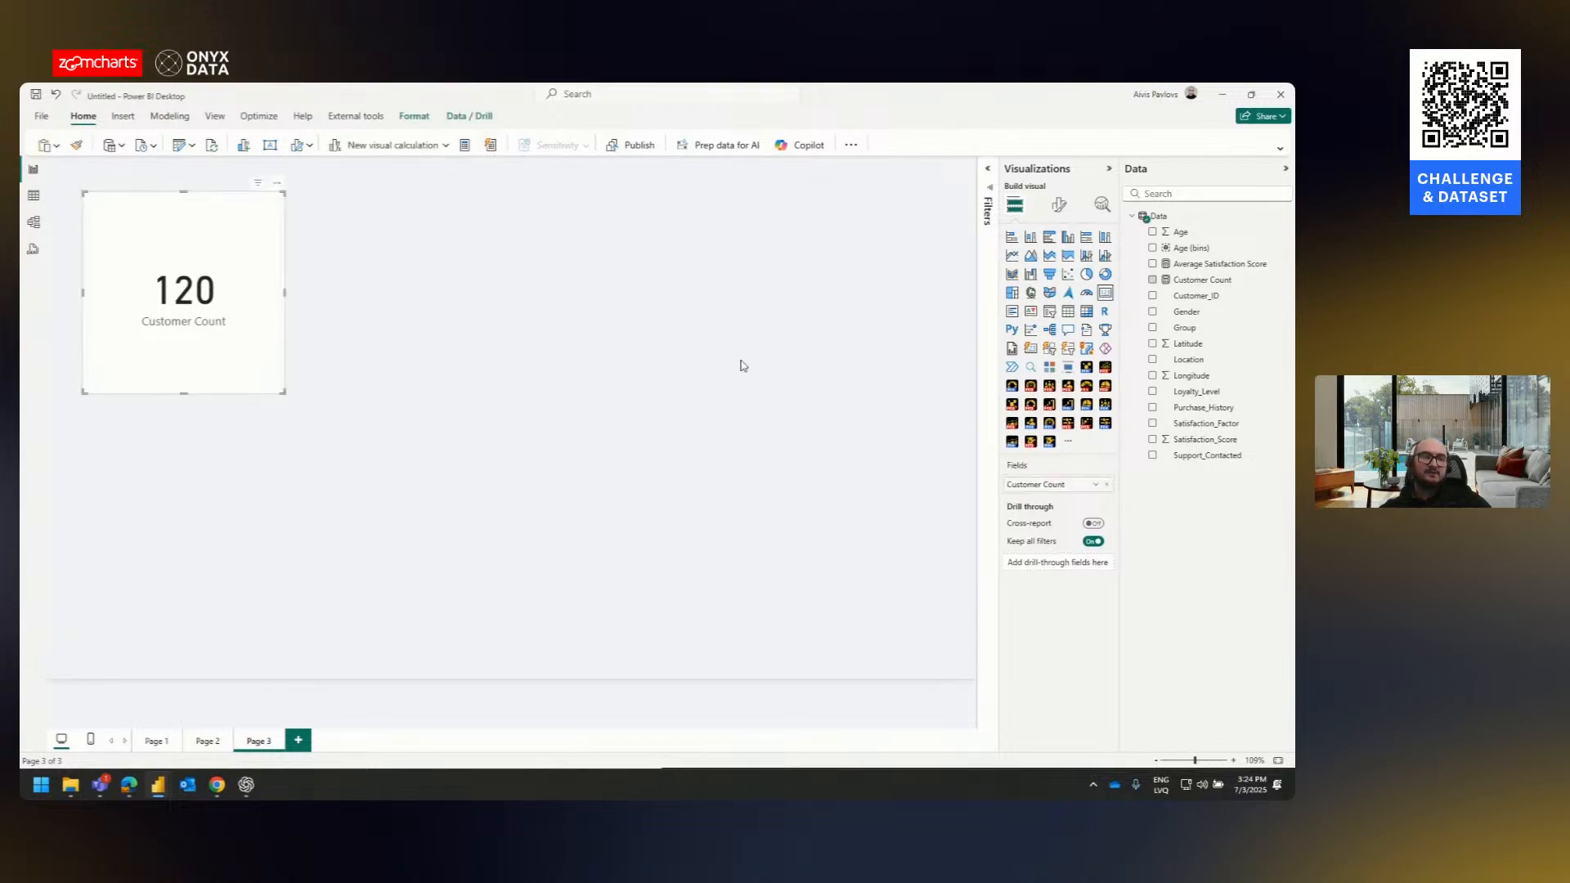
click(1096, 485)
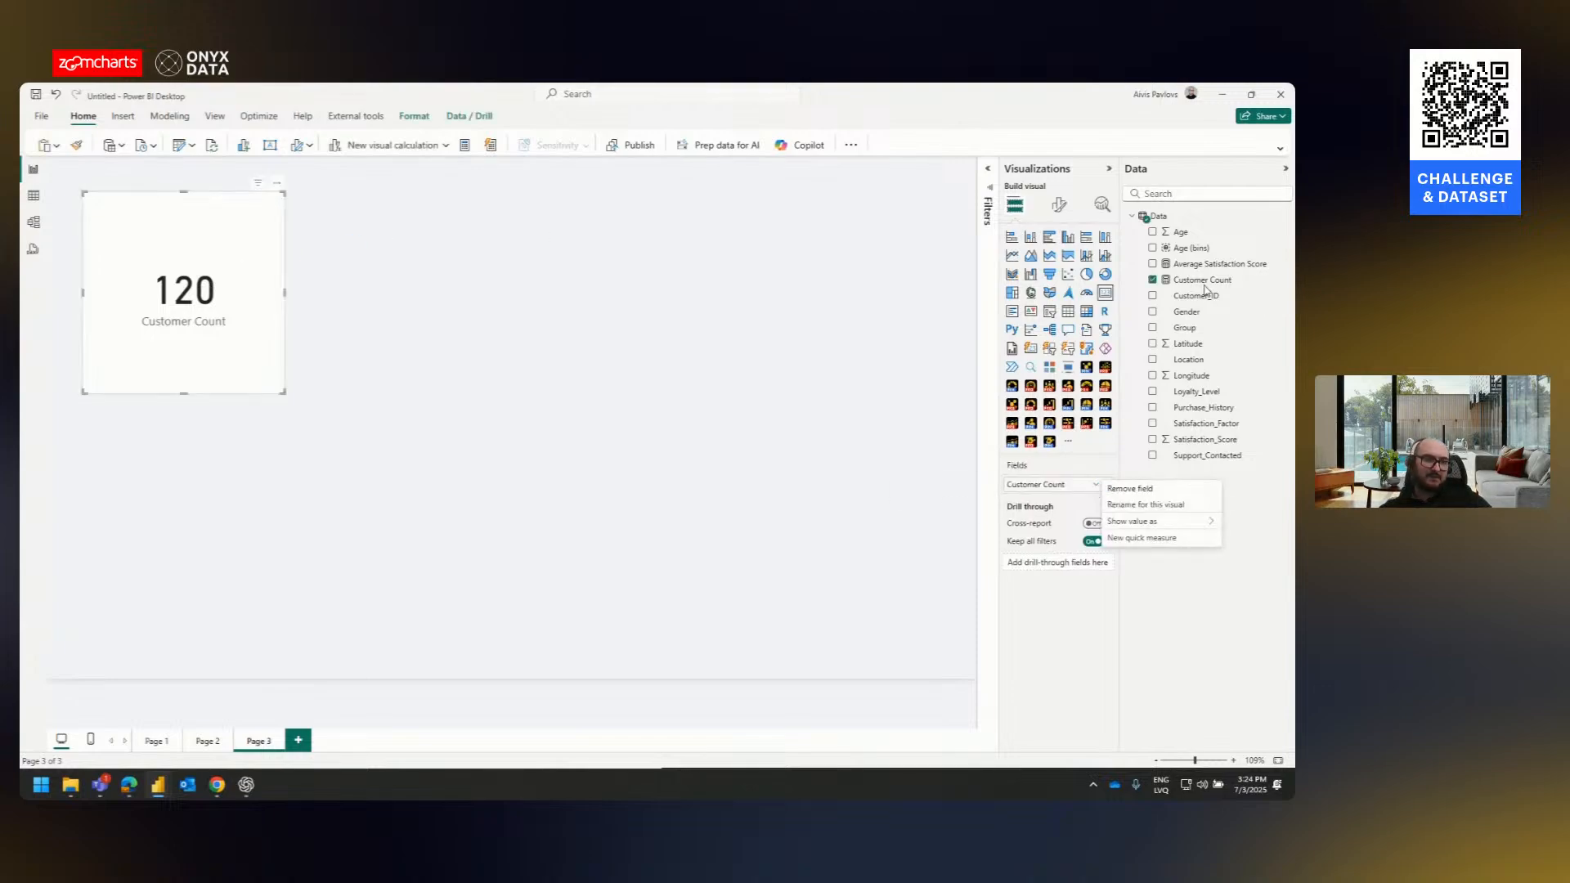
drag(1205, 293, 1090, 497)
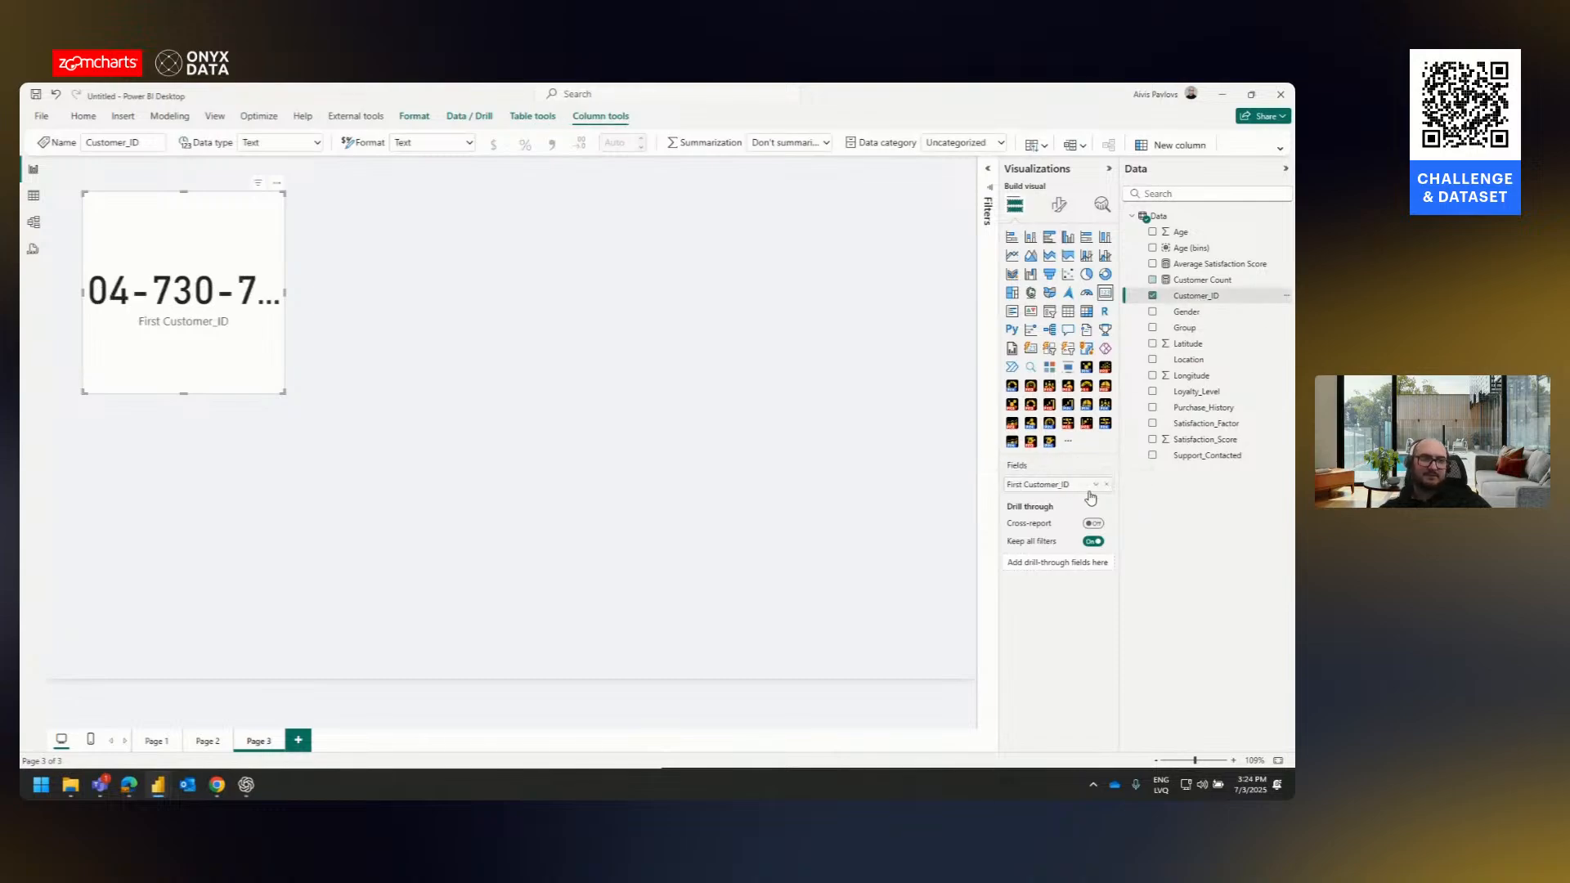
click(1095, 488)
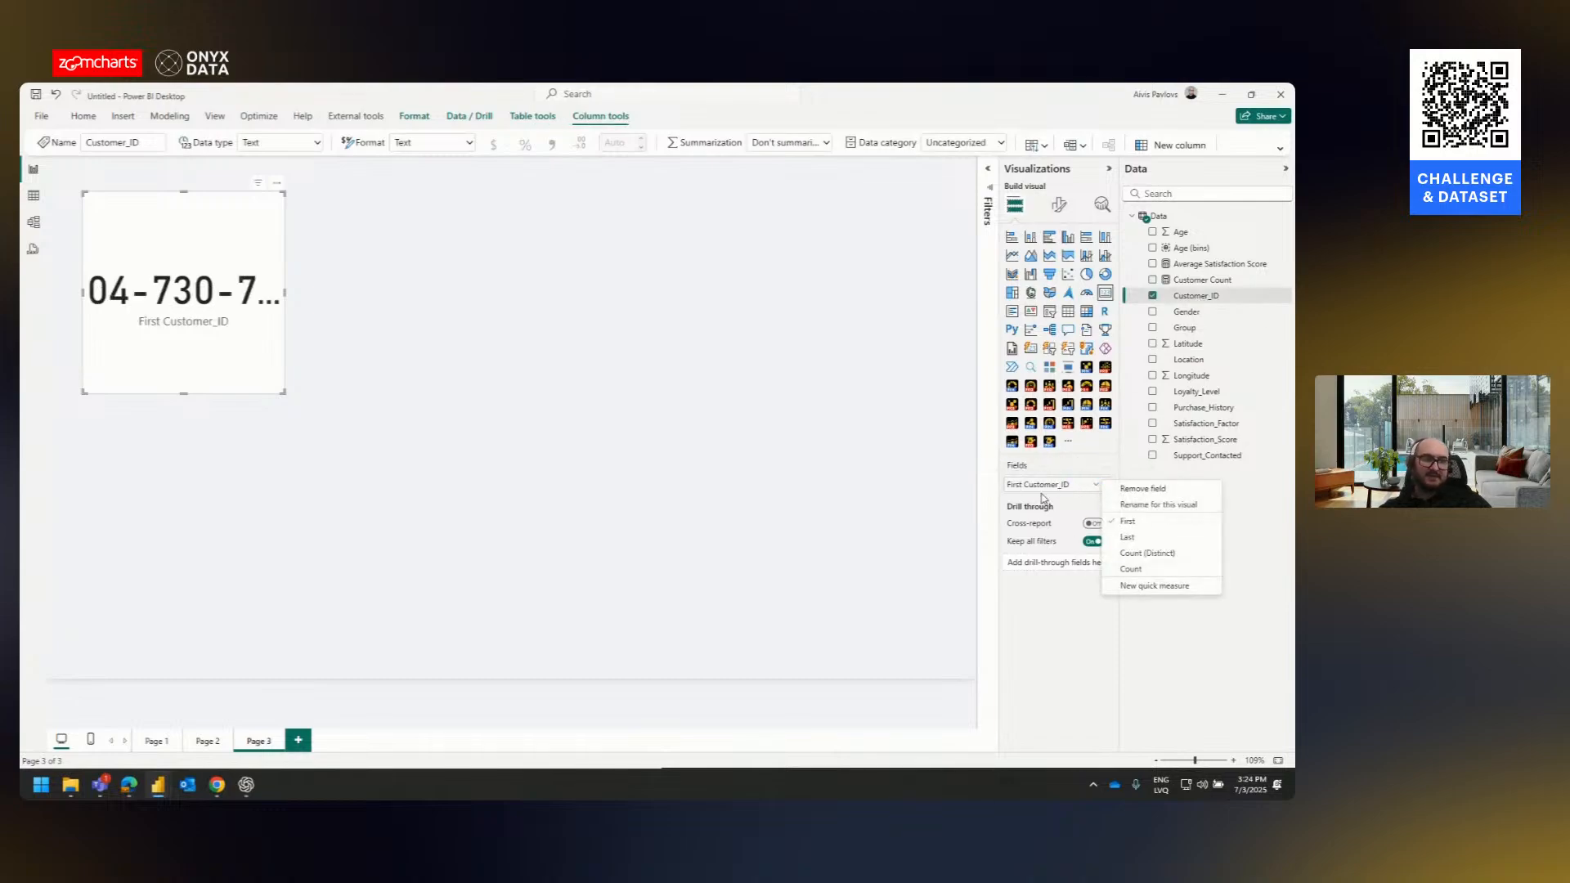
click(1105, 472)
click(1106, 484)
- Put Satisfaction_Score in the card to review its aggregation options, and replace it with the Customer Count measure
click(1211, 440)
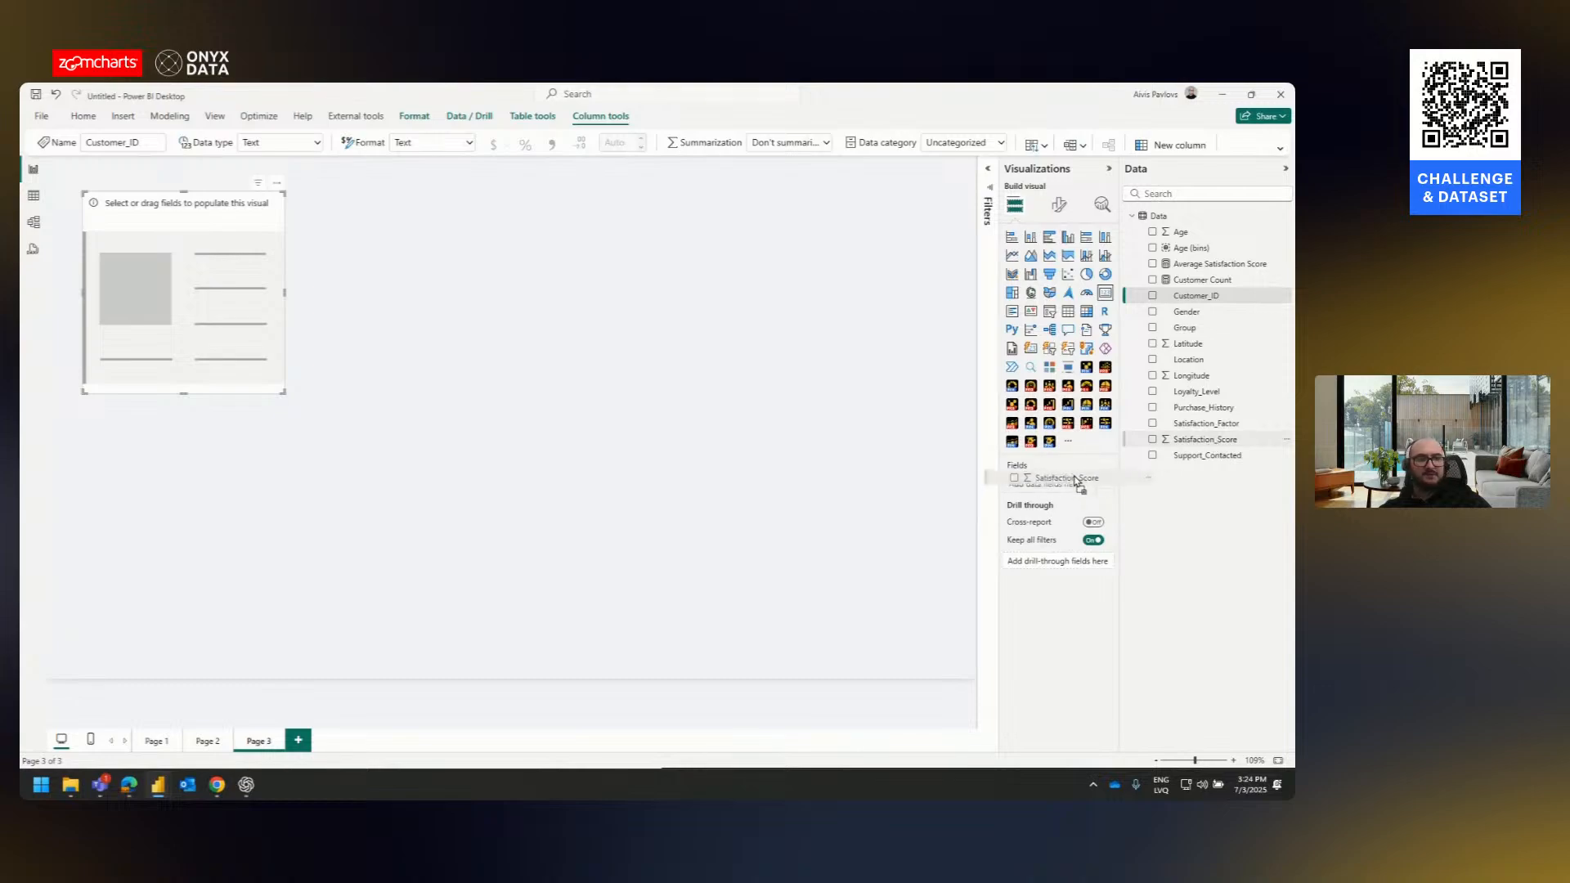
click(1096, 484)
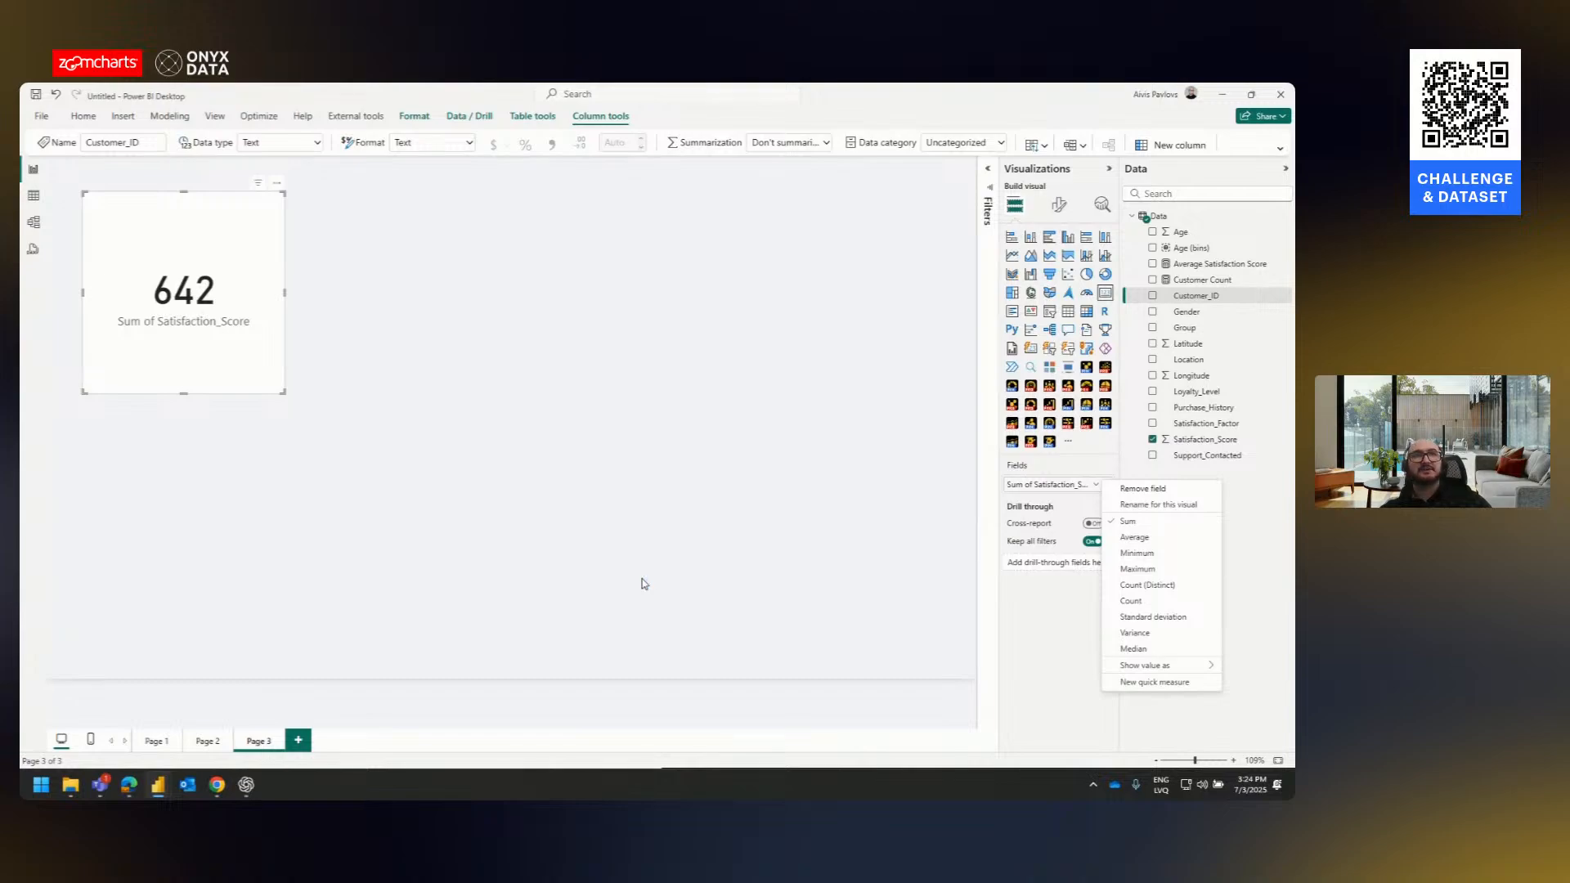
click(647, 577)
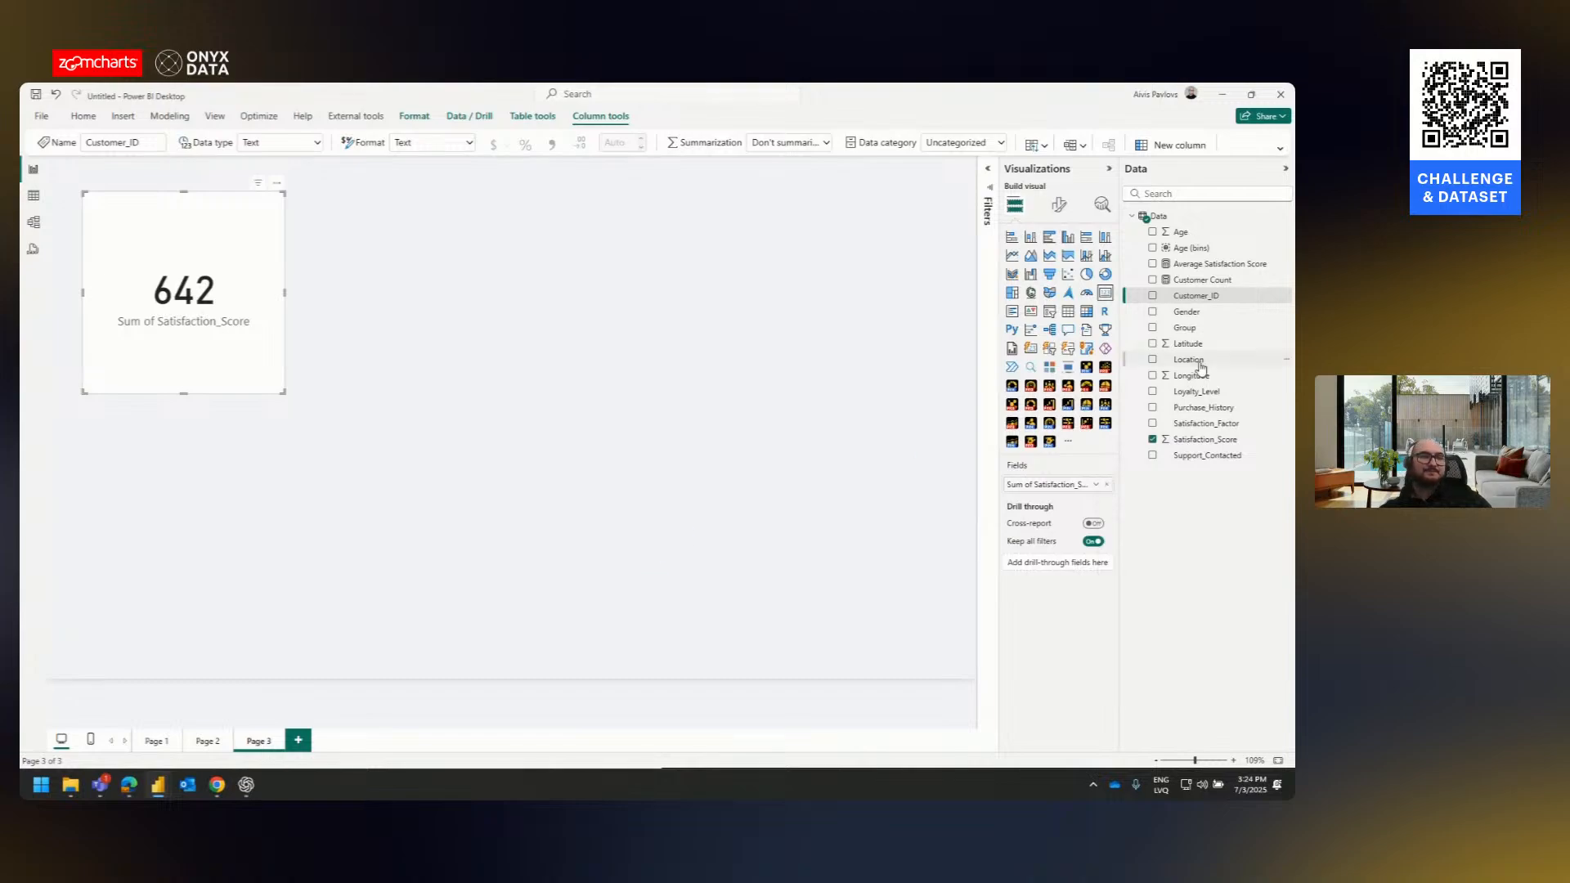
drag(1202, 279, 1059, 486)
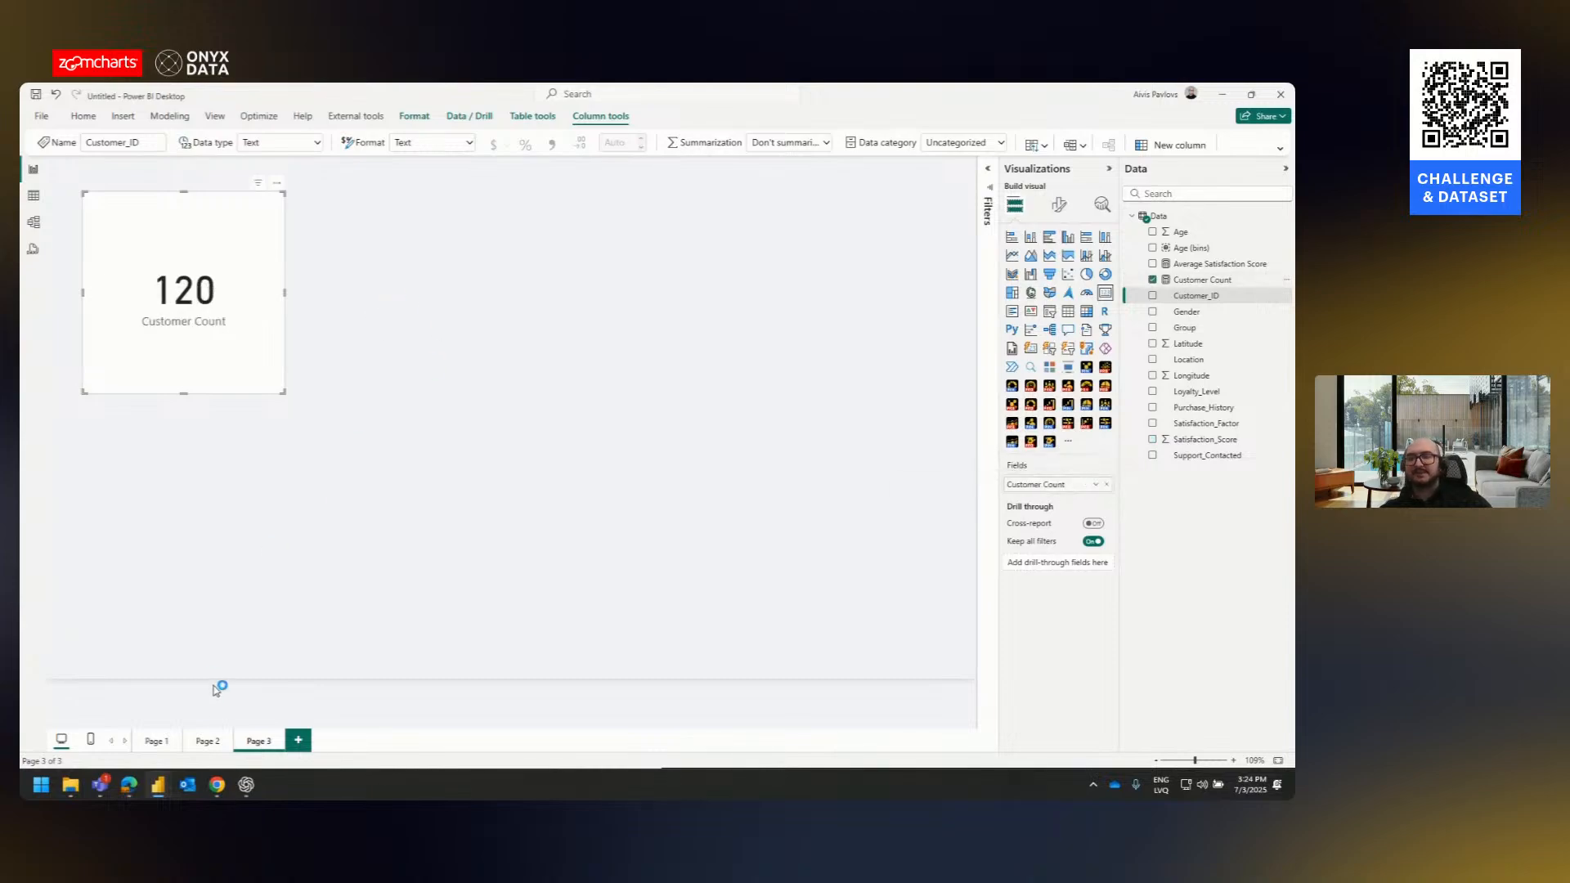
- Return to Page 1 and inspect the measures used in the Customer Count and Average Satisfaction Score cards
click(166, 744)
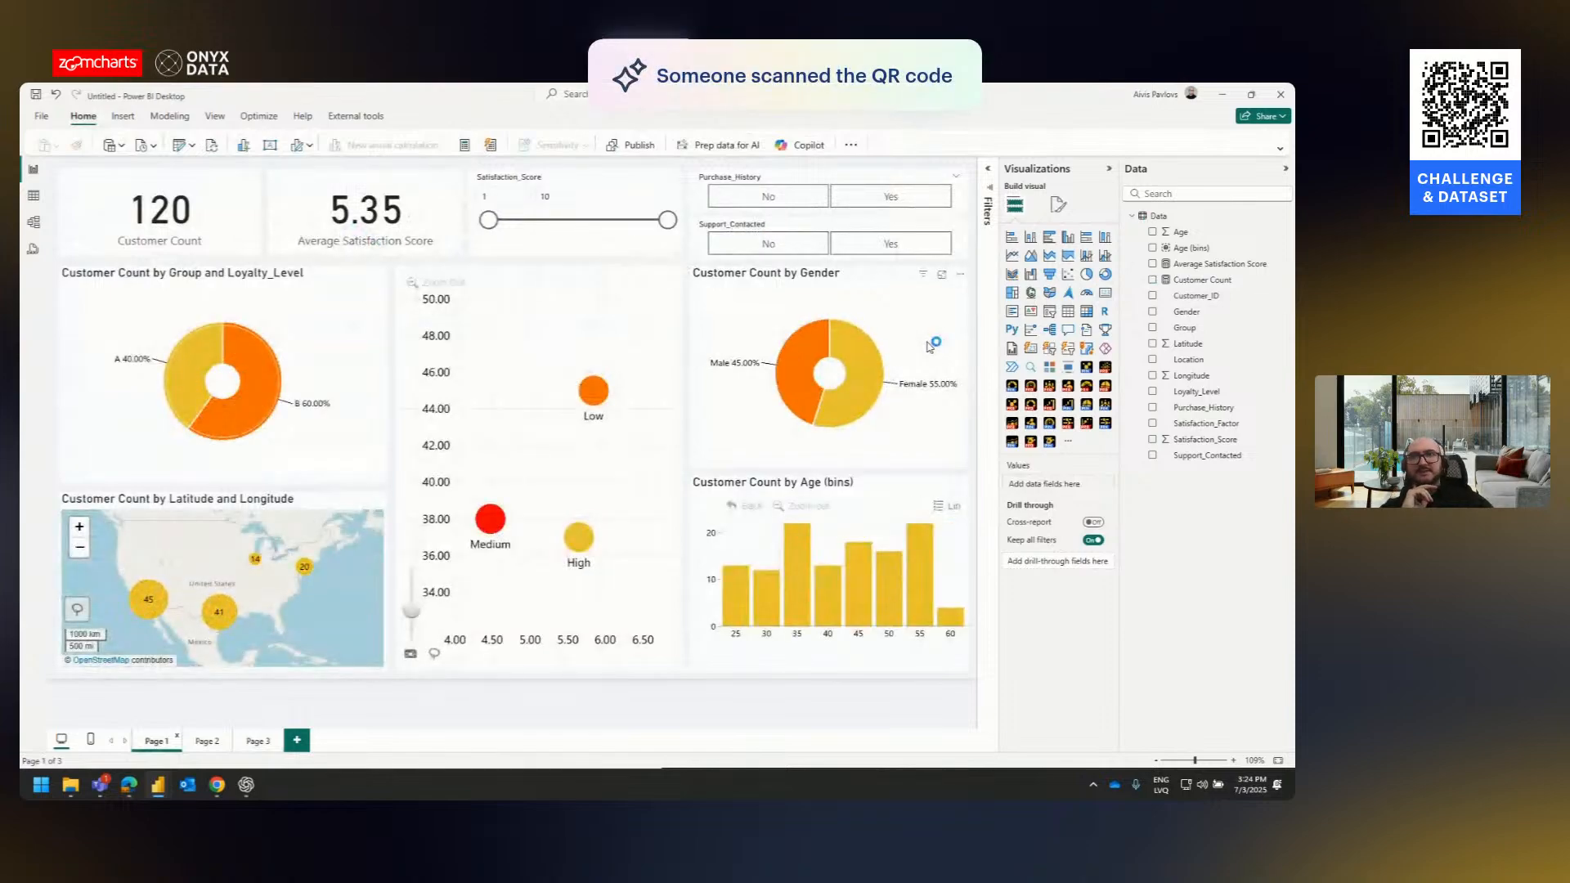
click(207, 231)
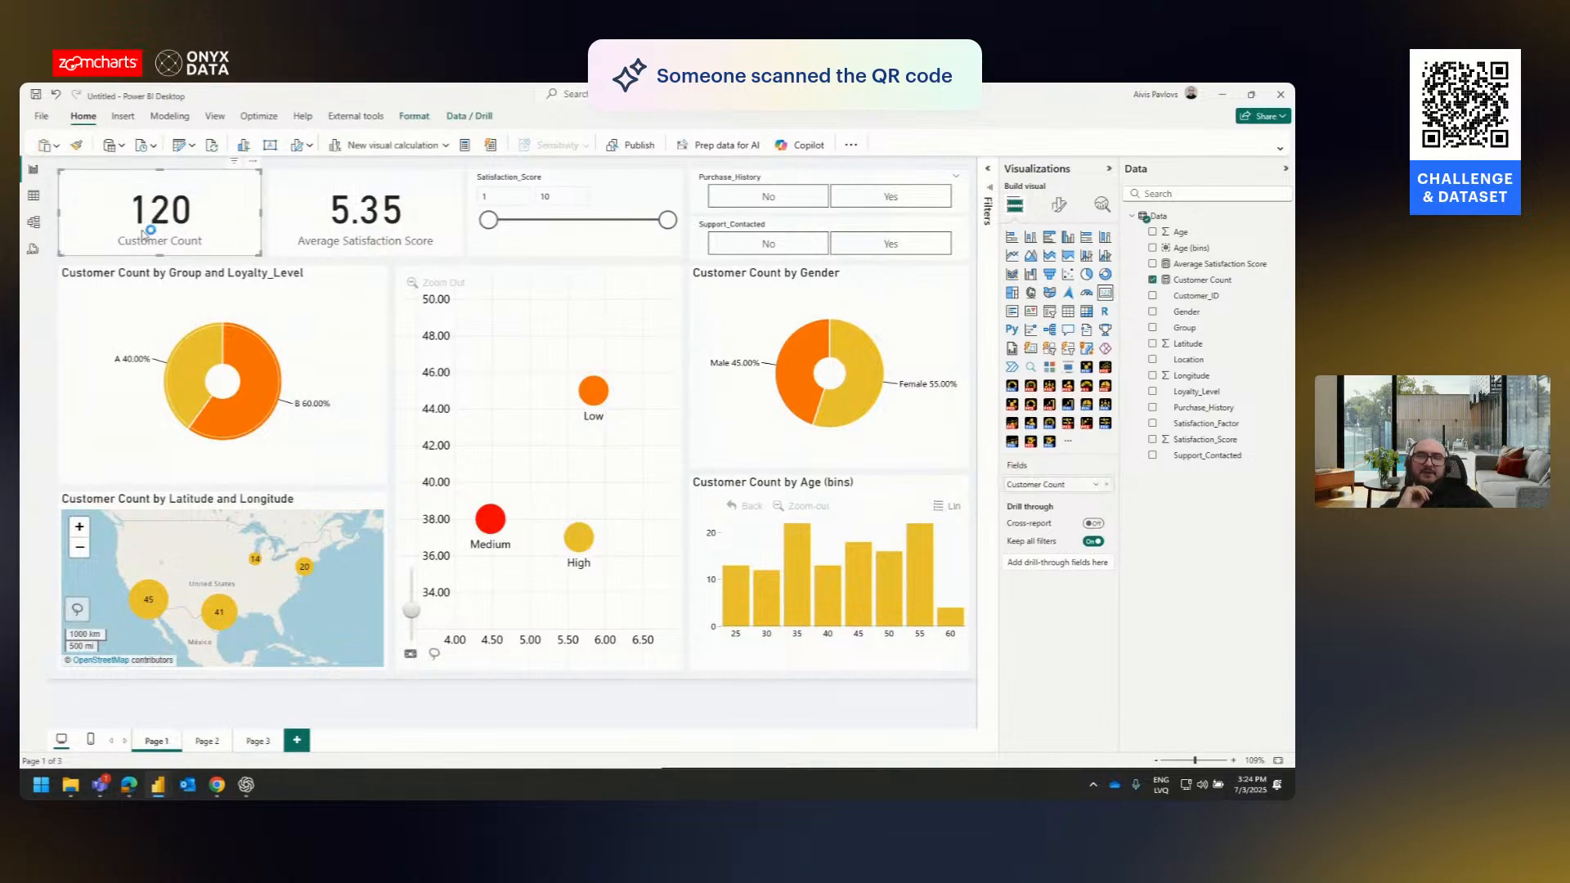
click(367, 229)
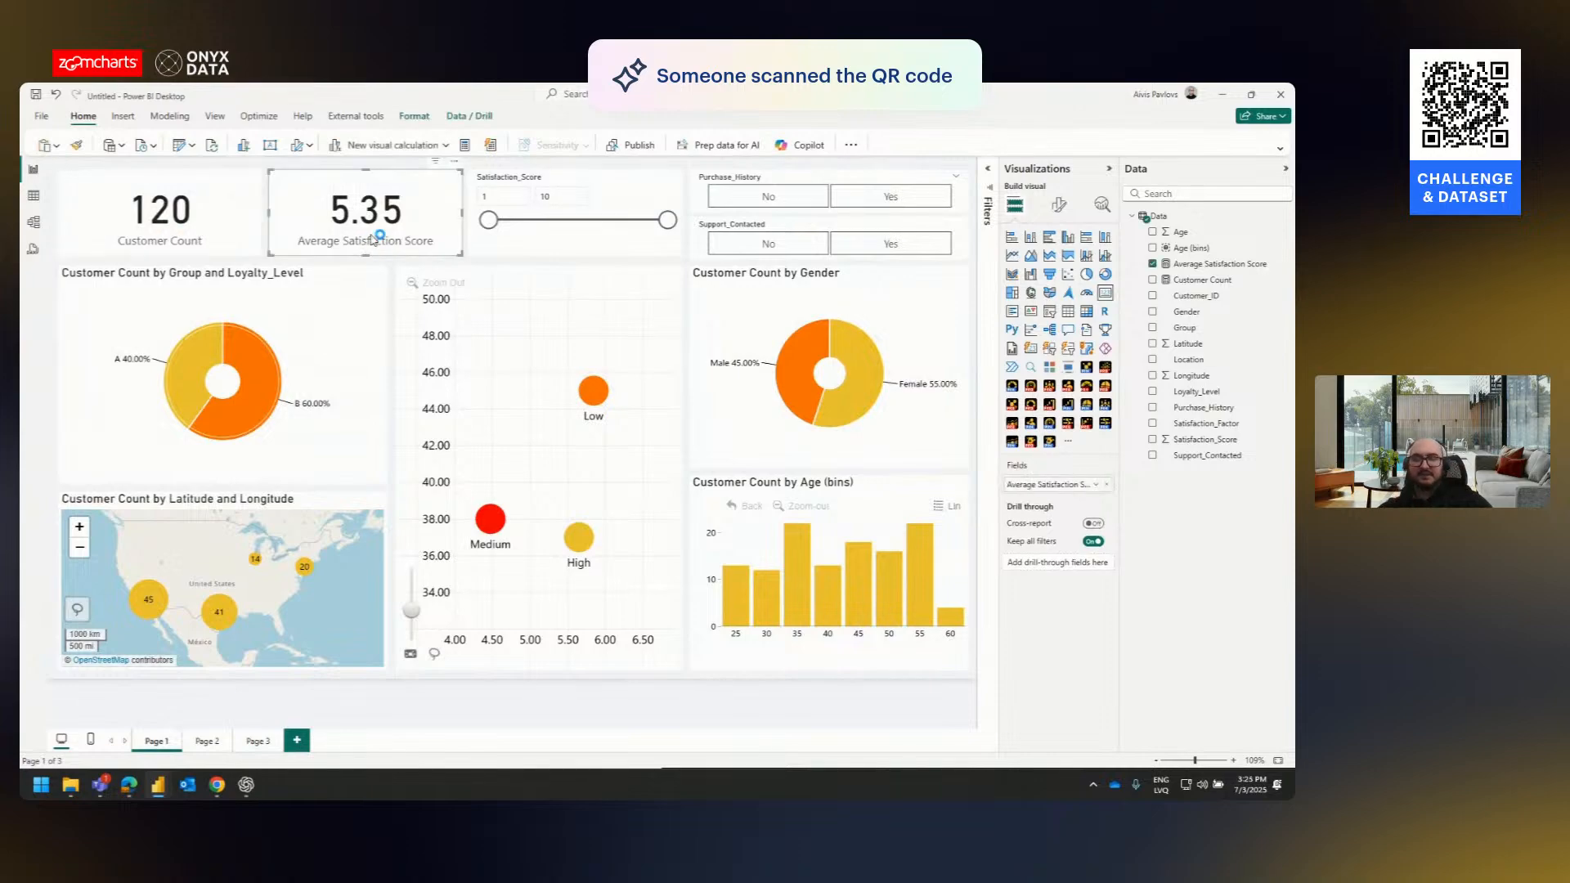
- Switch to the browser and open the brief of the Onyx Data July 2025 challenge on the ZoomCharts site
key(alt+Tab)
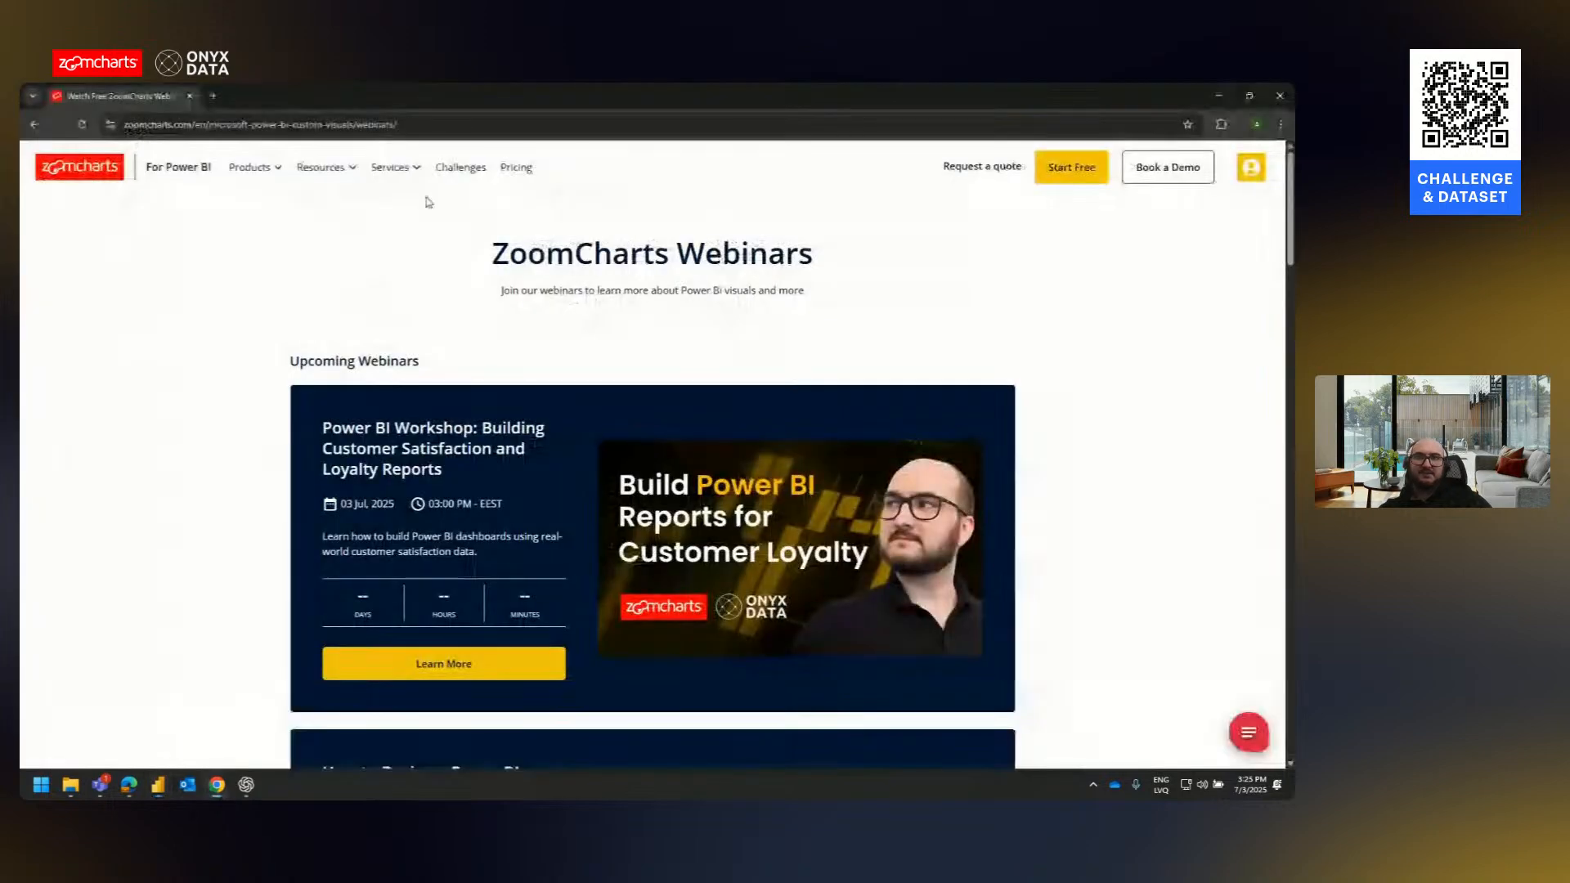
click(460, 167)
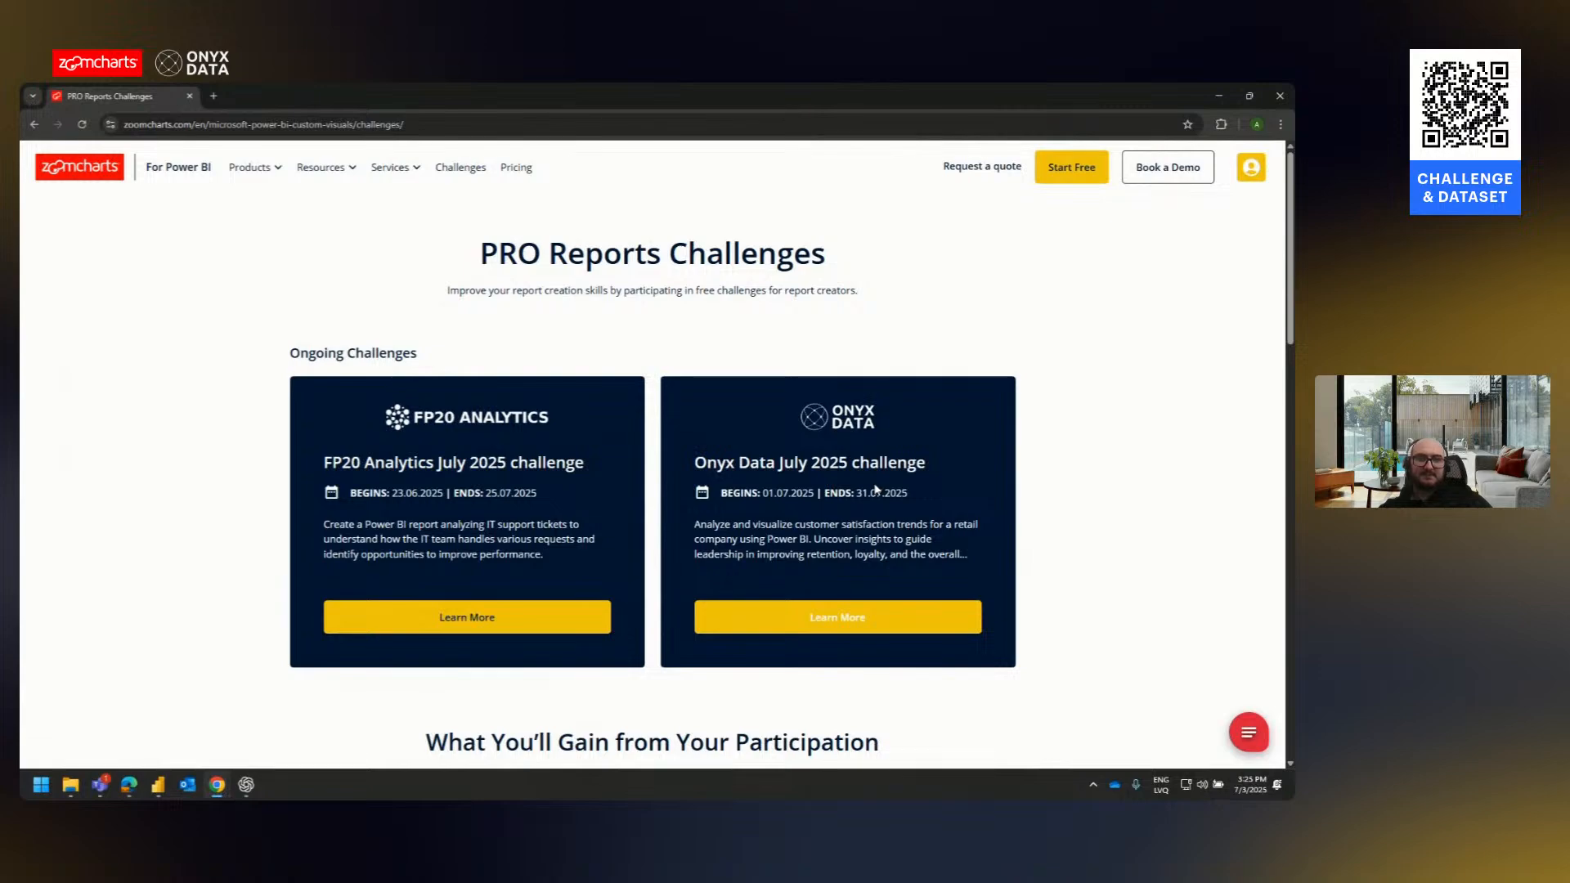
scroll(877, 488, down, 1)
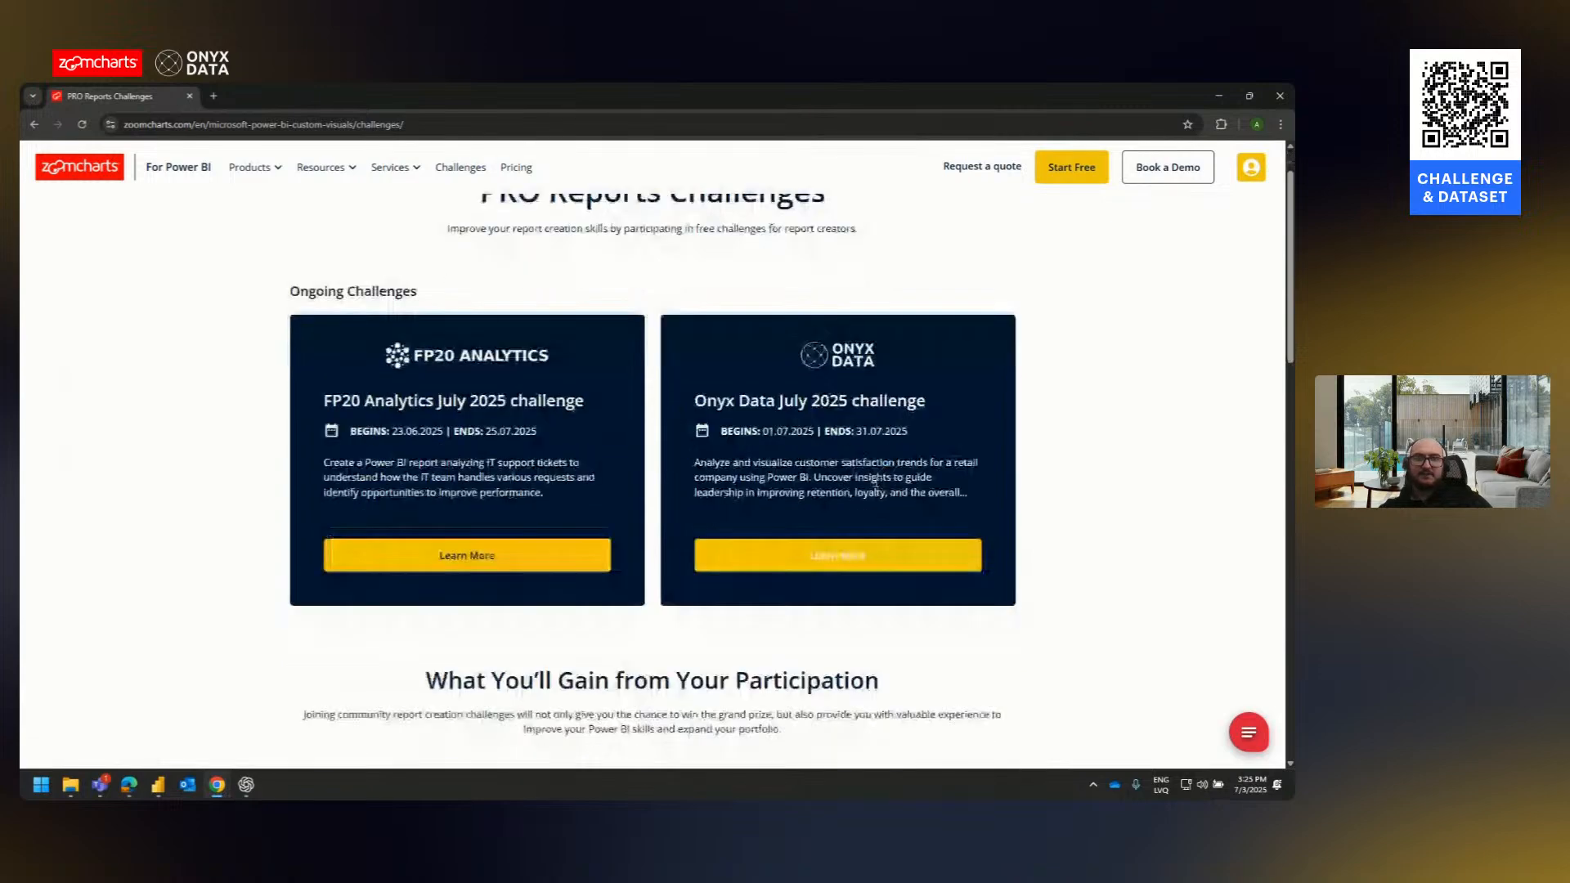
click(839, 554)
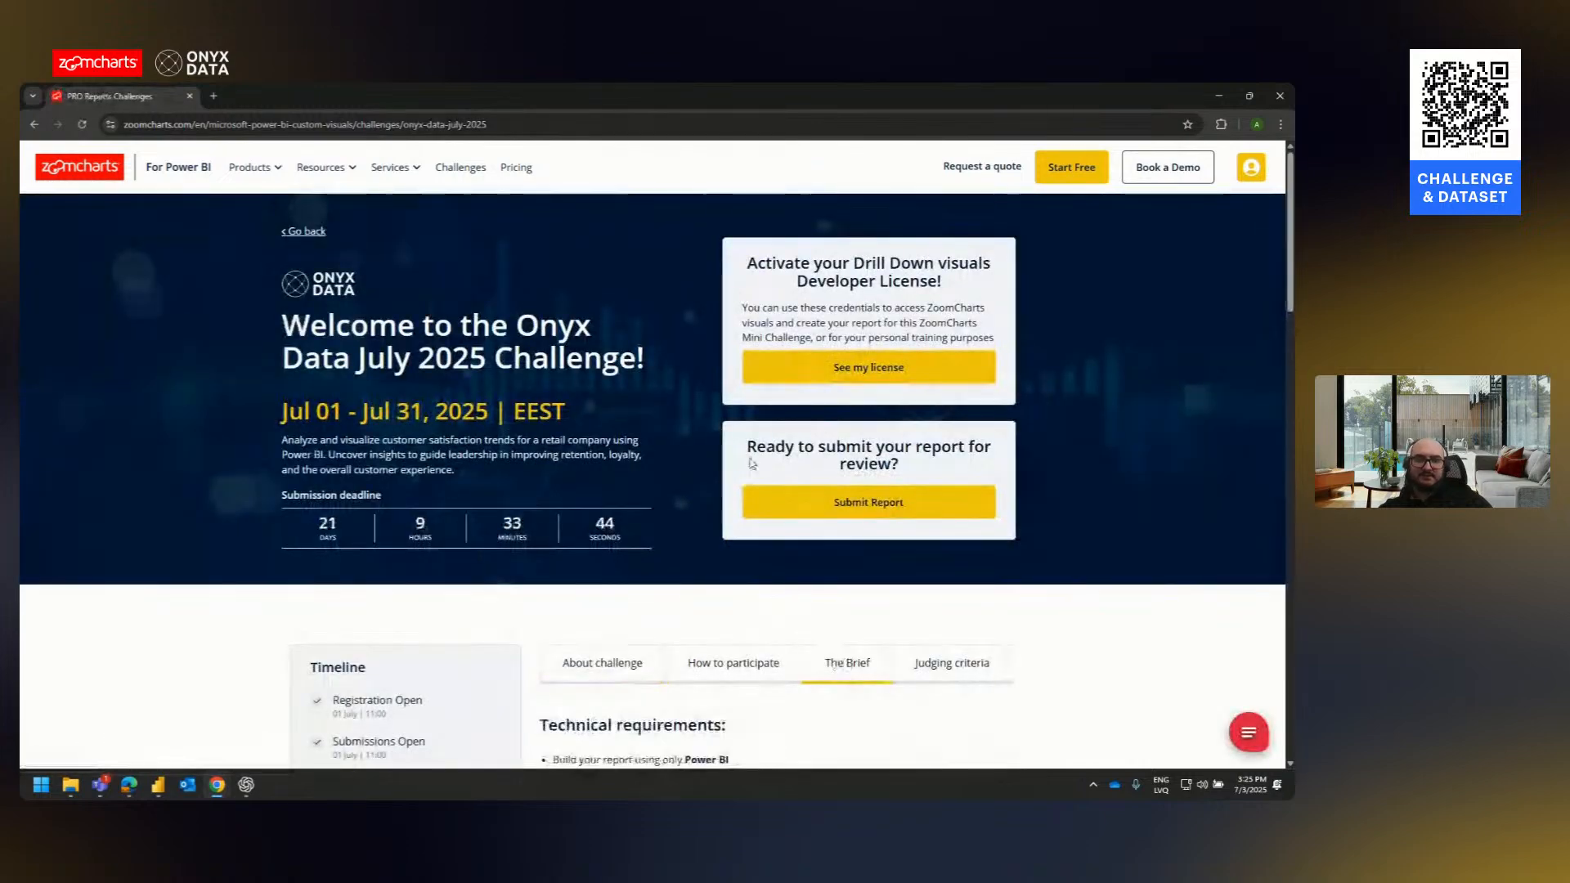
scroll(753, 463, down, 4)
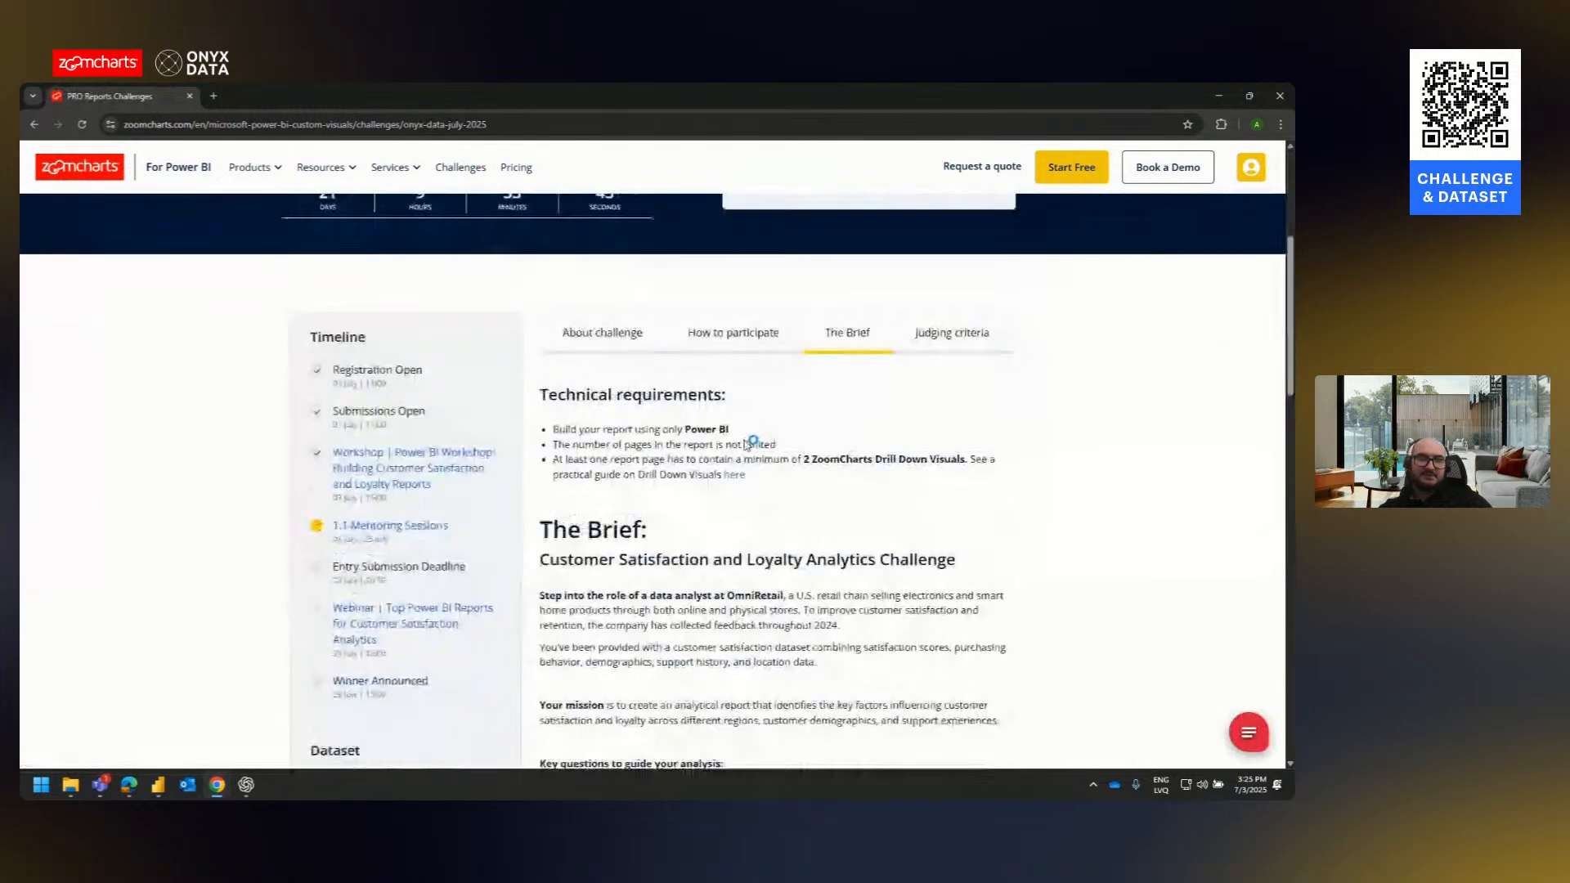
drag(541, 558, 709, 559)
click(663, 548)
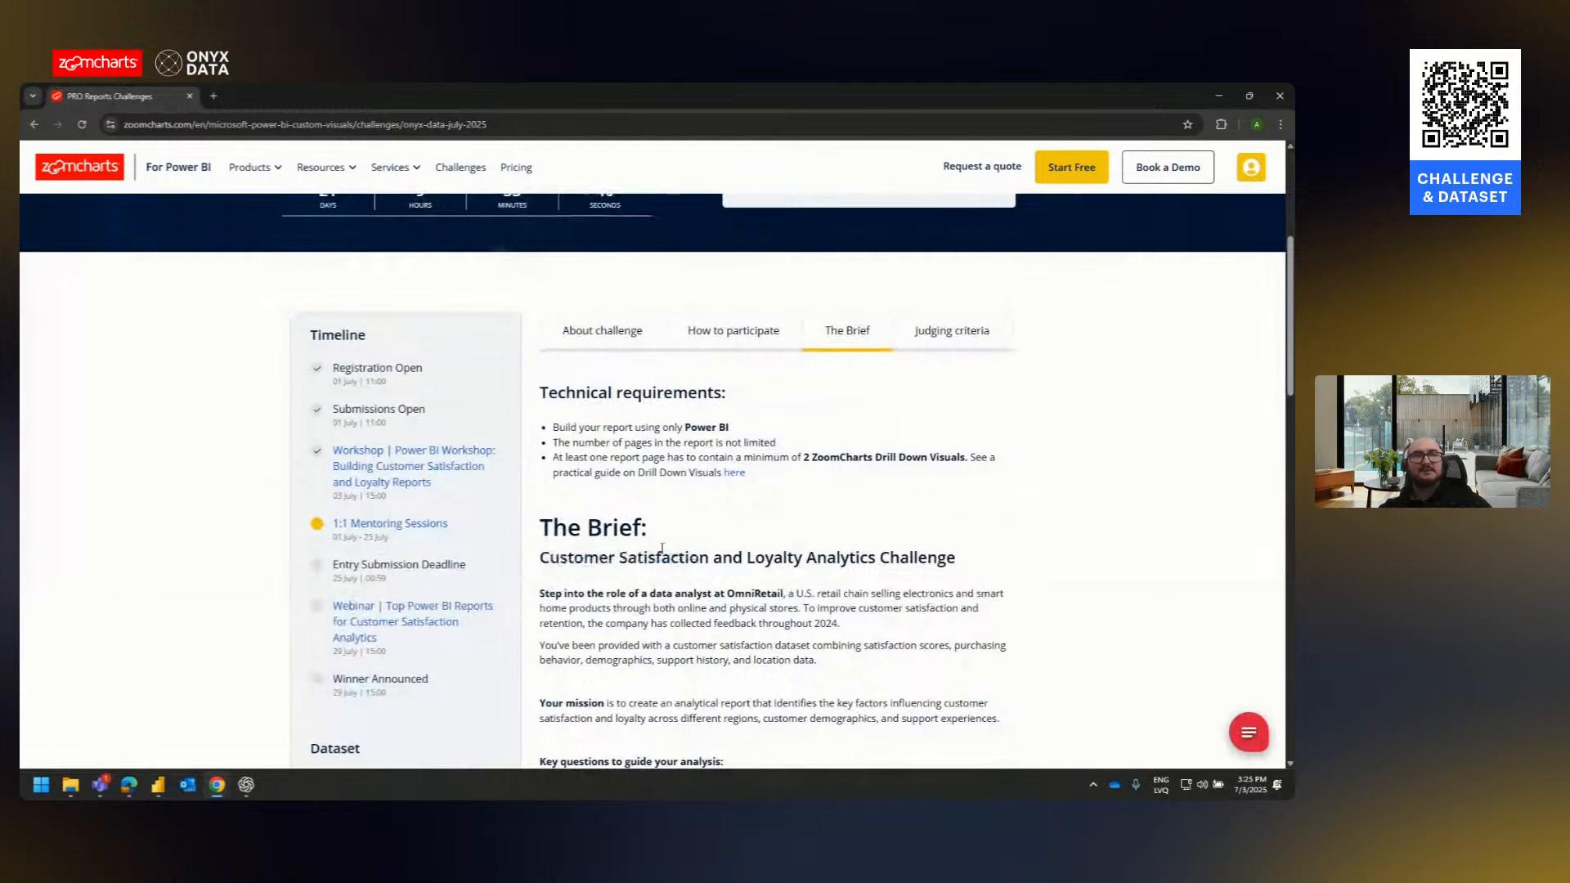
- Switch back to Power BI Desktop and inspect the DAX formula of the Average Satisfaction Score measure
key(alt+Tab)
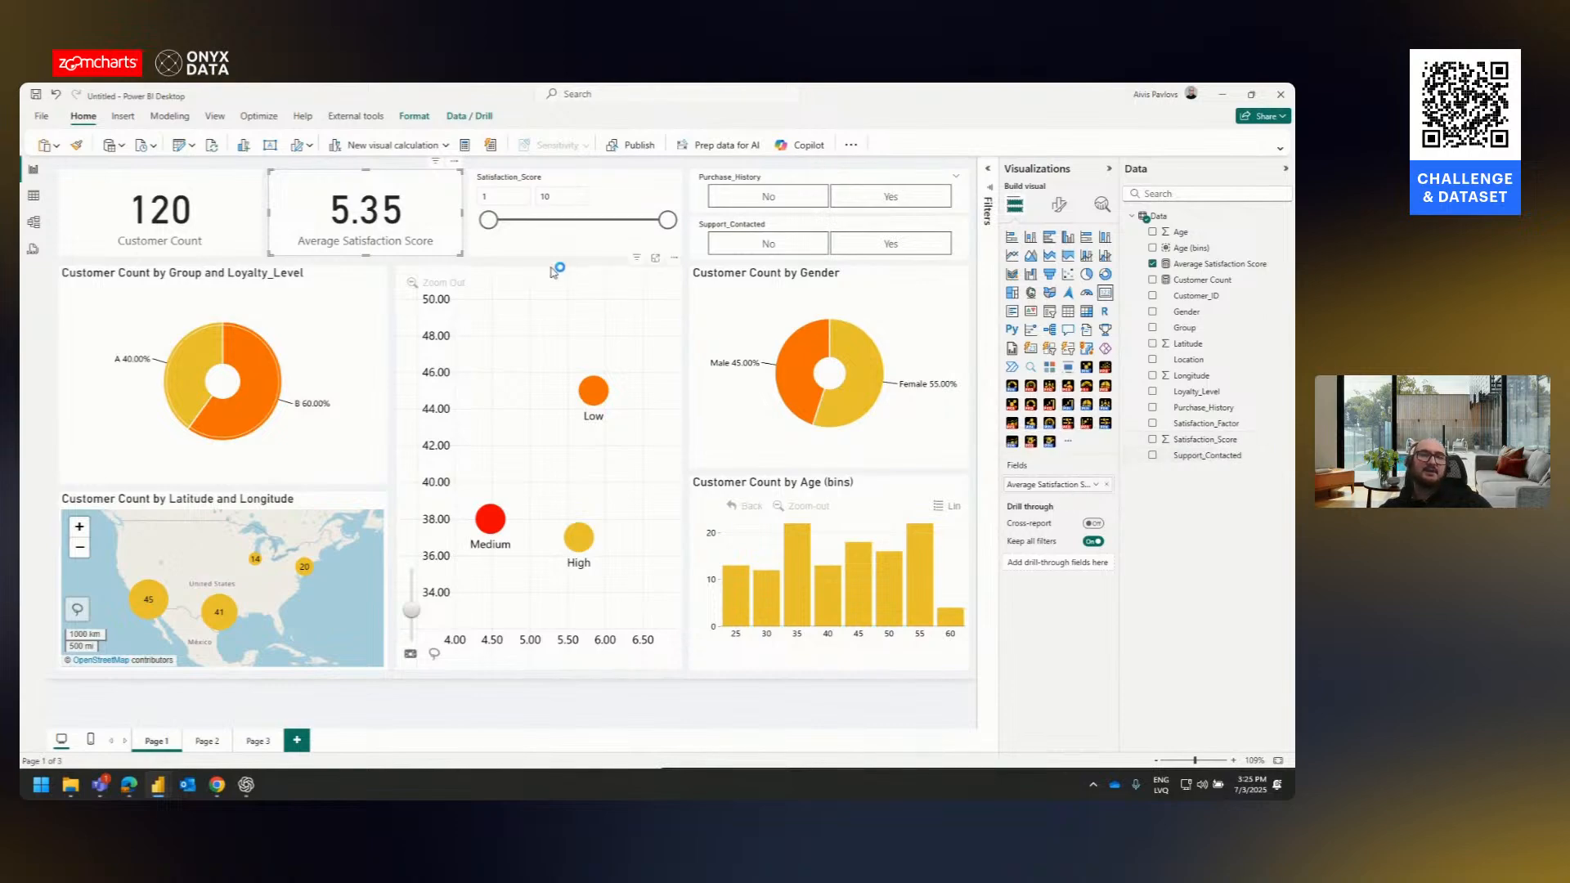
click(1219, 263)
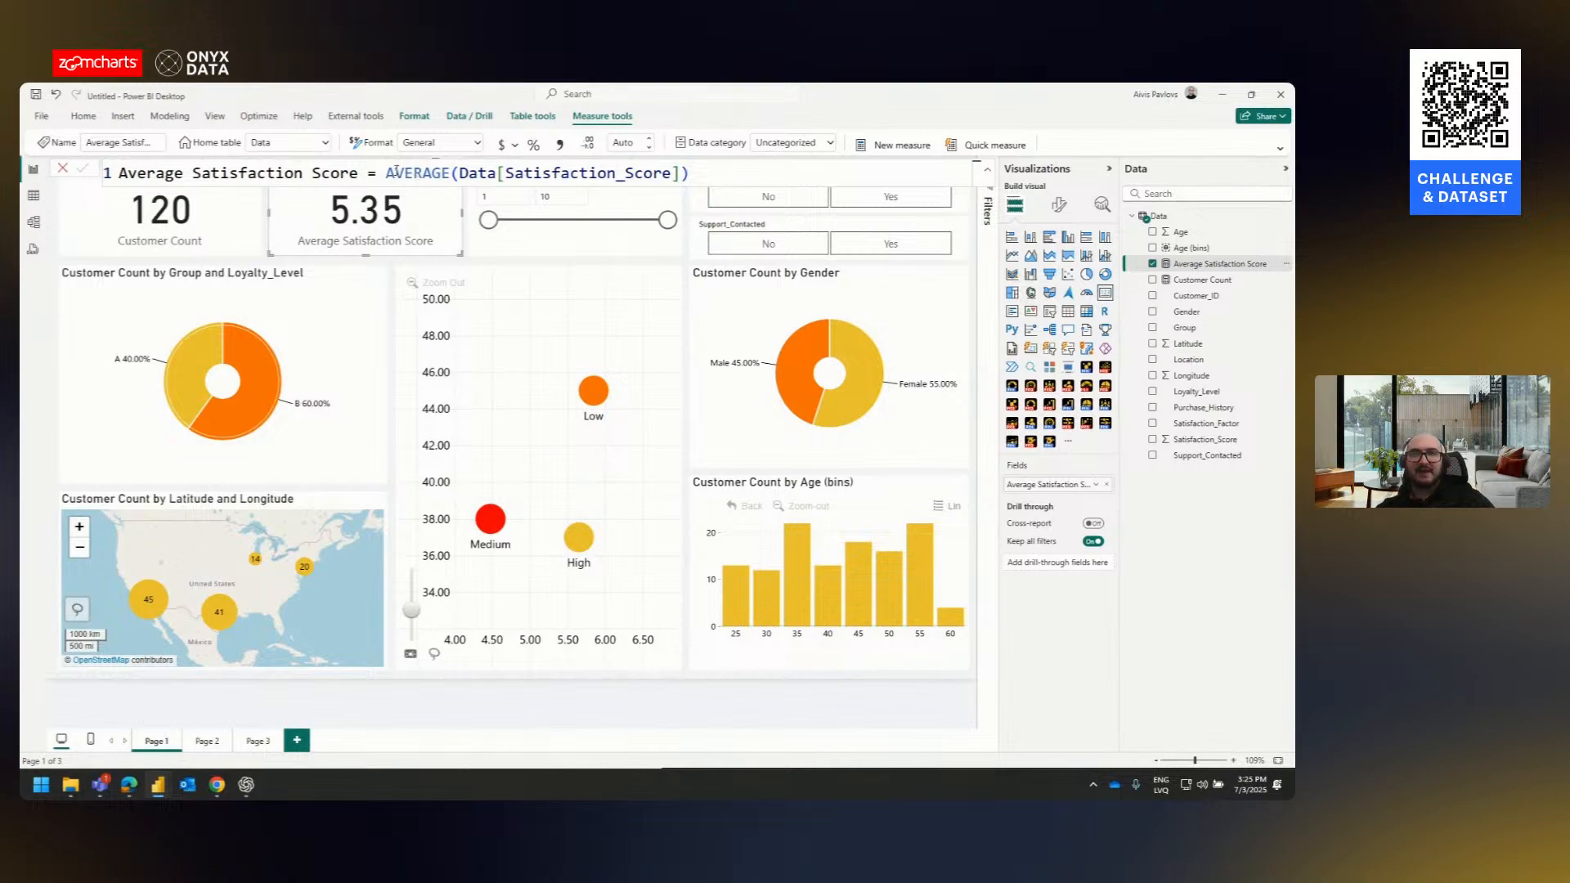
click(62, 167)
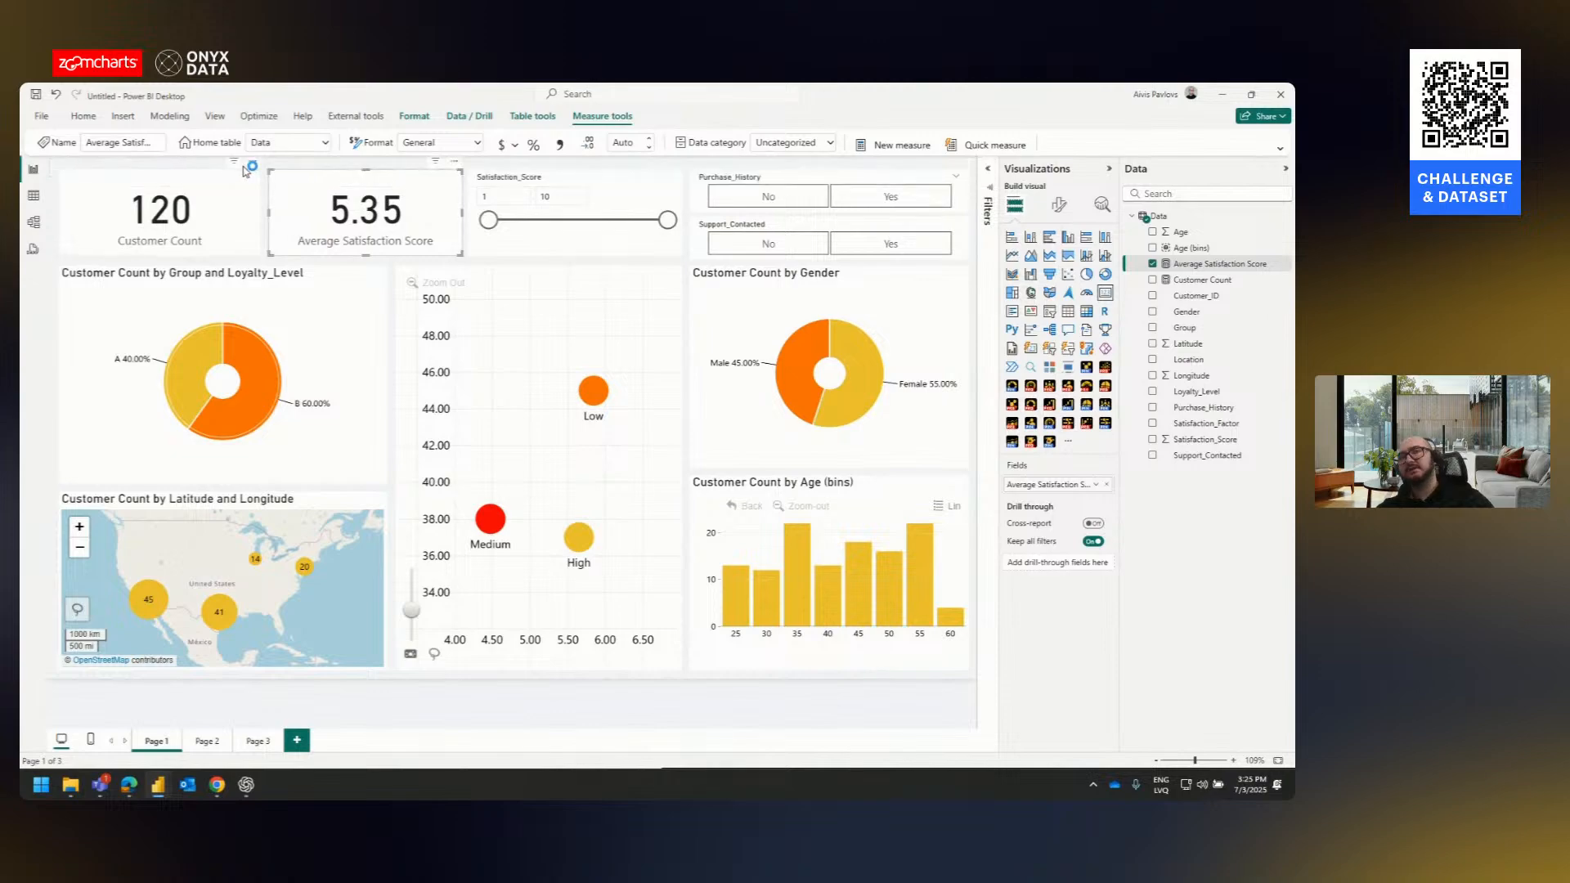
click(282, 166)
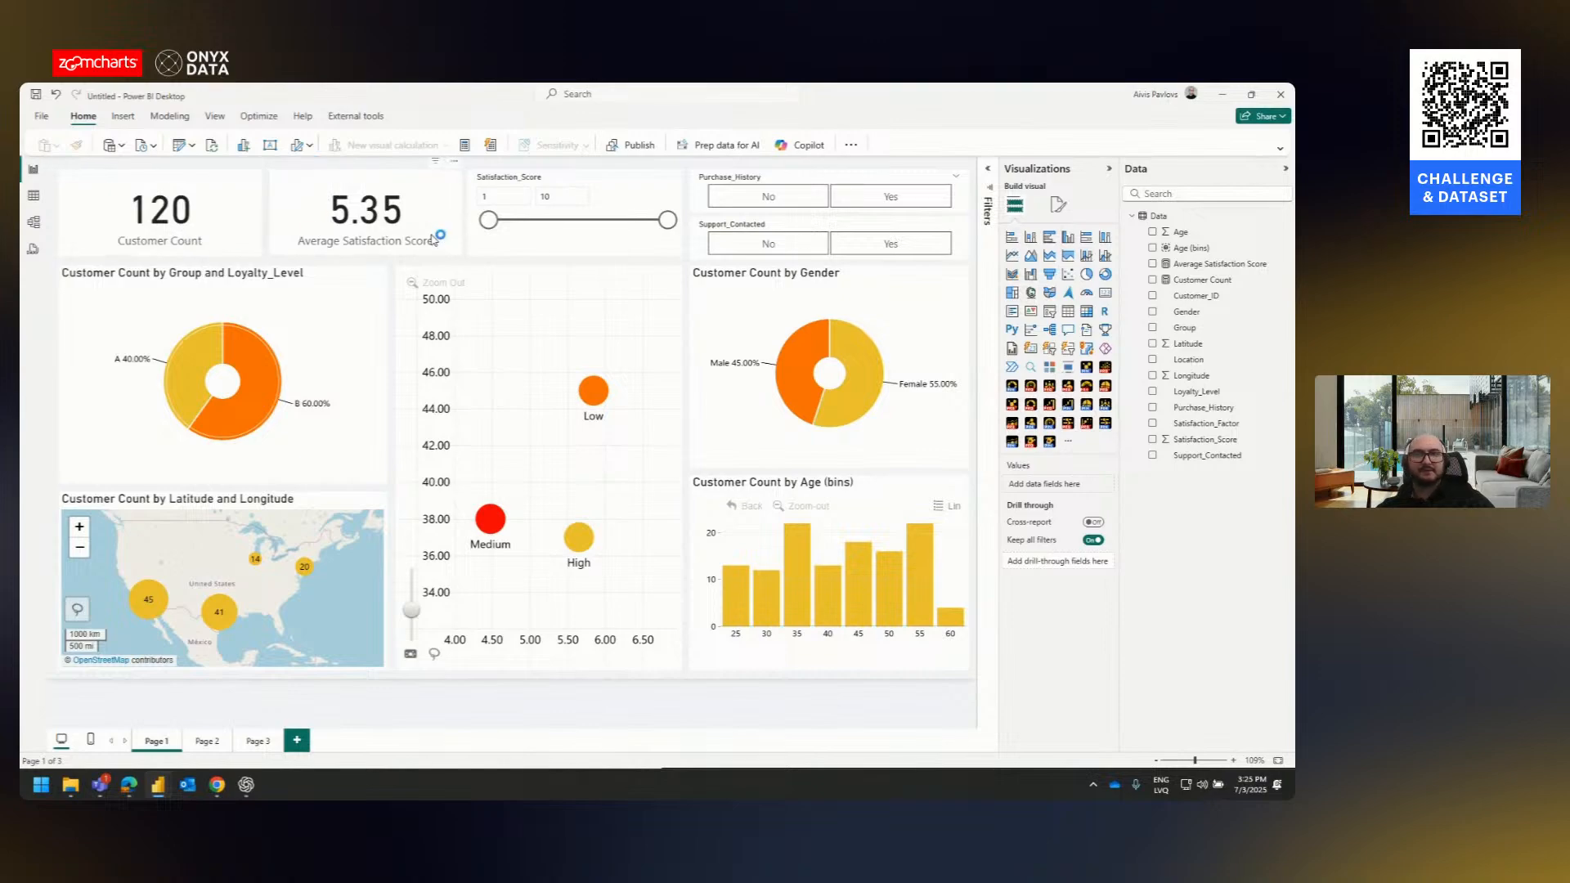
- Check the fields behind the Customer Count card, the Average Satisfaction Score card and the Satisfaction_Score slicer
click(154, 210)
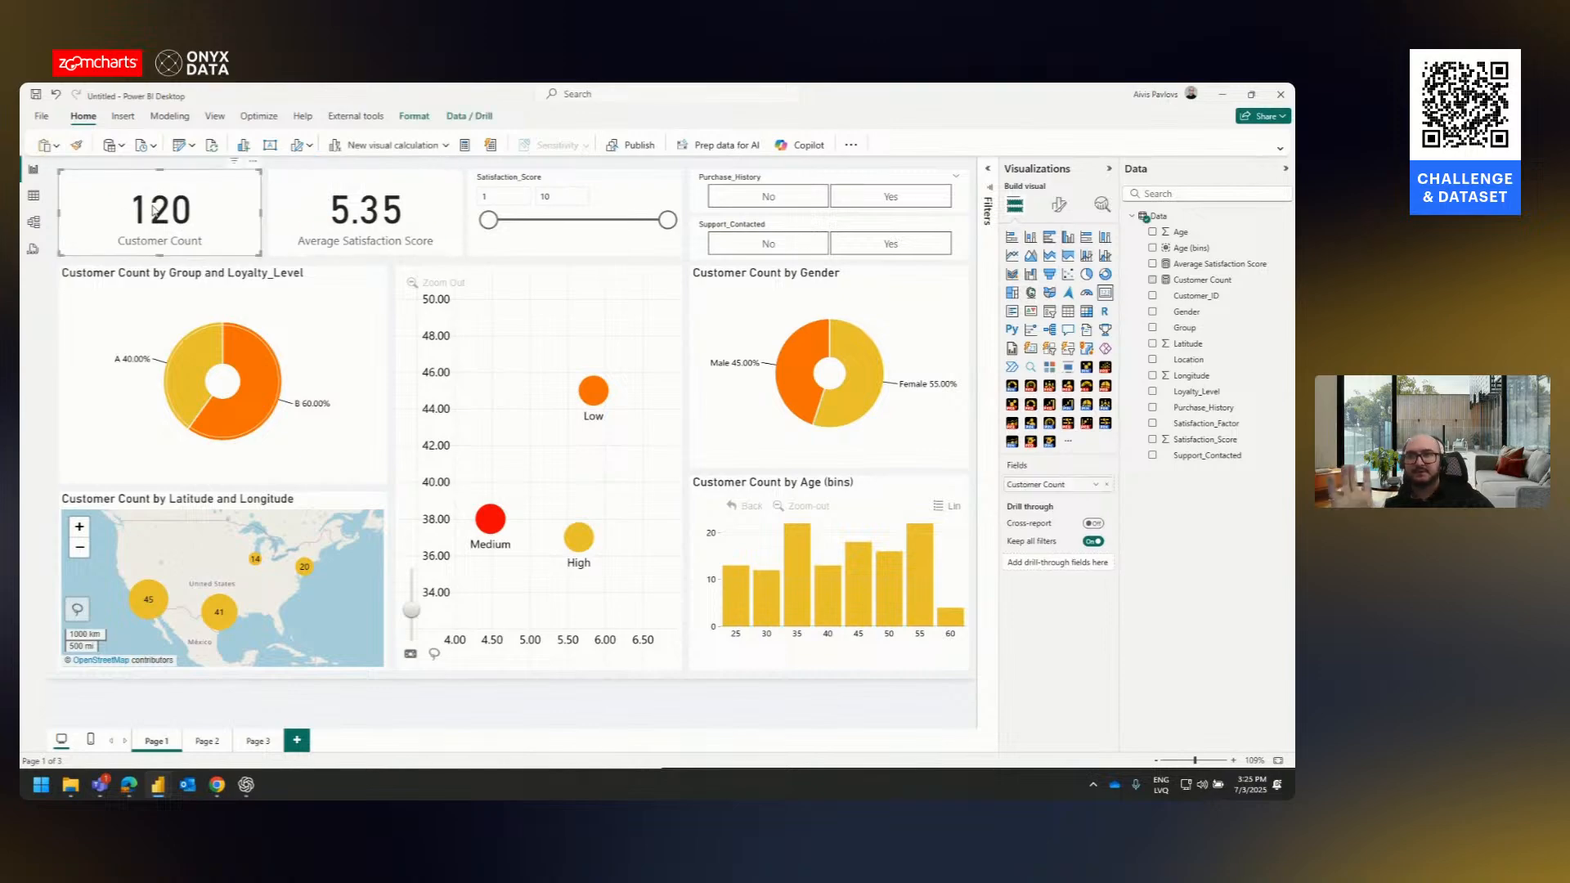
click(325, 226)
click(515, 167)
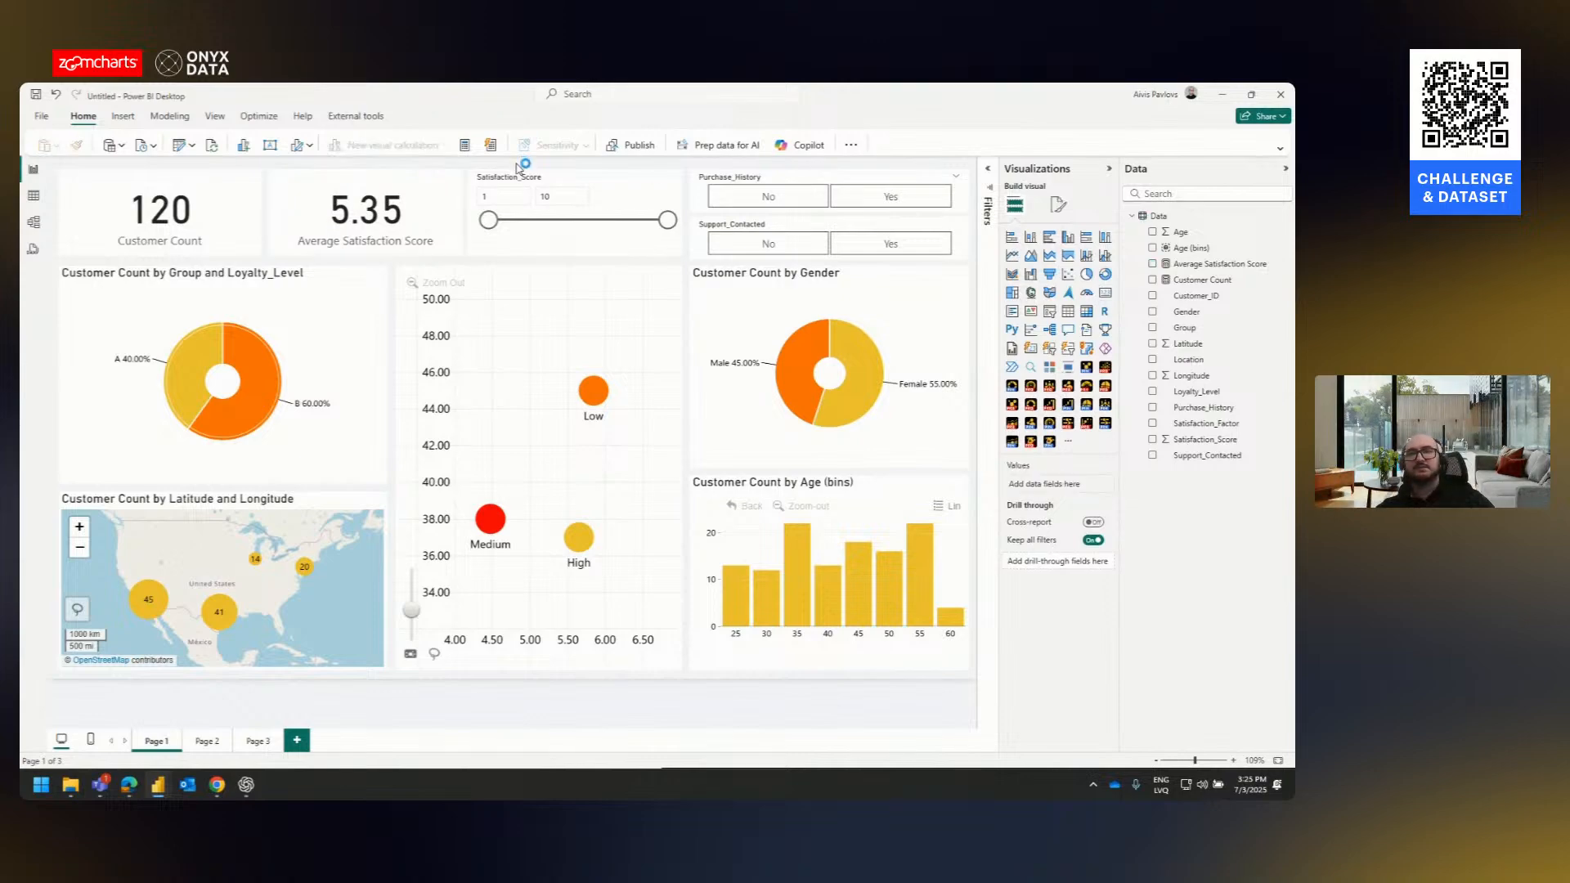
click(530, 184)
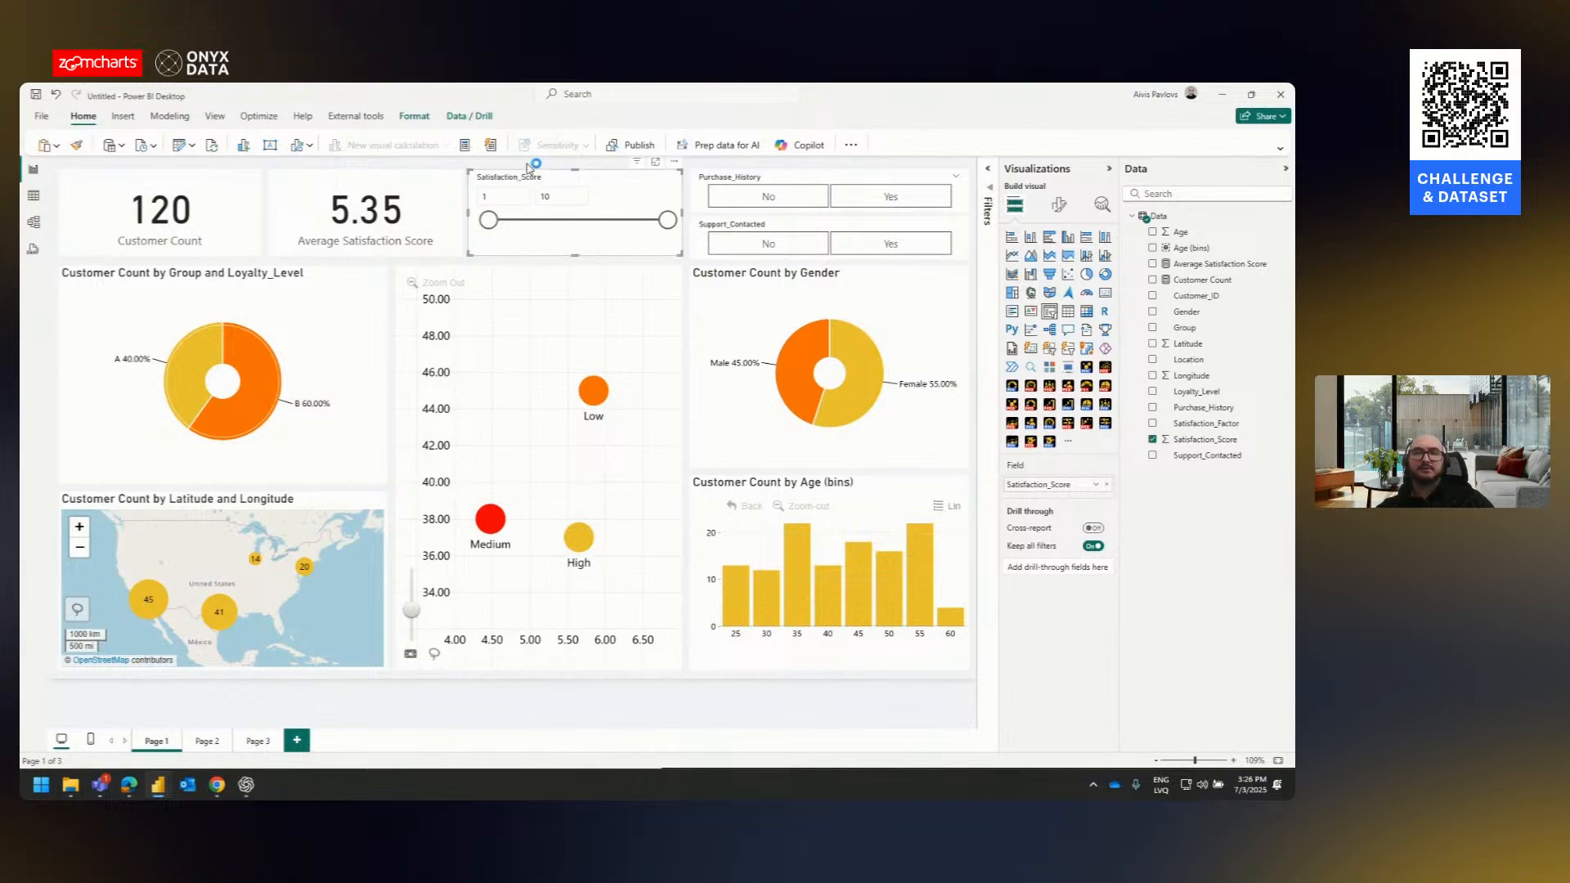
click(526, 167)
- Switch to the browser and review the brief's key question on whether contacting customer support negatively impacts satisfaction
key(alt+Tab)
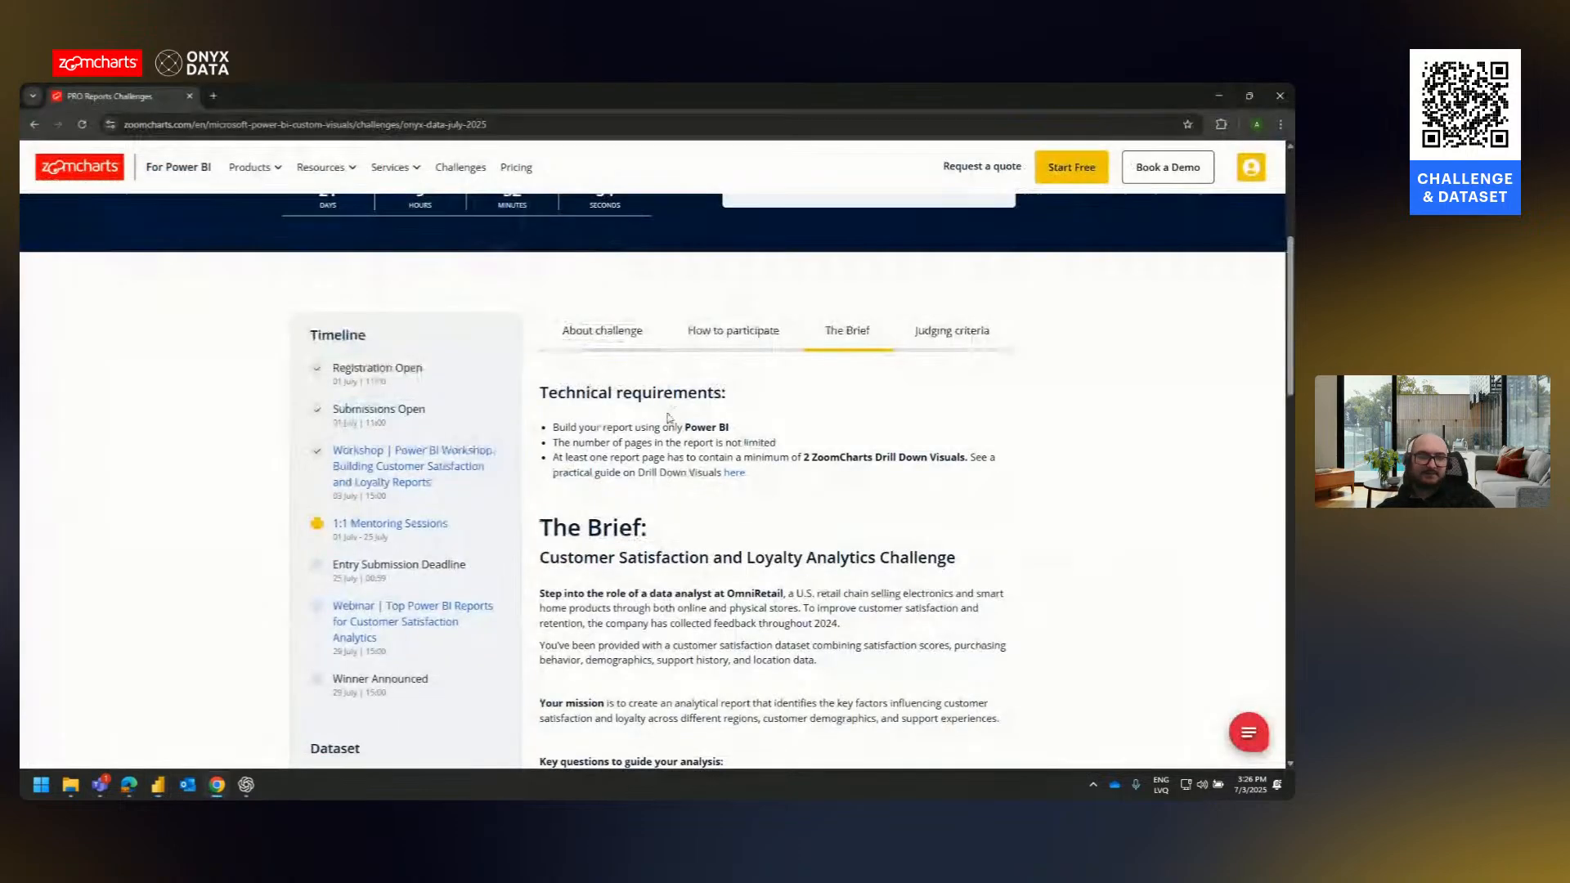
scroll(717, 496, down, 4)
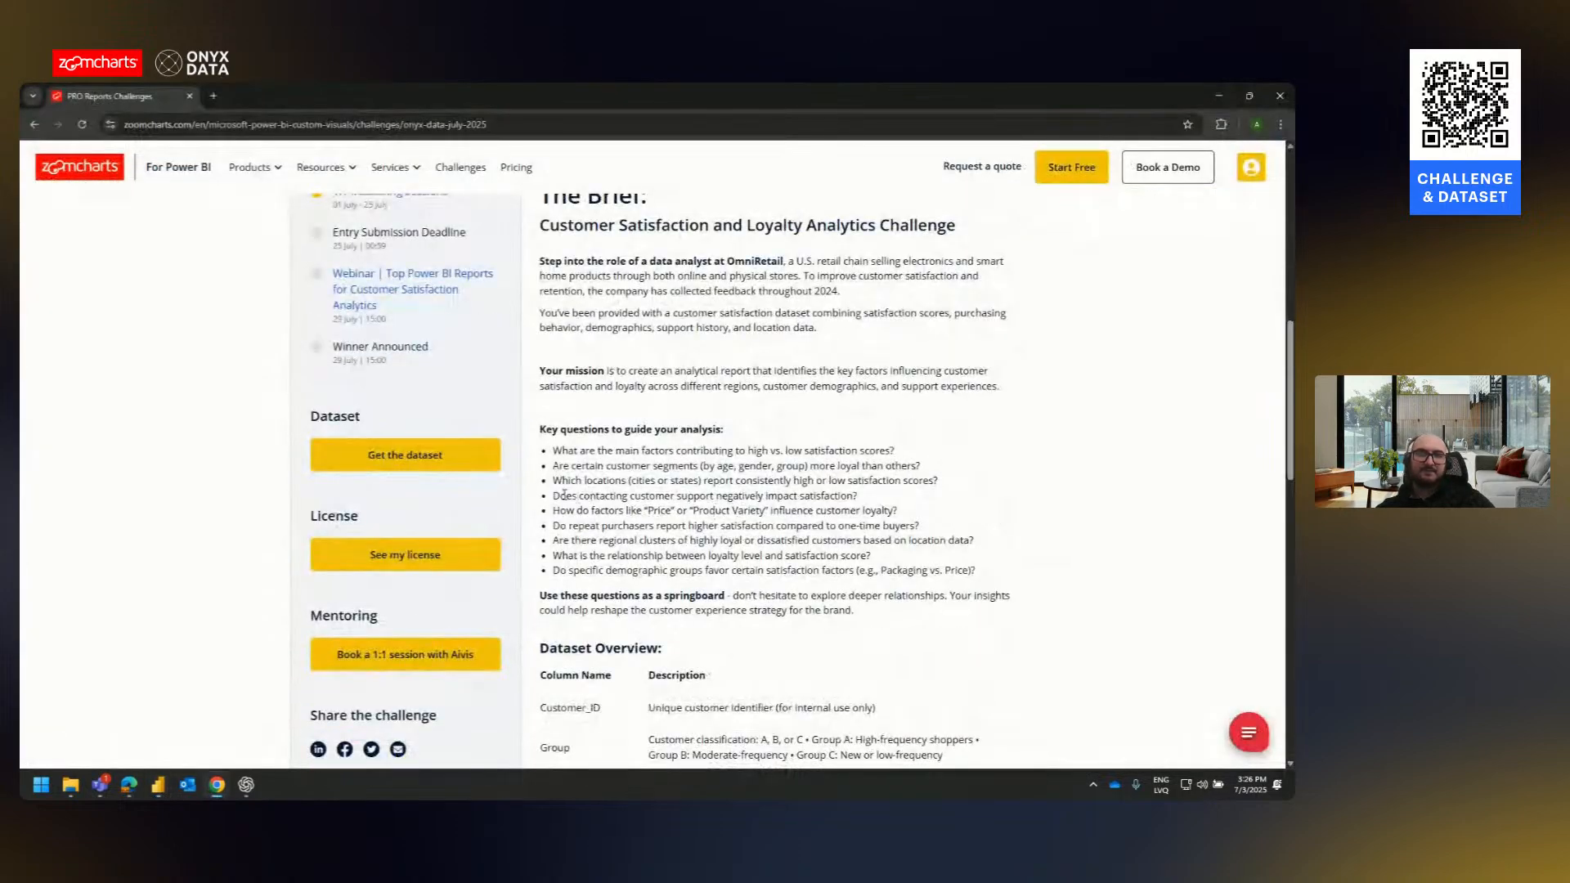
drag(561, 495, 816, 497)
click(589, 500)
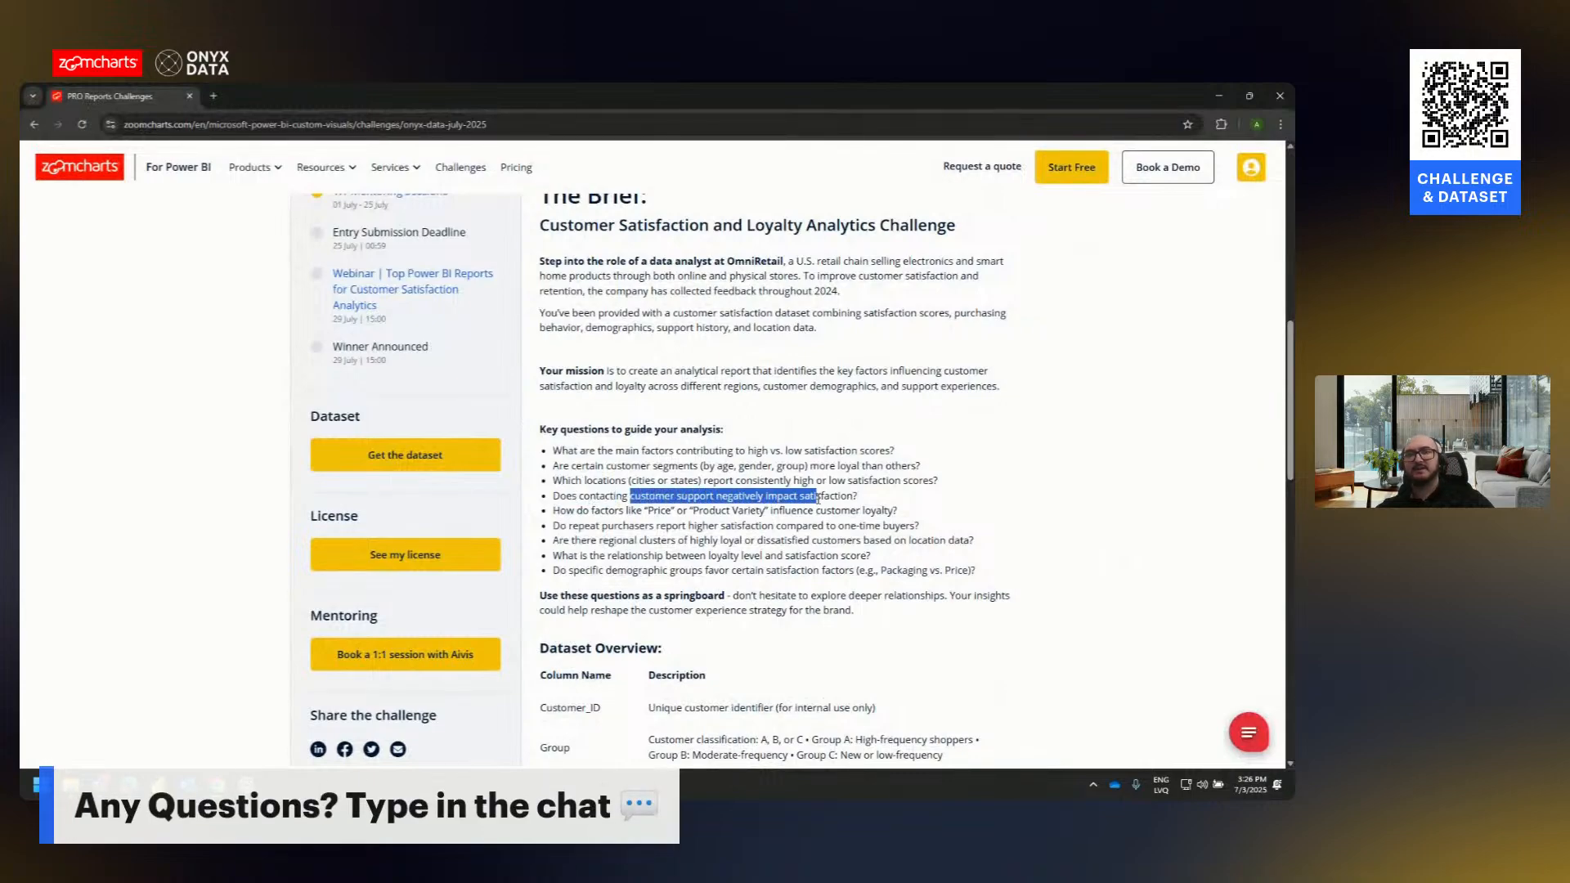
click(803, 512)
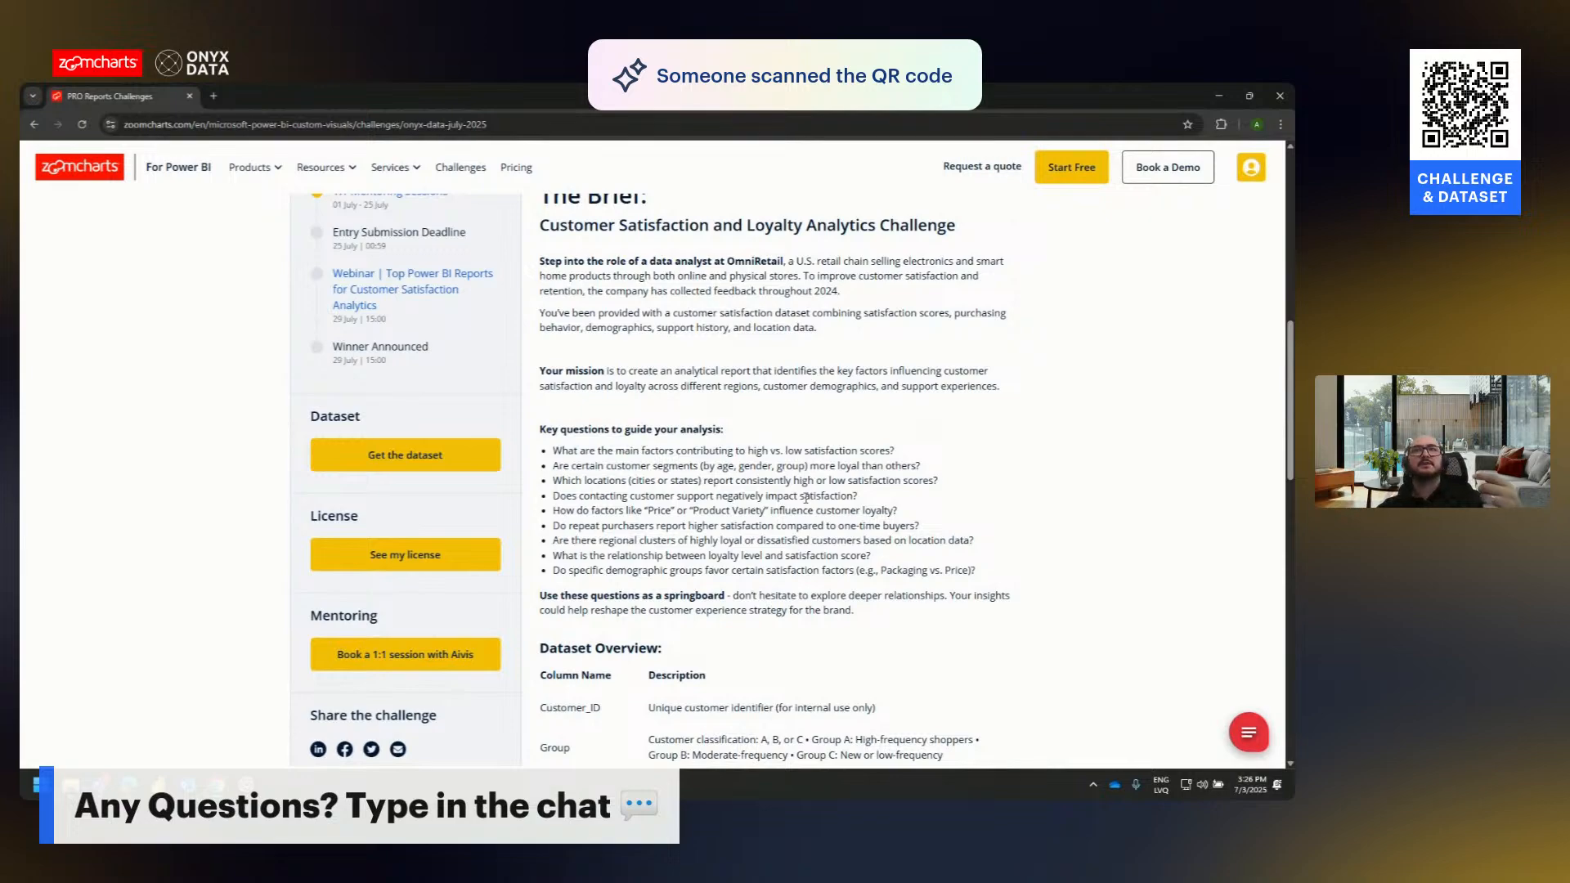
- Switch back to Power BI Desktop, limit the Satisfaction_Score slicer to 5–10, and filter the report to Female customers
key(alt+Tab)
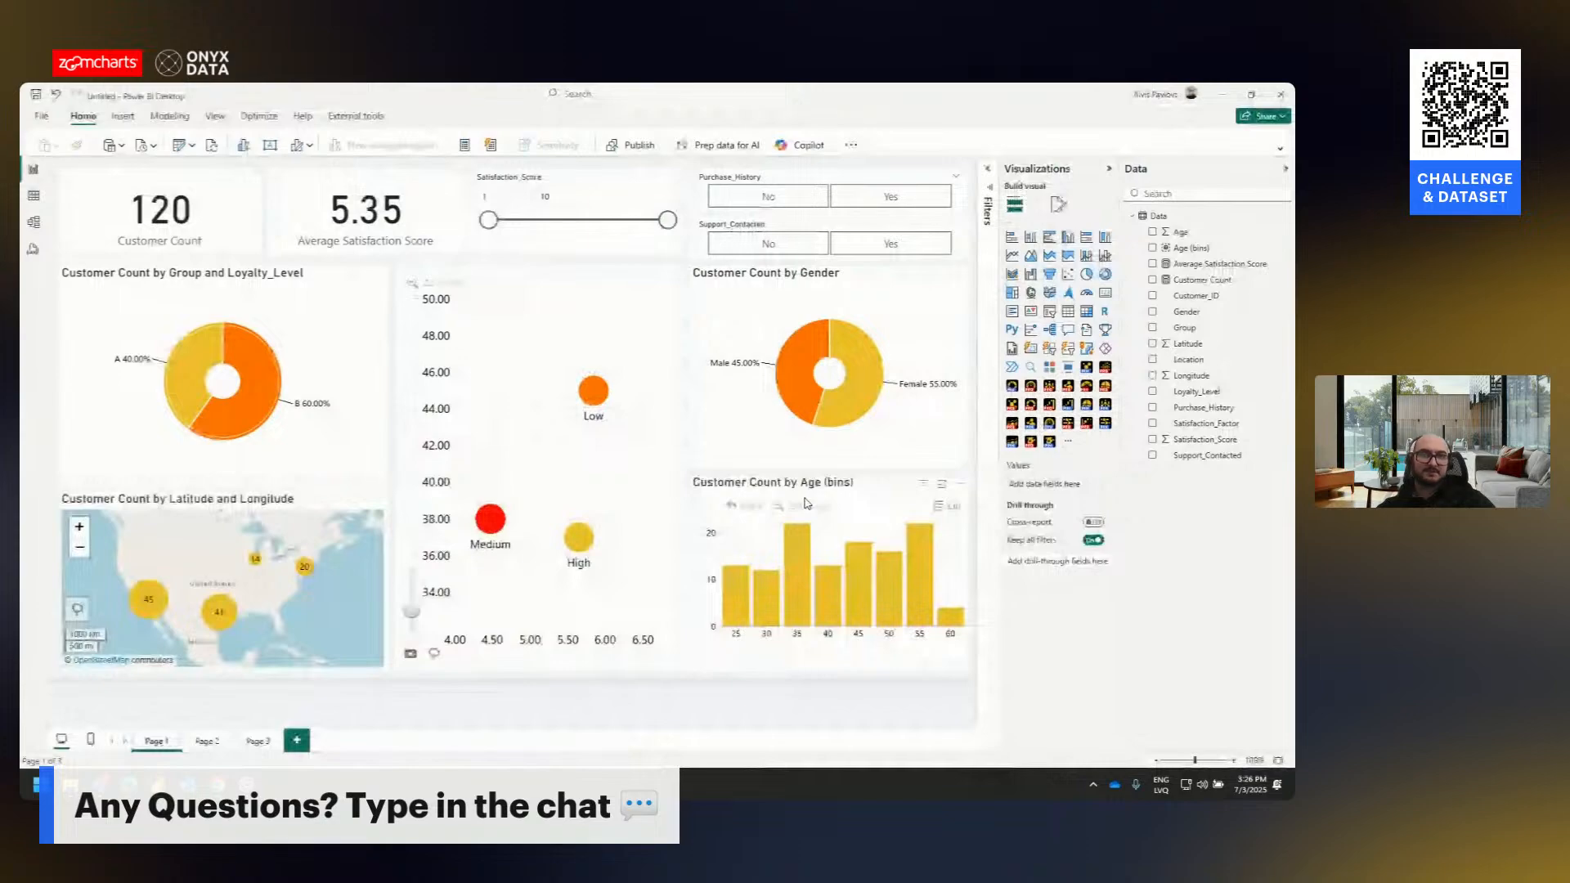
click(374, 232)
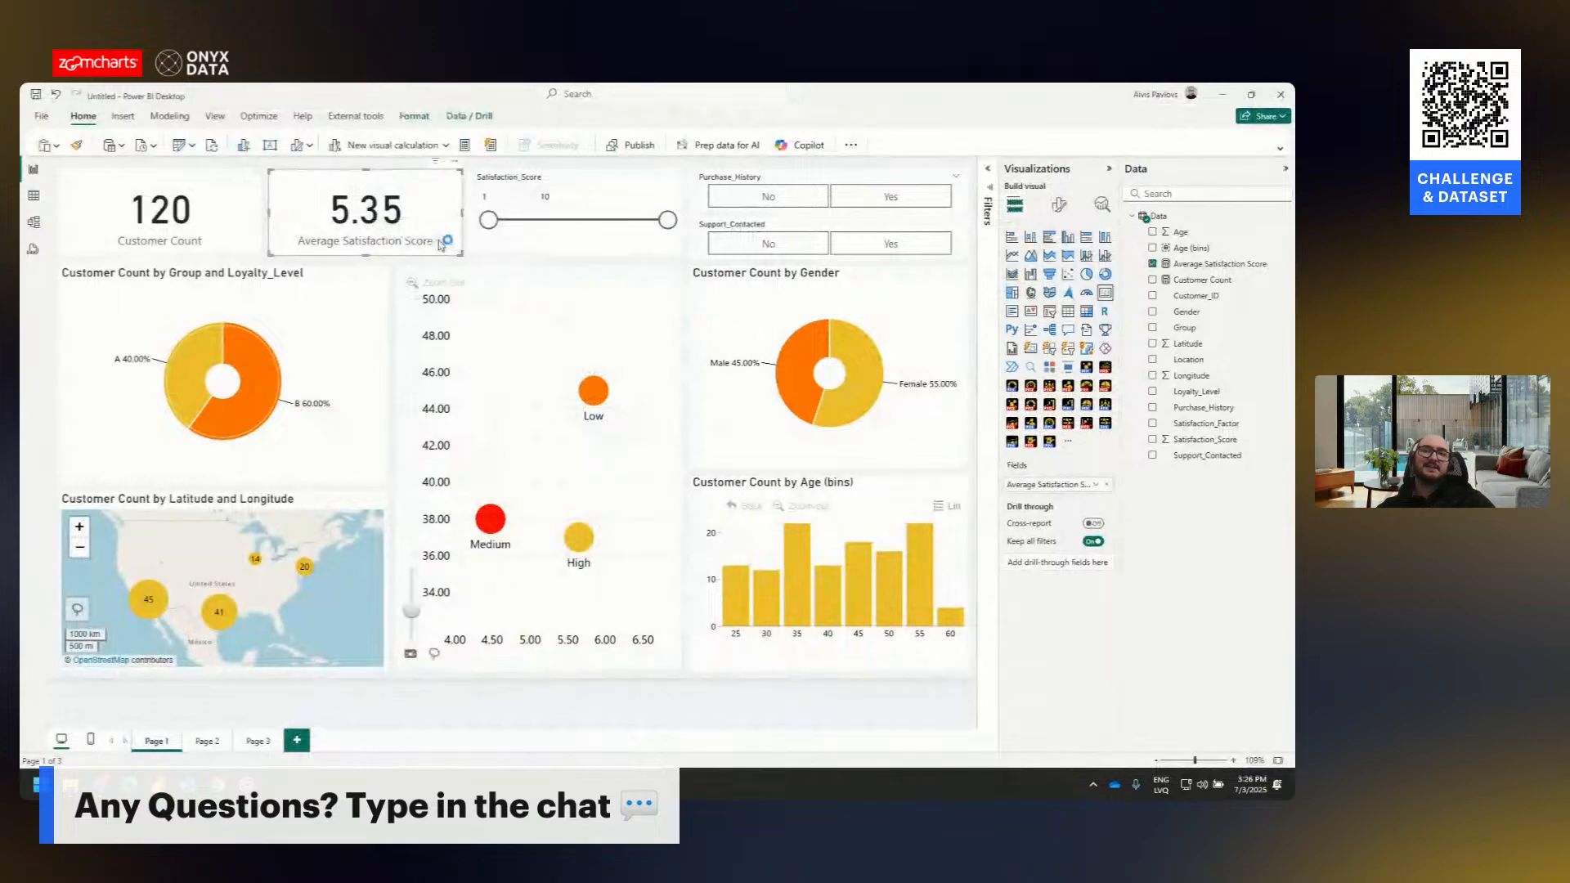
click(548, 184)
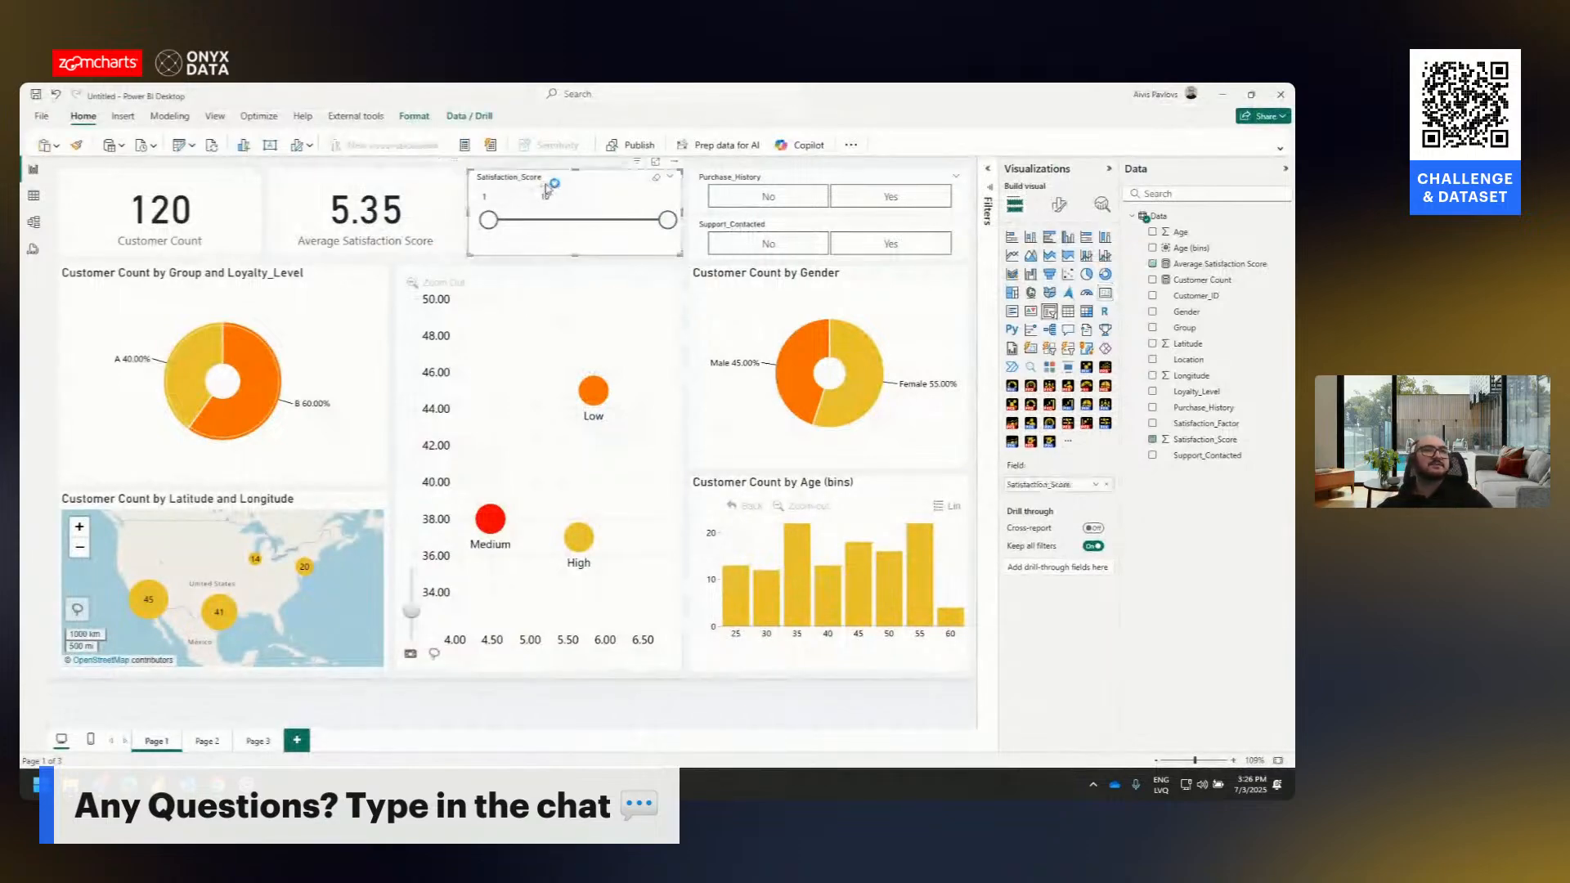
click(598, 165)
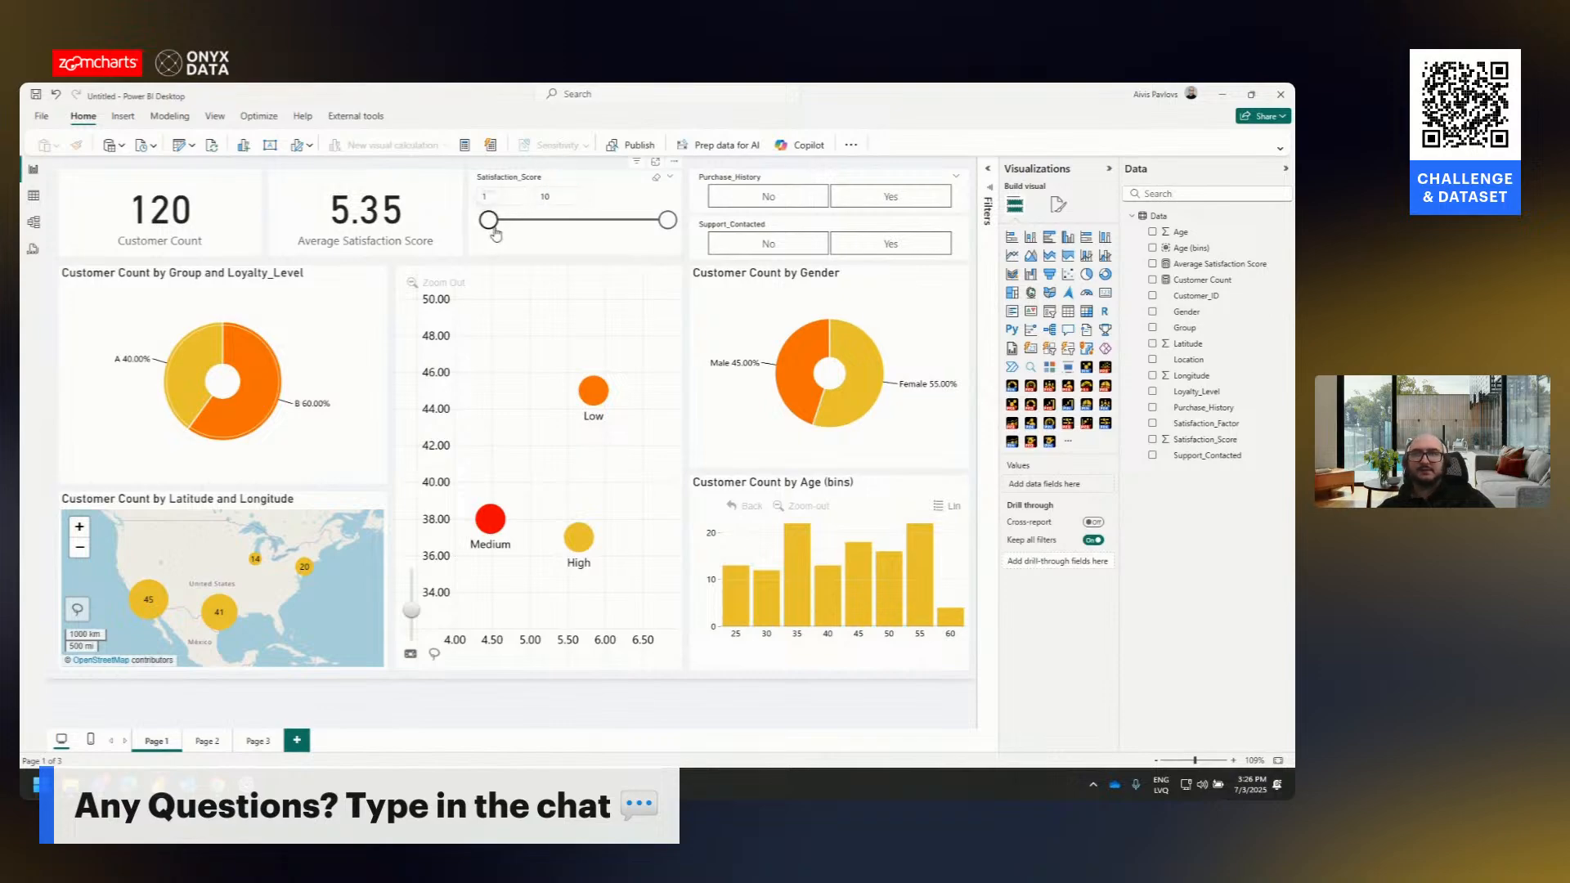
drag(491, 226, 577, 233)
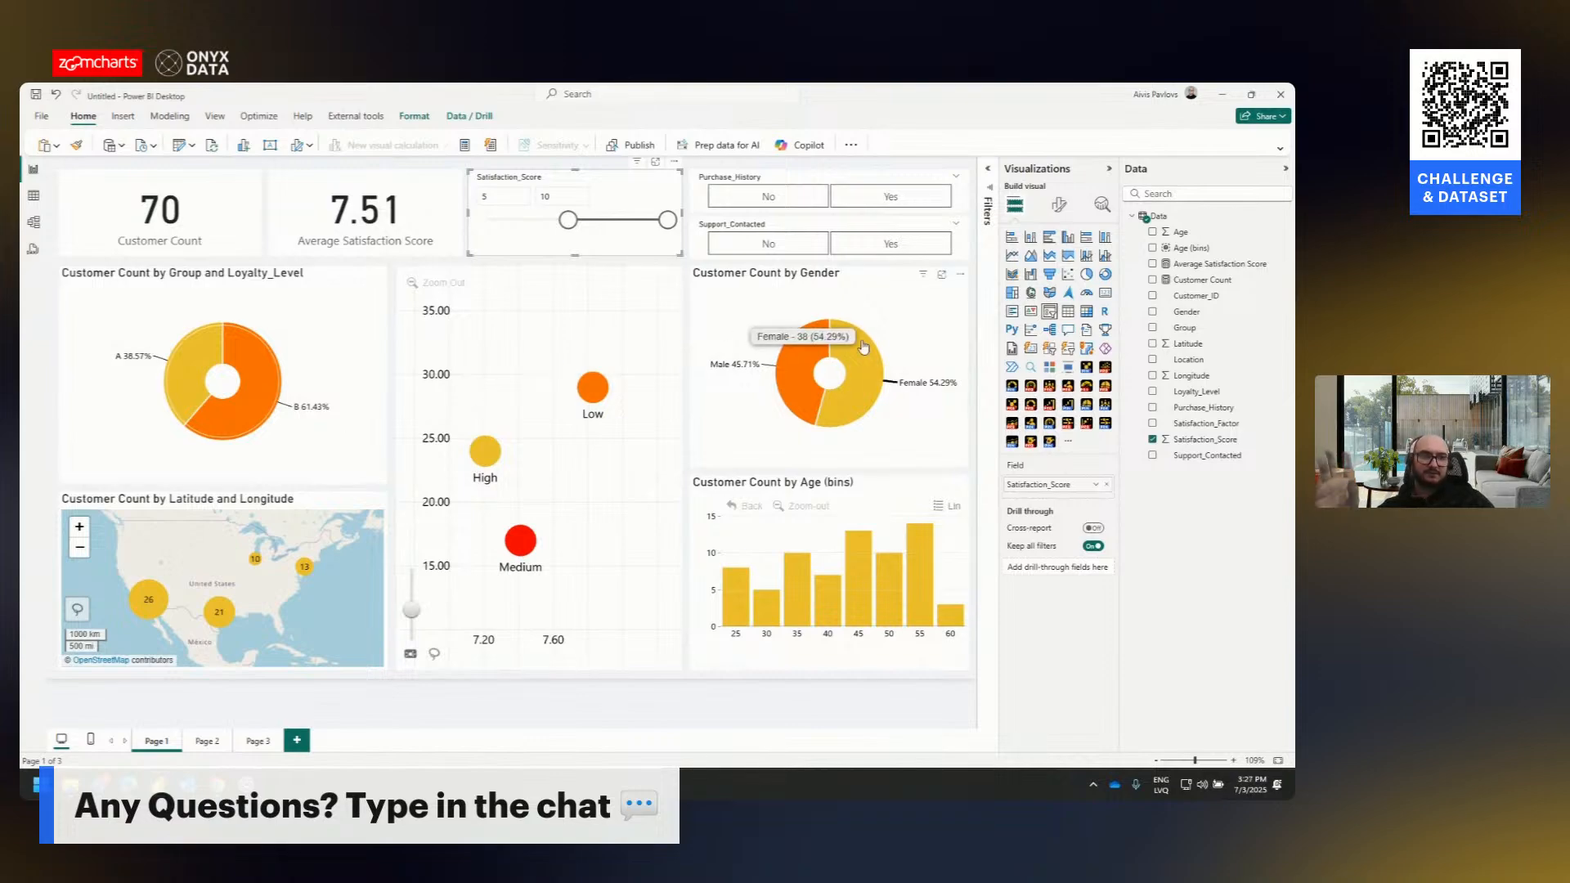
click(889, 328)
click(891, 332)
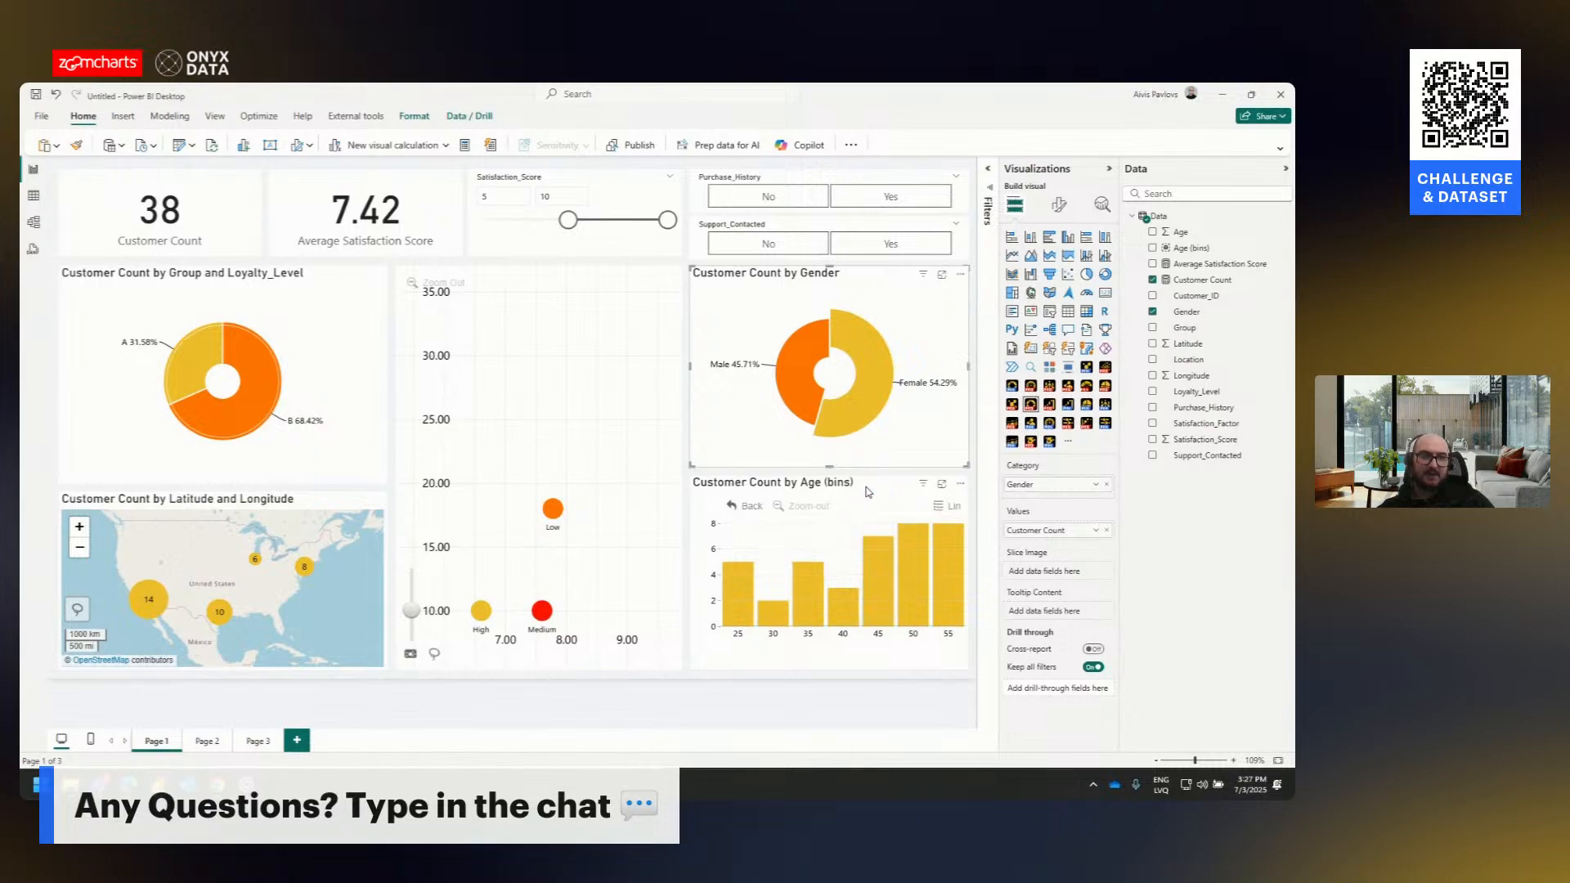
- Drill the scatter chart into the Low loyalty level, examine its satisfaction factors, and reset the chart
click(515, 469)
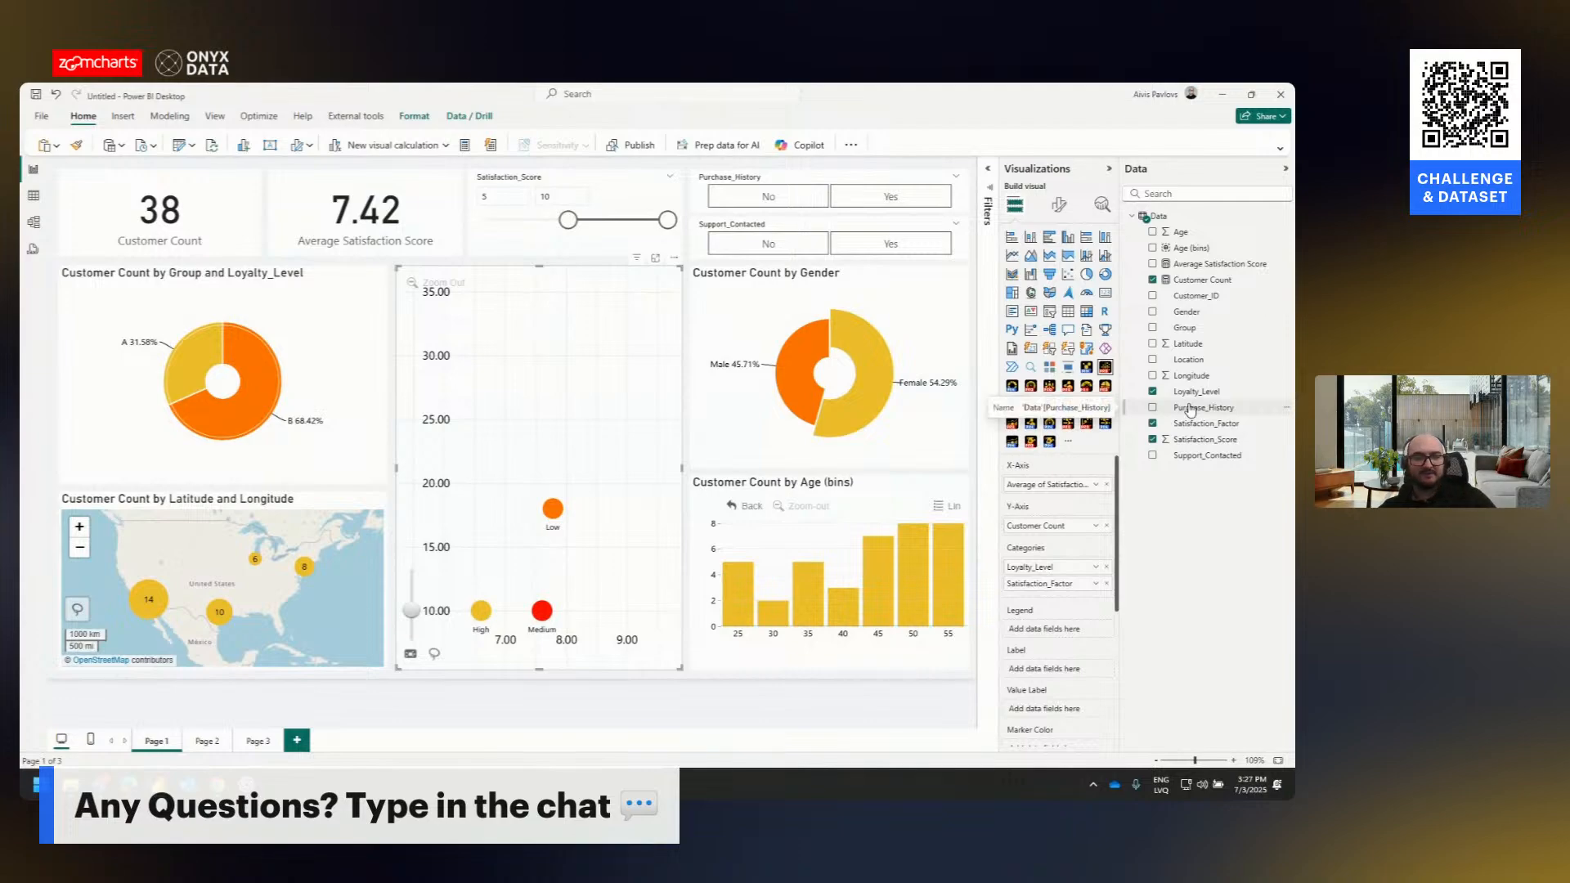
drag(603, 527, 620, 460)
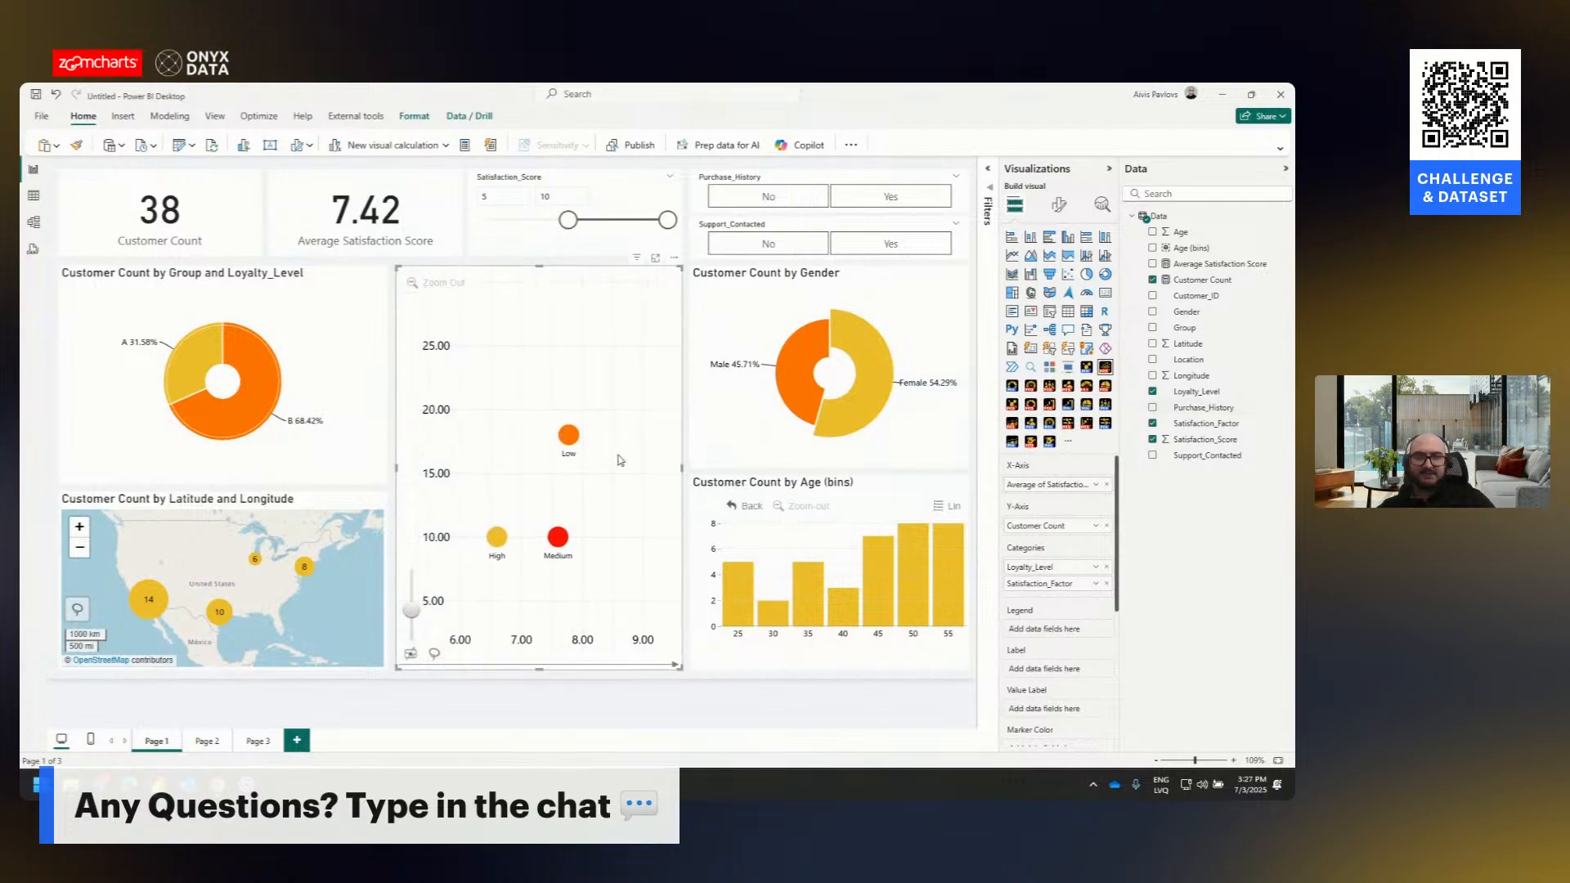
mouse_move(584, 458)
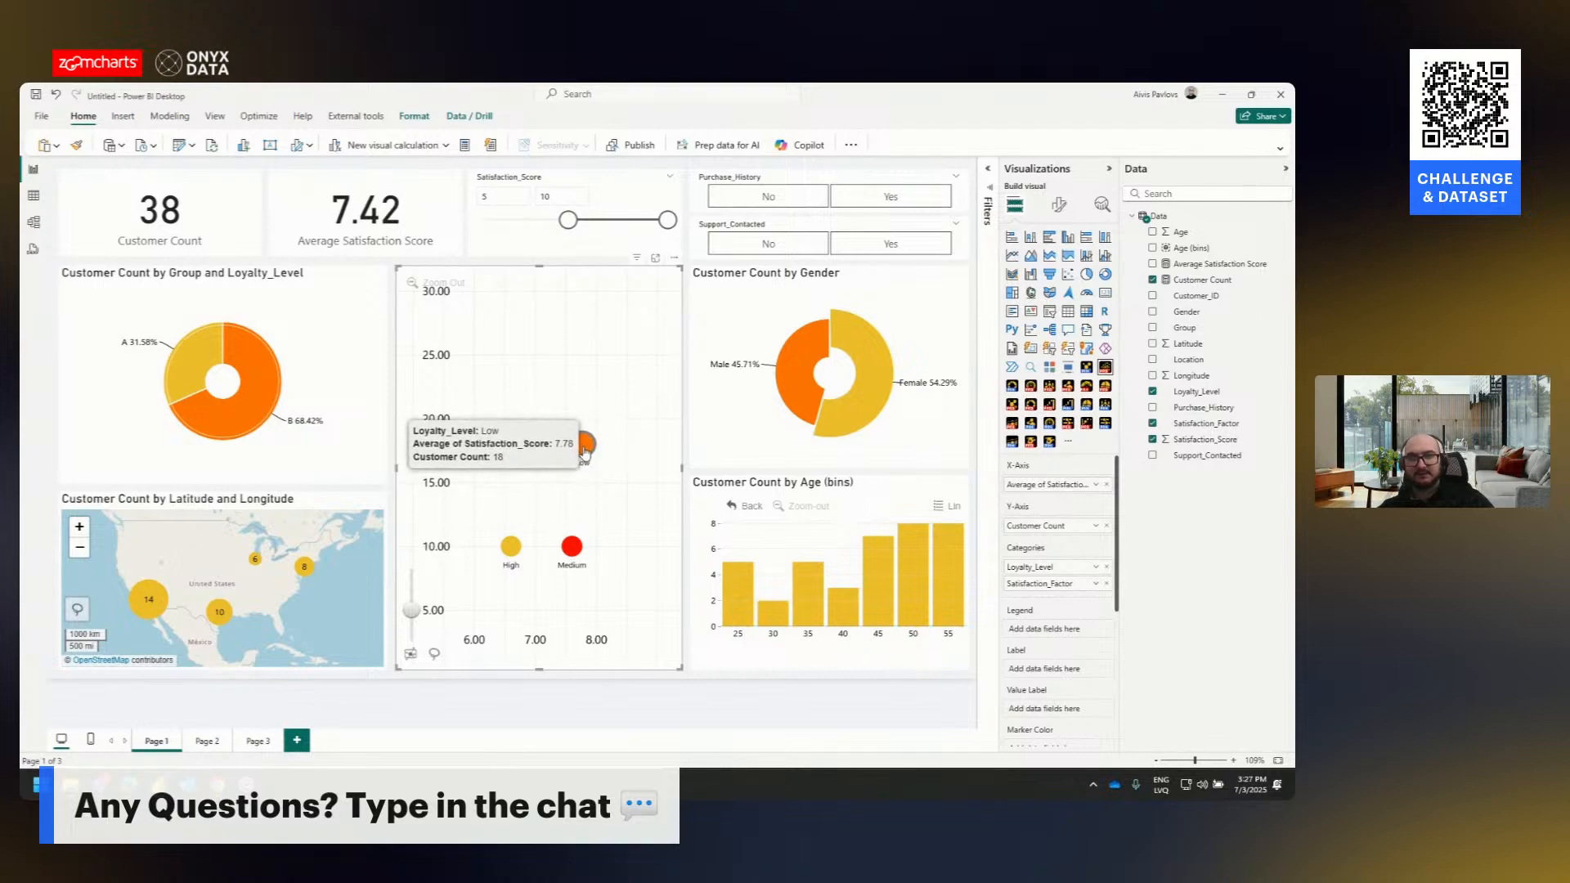
click(584, 452)
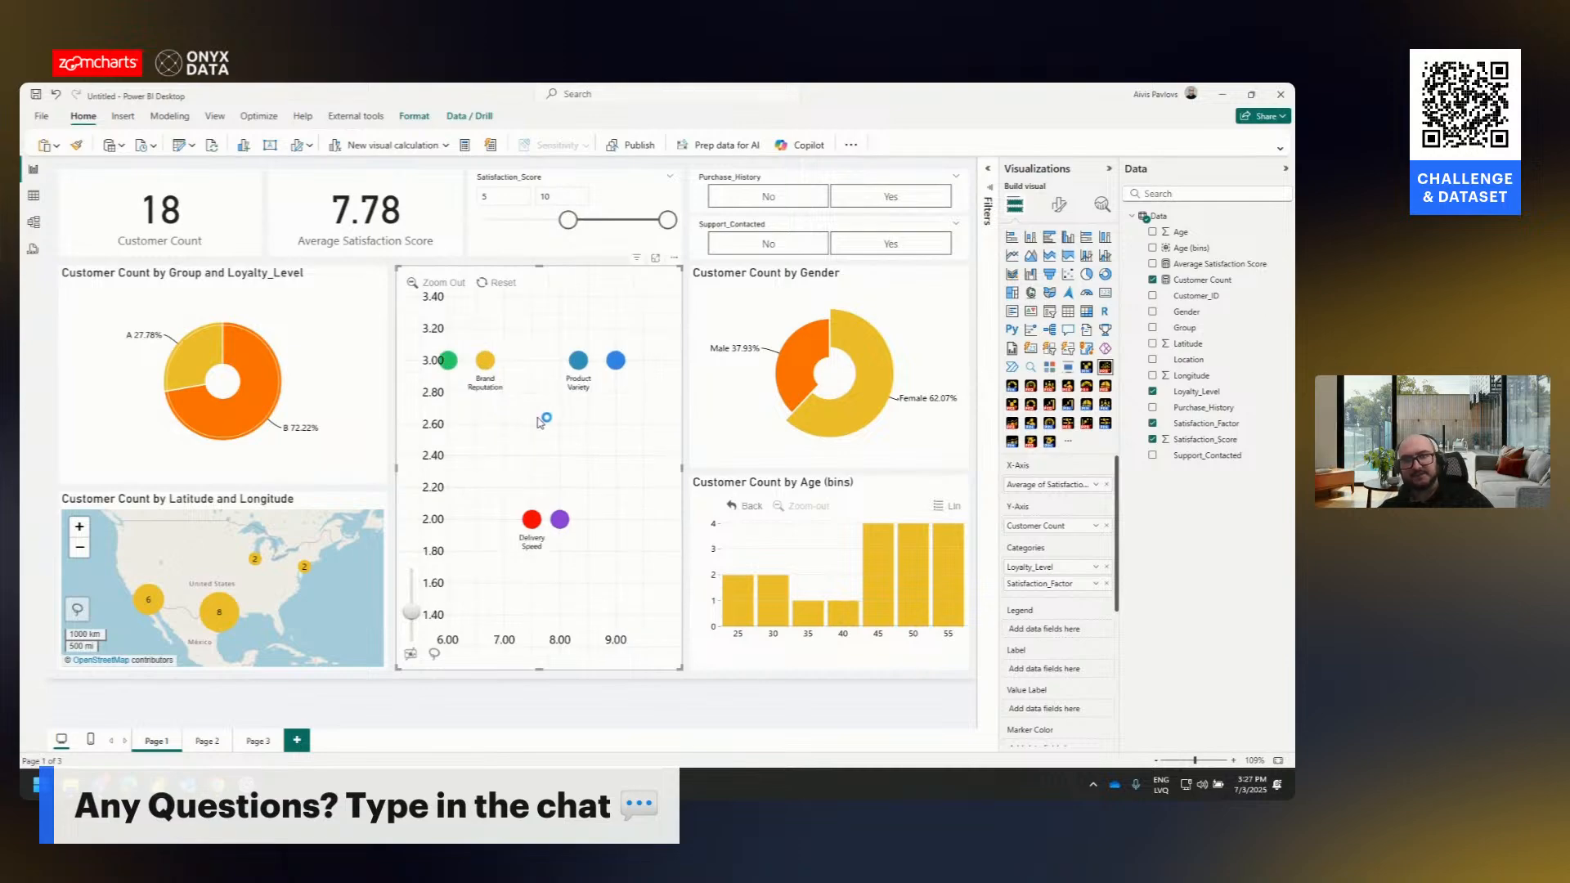
scroll(528, 421, up, 3)
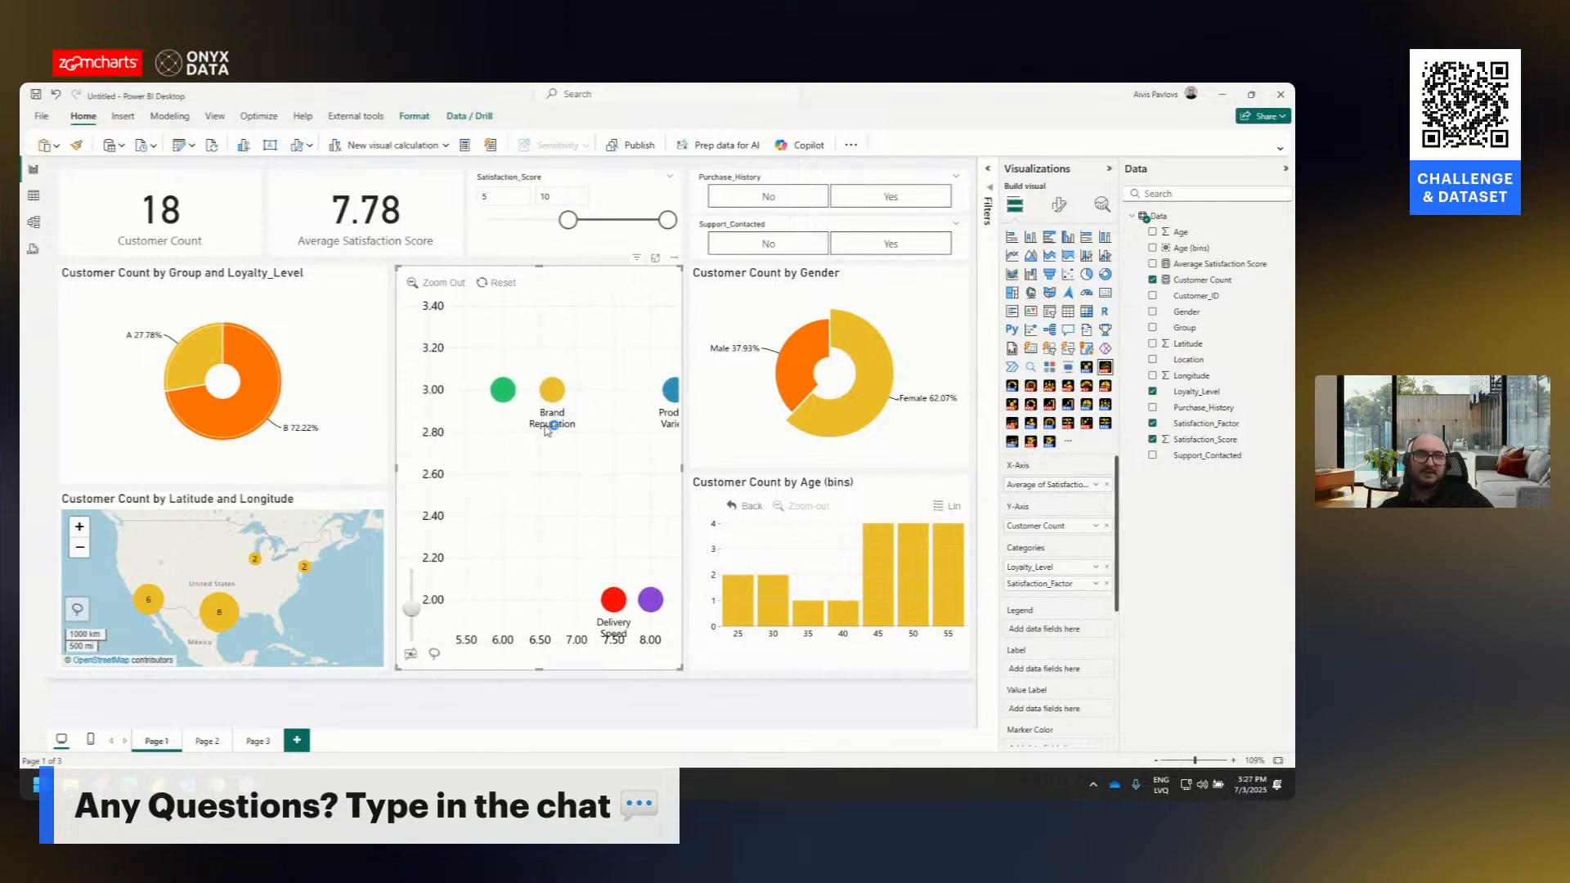
mouse_move(498, 395)
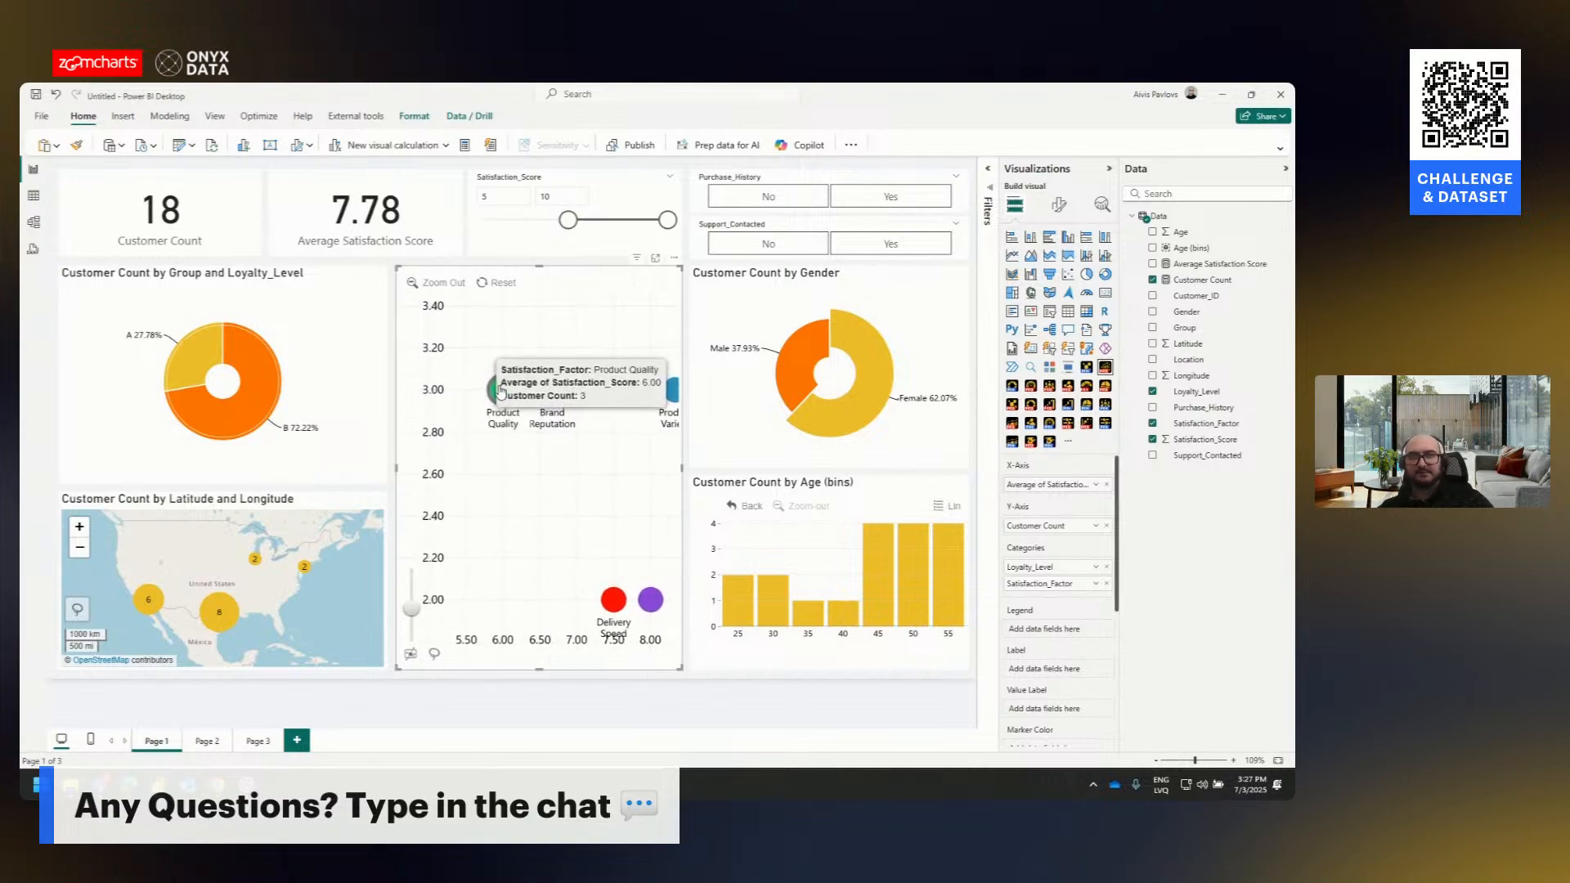
drag(606, 457, 536, 470)
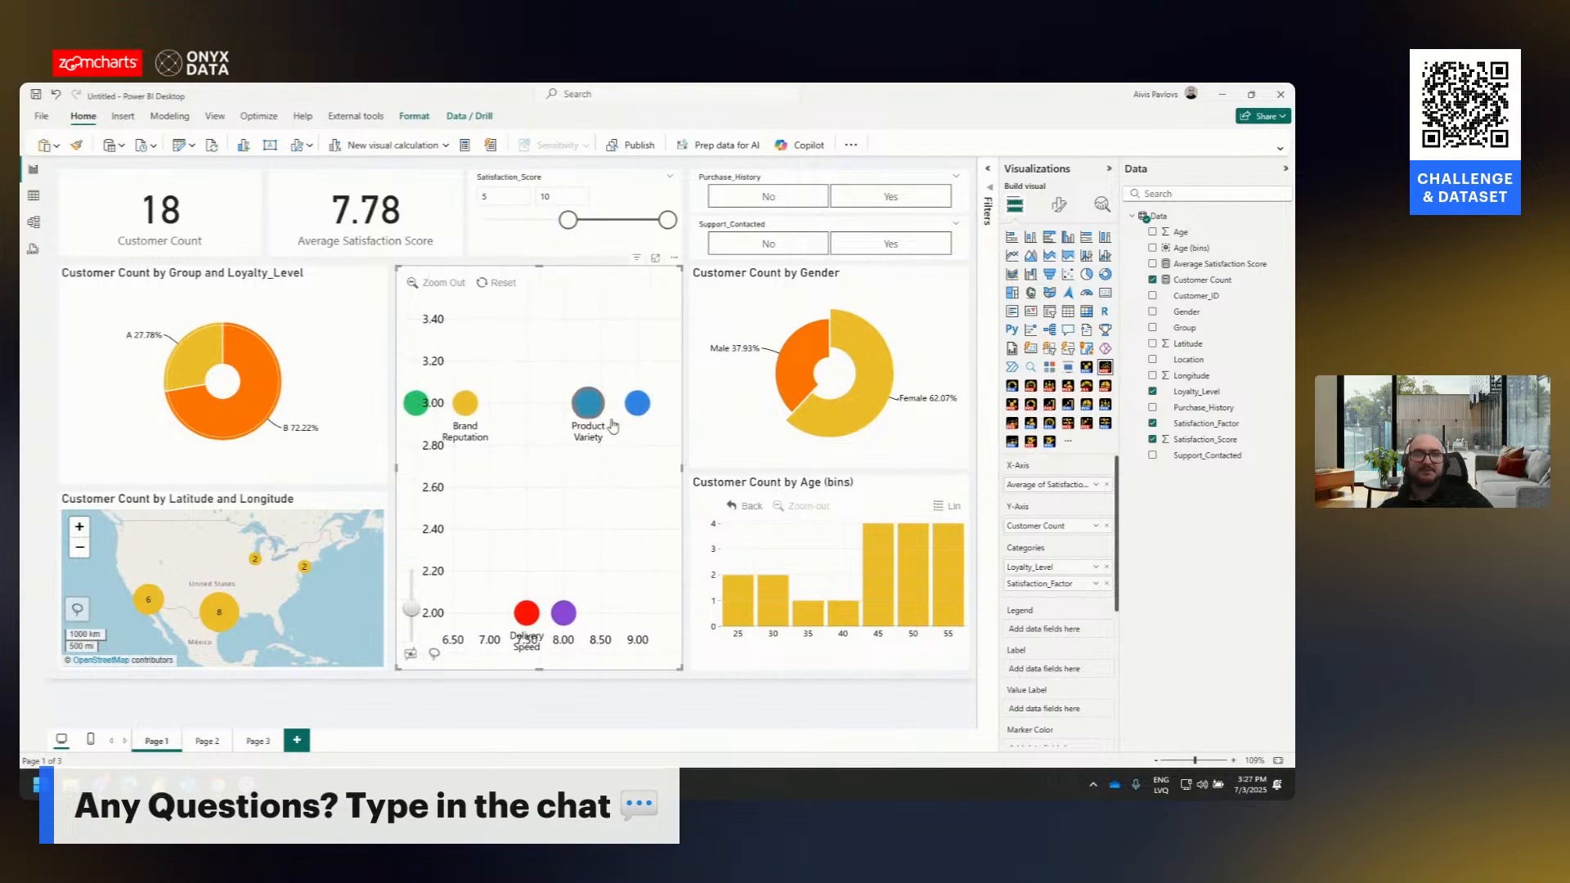
scroll(532, 470, down, 3)
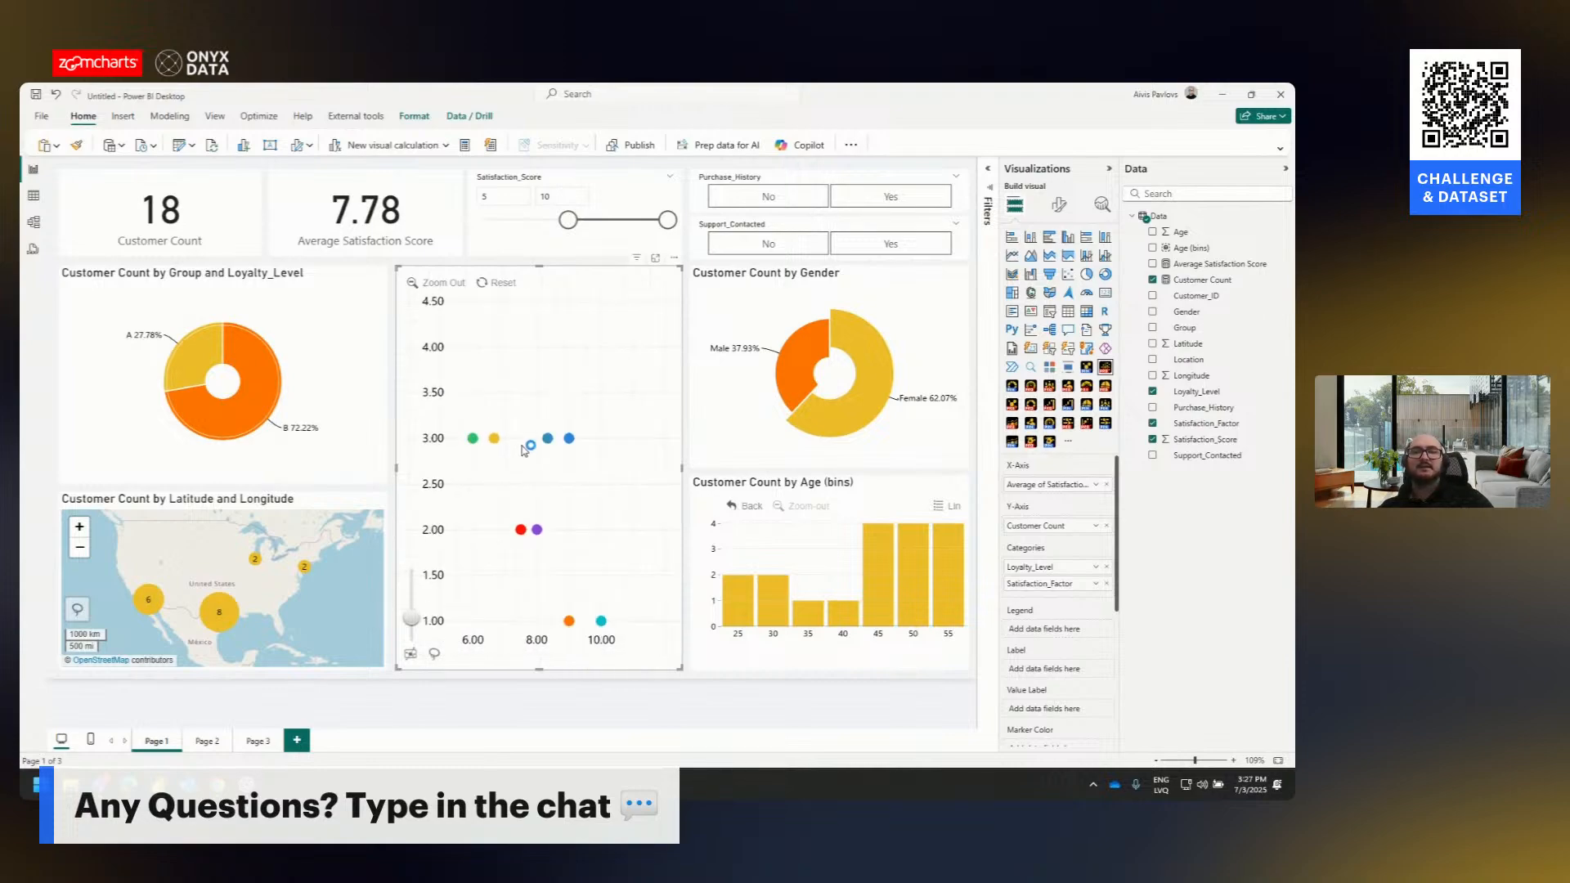
click(498, 283)
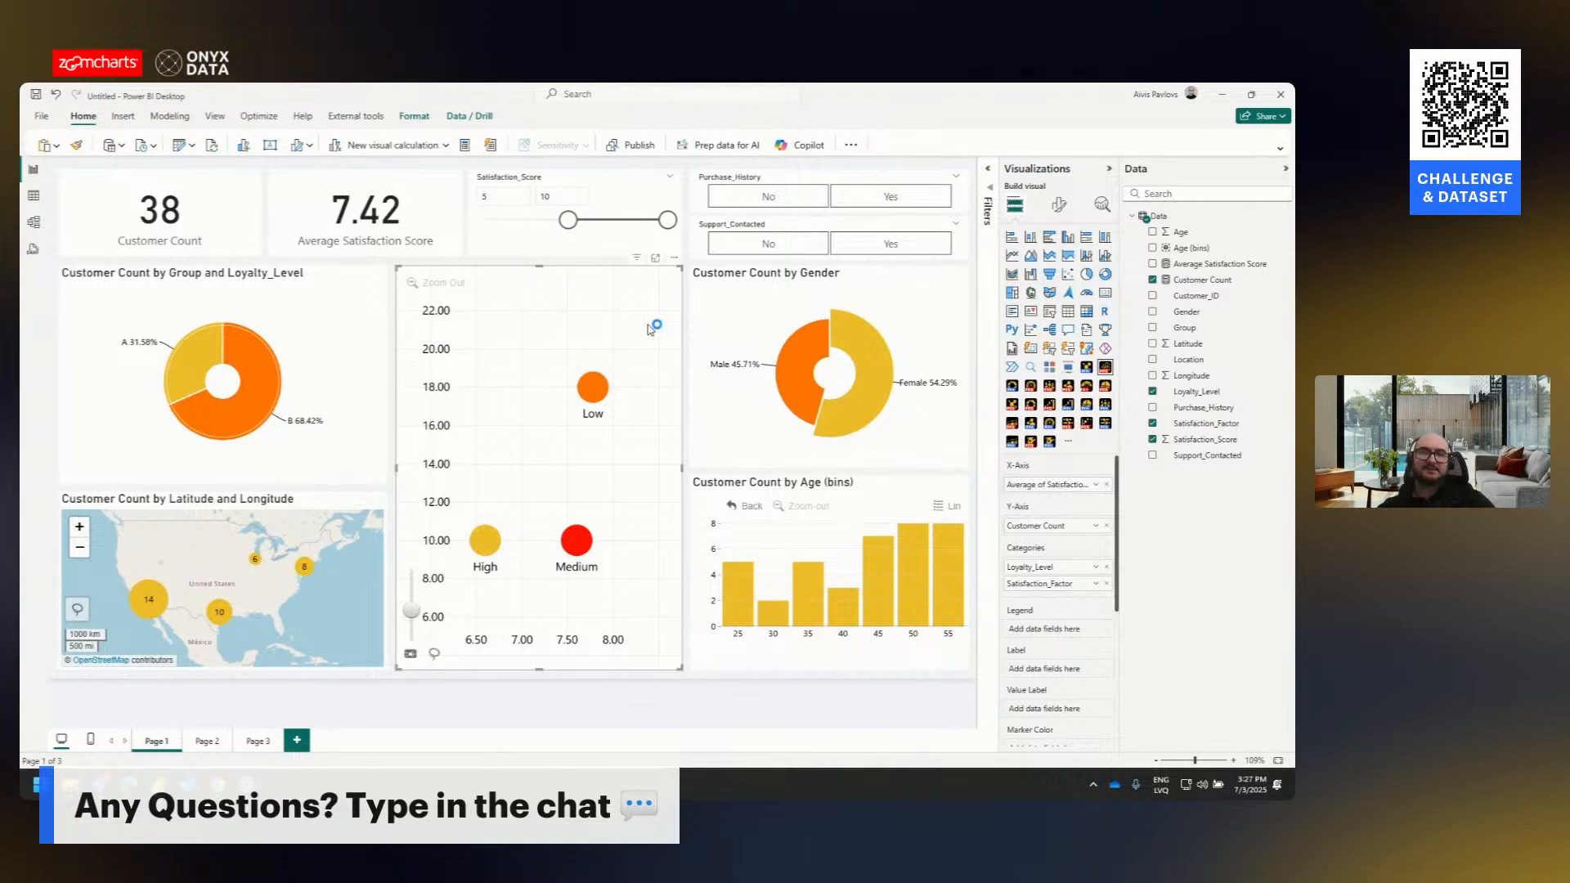
- Clear the Female filter and compare the Satisfaction_Score slicer at 1–10 and 5–10, leaving it at 5–10
click(881, 391)
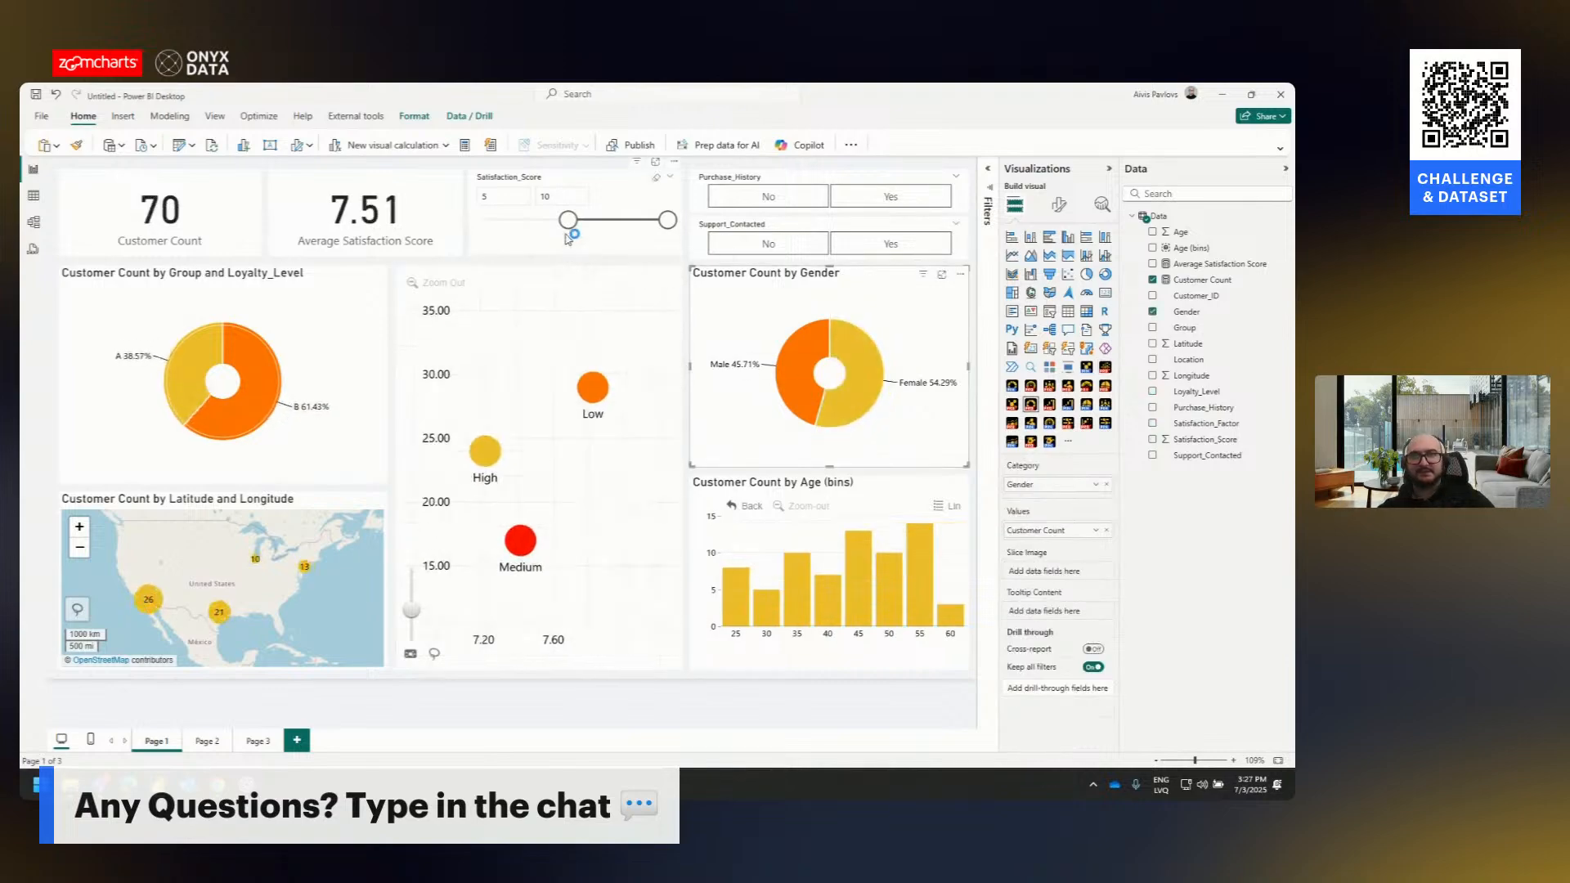
drag(569, 222, 484, 224)
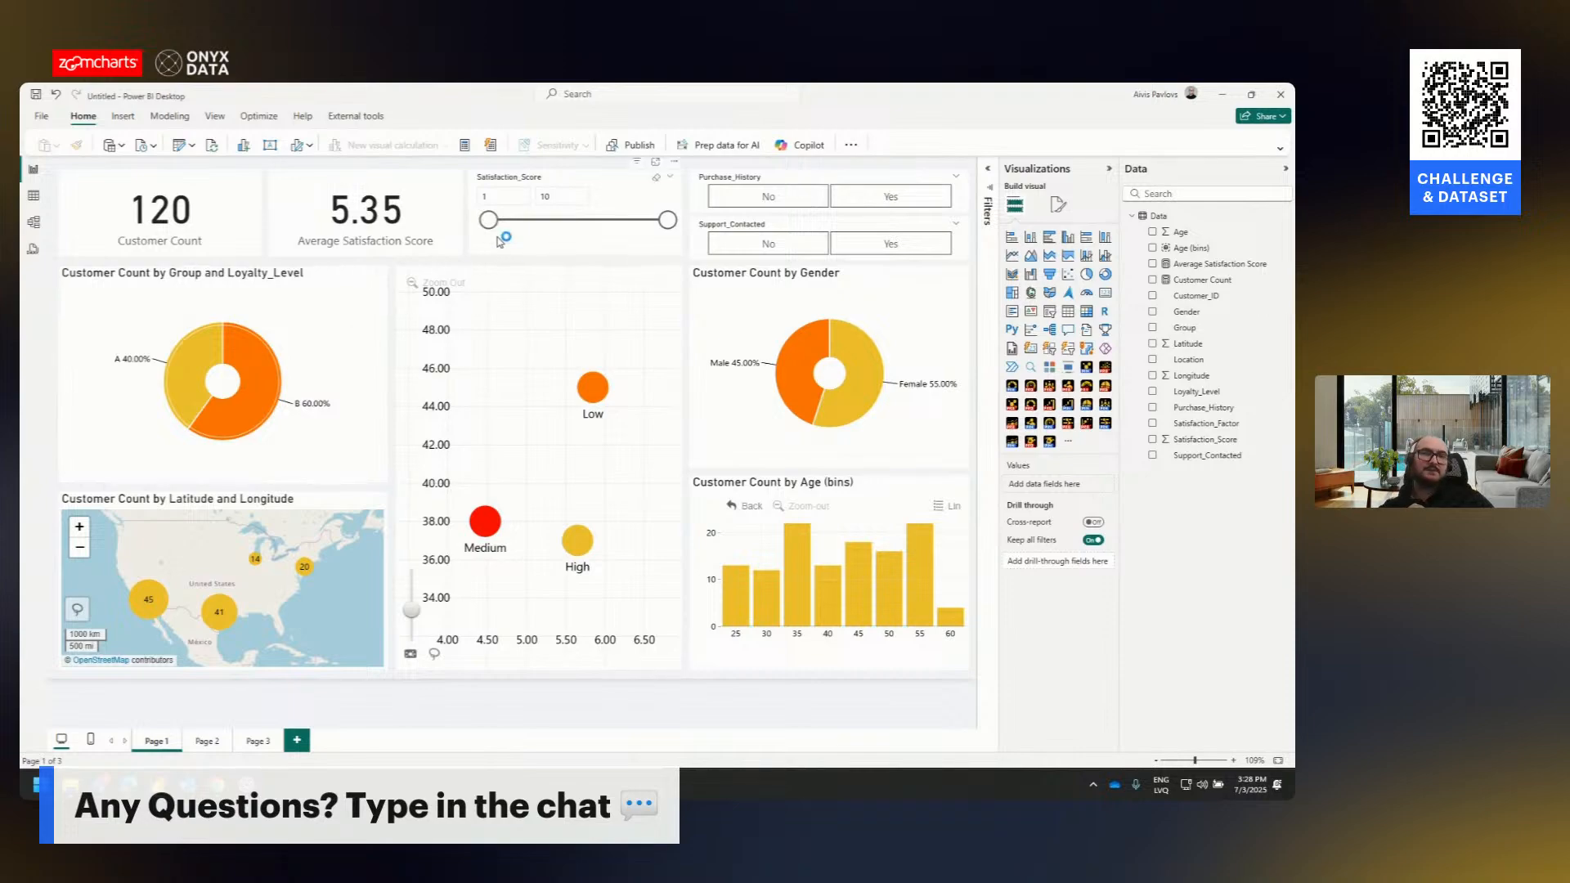
drag(488, 220, 568, 220)
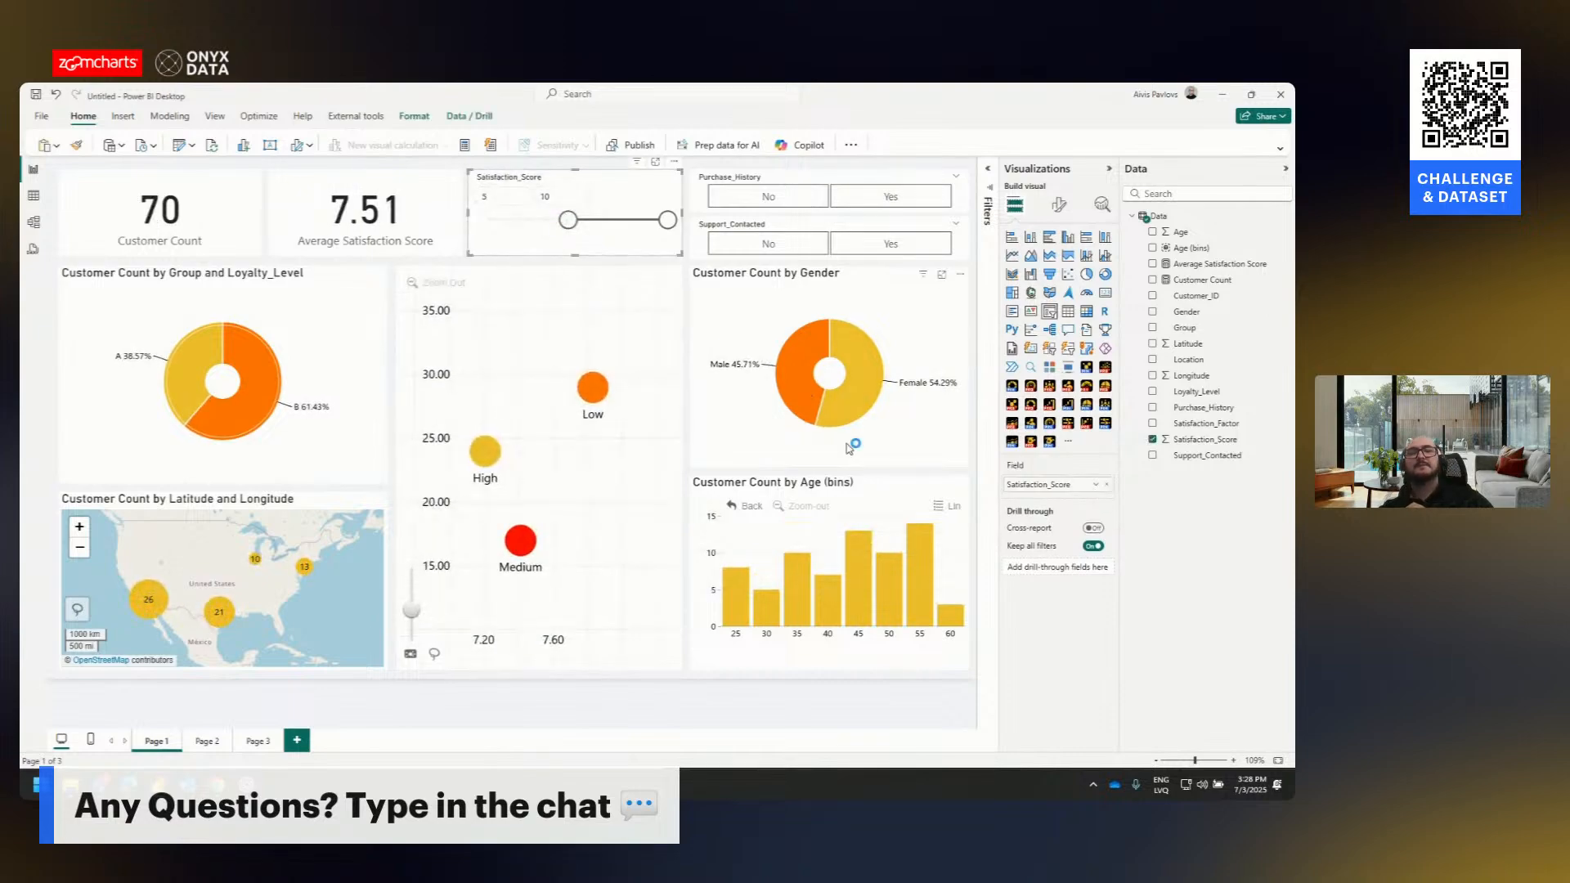
- Filter the report to Female customers, drill the group donut into Group B, and select the western US cluster on the map
click(904, 430)
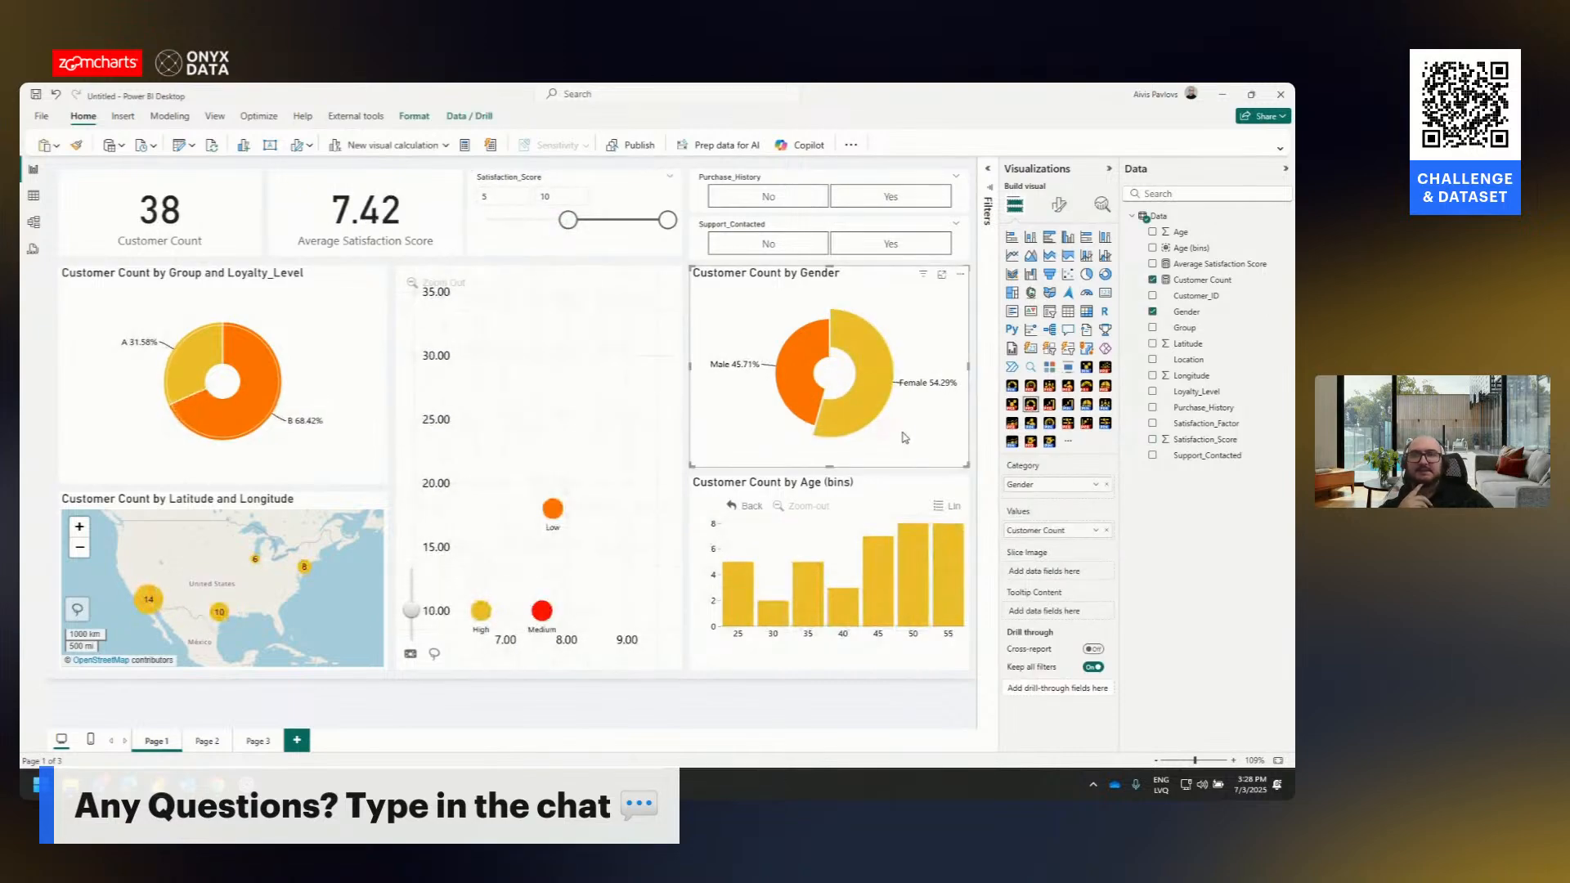
click(222, 421)
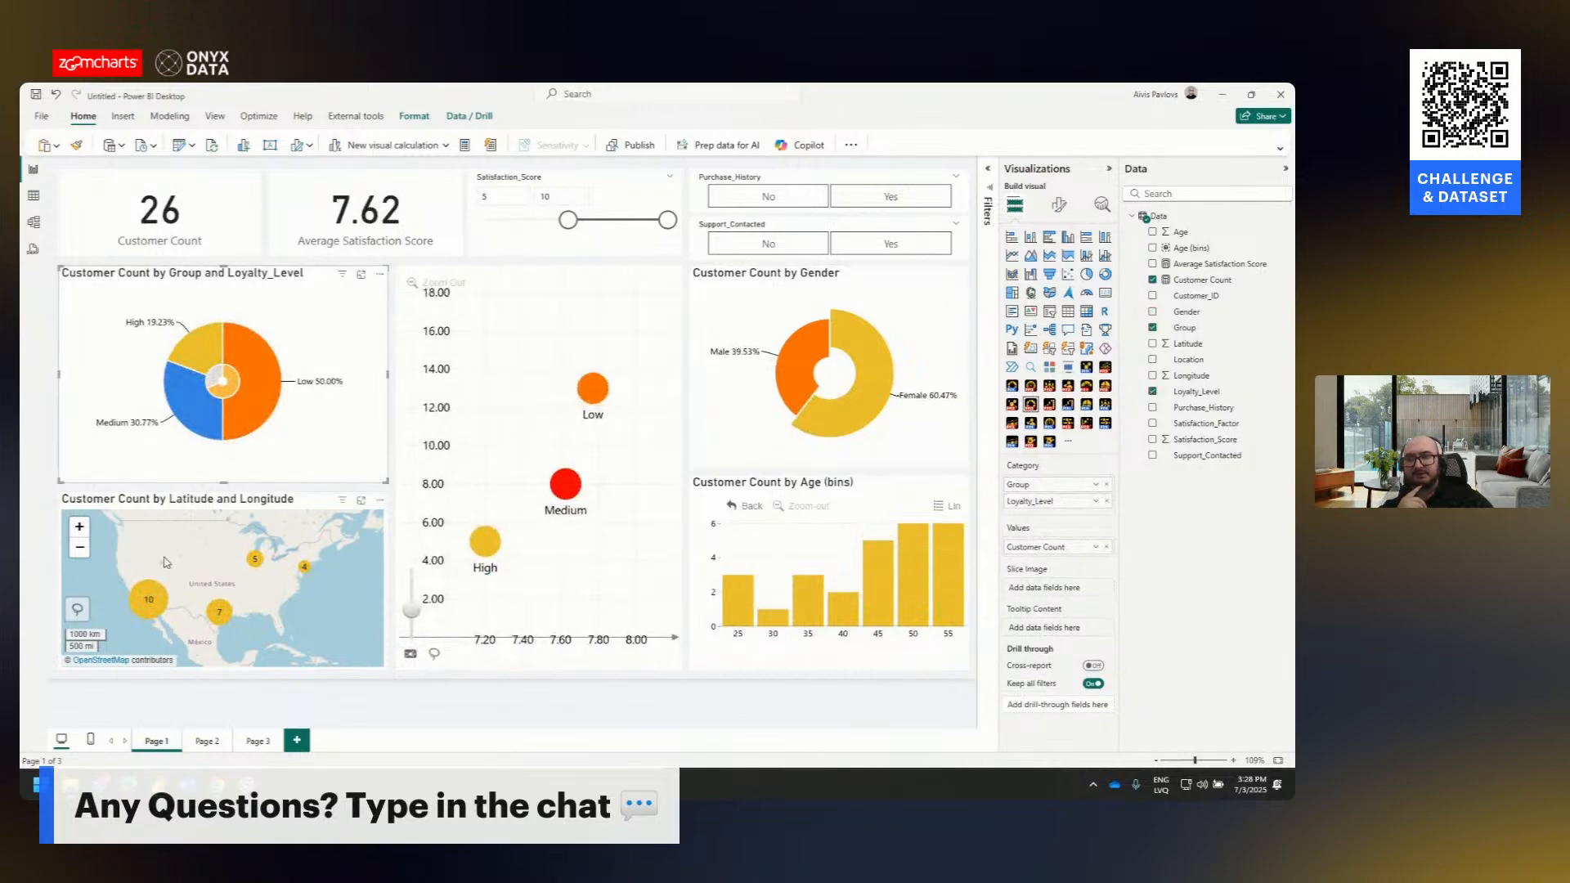
click(165, 602)
click(168, 602)
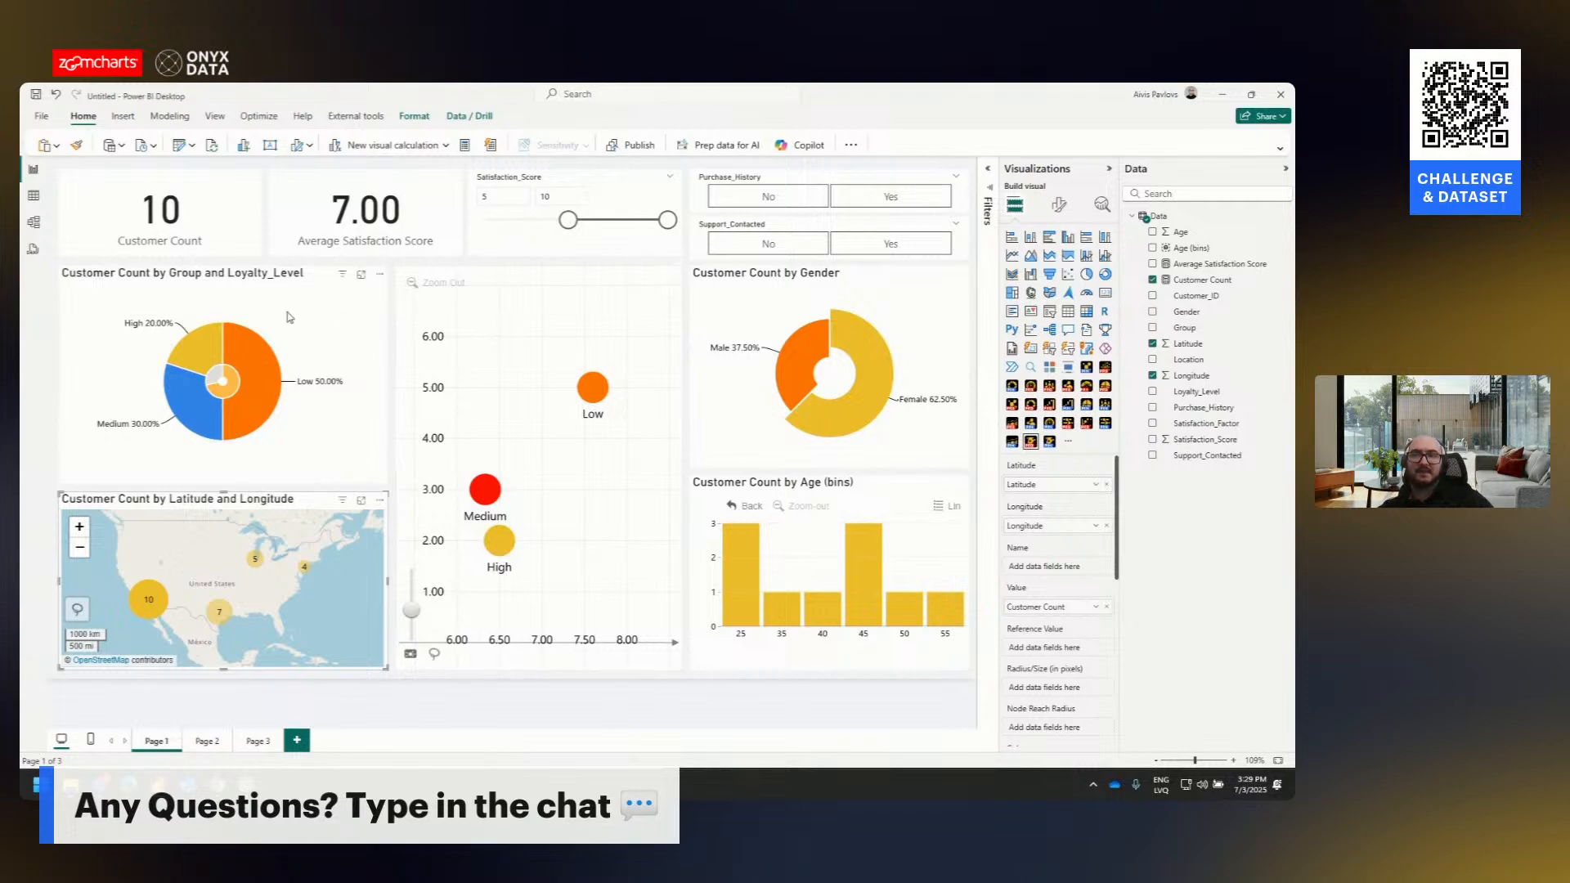
- Examine the Low loyalty level in the donut and its satisfaction factors in the scatter chart, returning both charts to their top level
mouse_move(225, 383)
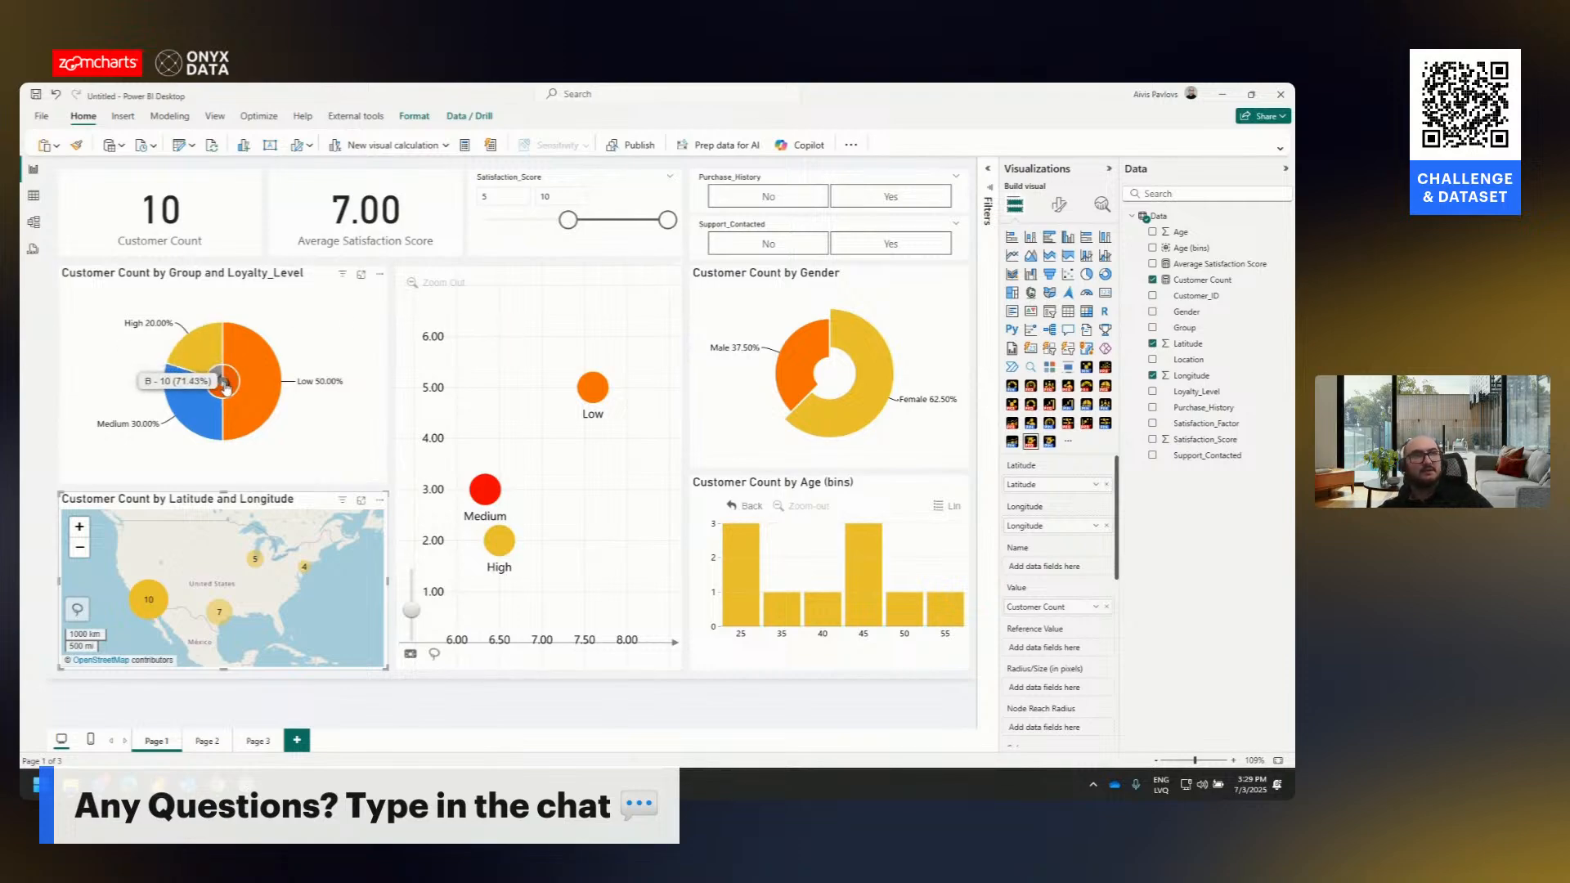
click(225, 383)
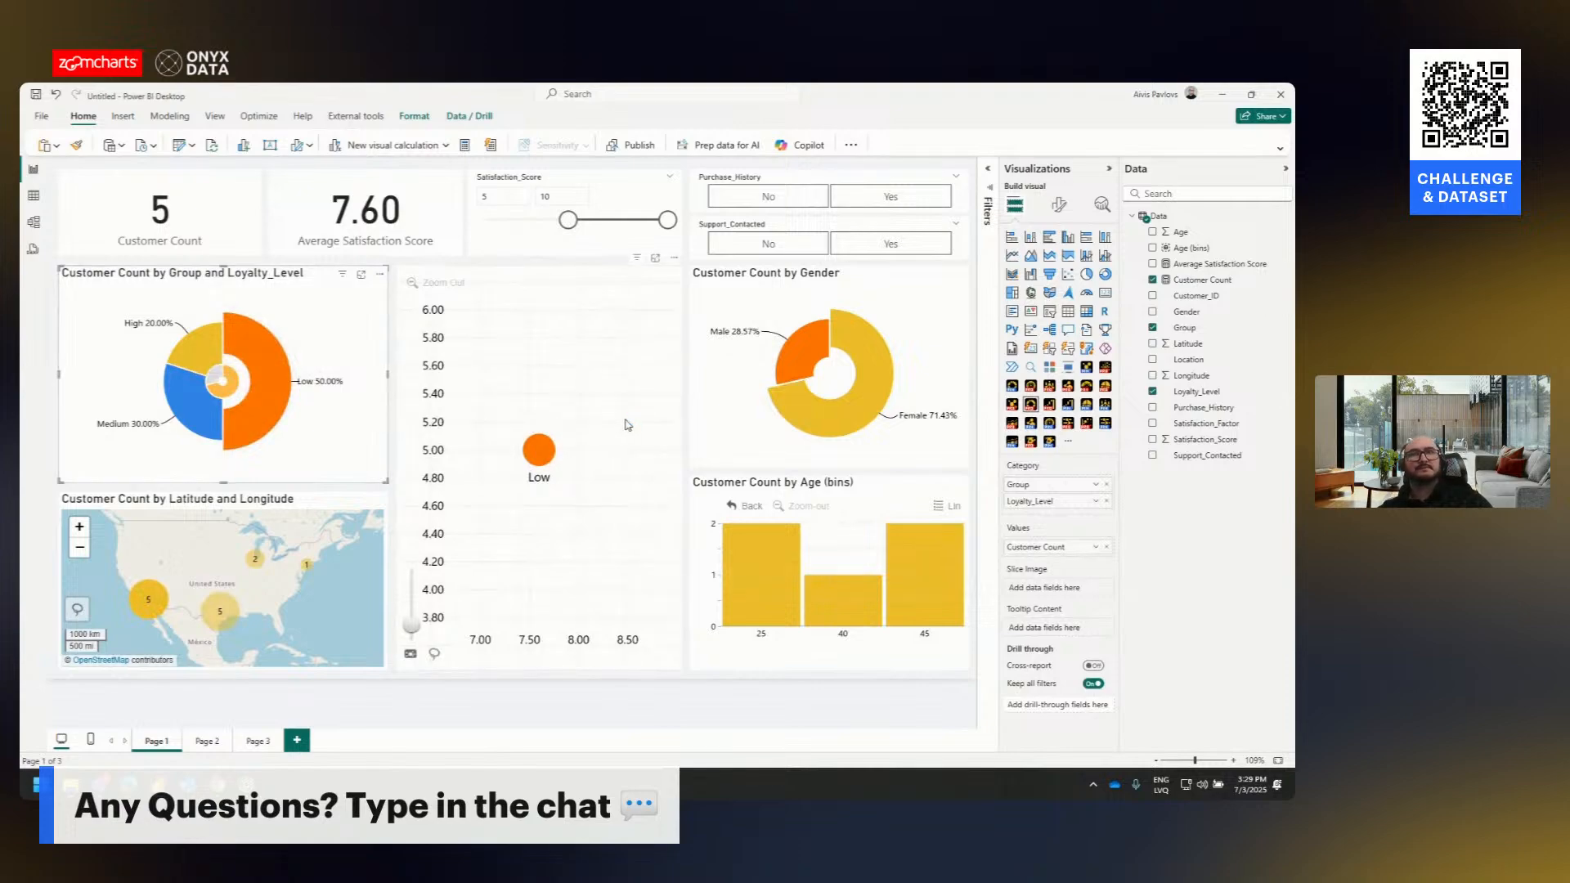
click(272, 379)
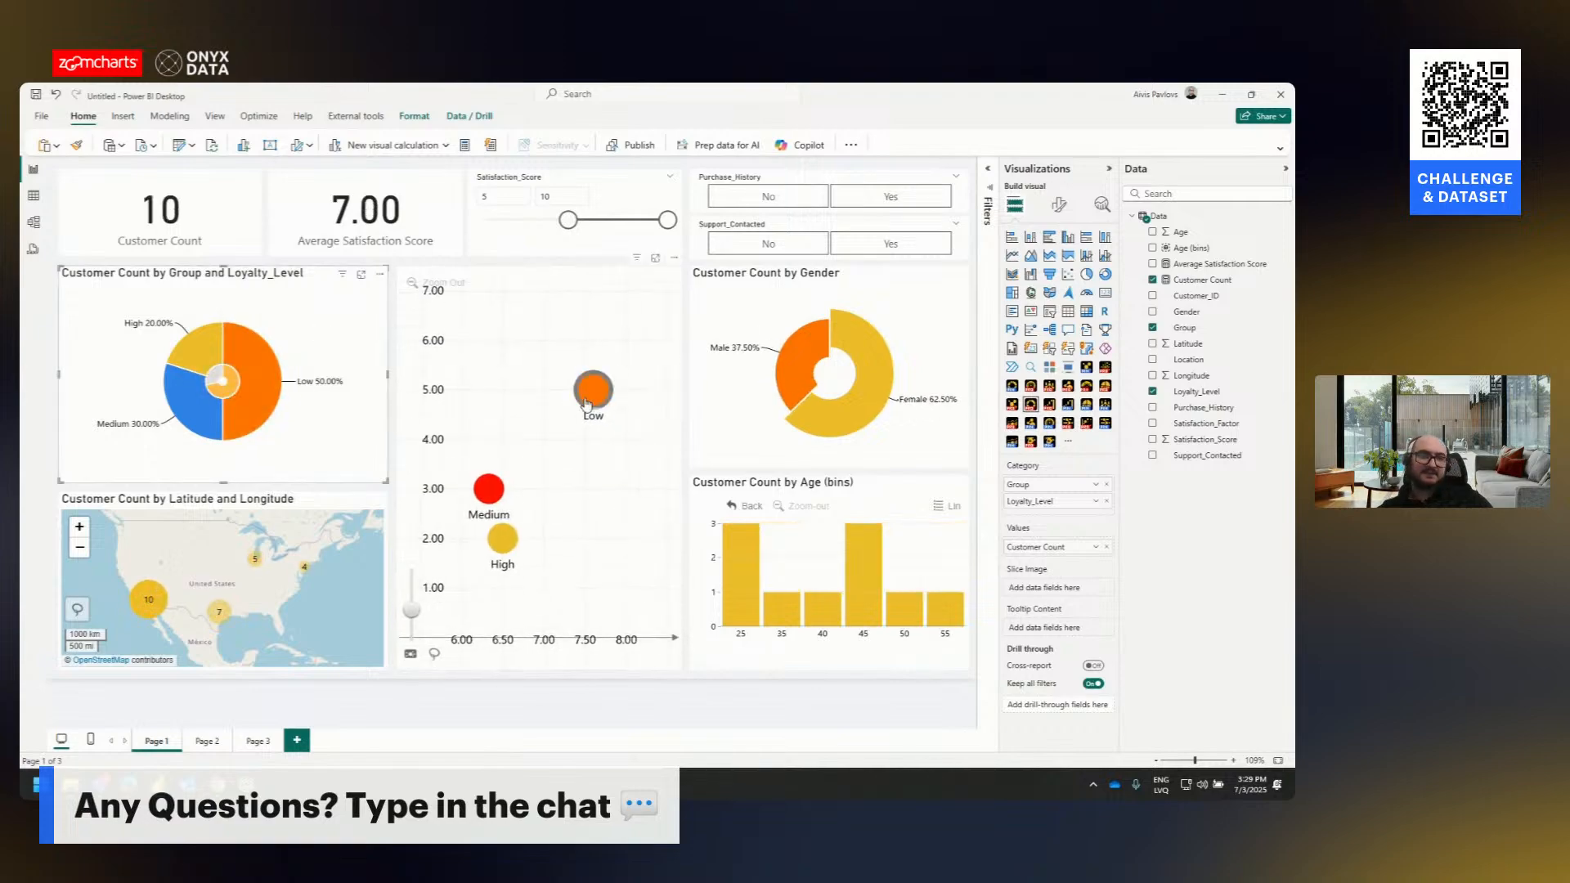
mouse_move(602, 391)
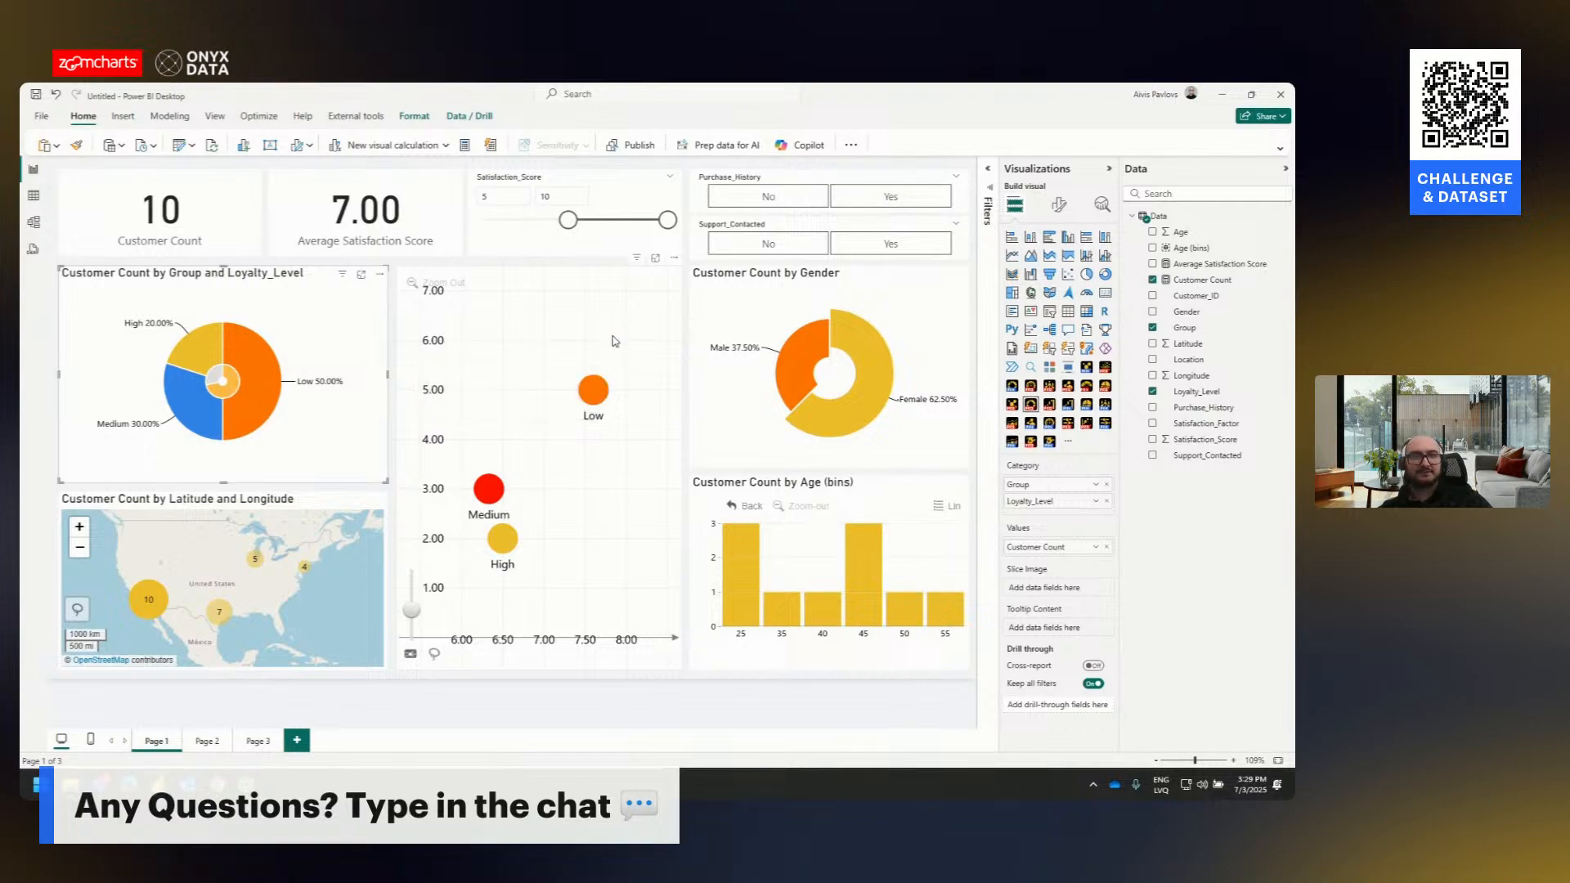
click(593, 390)
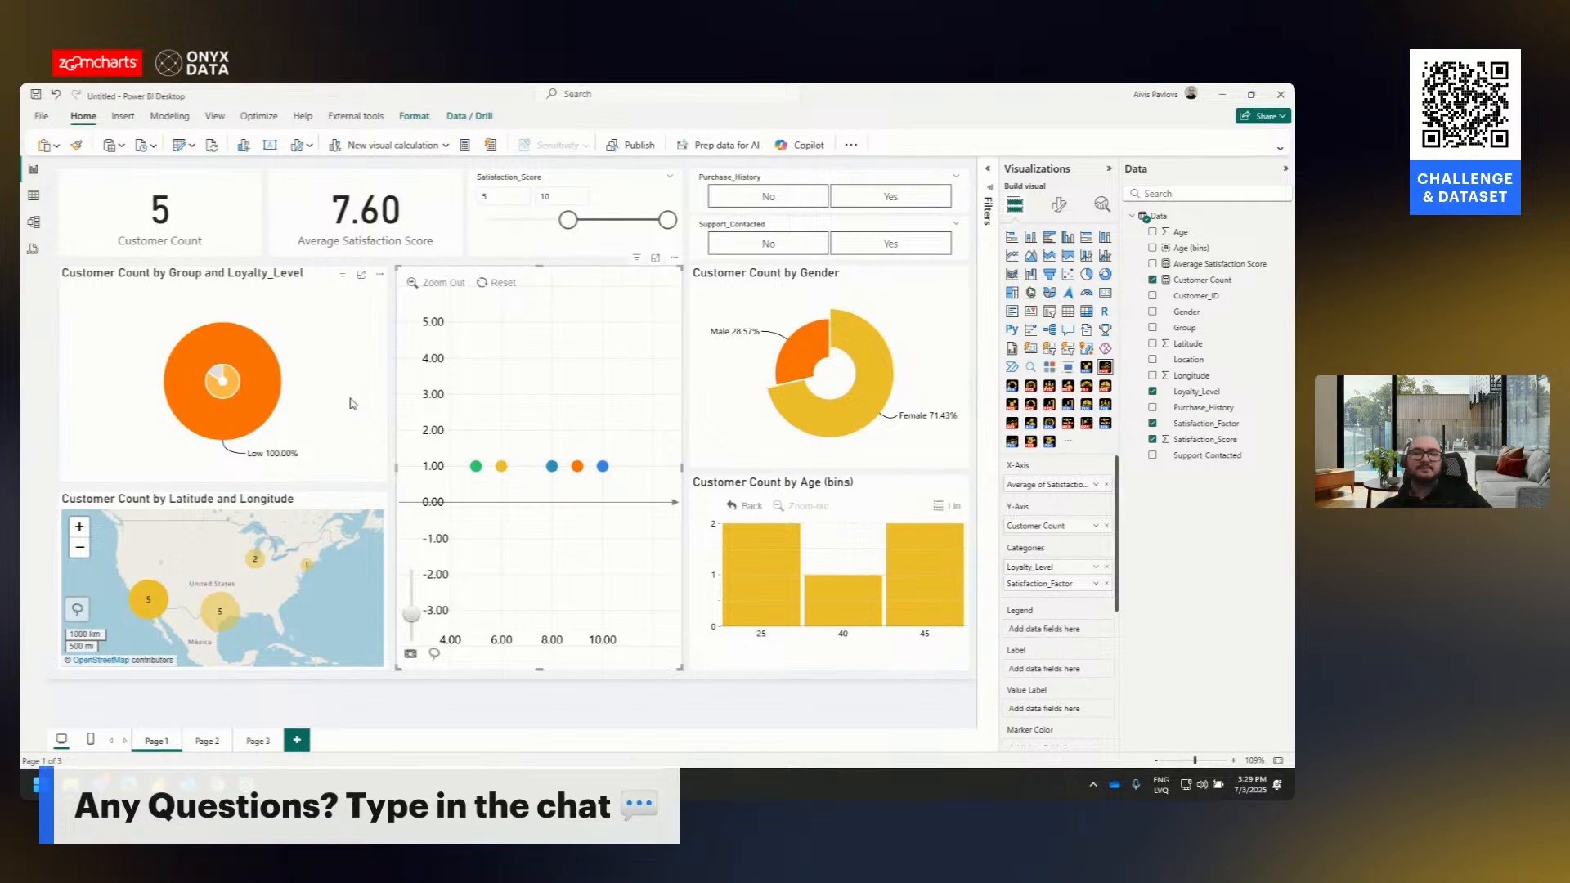
click(337, 411)
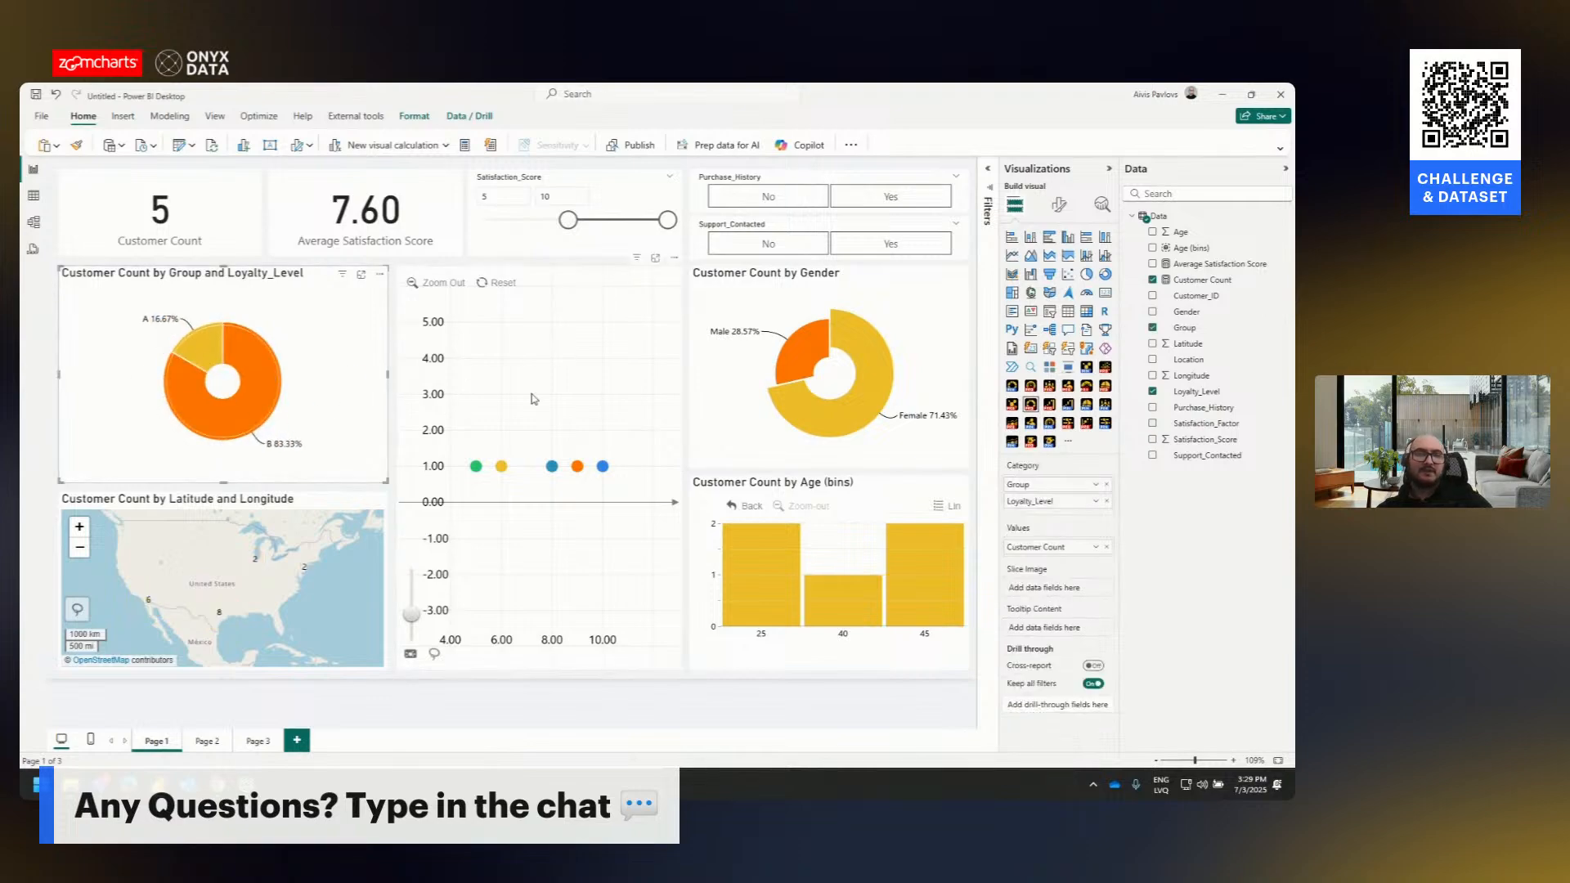
click(395, 361)
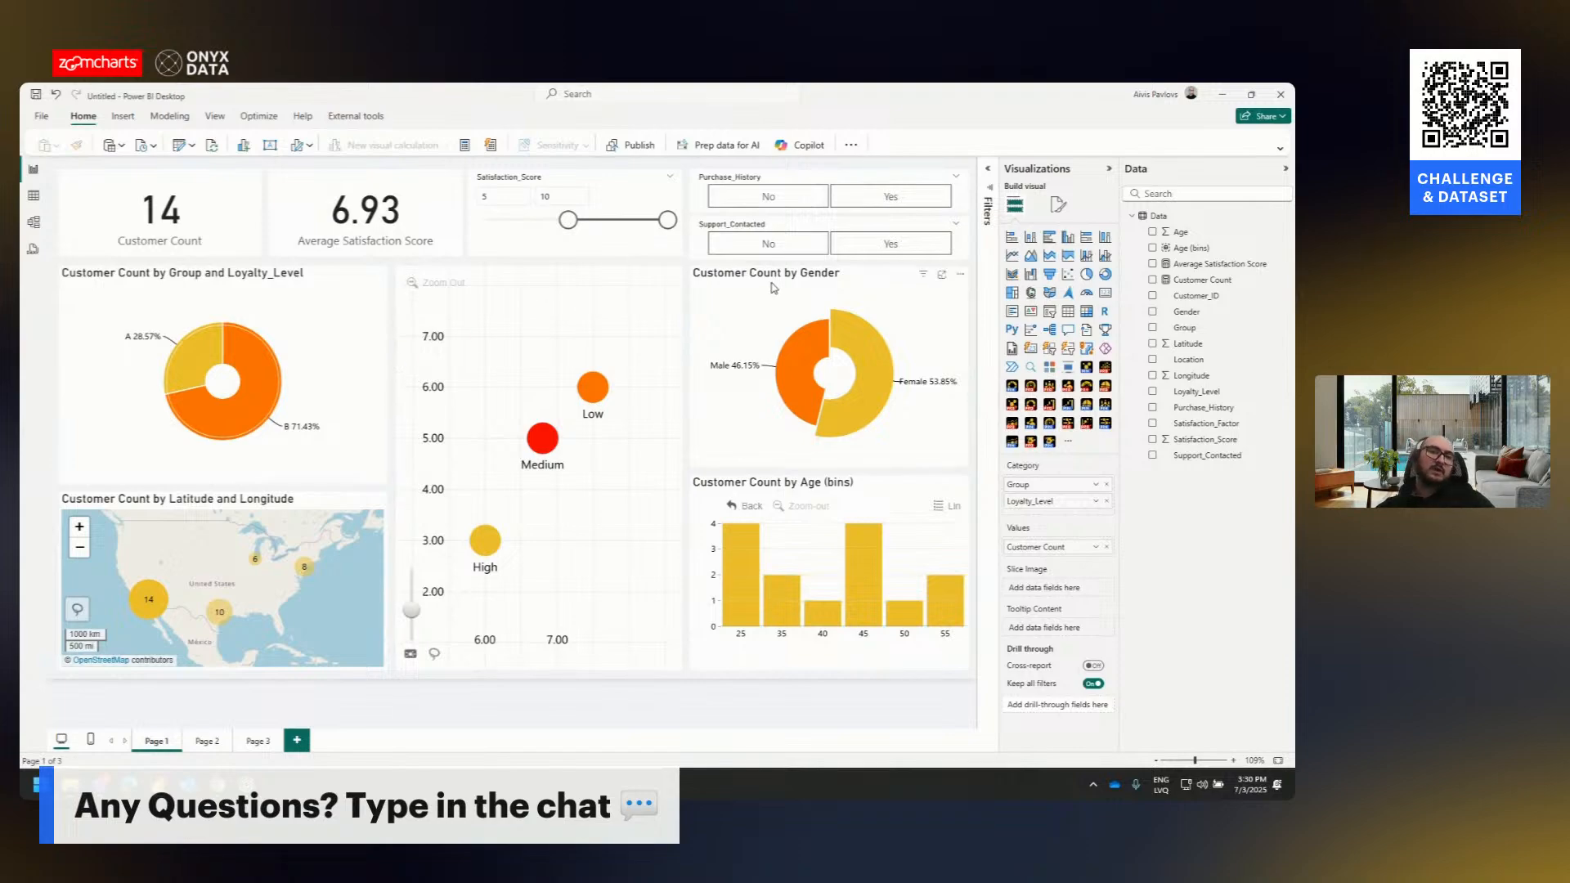
- Clear the Female filter and shorten the Customer Count by Gender chart from its upper edge to free space beneath the Support_Contacted slicer
click(834, 270)
drag(831, 268, 830, 347)
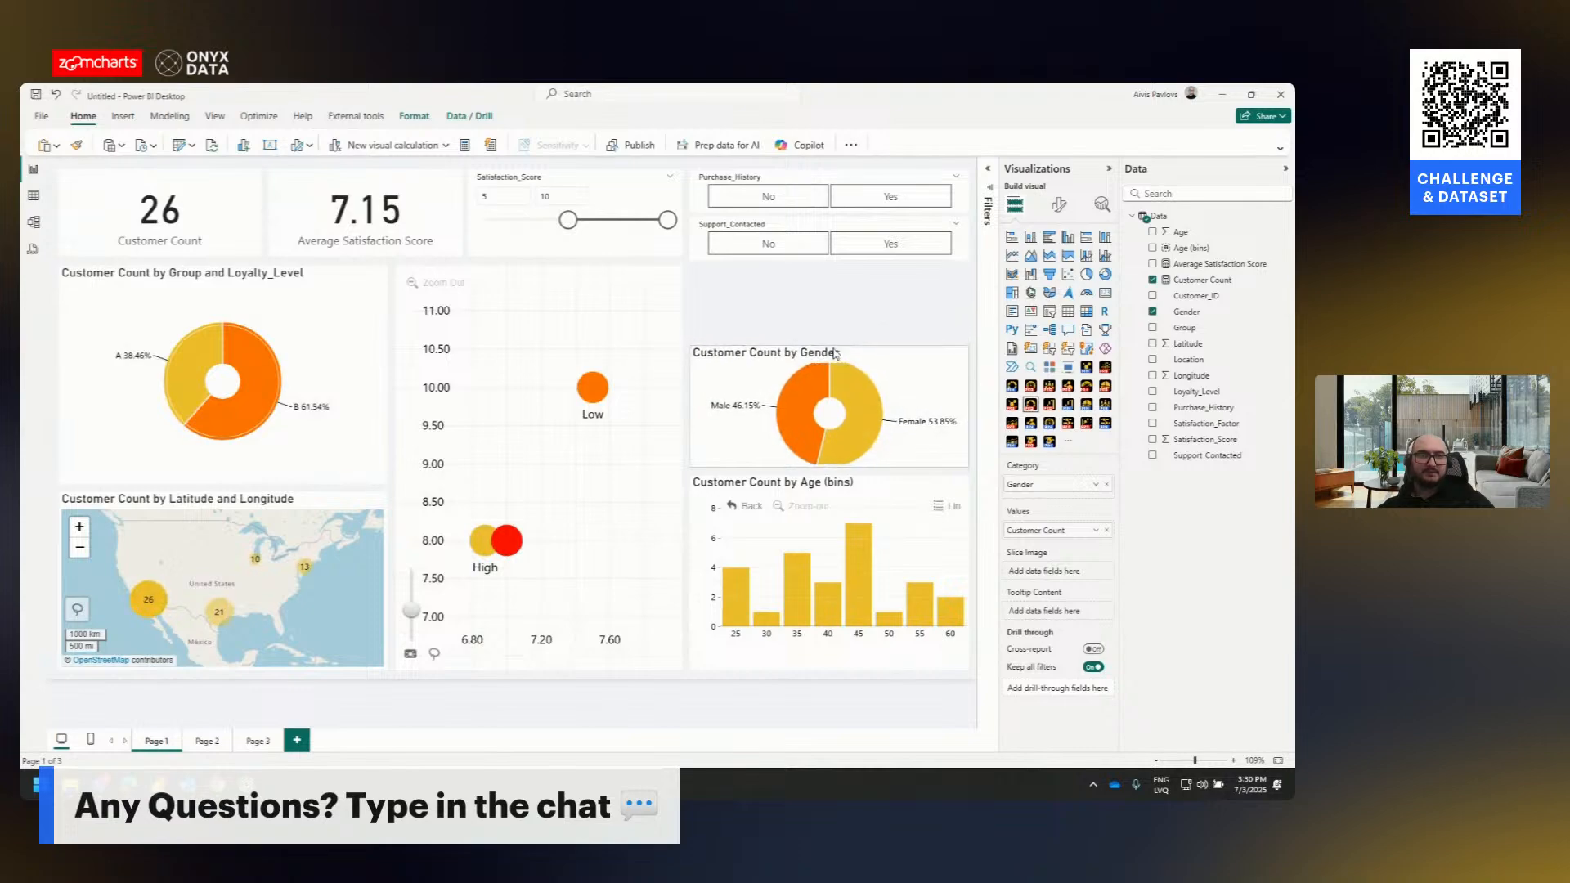
click(814, 323)
- Add a table visual listing the Group field and resize it to fit the free space above the Customer Count by Gender chart
click(1068, 310)
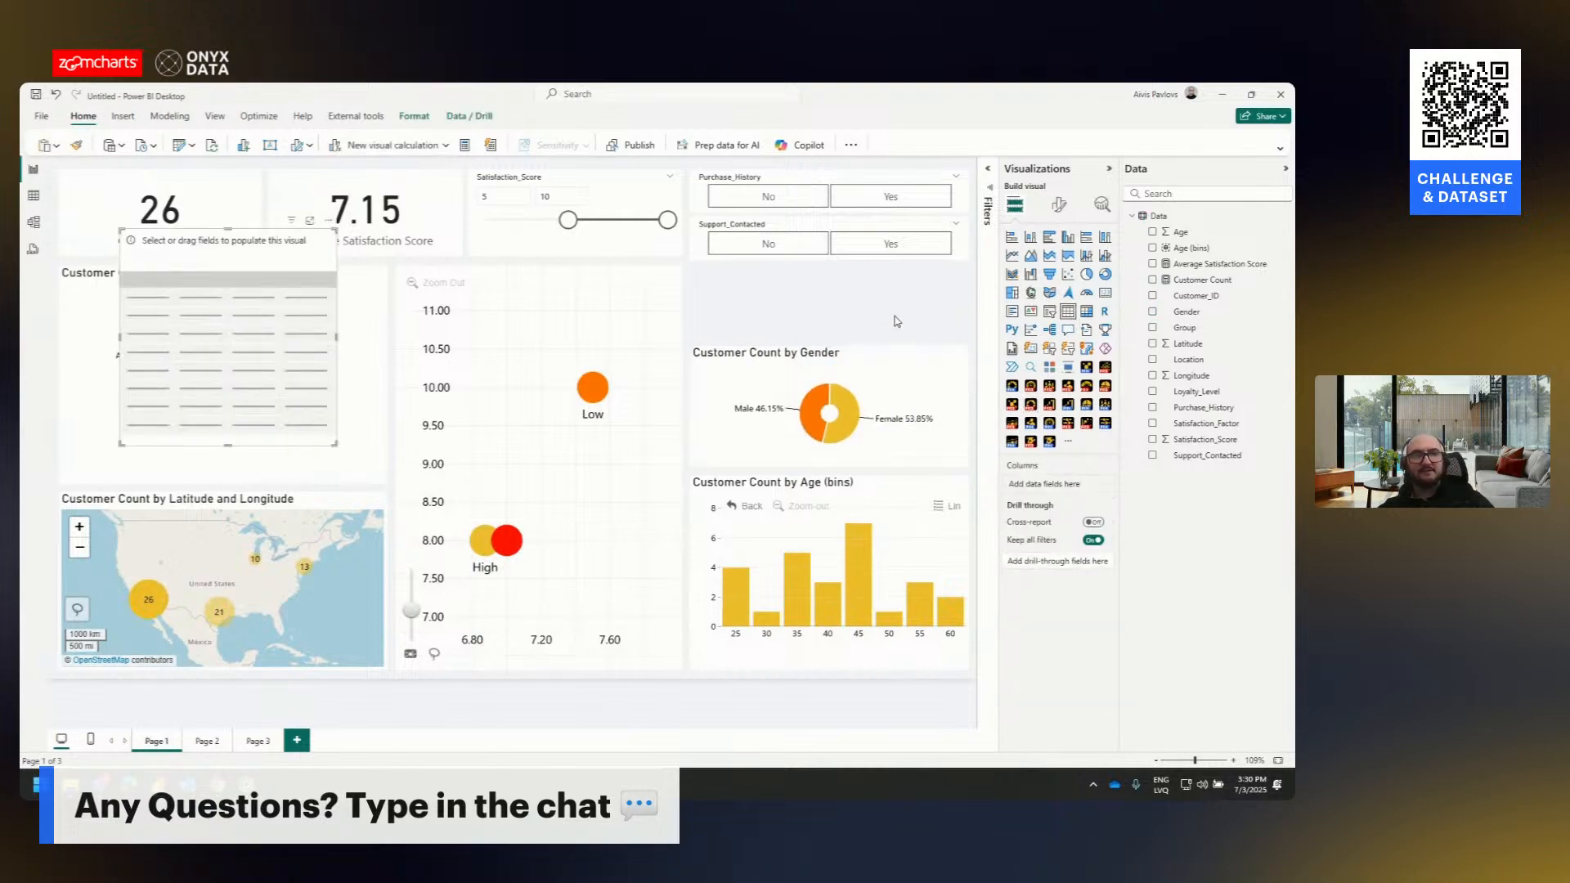
drag(260, 347, 845, 385)
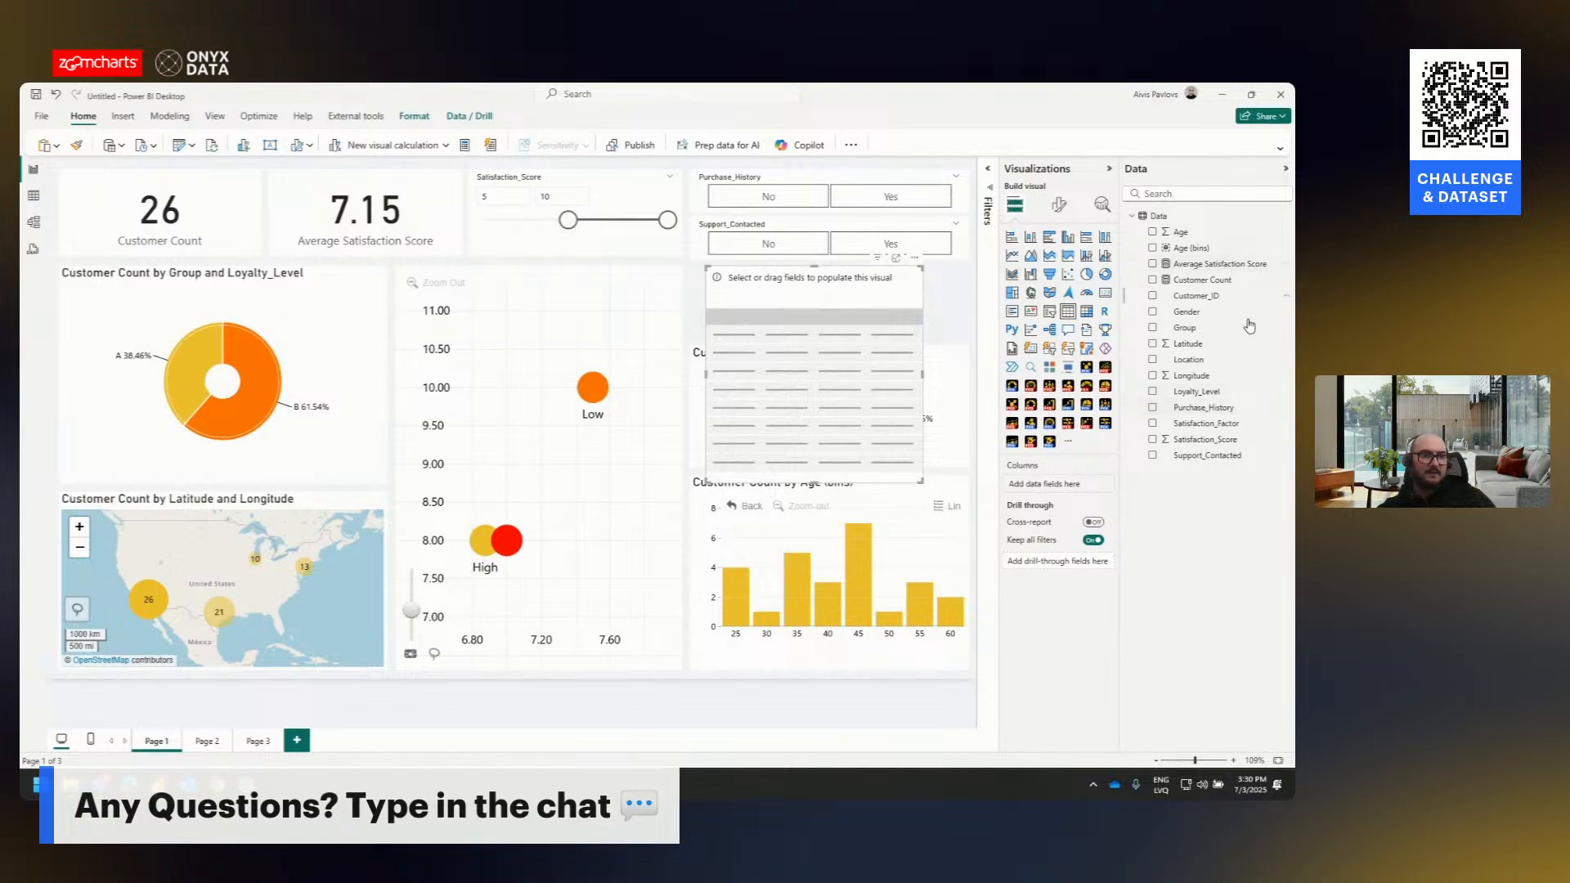
drag(1196, 331, 848, 408)
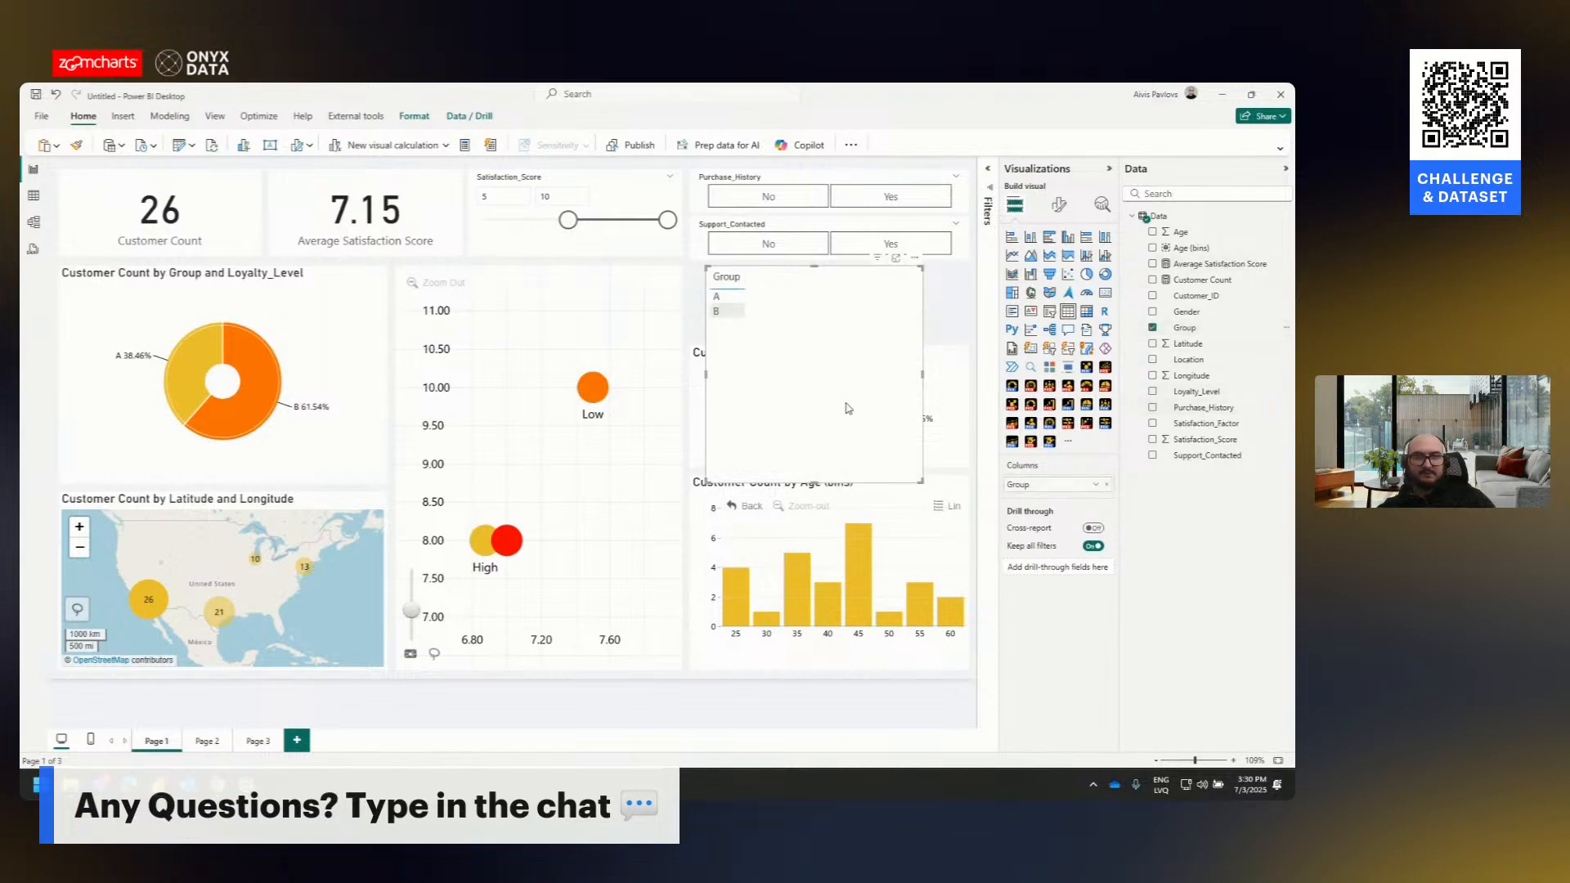
drag(923, 483, 892, 321)
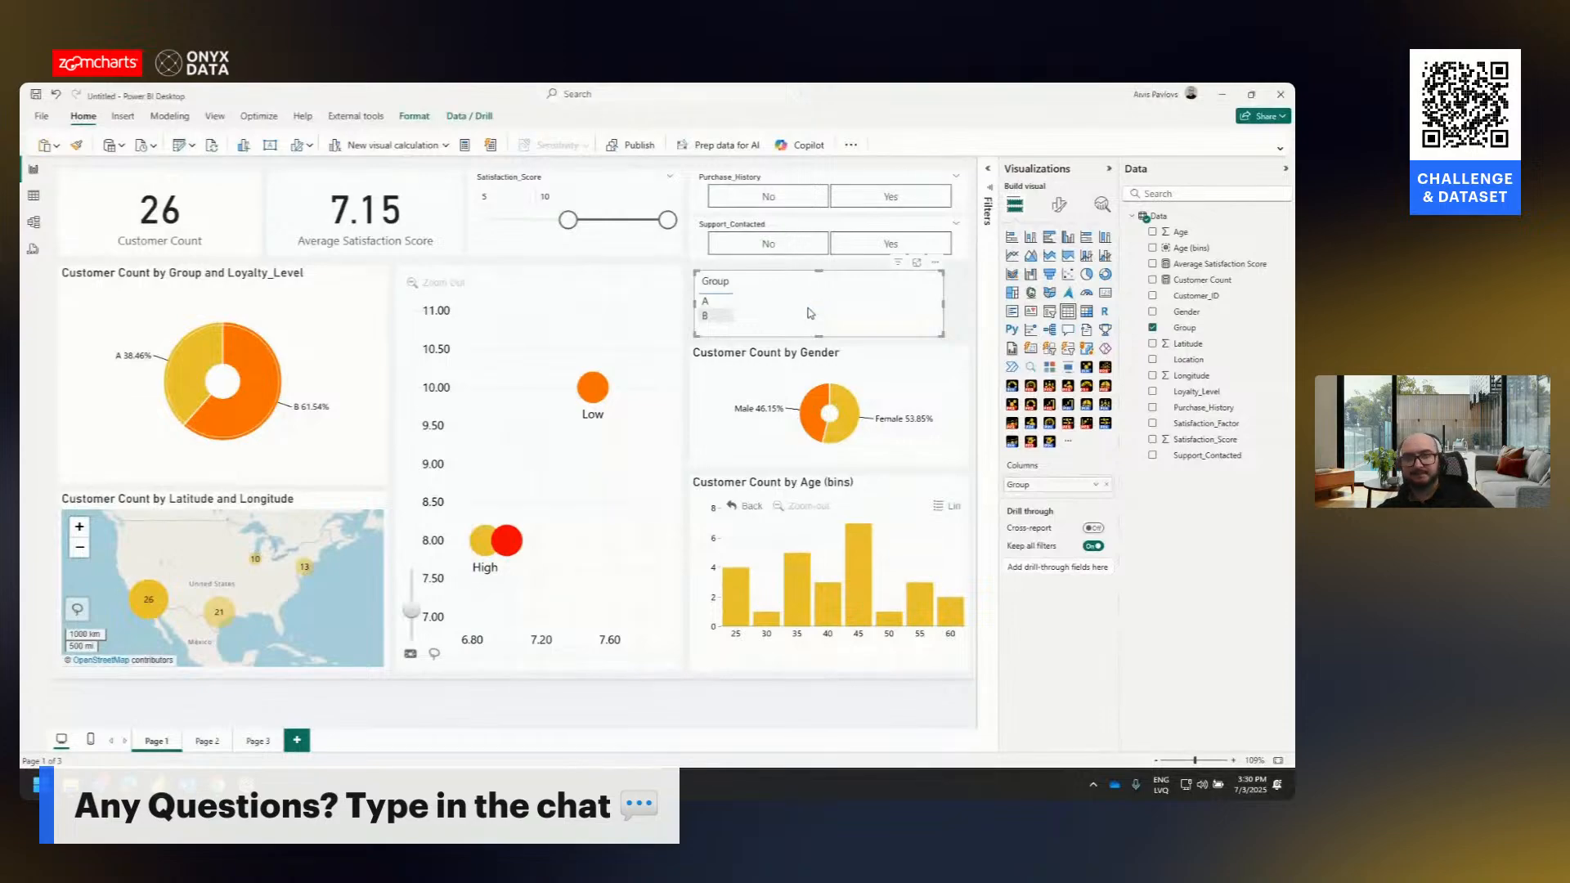
- Cross-filter the report from the Group table by group A and group B, compare the visuals, and leave group A selected
click(708, 305)
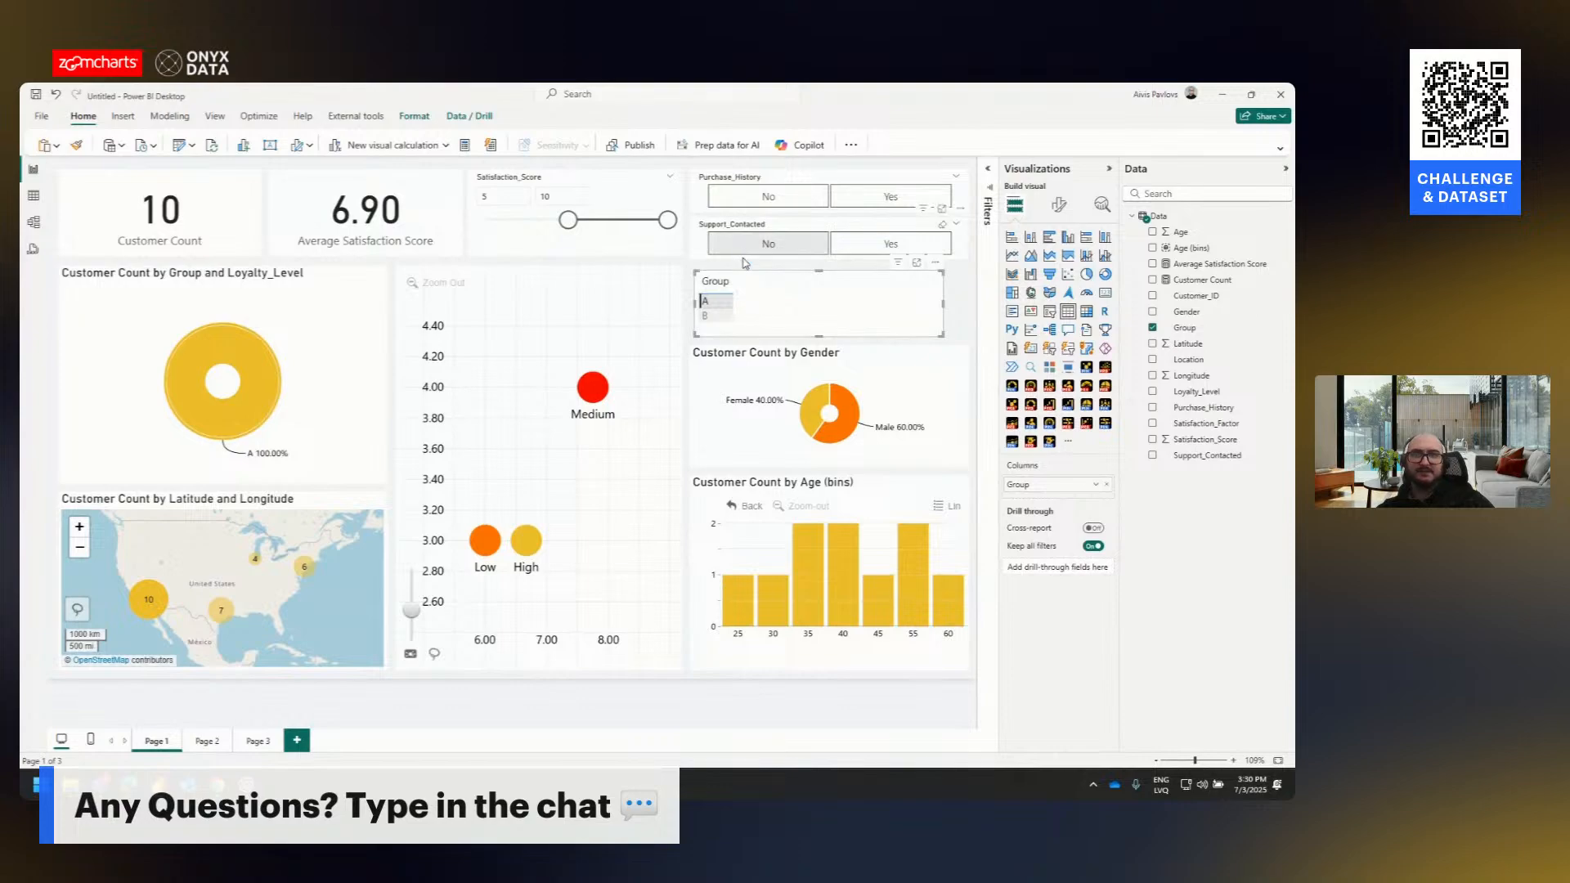
mouse_move(850, 409)
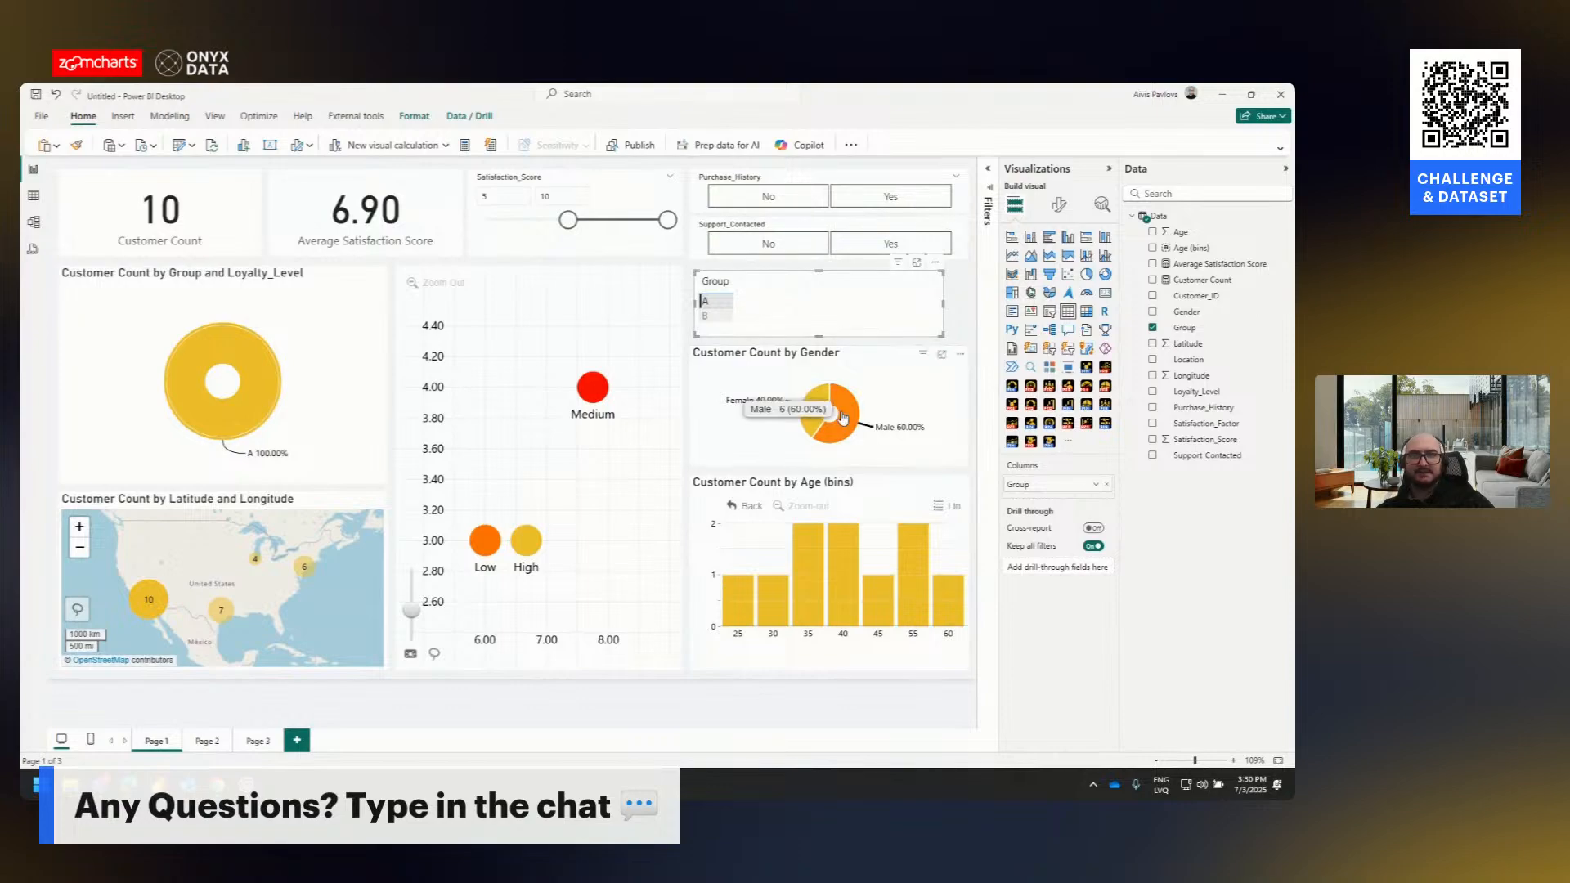
click(277, 357)
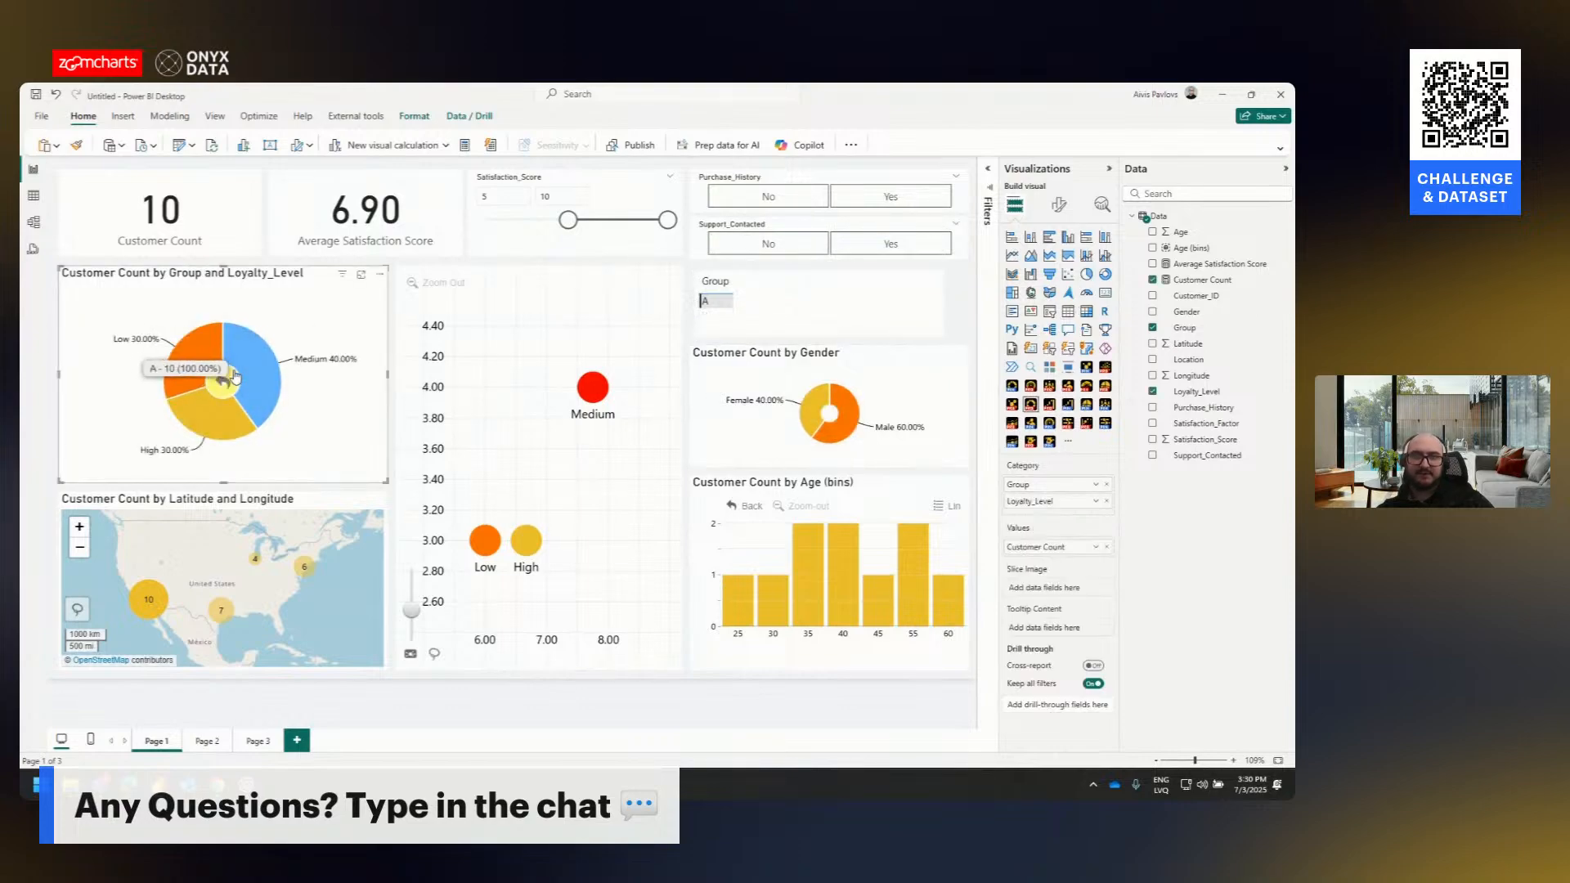
click(222, 381)
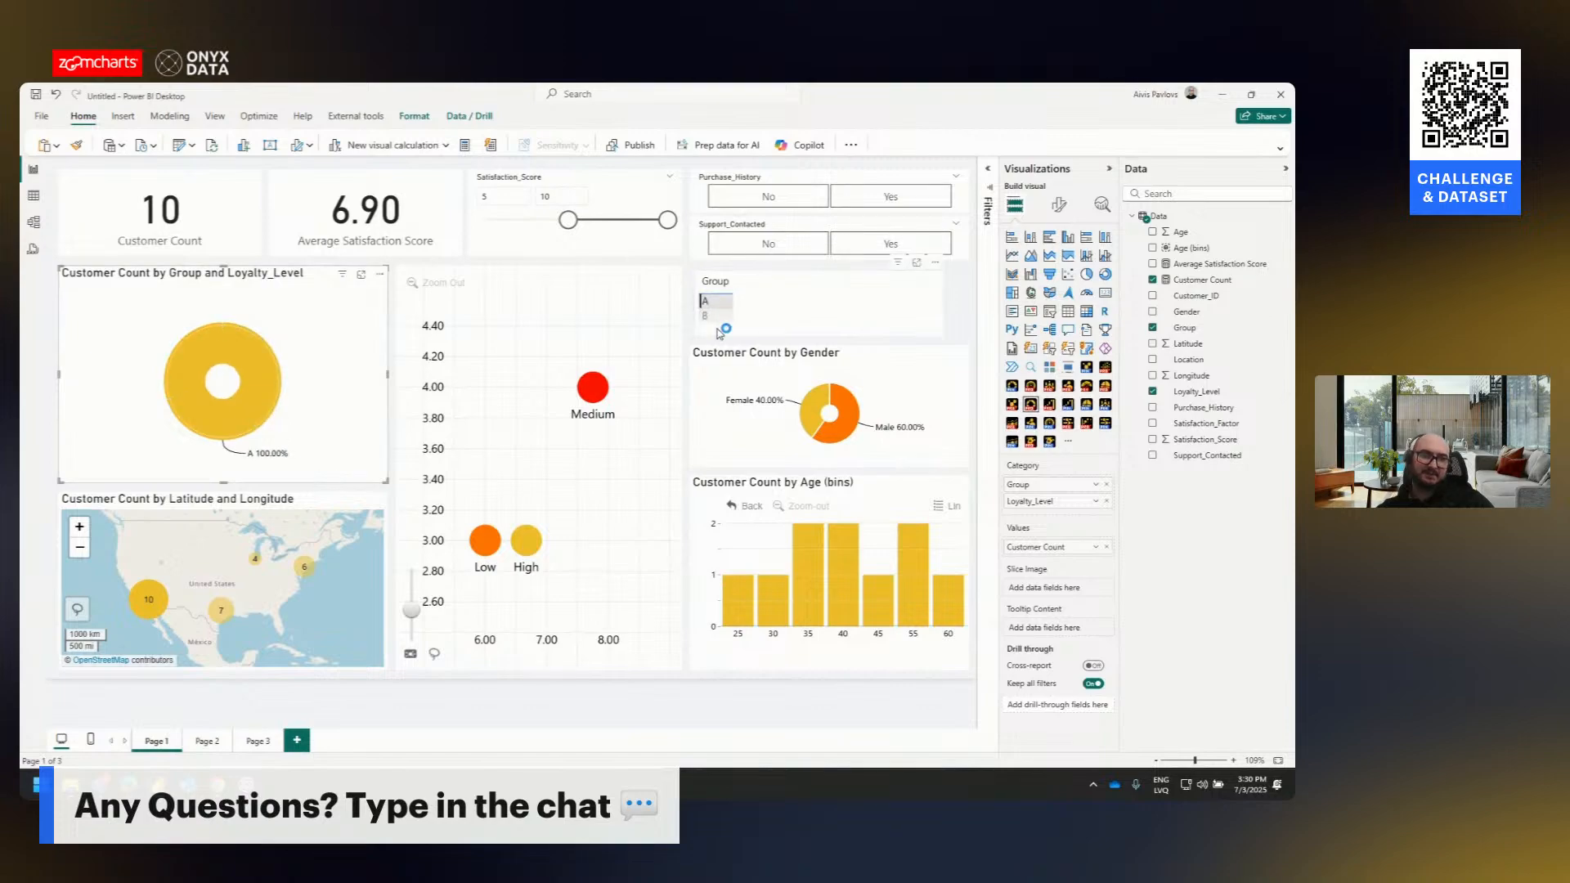
click(722, 315)
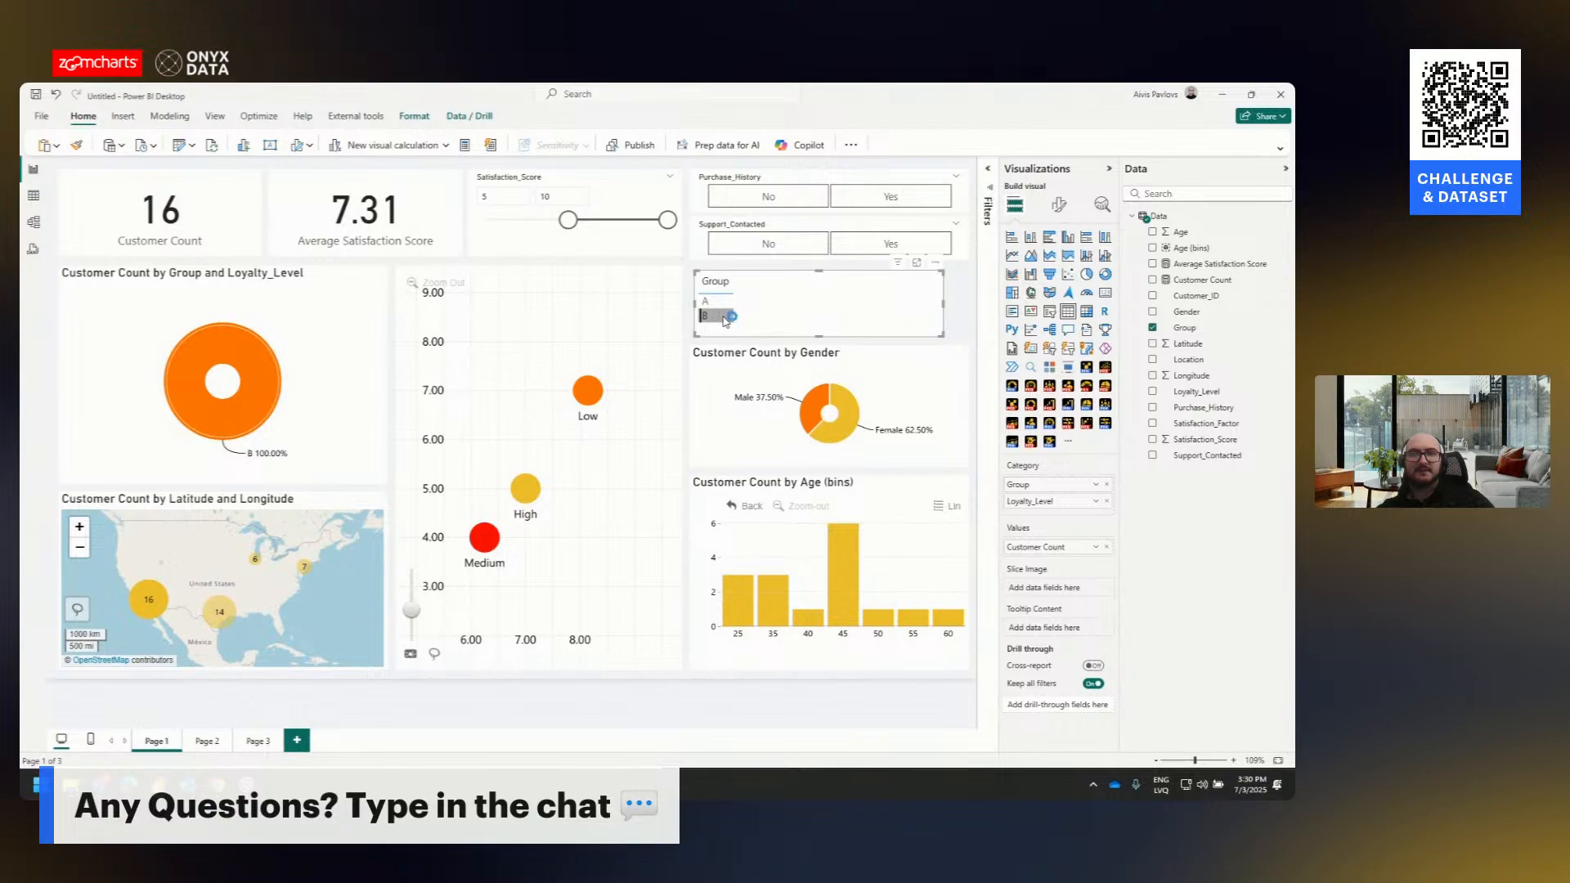
click(723, 316)
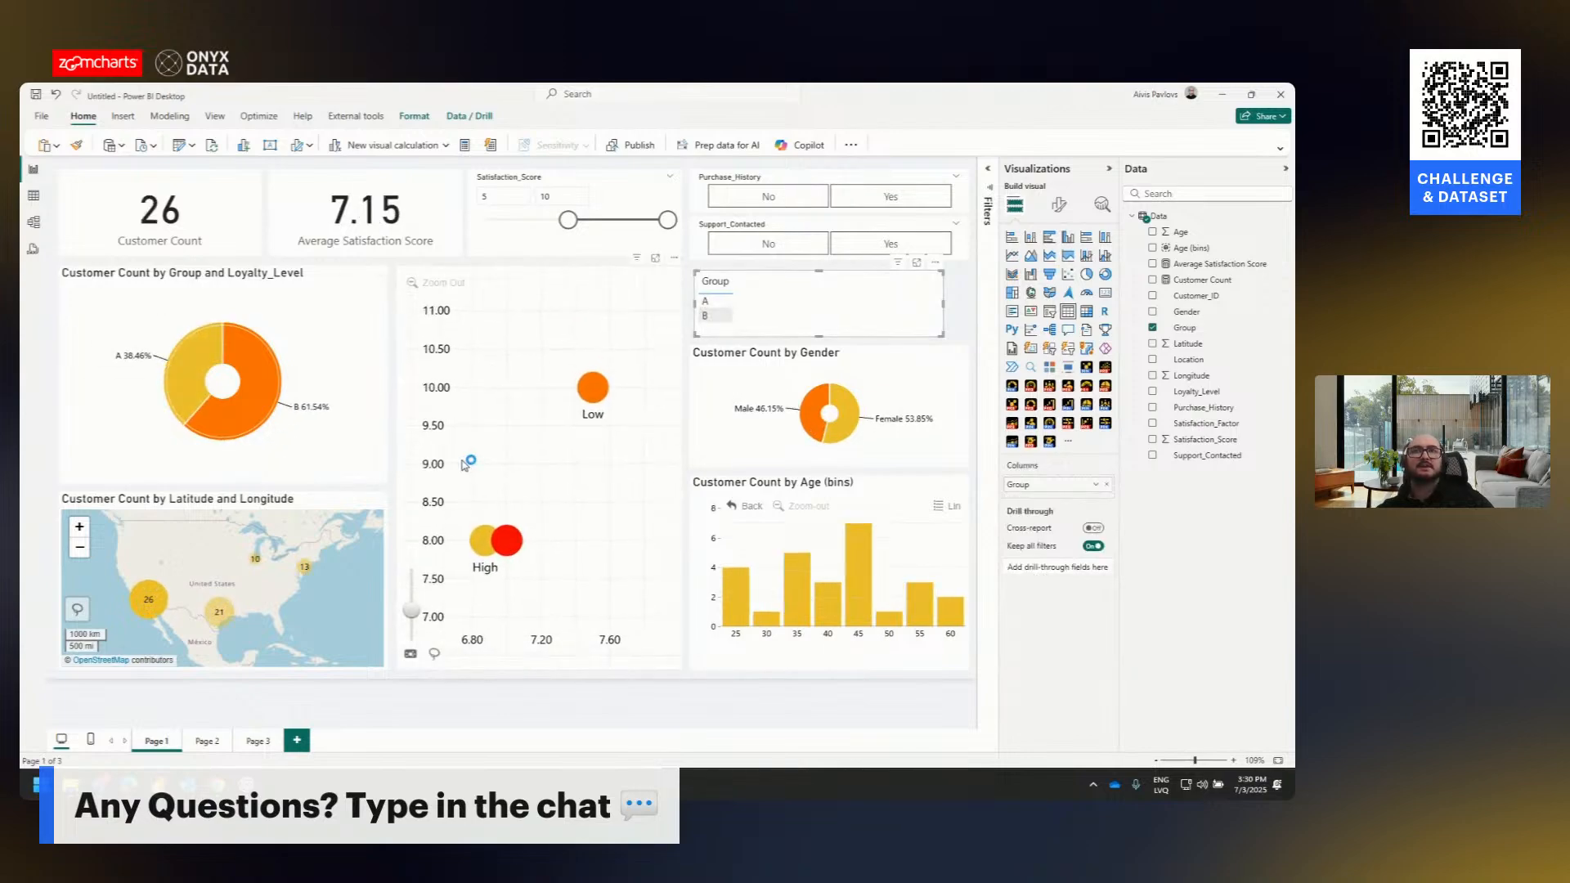
click(710, 303)
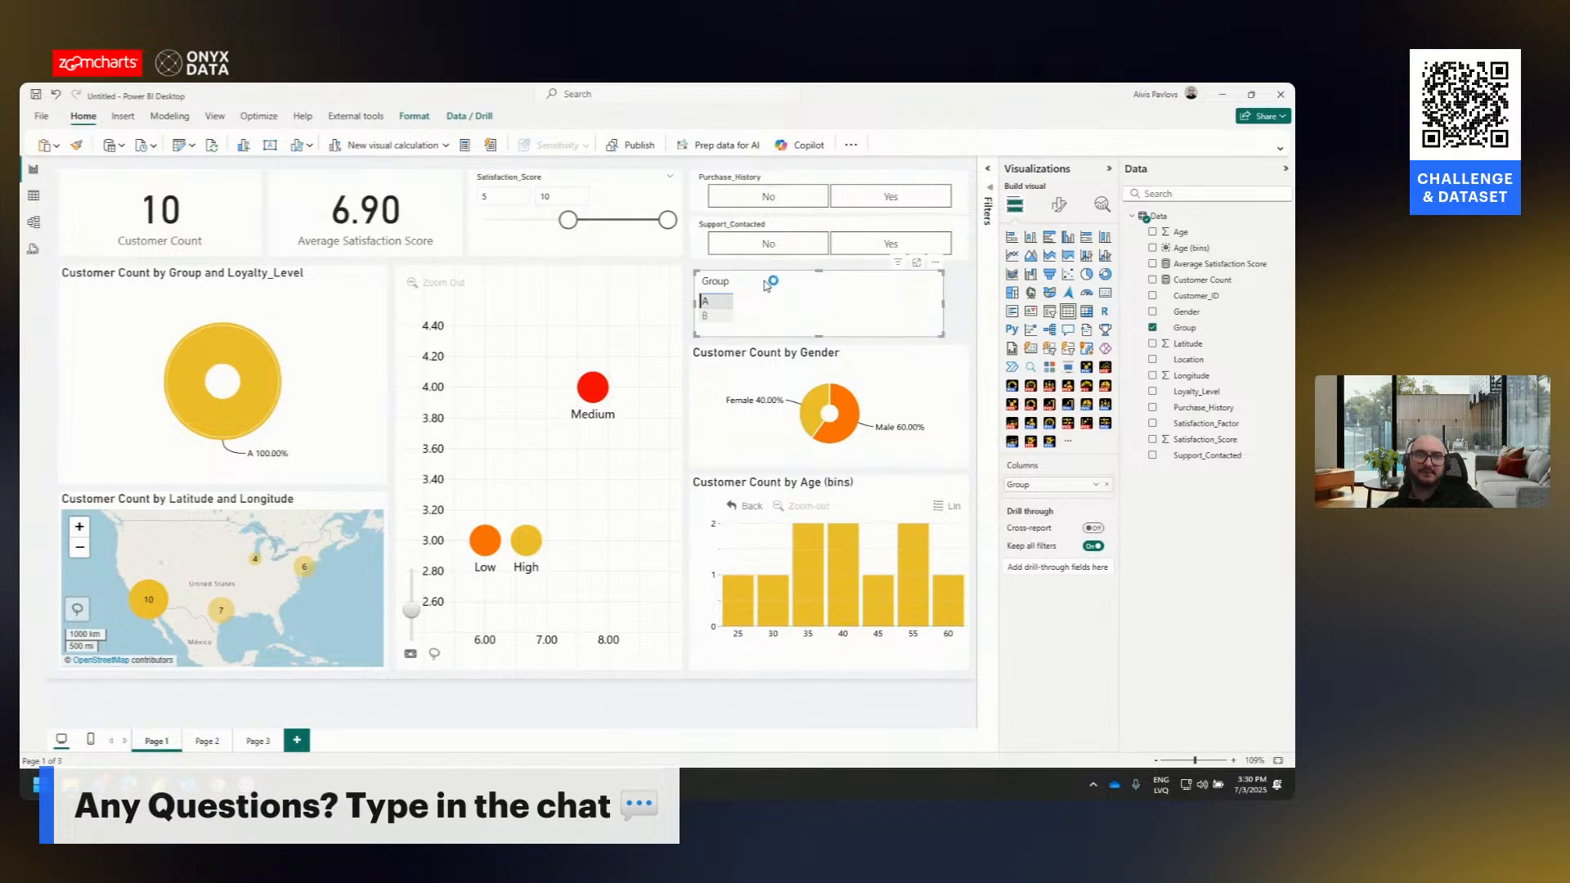
- Narrow the Group table and add a compact slicer on the Group field beside it
drag(943, 303, 775, 303)
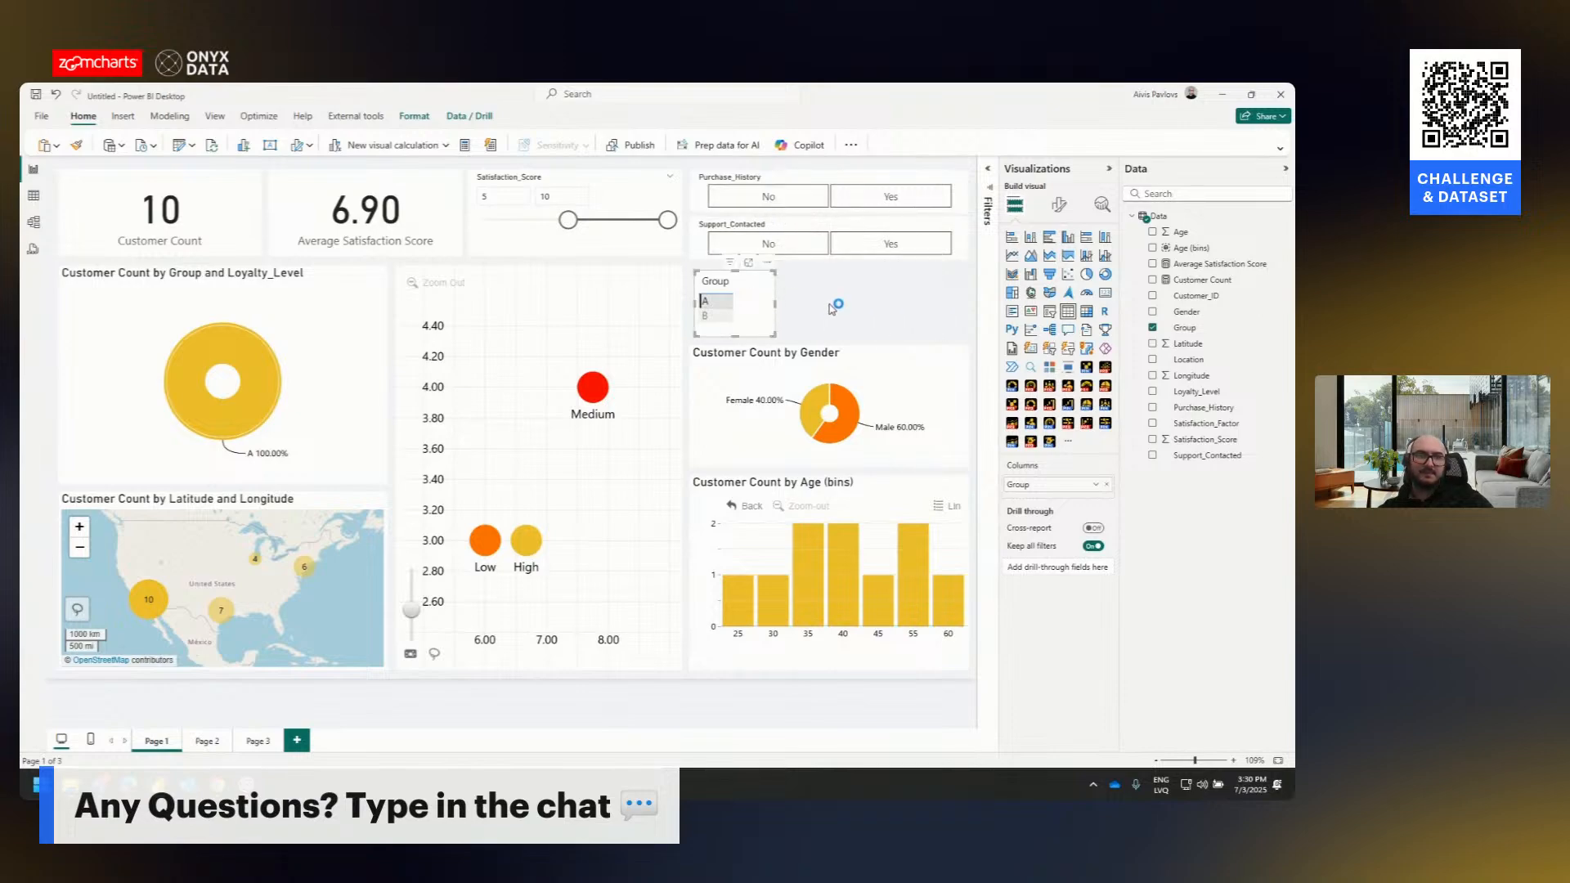
click(1050, 311)
drag(247, 269, 887, 306)
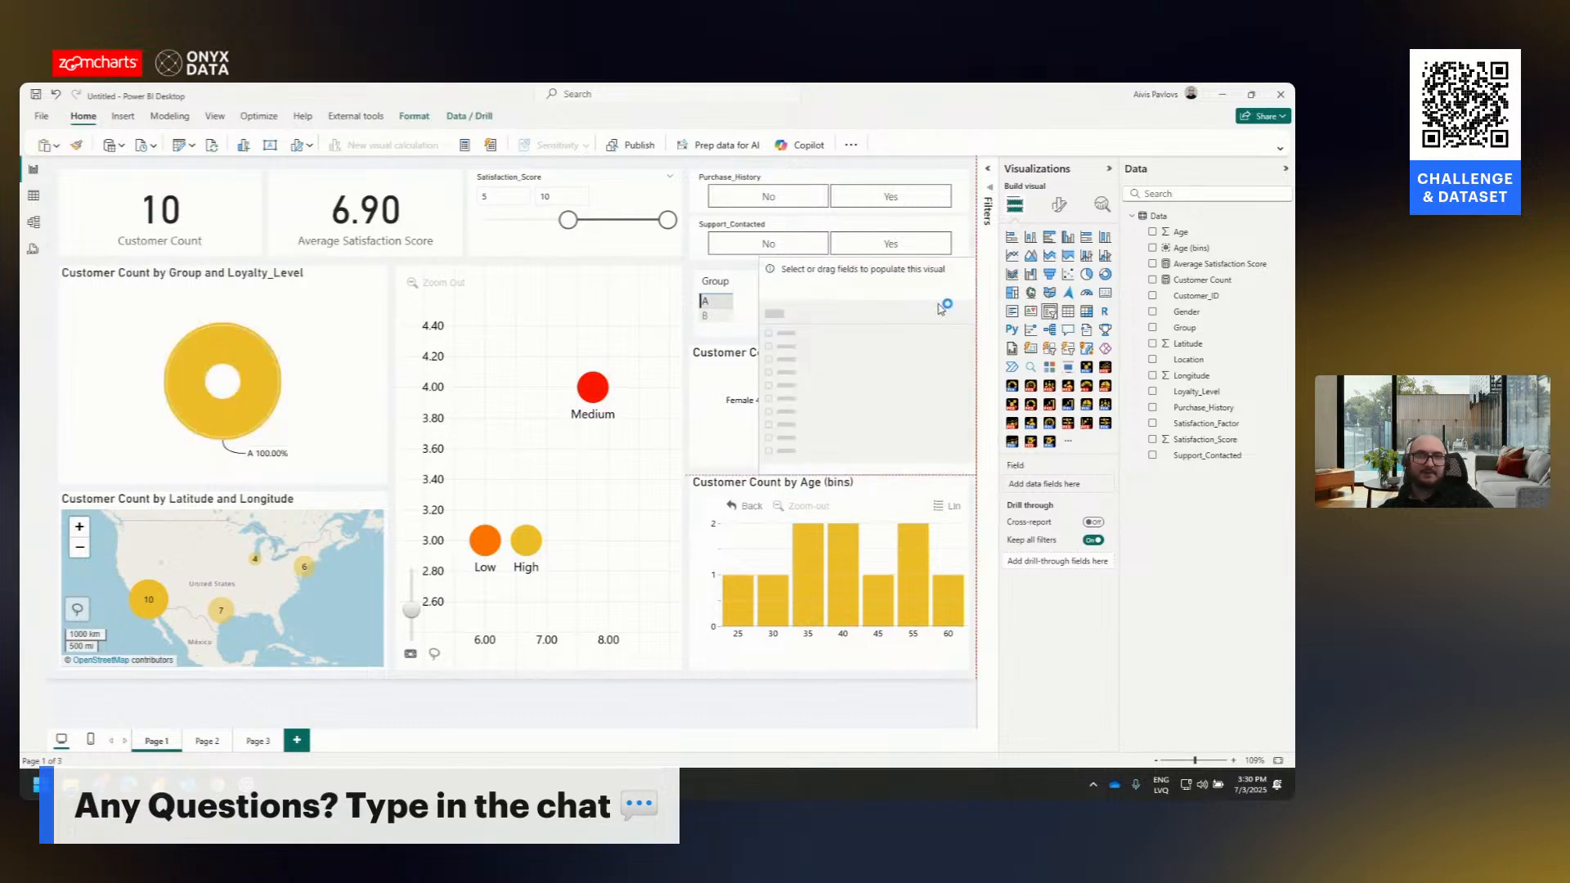
drag(1212, 339, 835, 340)
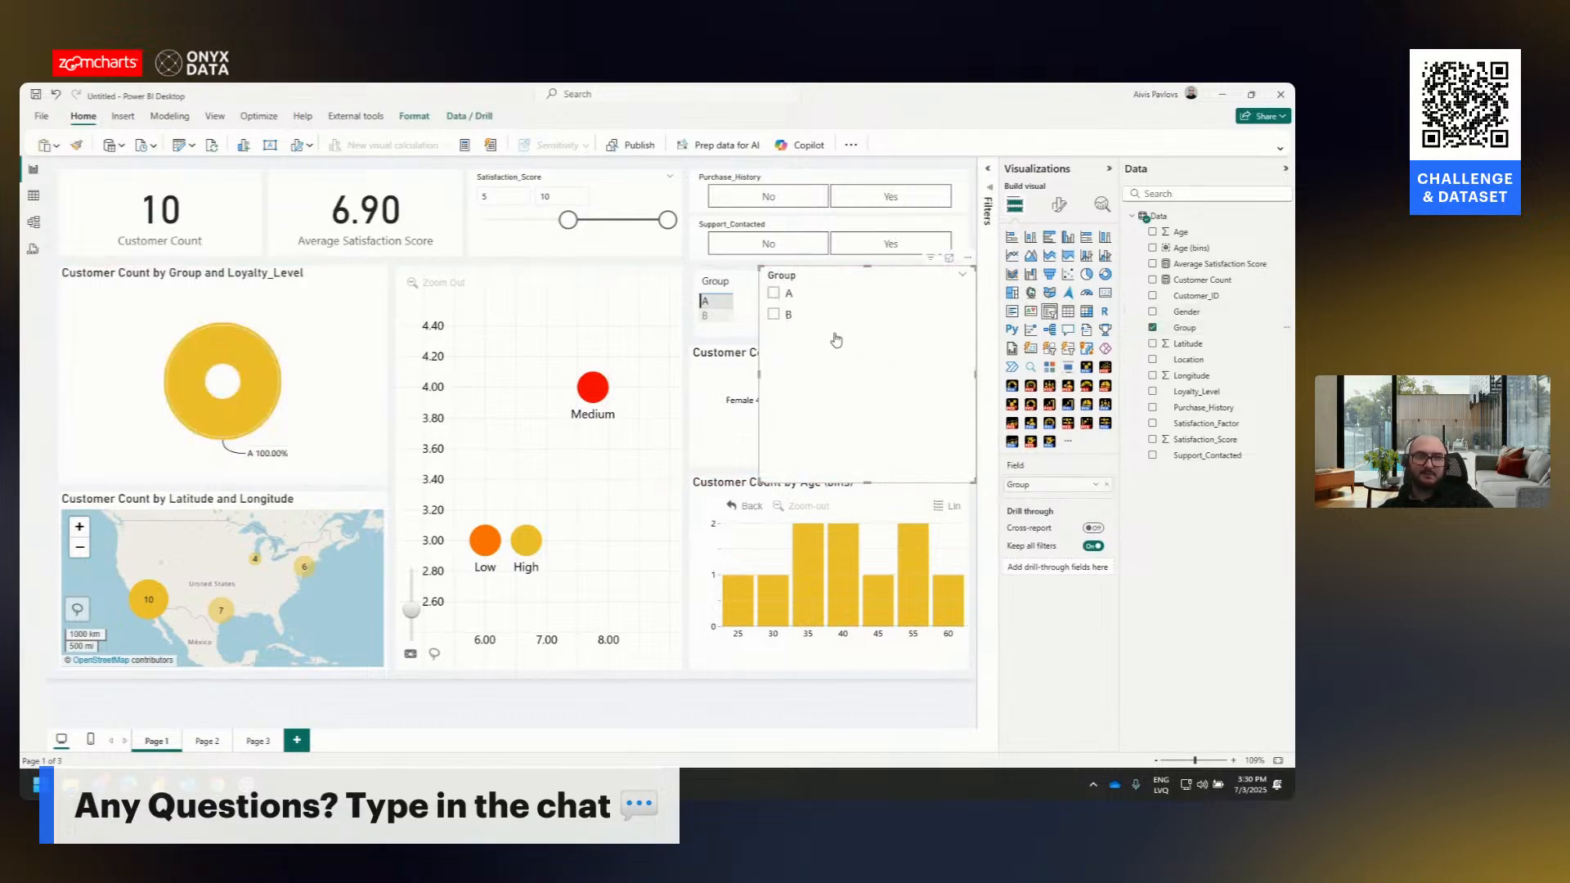
drag(766, 274, 831, 283)
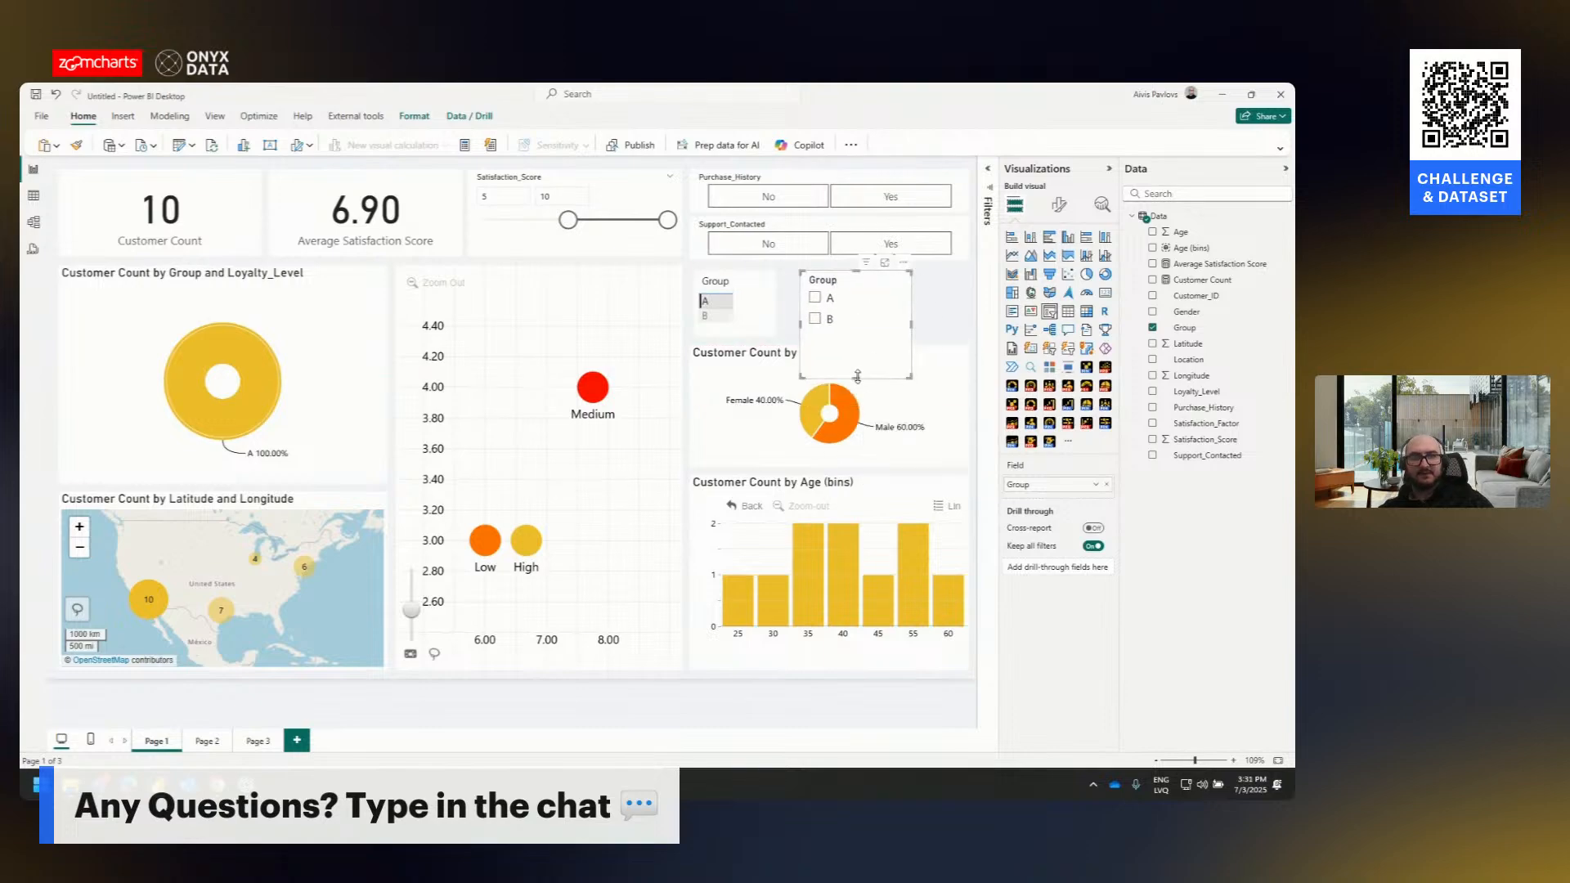
drag(861, 377, 850, 344)
click(946, 325)
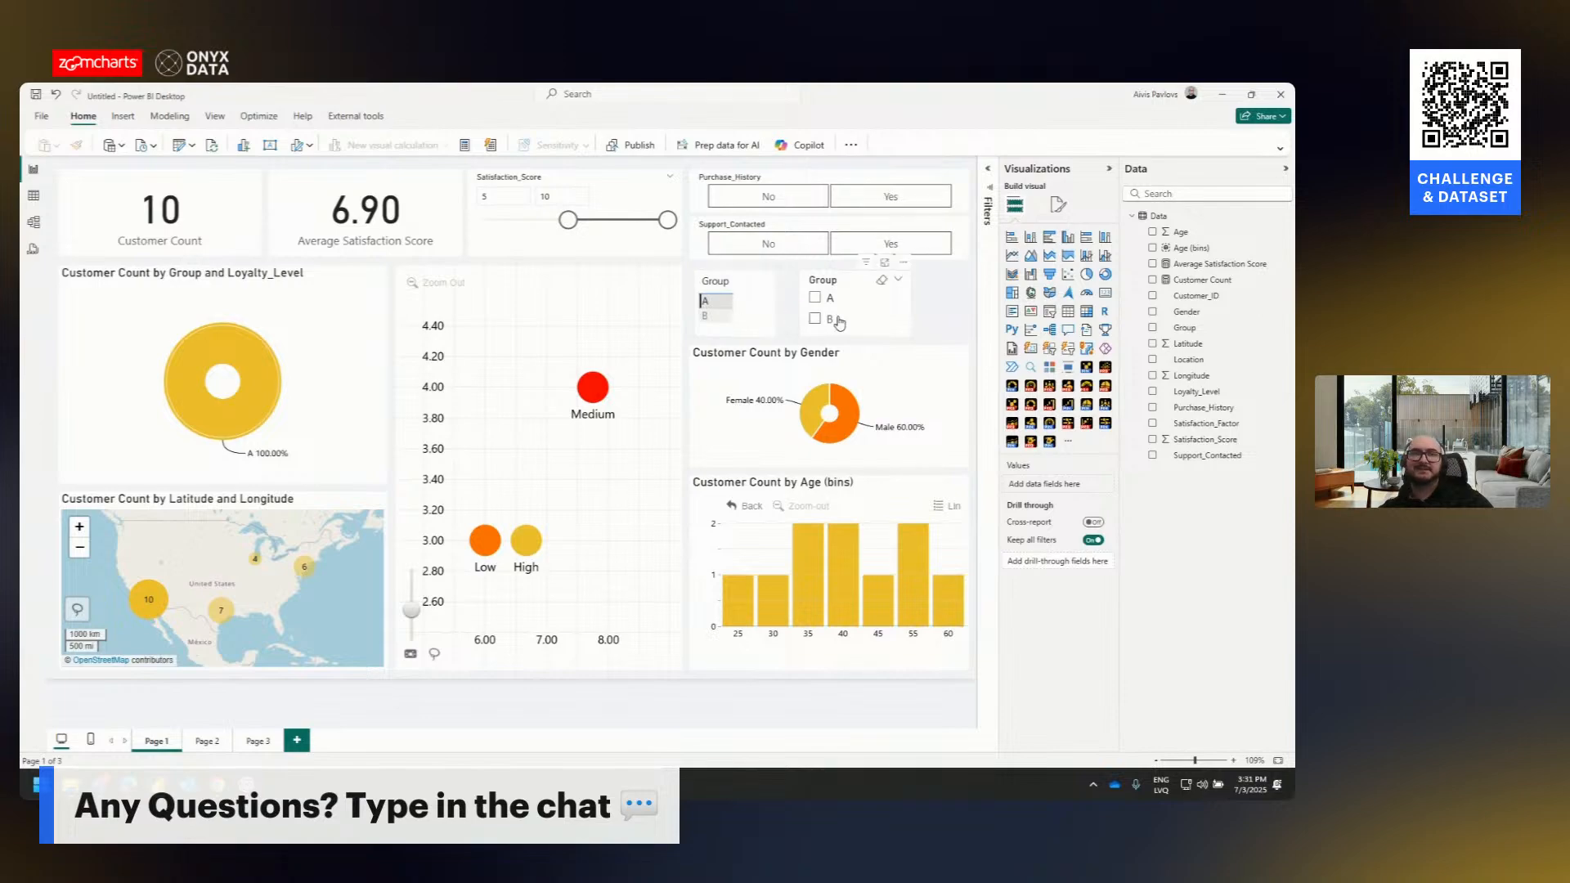
- Compare table and slicer filtering by selecting group A in the Group table and group B in the Group slicer, and clear both selections
click(713, 315)
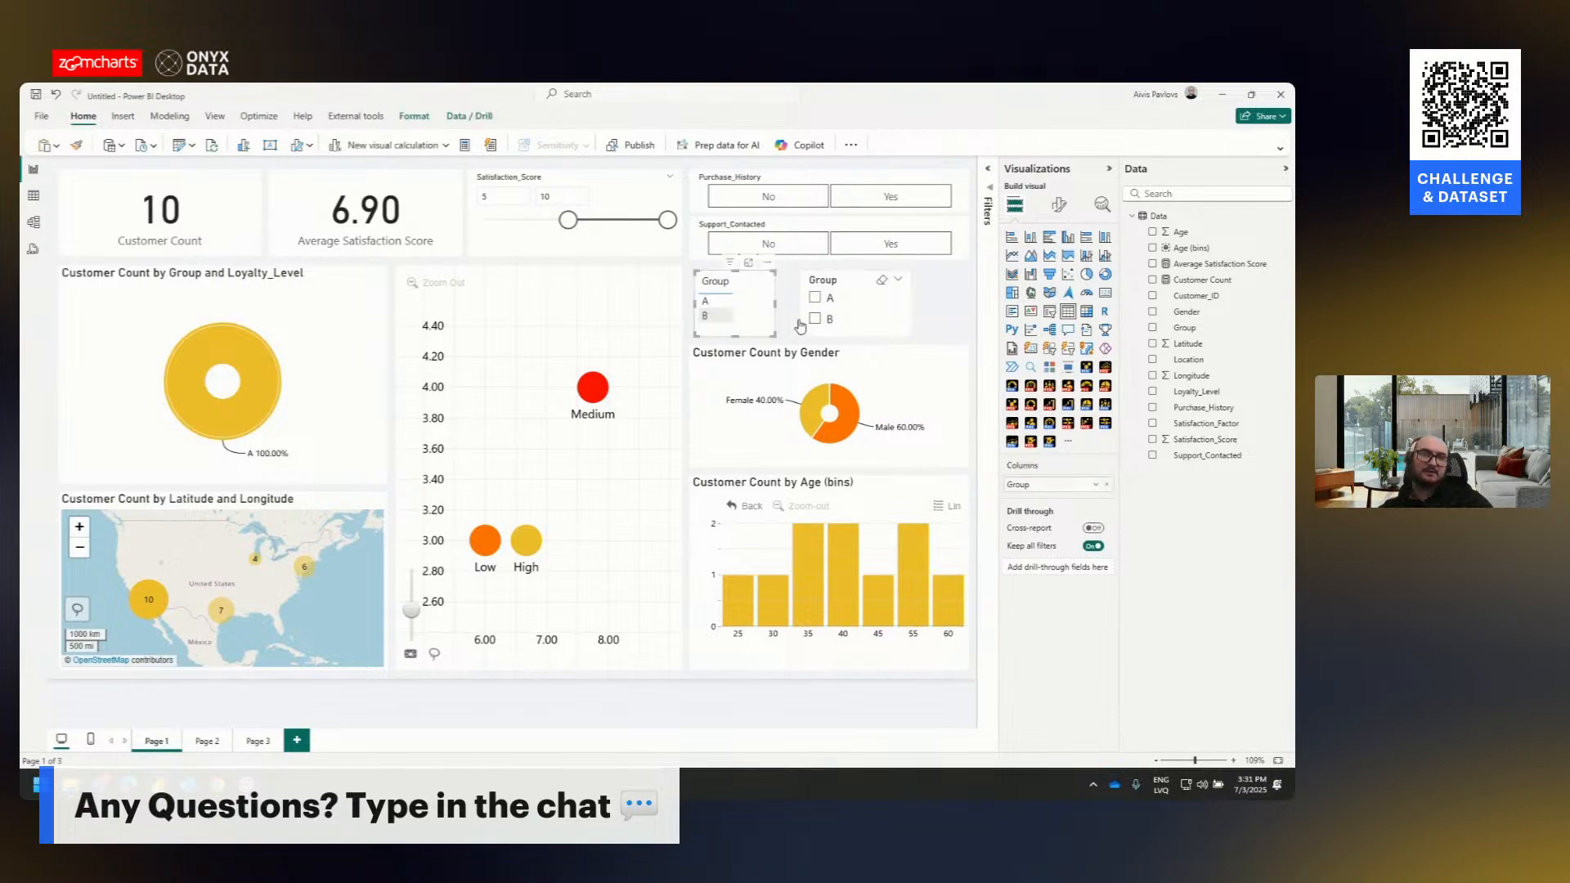
click(716, 301)
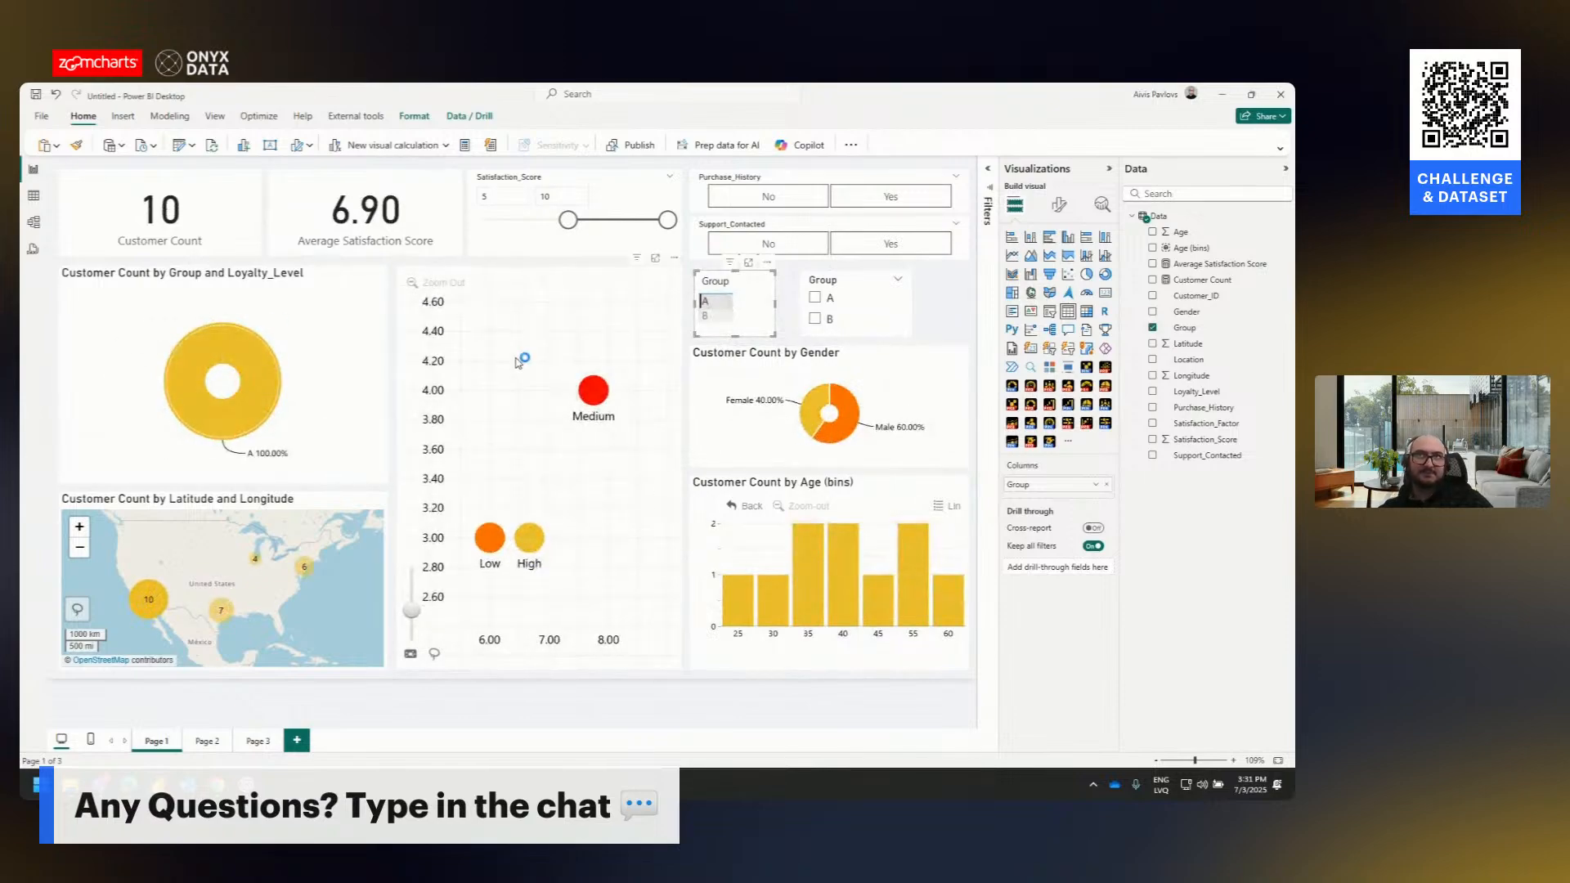
click(816, 320)
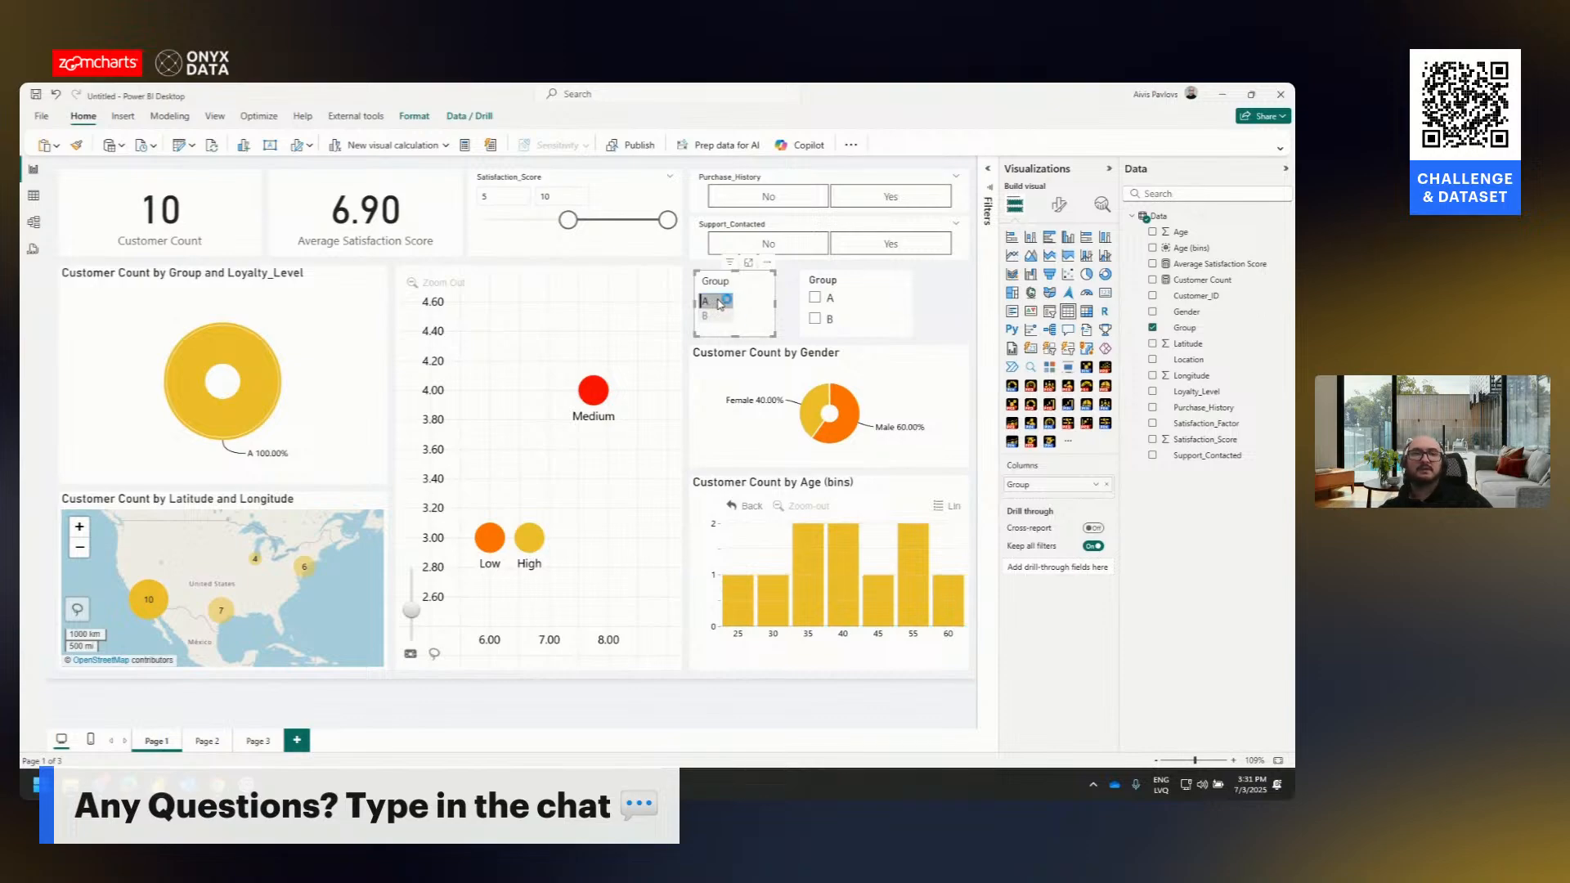
click(829, 323)
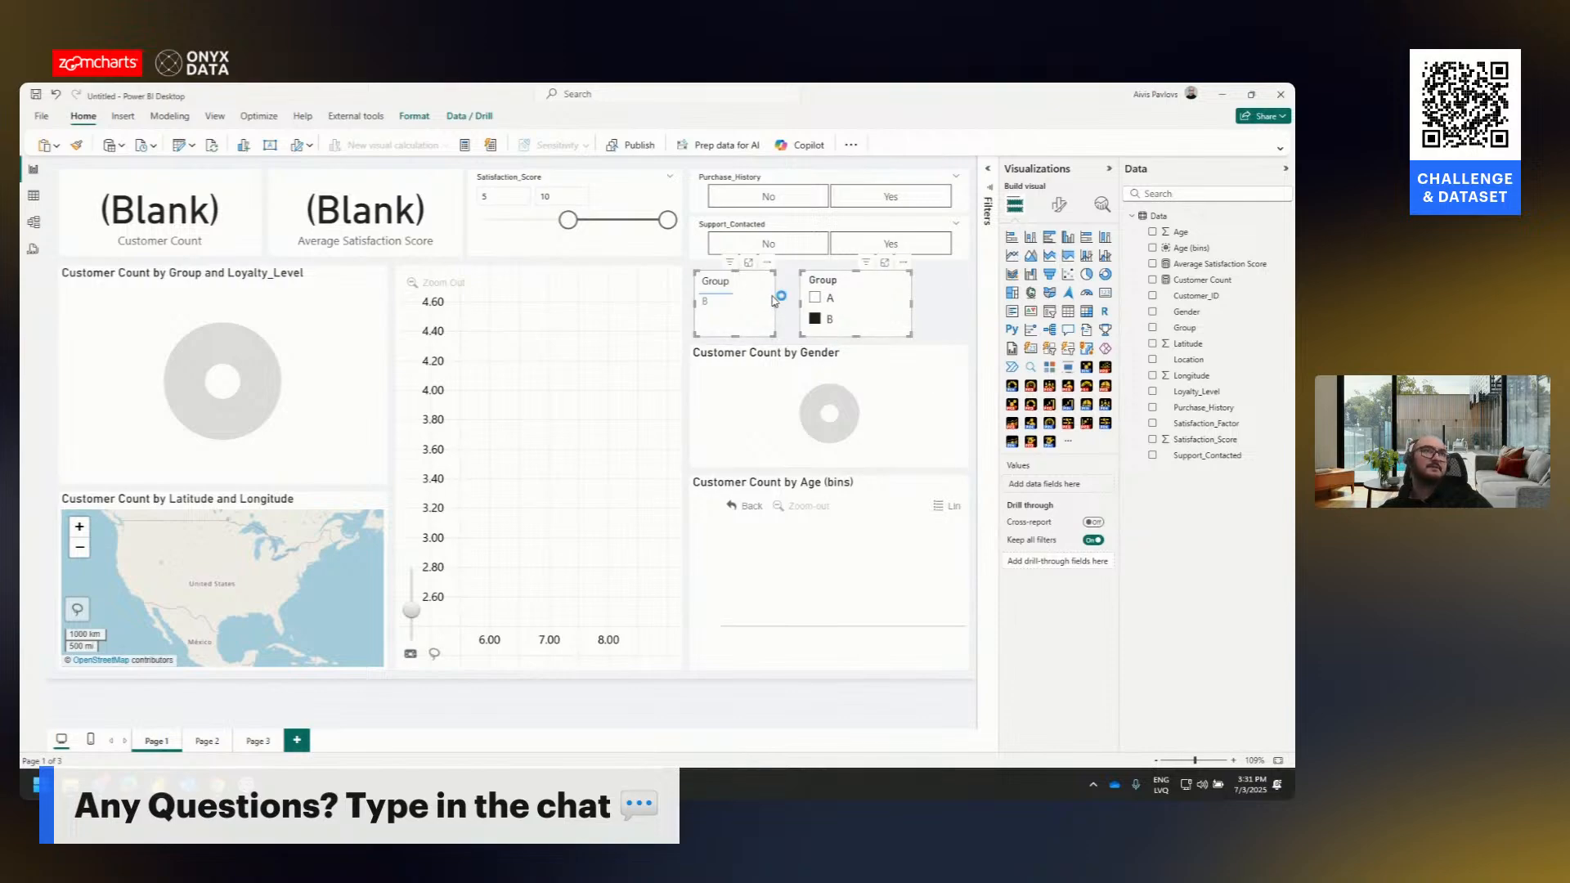
click(720, 303)
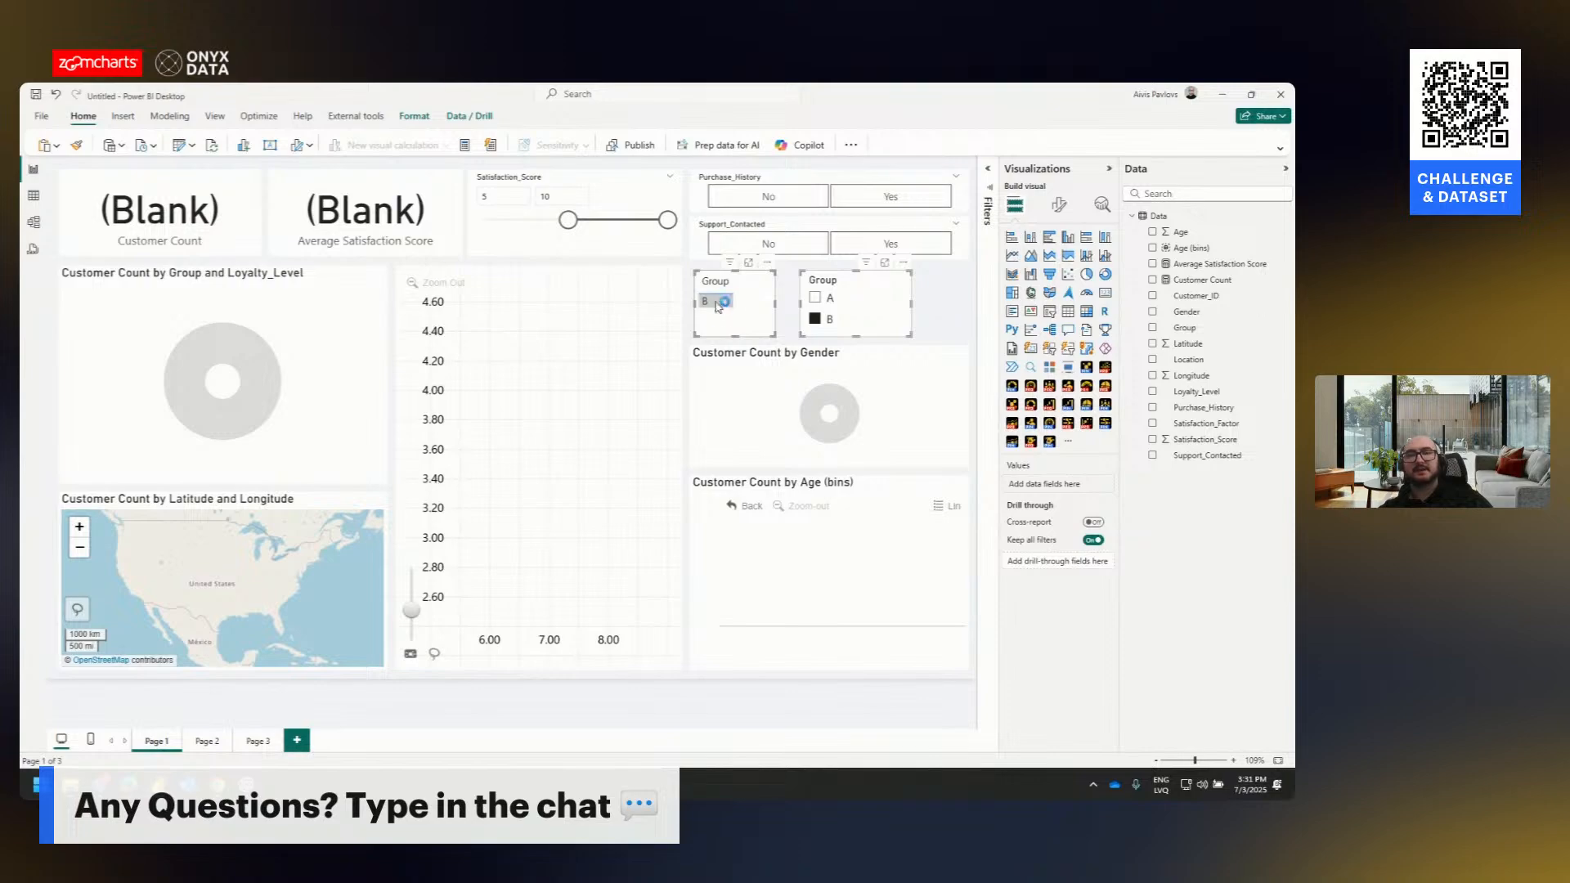
click(821, 323)
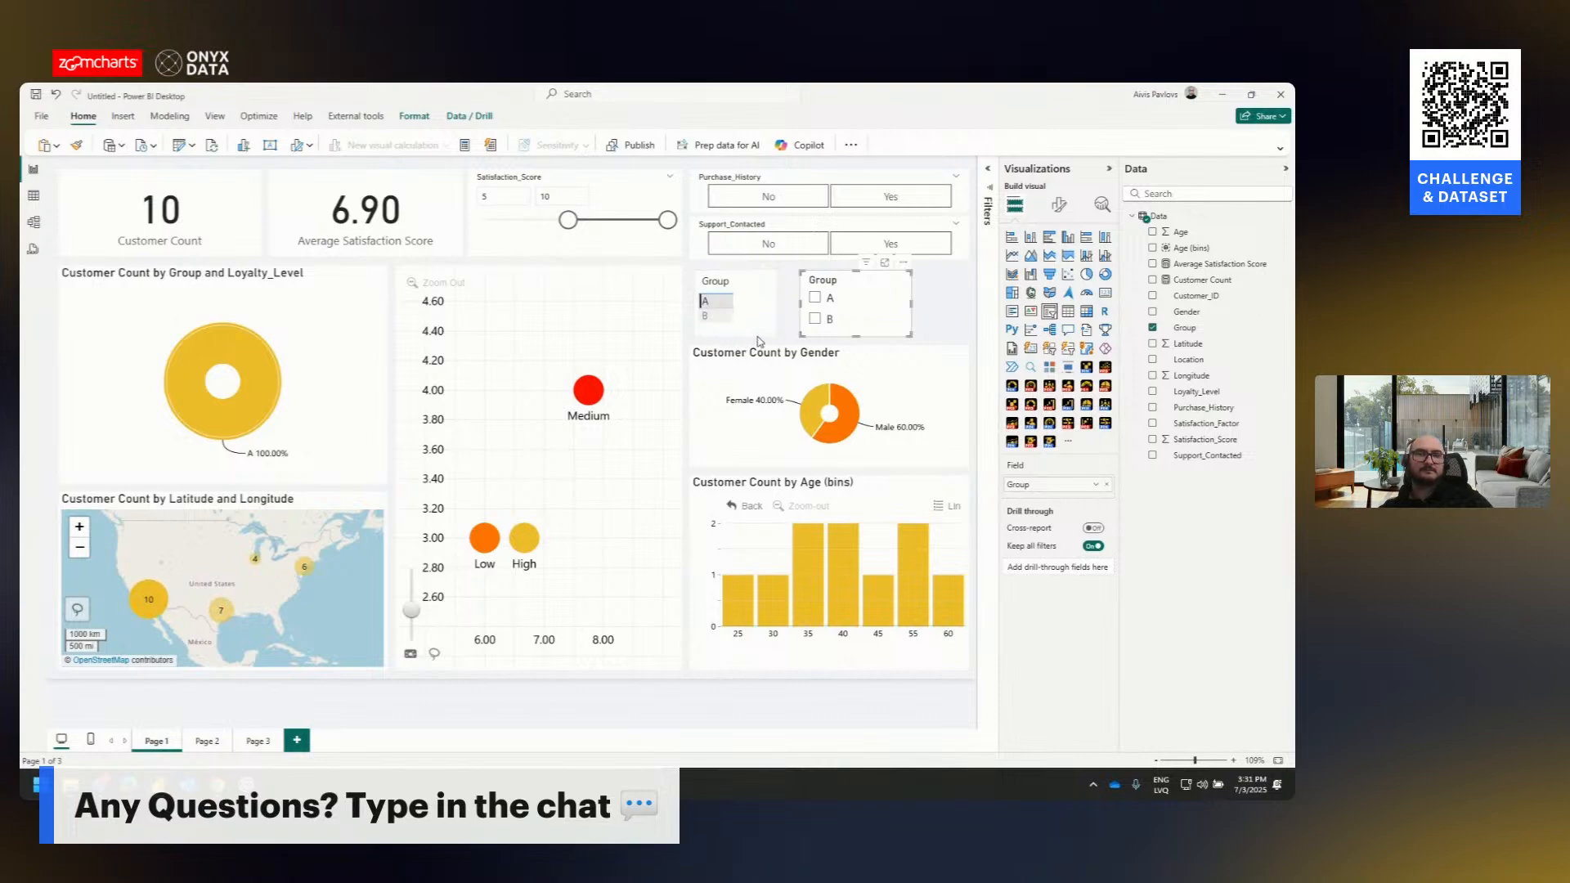
click(759, 336)
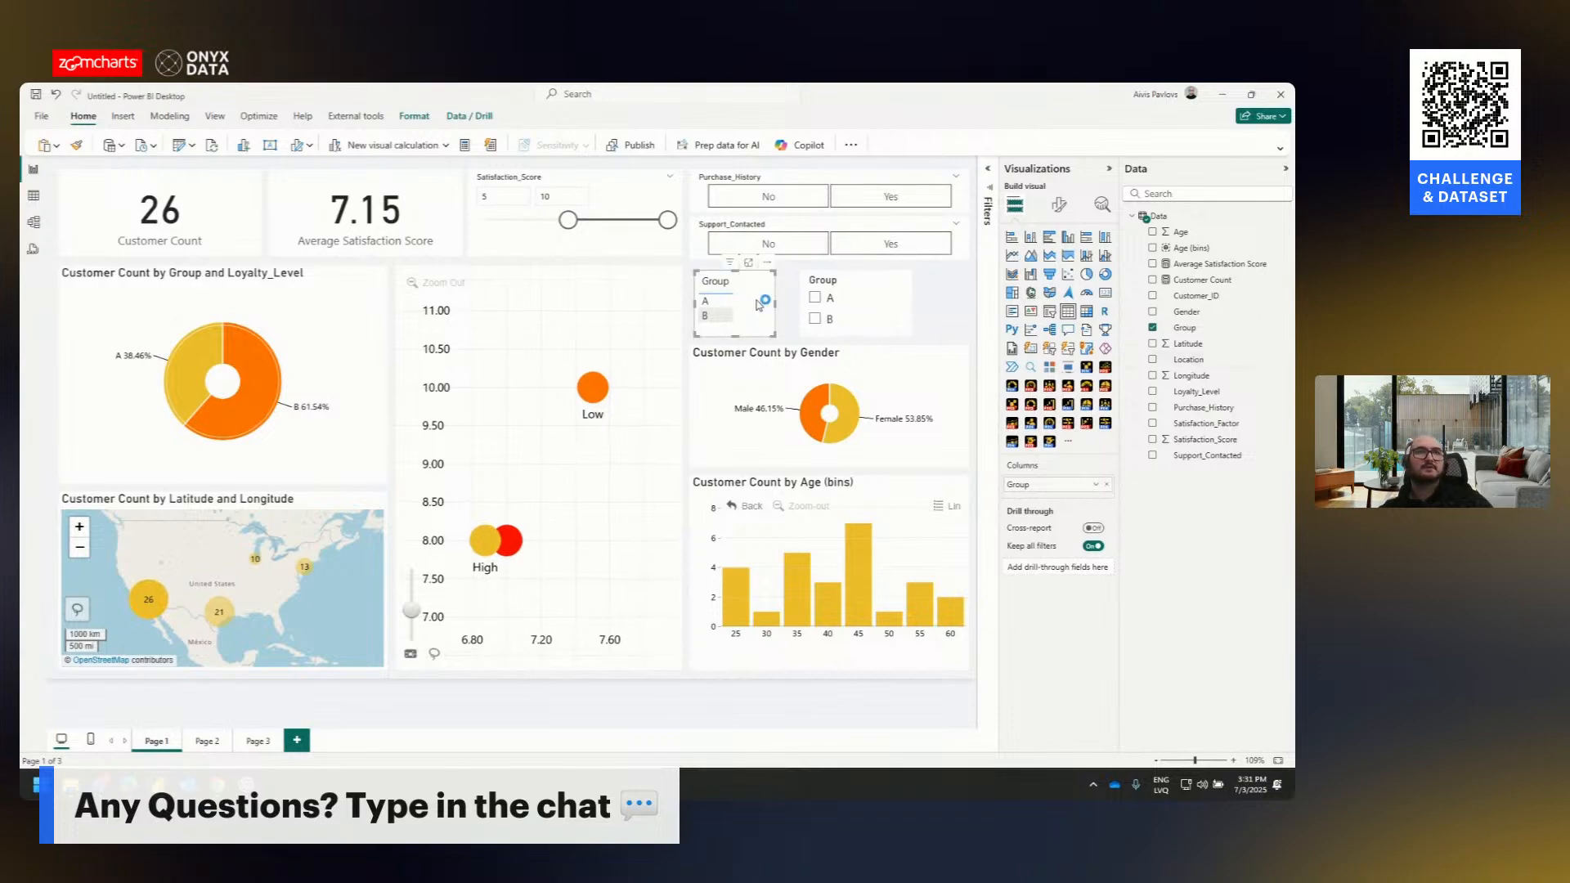
- Add the Satisfaction_Score field as a column of the Group table and move the Group slicer farther away from it
drag(1209, 439, 1067, 499)
drag(845, 281, 909, 283)
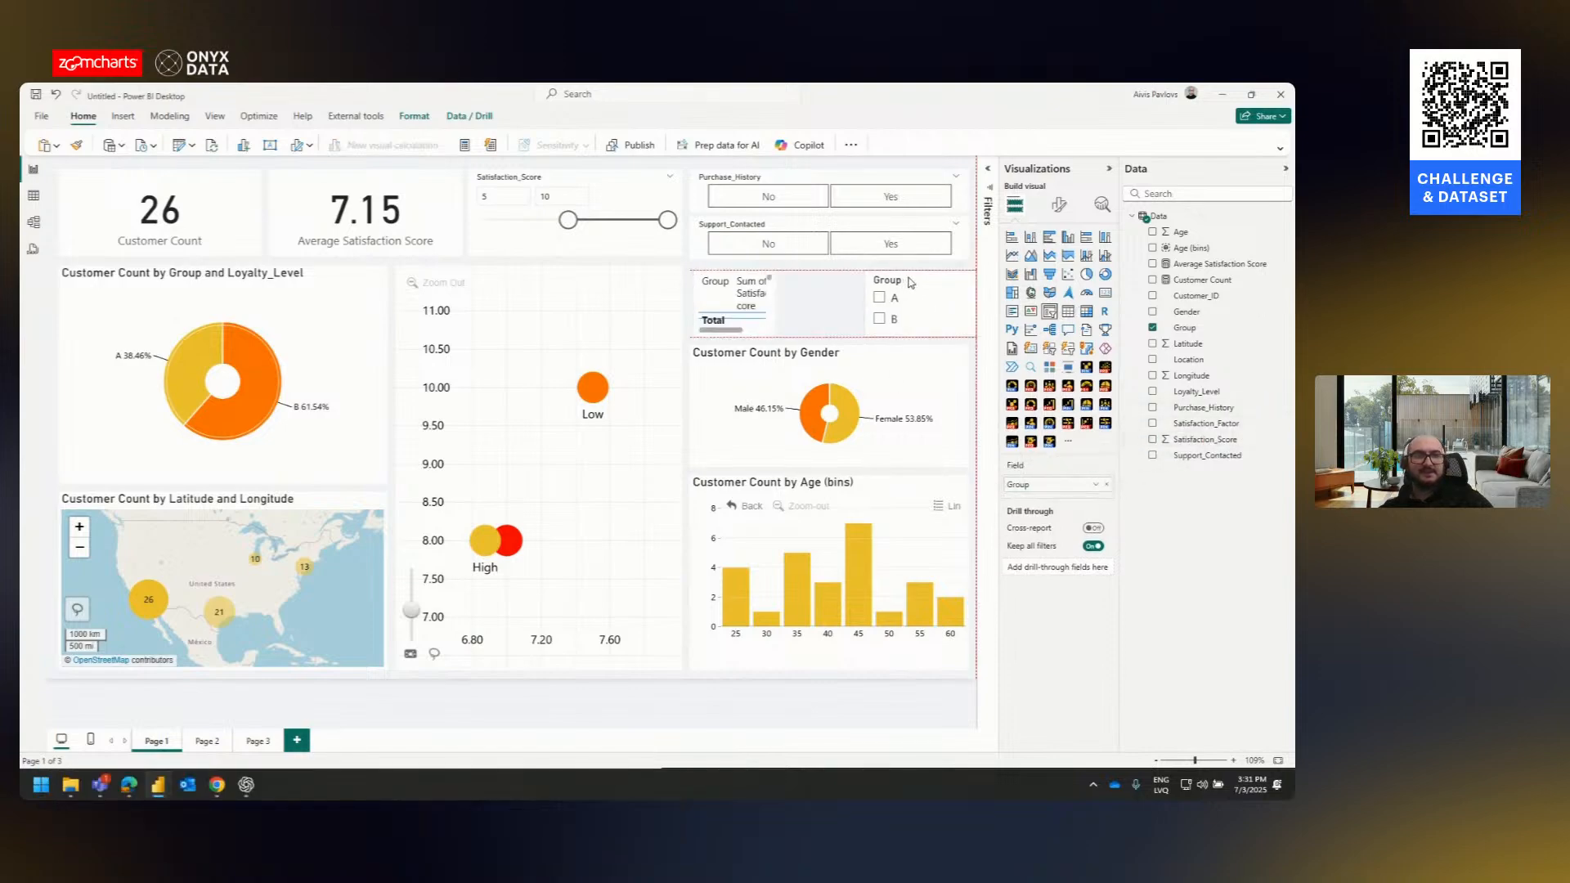
click(779, 337)
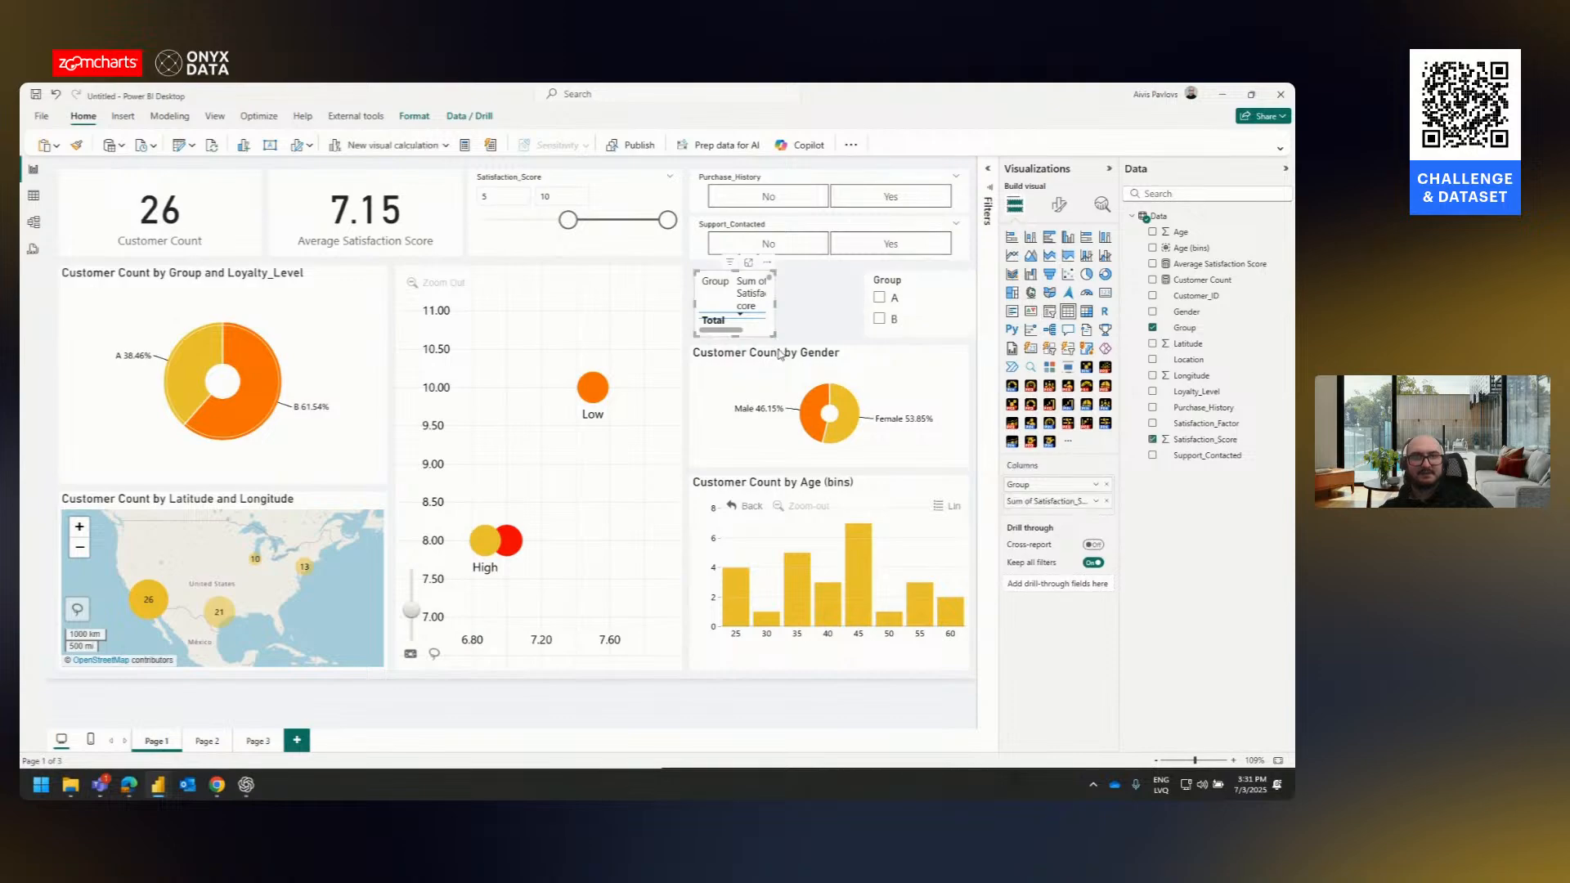
- Move the Customer Count by Gender chart out of the way and enlarge the Group table to show its rows
click(789, 357)
drag(787, 358, 585, 442)
click(762, 330)
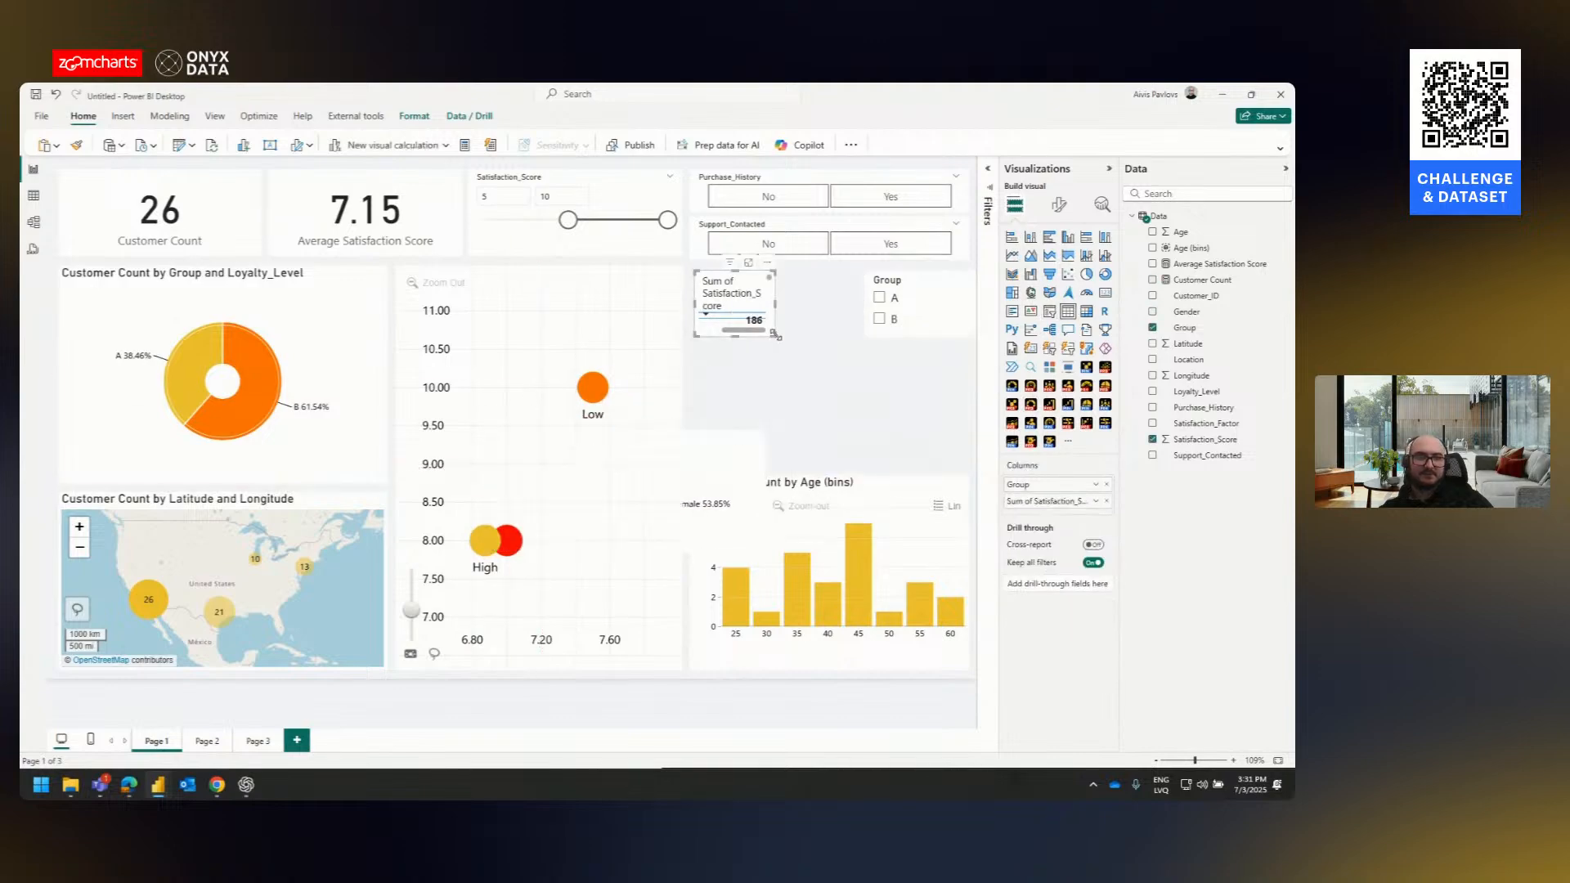
drag(775, 336, 836, 405)
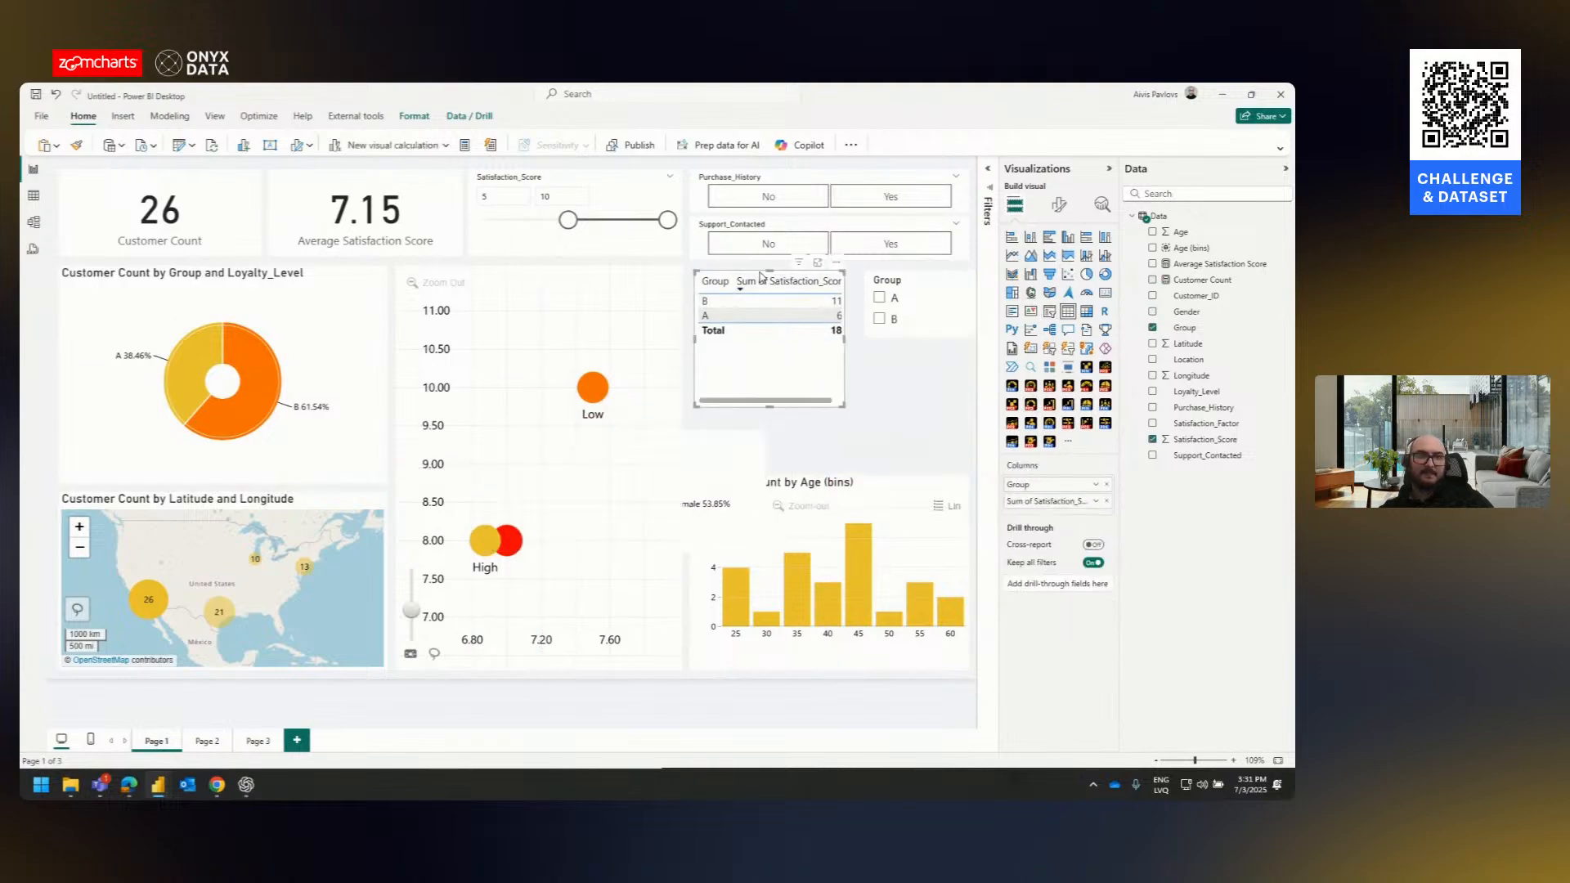
- Rename the Group table's Sum of Satisfaction_Score column as Score
double_click(1055, 500)
text(Score)
key(Return)
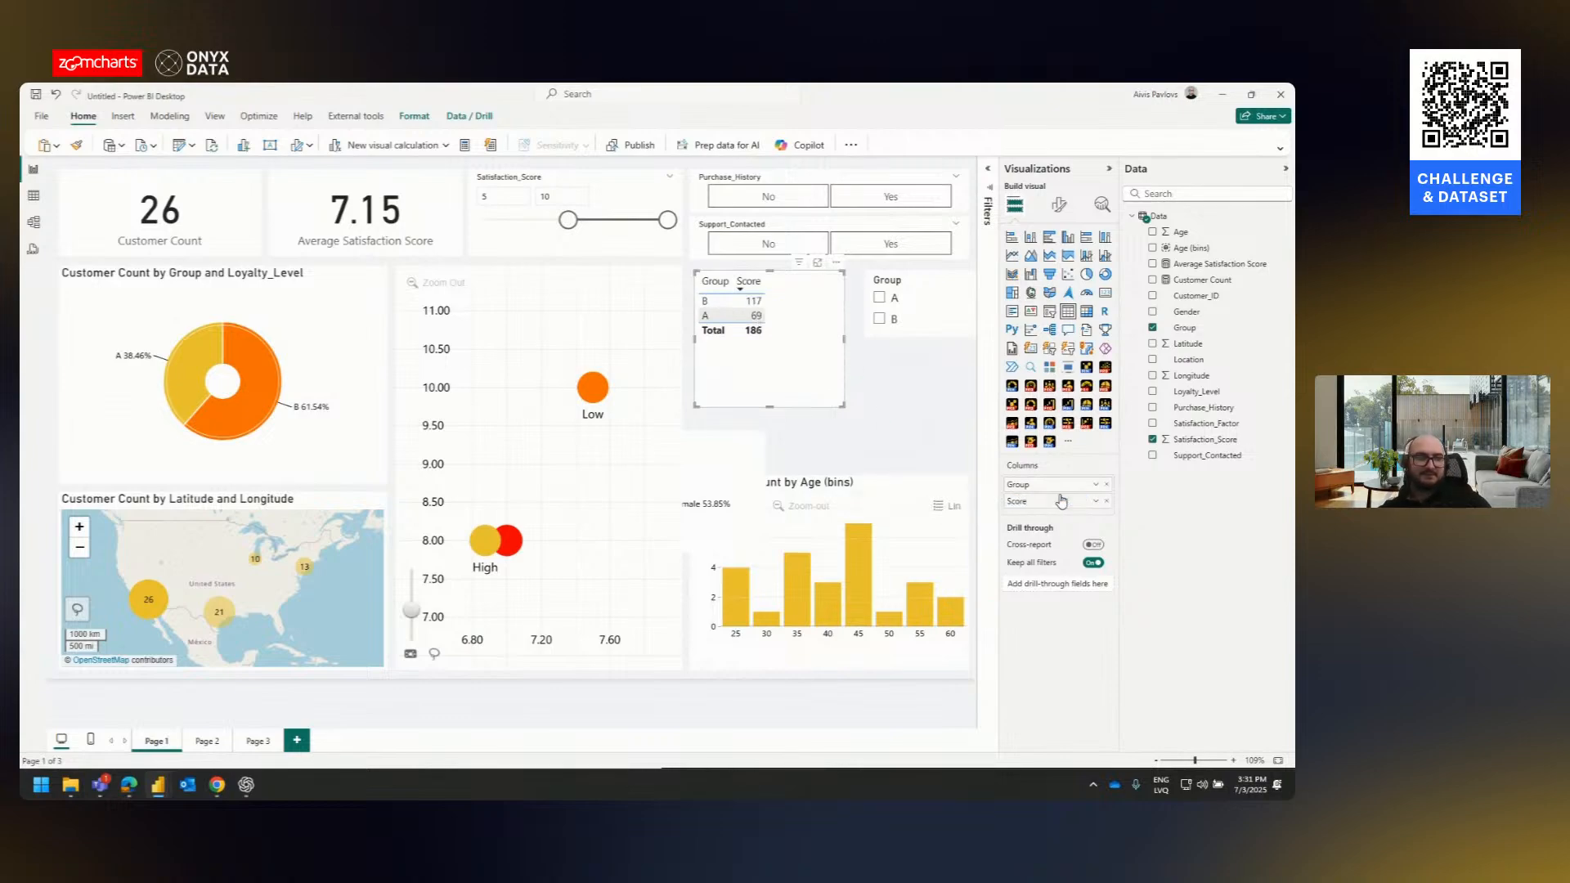
- Add the Customer Count measure to the Group table and rename its column as Count
drag(1202, 280, 1055, 517)
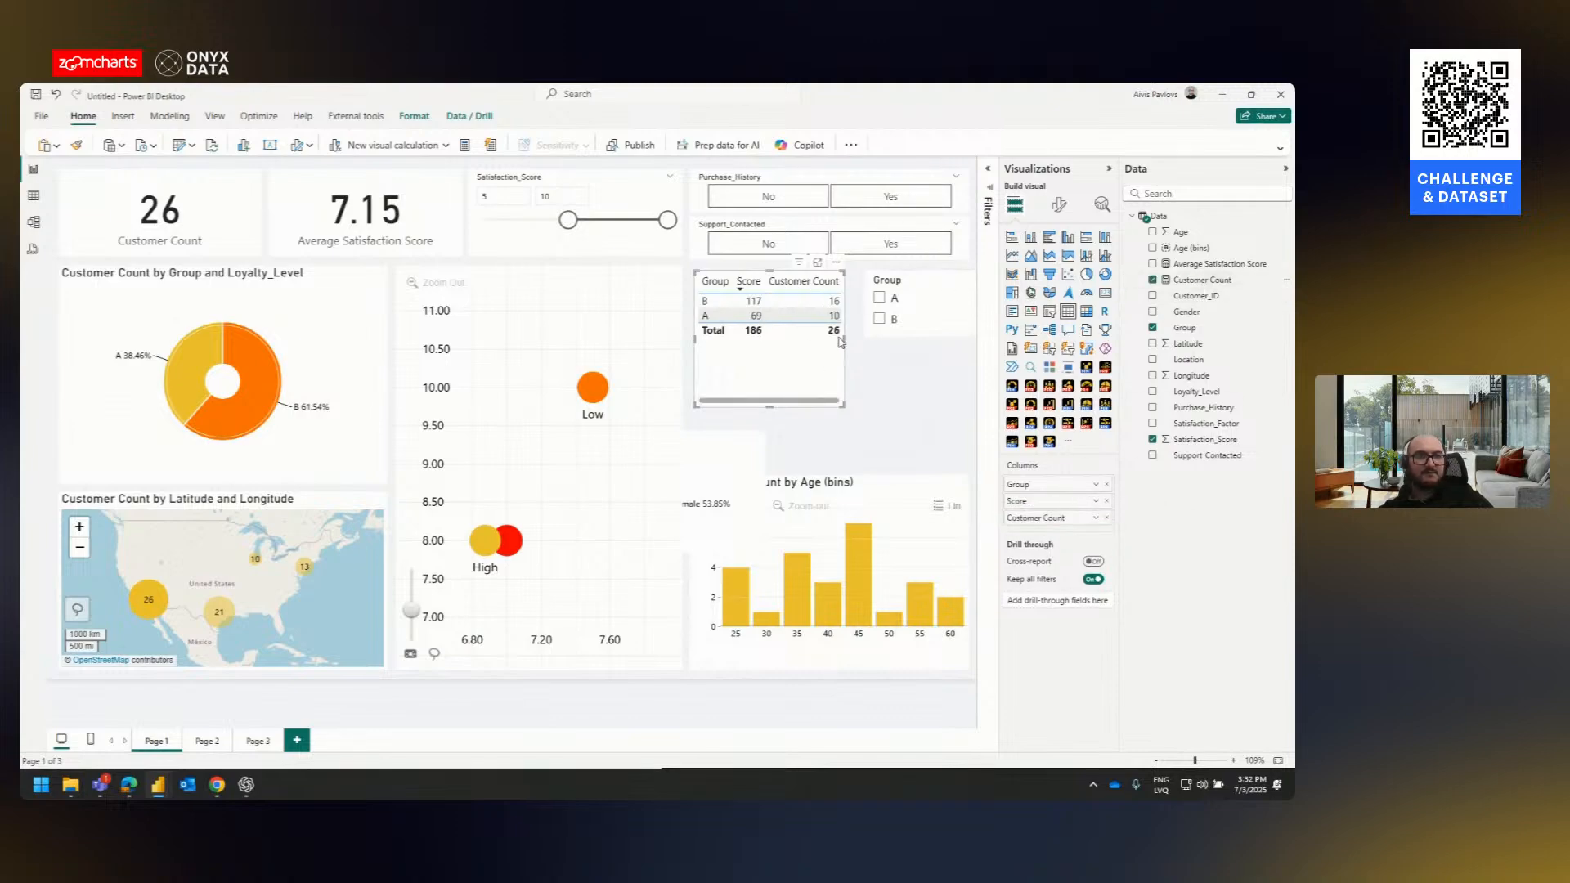
double_click(1036, 518)
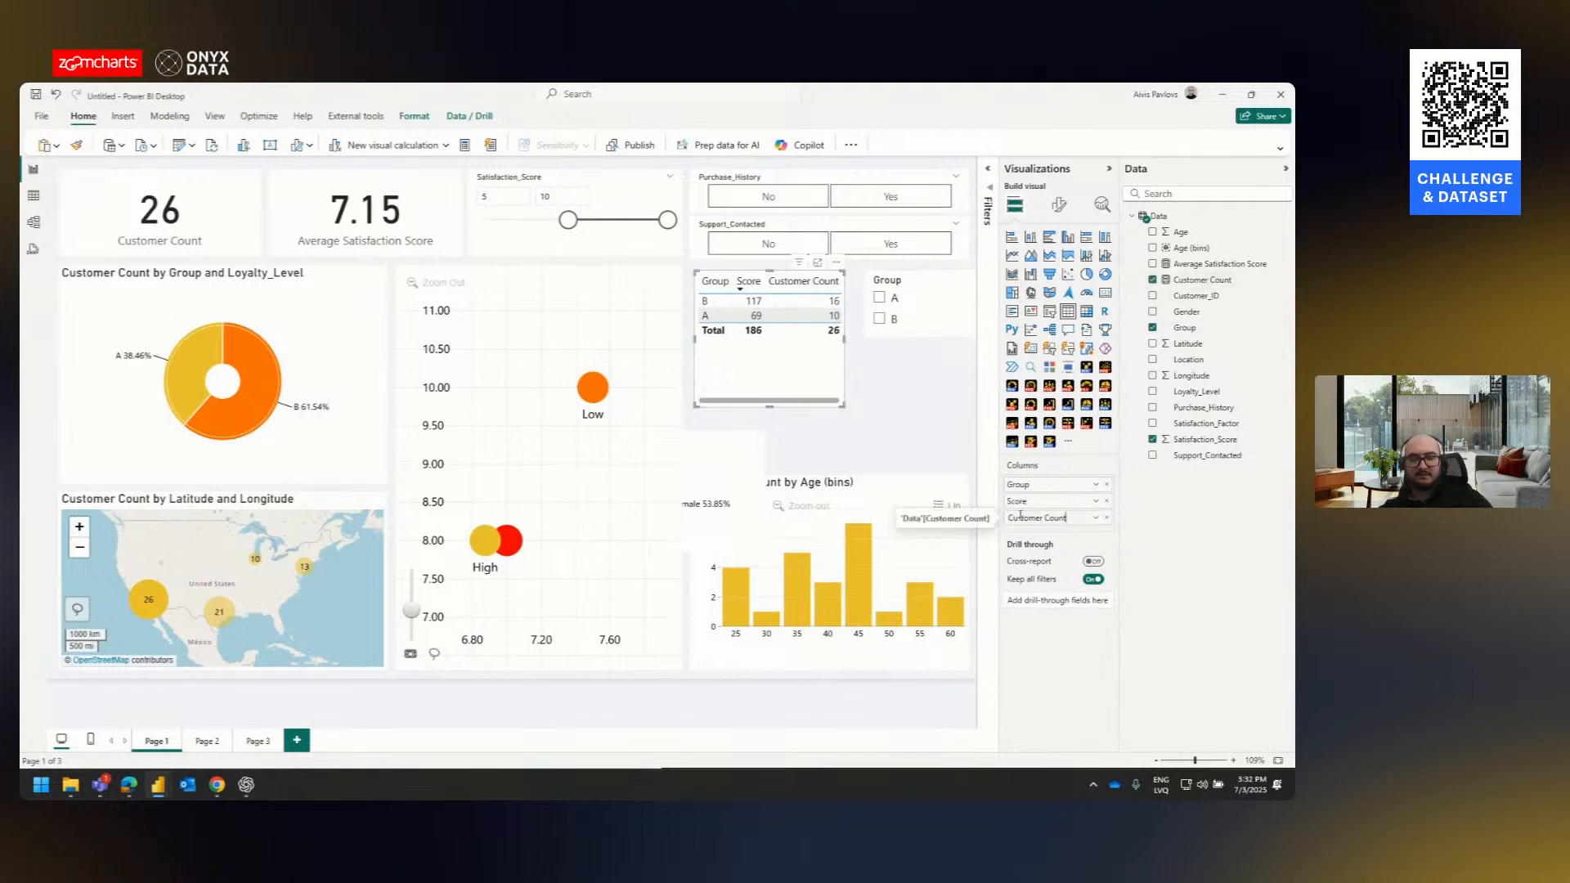
text(aCount)
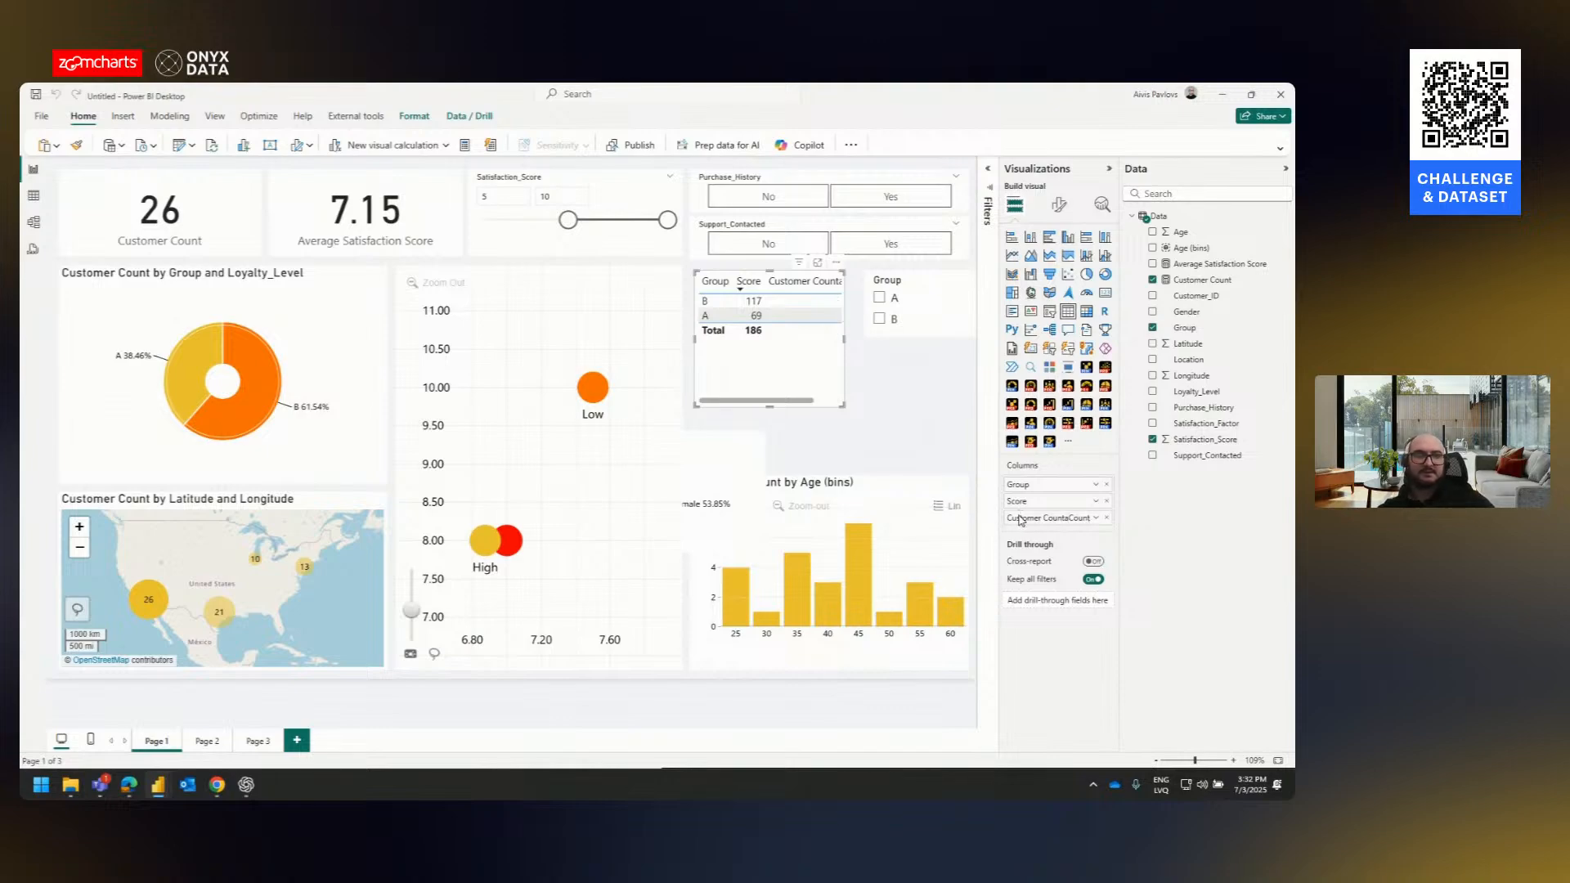
double_click(1058, 522)
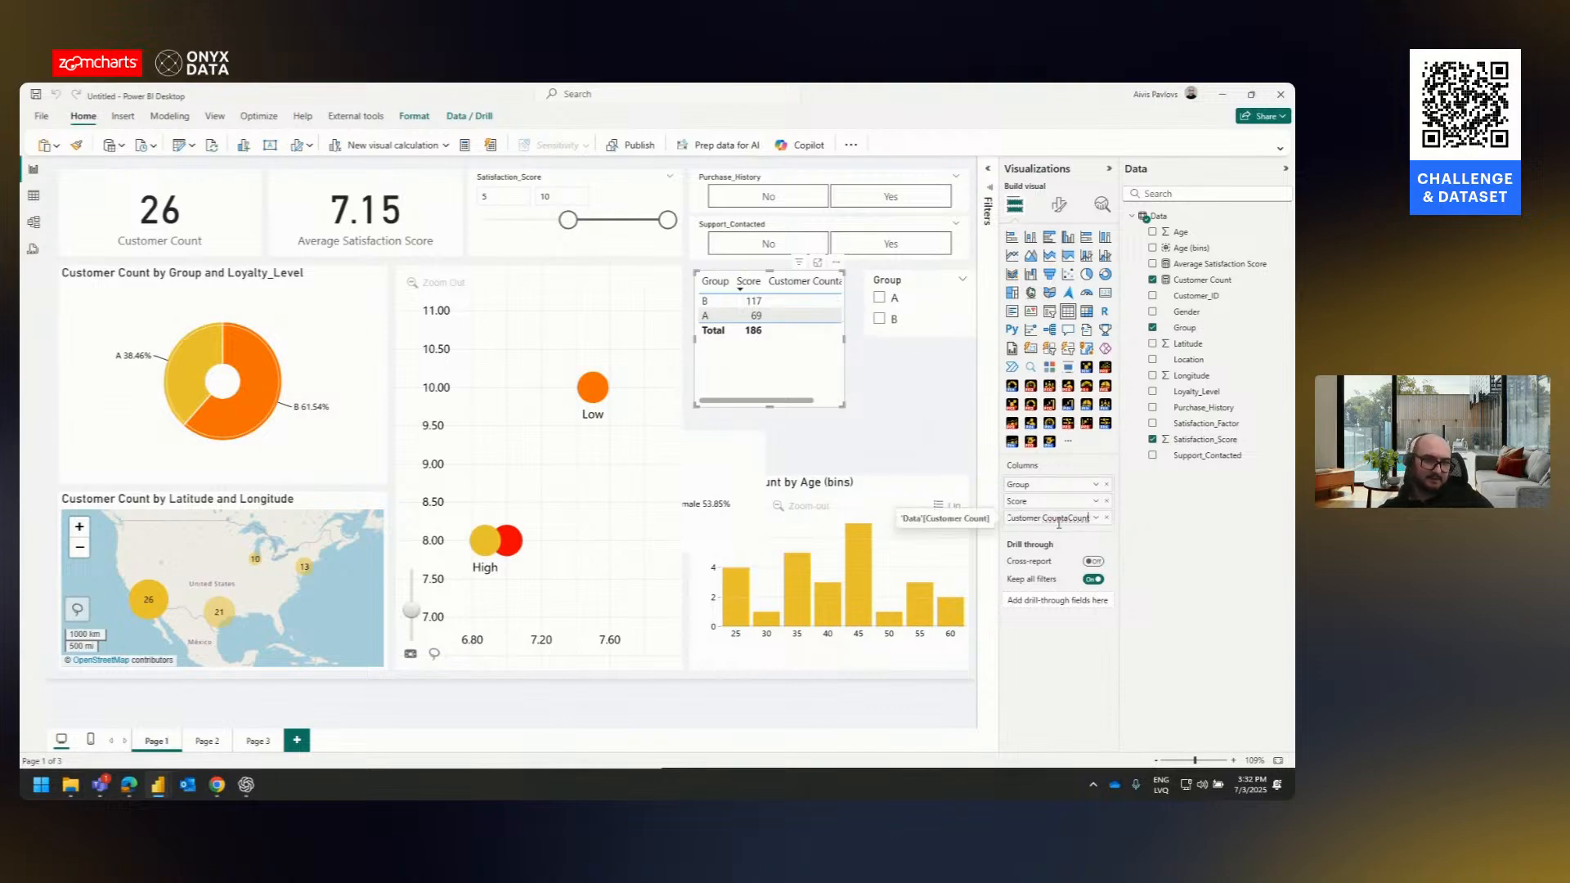
drag(1003, 514, 1001, 516)
key(BackSpace)
key(Return)
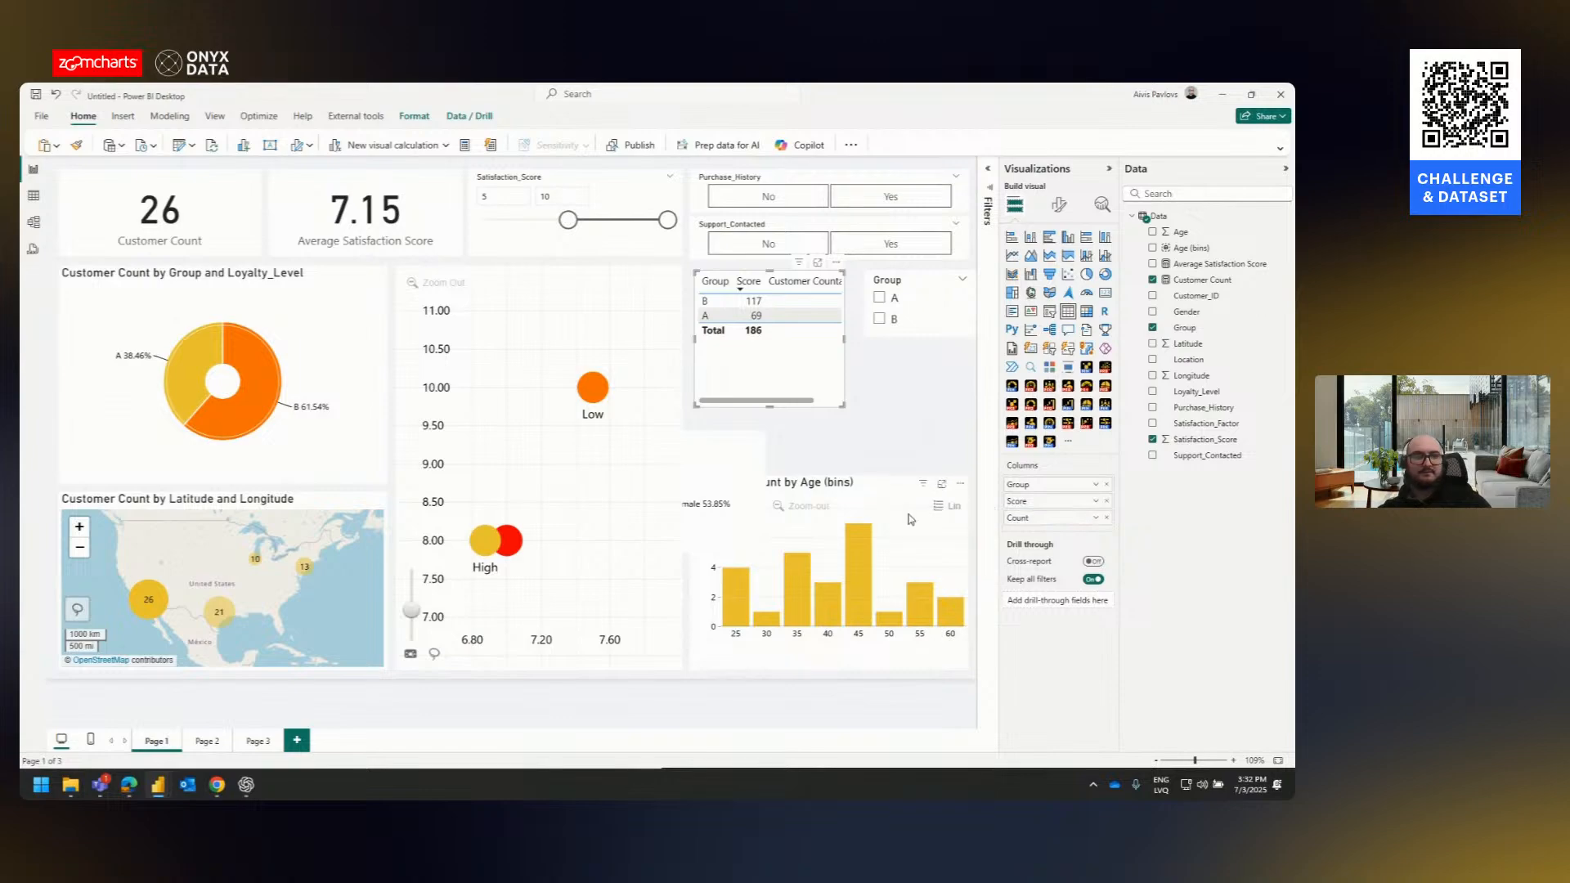
click(860, 375)
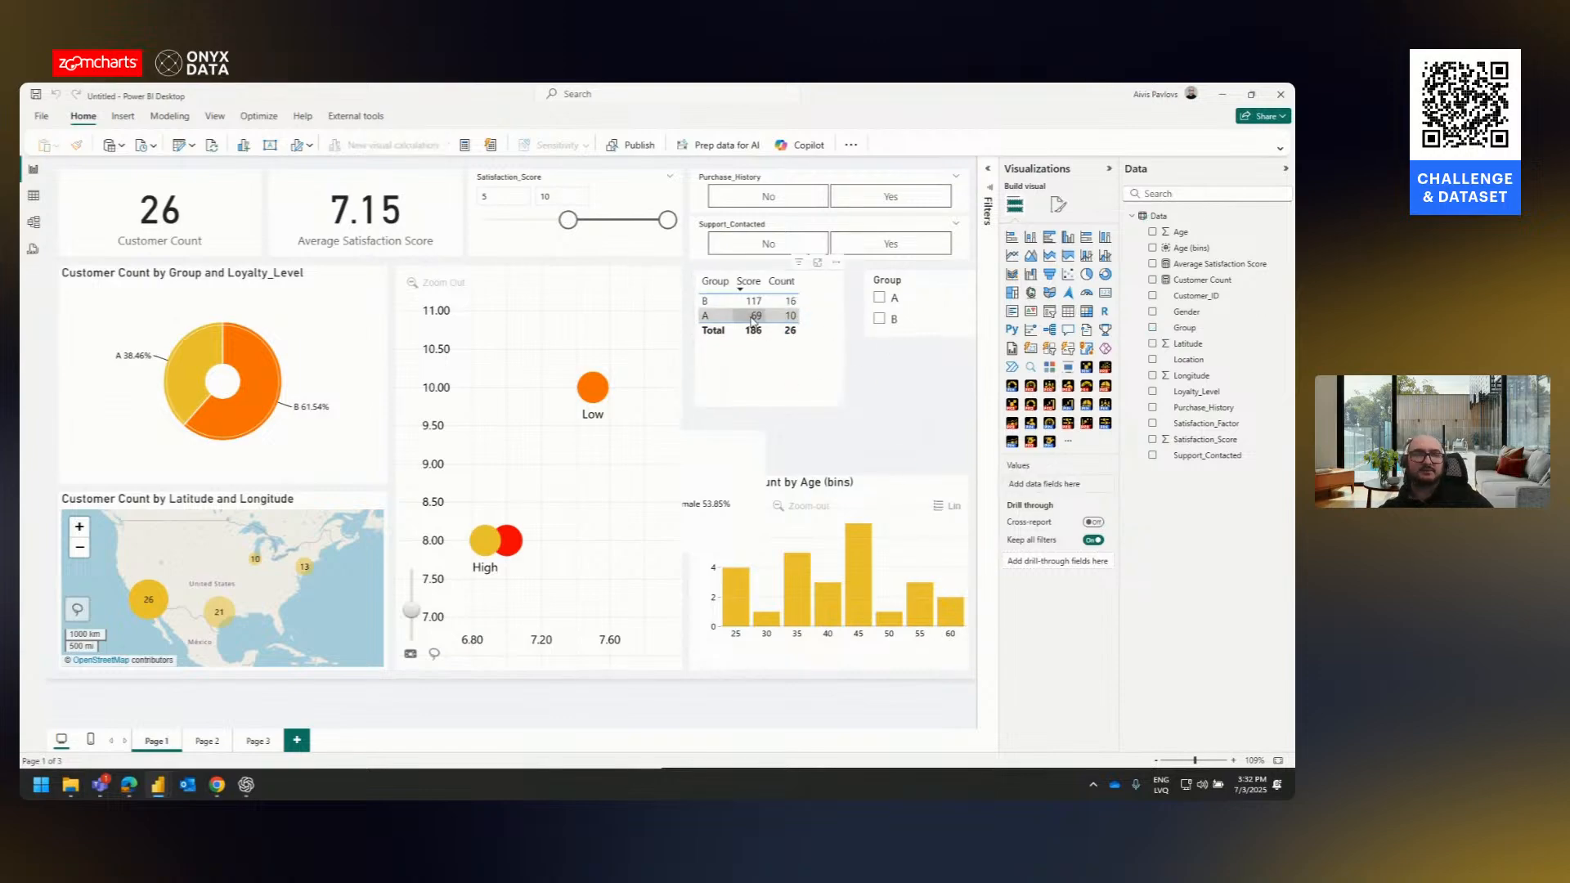
- Compare filtering by selecting group A in the Group table and group B in the Group slicer, and clear the slicer
click(781, 316)
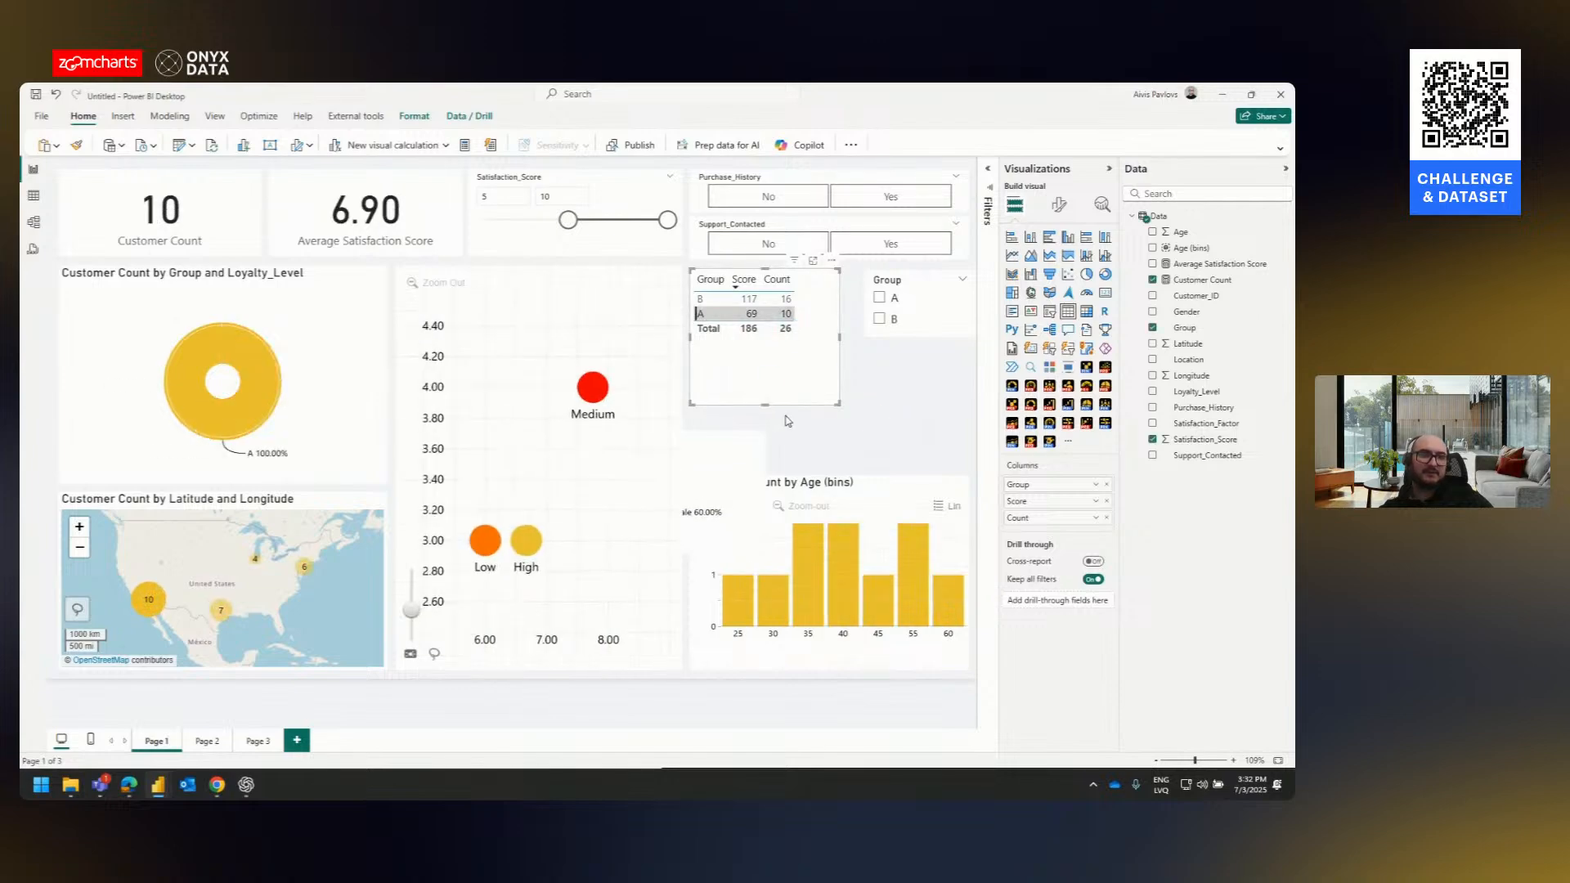
click(785, 315)
click(787, 316)
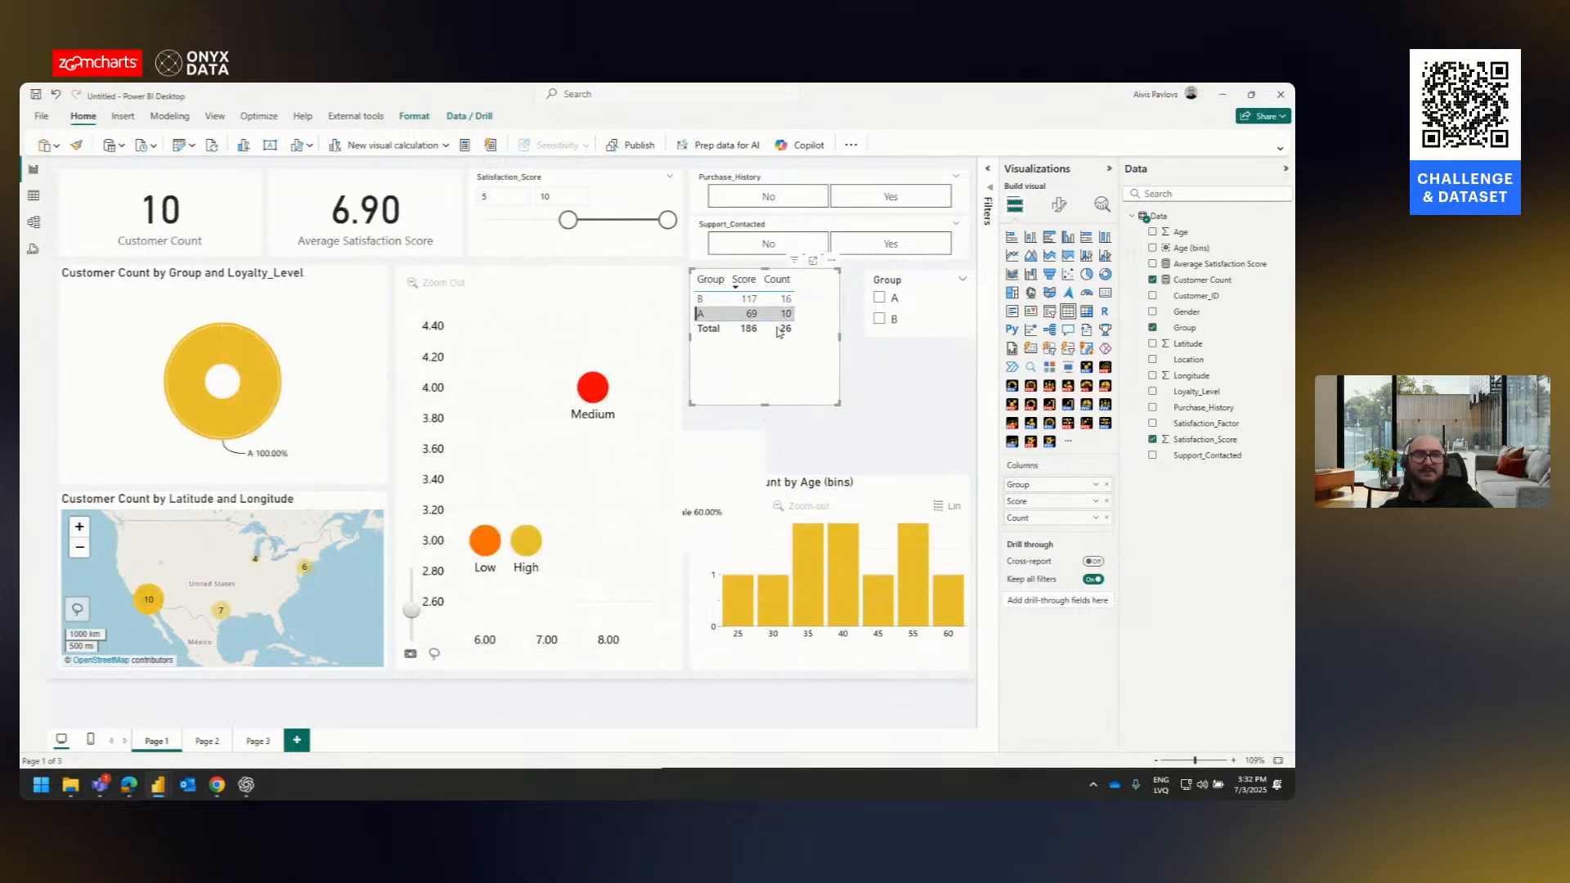
click(882, 320)
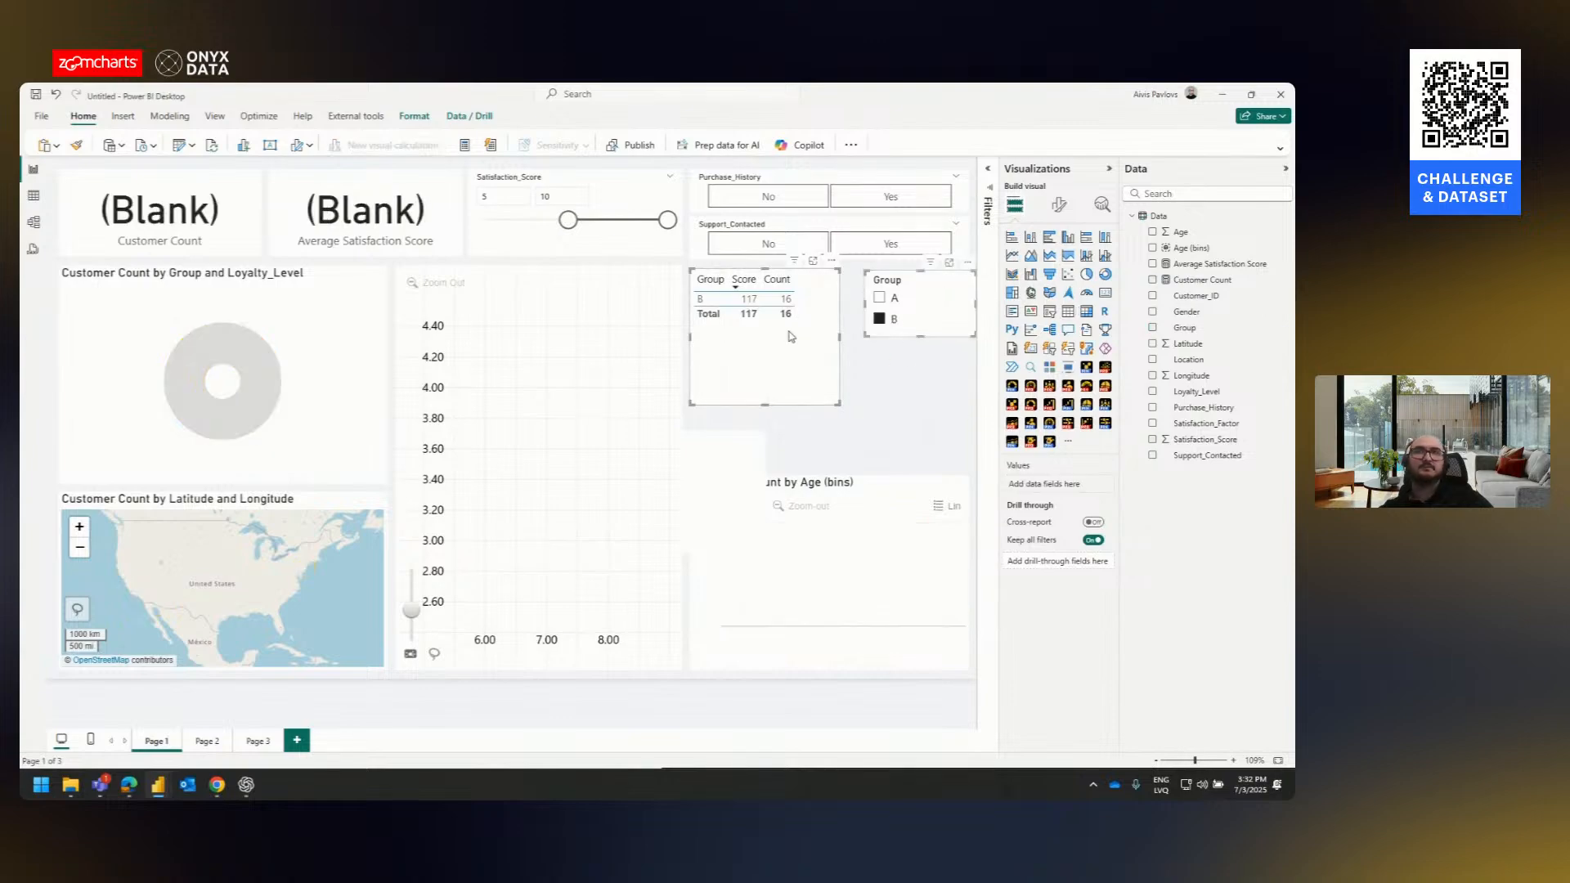
click(883, 319)
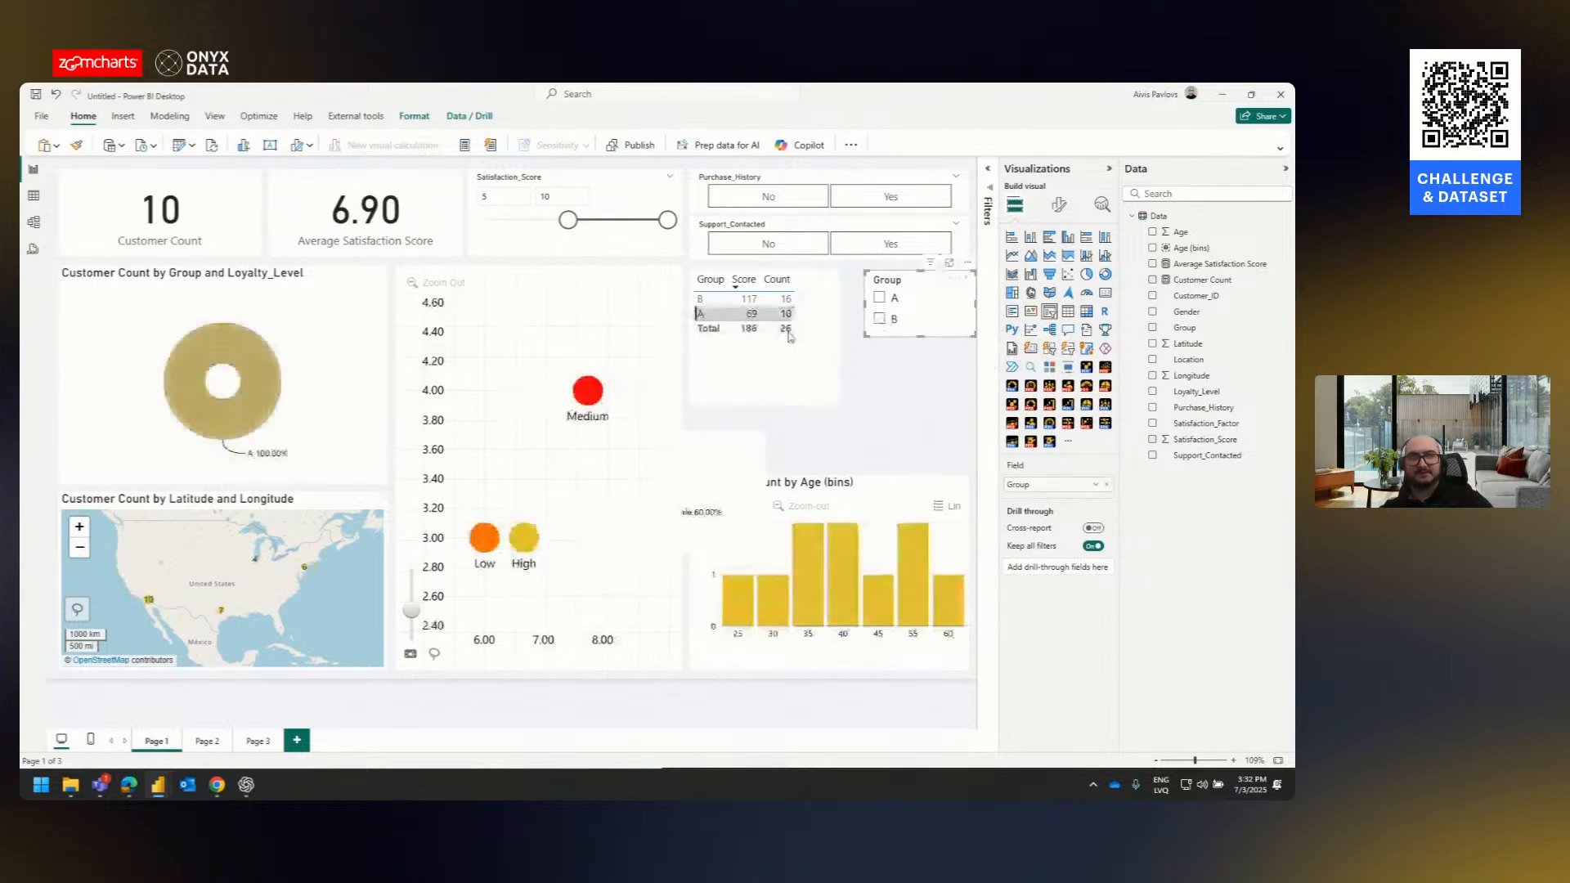
- Repeat the comparison with group B in the Group table and group A in the Group slicer, and clear the slicer
click(752, 299)
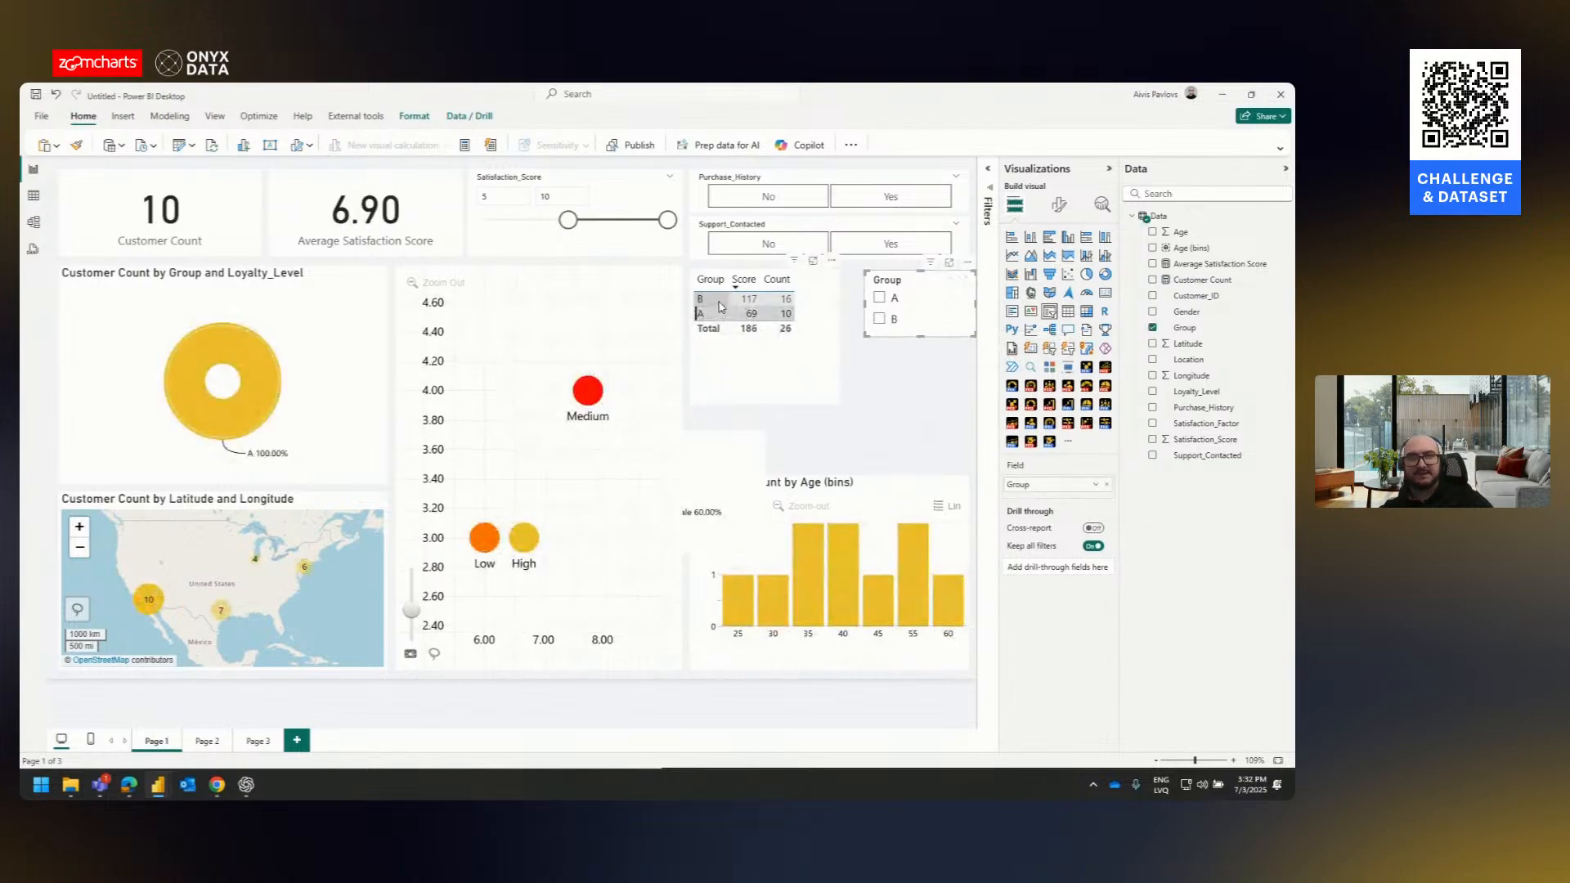
click(898, 305)
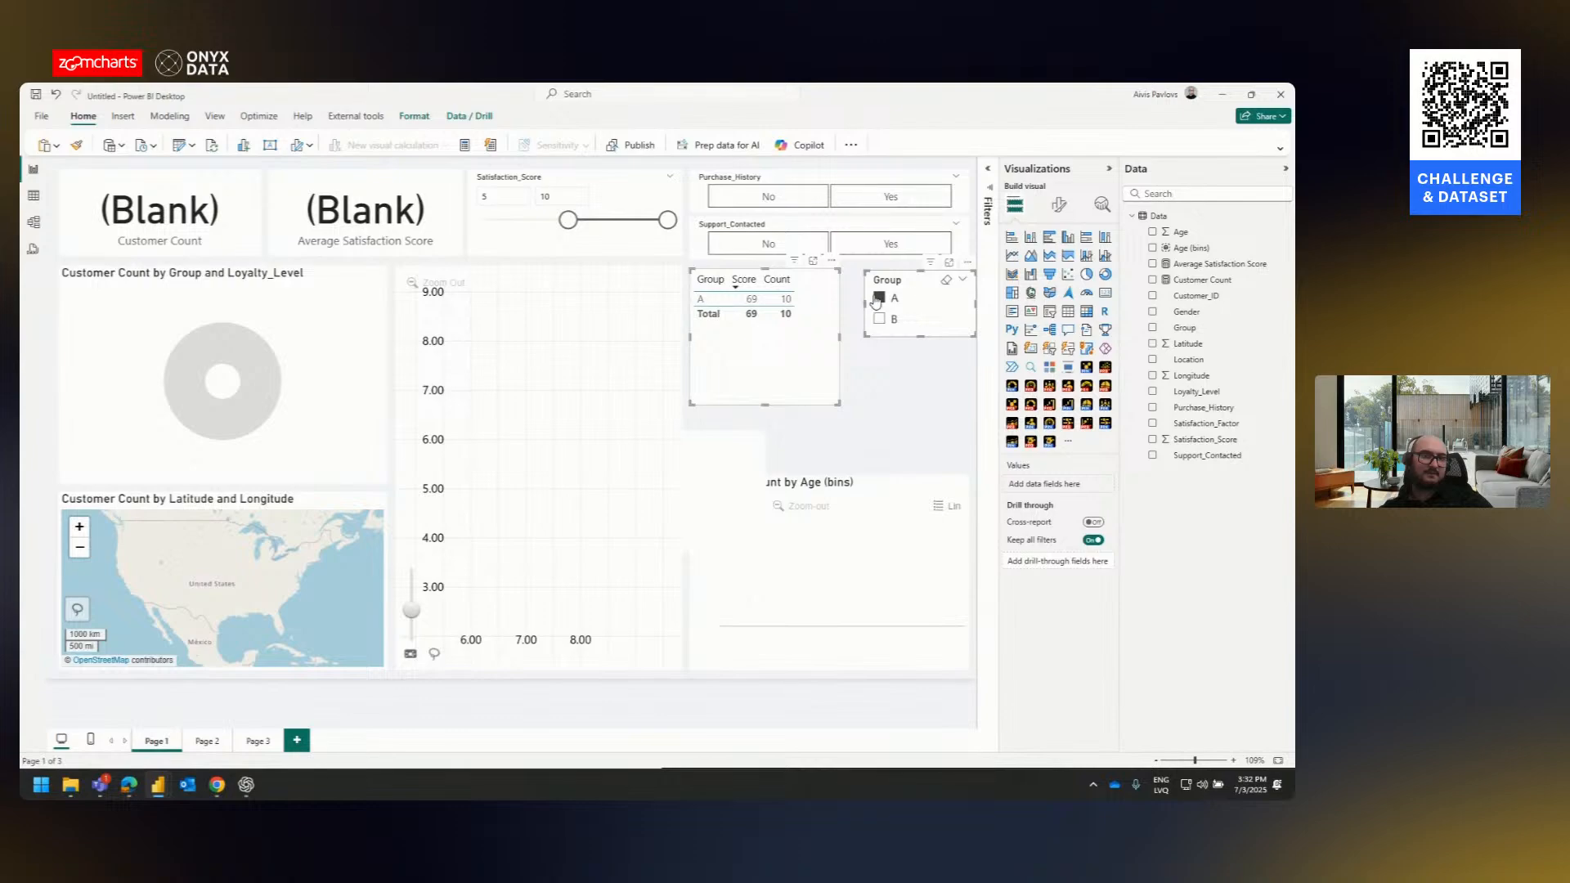
click(877, 298)
- Delete the Group table and the Group slicer from the report page
click(805, 347)
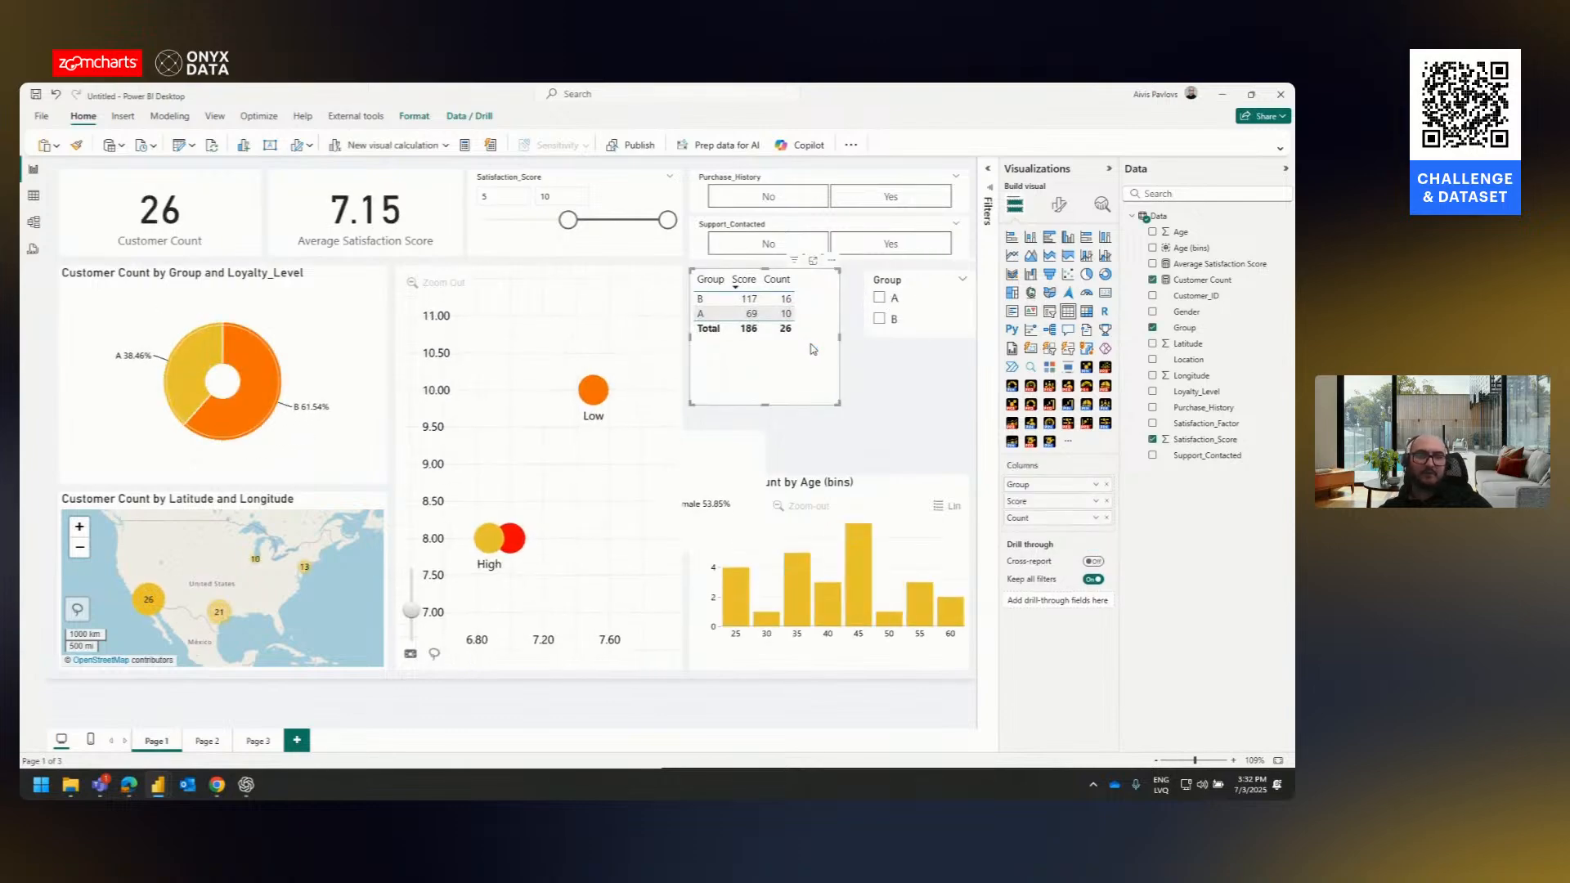
key(Delete)
click(916, 333)
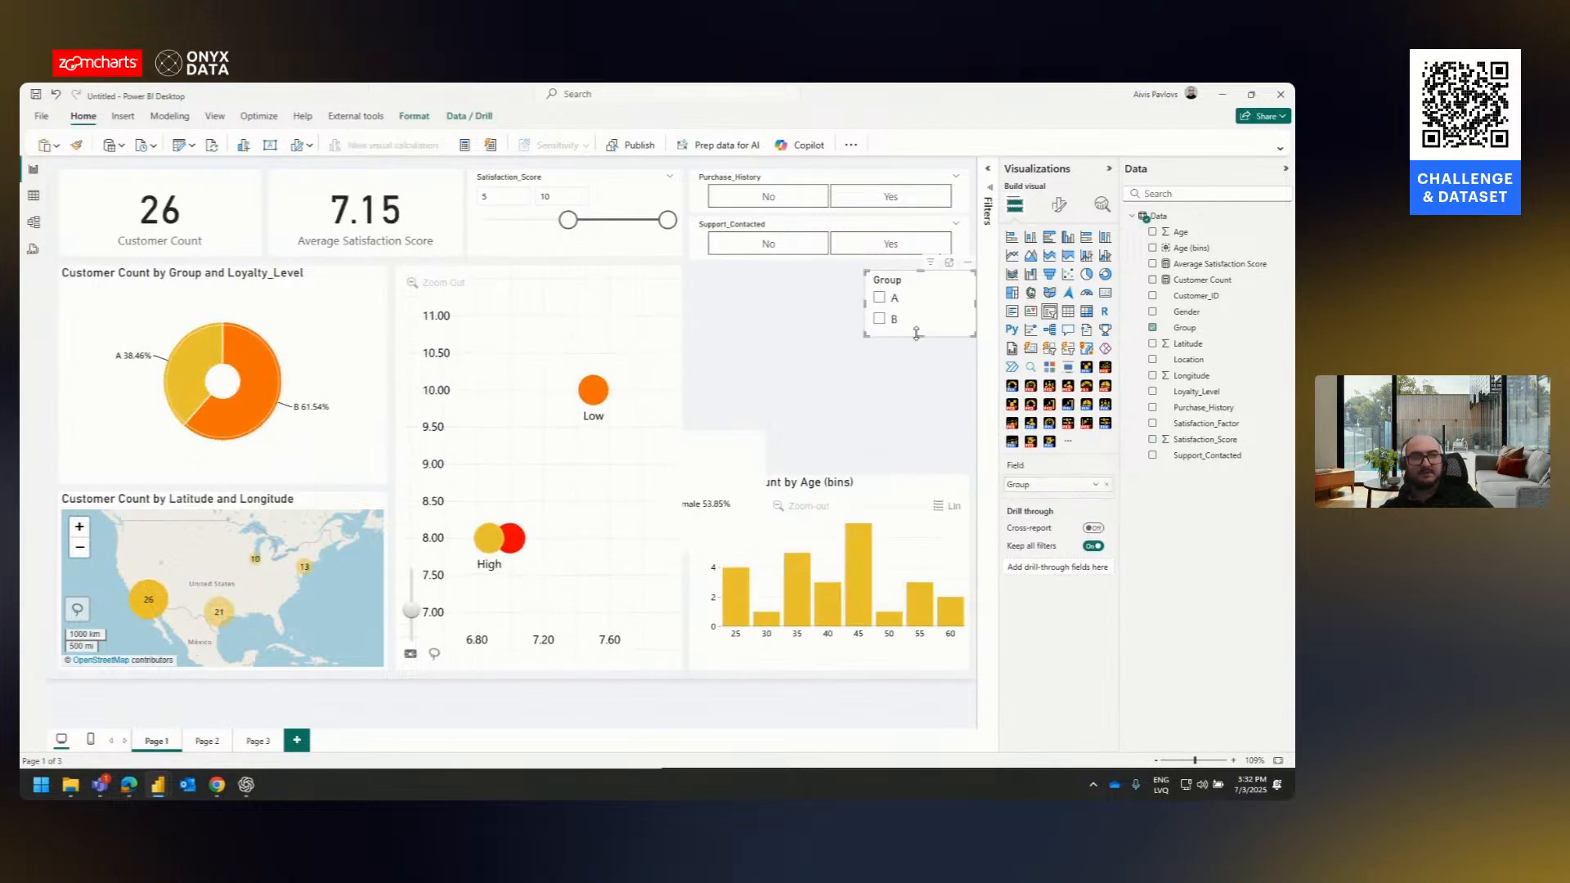
key(Delete)
- Move the Customer Count by Gender chart below the Support_Contacted slicer and extend it down to the Age (bins) chart
click(714, 449)
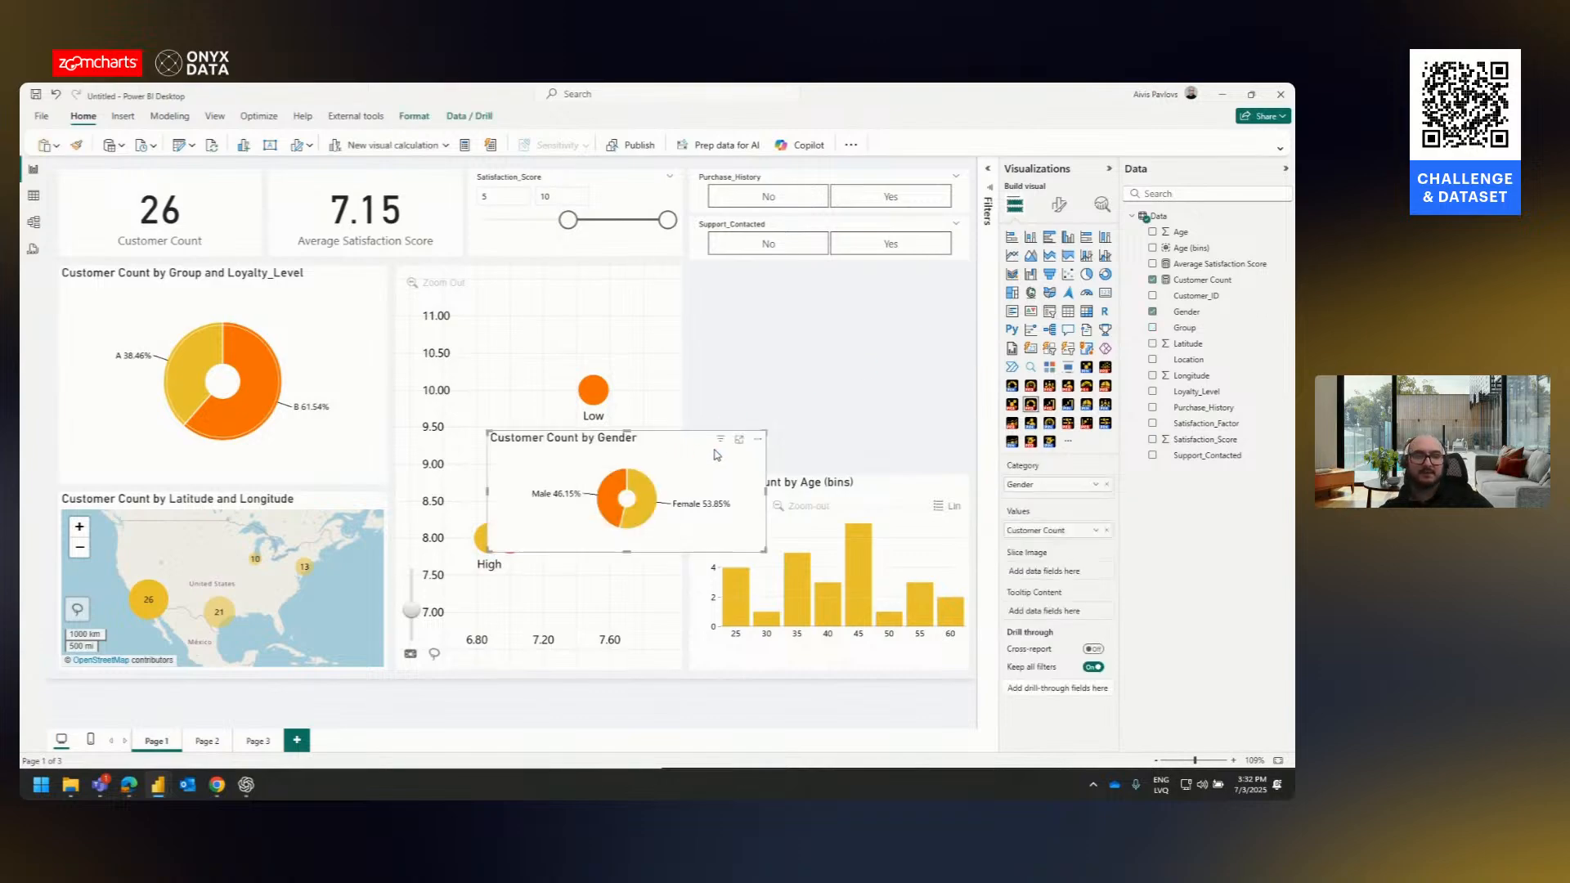
drag(687, 437, 893, 275)
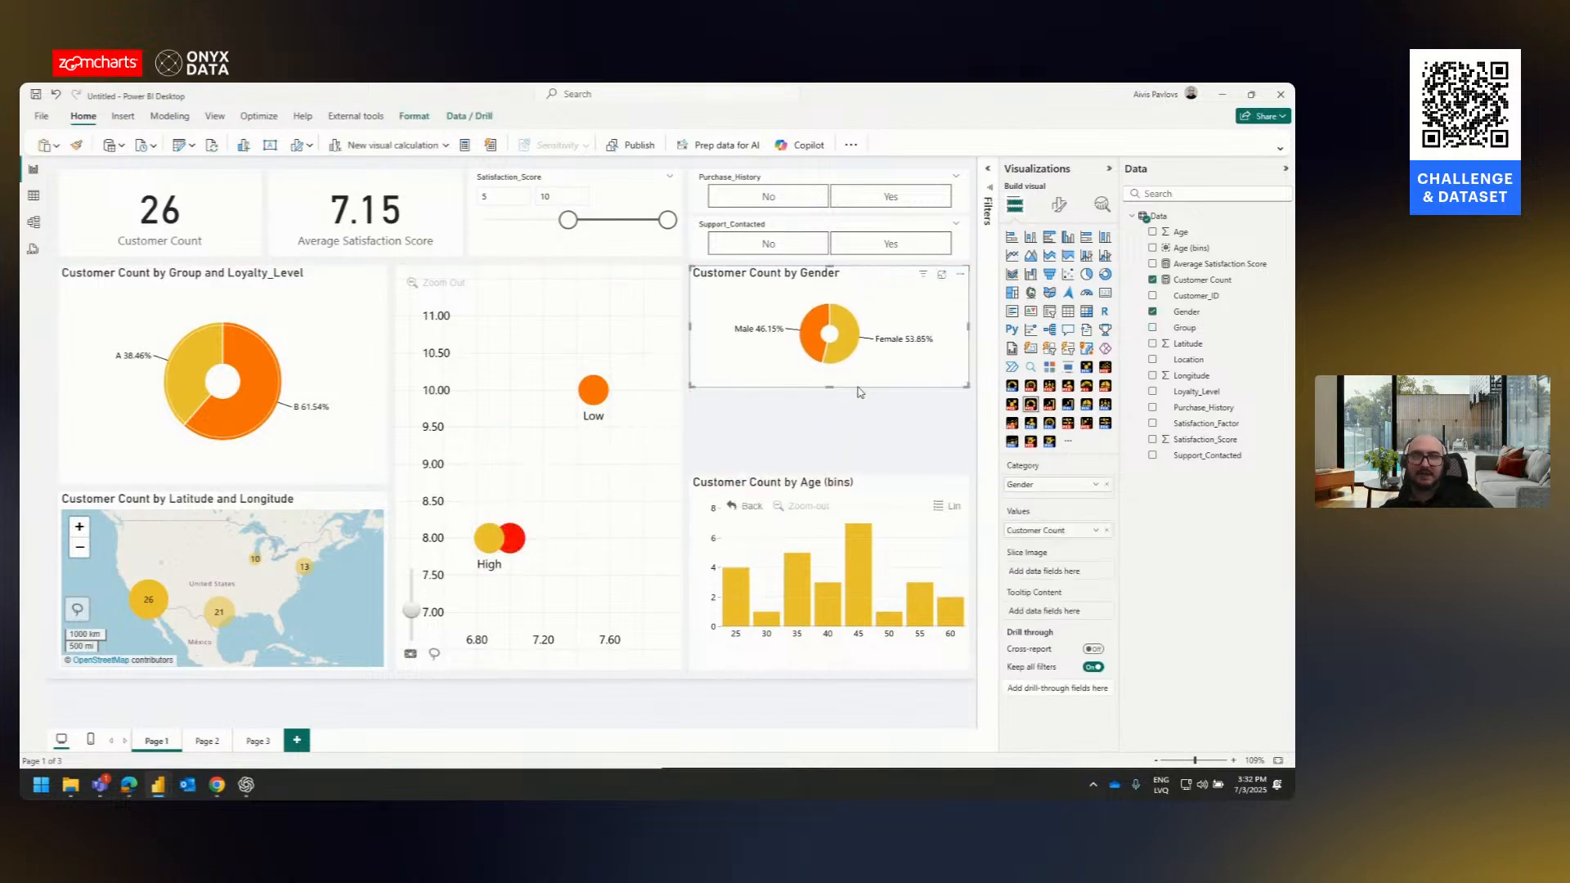
click(831, 394)
drag(831, 386, 831, 460)
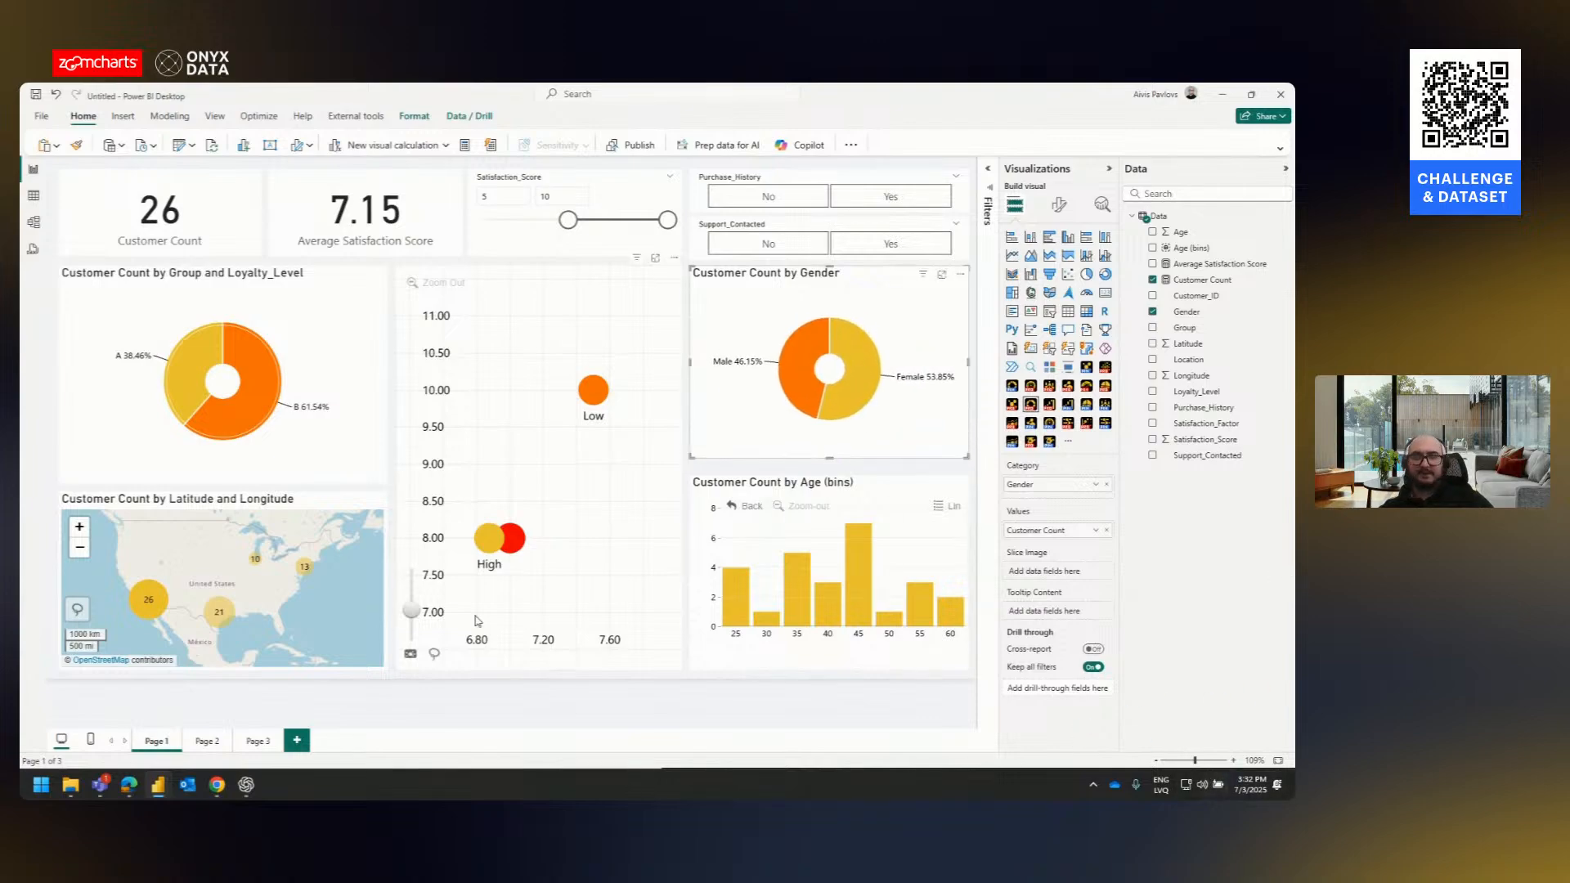
- Switch to the ZoomCharts challenge page in Chrome and review the entry submission deadline and the technical requirements
mouse_move(217, 785)
click(242, 712)
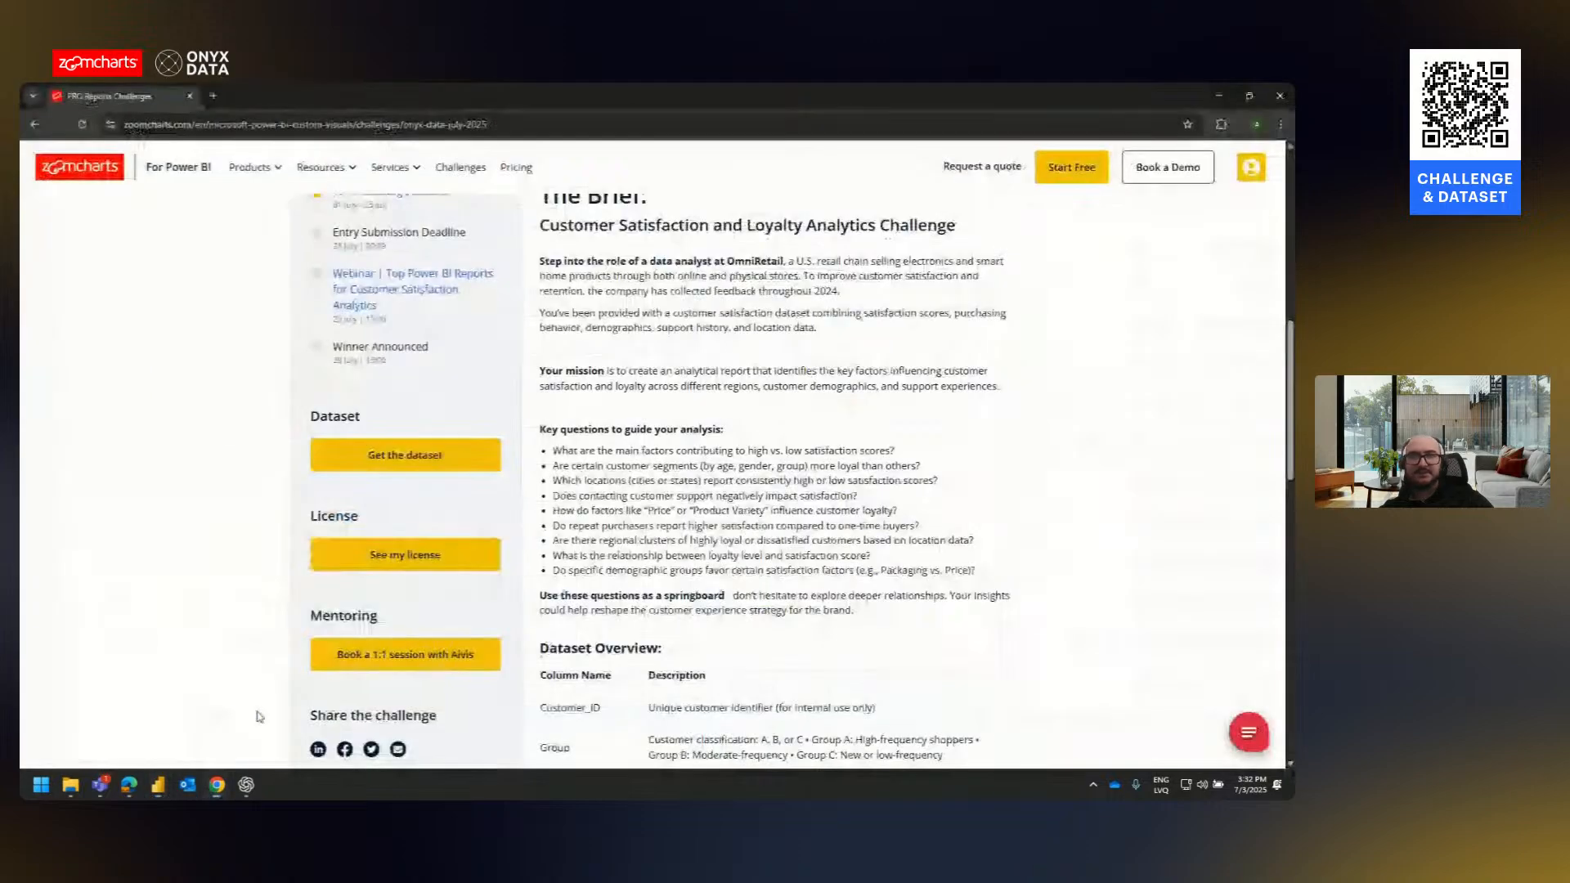
scroll(413, 488, up, 4)
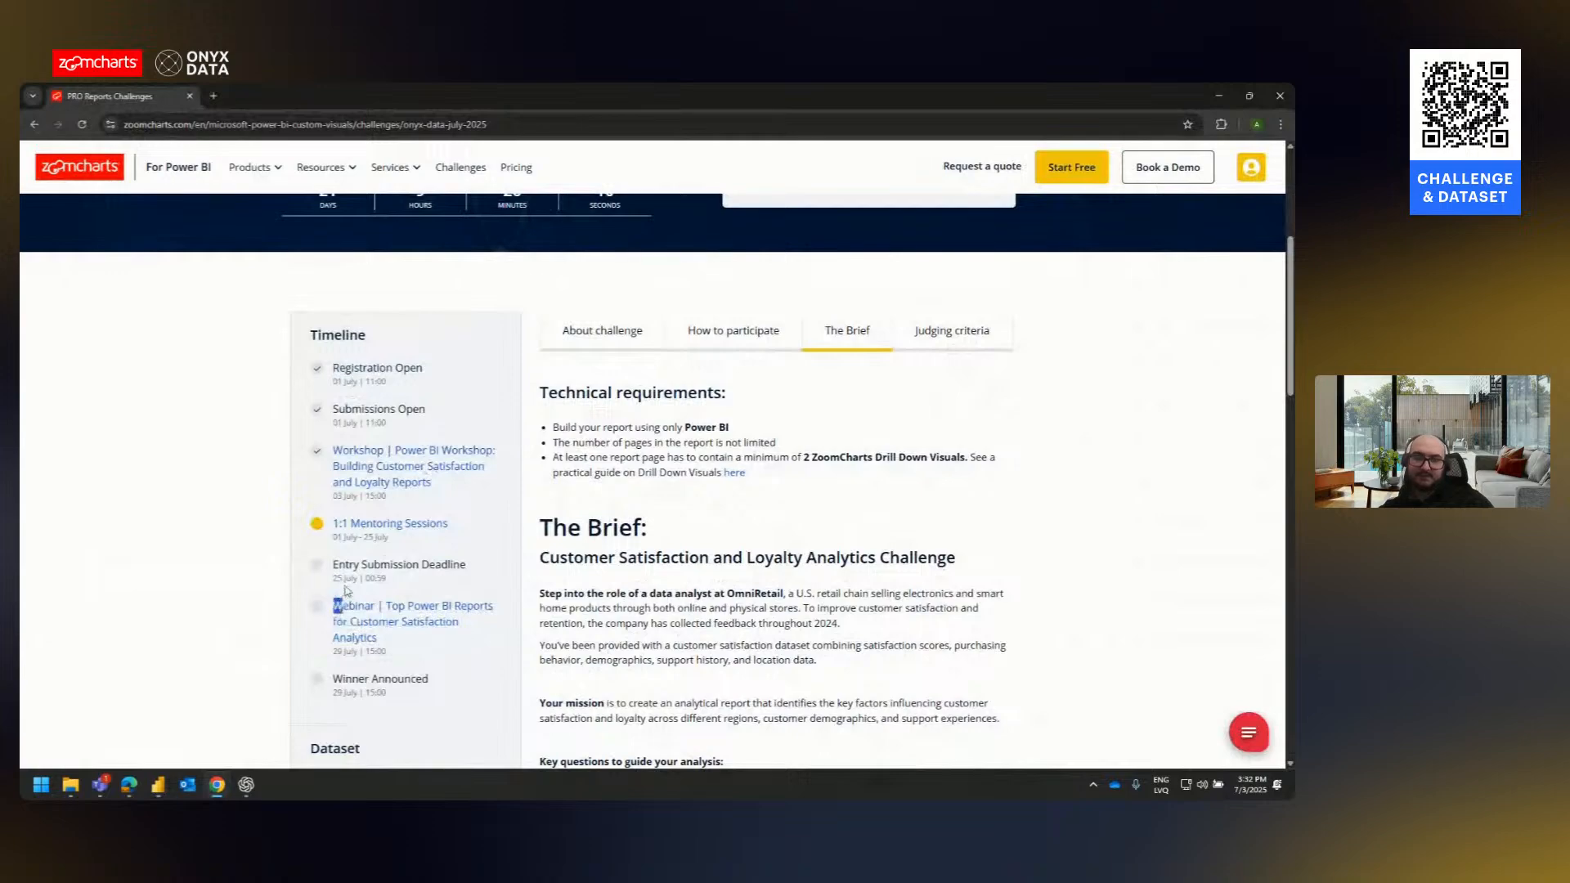
drag(335, 578, 355, 580)
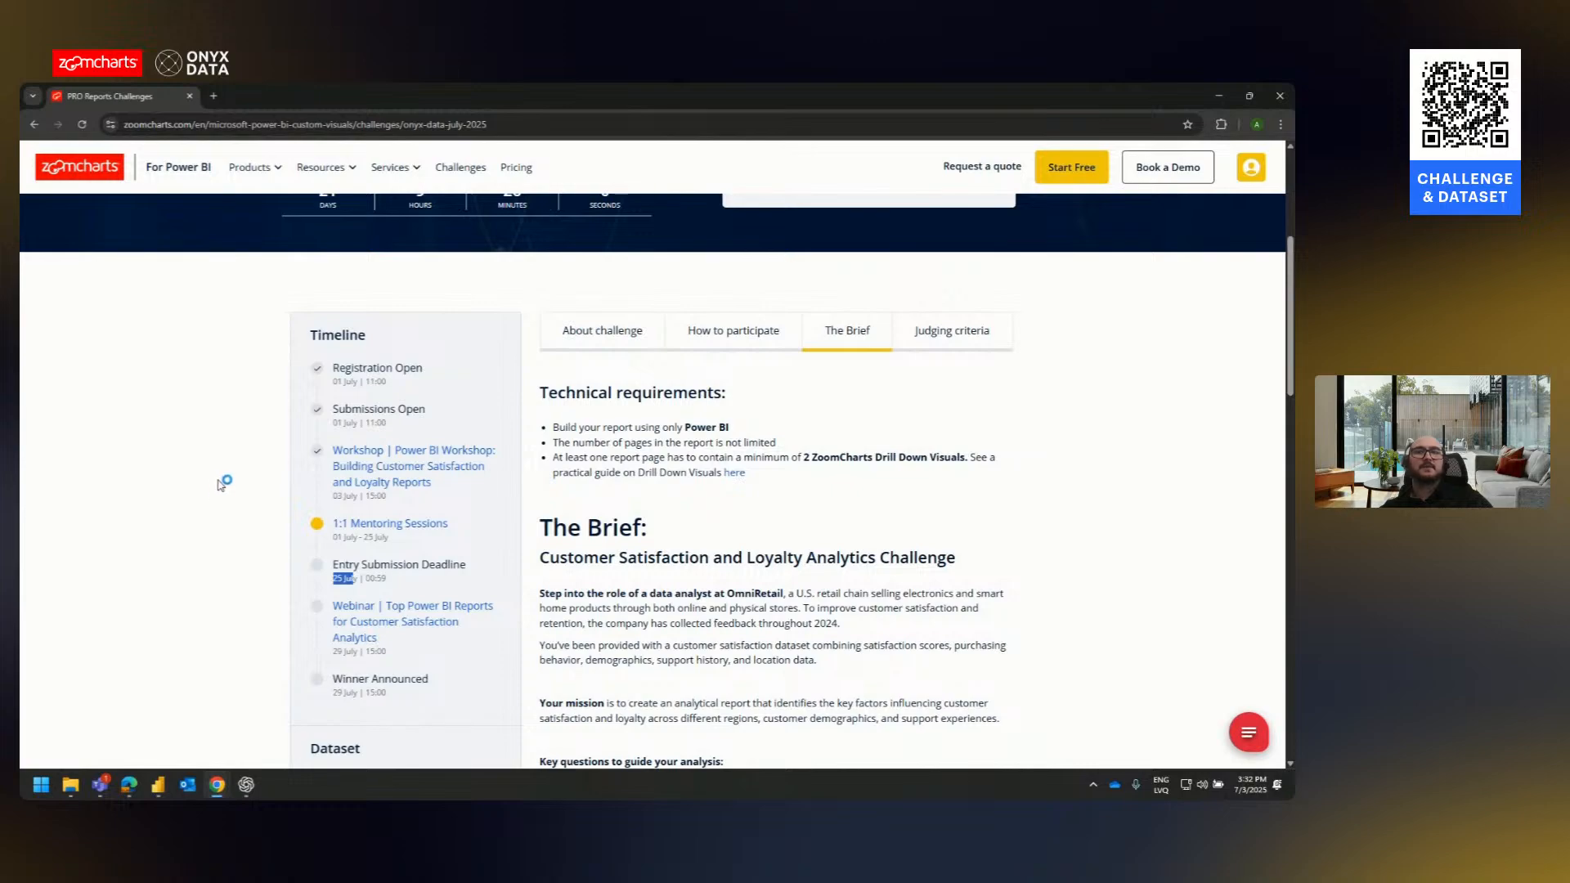
click(266, 493)
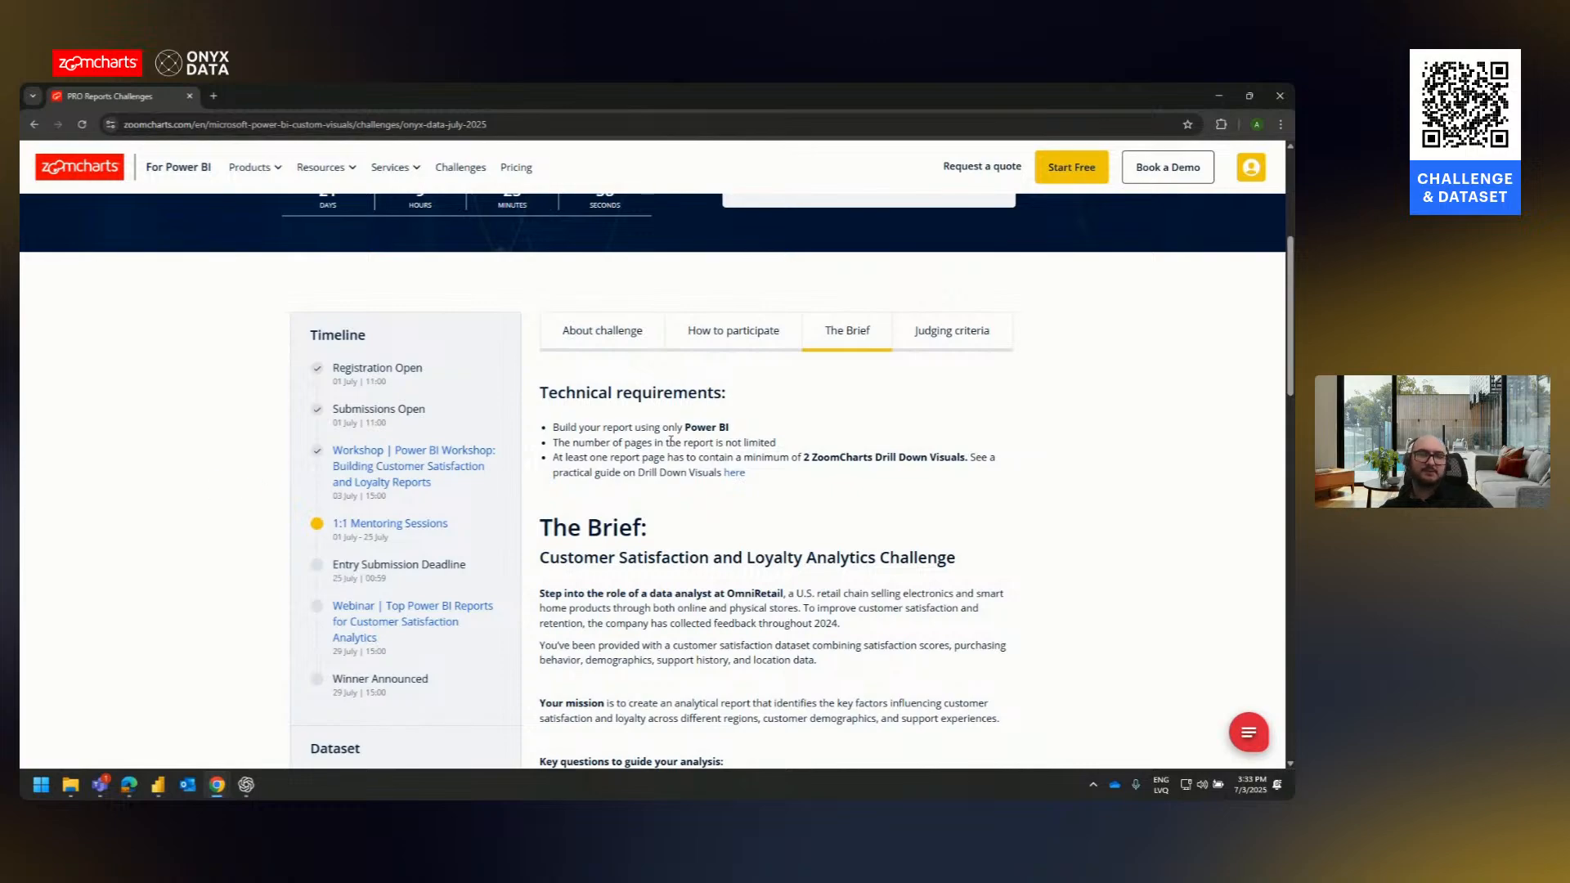
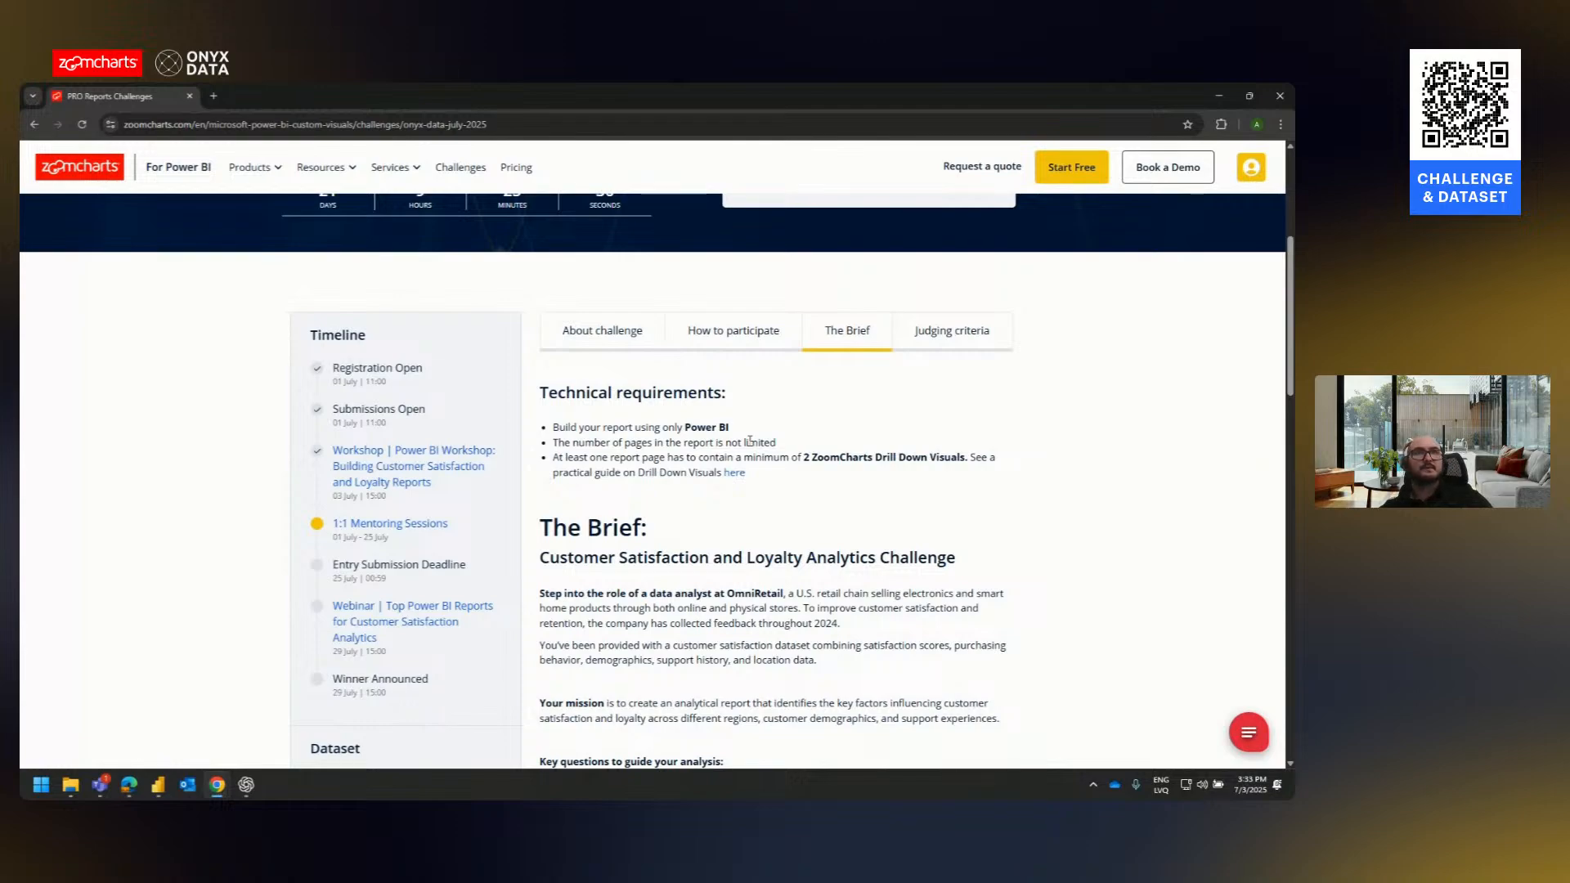
- Switch back to the Power BI report and set the Satisfaction_Score slicer's minimum to 1
key(alt+Tab)
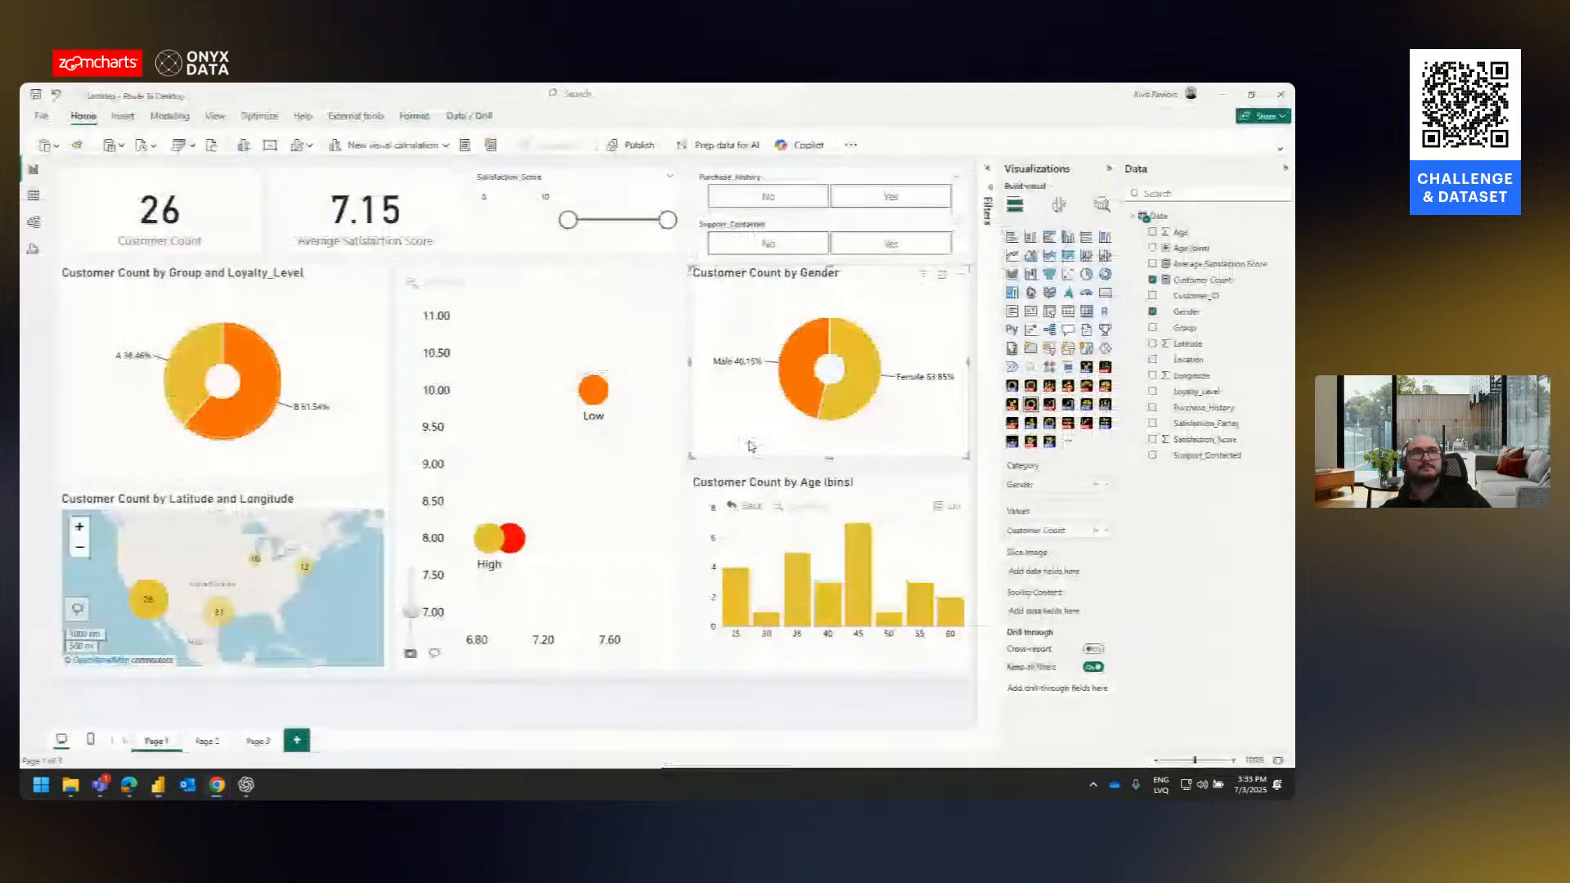
click(796, 466)
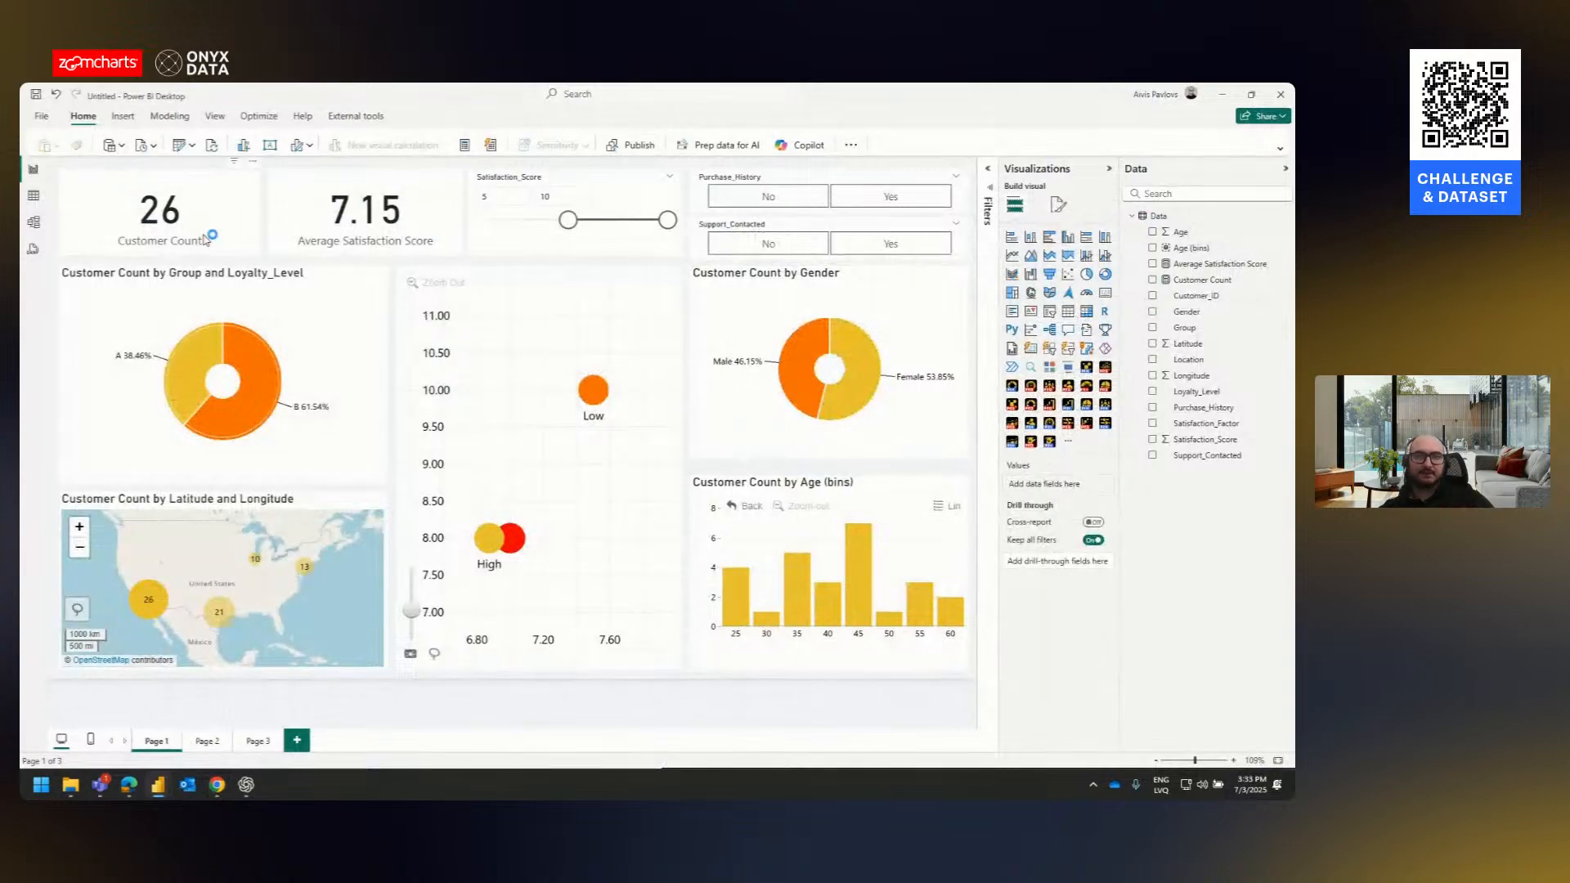
drag(569, 220, 490, 235)
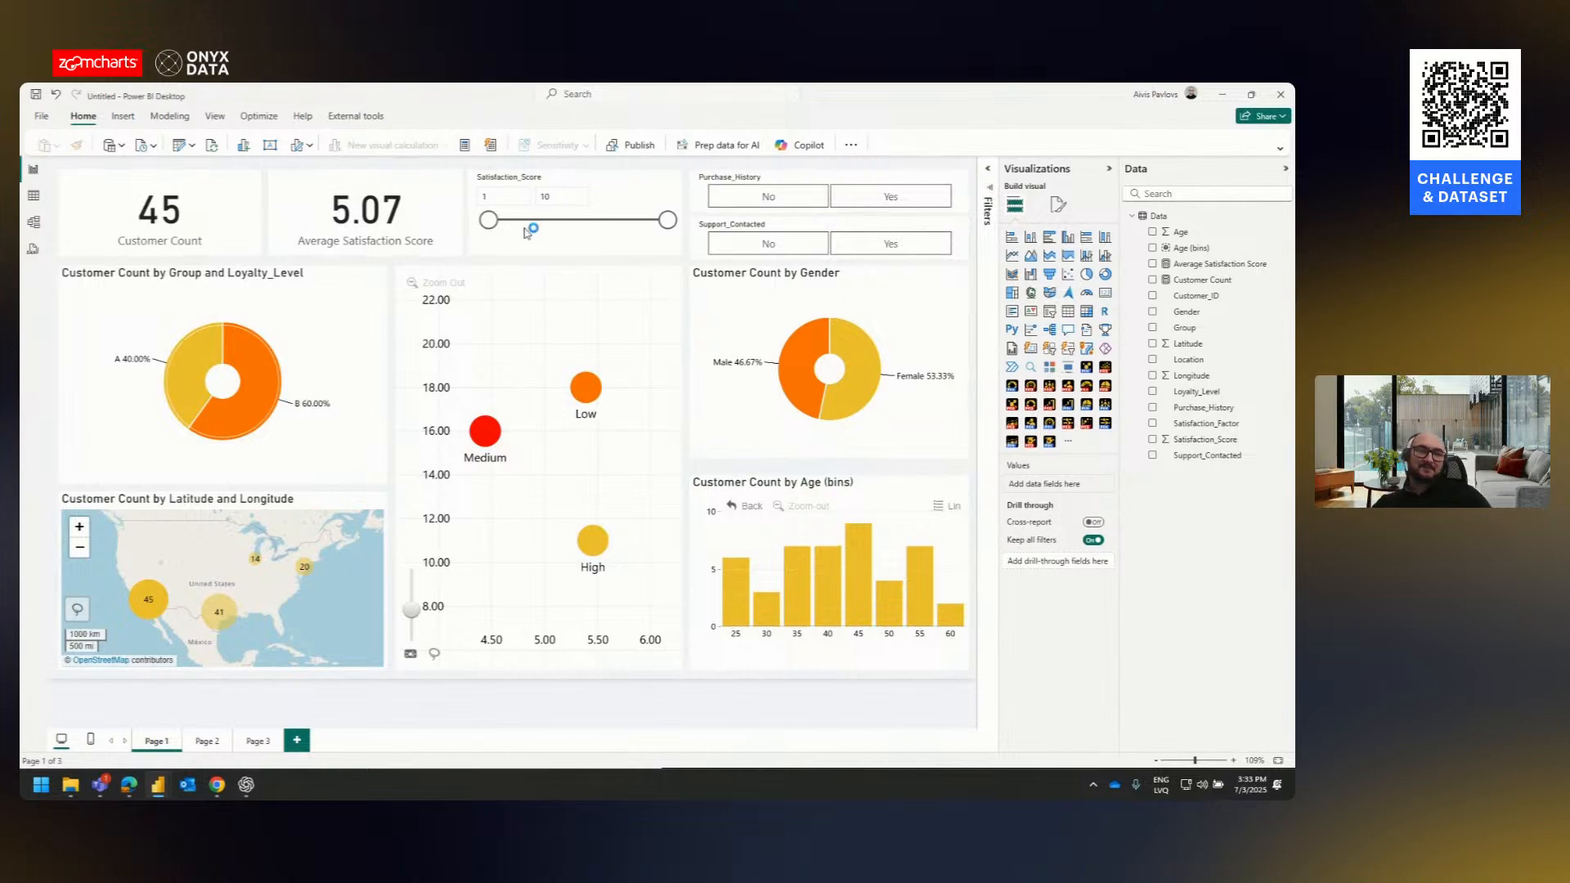
- Compare the dashboard with Purchase_History filtered to No and to Yes, and clear that filter
click(795, 215)
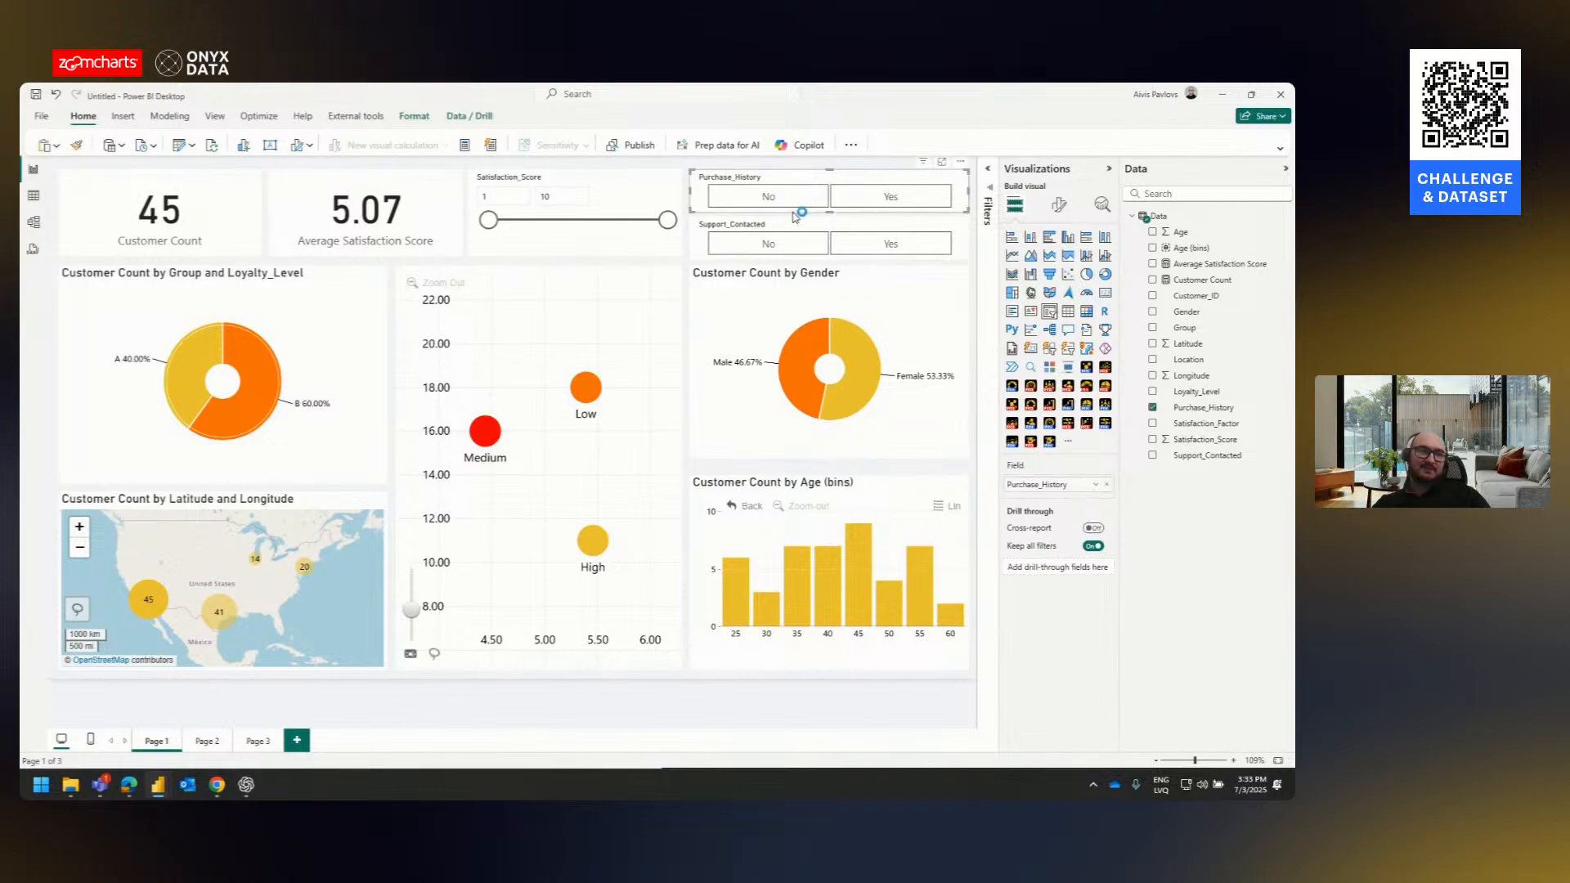
click(866, 217)
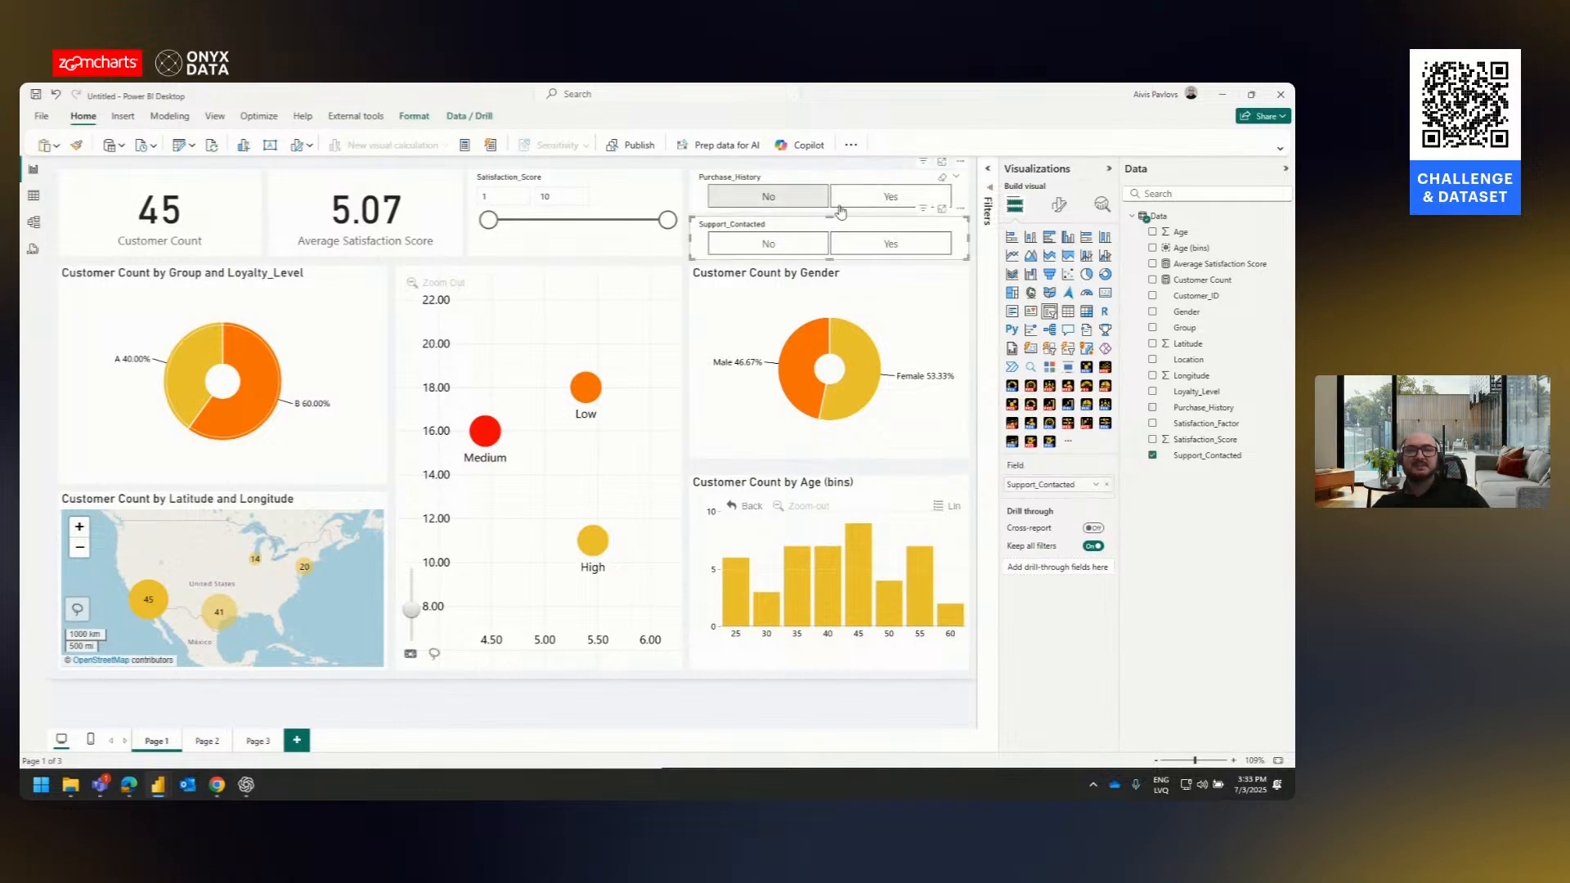
click(757, 177)
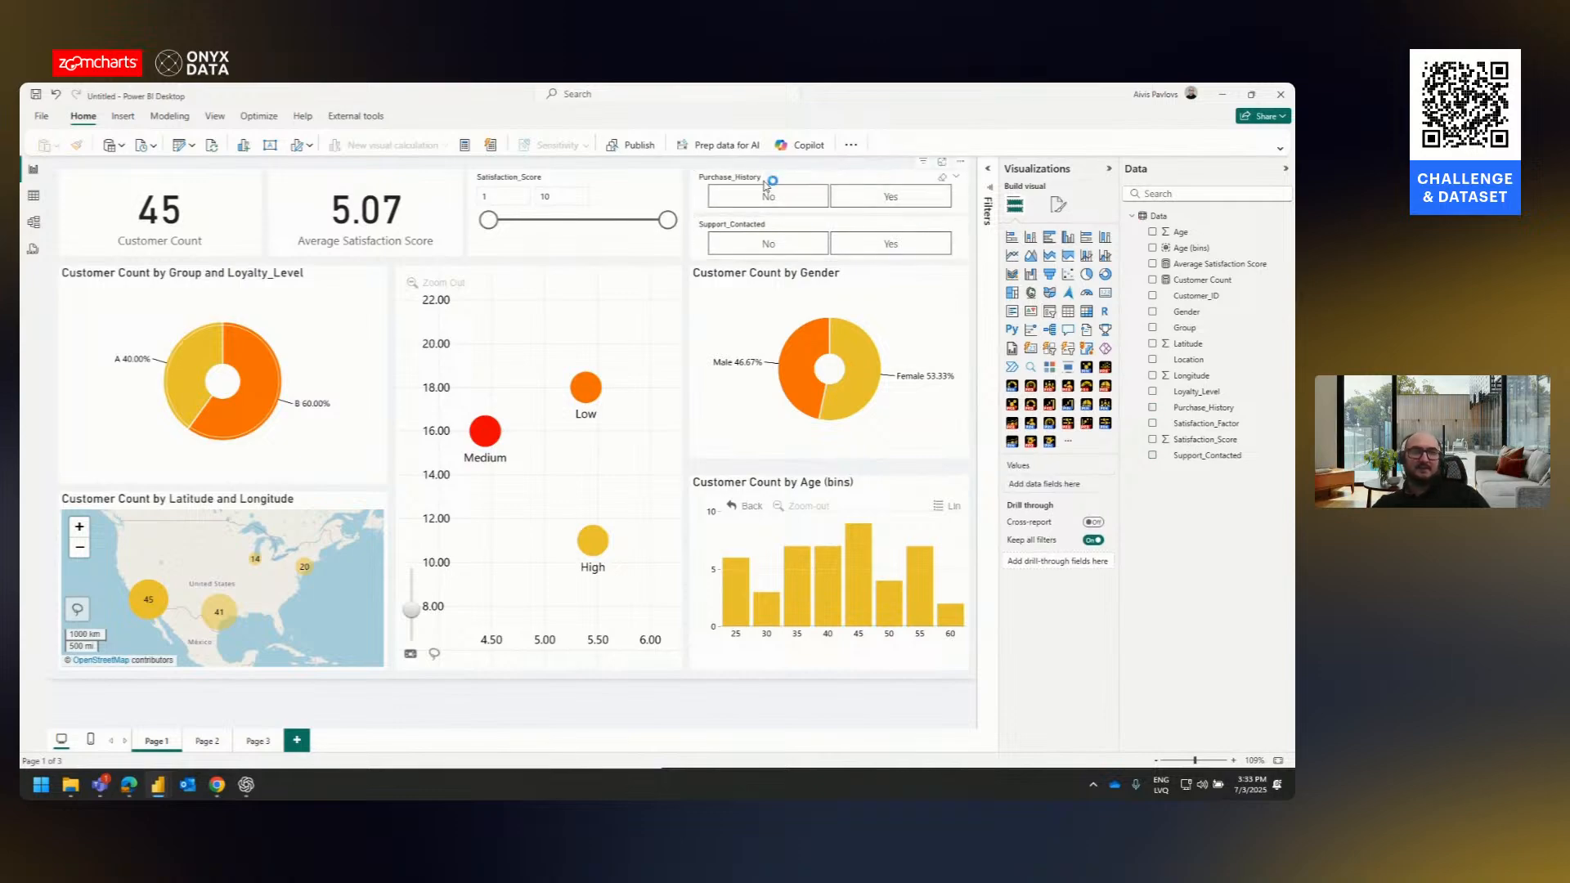
click(777, 197)
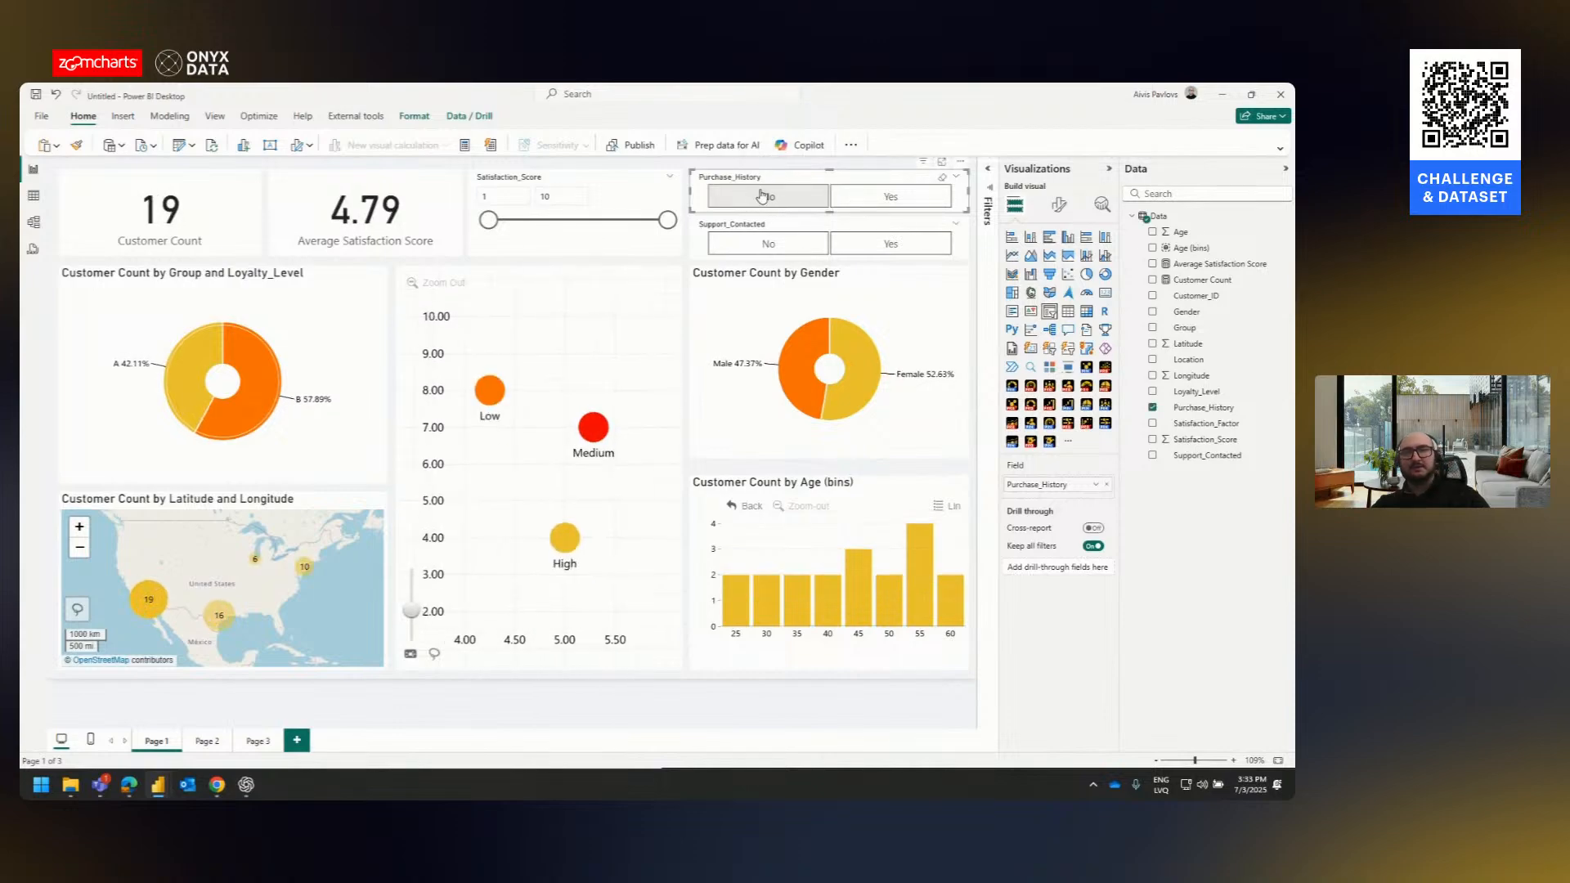
click(915, 198)
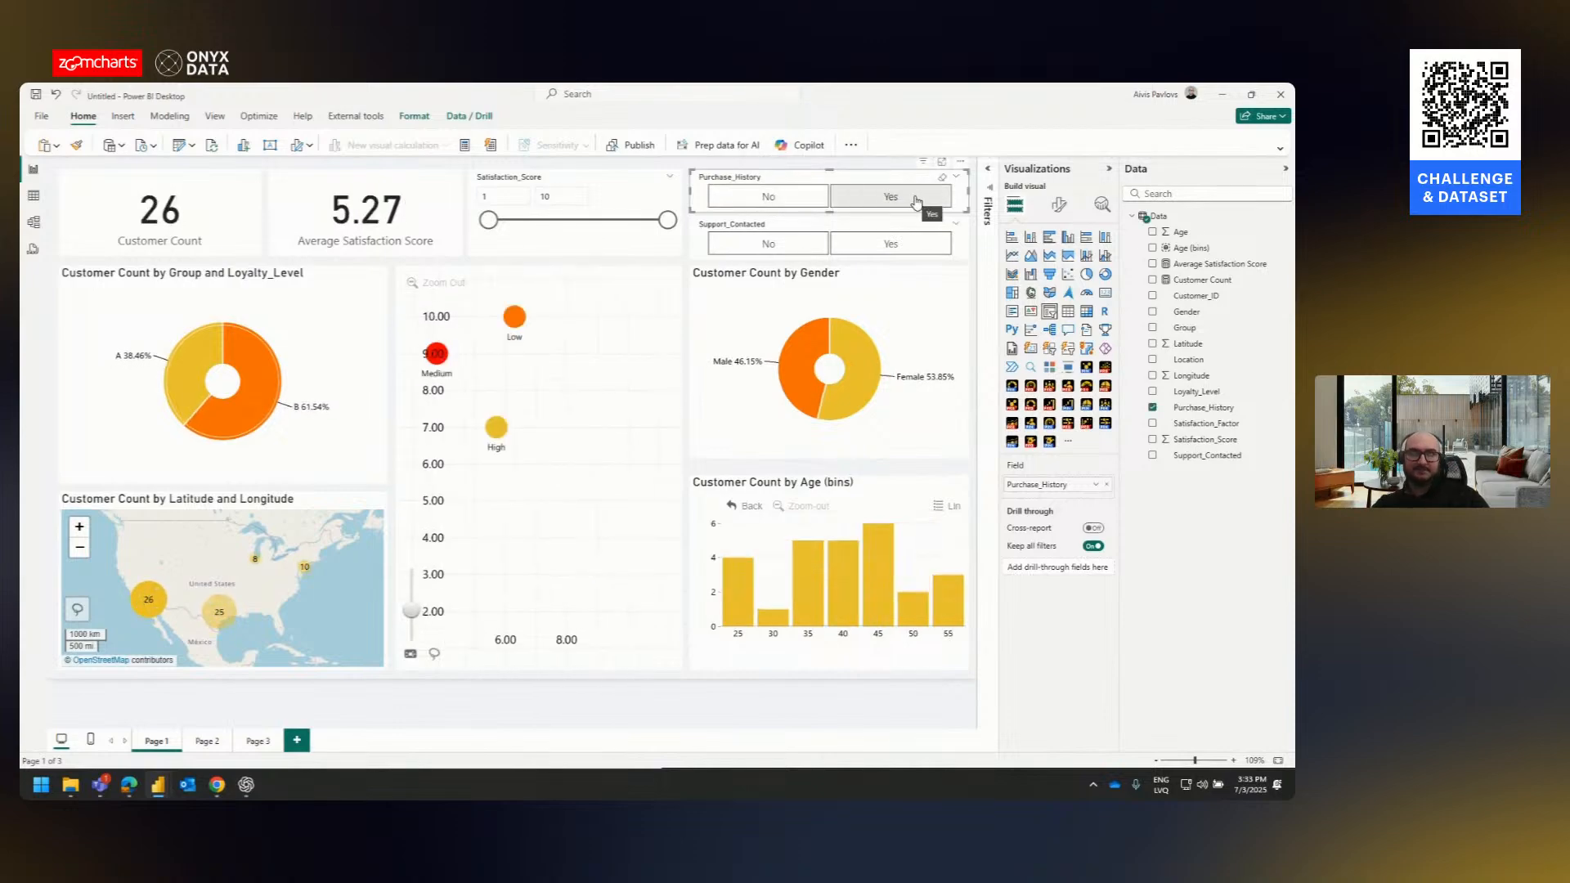
click(919, 201)
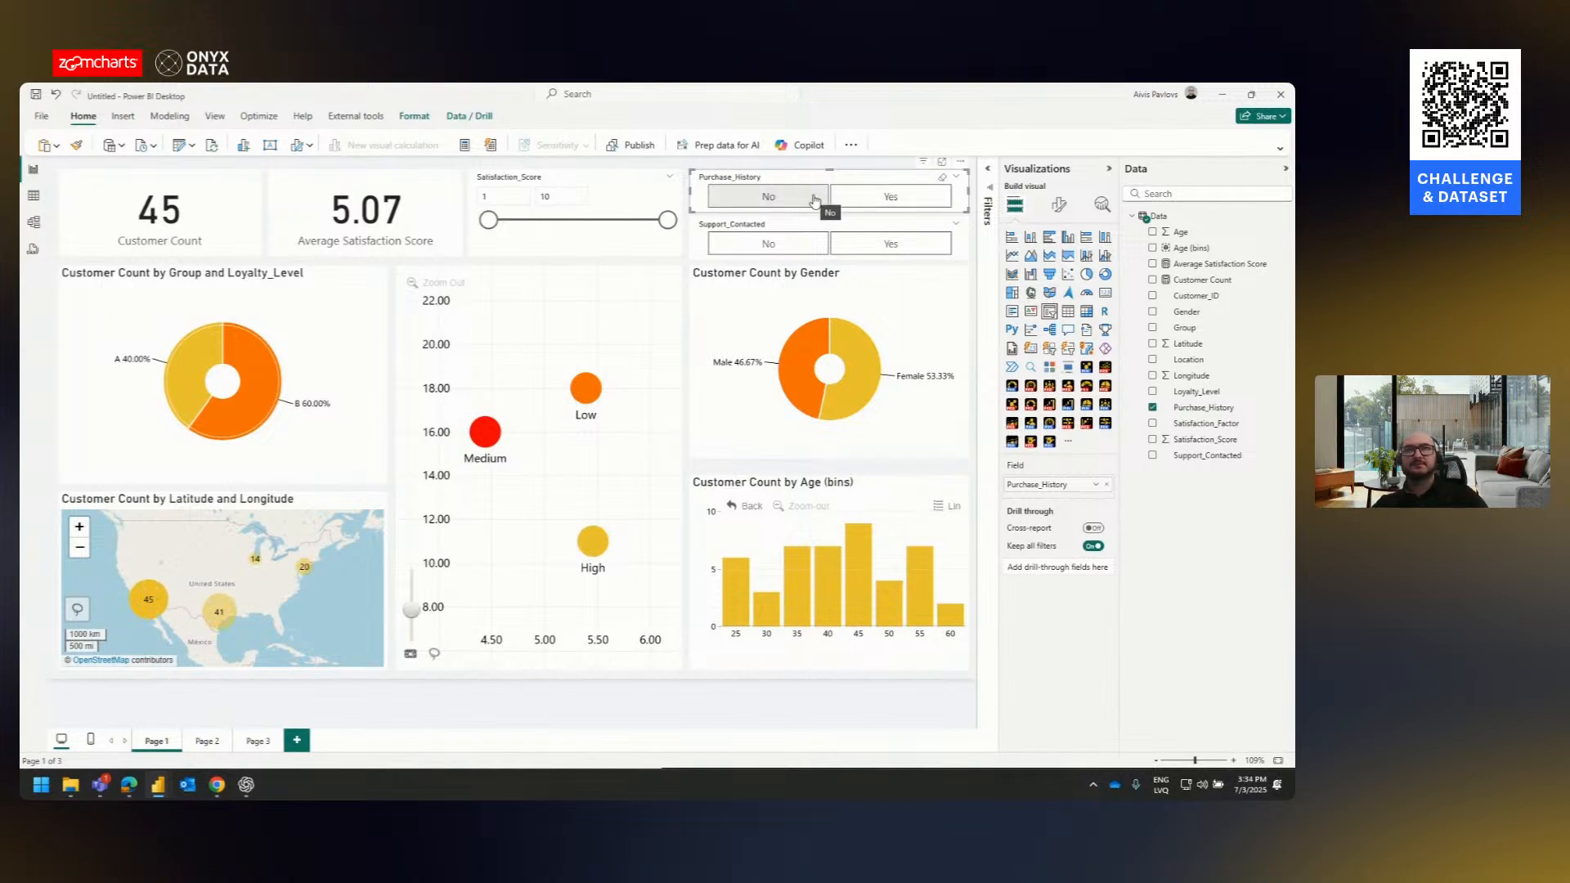
- Check the dashboard with Support_Contacted set to No and Yes, both alone and combined with Purchase_History No
click(769, 244)
click(937, 249)
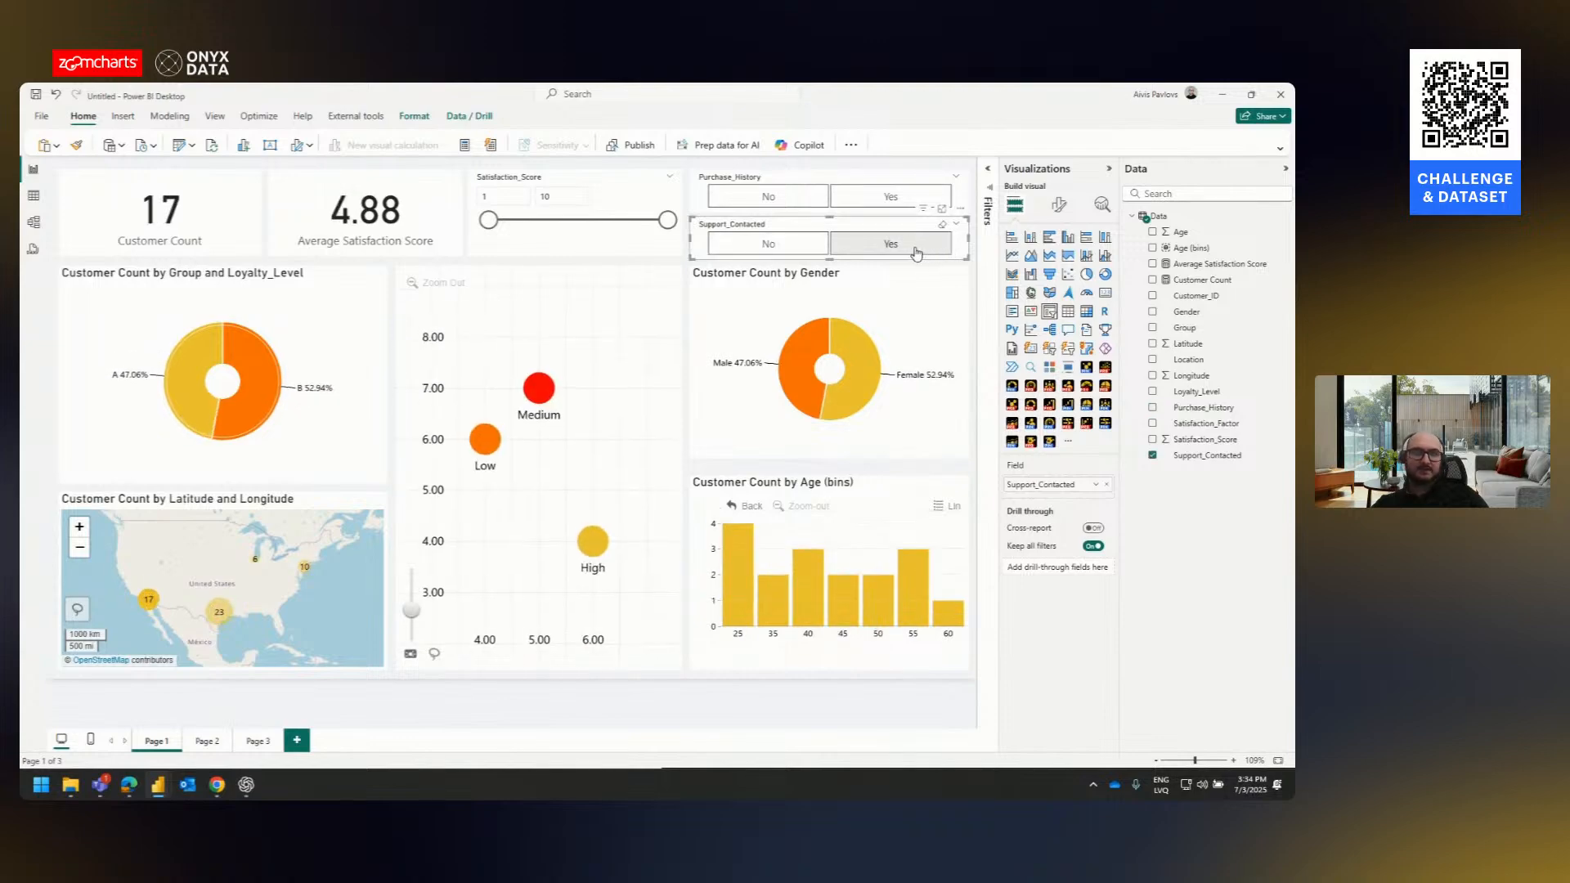
click(781, 200)
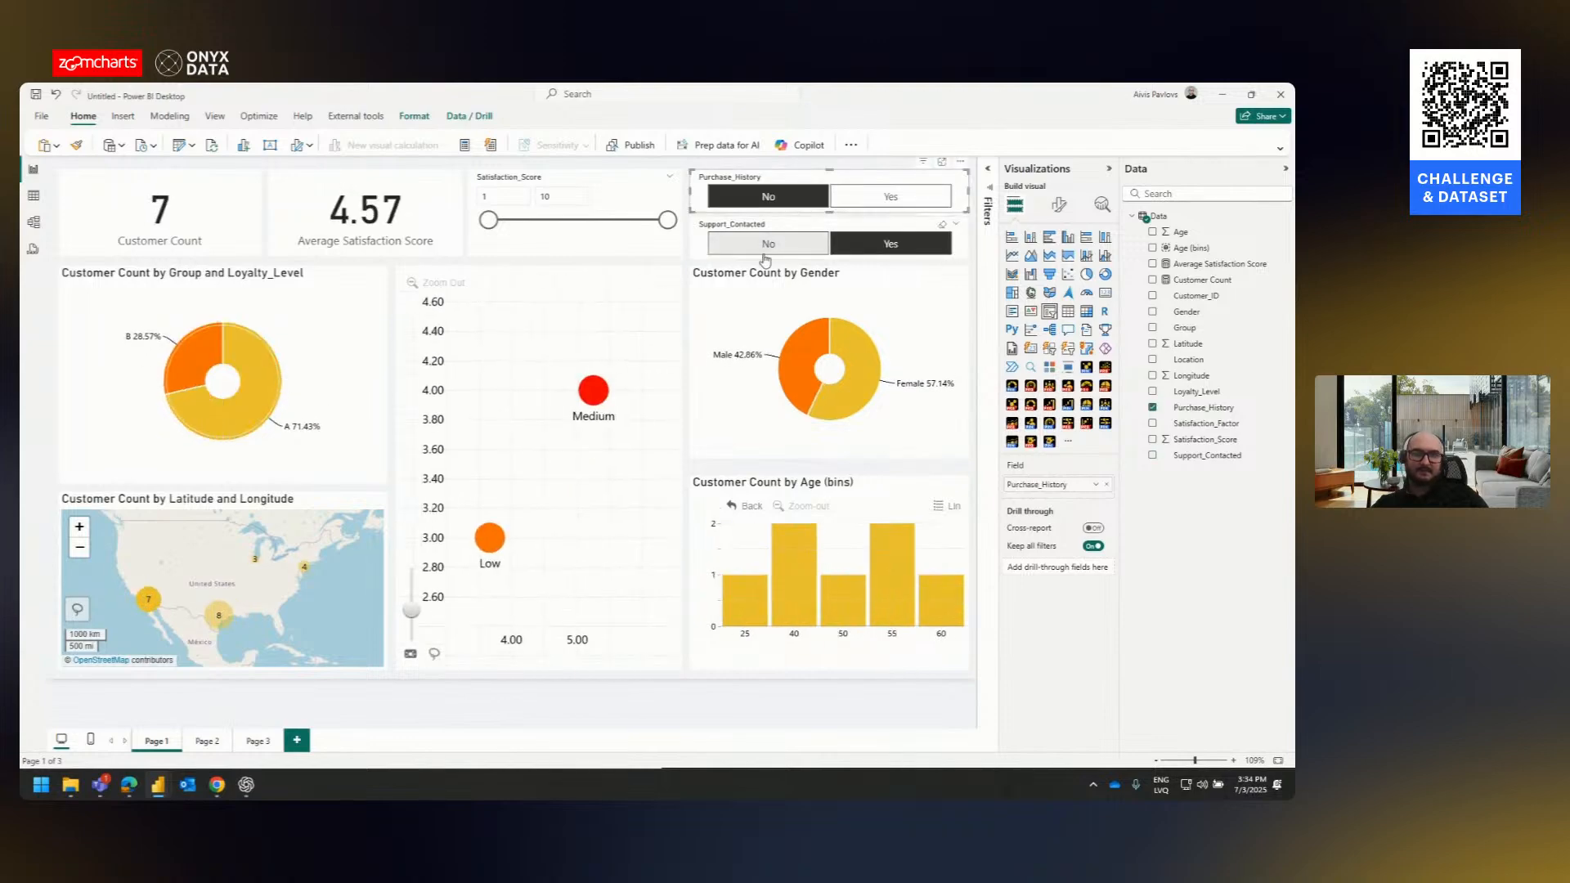
click(769, 243)
click(879, 245)
- Compare Support_Contacted Yes and No while Purchase_History is filtered to Yes, and examine the average satisfaction card
click(890, 197)
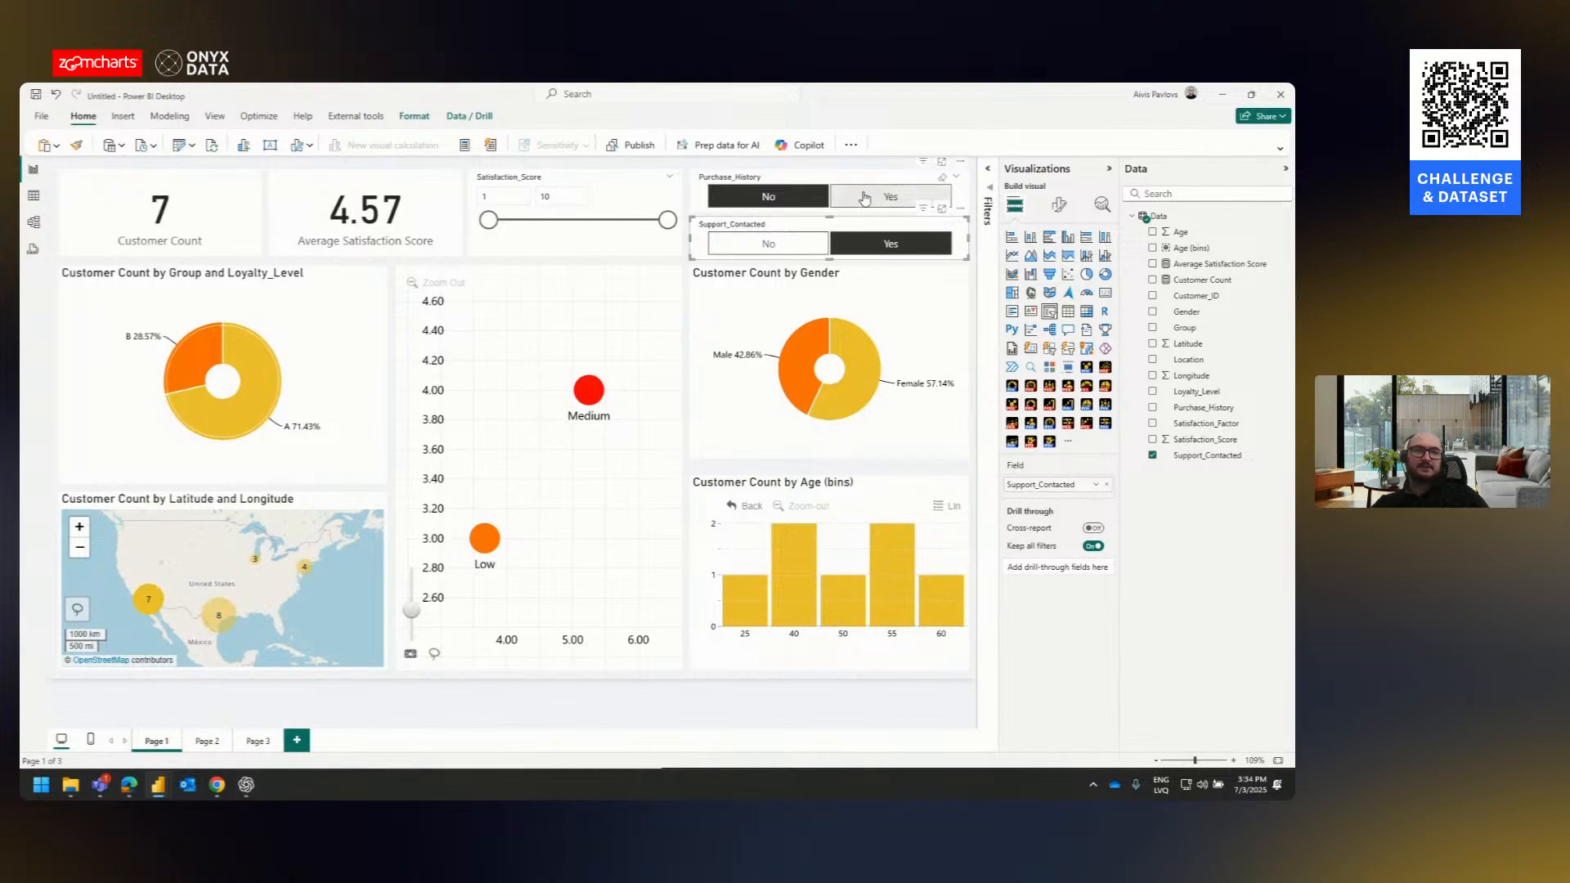
click(769, 243)
click(866, 247)
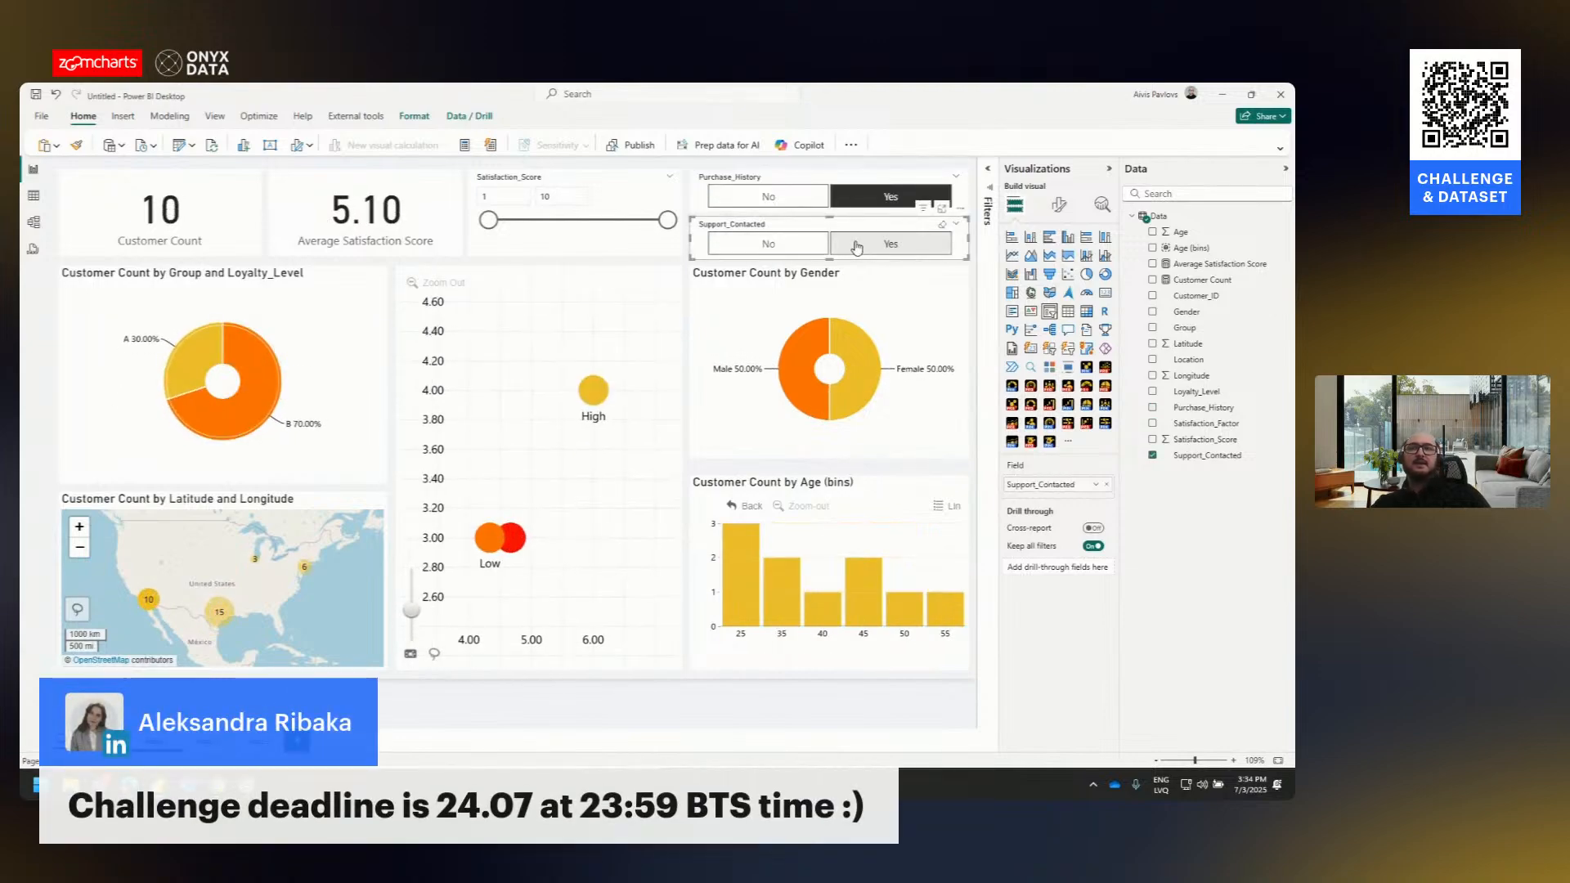
click(820, 246)
click(367, 216)
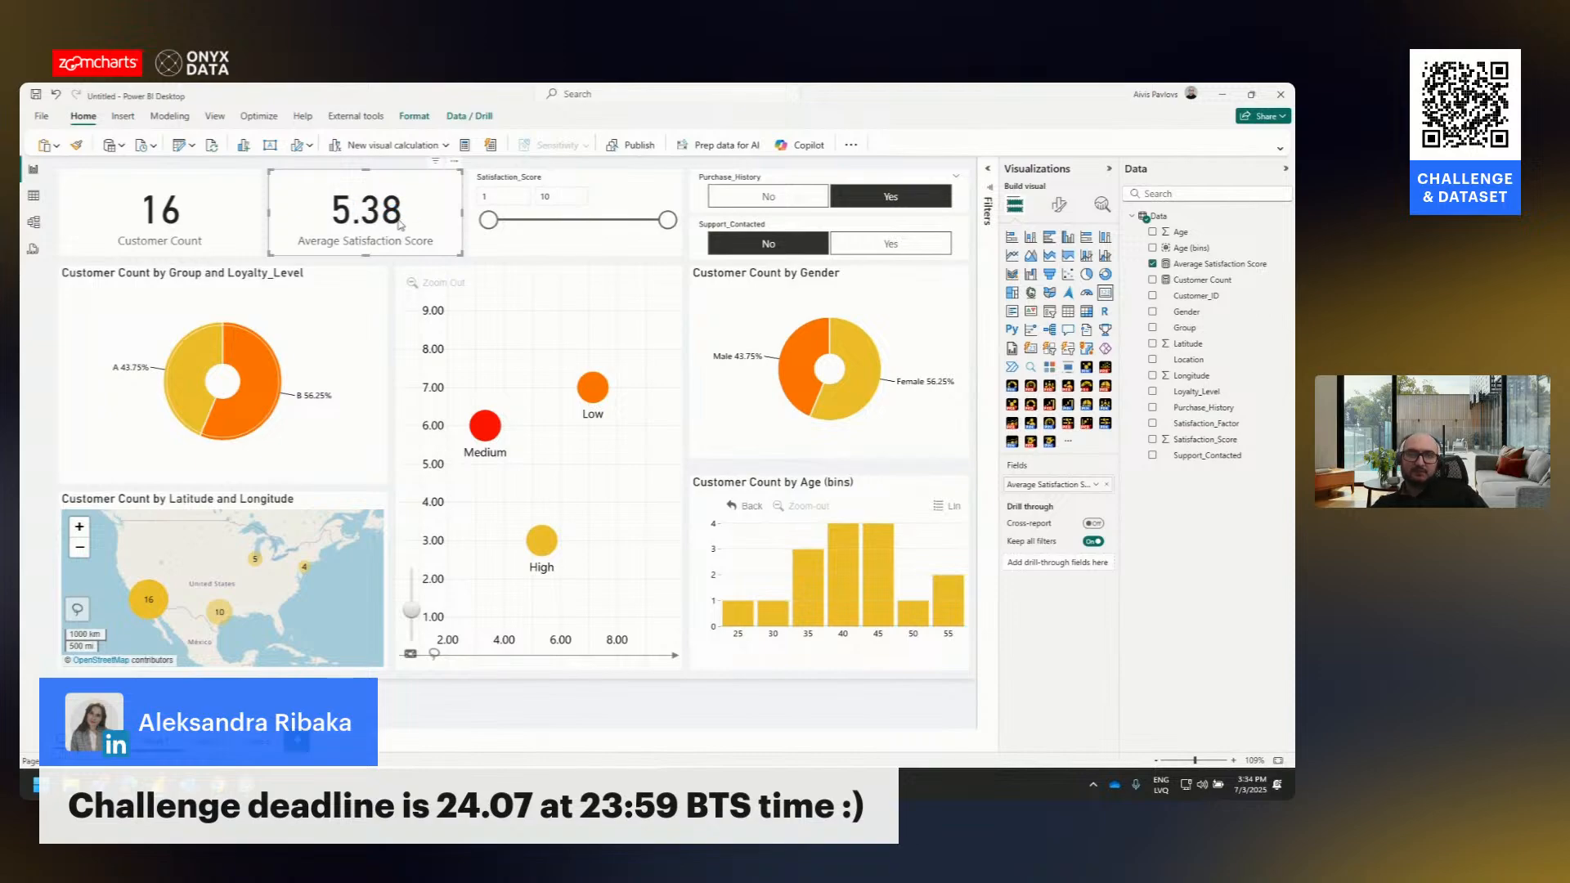
- Cycle through combinations of the Purchase_History and Support_Contacted filters, ending with both on No
click(768, 196)
click(882, 244)
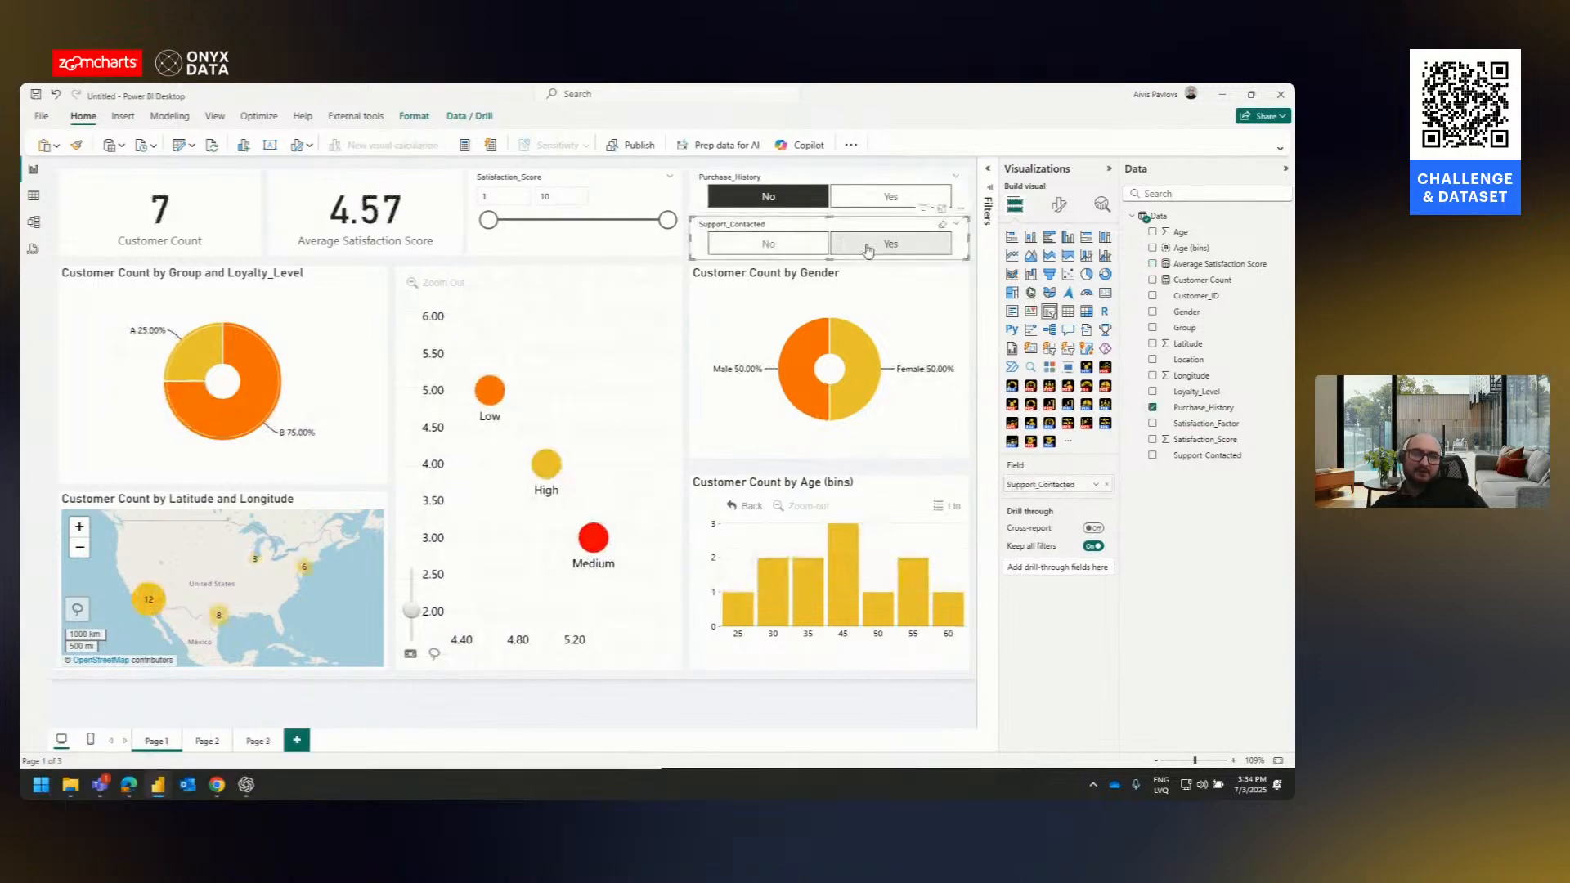
click(888, 197)
click(768, 244)
click(769, 197)
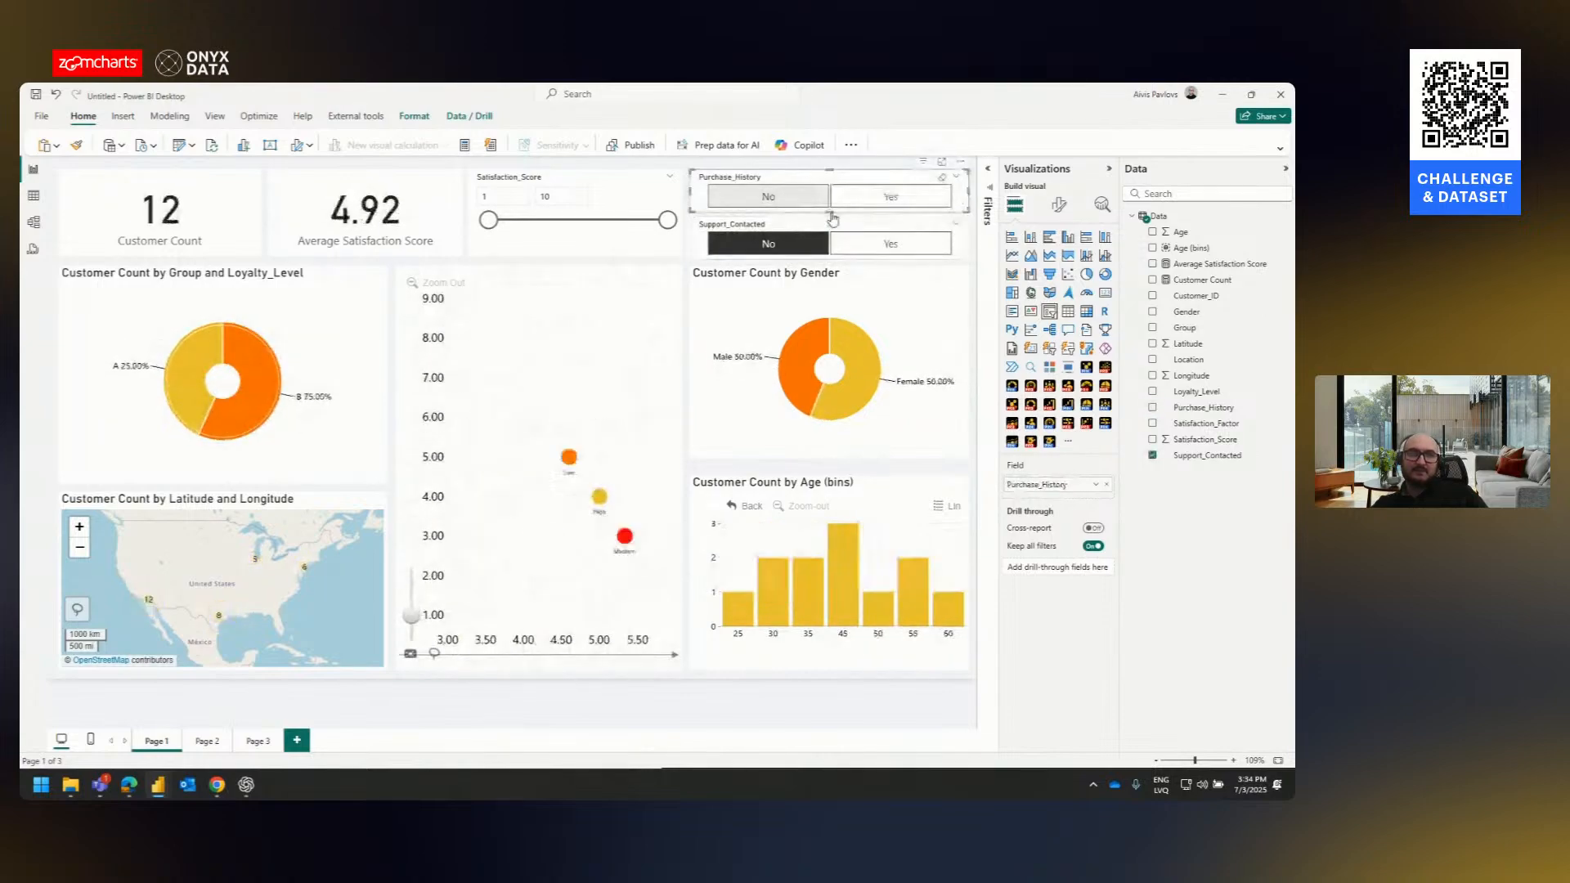
- Compare satisfaction between Support_Contacted Yes and No for customers with Purchase_History No, ending on Support_Contacted Yes
click(834, 243)
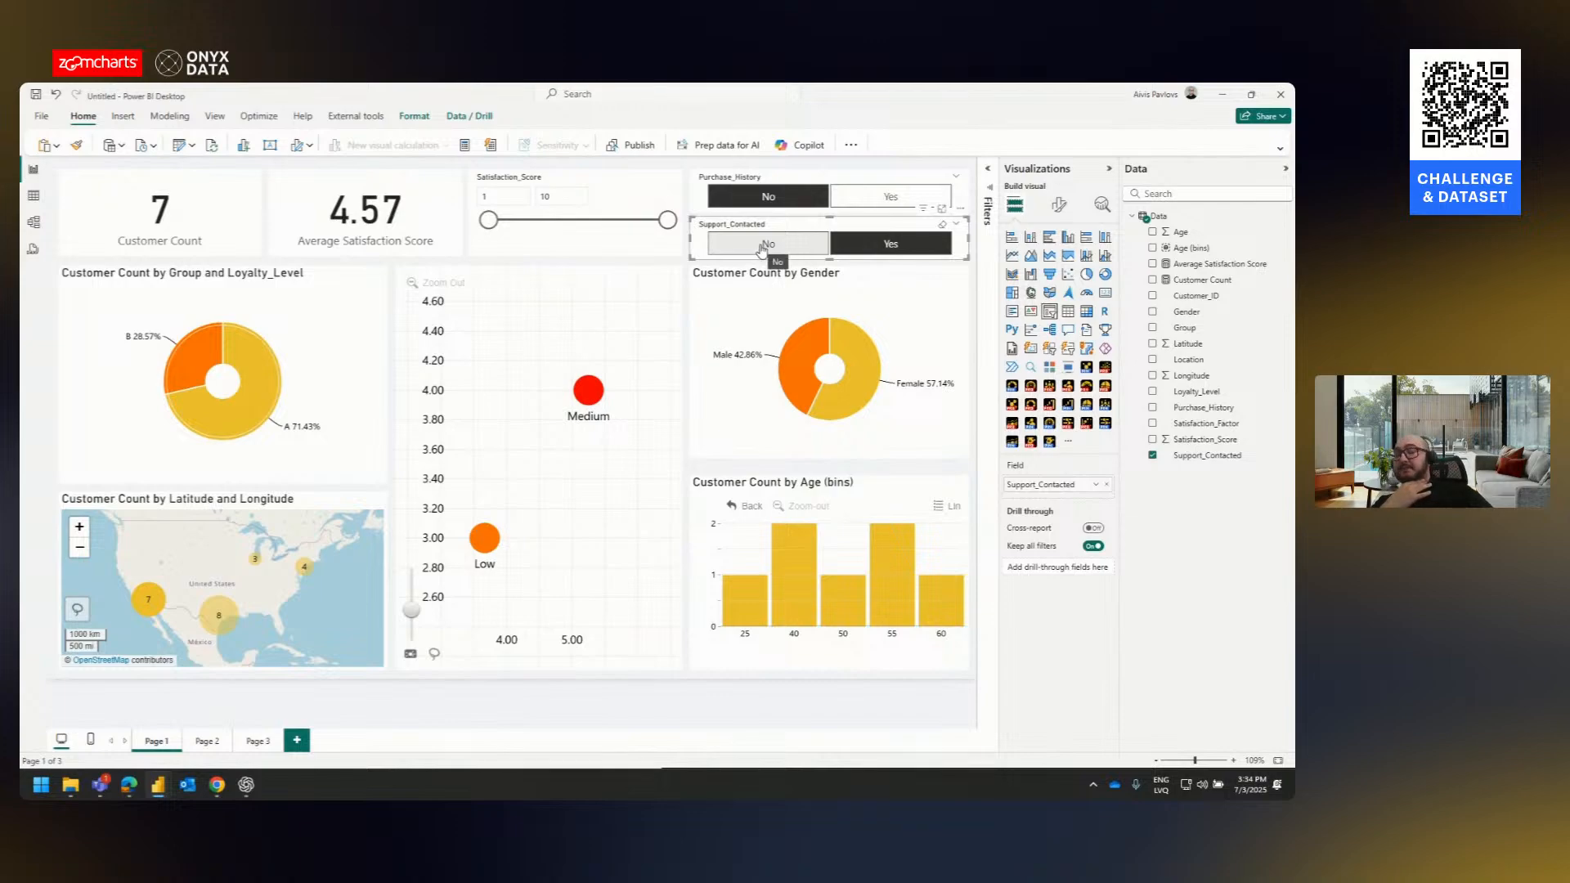
click(770, 245)
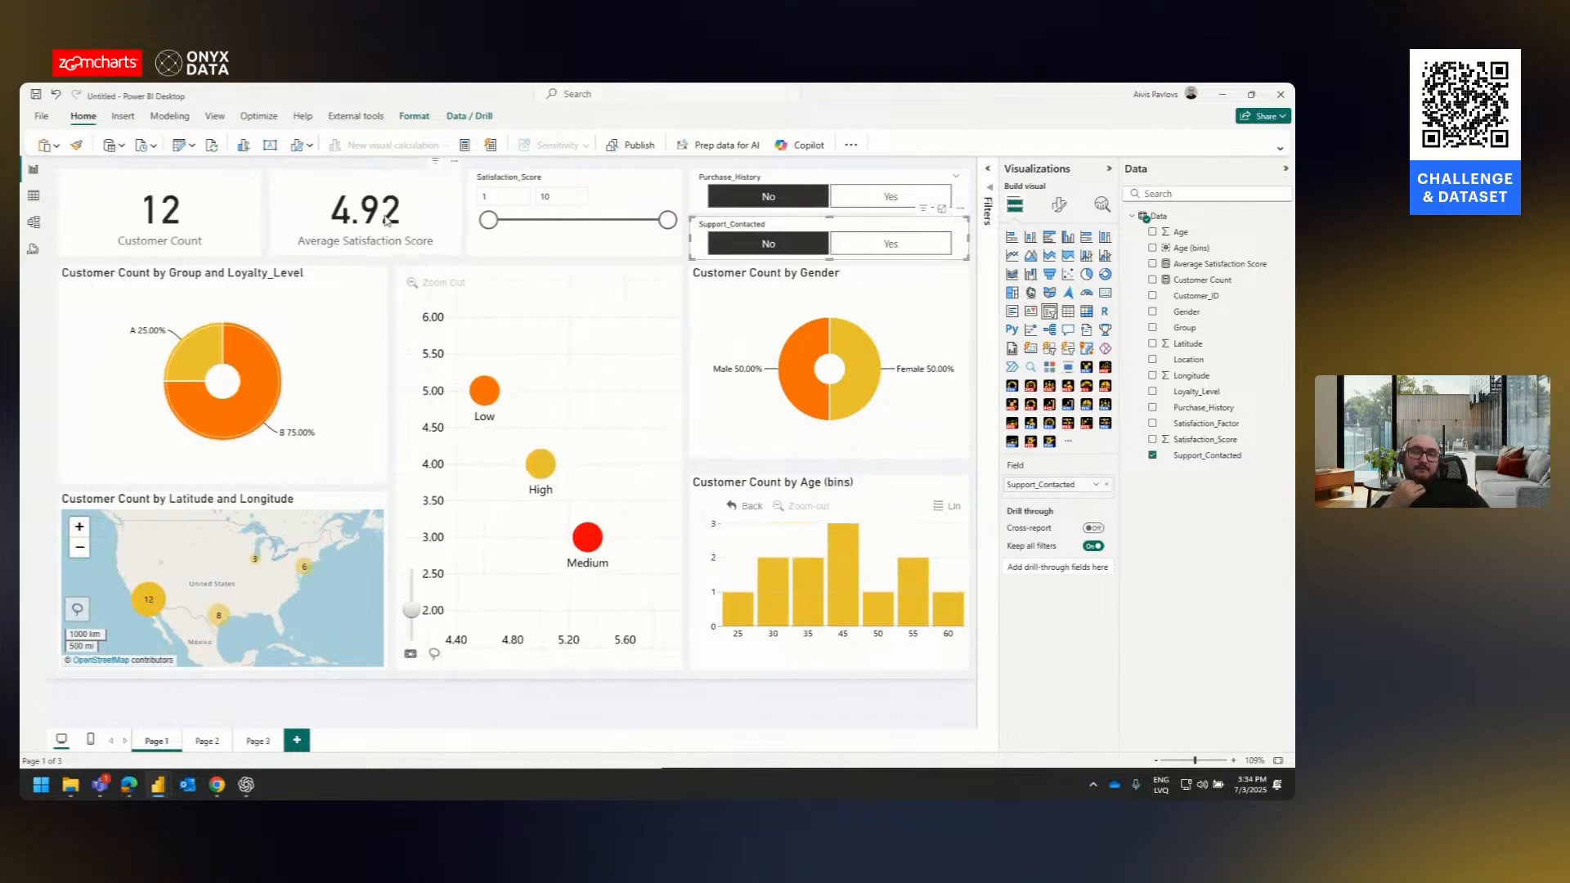
click(866, 245)
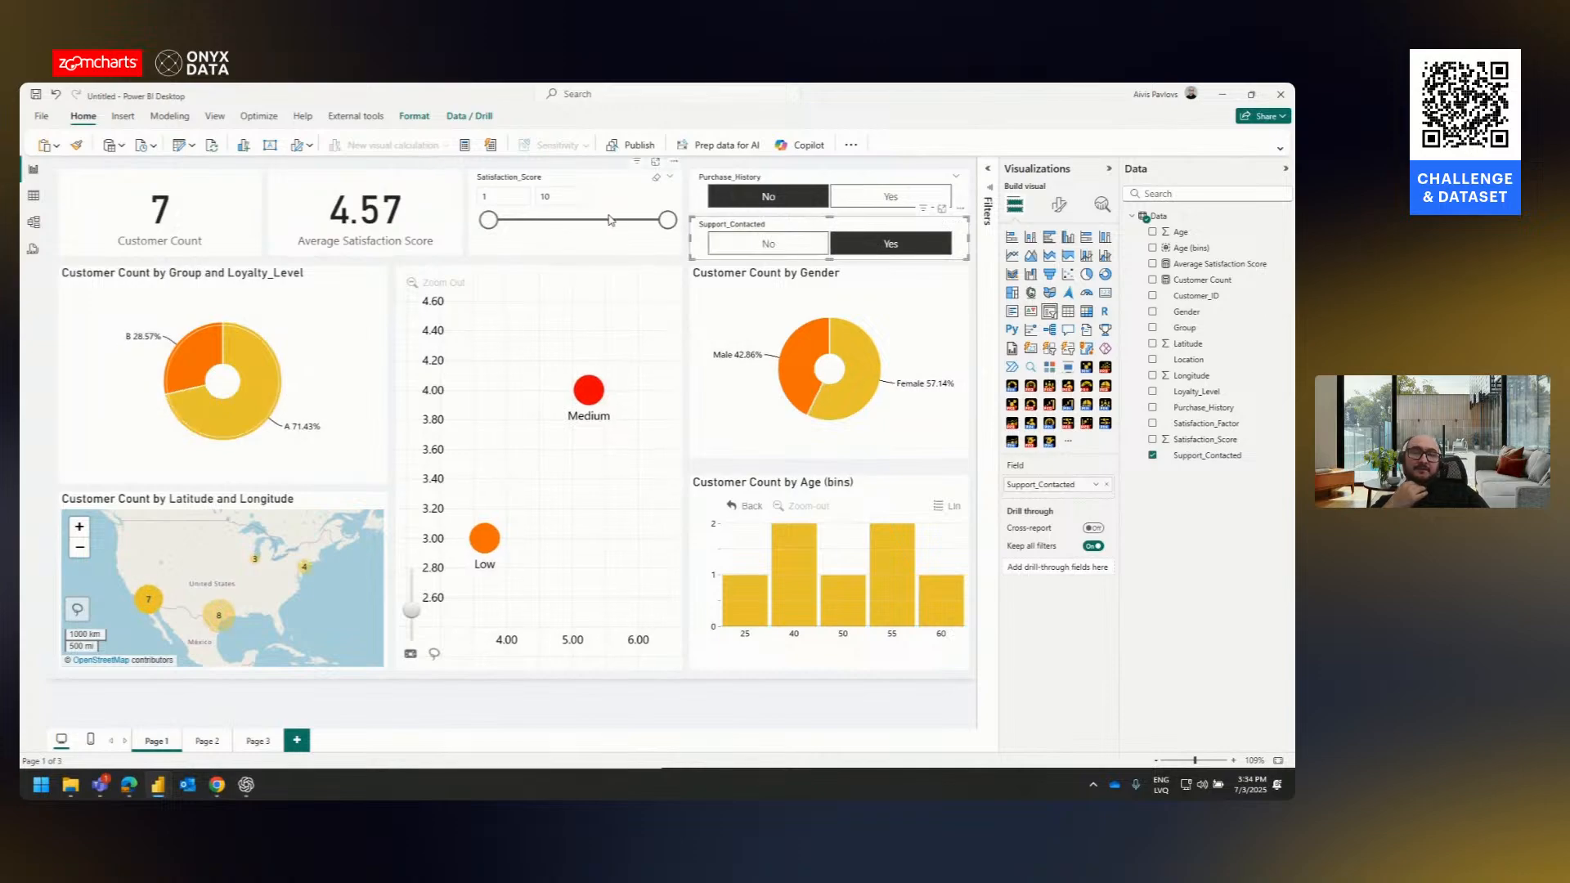
click(571, 200)
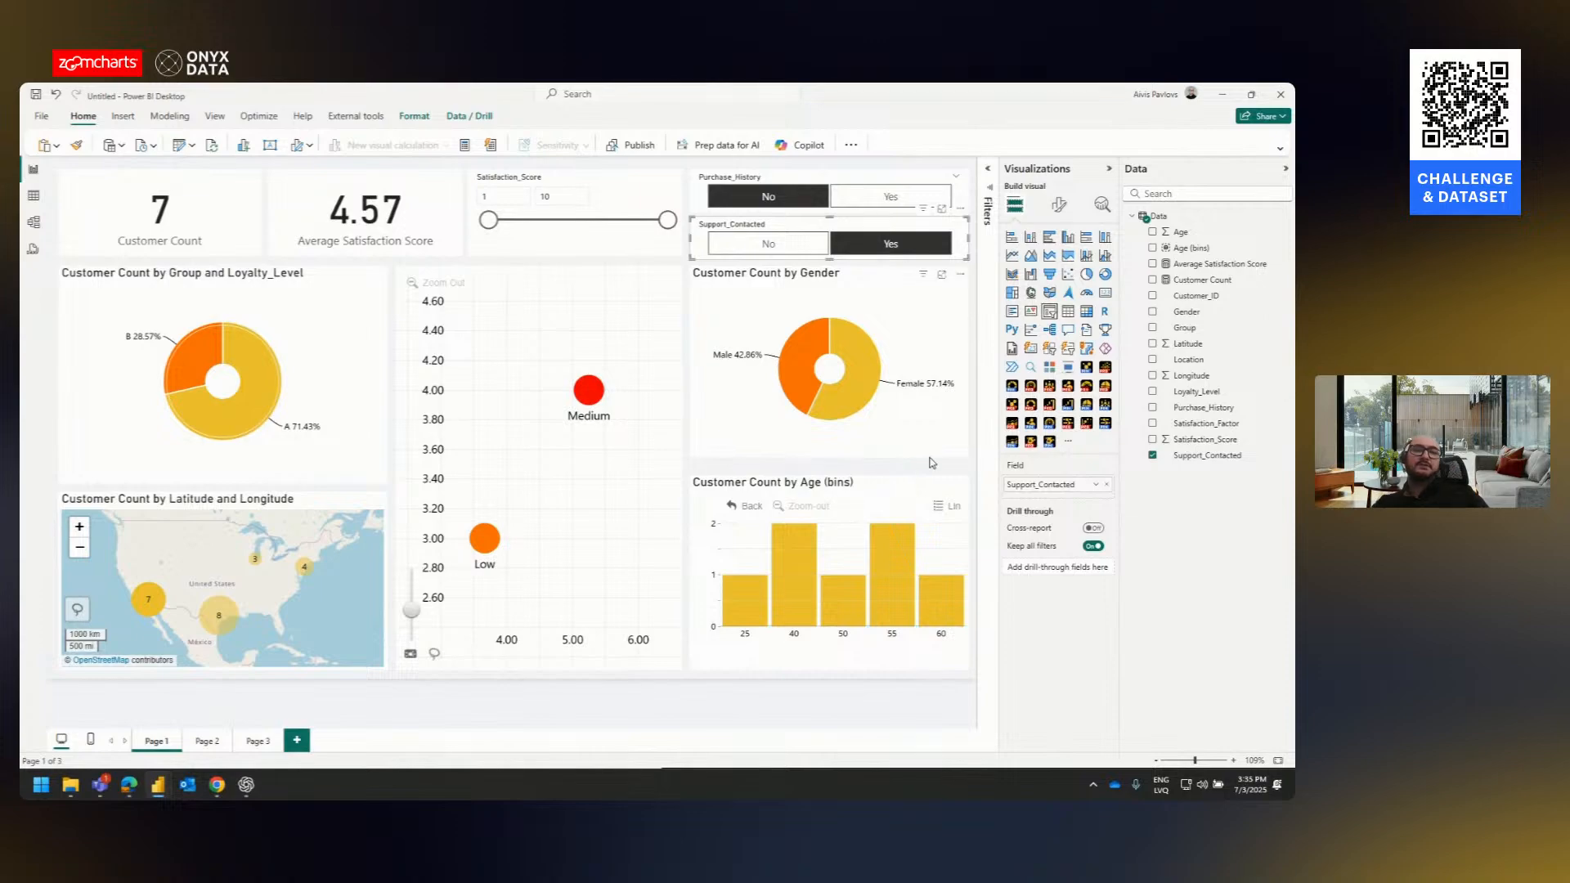
click(849, 247)
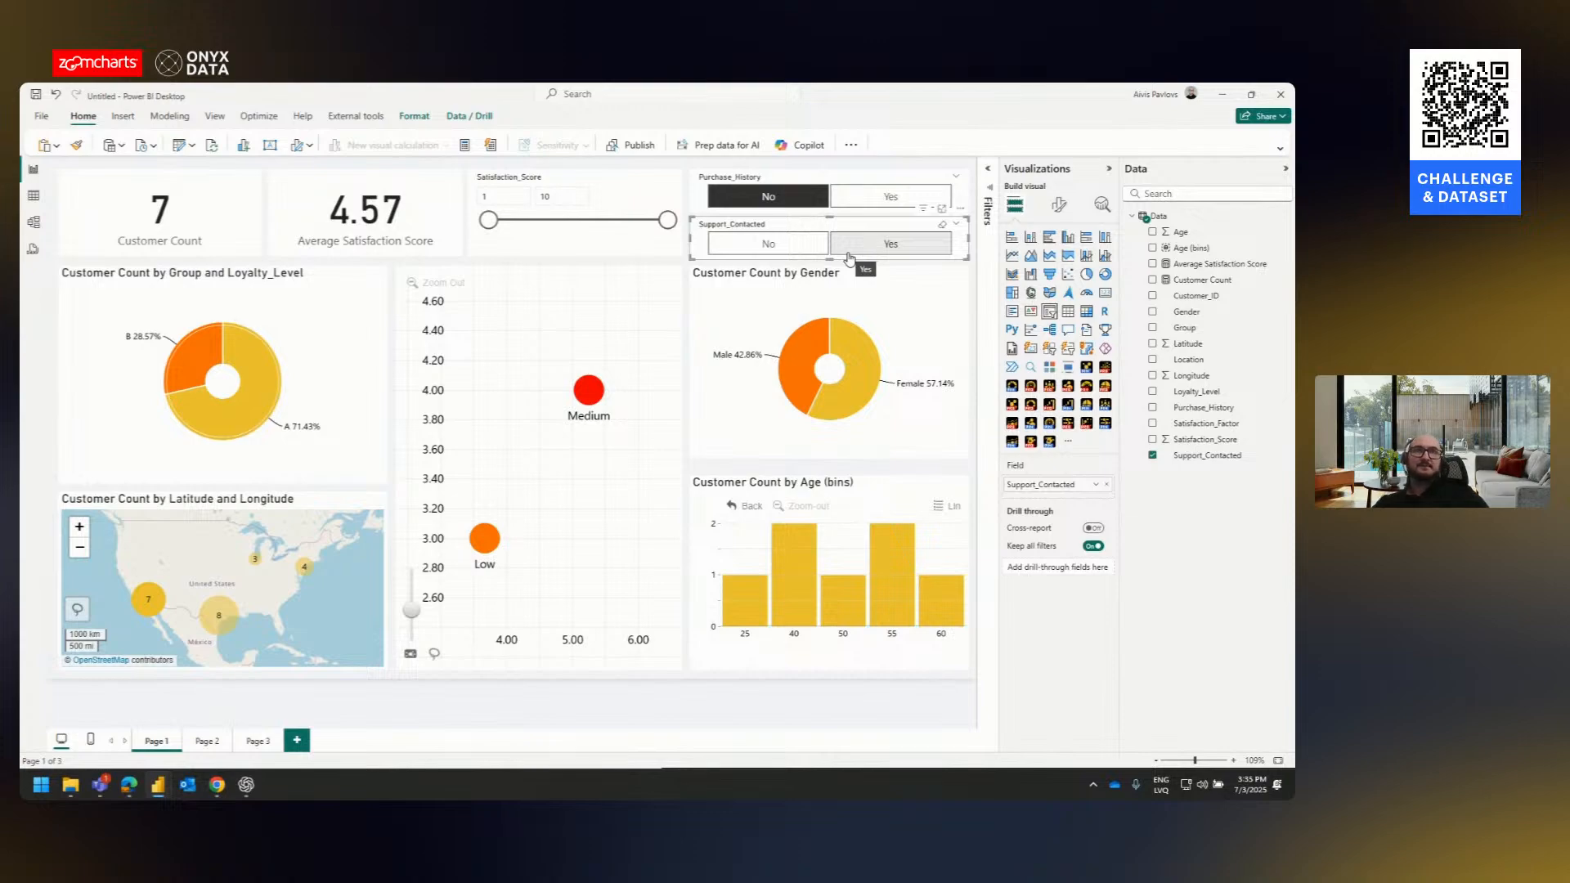
click(850, 245)
click(759, 180)
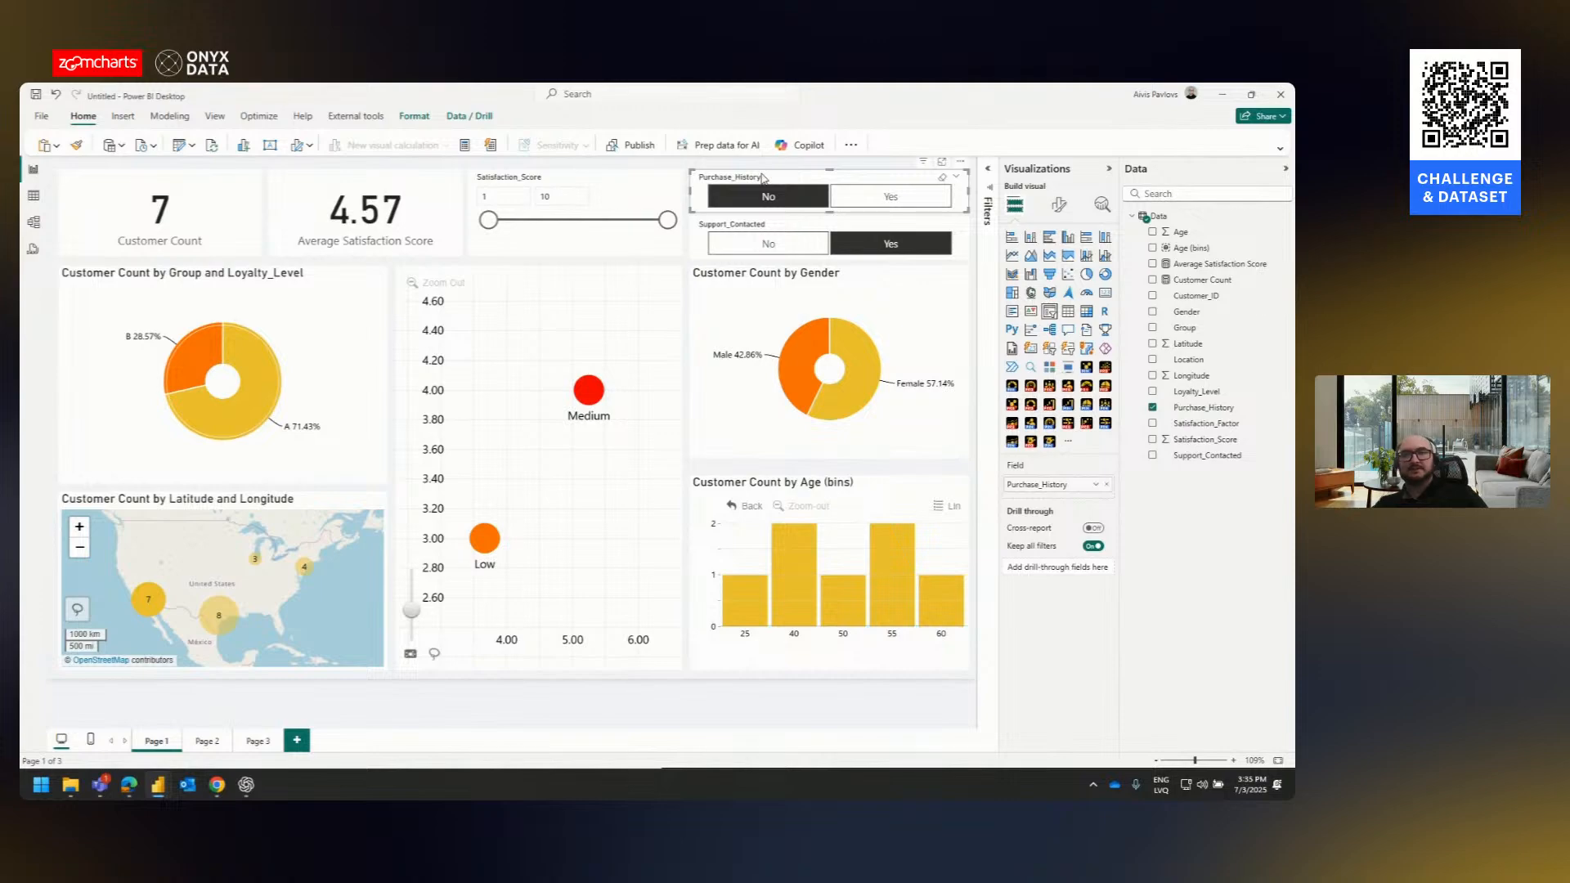
click(259, 741)
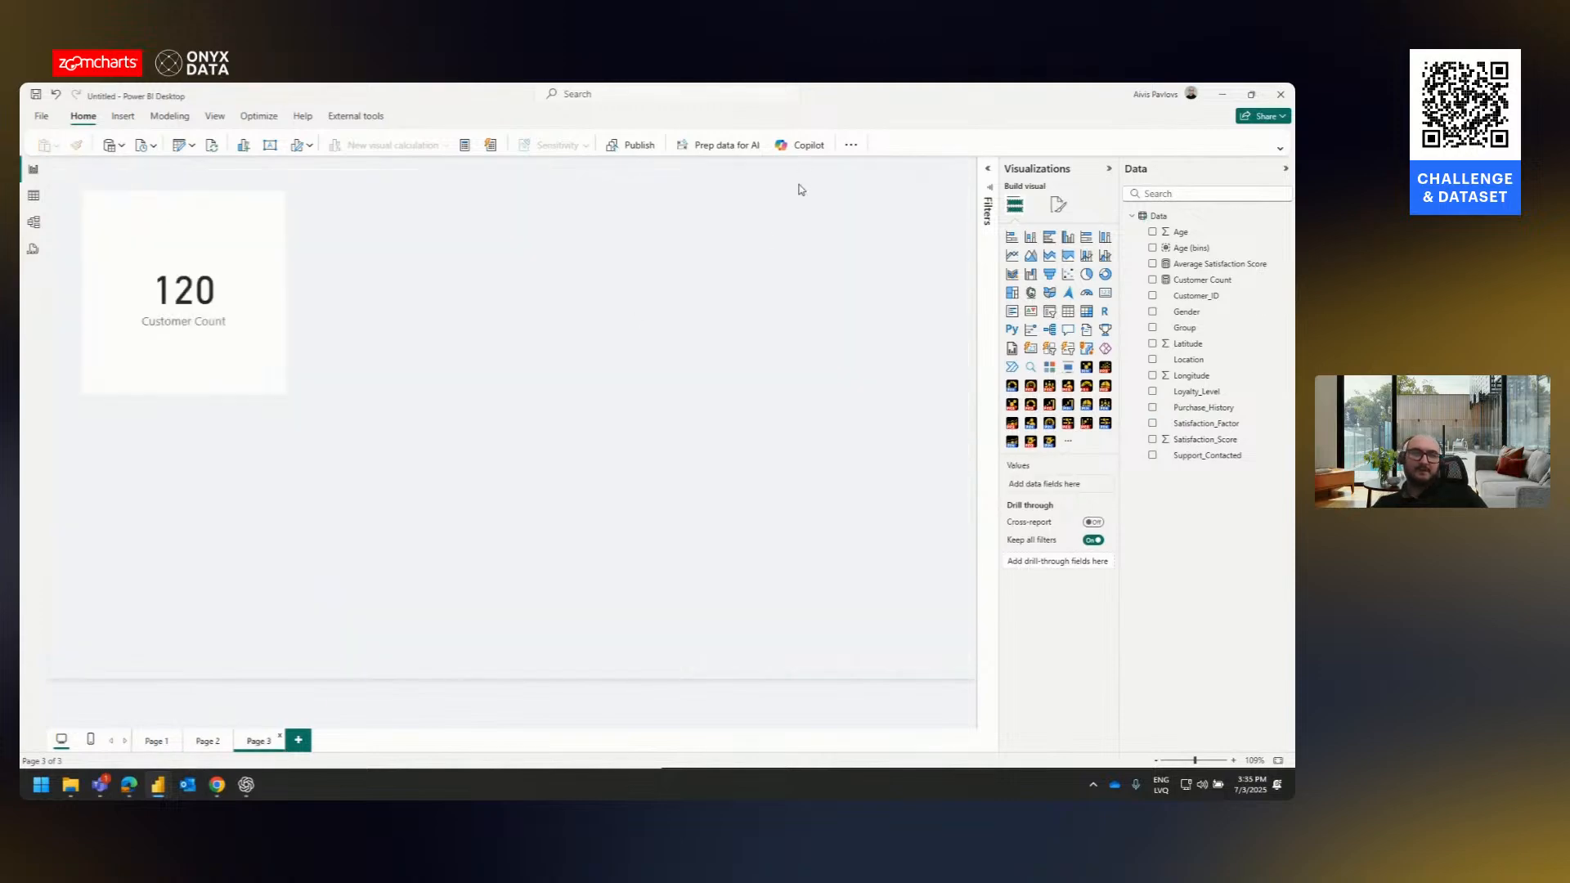
key(alt+Tab)
key(alt+Tab)
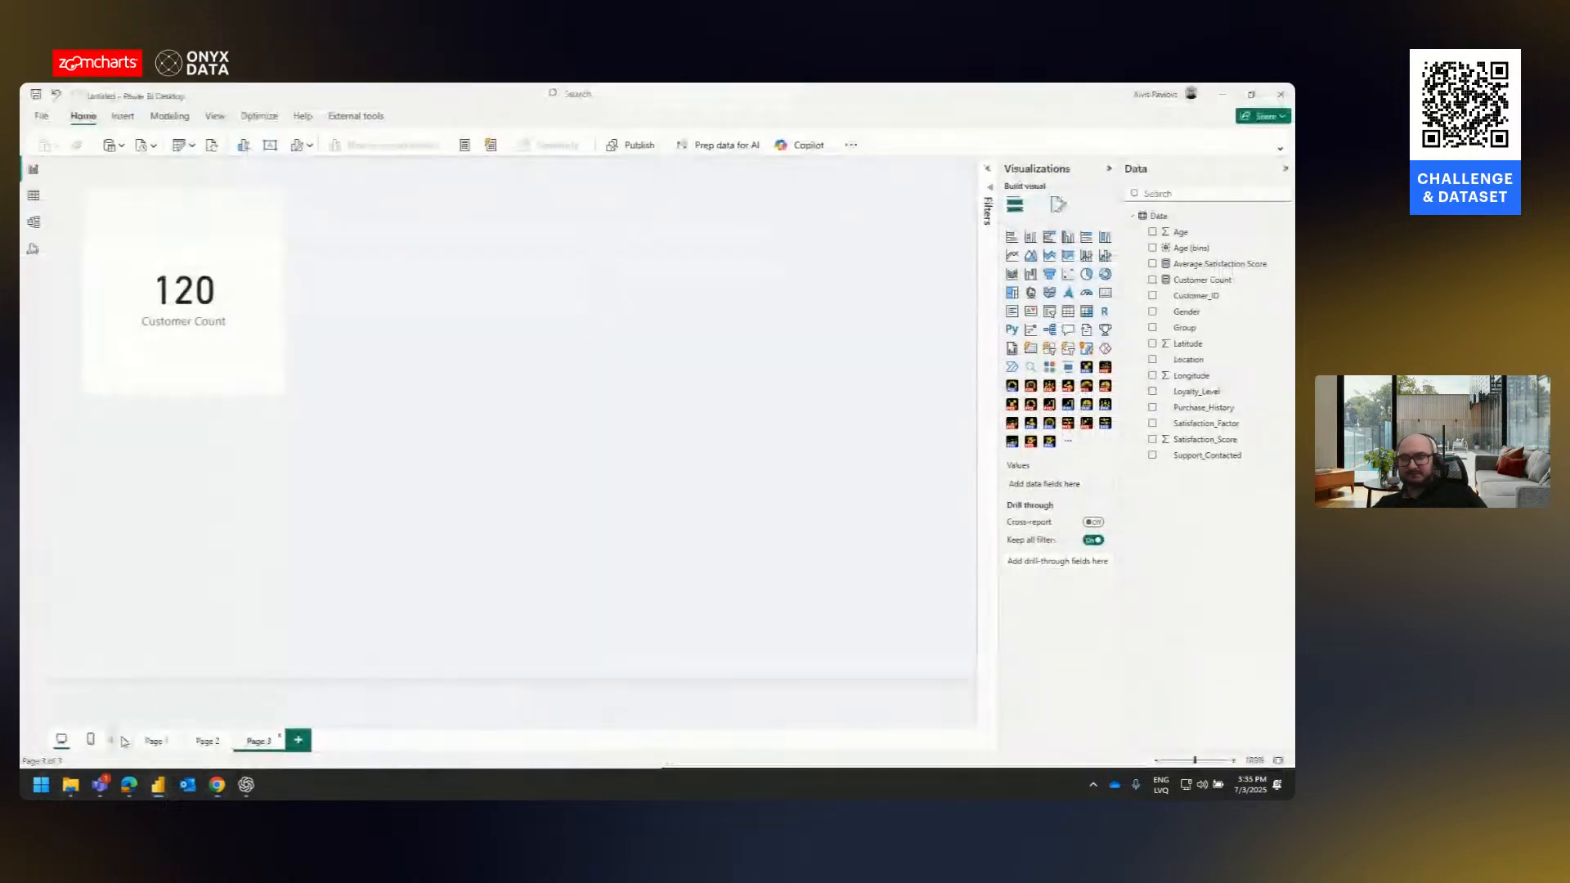
- Copy the Purchase_History slicer from Page 1 to Page 3, keep it synced, and place it near the Customer Count card
click(156, 741)
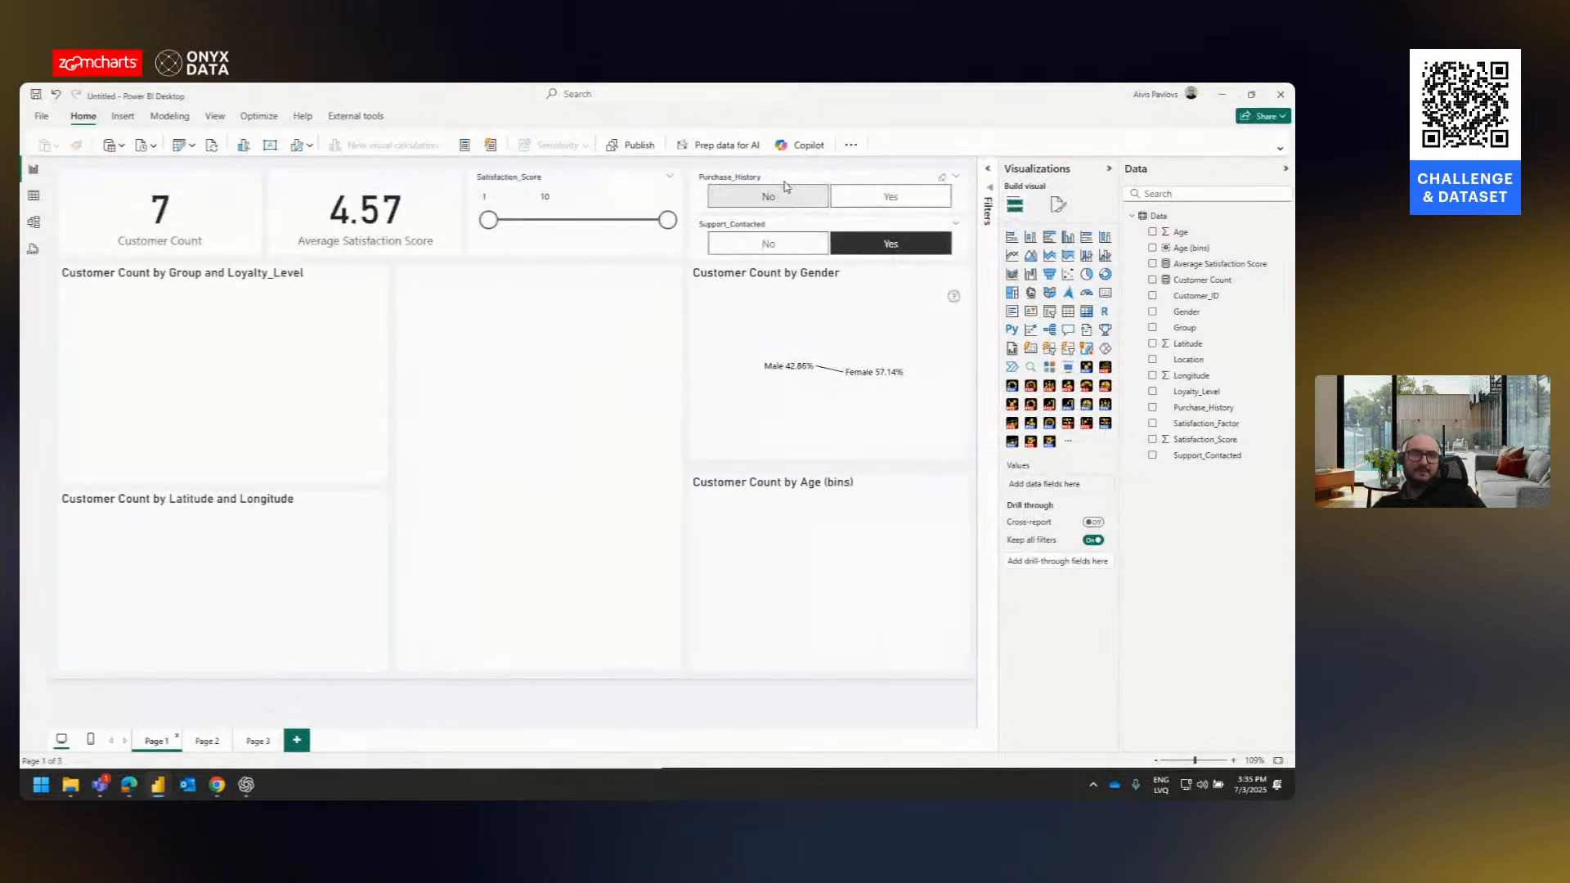
click(783, 193)
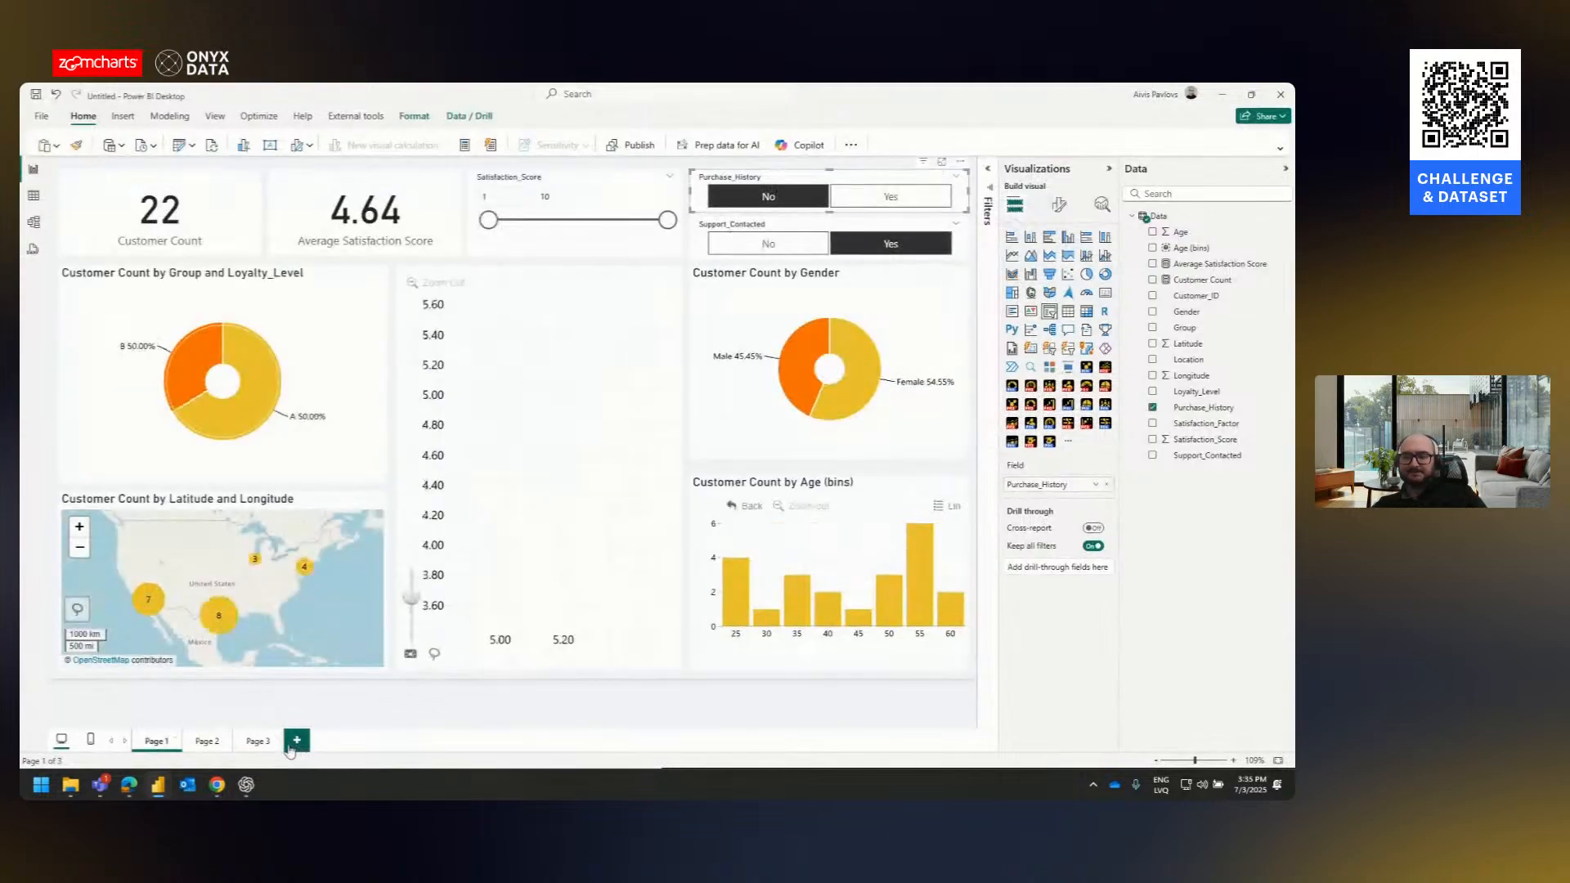
click(258, 741)
key(ctrl+v)
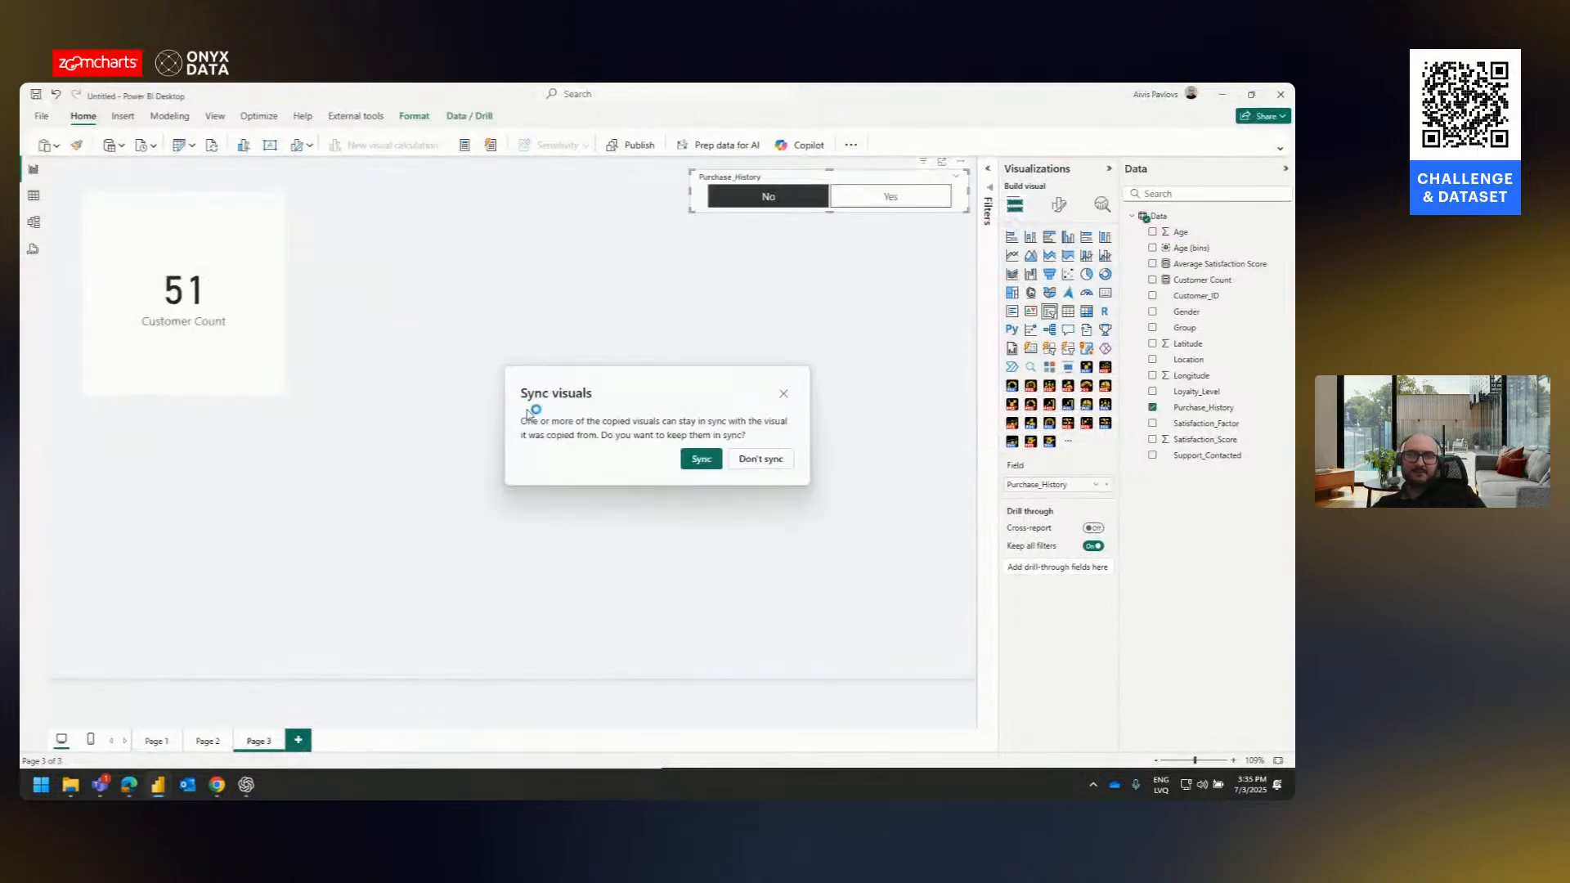
click(702, 460)
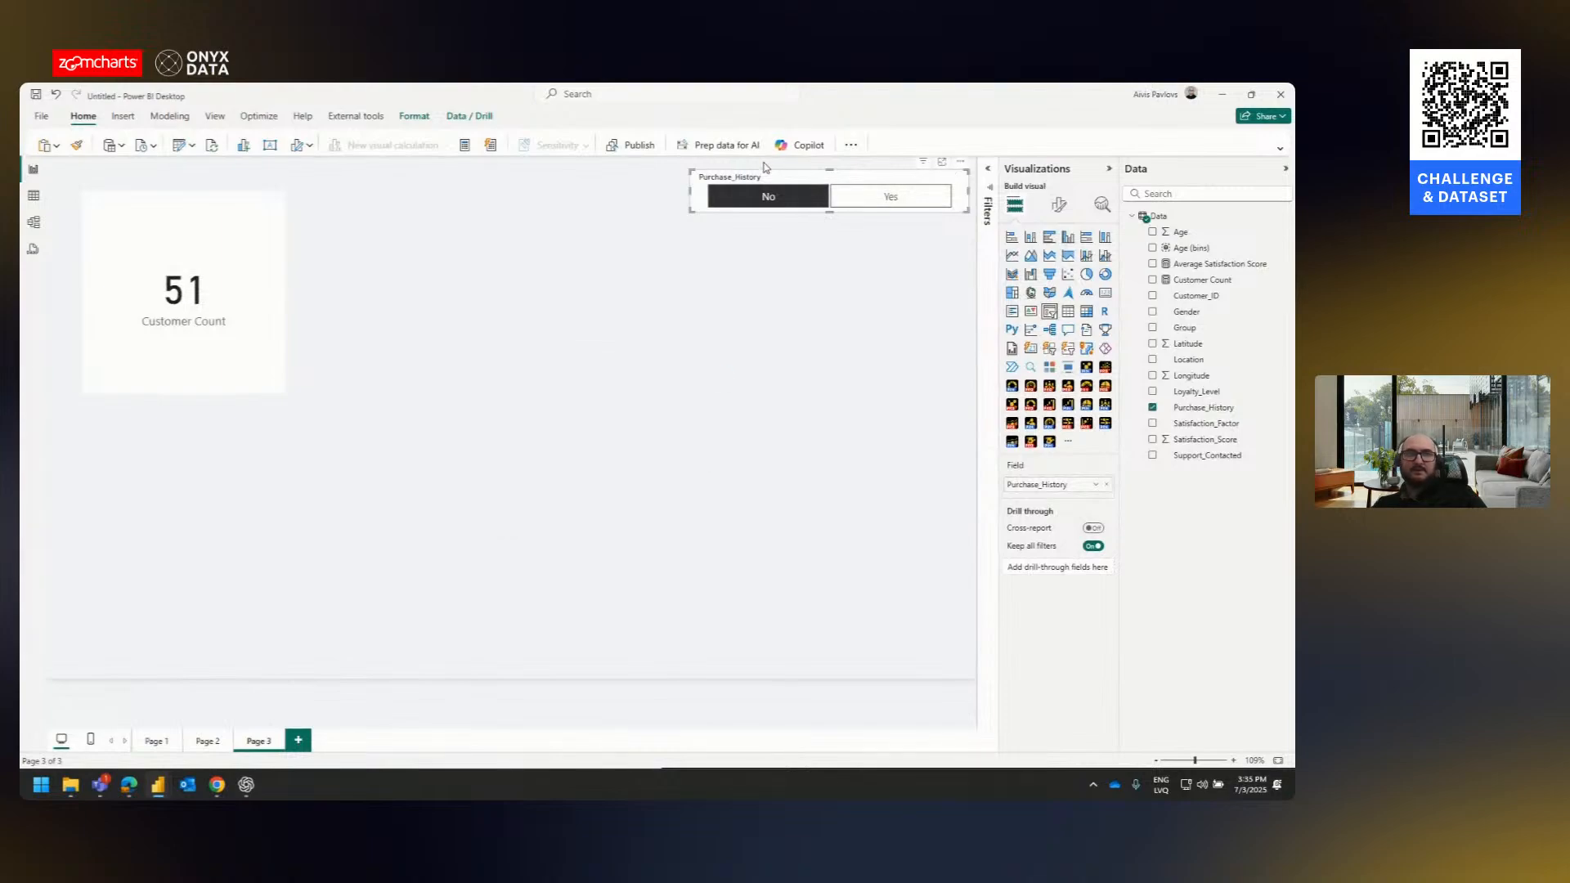
drag(771, 180, 454, 203)
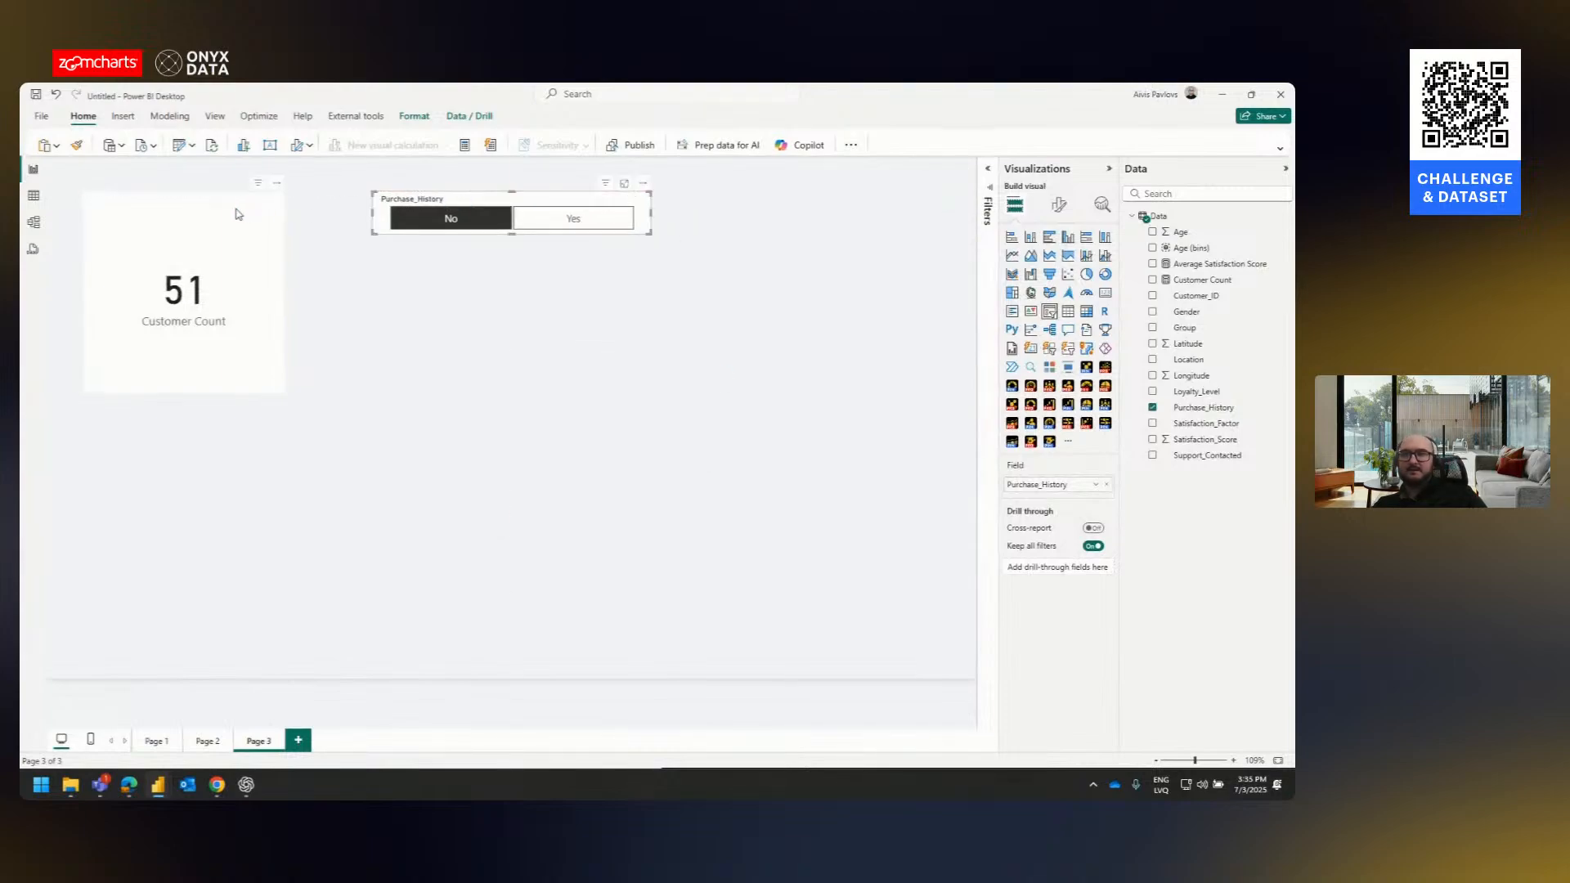
- Shrink the Customer Count card to a compact rectangle and position it below and beside the Purchase_History slicer
drag(248, 198, 296, 292)
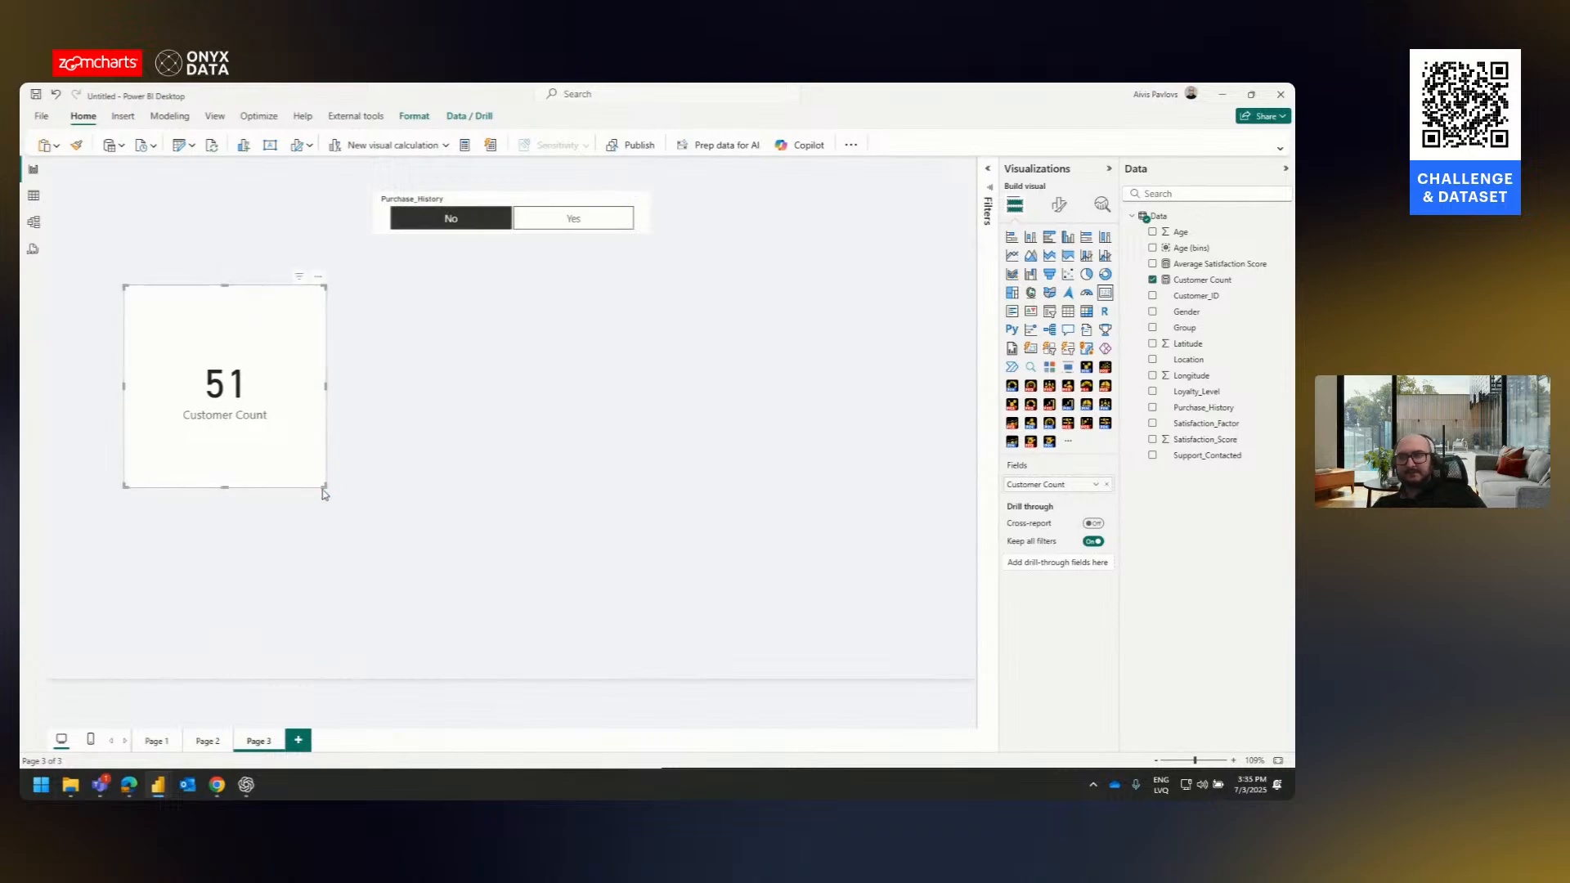
drag(330, 488, 322, 374)
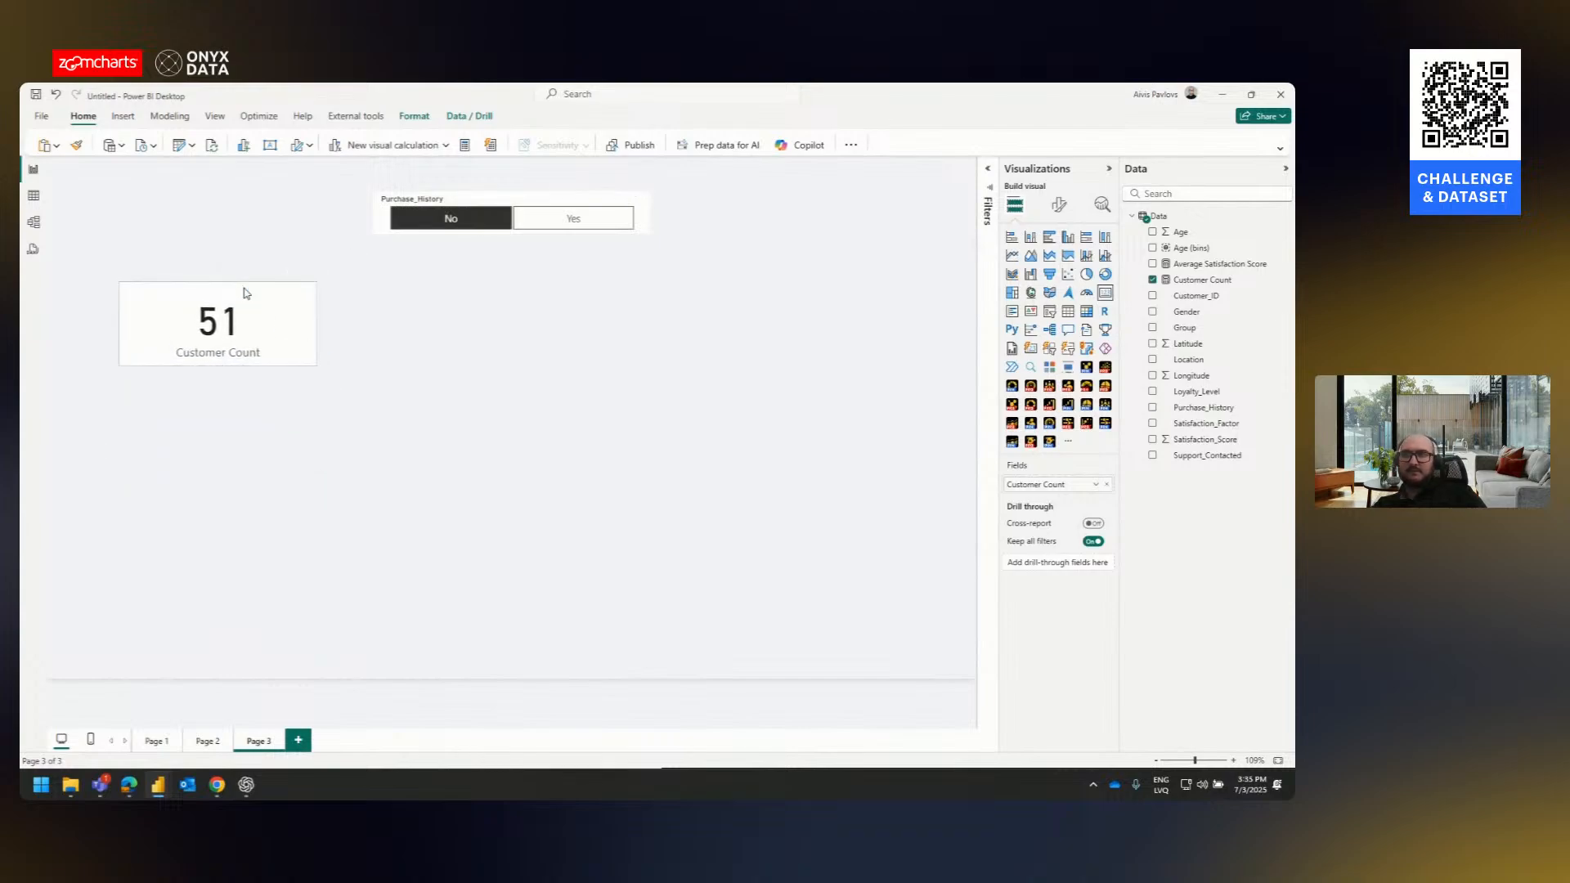
drag(254, 298, 243, 271)
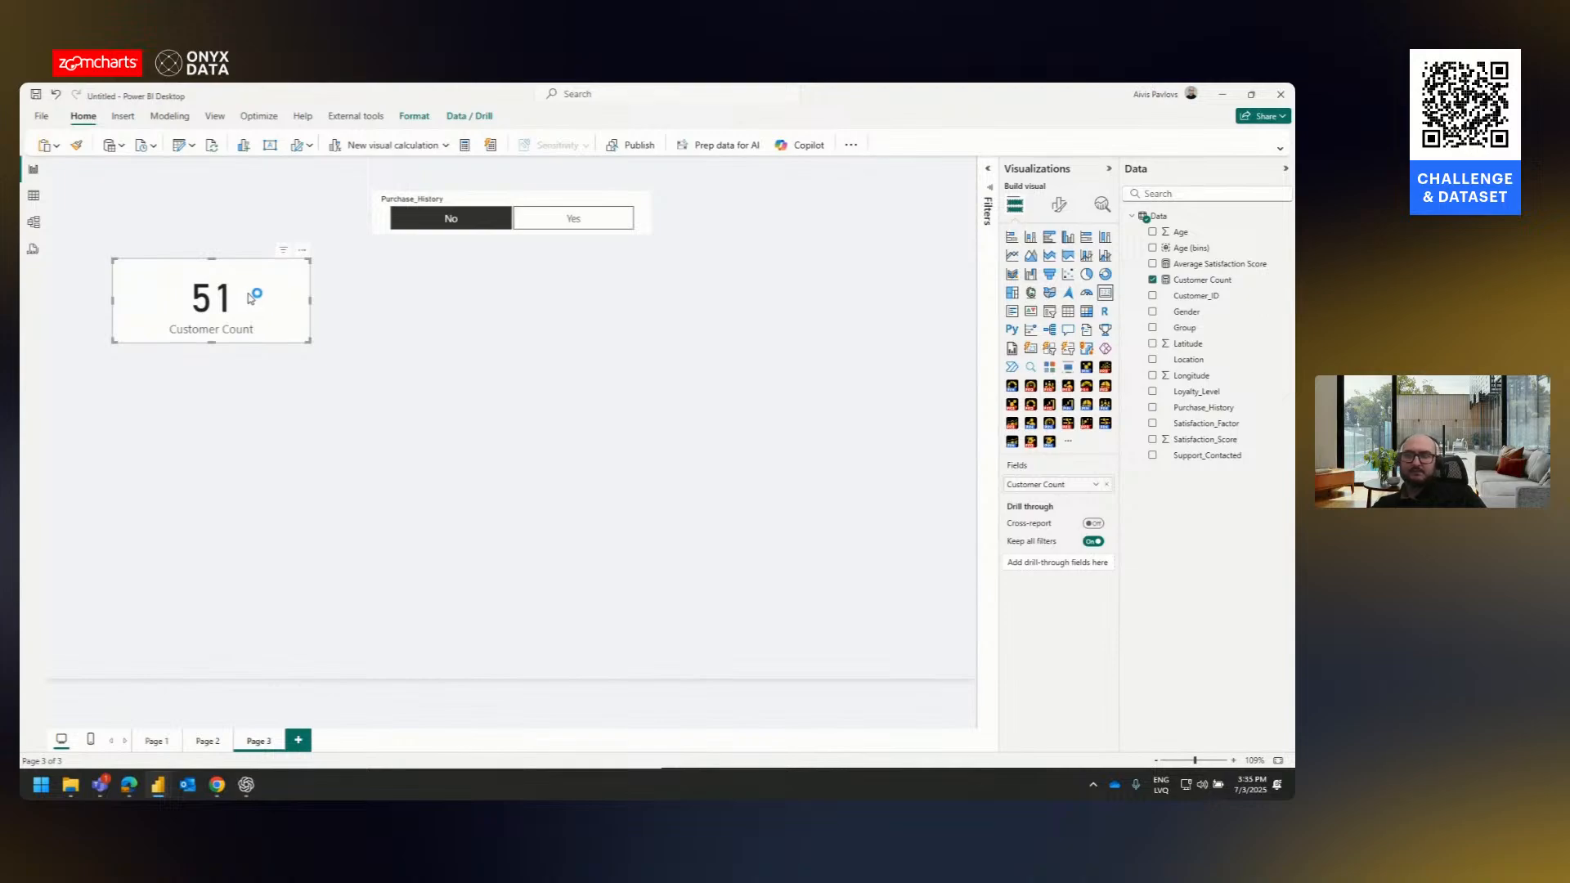
- Duplicate the Customer Count card directly below the original and replace its field with Average Satisfaction Score
key(ctrl+c)
key(ctrl+v)
drag(250, 298, 233, 381)
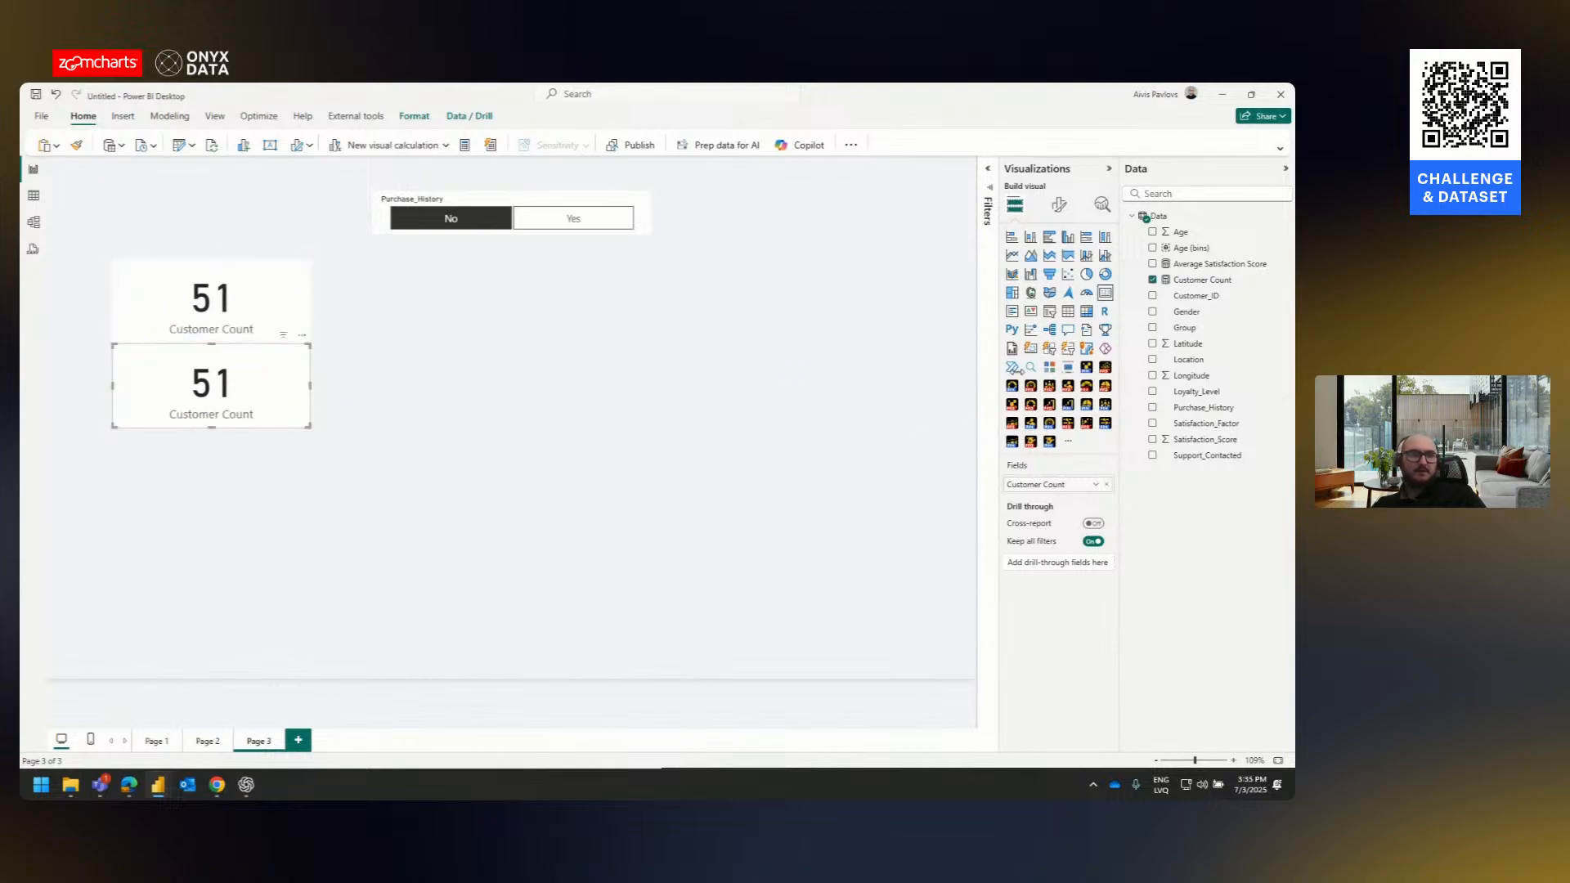
drag(1219, 264, 1055, 484)
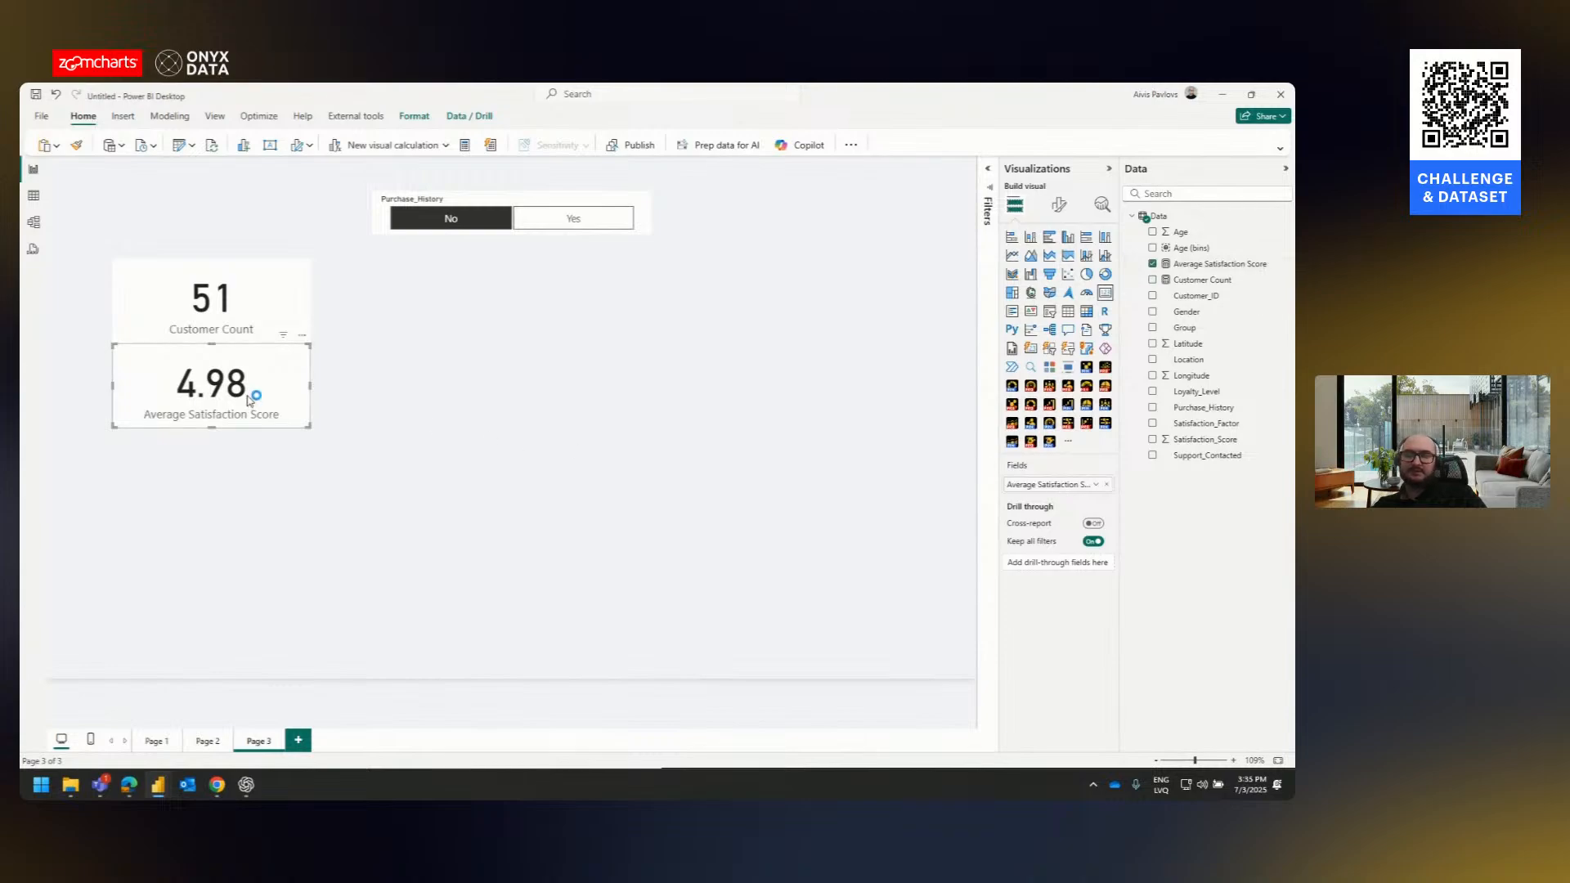
- Duplicate the Average Satisfaction Score card below the other two and convert the copy to the new card visual
key(ctrl+c)
key(ctrl+v)
drag(250, 403, 237, 466)
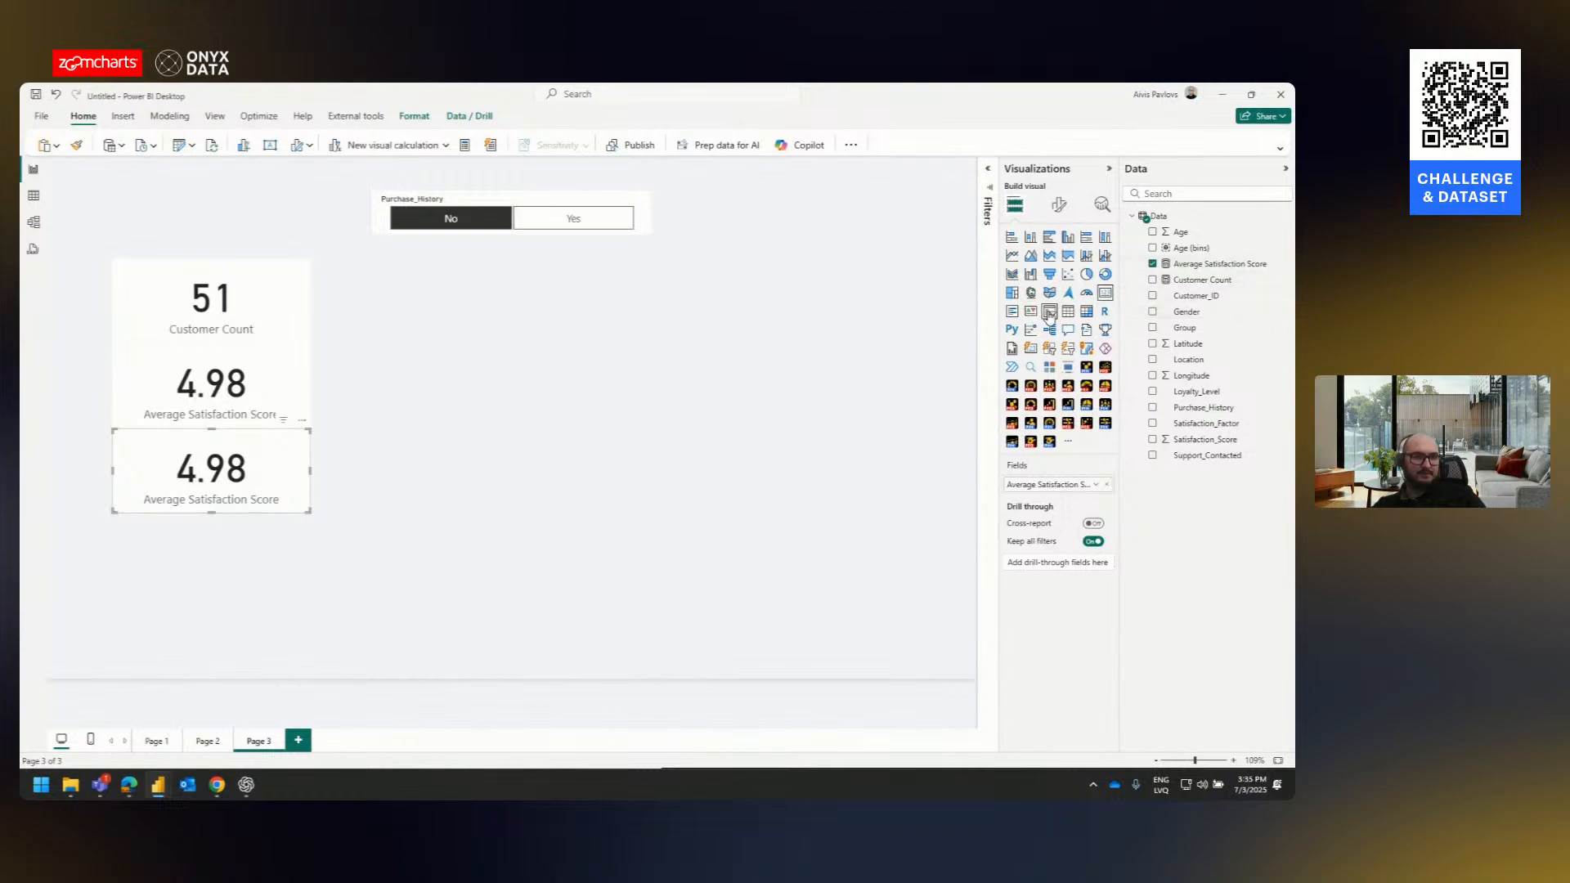
click(1030, 347)
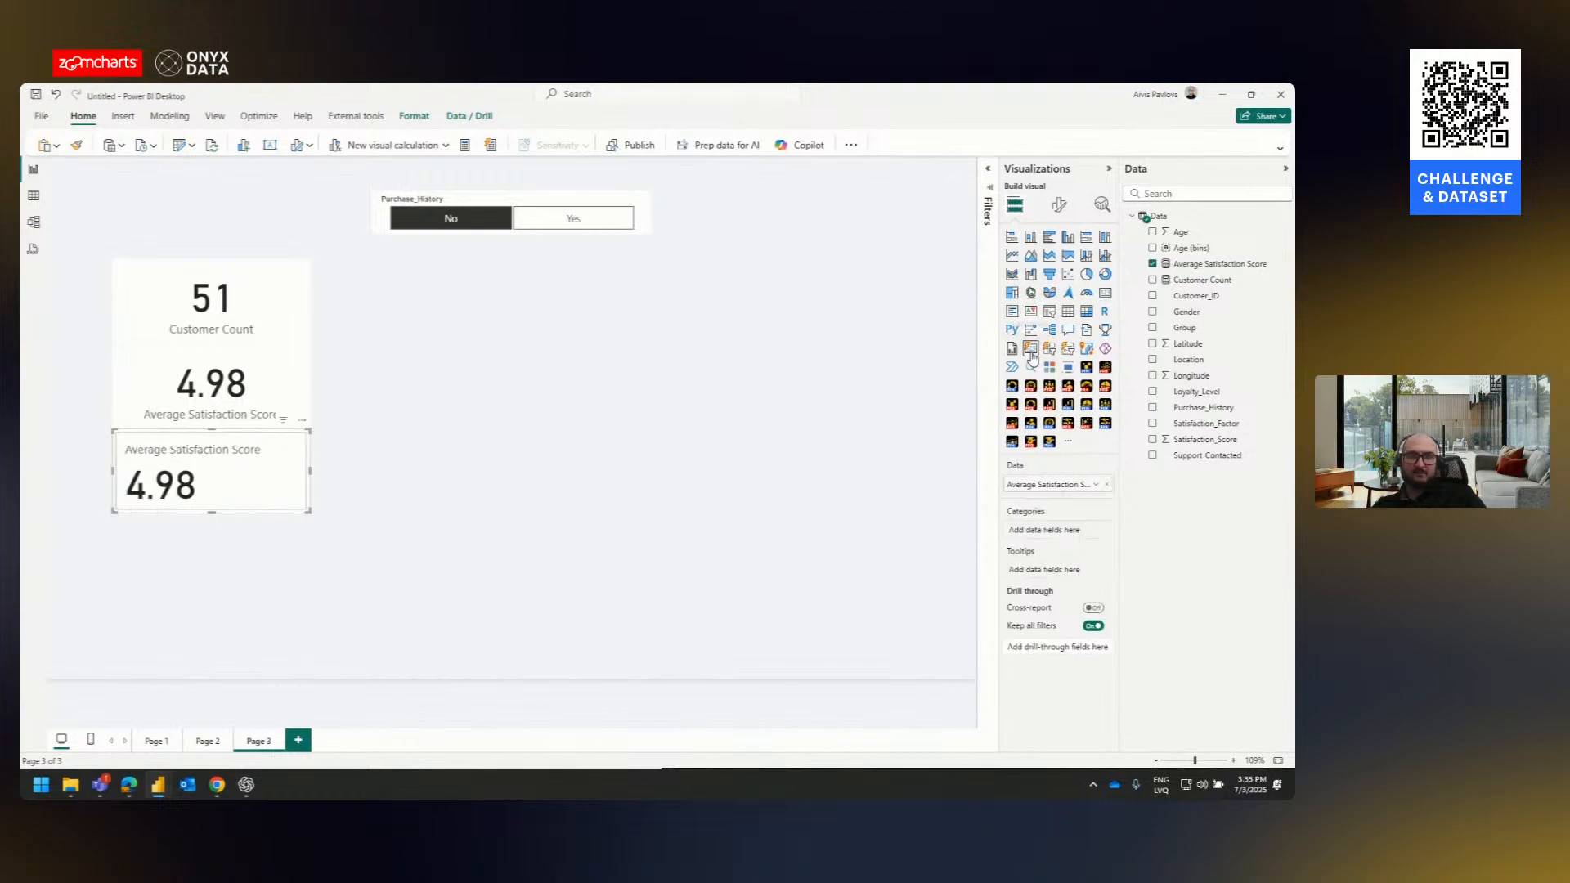
- Enlarge the lowest Average Satisfaction Score card and split it into categories by Gender
drag(311, 518, 356, 579)
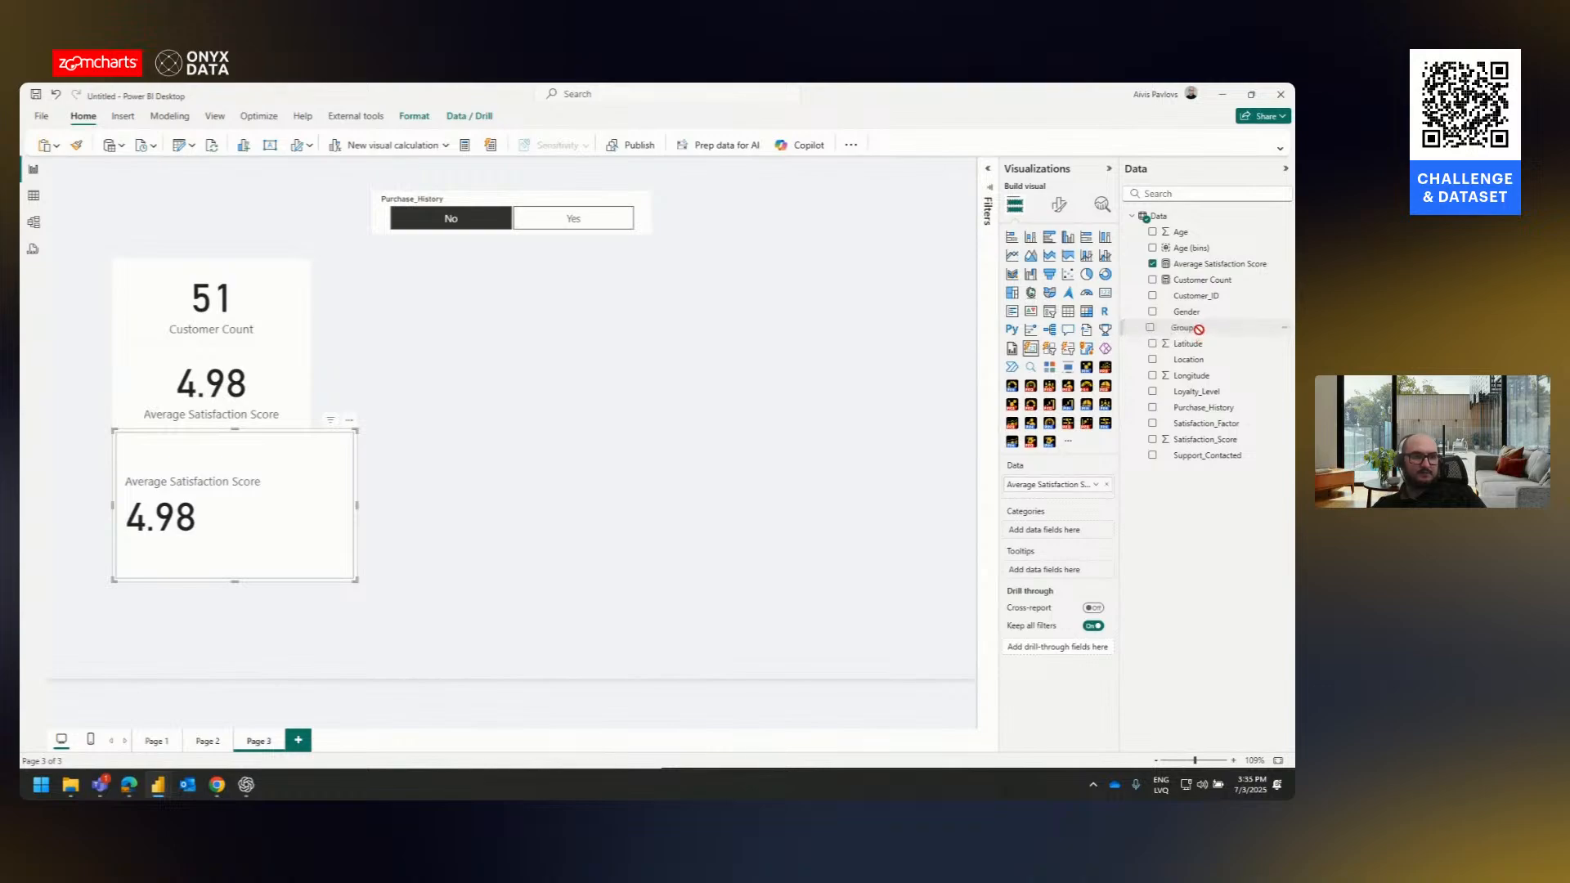
drag(1187, 313, 1067, 533)
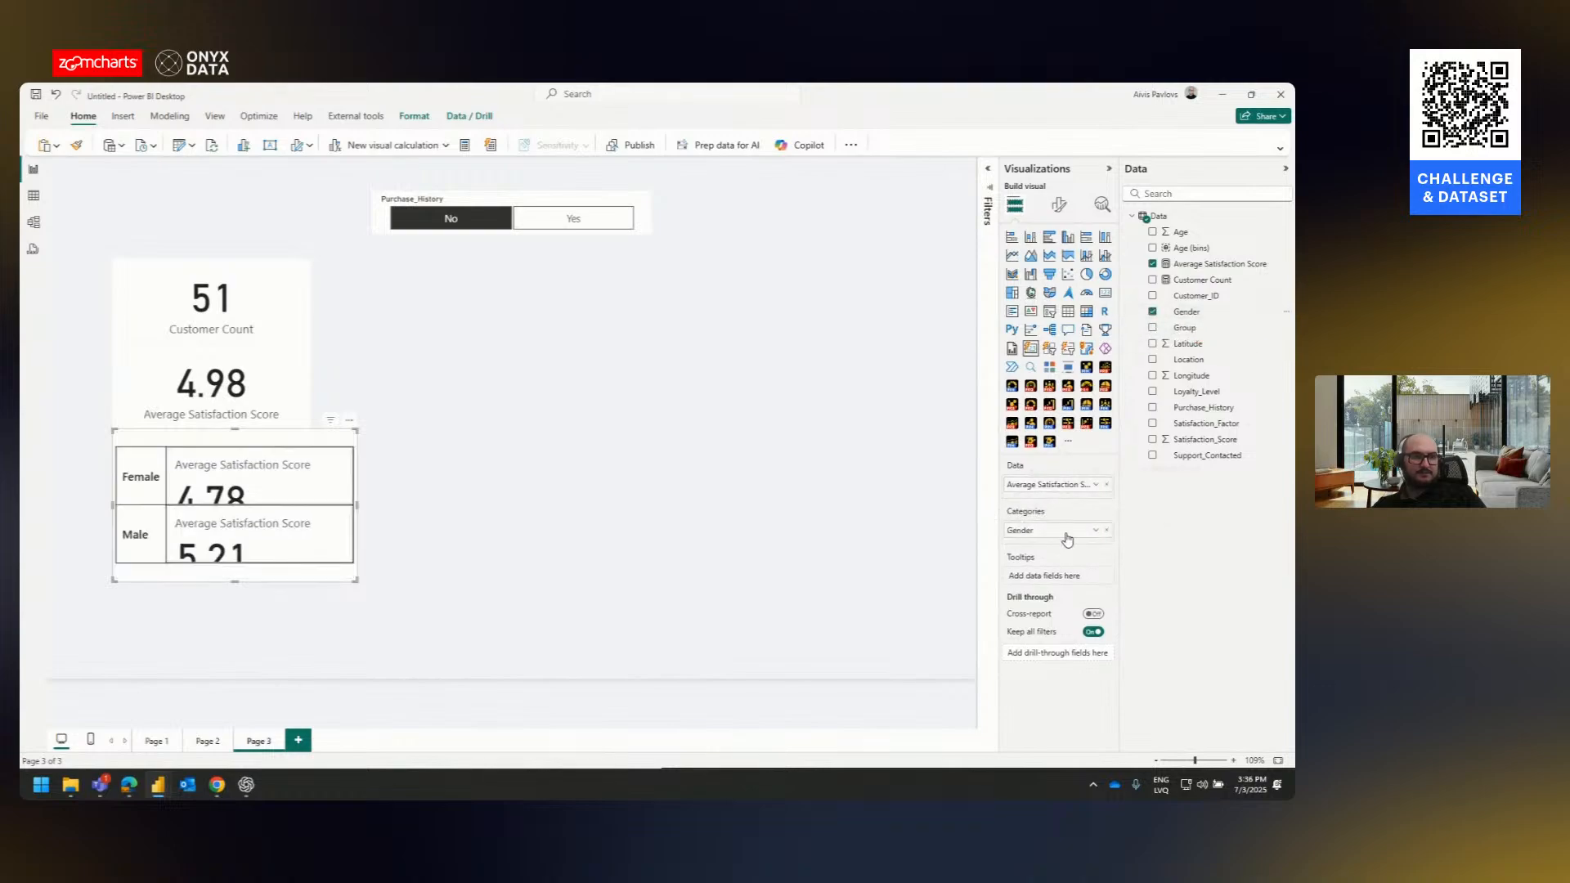
- Replace the Gender-split card's value field with Customer Count and resize the card taller and to the width of the cards above
click(1107, 485)
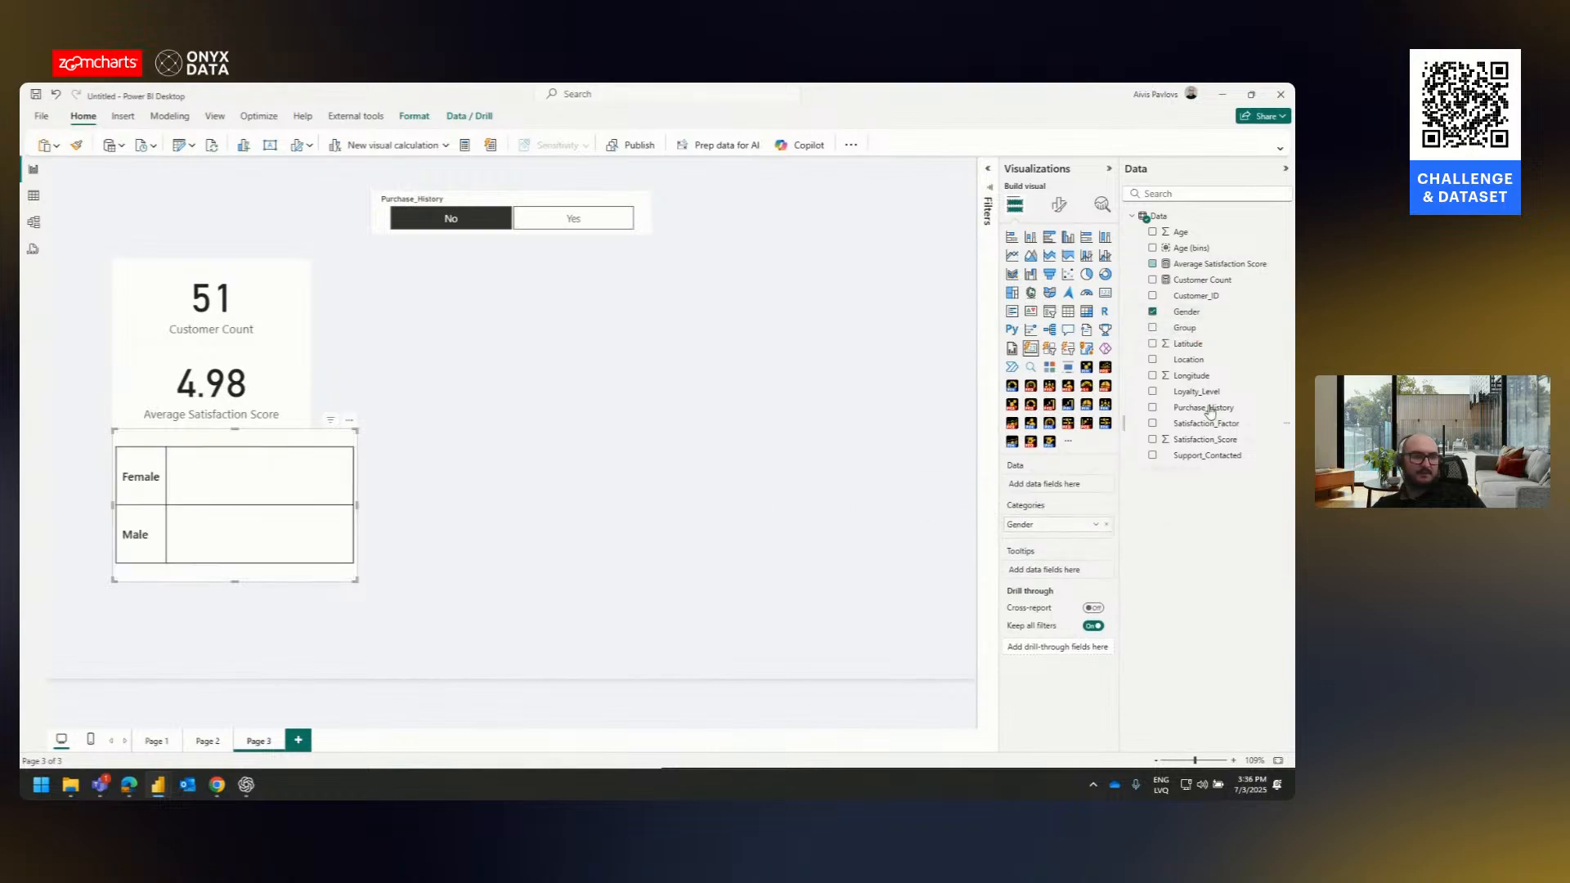
drag(1207, 281, 1071, 489)
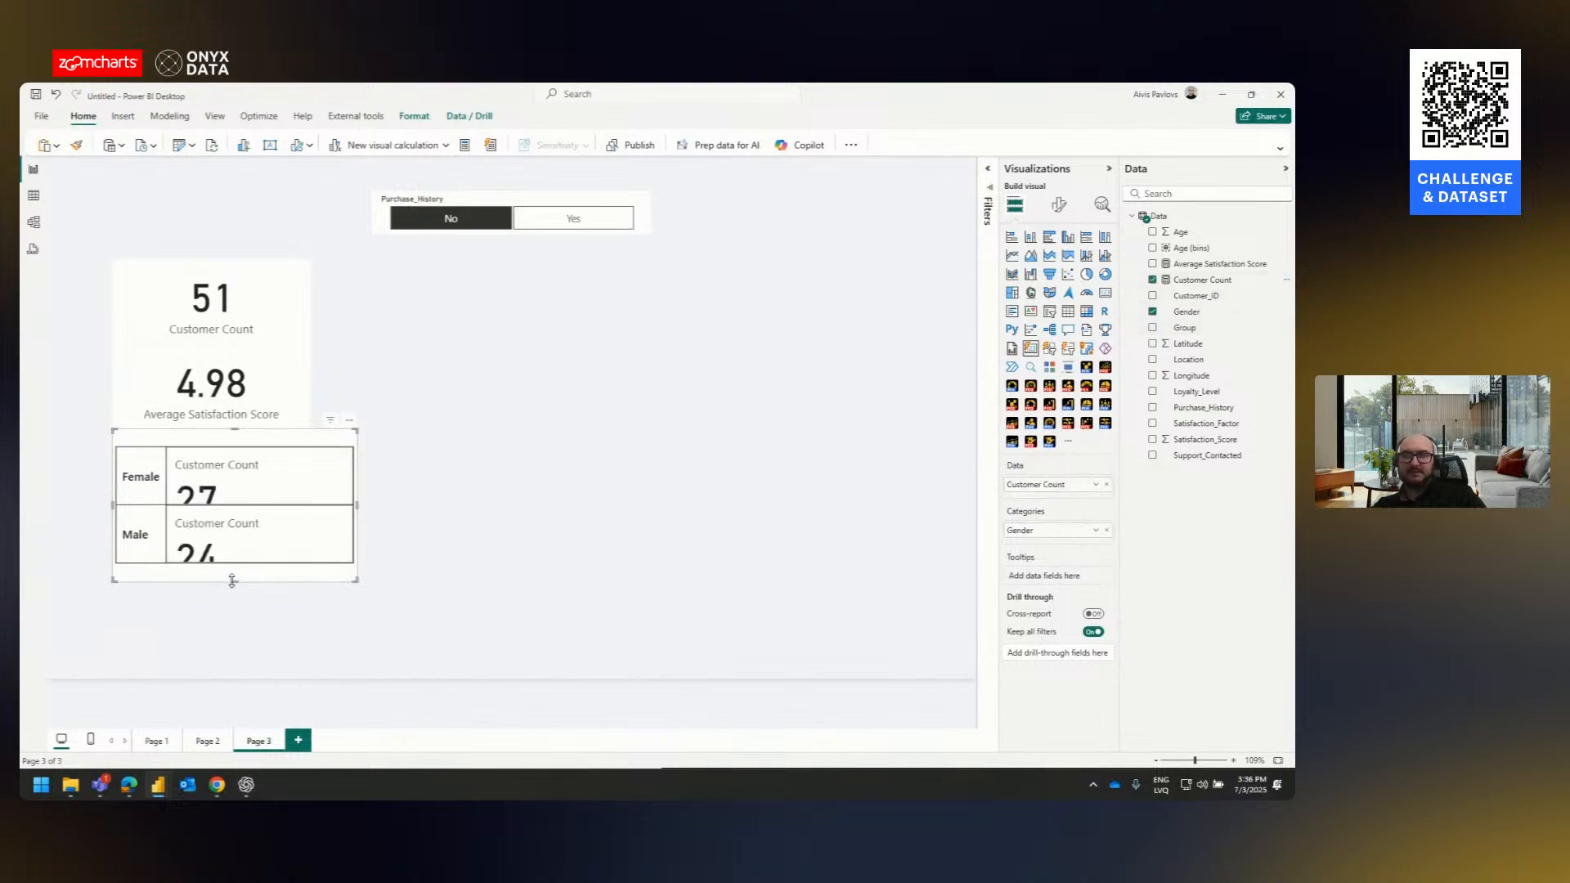
drag(234, 582, 242, 635)
drag(356, 532, 310, 533)
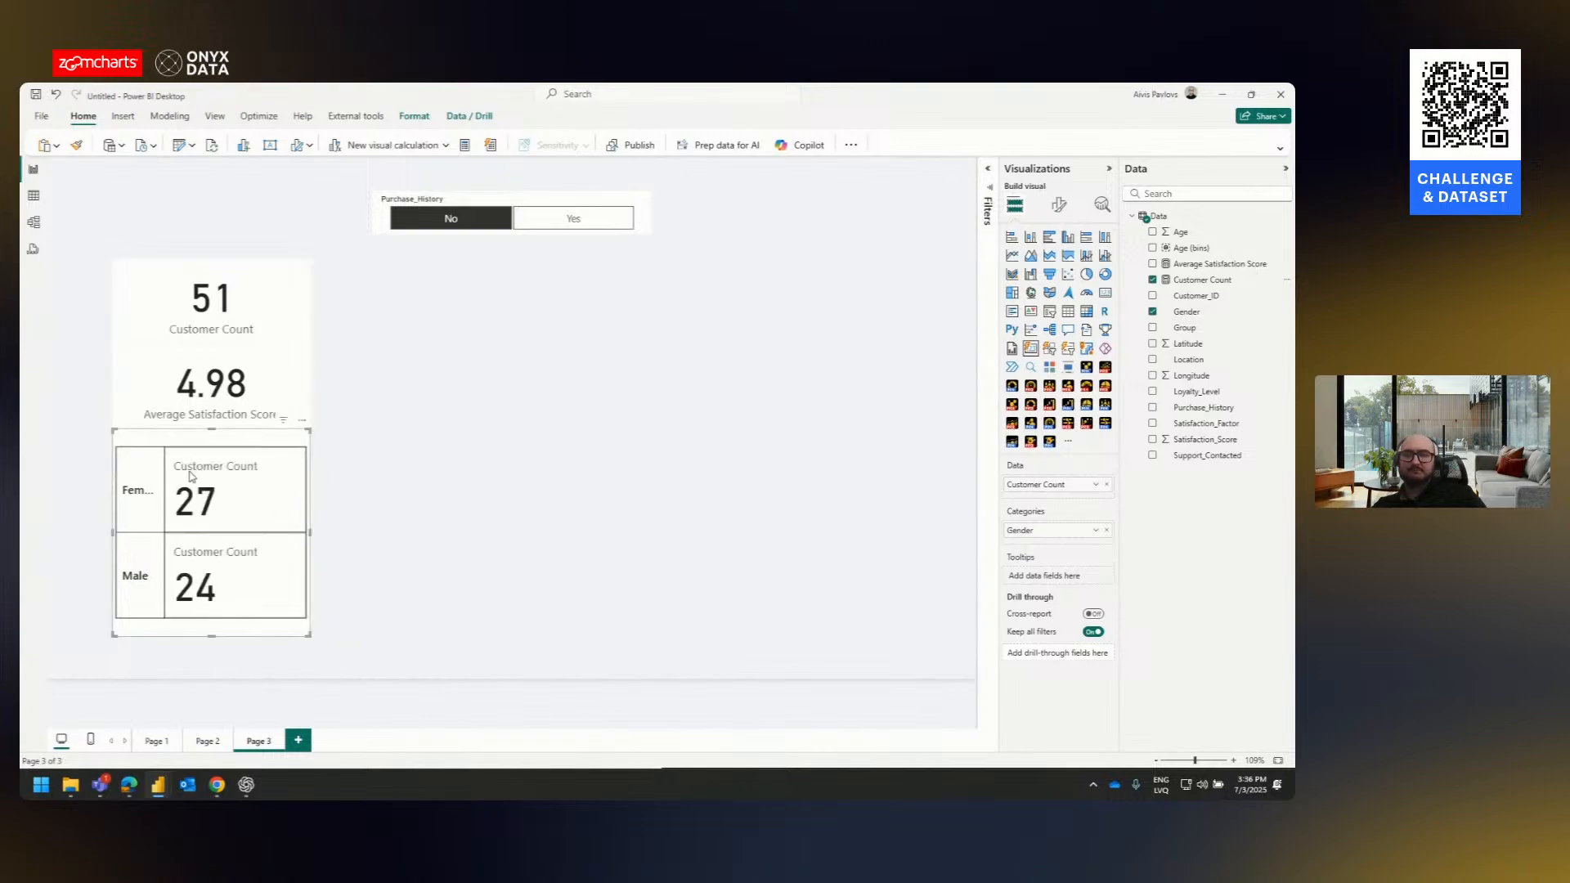
click(360, 397)
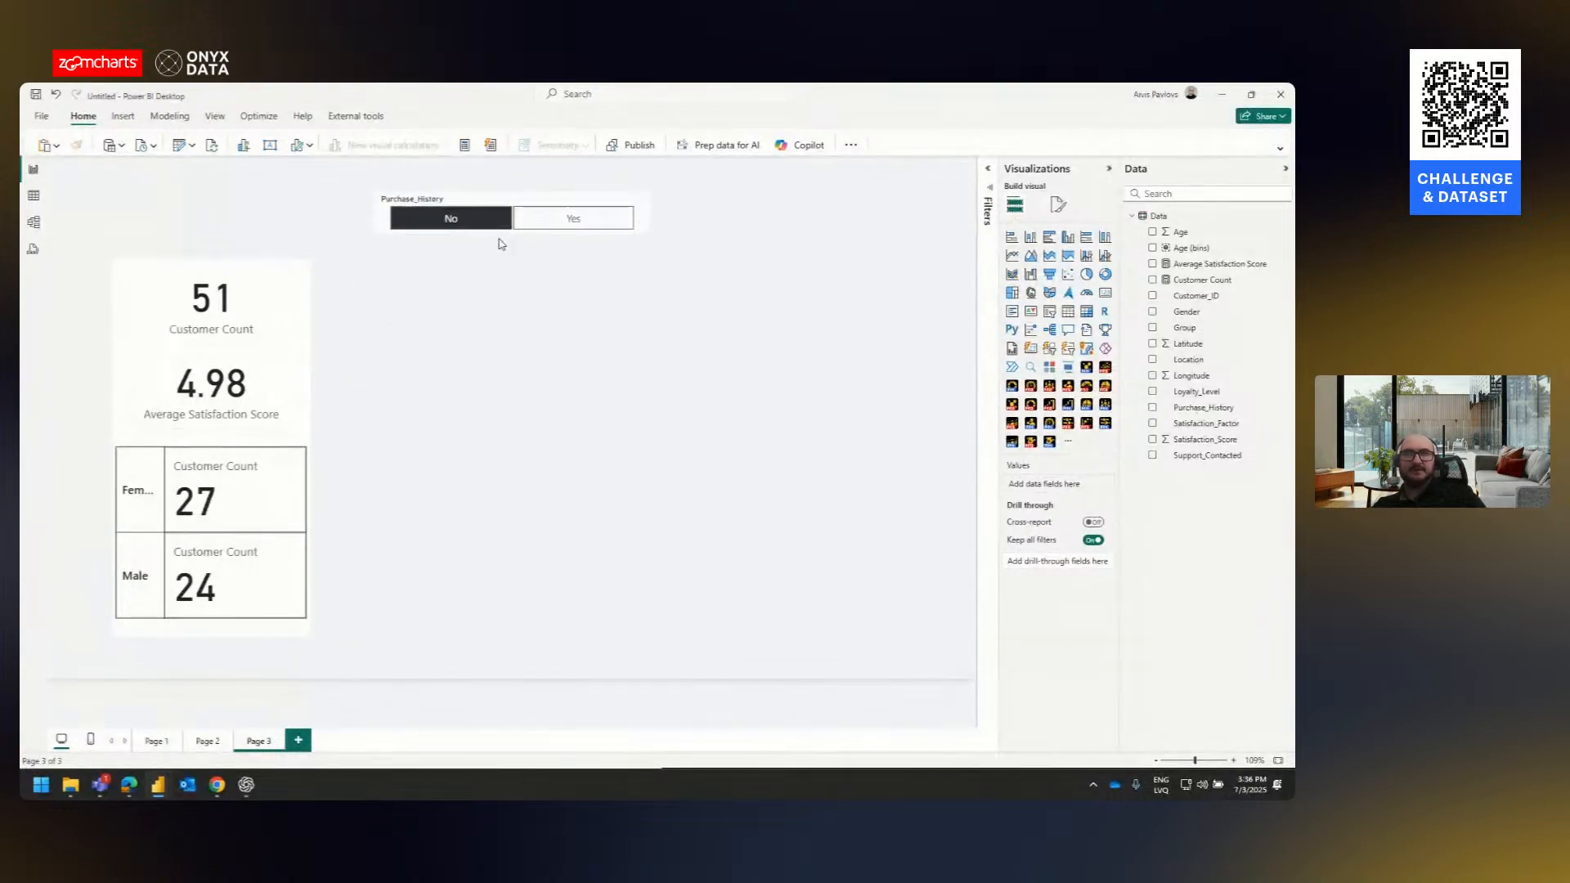
- Move the Purchase_History slicer down into the empty canvas area beside the cards
drag(493, 206, 564, 409)
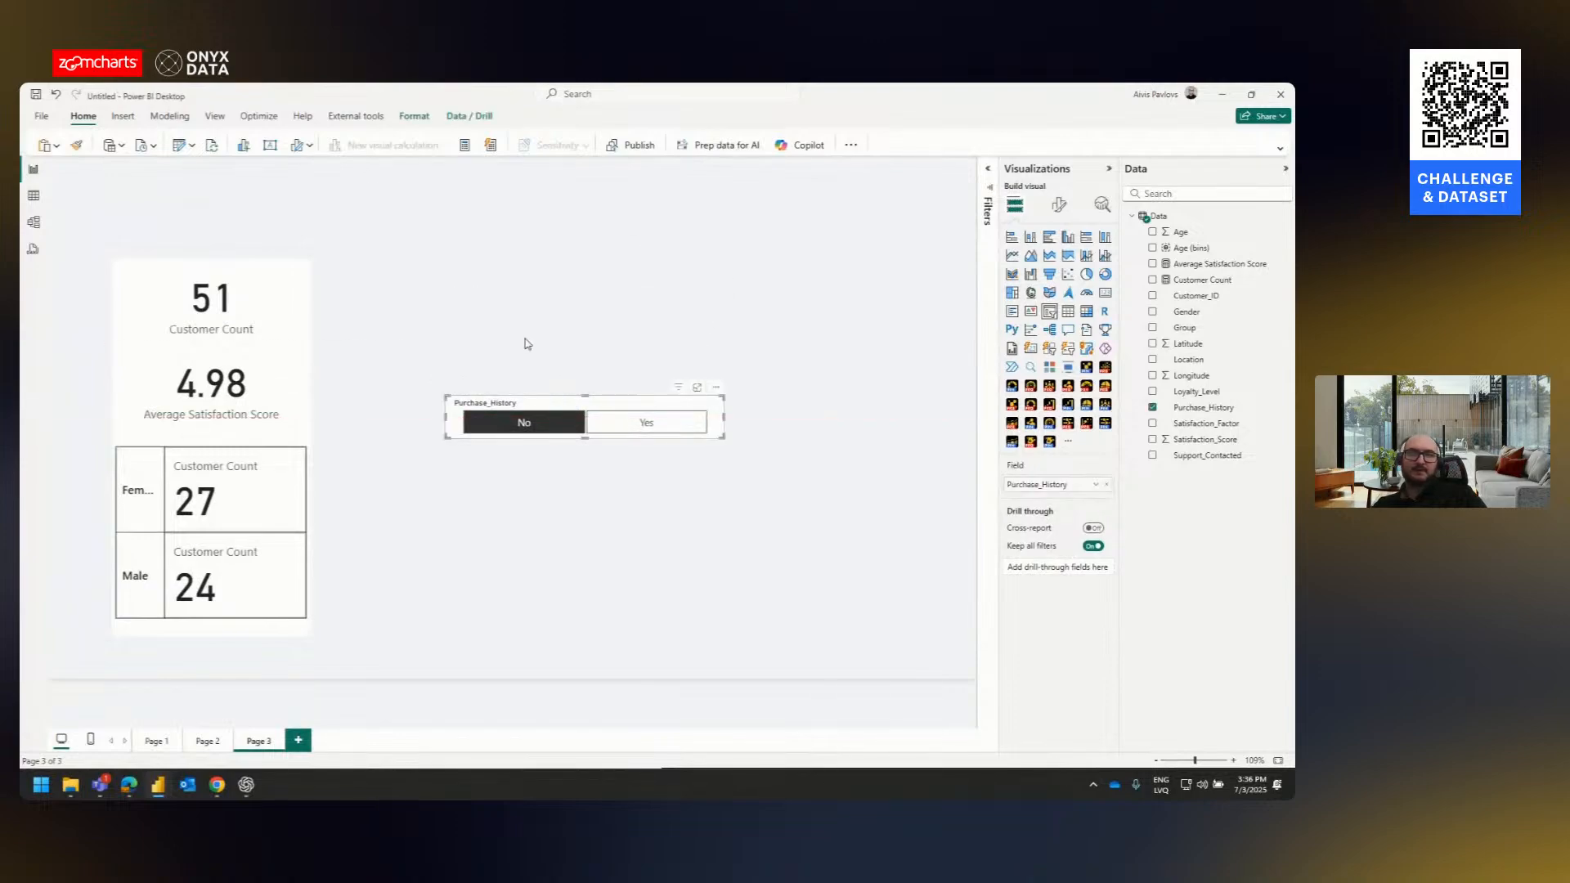
click(526, 341)
click(555, 403)
drag(490, 409, 493, 378)
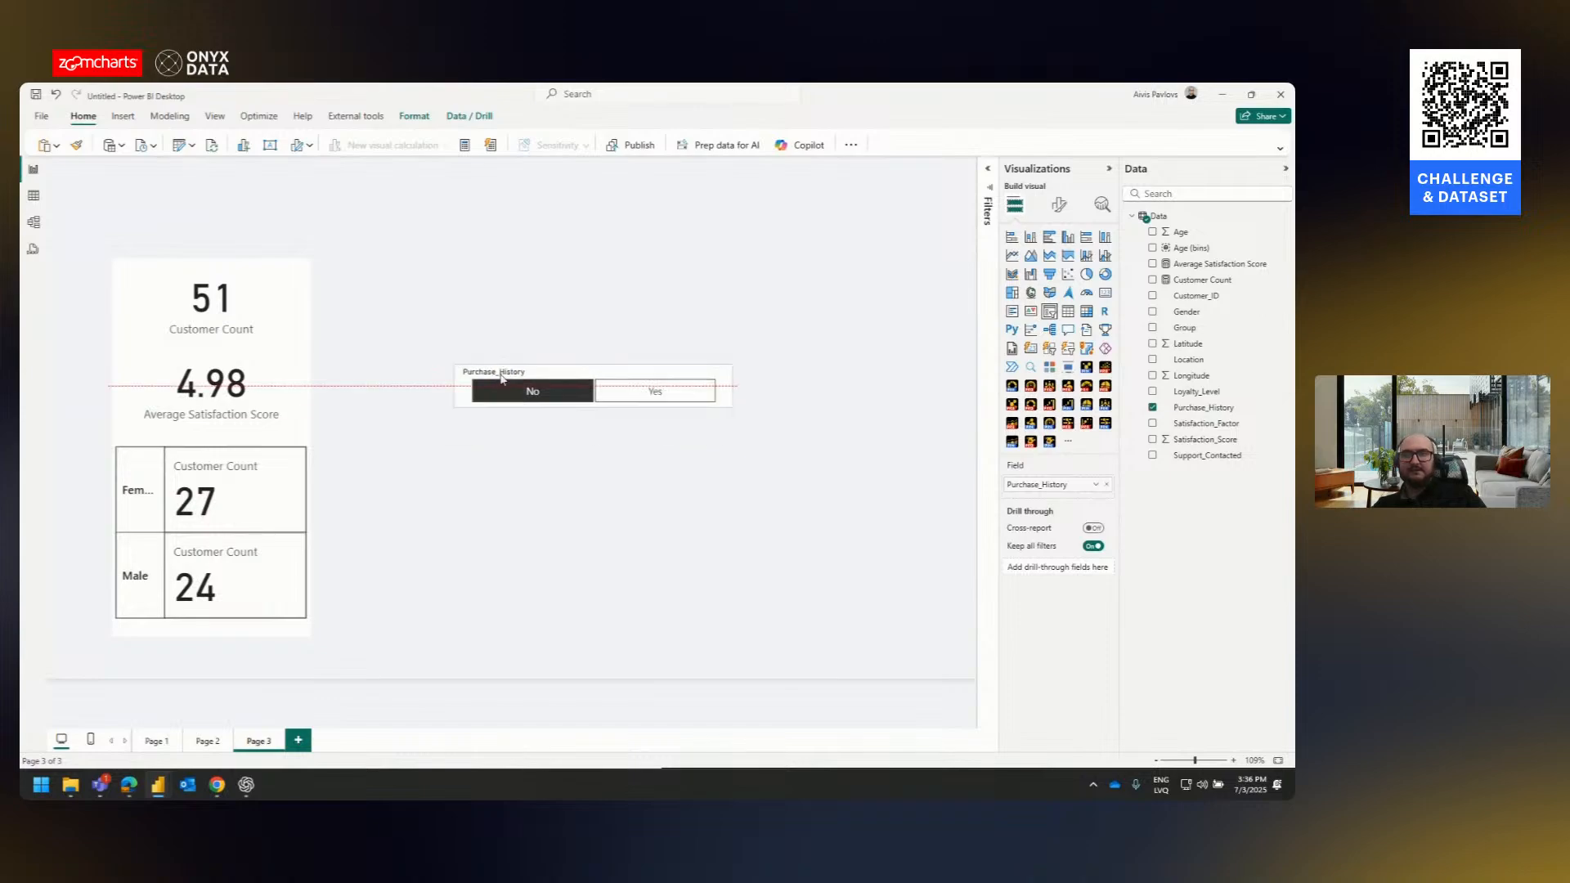
- Switch the Purchase_History slicer repeatedly between Yes and No to compare the card values
click(623, 397)
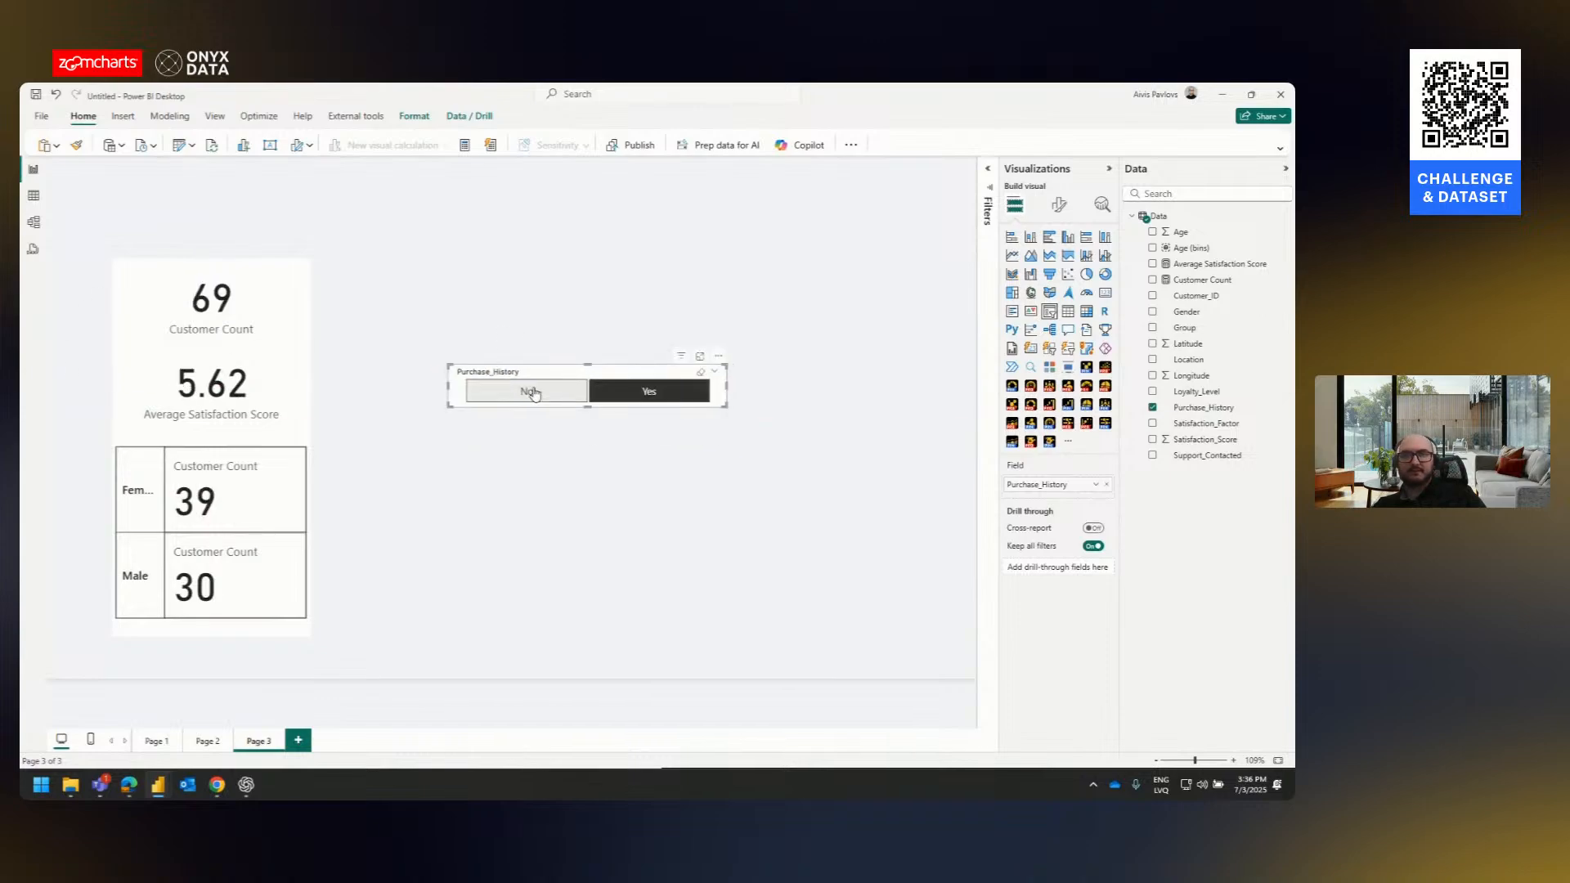
click(532, 393)
click(651, 396)
click(561, 396)
click(649, 398)
click(532, 393)
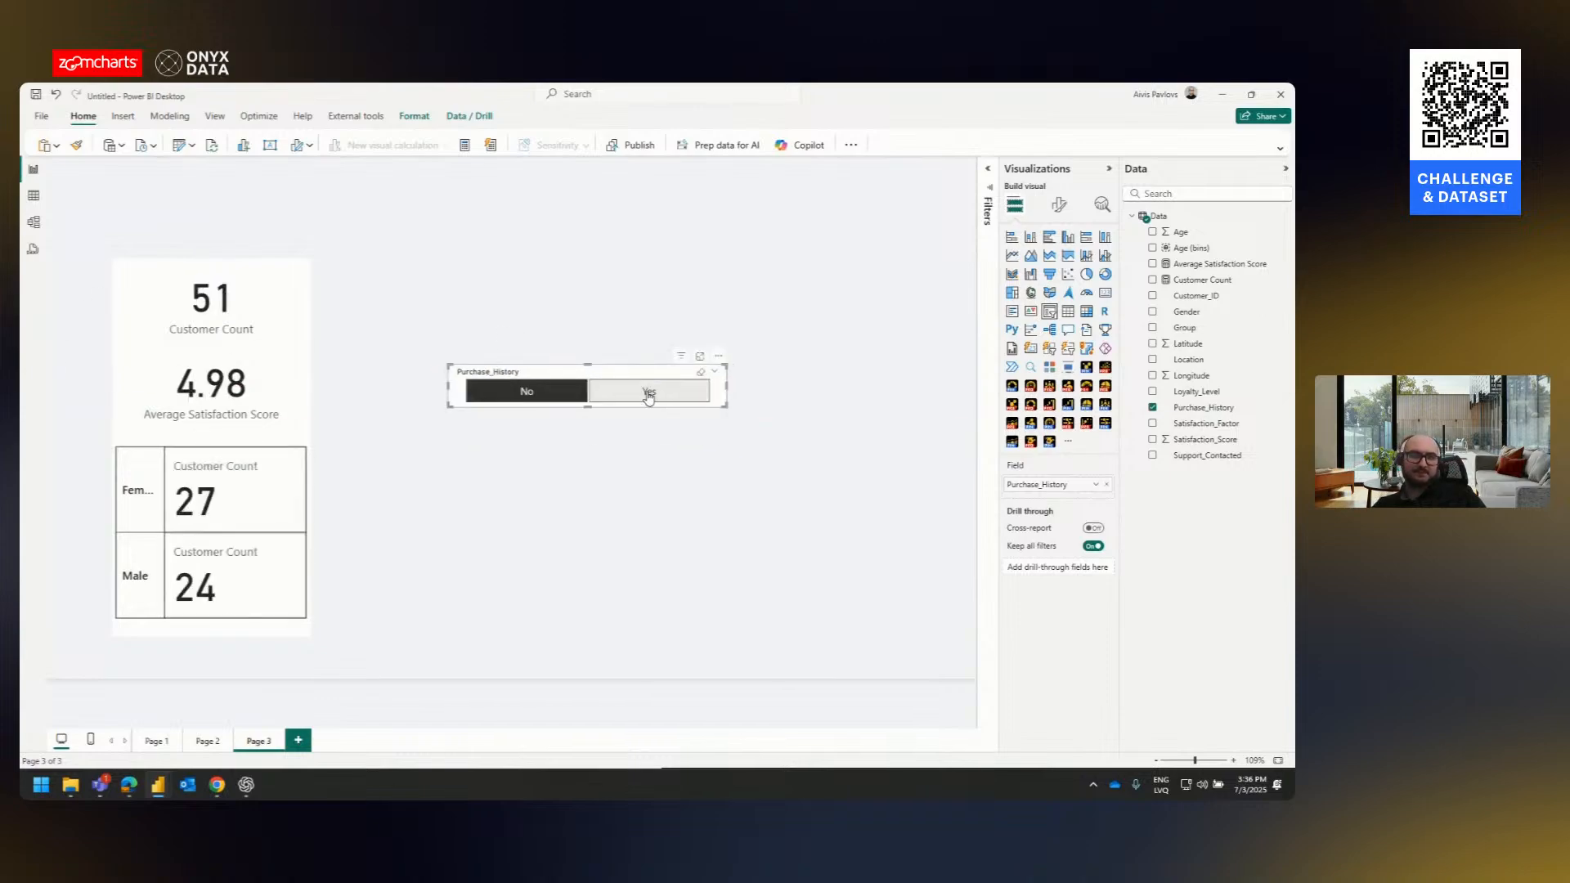
click(648, 394)
click(561, 392)
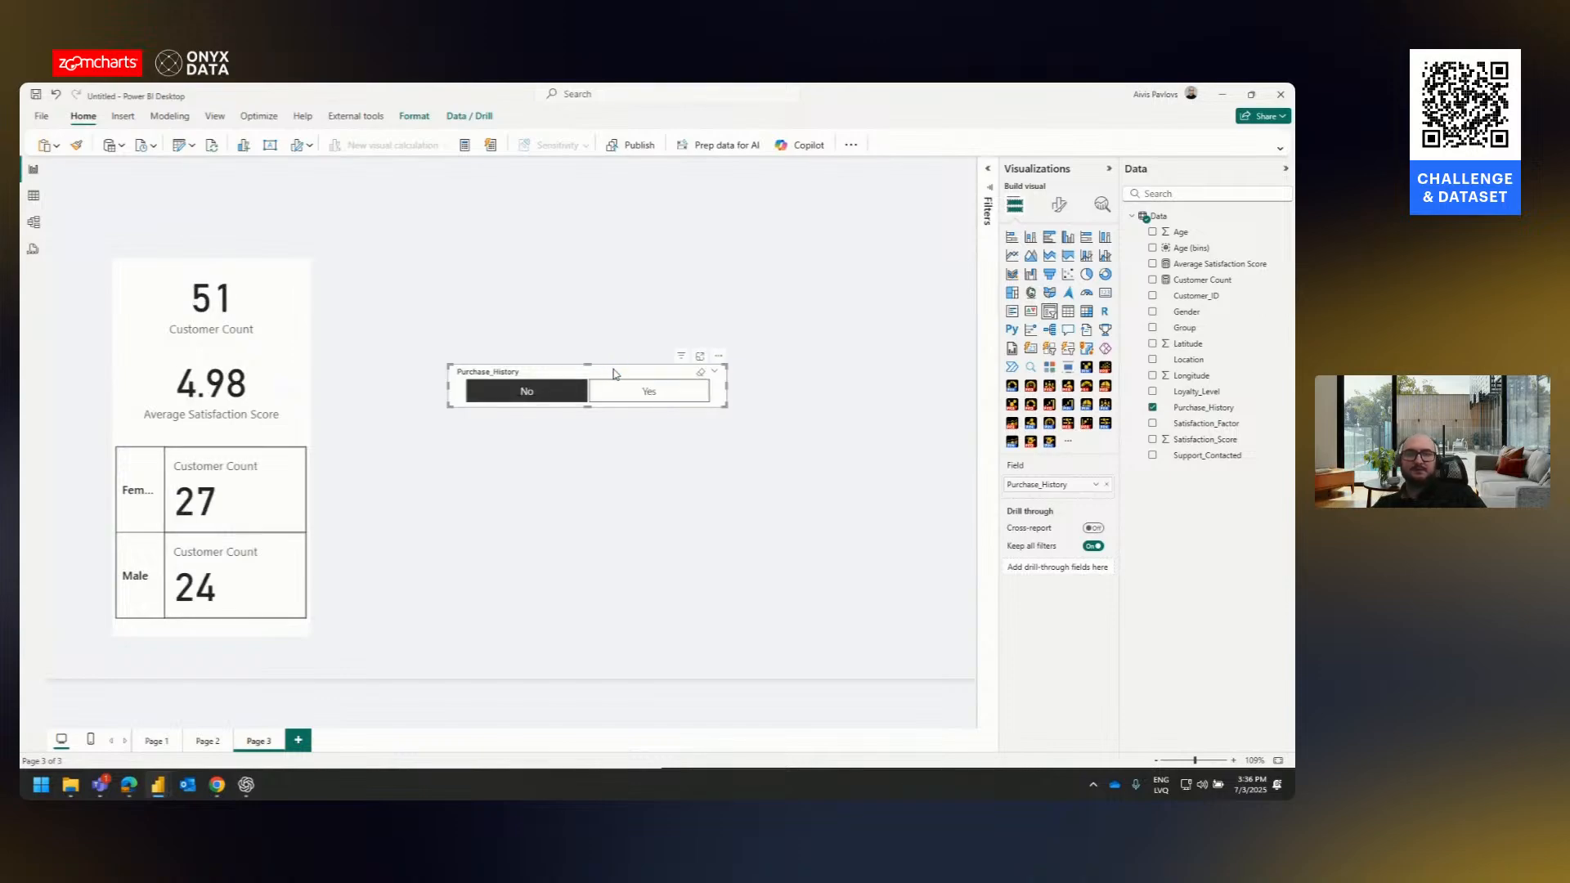
- Delete the Purchase_History slicer and duplicate the three cards as a second column to the right of the originals
key(Delete)
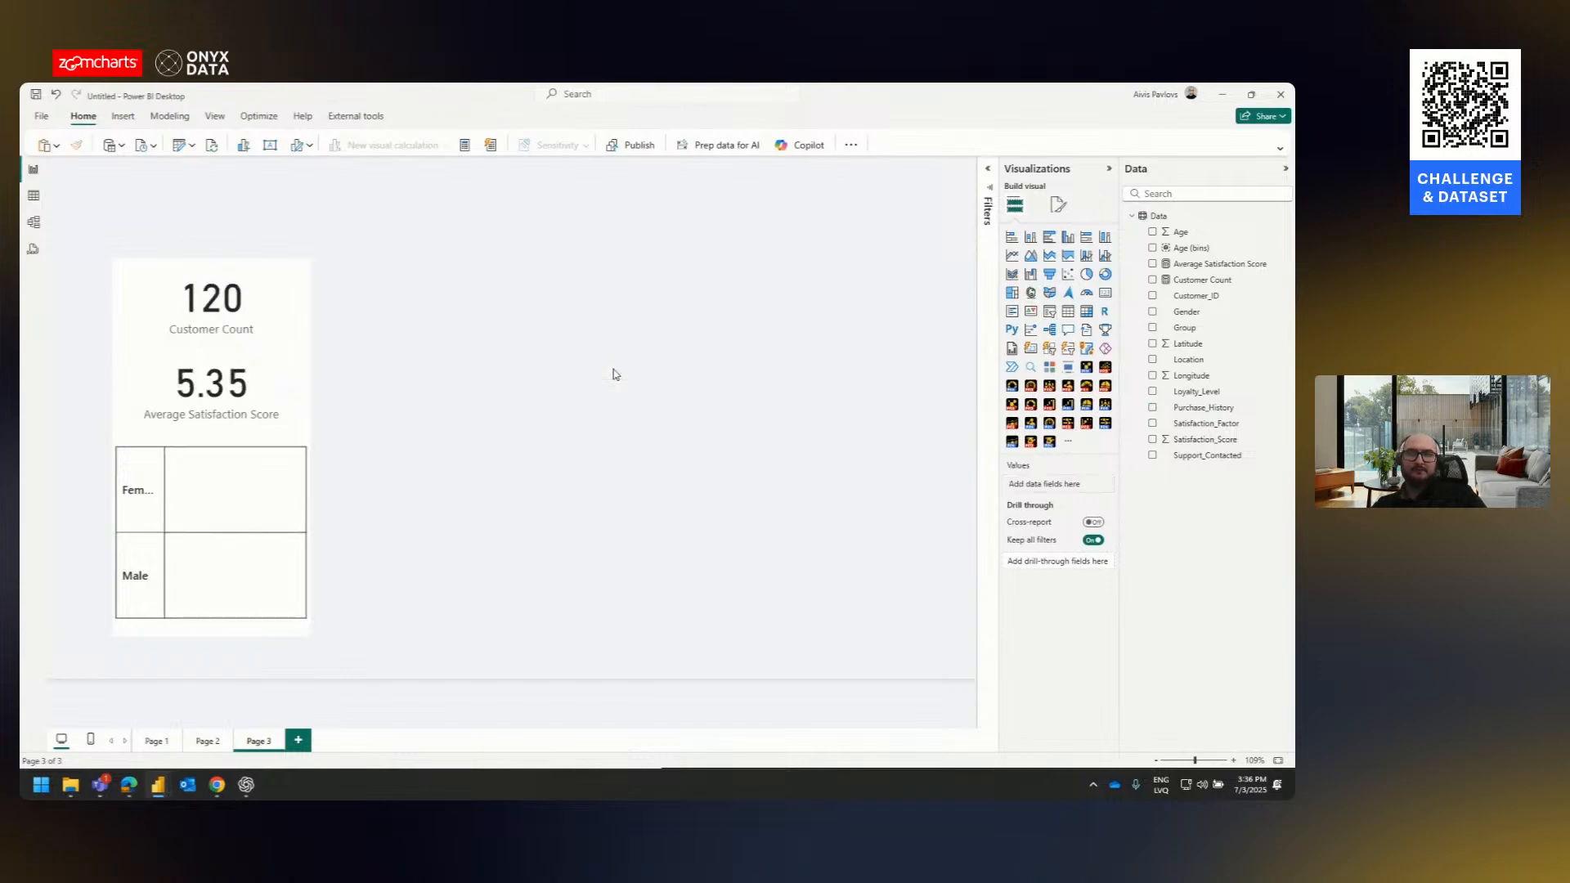
drag(88, 222, 393, 494)
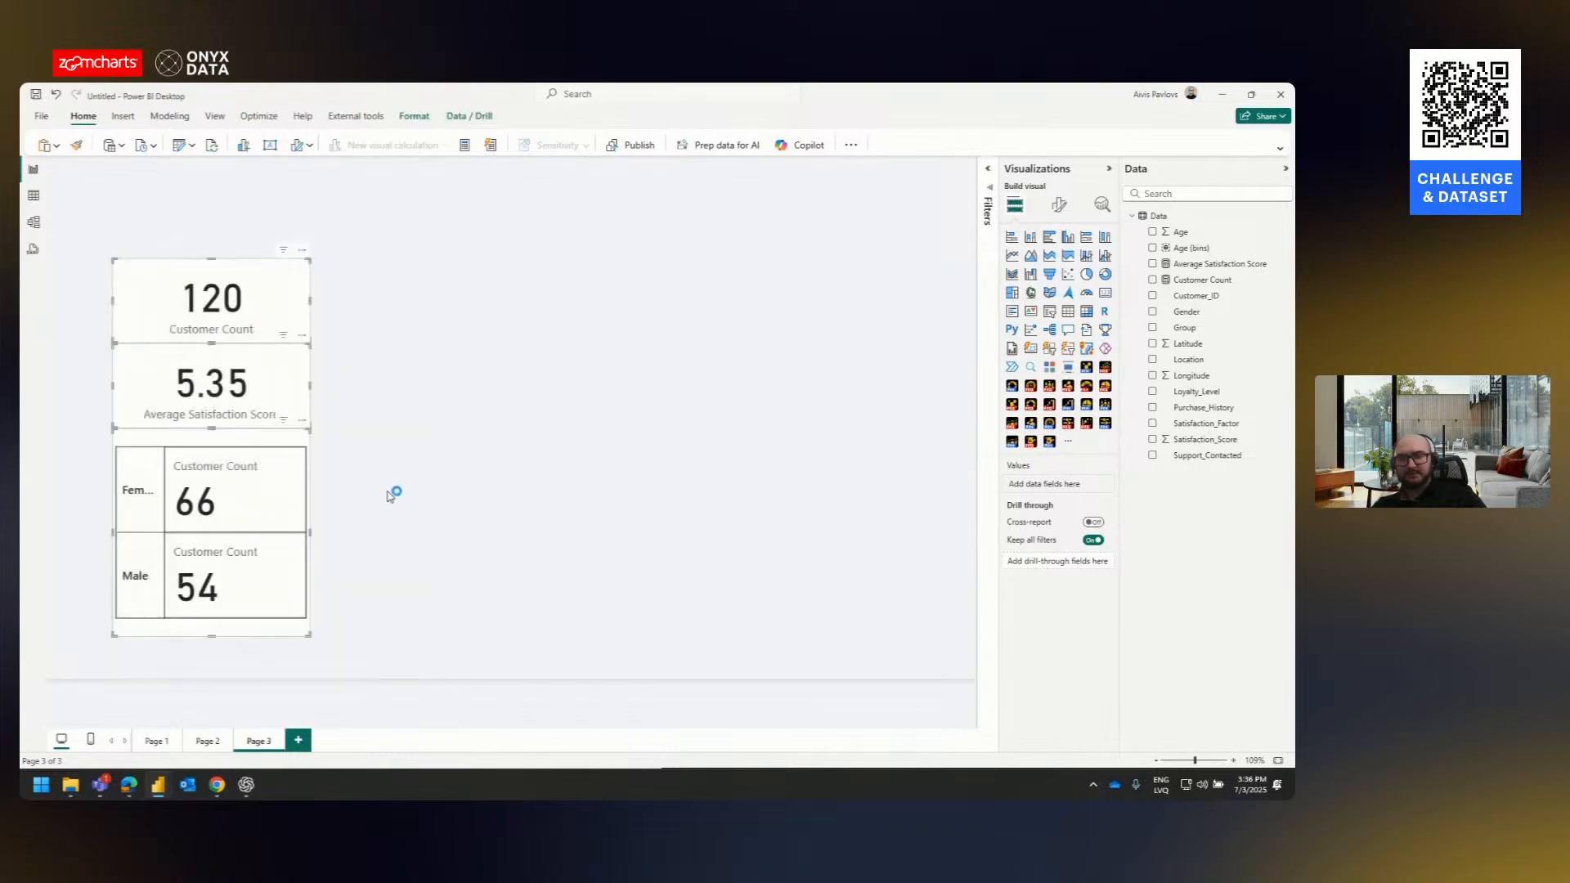
key(ctrl+c)
key(ctrl+v)
drag(344, 273, 581, 266)
click(764, 292)
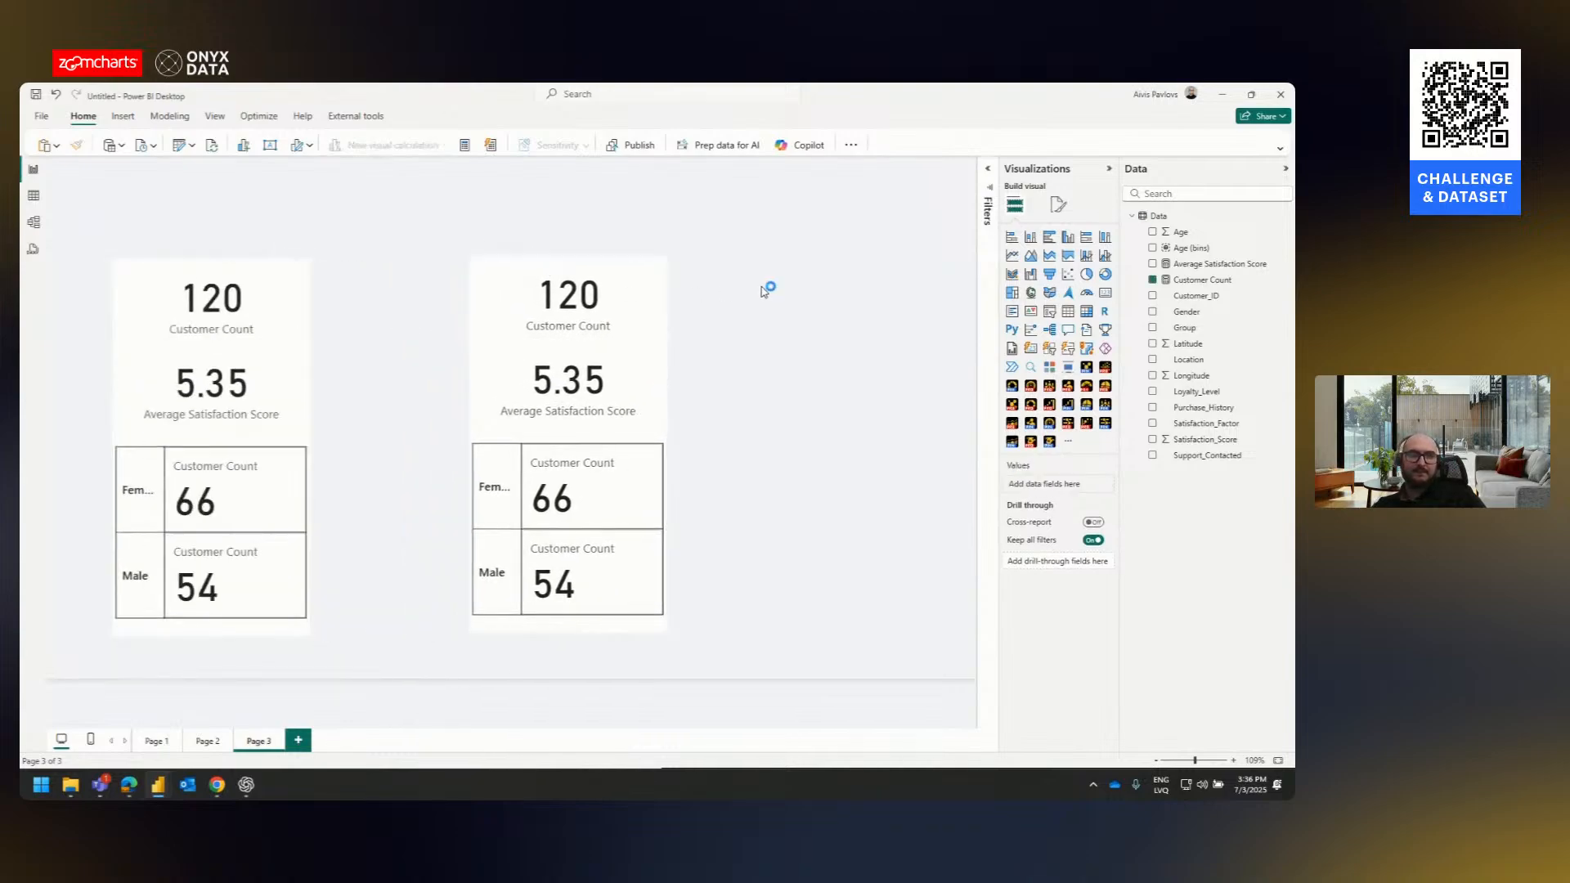
- Add a Purchase_History filter set to No to the copied Customer Count card
click(621, 305)
ctrl+click(646, 374)
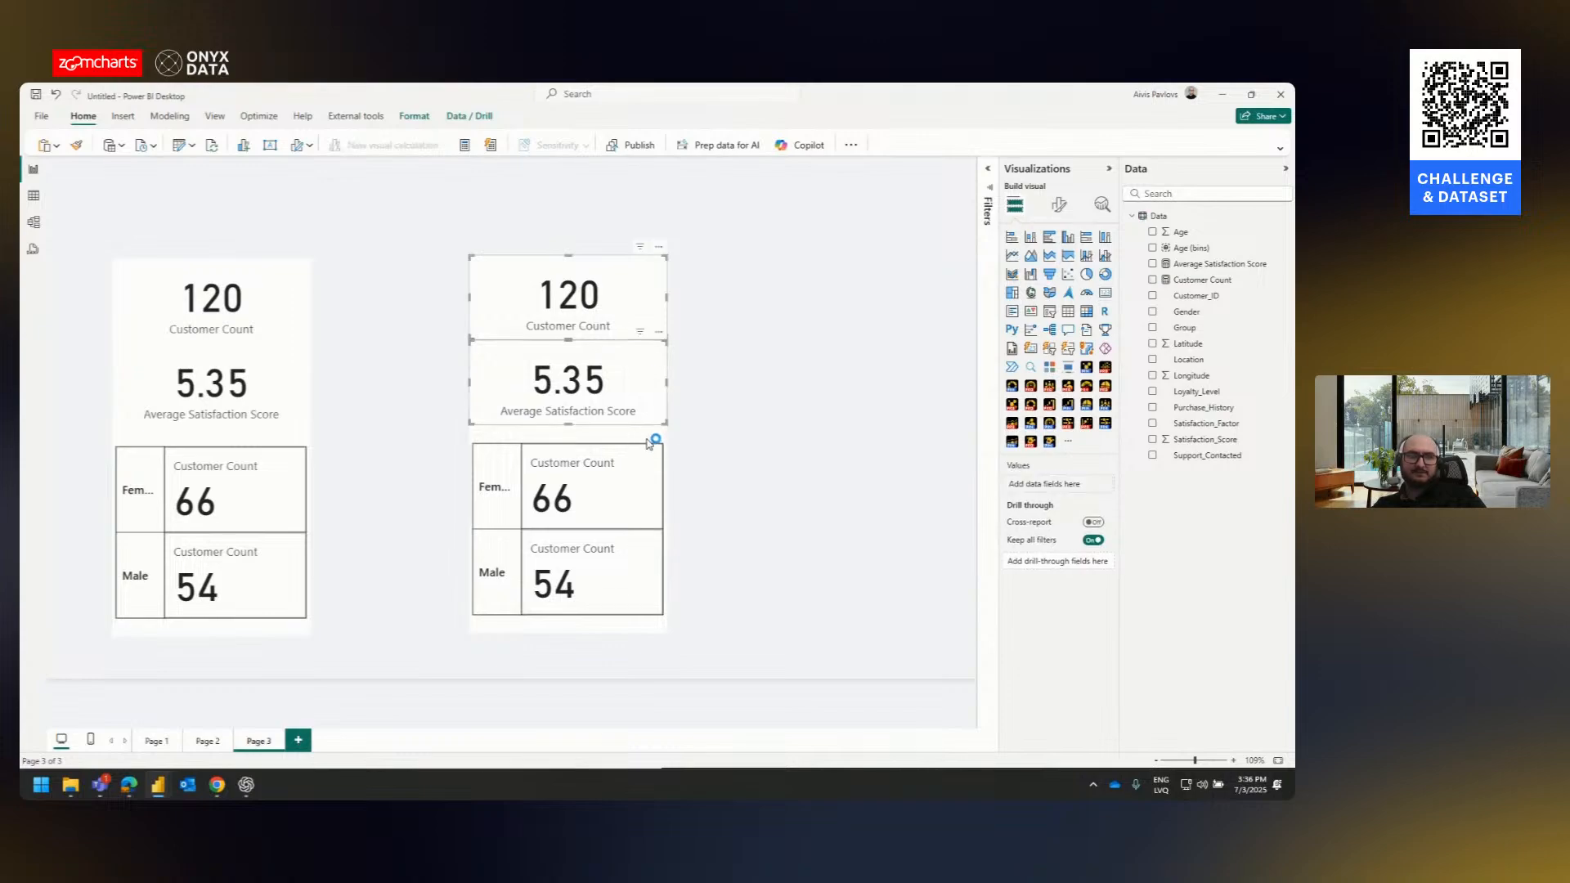
ctrl+click(636, 475)
click(983, 211)
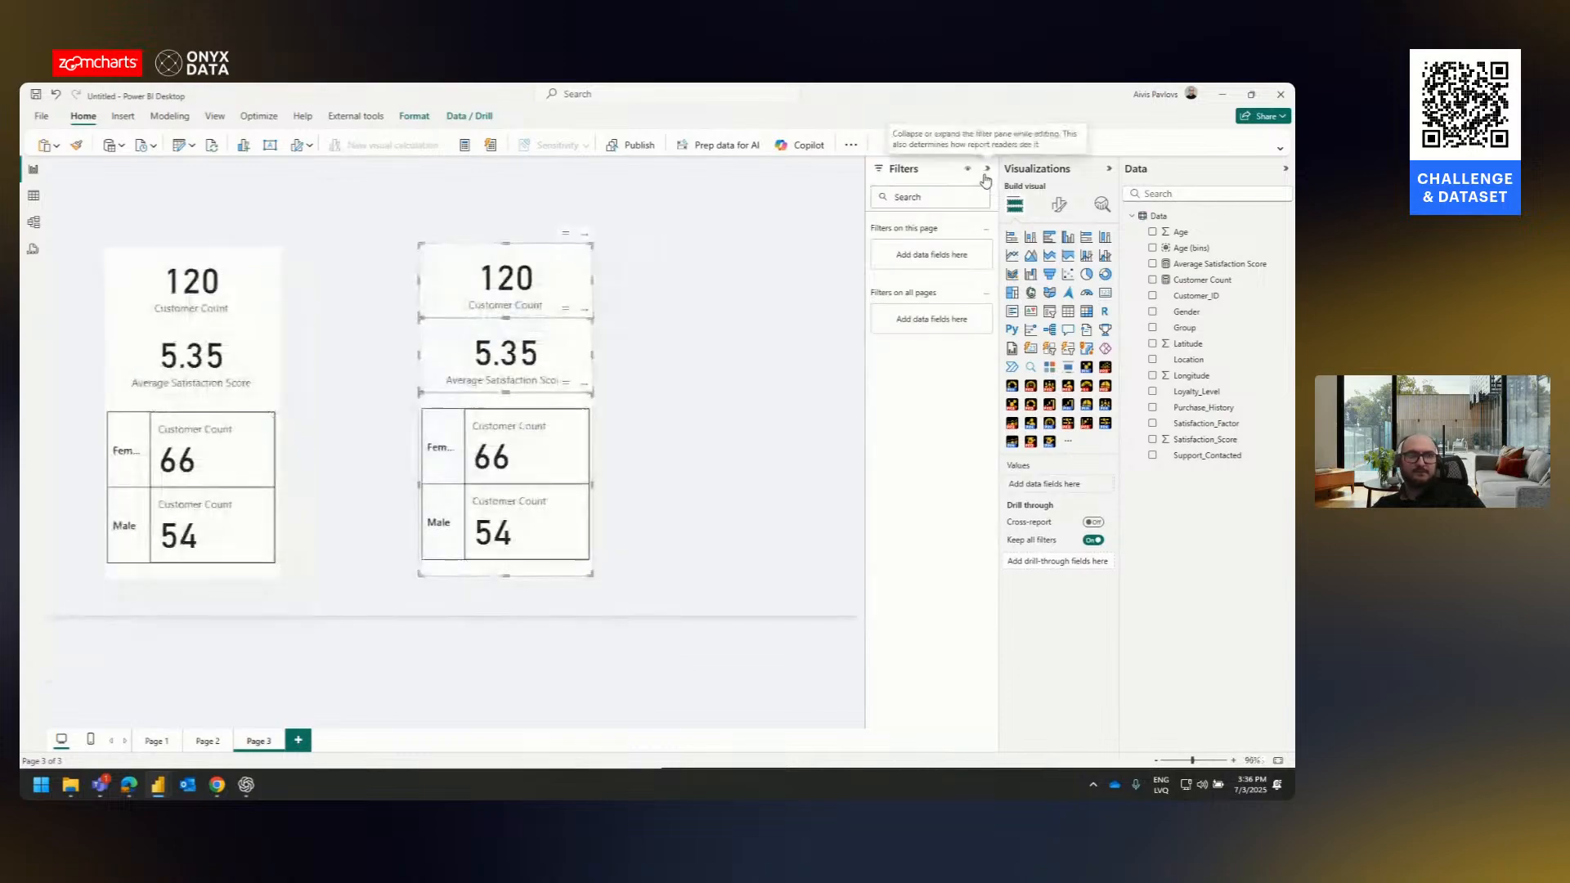
click(579, 301)
ctrl+click(573, 349)
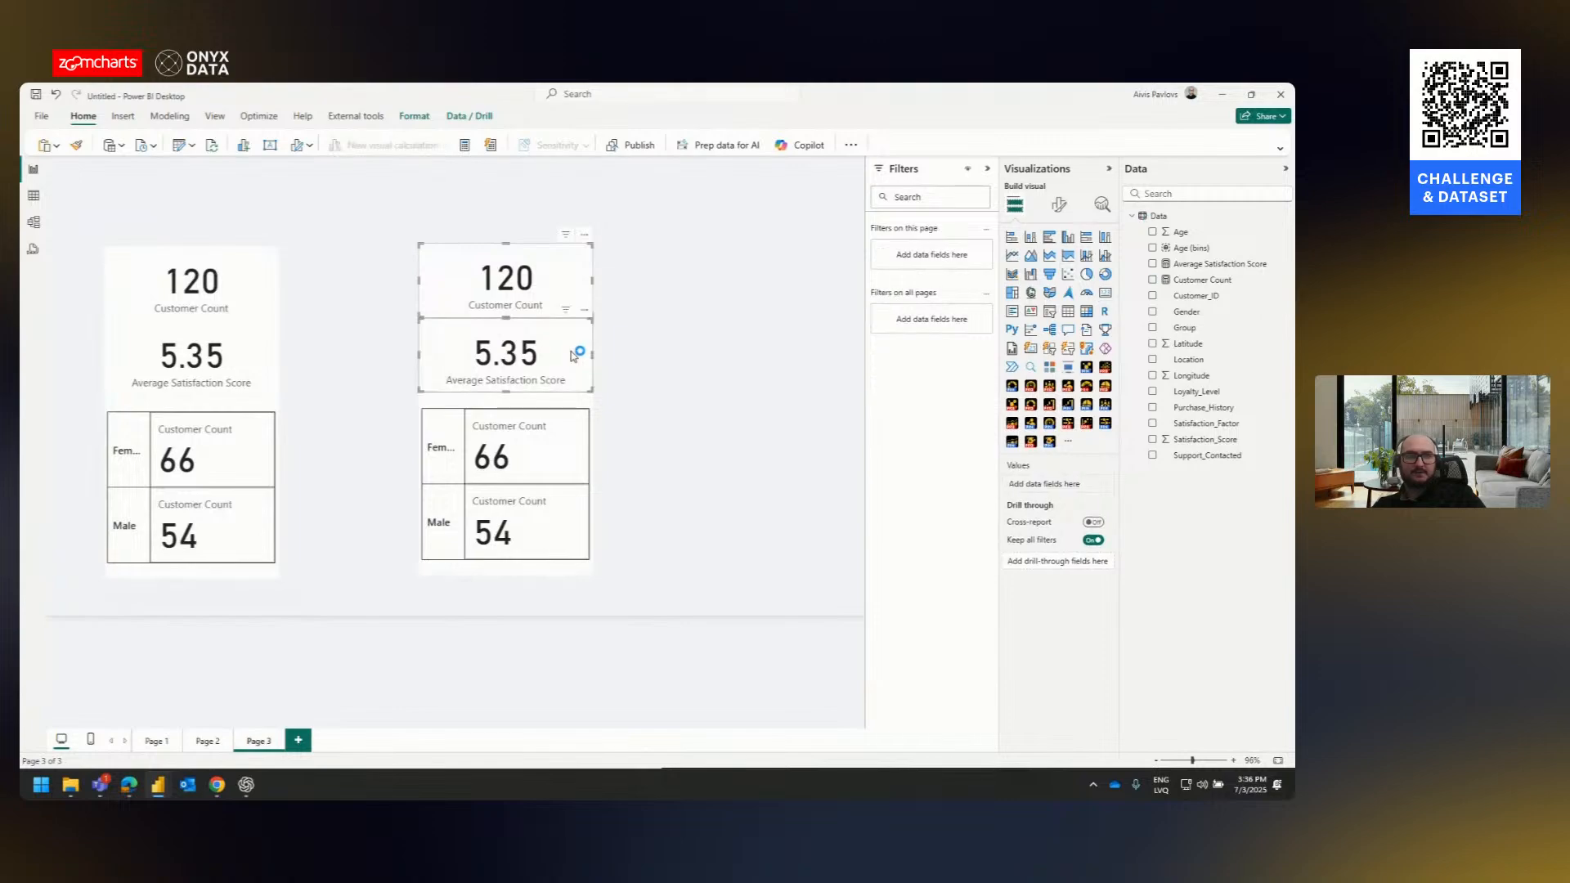
click(557, 292)
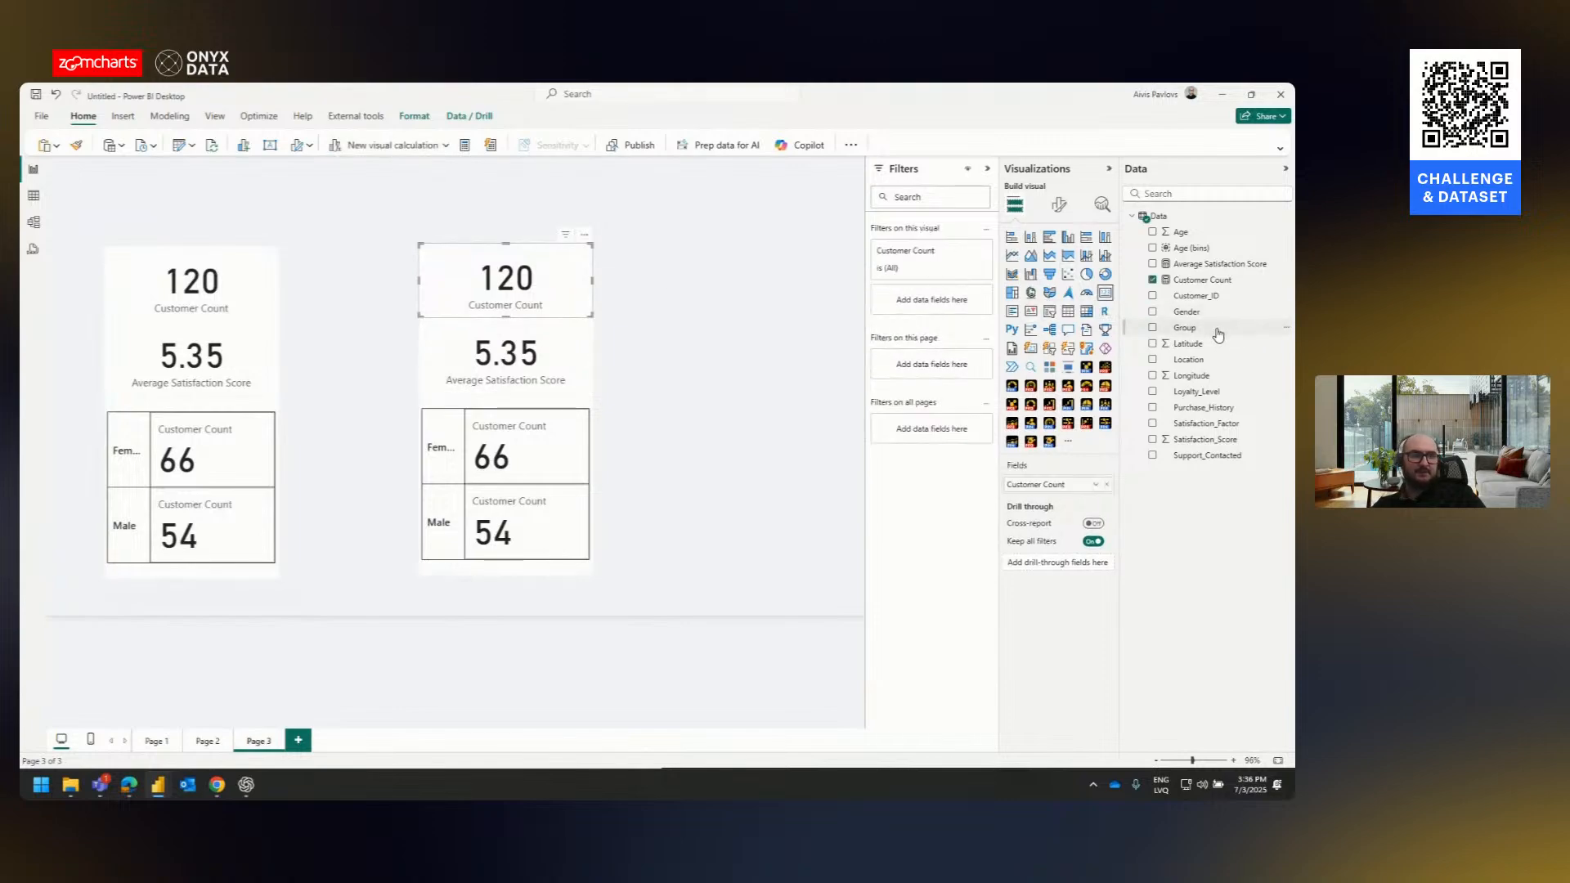
drag(1203, 409, 928, 307)
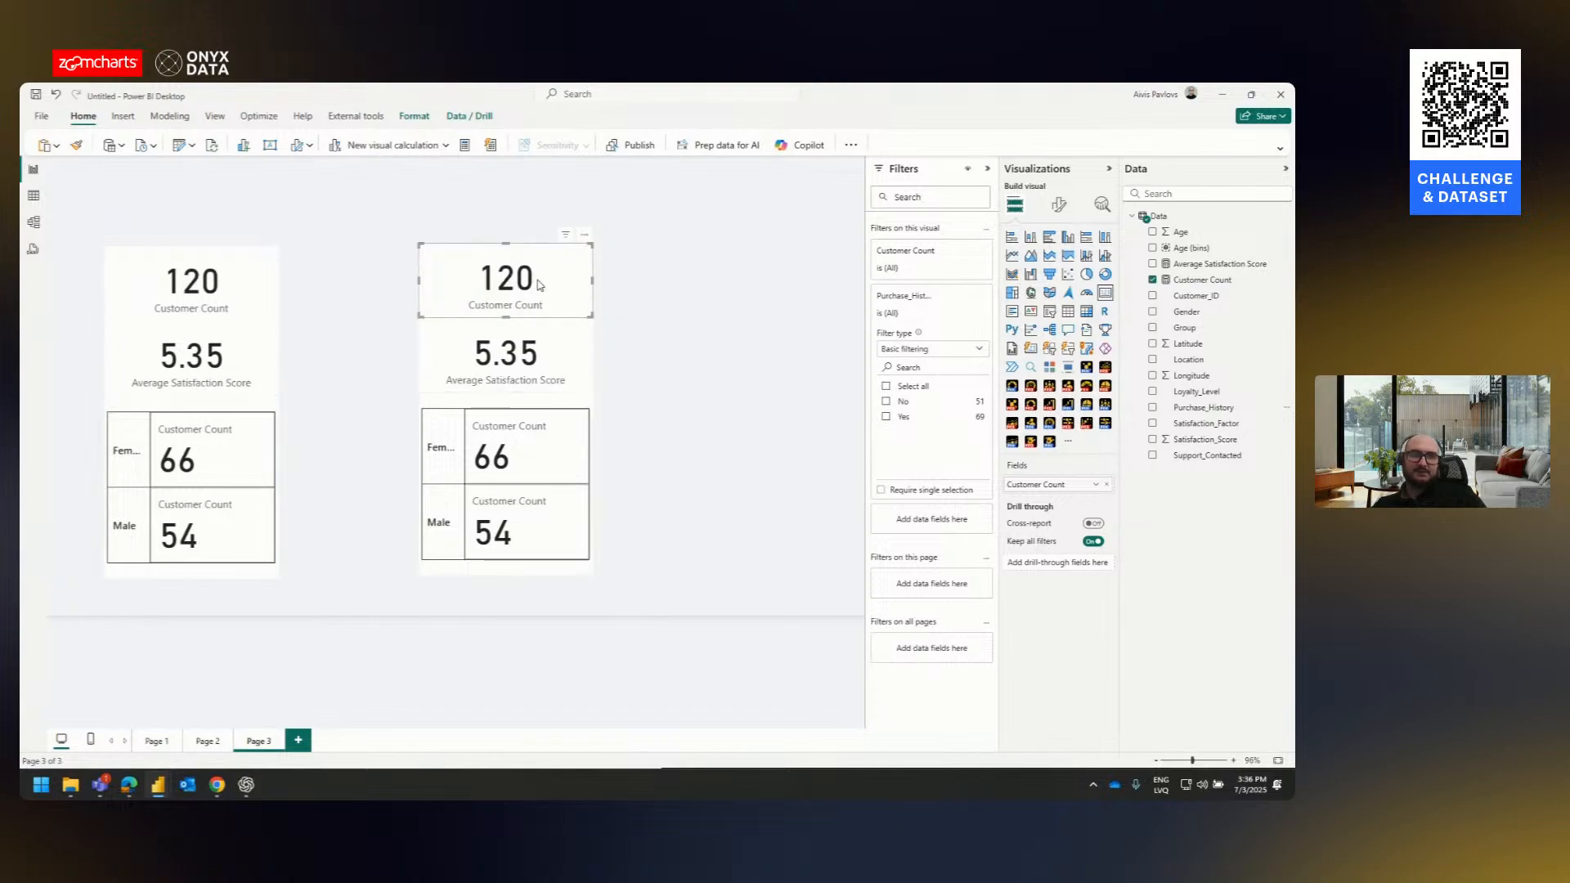
click(890, 403)
- Add a Purchase_History filter set to No to the copied Average Satisfaction Score card and the copied Gender-split card
click(555, 357)
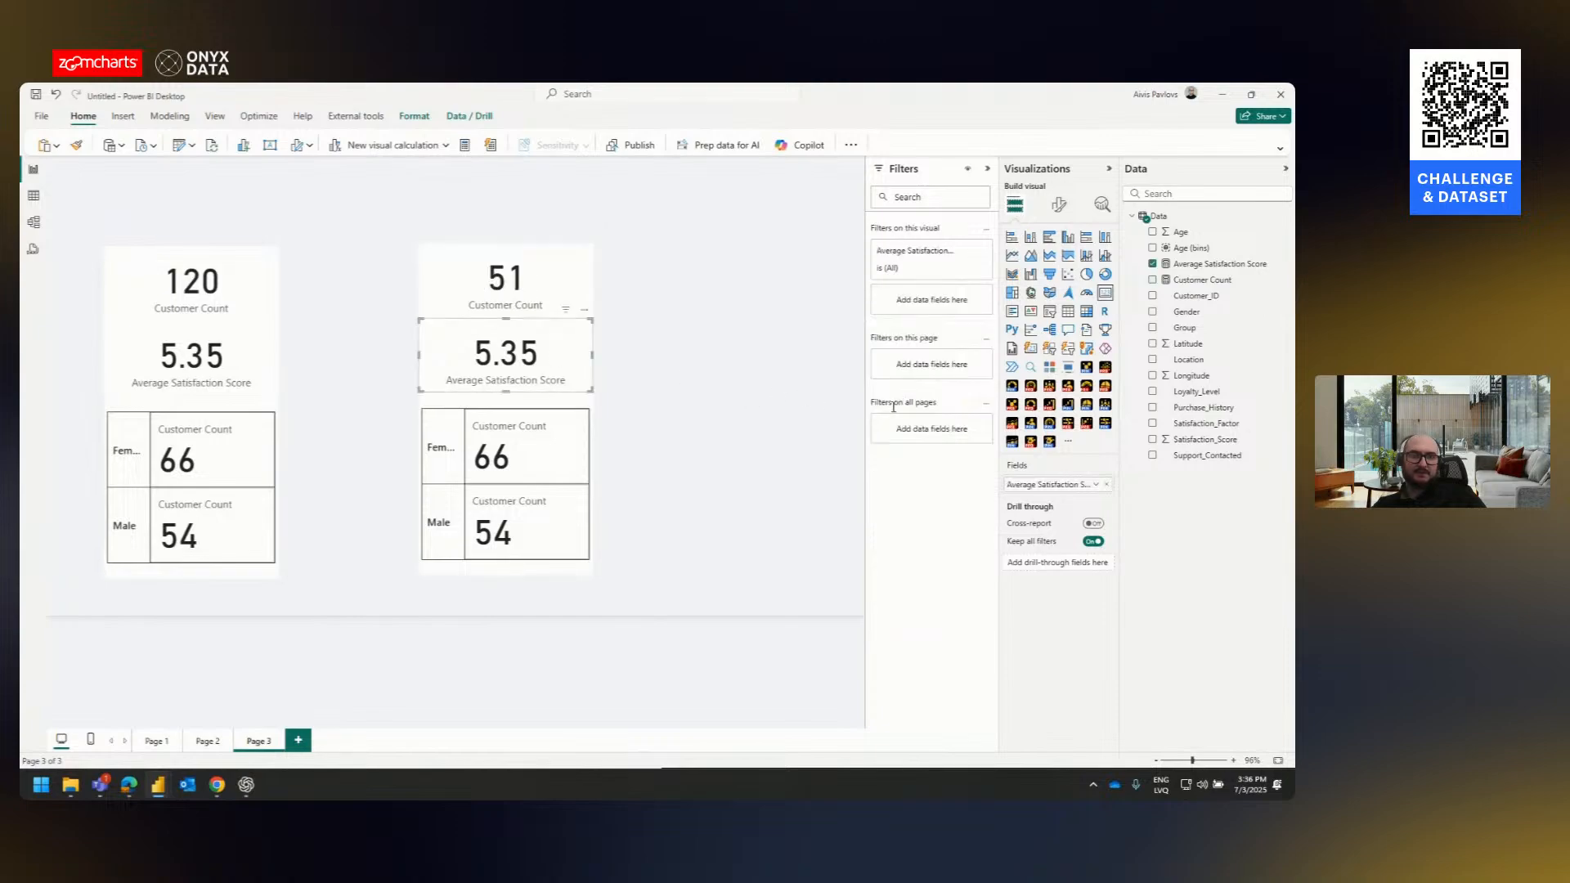
drag(1204, 407, 931, 299)
click(904, 403)
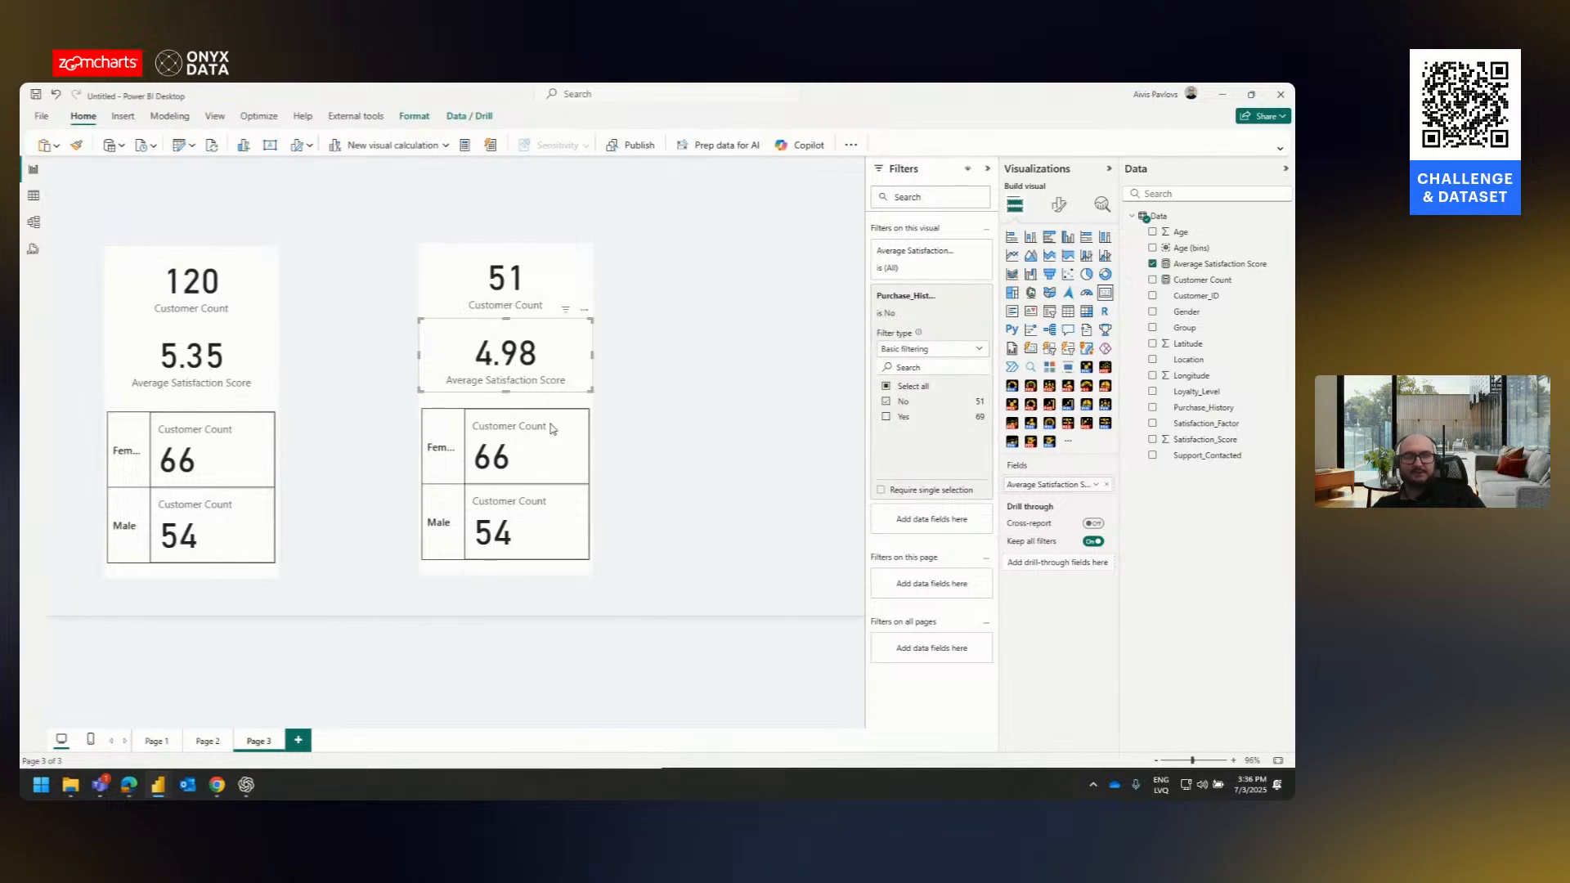
click(525, 427)
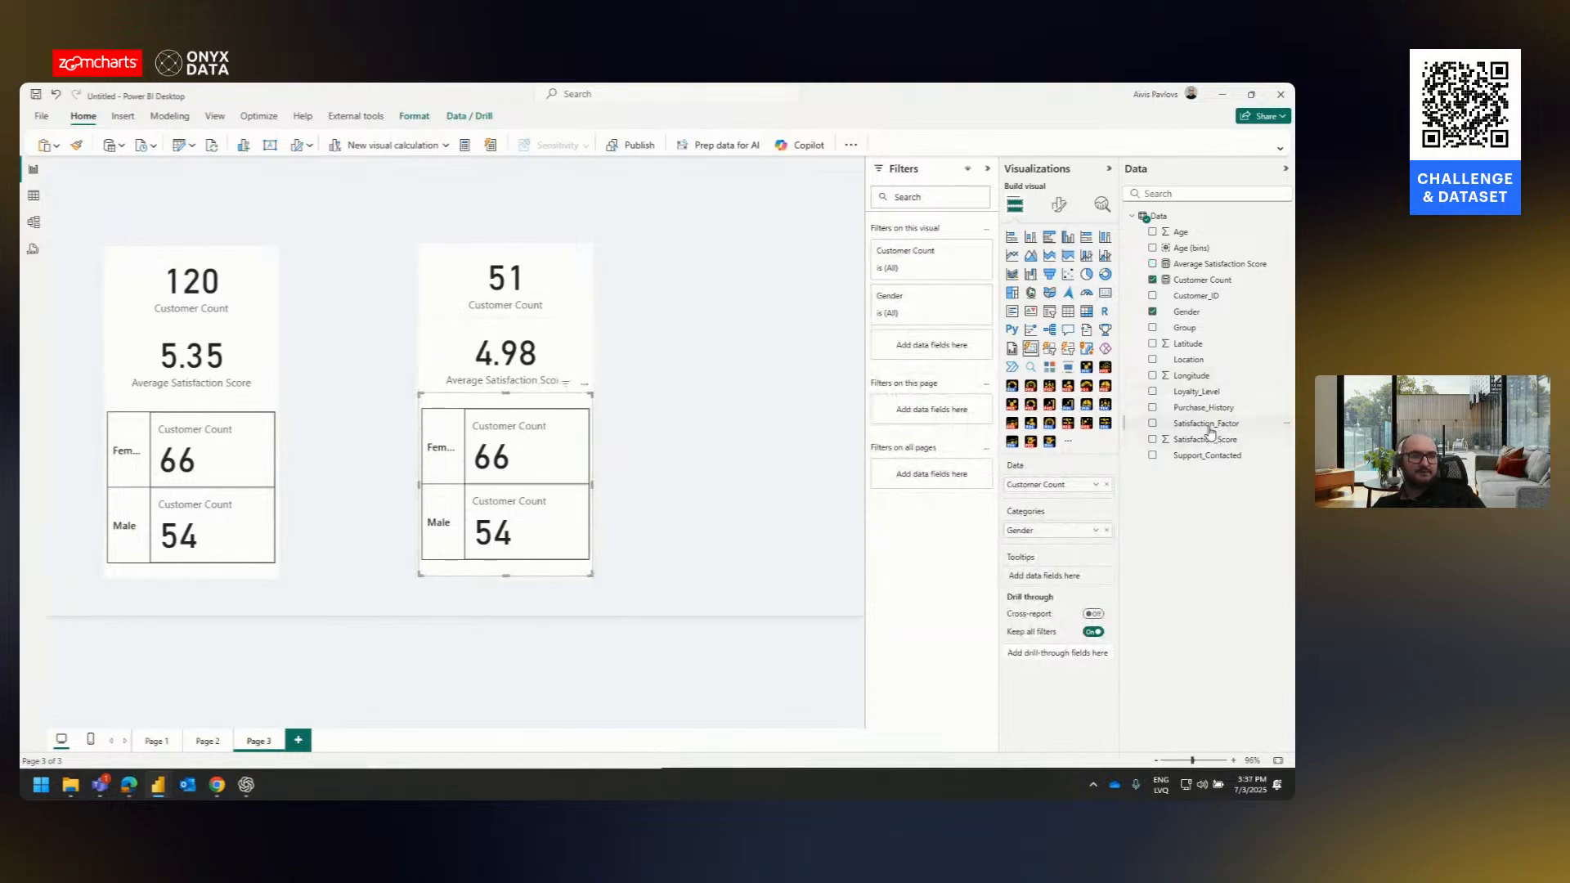
drag(1206, 408, 939, 357)
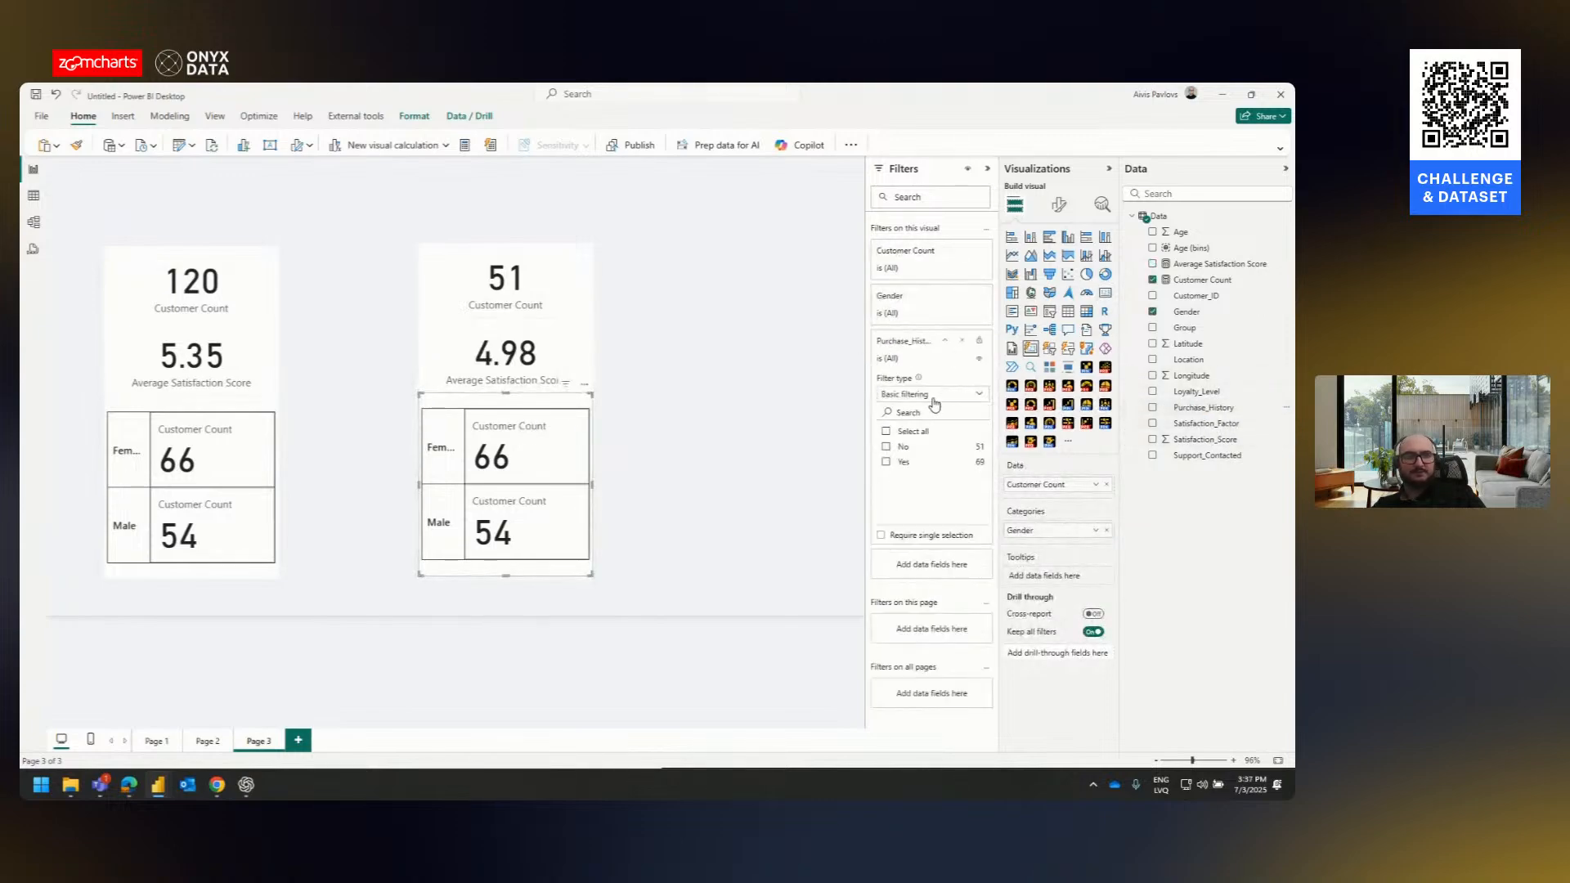
click(902, 447)
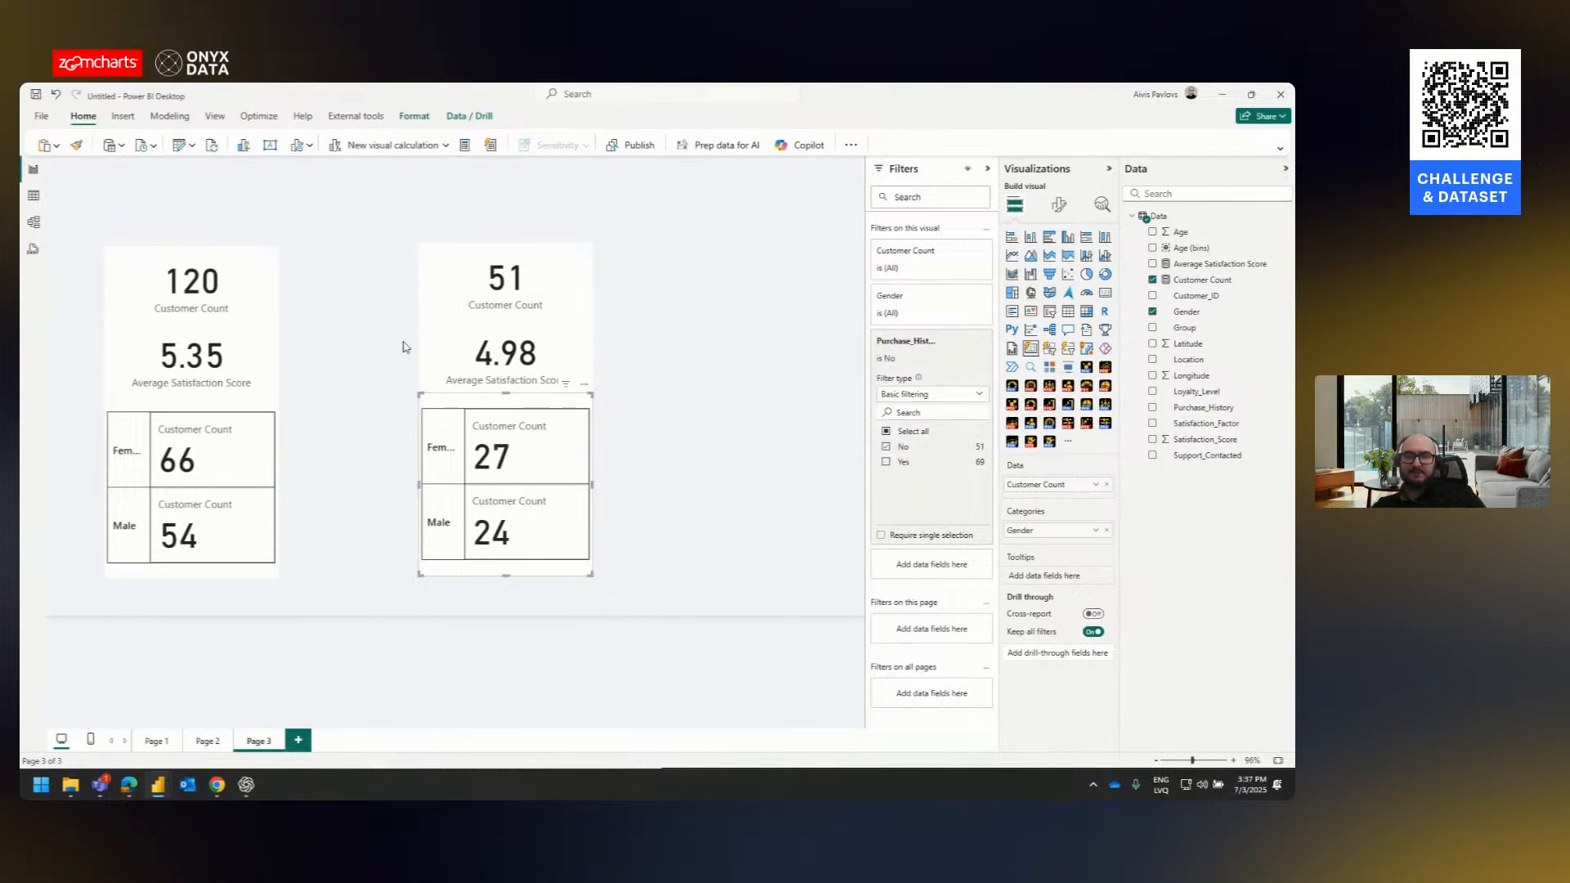
- Delete the three unfiltered original cards and place a duplicate of the filtered card column in their area
drag(98, 210, 329, 626)
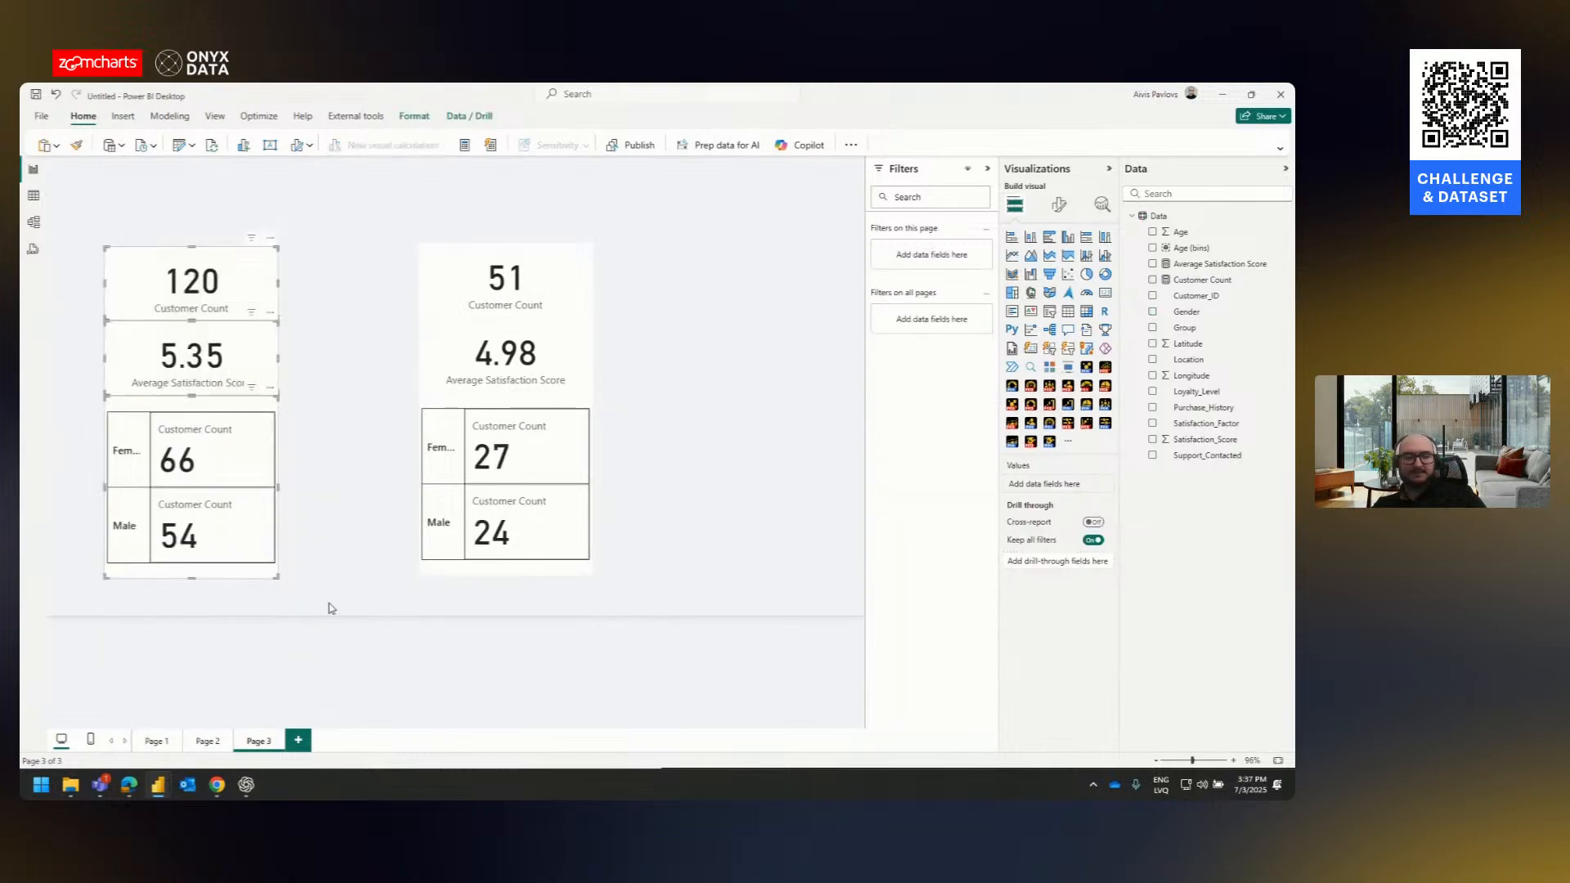
key(Delete)
drag(384, 205, 750, 610)
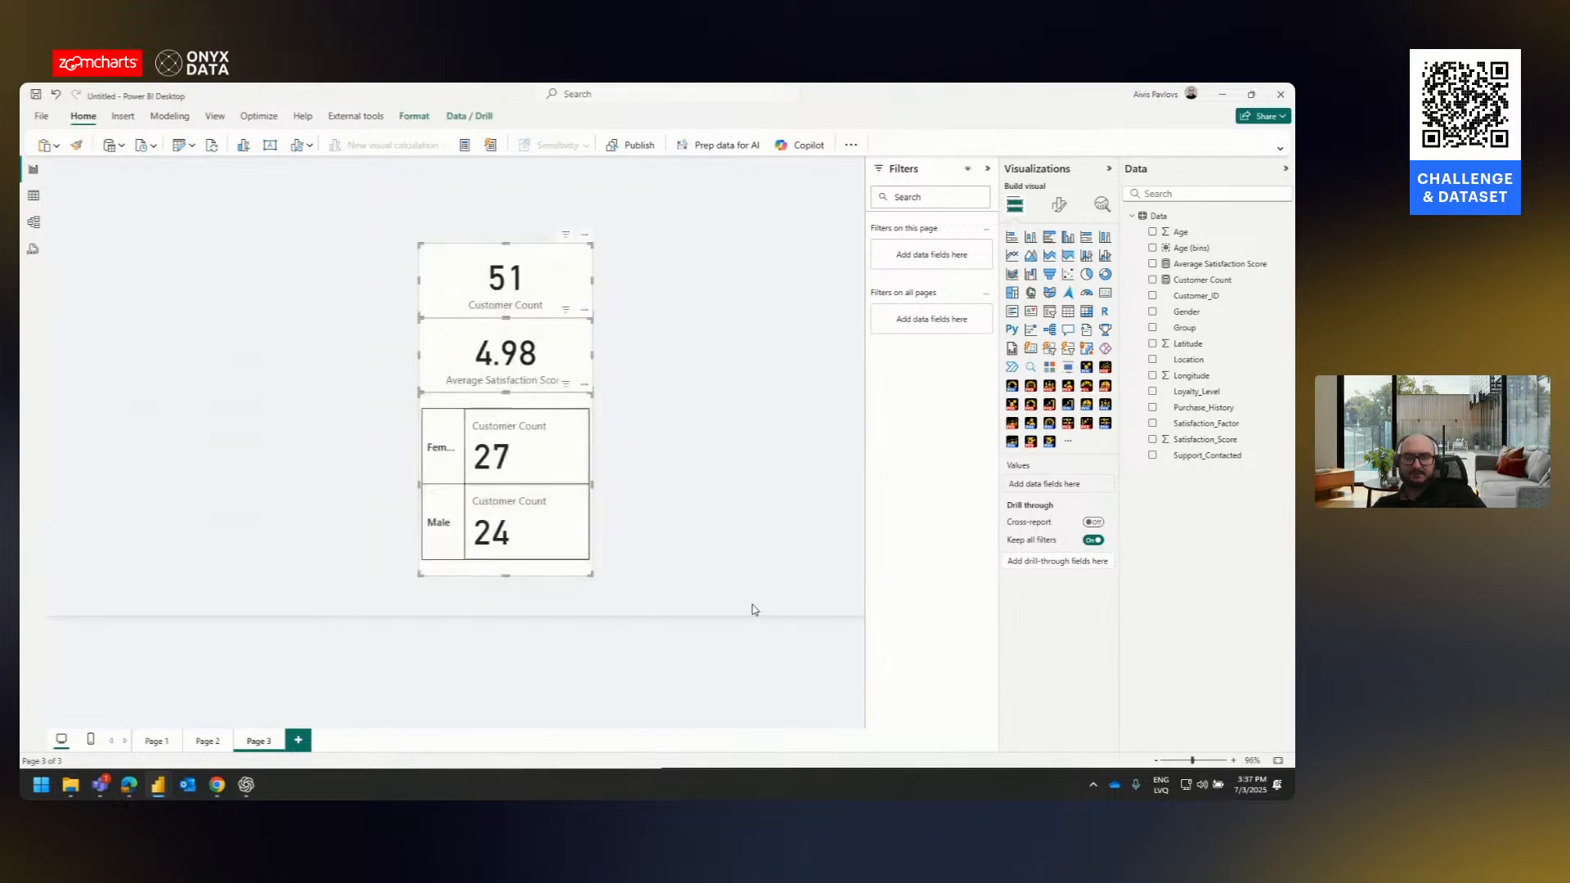
key(ctrl+c)
key(ctrl+v)
drag(480, 282, 256, 265)
- Set the duplicated Customer Count card's Purchase_History filter to Yes only
click(260, 273)
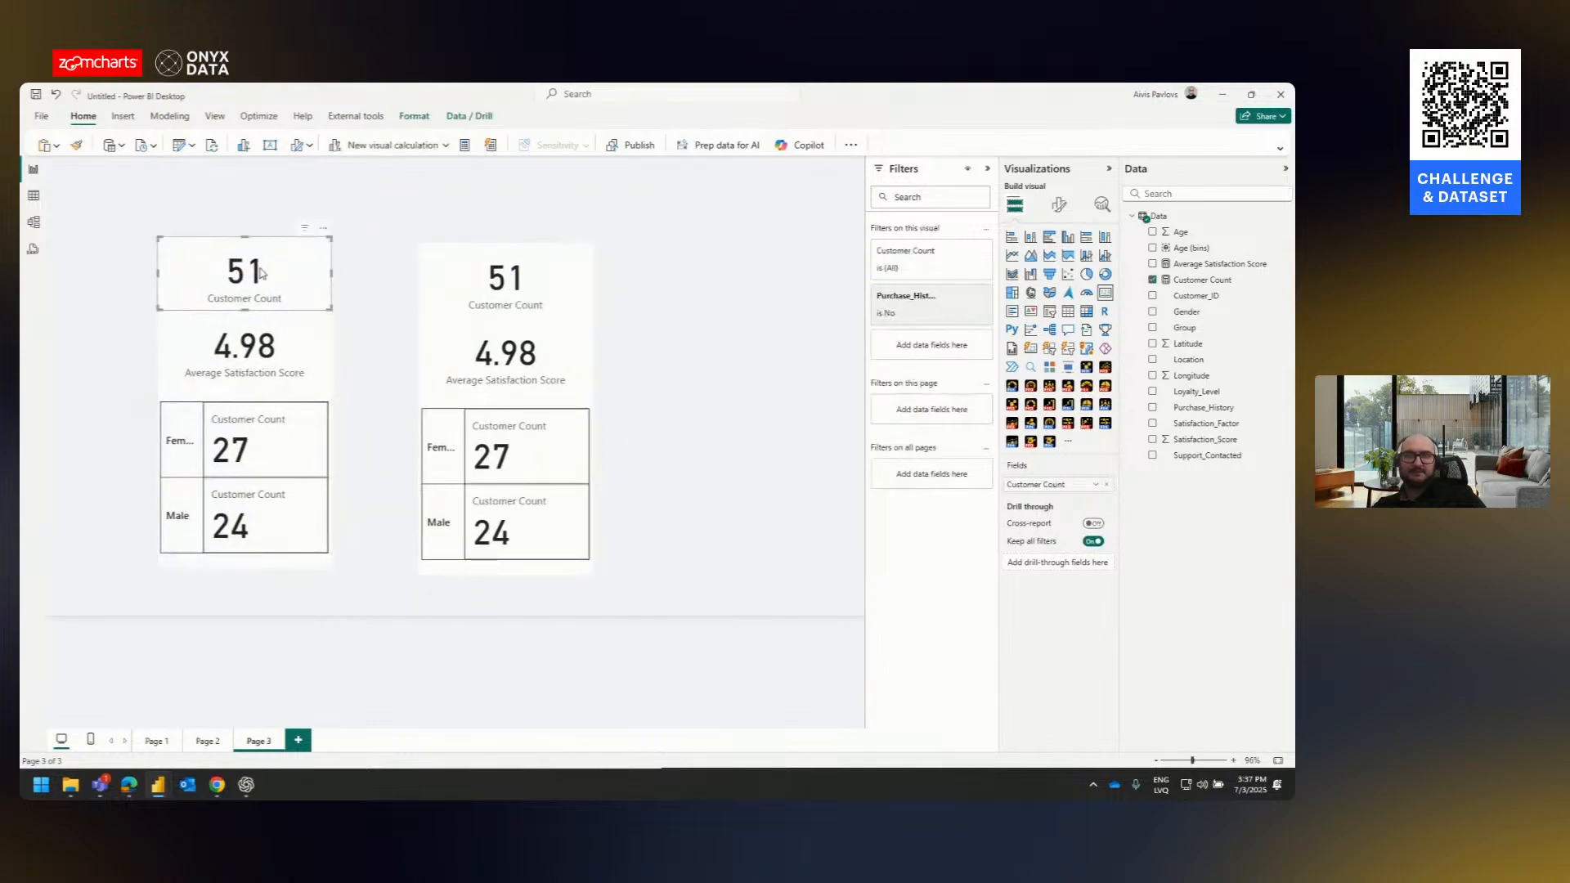
click(914, 304)
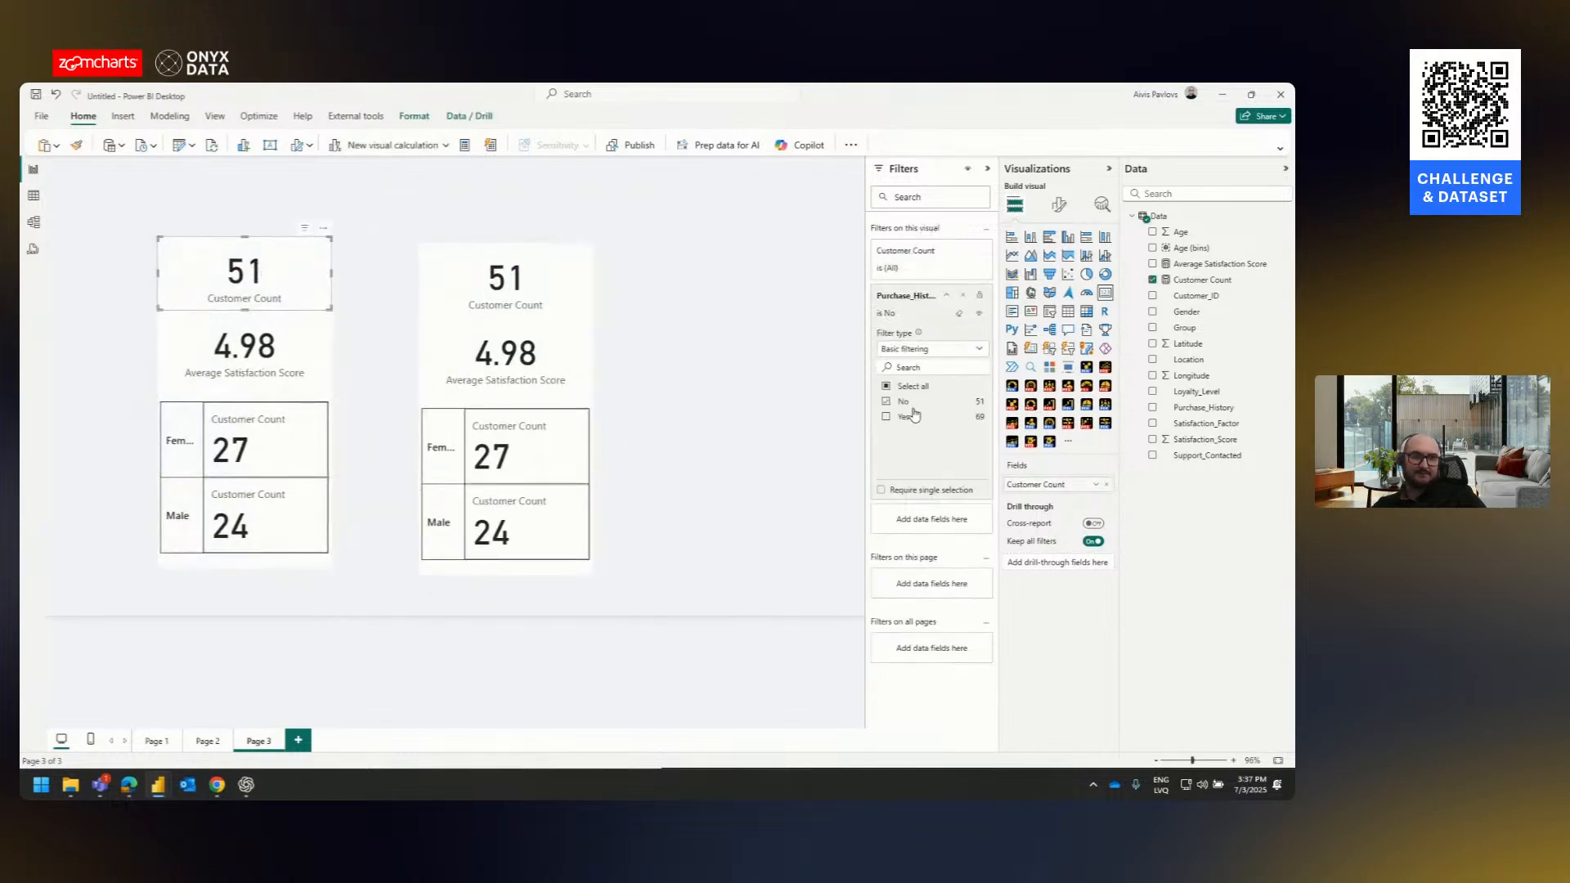
click(908, 416)
click(907, 416)
- Set the duplicated Average Satisfaction Score card's Purchase_History filter to Yes only
click(278, 352)
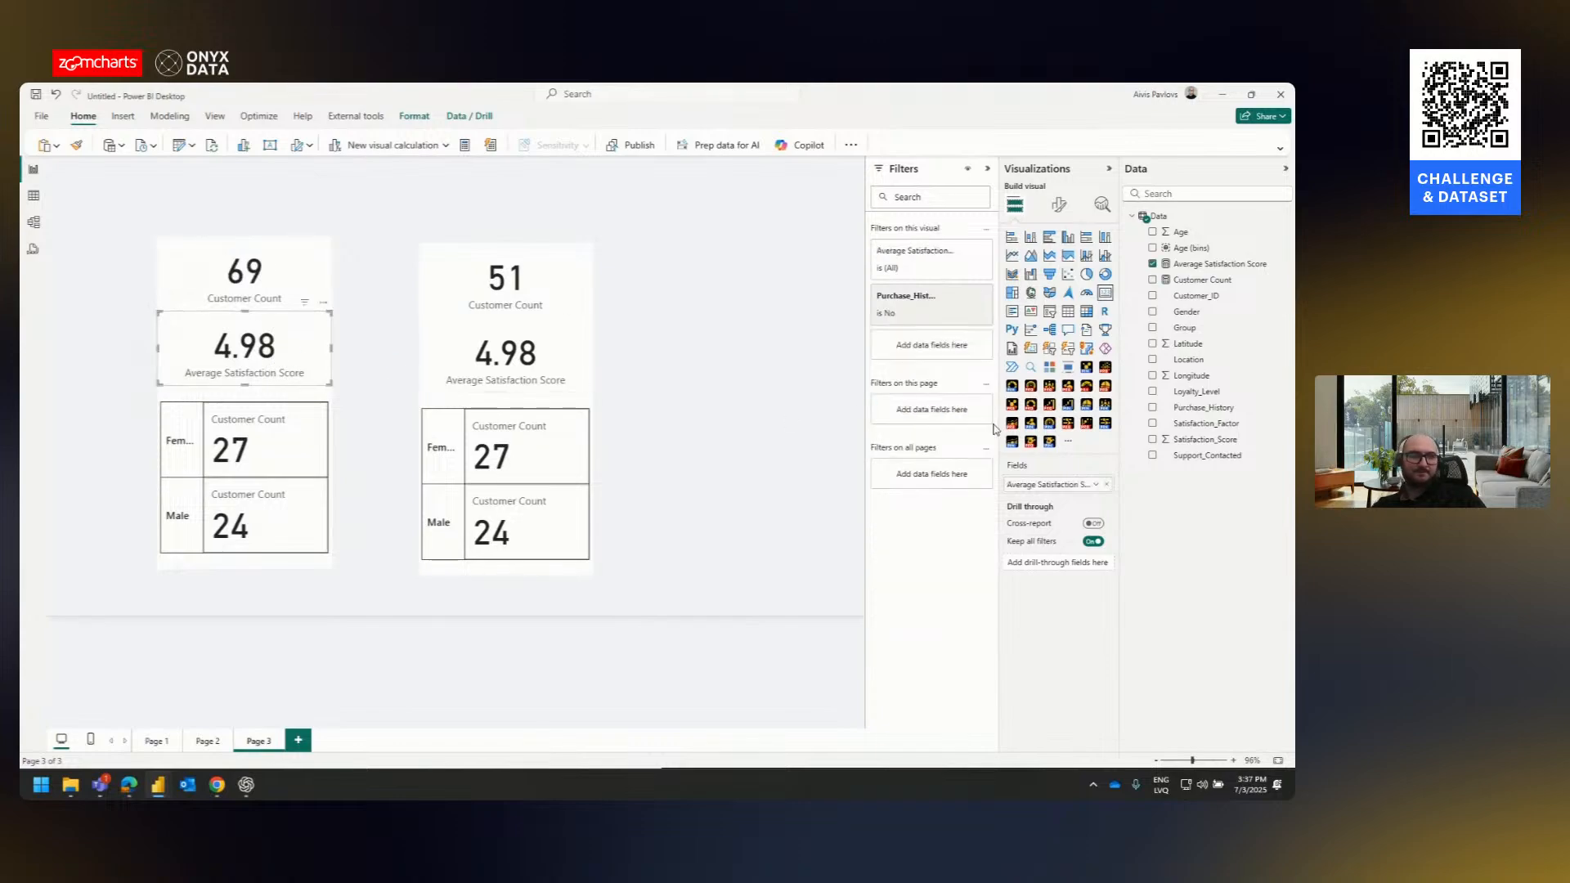
click(902, 318)
click(903, 416)
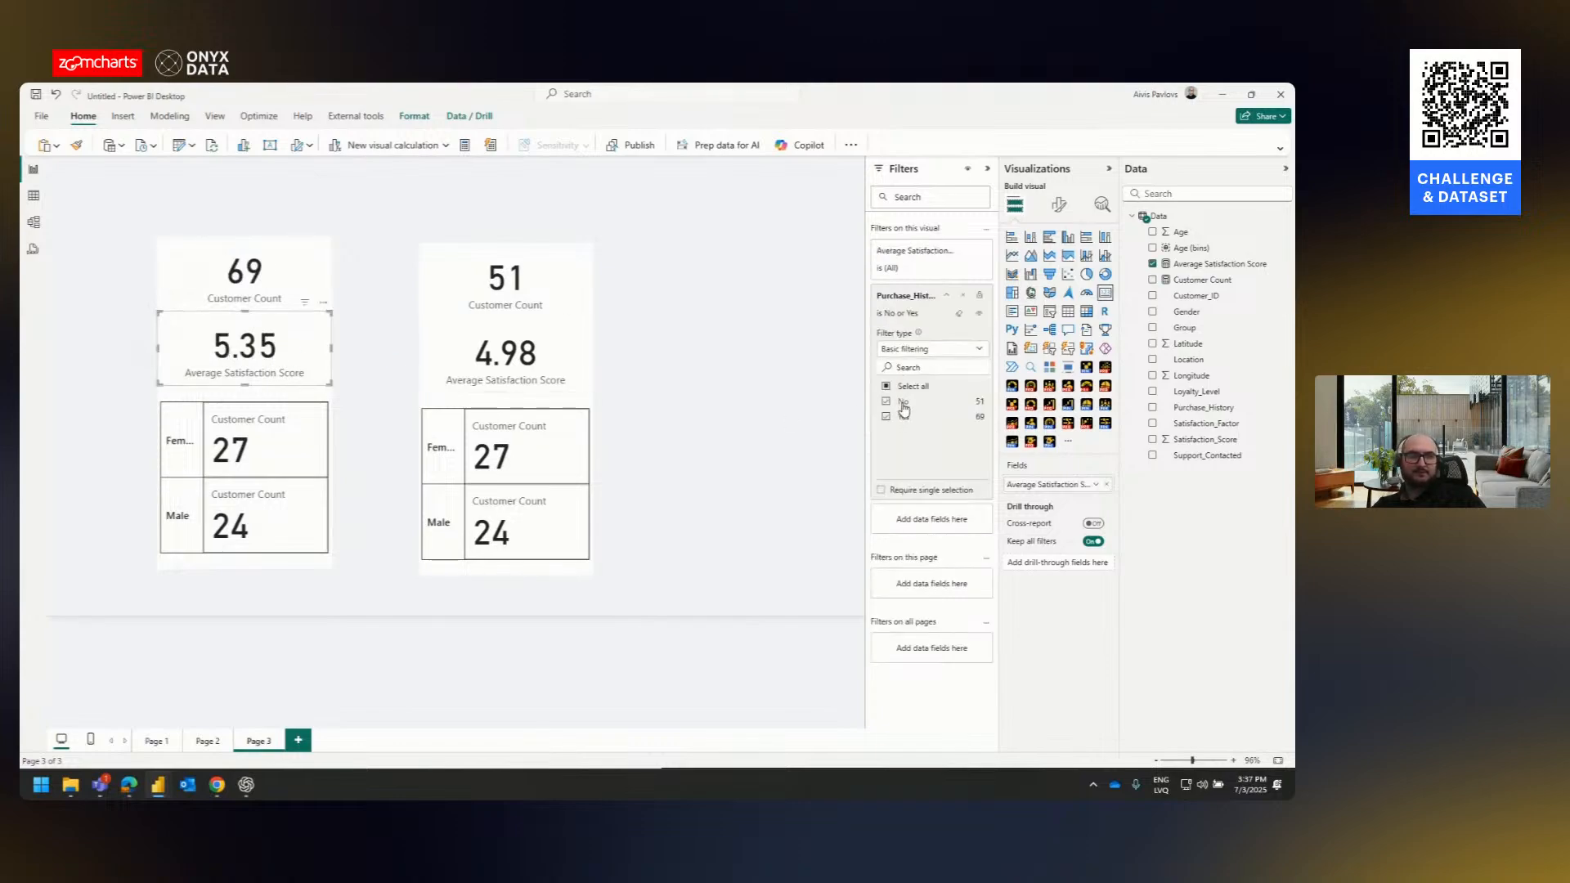
click(904, 401)
- Set the duplicated Gender-split card's Purchase_History filter to Yes only and deselect all visuals
click(292, 456)
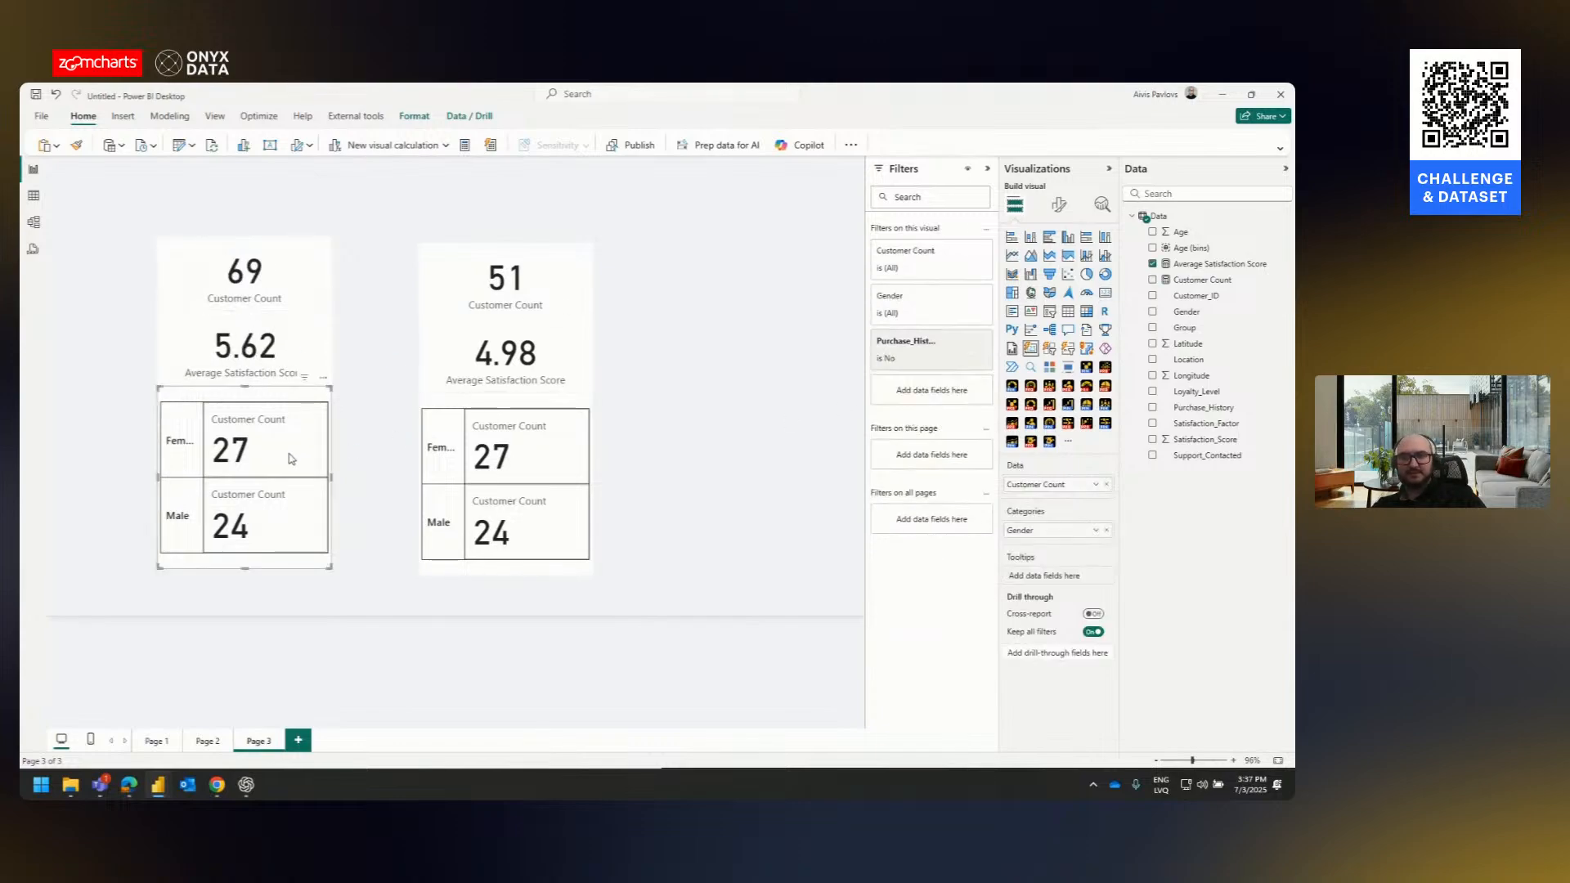
click(897, 363)
click(886, 462)
click(885, 446)
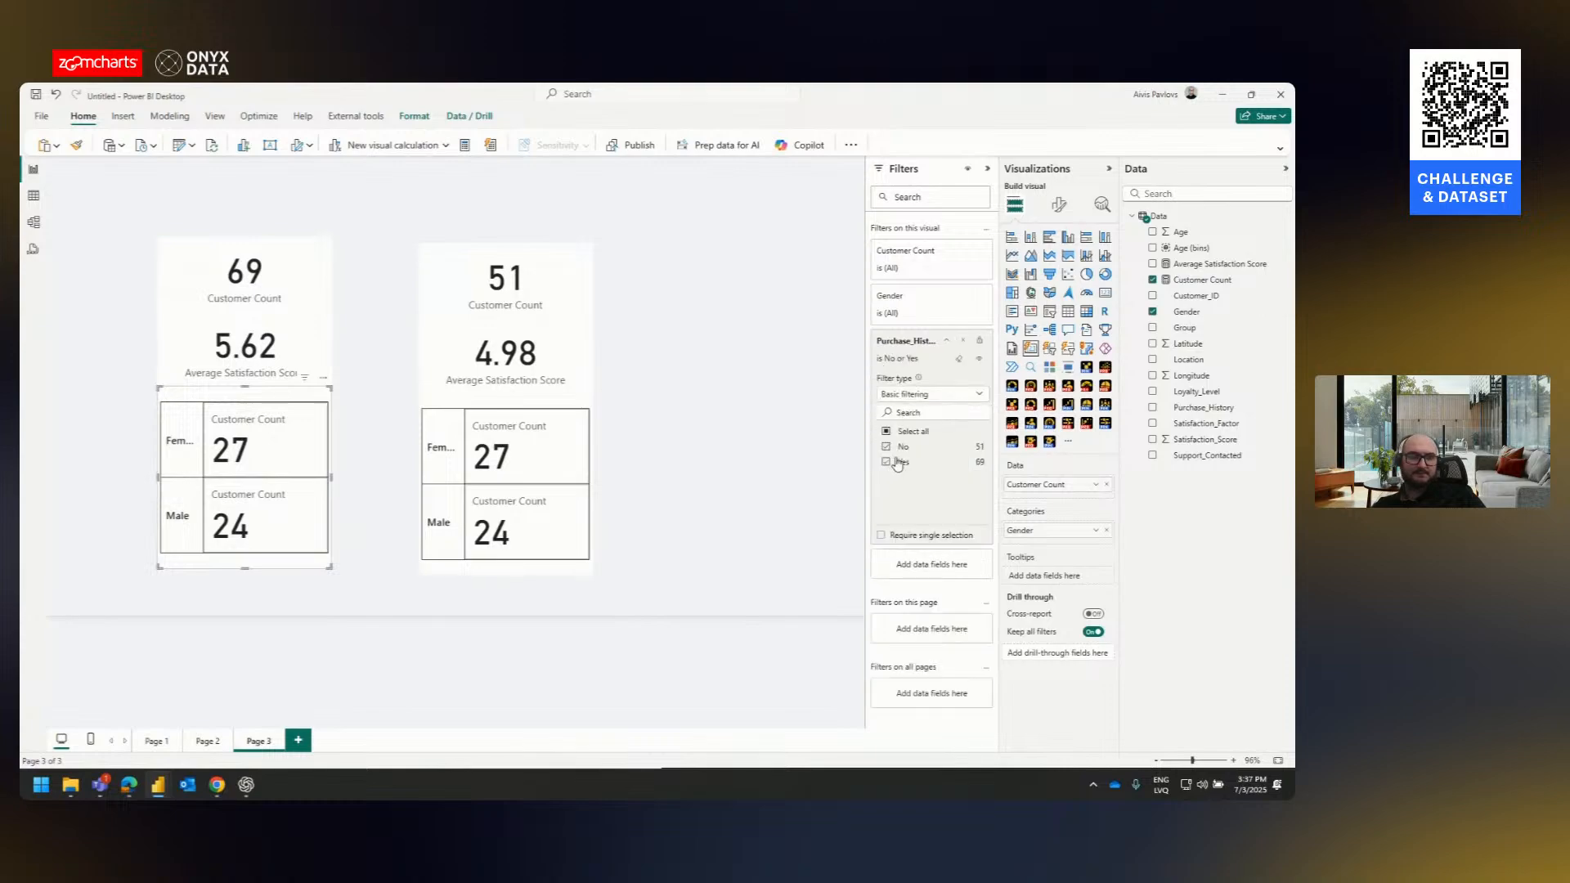
click(364, 413)
click(321, 288)
click(342, 203)
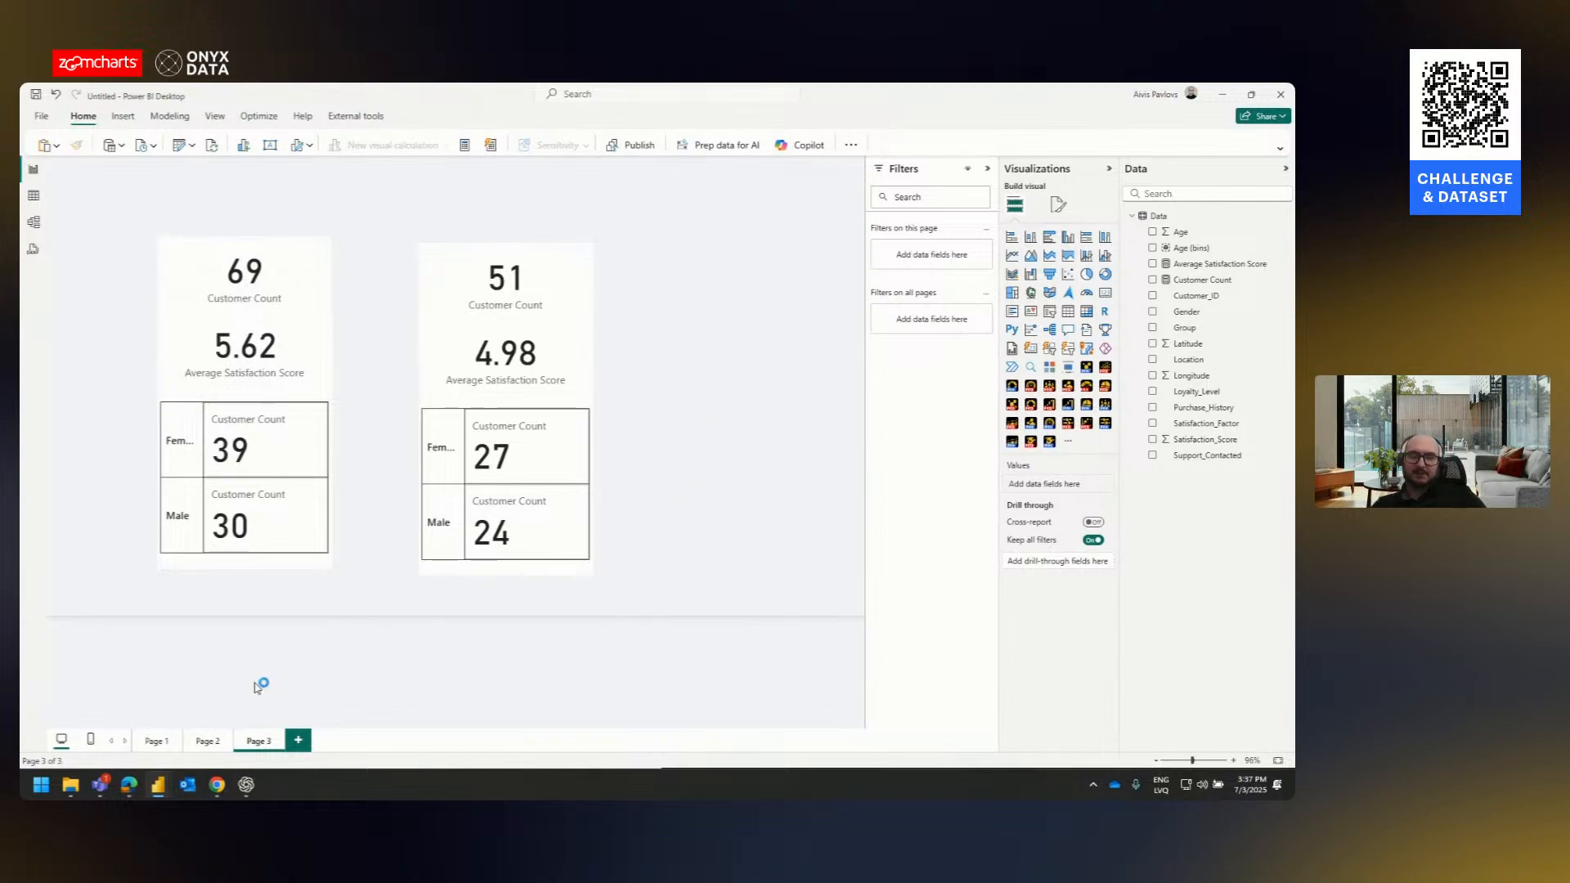
- View the dashboard on Page 1 and return to the card comparison on Page 3
click(156, 740)
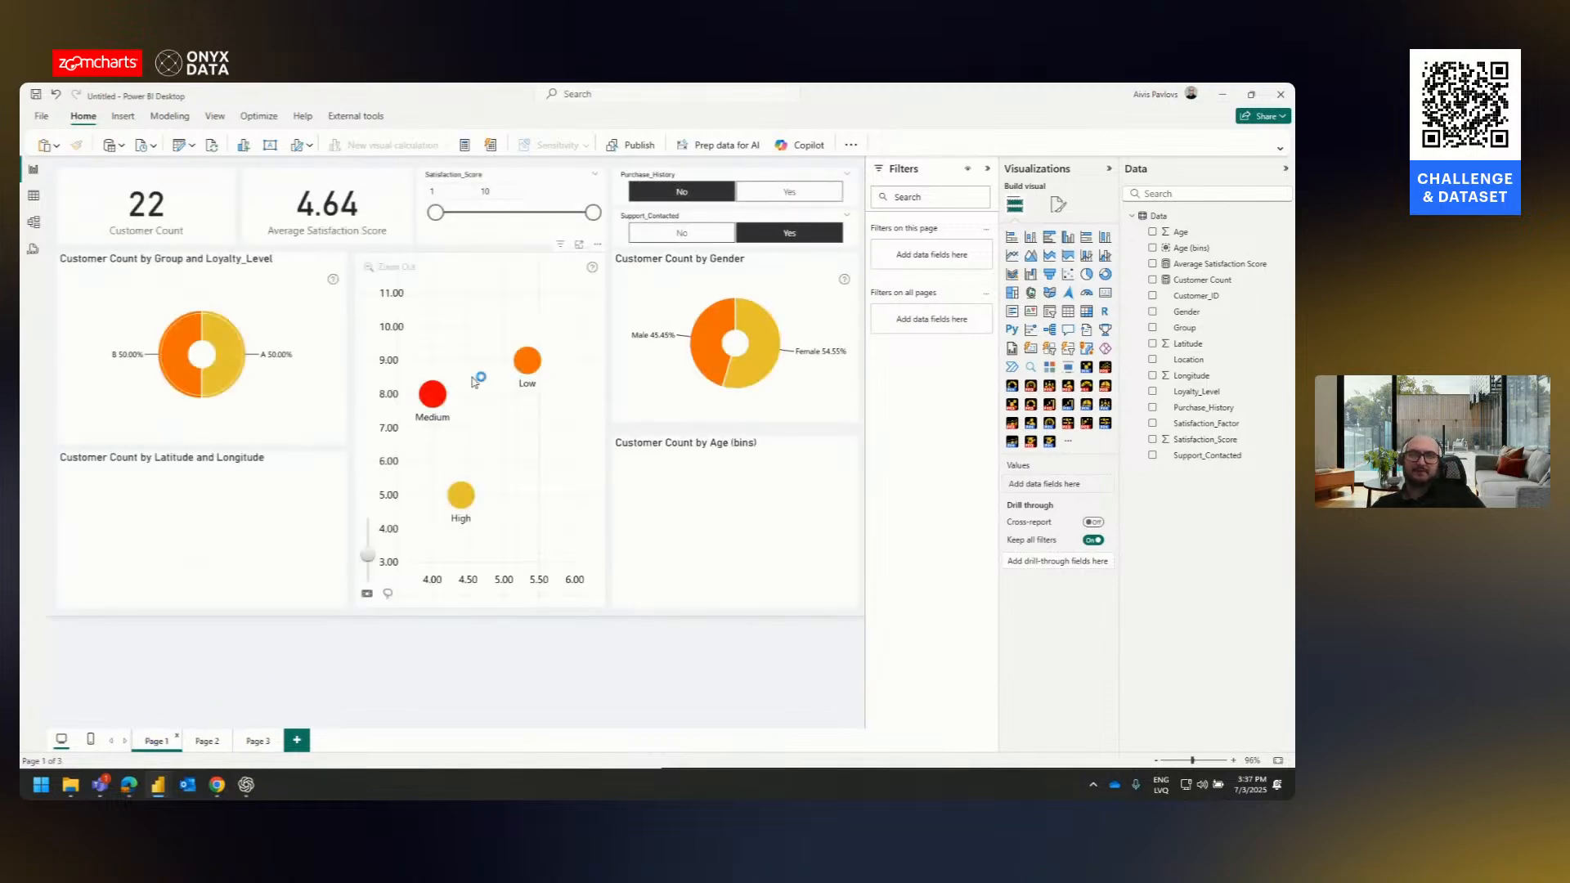
click(257, 741)
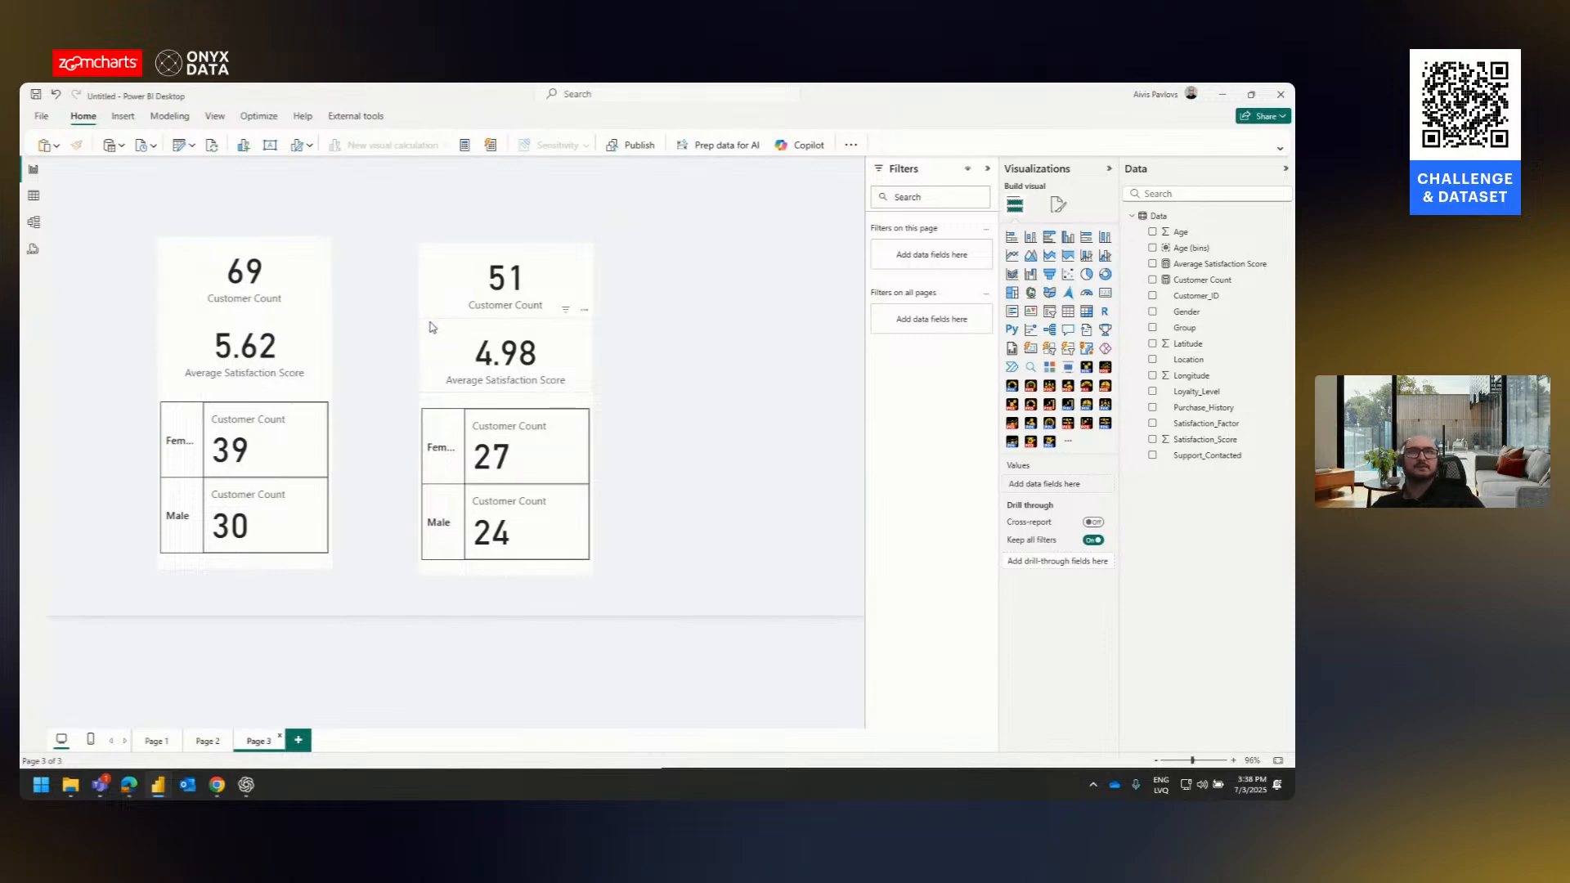
- Select the Customer Count card filtered to No and open the formula of the Customer Count measure
click(503, 282)
click(910, 308)
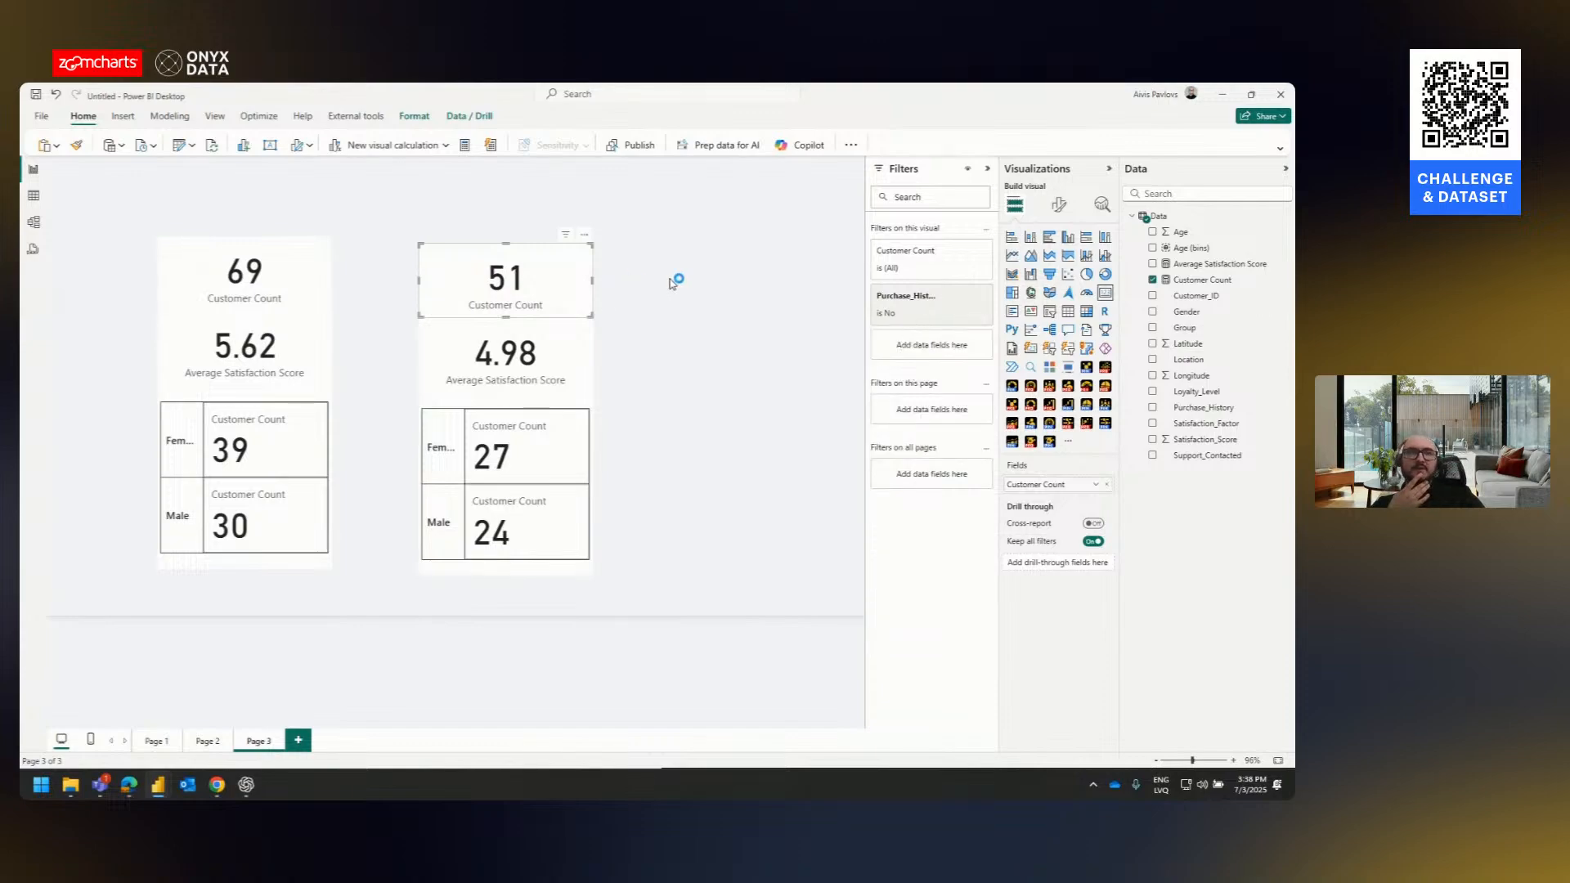
click(1221, 281)
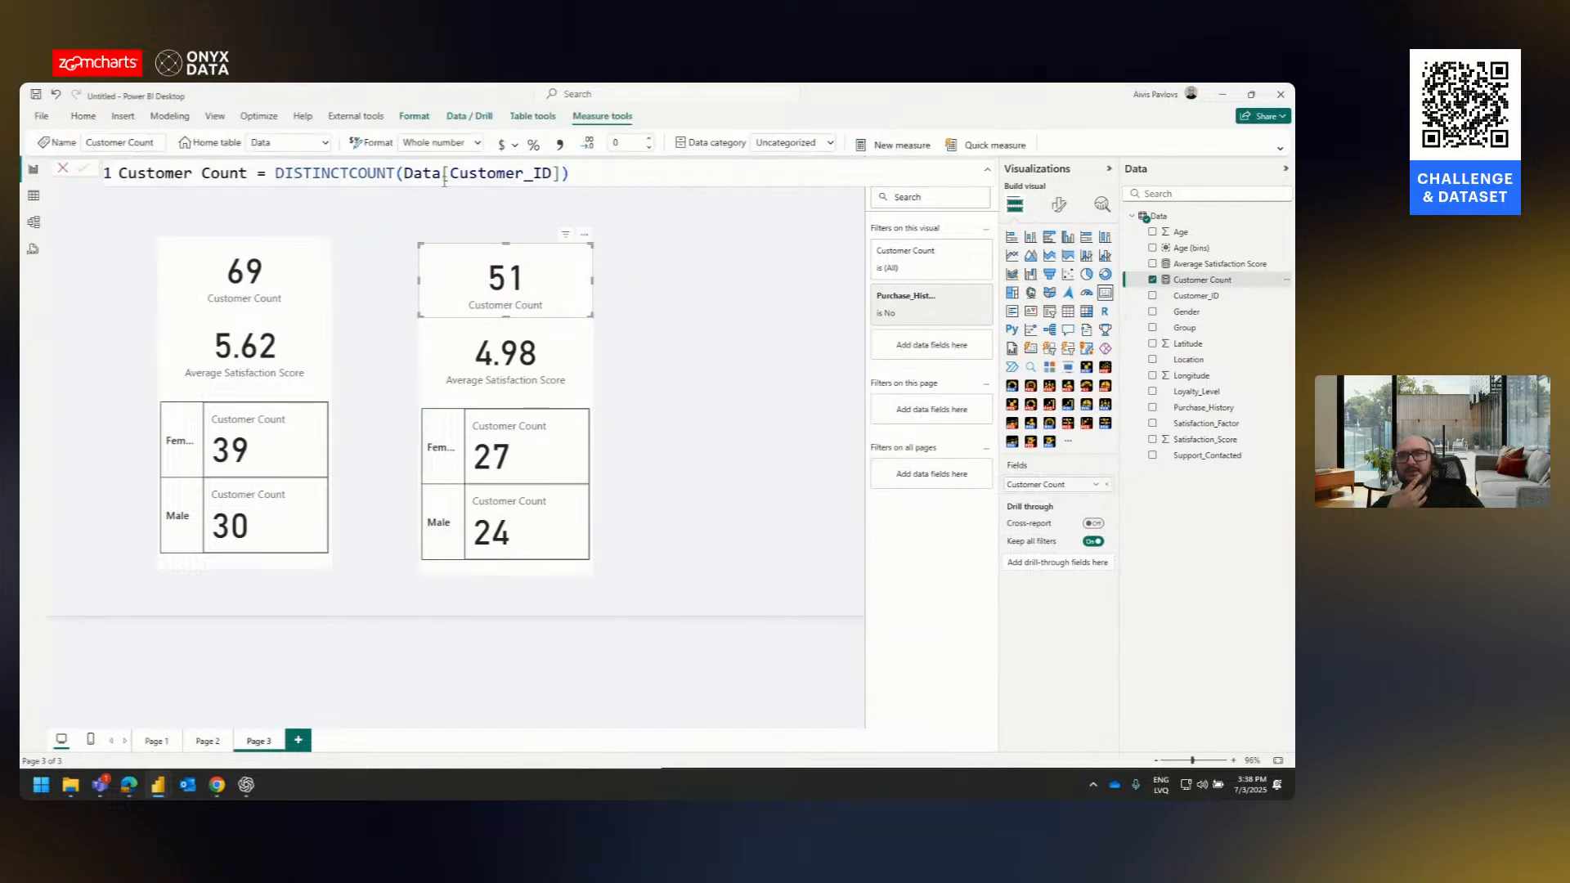
- Duplicate the Customer Count card filtered to No, place the copy beside it, and clear the copy's Purchase_History filter
double_click(276, 172)
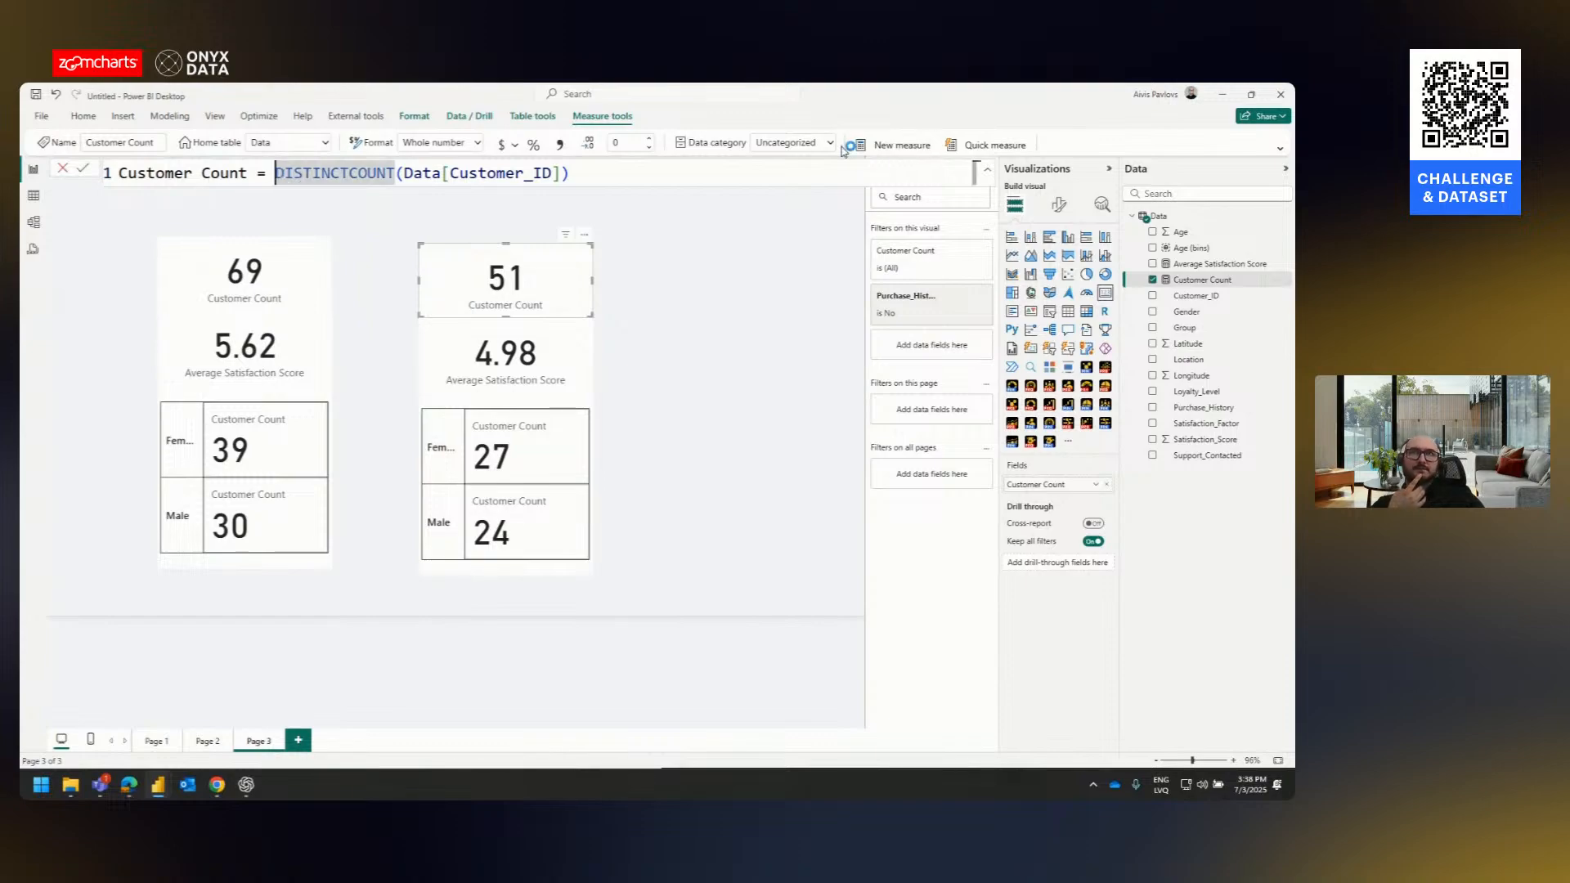
click(675, 263)
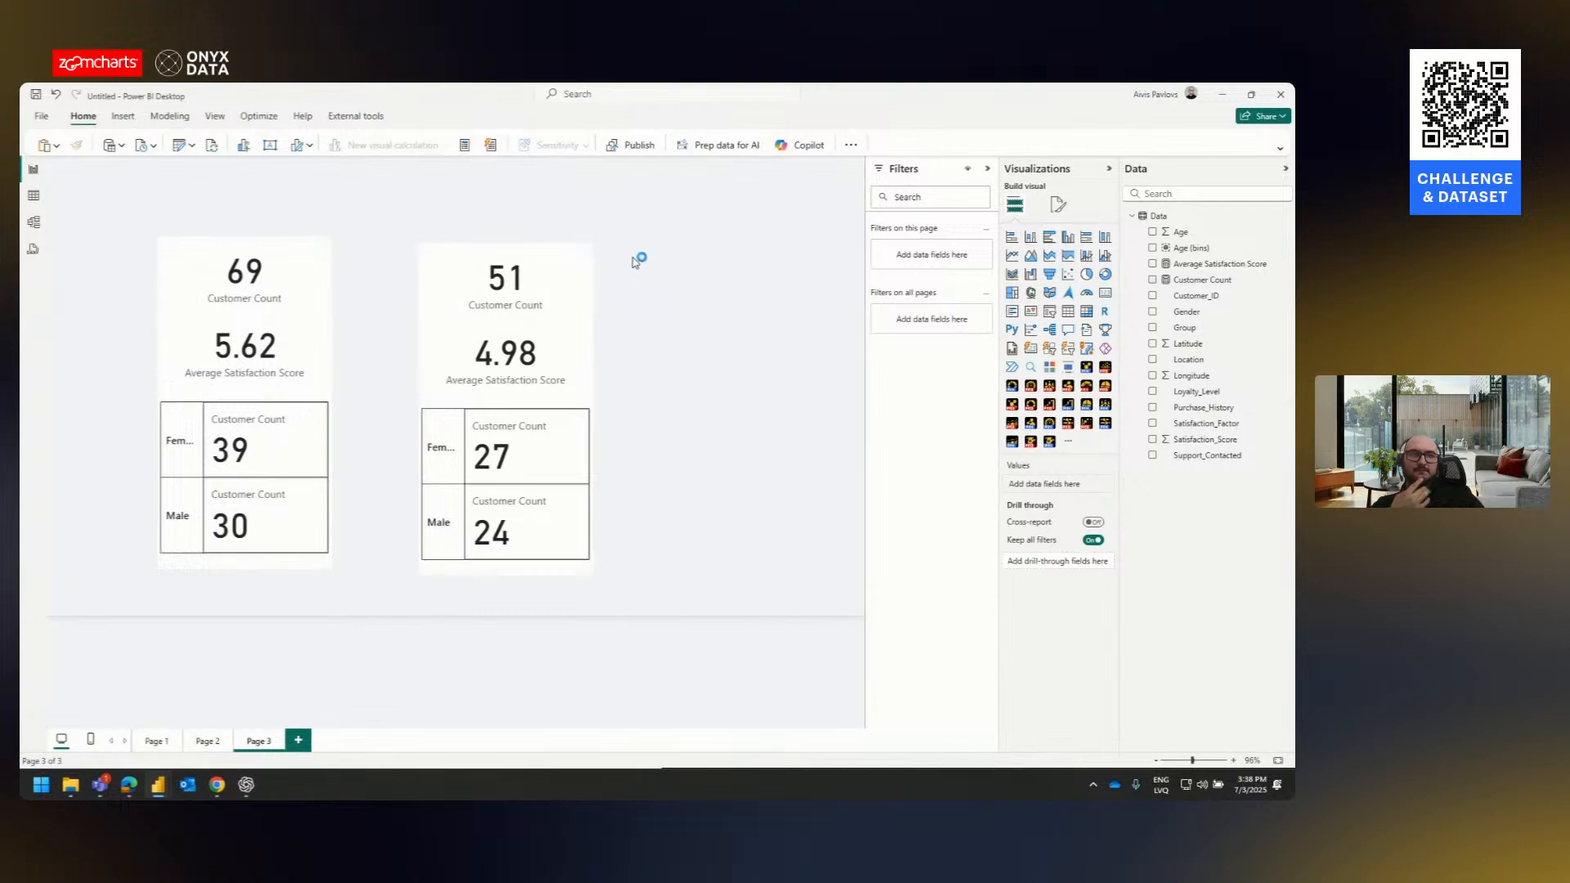
click(527, 280)
key(ctrl+v)
drag(526, 280, 722, 267)
click(961, 315)
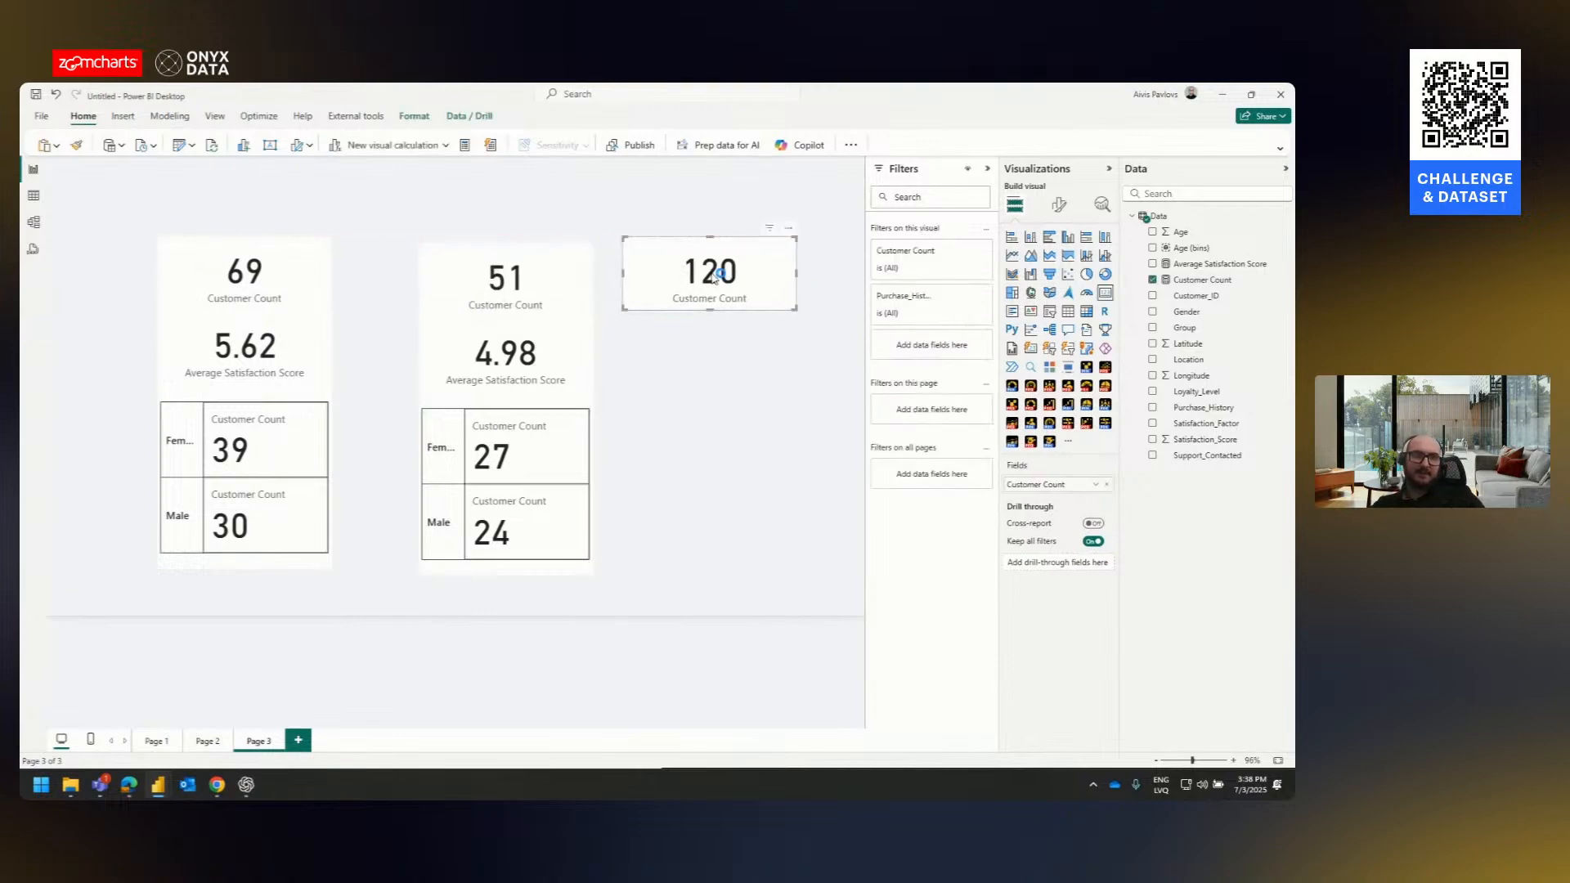
- Add a new measure to the Data table and name it Non Repeated Customers
right_click(1216, 268)
click(1179, 314)
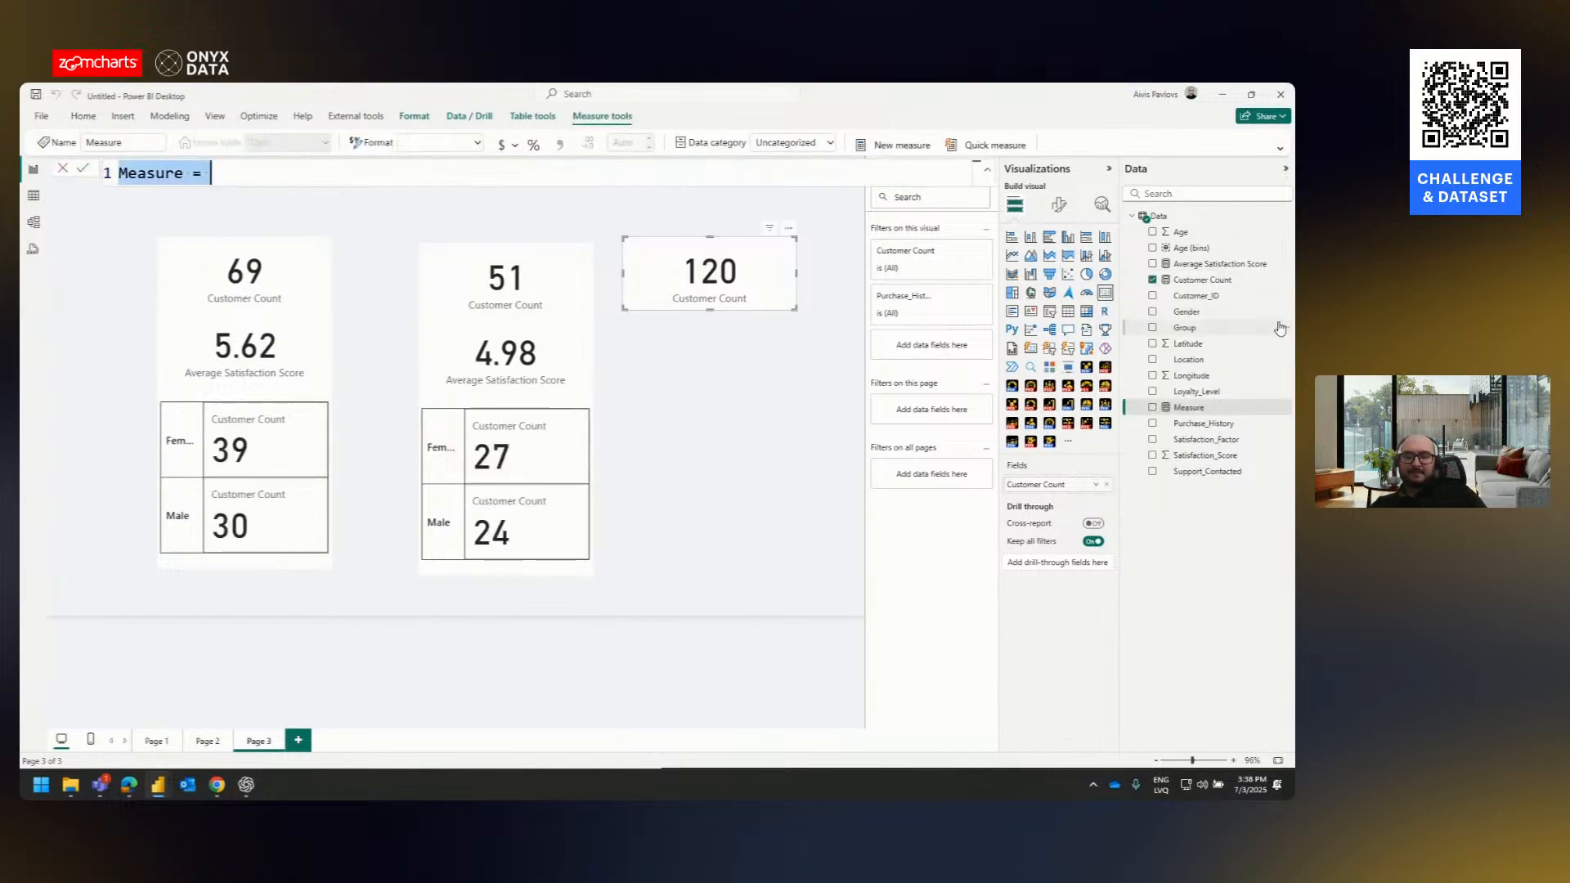
text(Non )
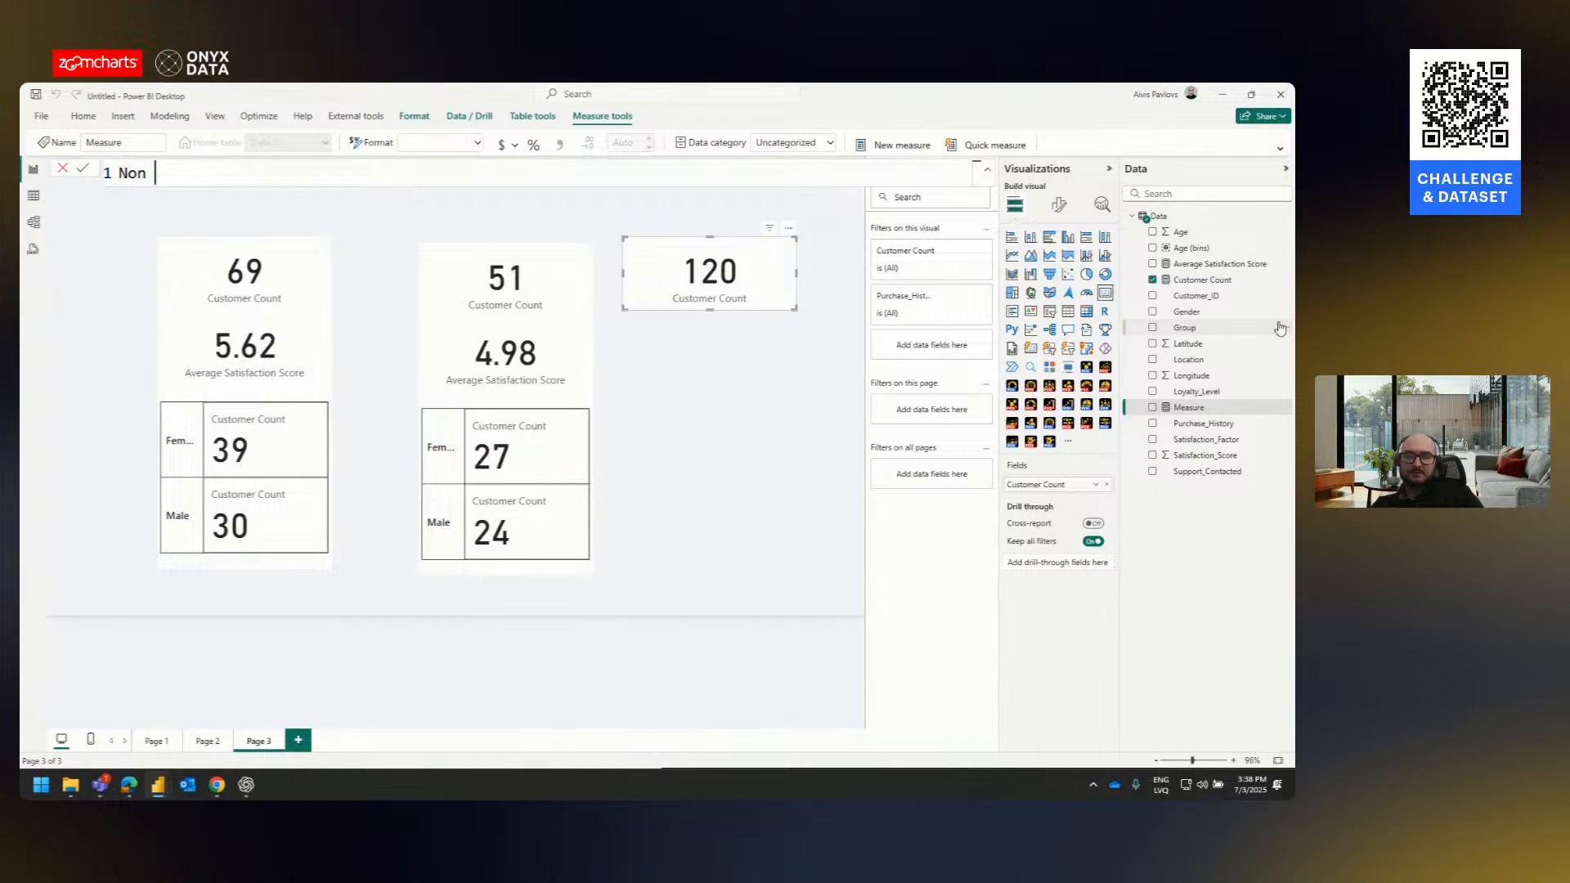
text(Repeated Customers =)
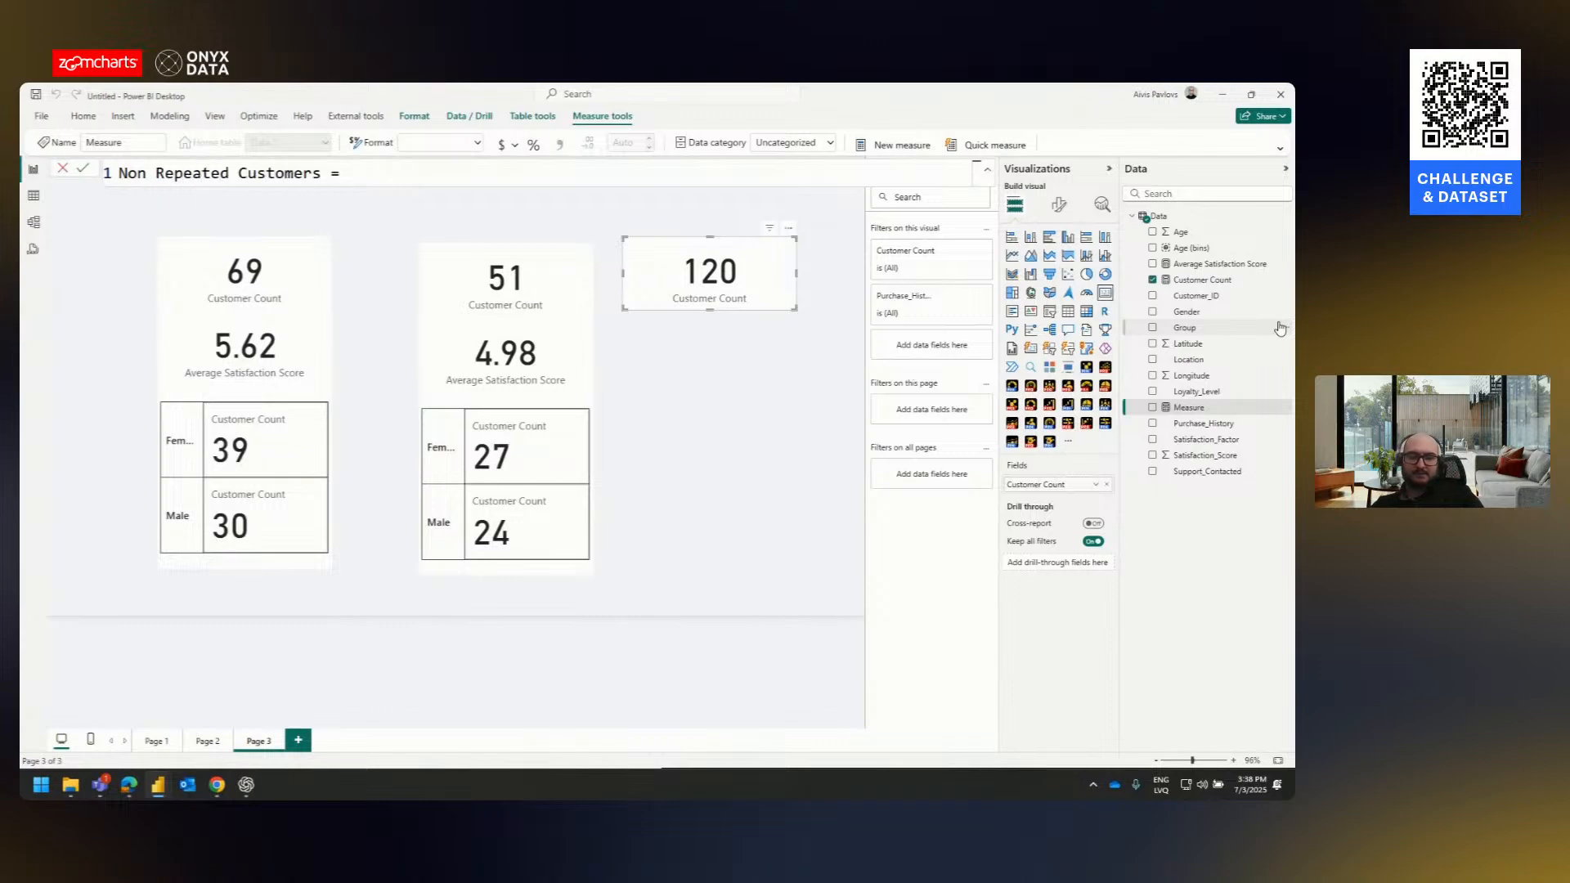
- Define the Non Repeated Customers measure as CALCULATE([Customer Count],Data[Purchase_History]="NO") and commit it
text( ca)
key(Tab)
text(()
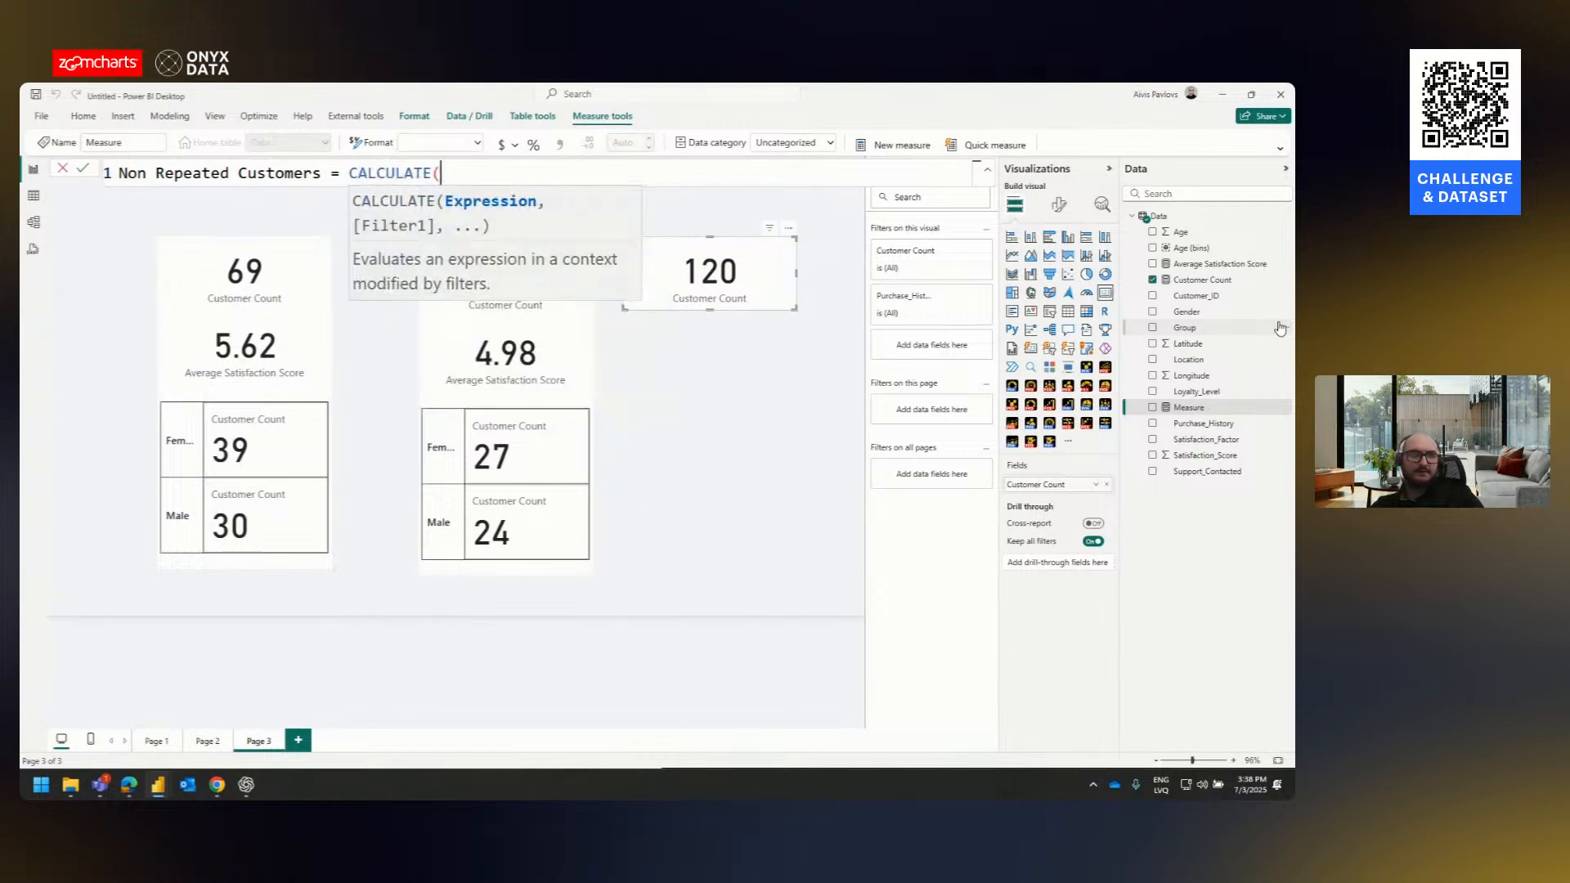
text(cus)
key(Tab)
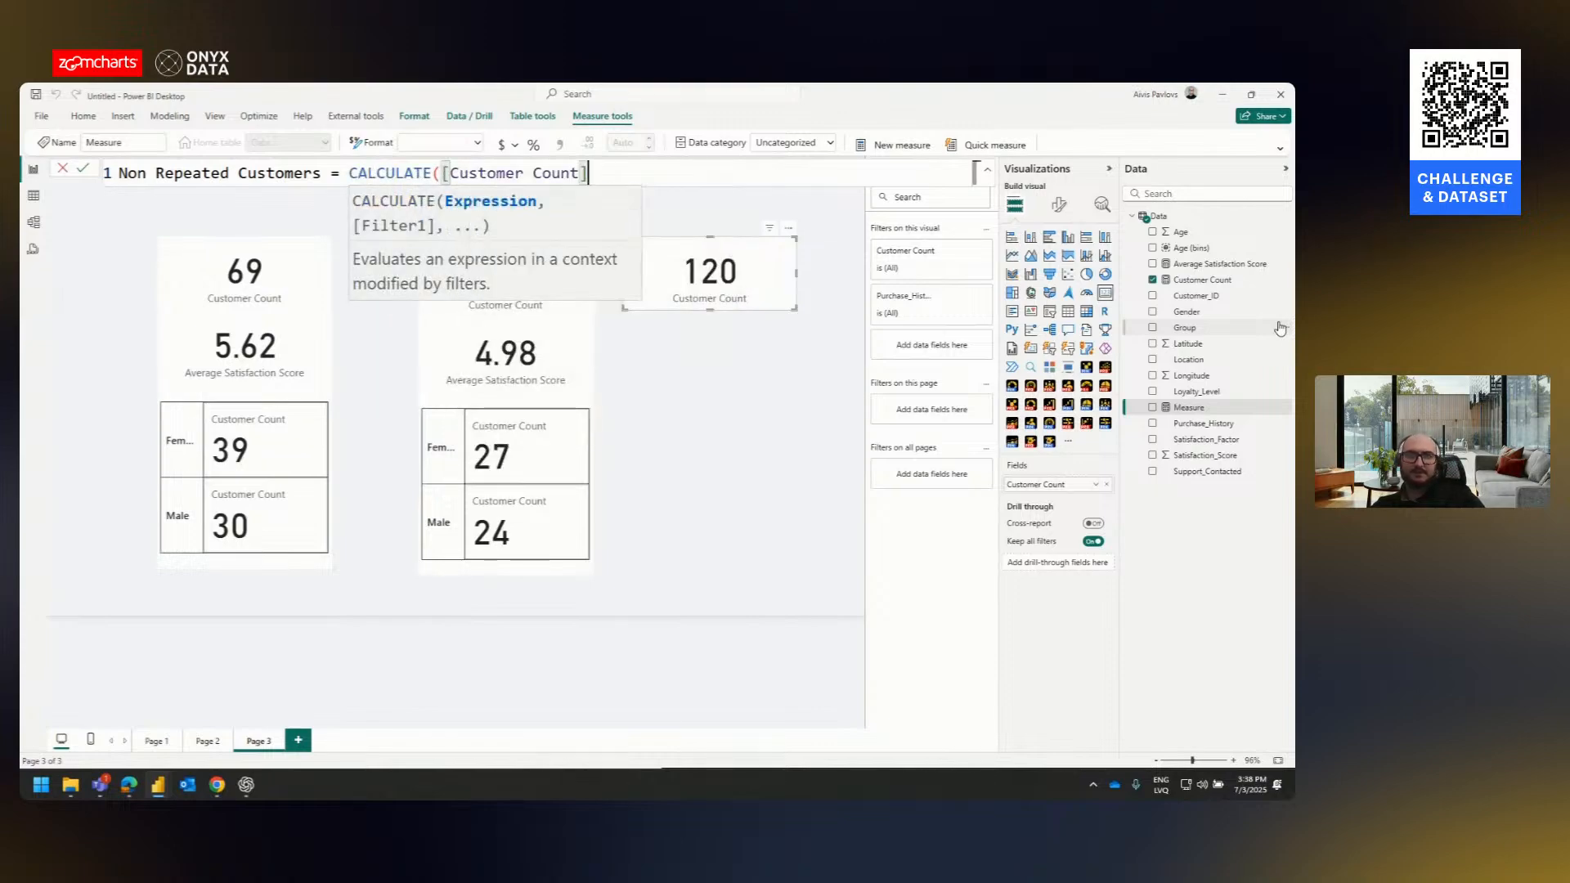
text(,)
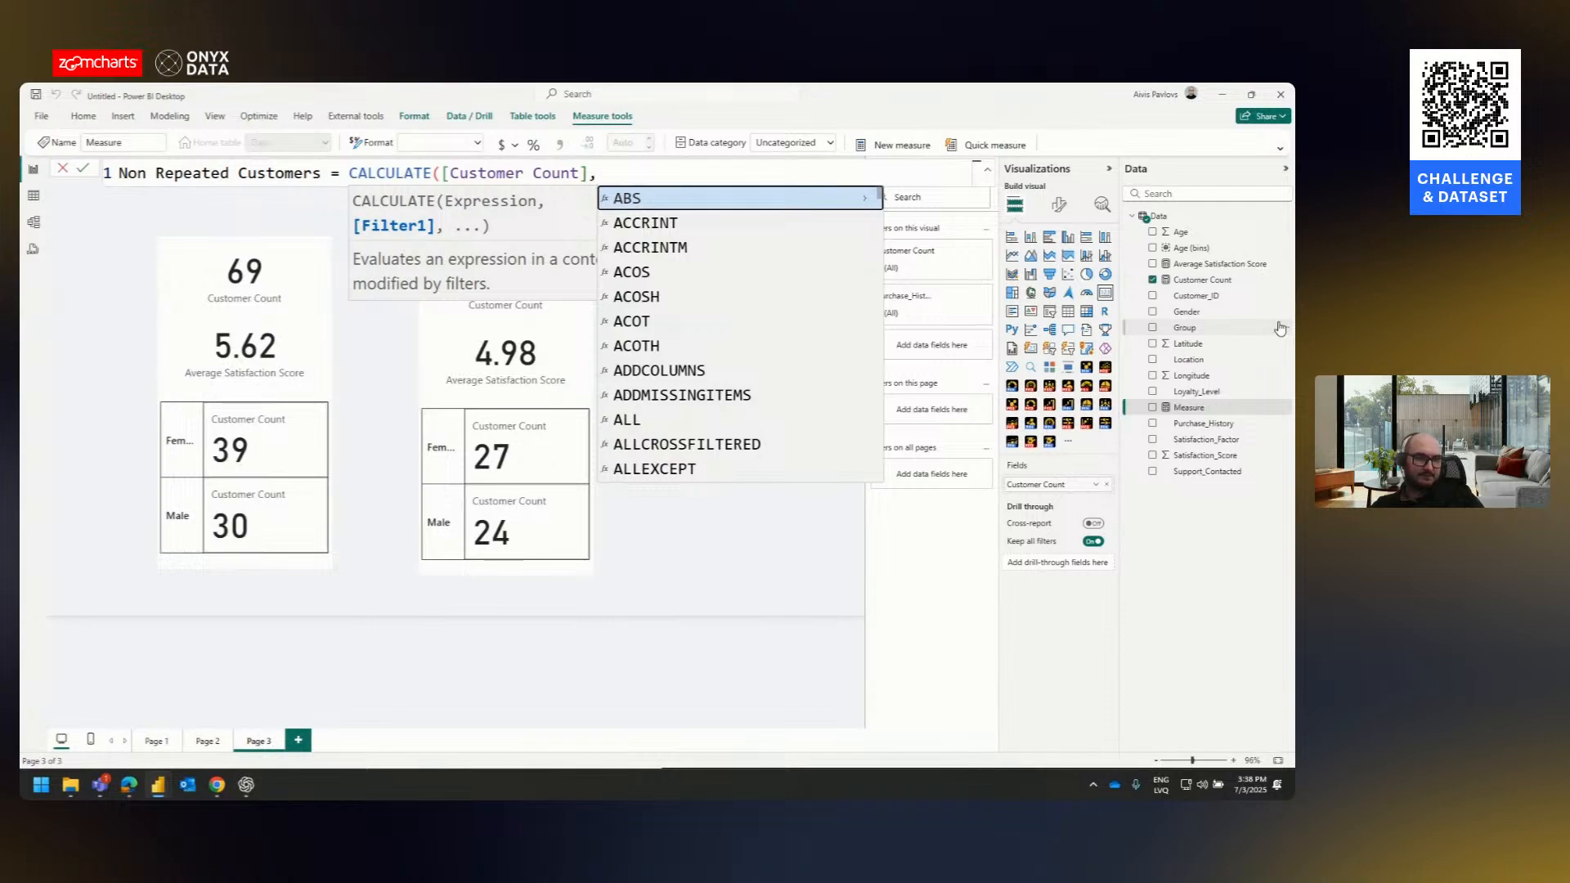
text(pur)
key(Tab)
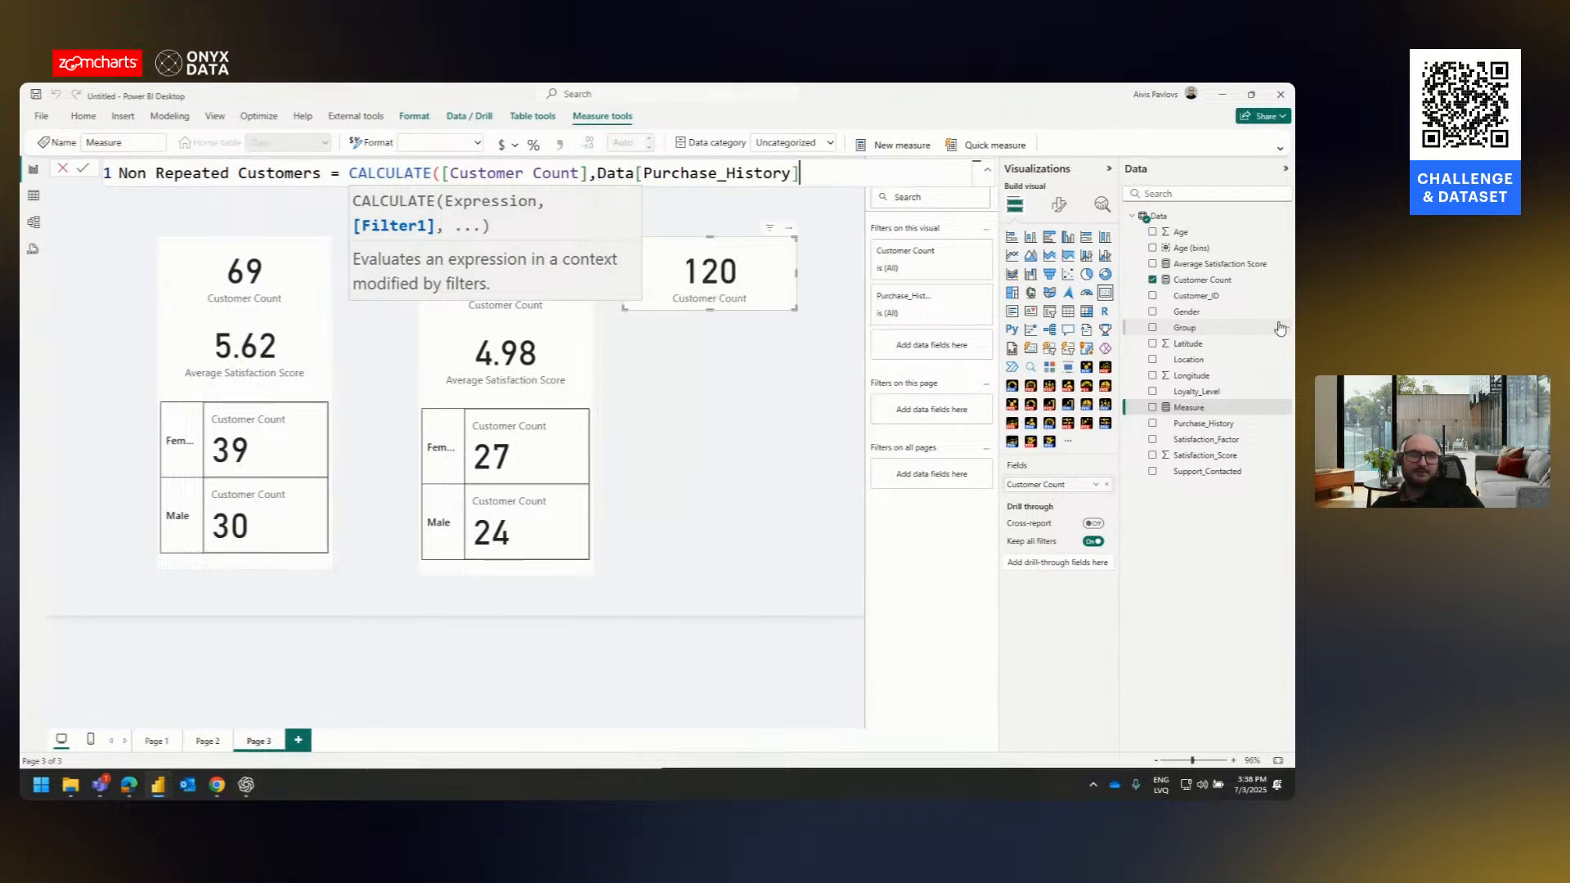
text(="")
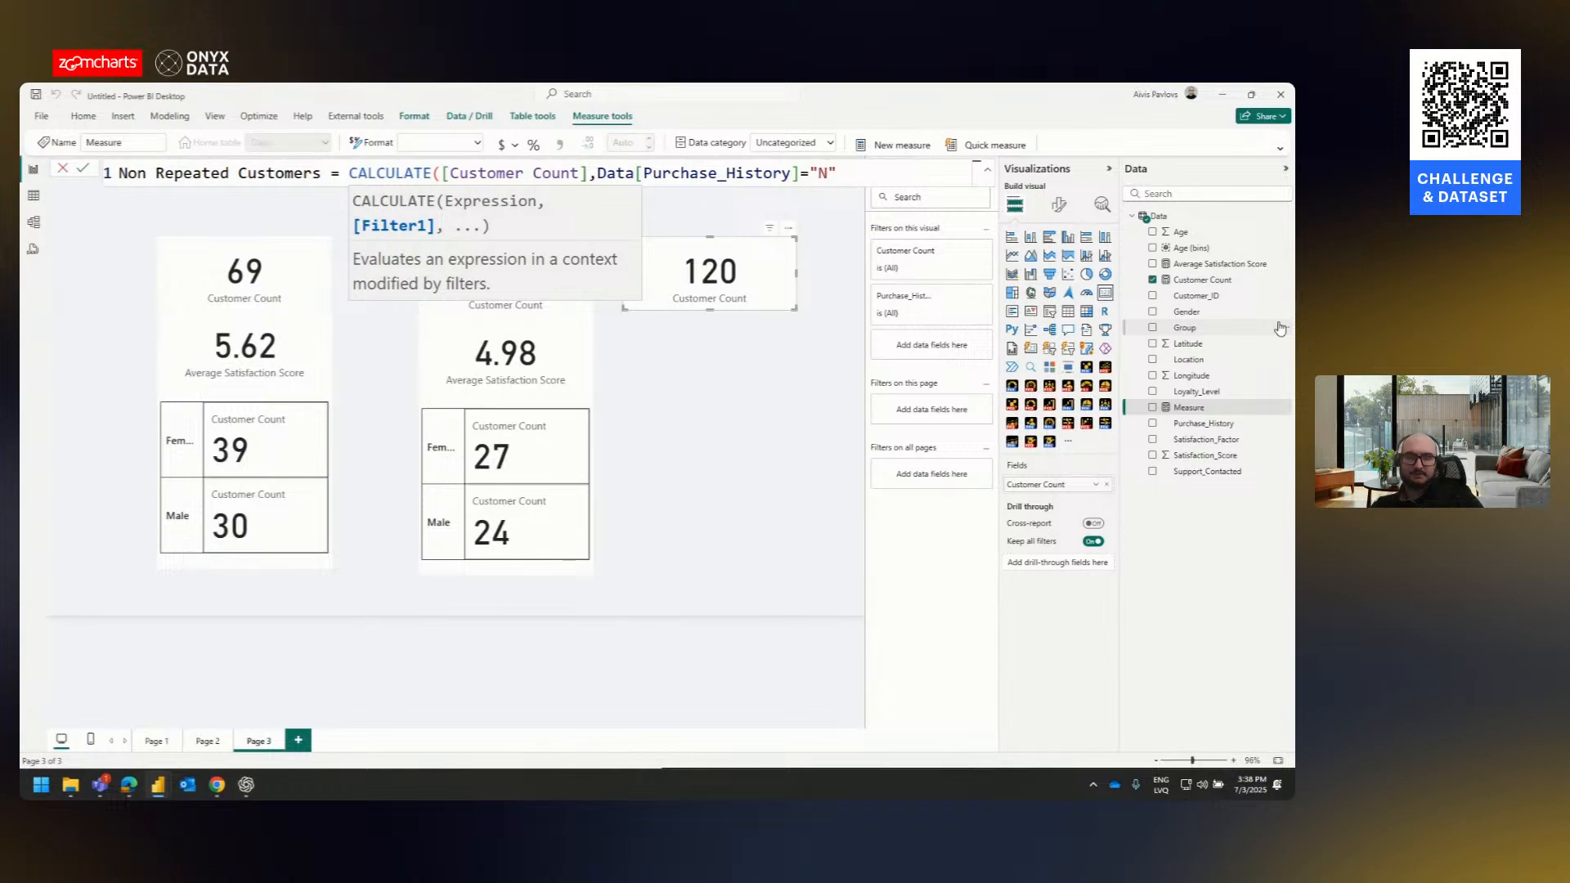
text(NO))
key(Return)
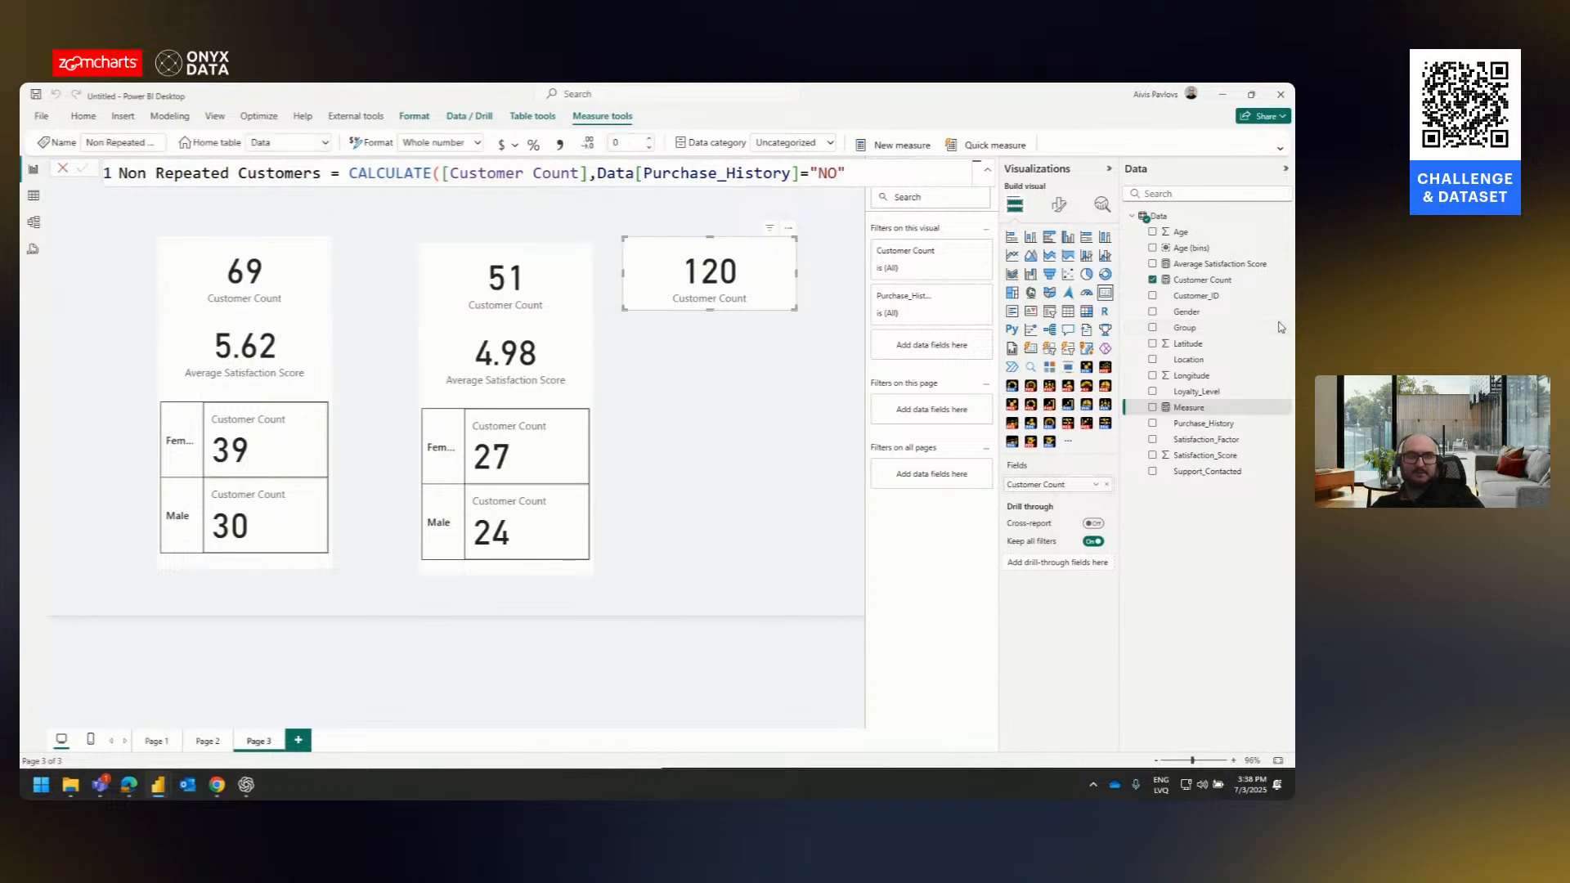
- Edit the Non Repeated Customers formula so that the Purchase_History value reads "No"
click(543, 292)
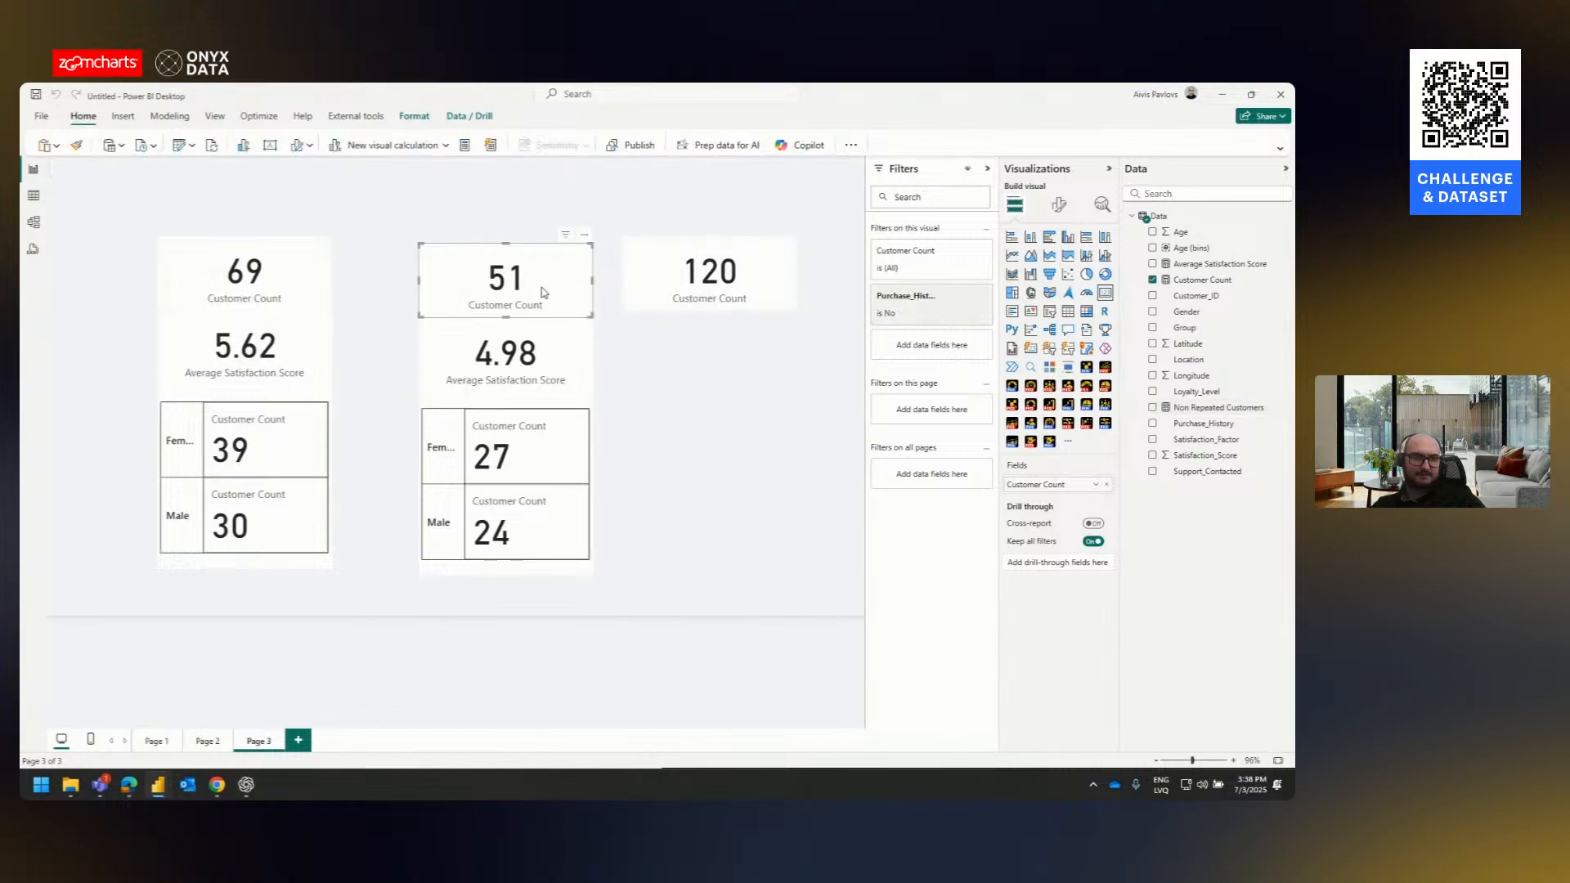
click(672, 272)
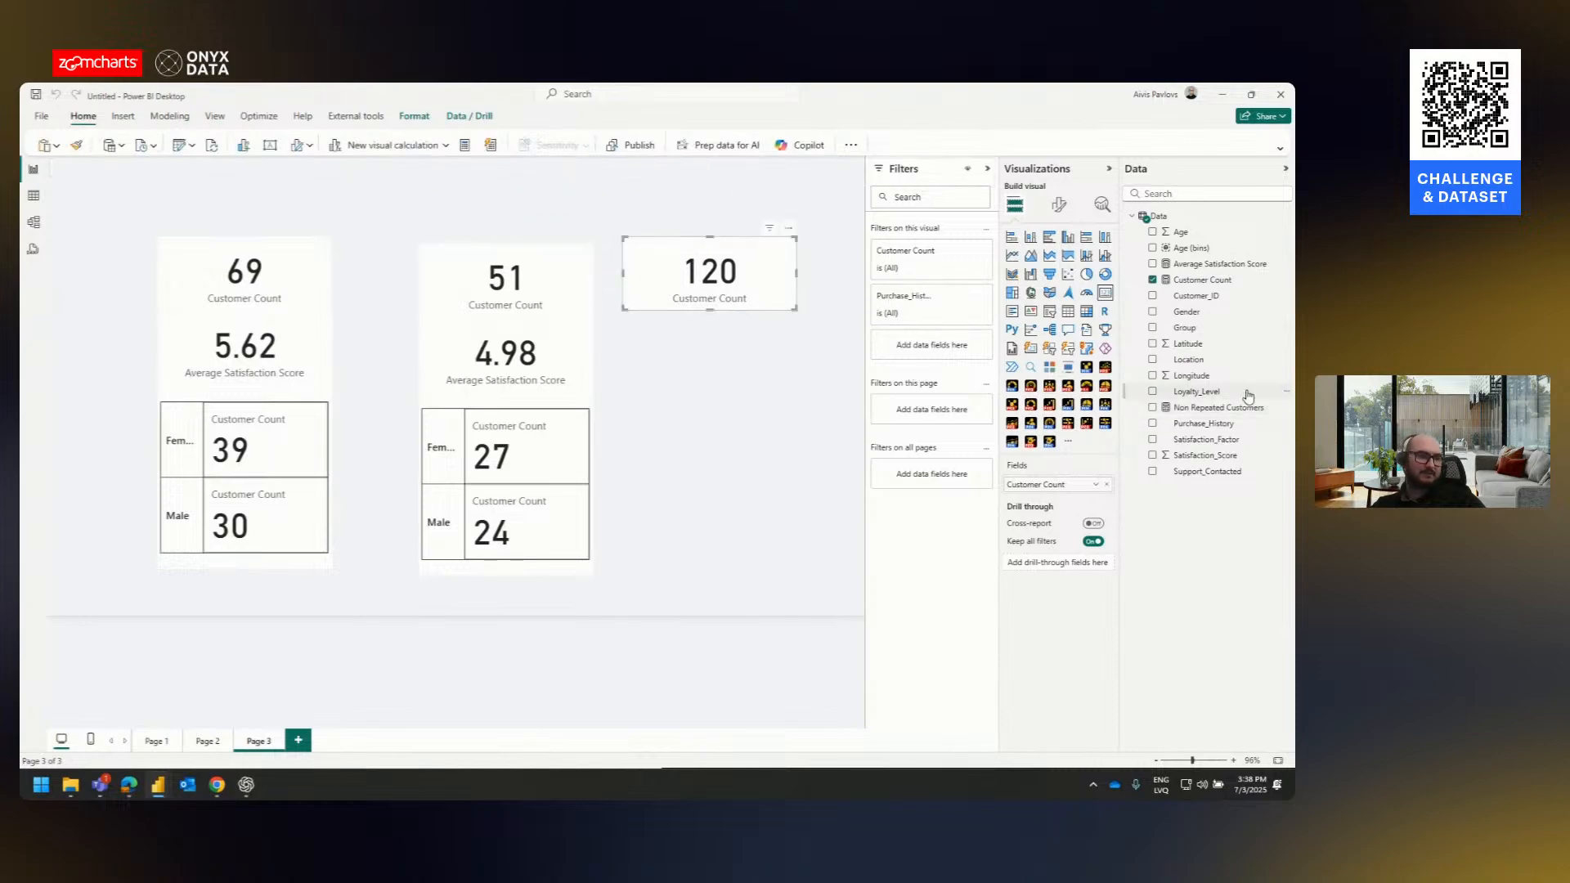
click(1218, 407)
double_click(843, 175)
text(No)
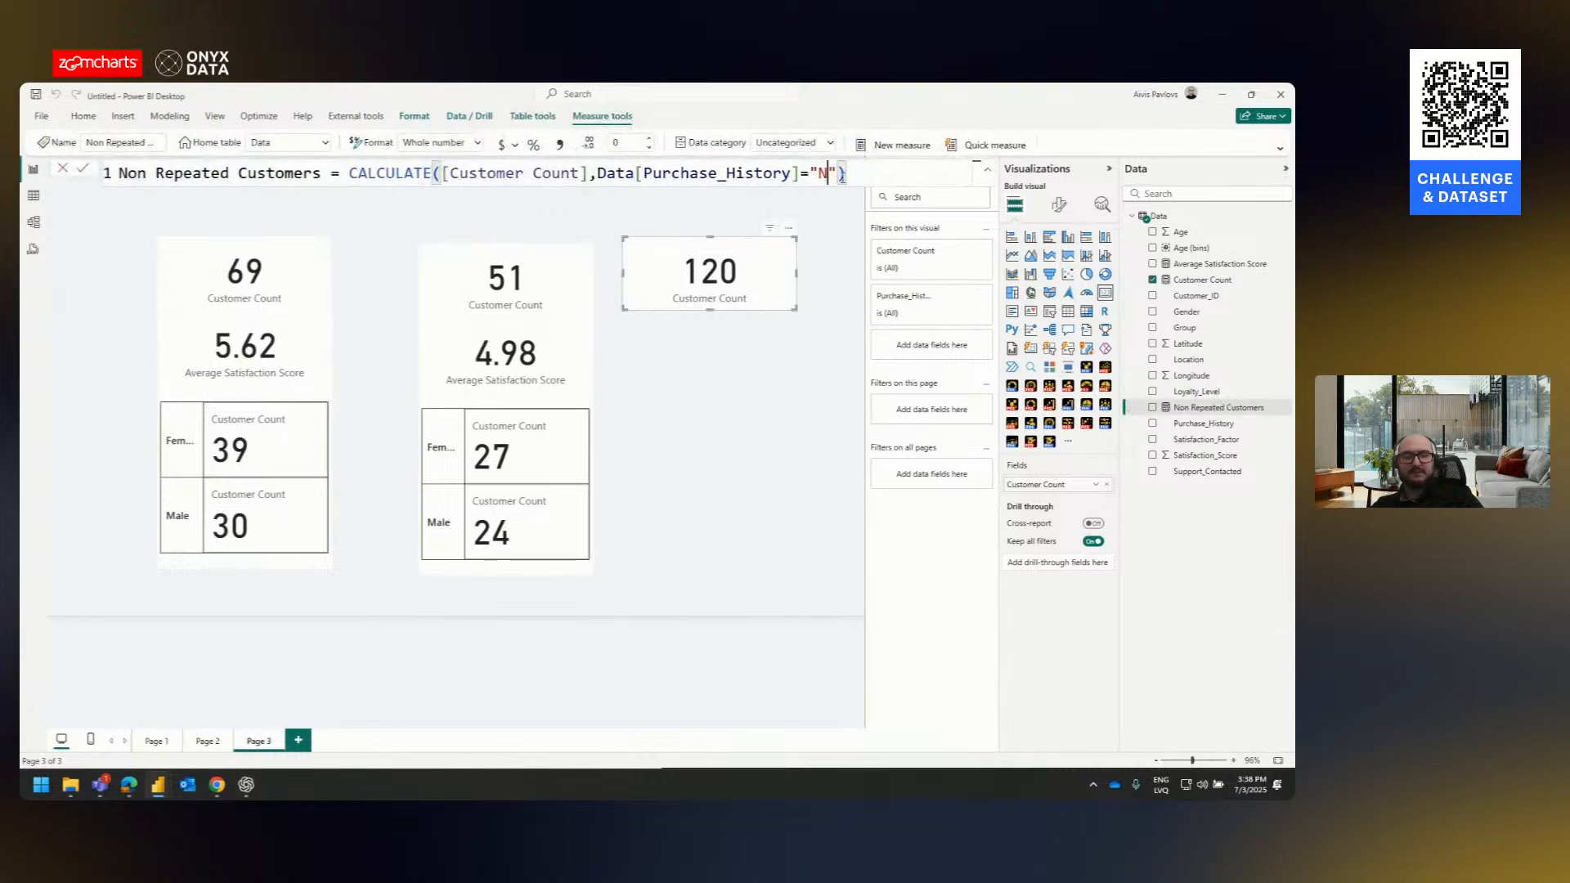
key(Return)
click(862, 174)
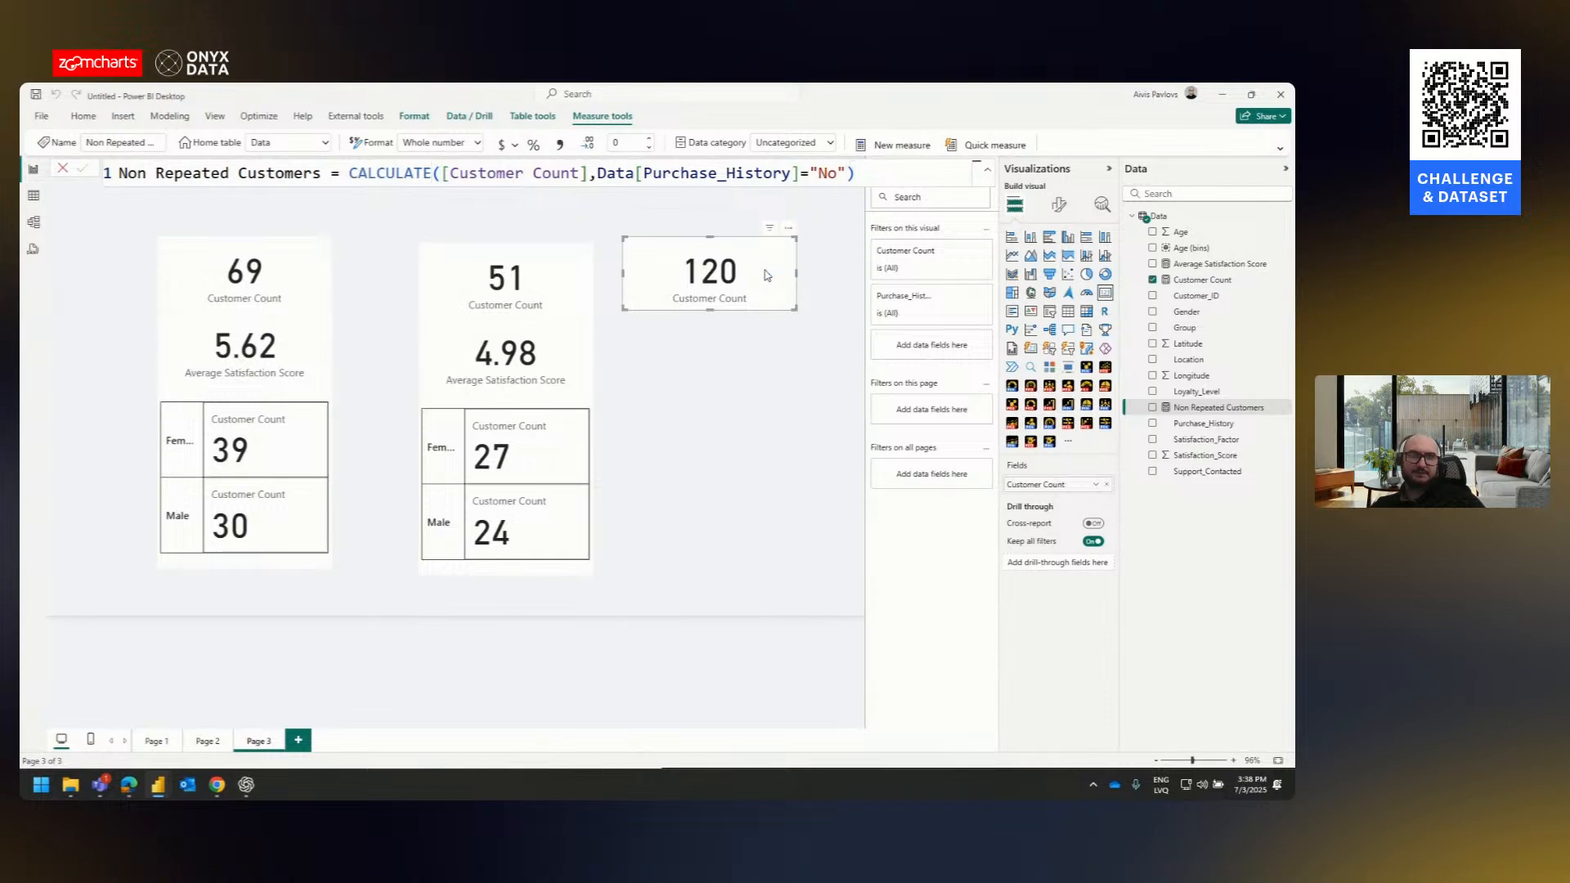
- Move the unfiltered Customer Count card lower on the page and add a table of Purchase_History values above it
drag(764, 274, 796, 442)
click(1181, 475)
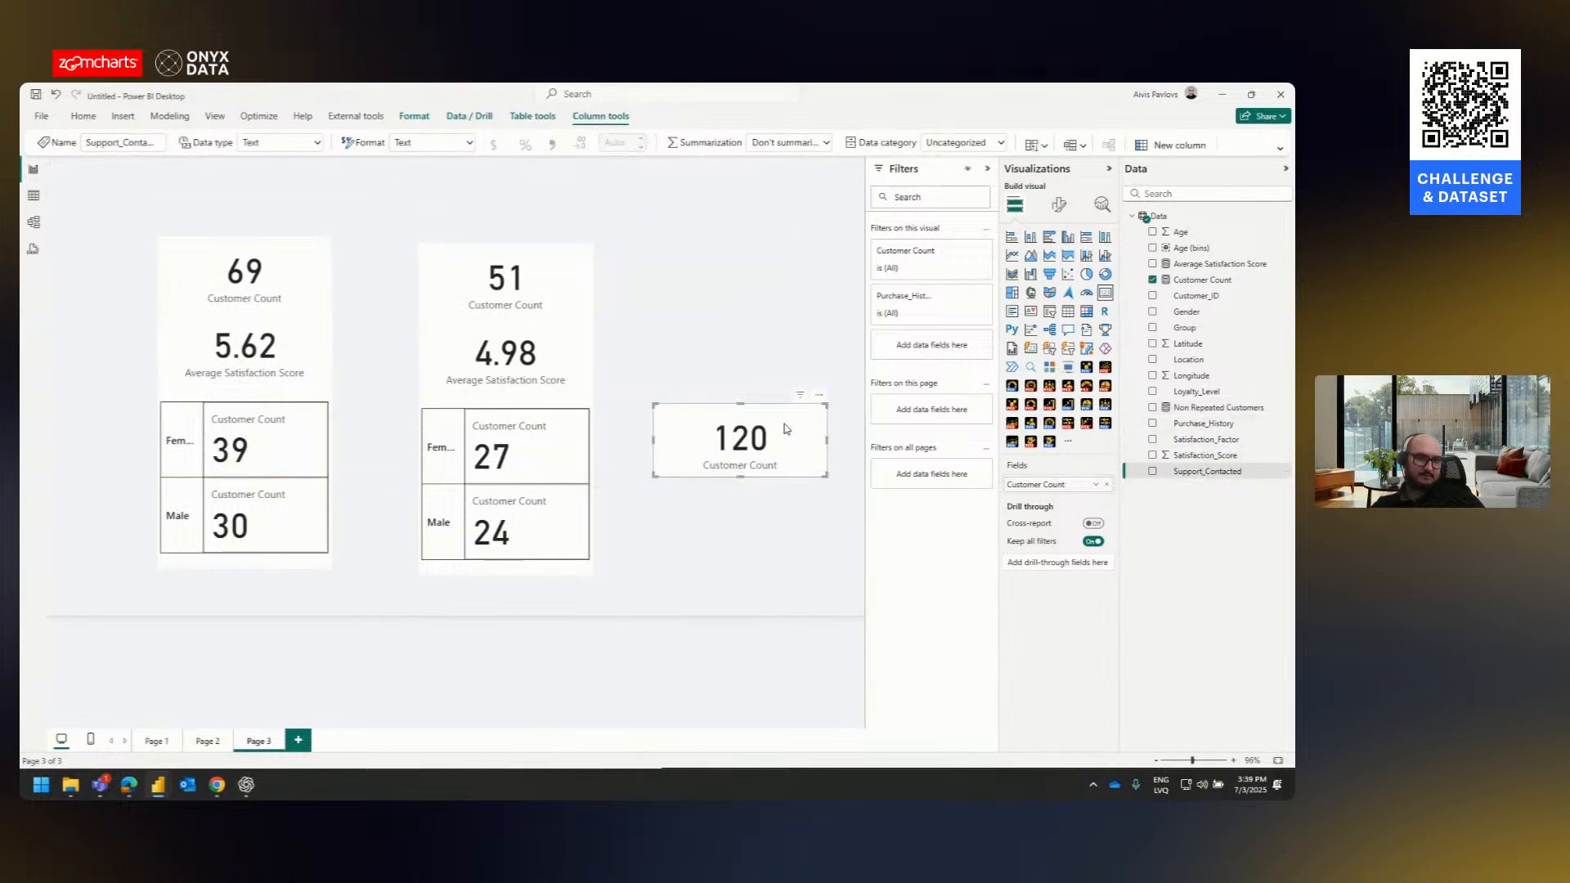
click(1215, 441)
drag(1204, 424, 728, 288)
click(740, 440)
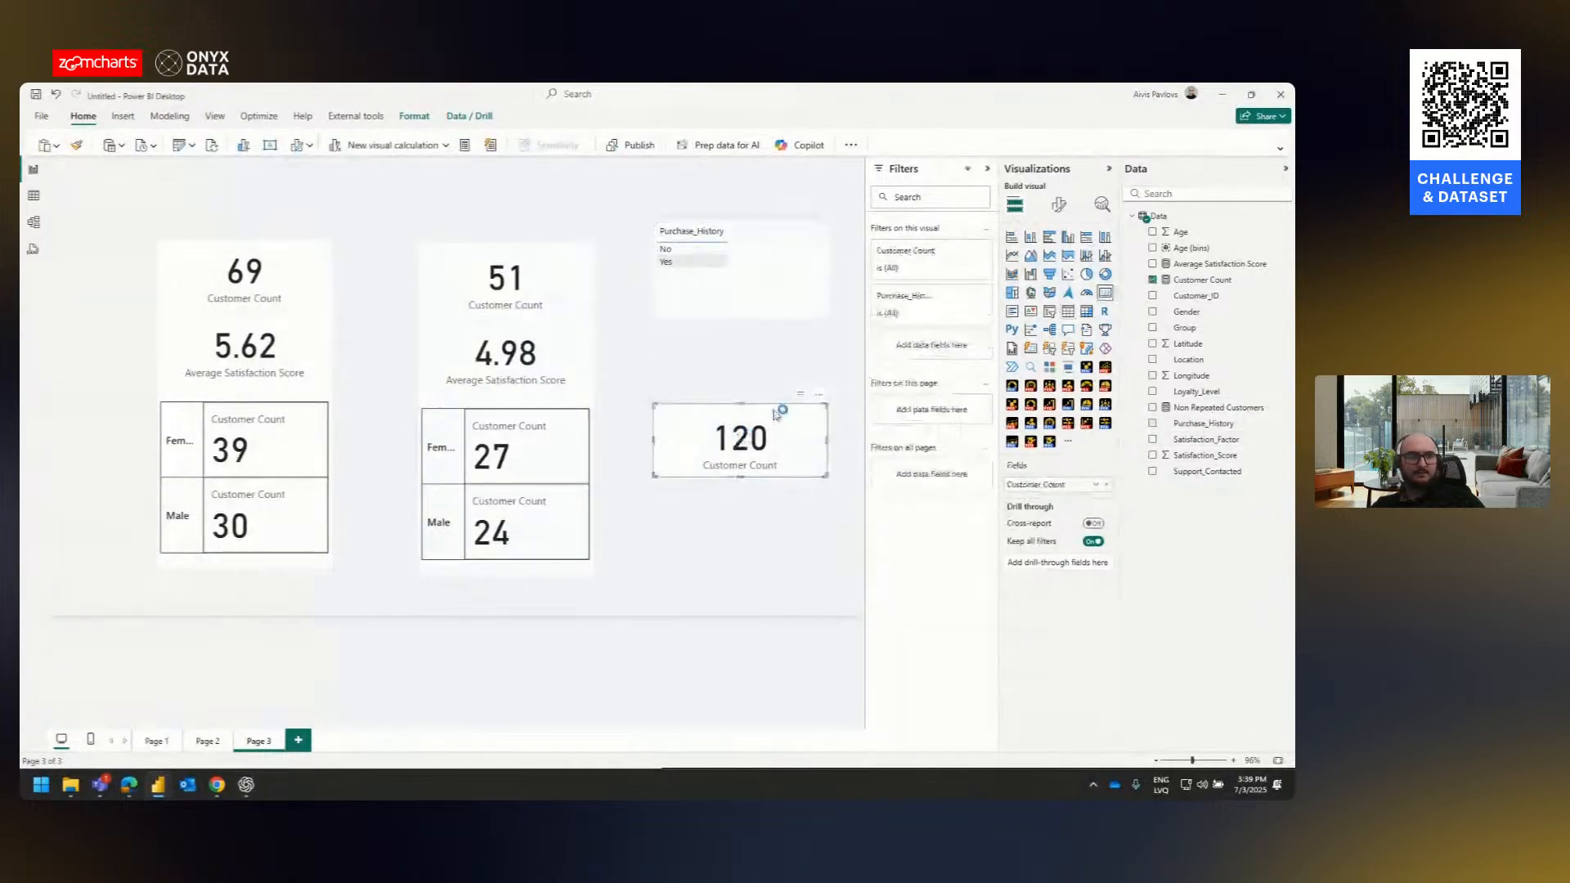
- Replace [Customer Count] in the Non Repeated Customers formula with the DISTINCTCOUNT function
click(1220, 408)
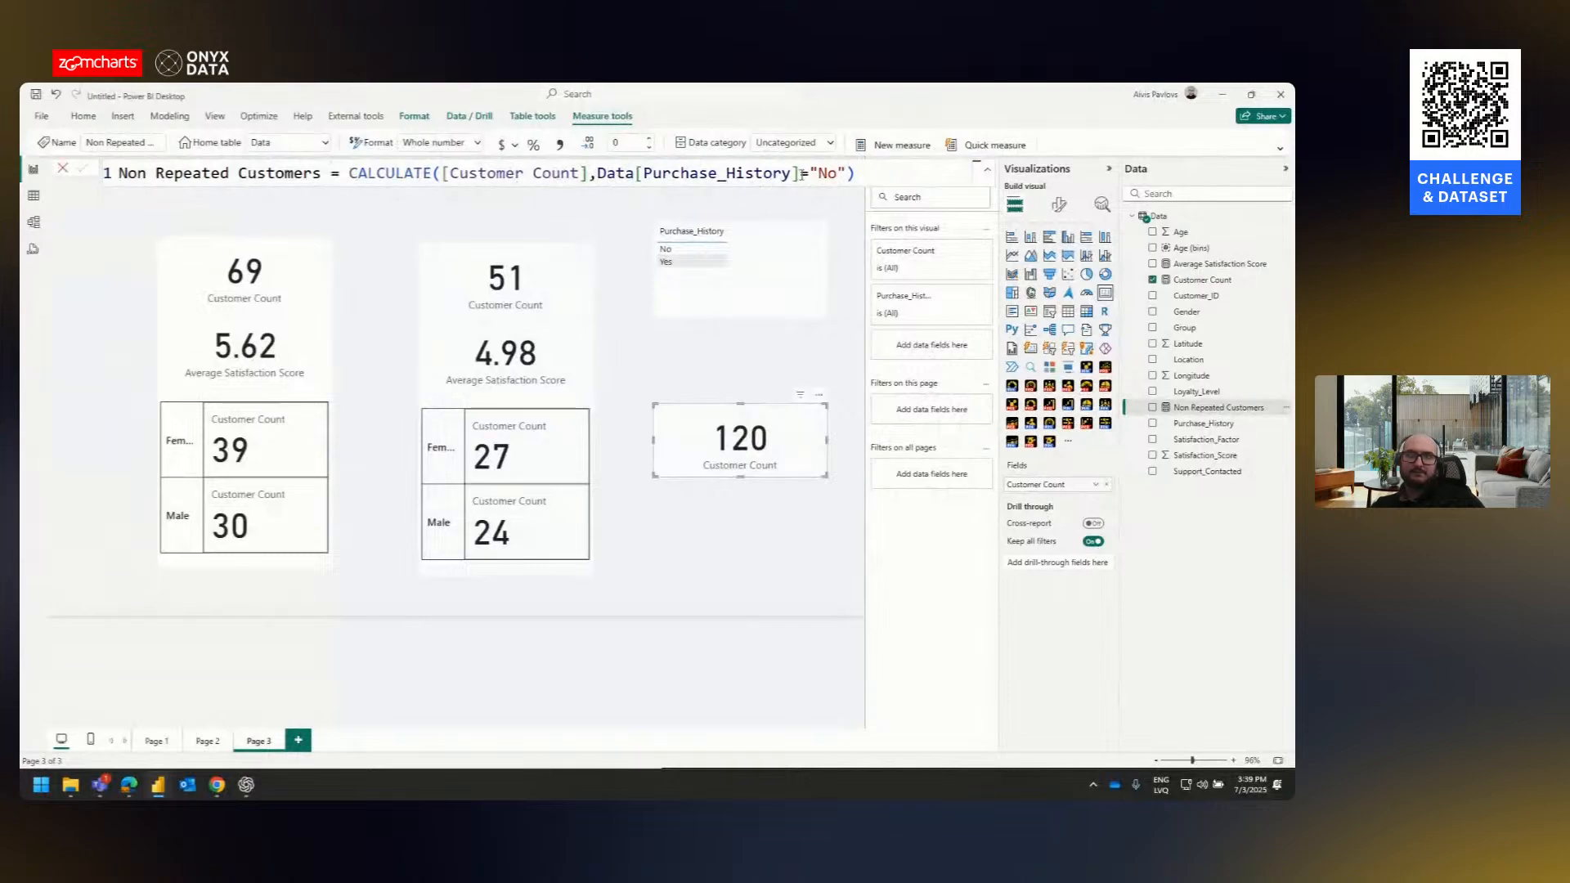
drag(586, 174, 449, 173)
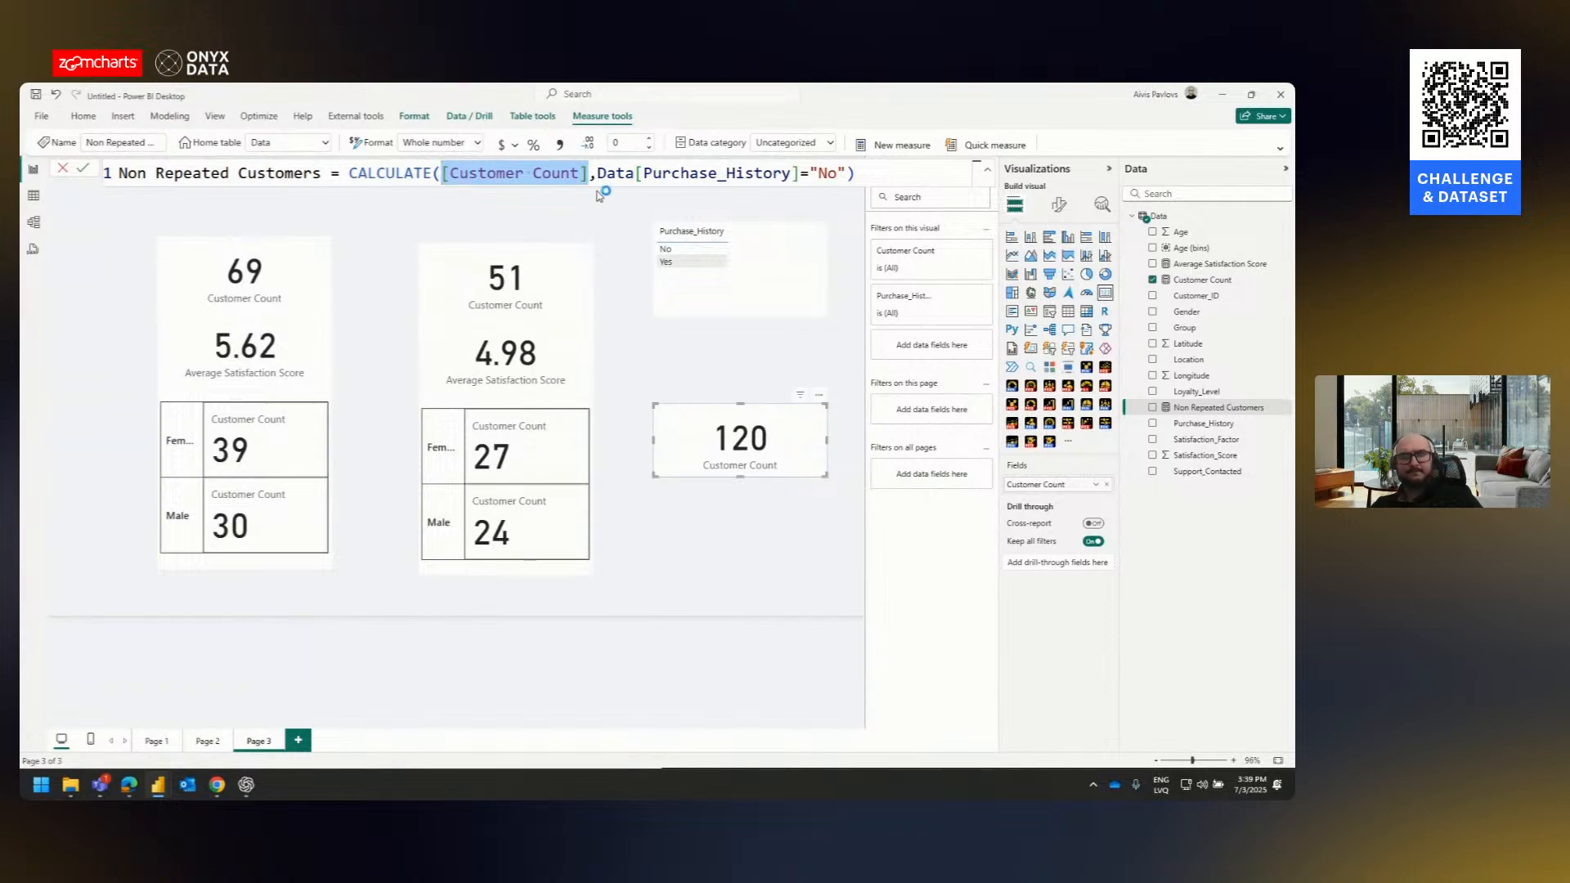
text(dis)
key(Down)
key(Down)
key(Tab)
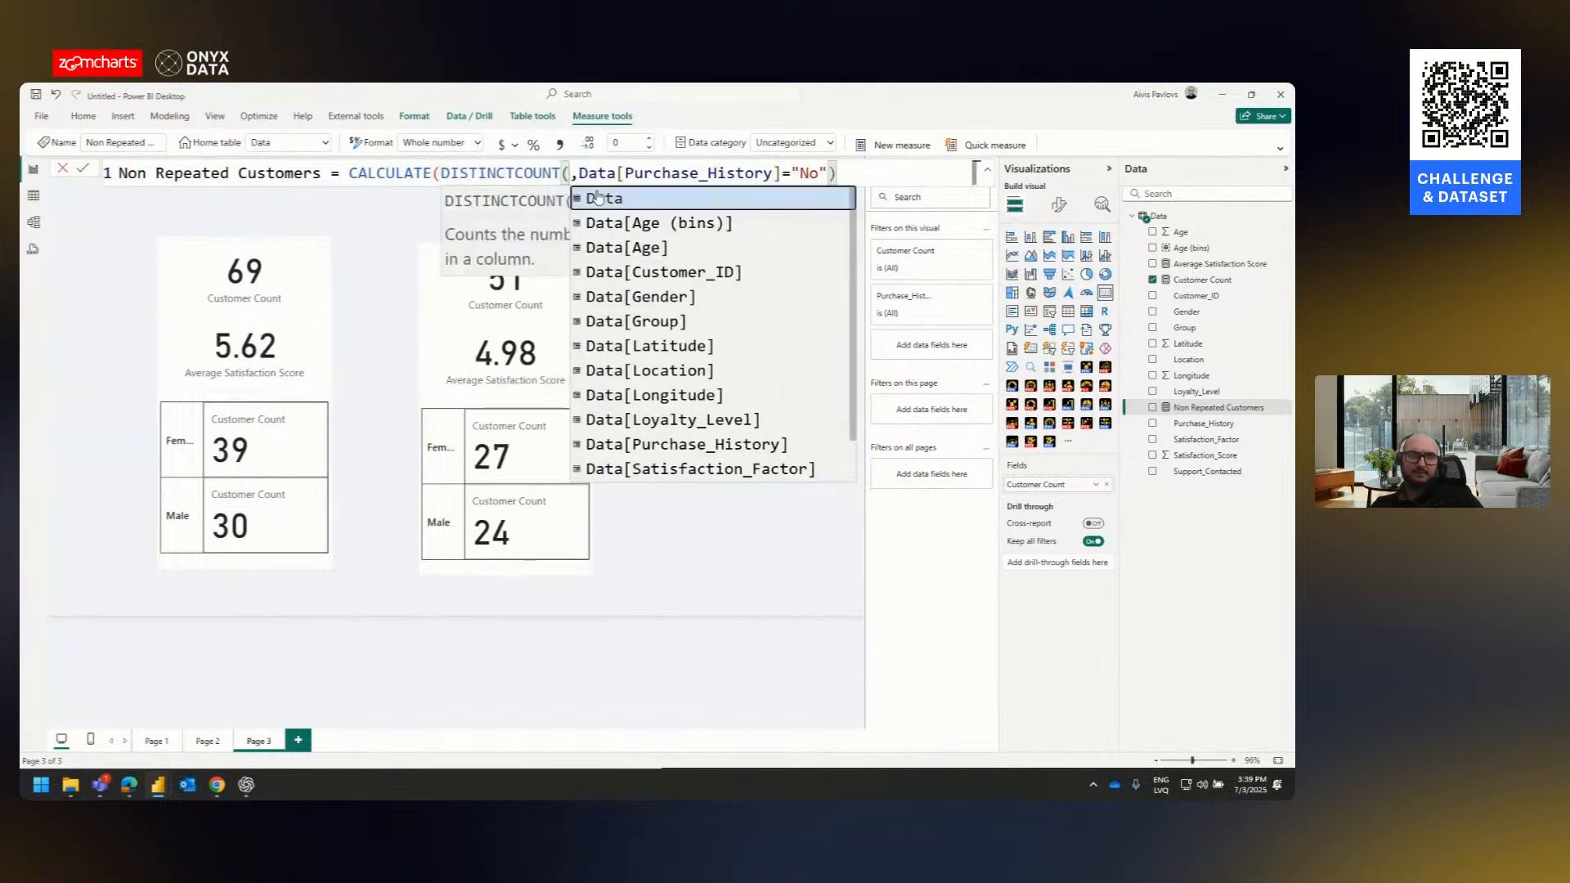
- Complete DISTINCTCOUNT with the Data[Customer_ID] column, commit the Non Repeated Customers measure and close its formula
key(Down)
key(Down)
key(Tab)
key(BackSpace)
key(BackSpace)
key(BackSpace)
key(BackSpace)
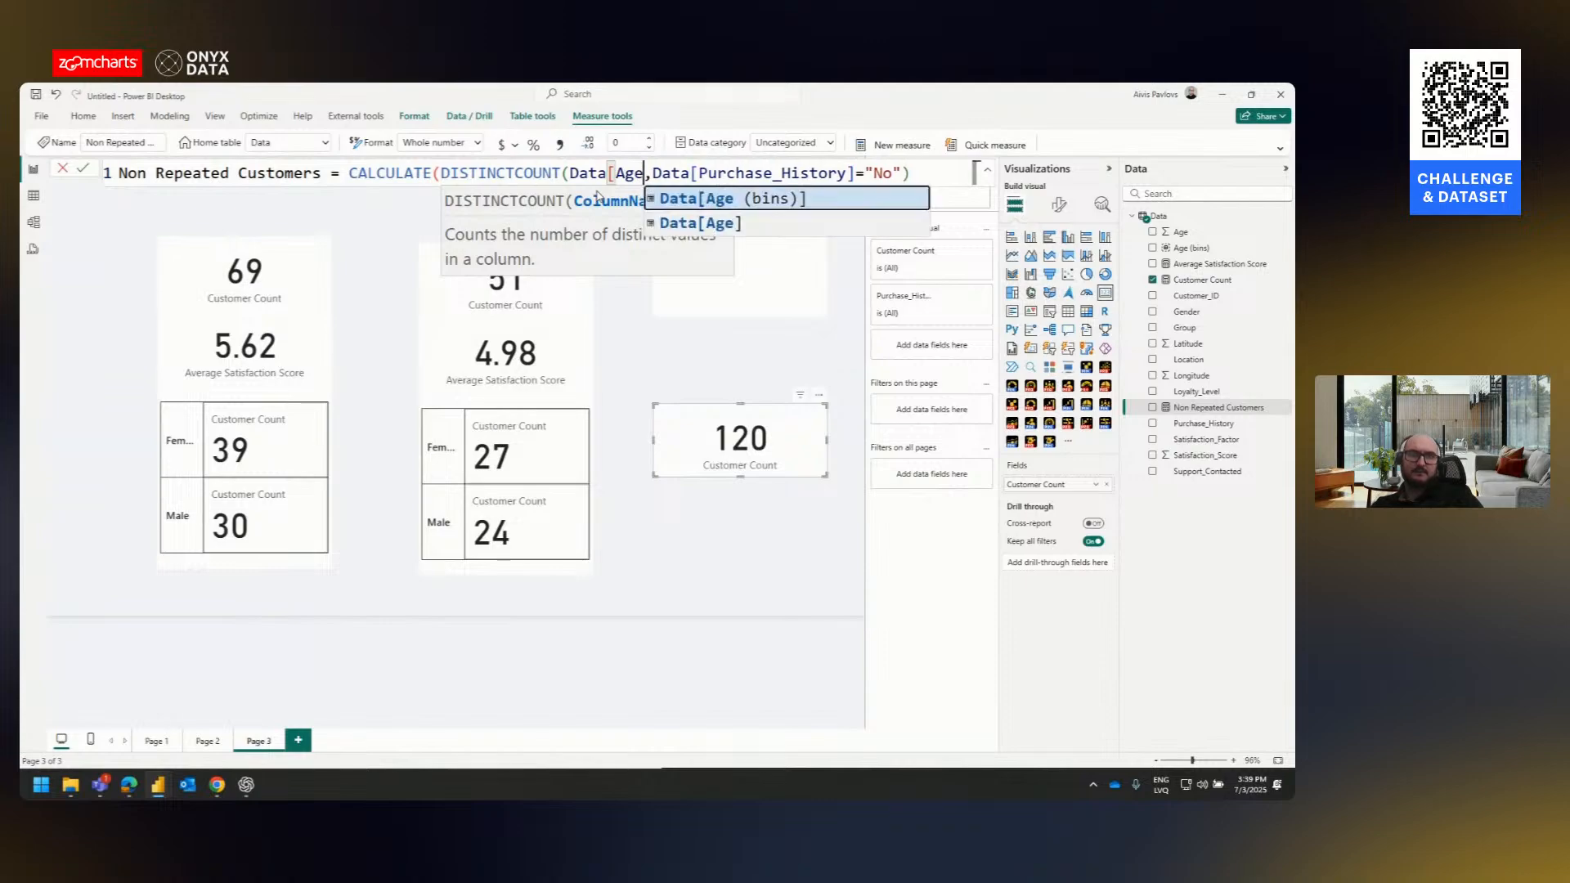
key(Down)
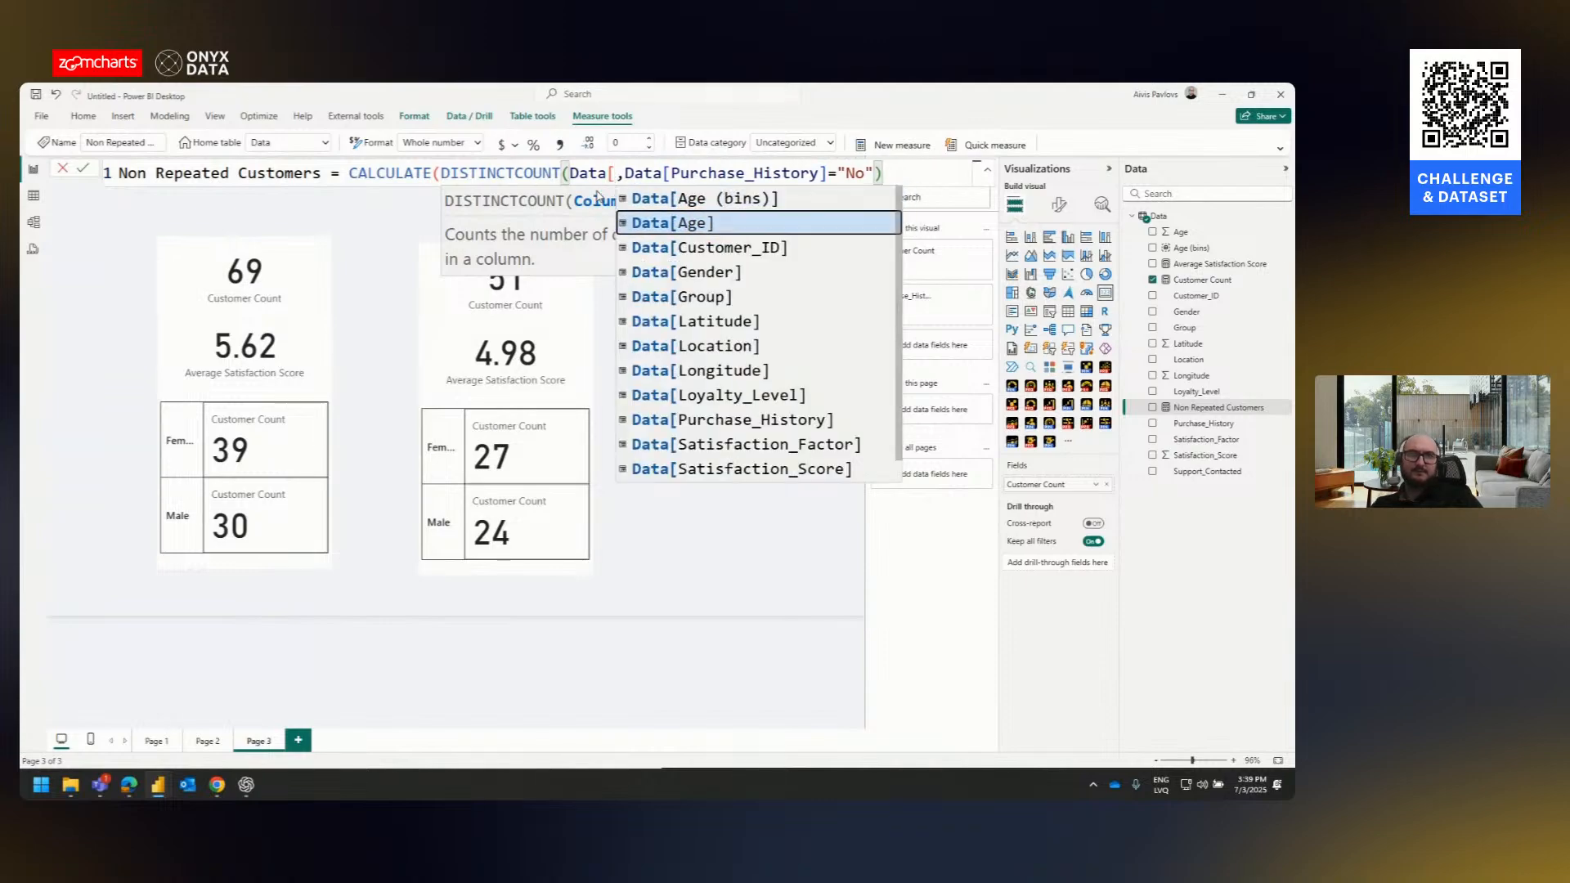
key(Down)
key(Tab)
text())
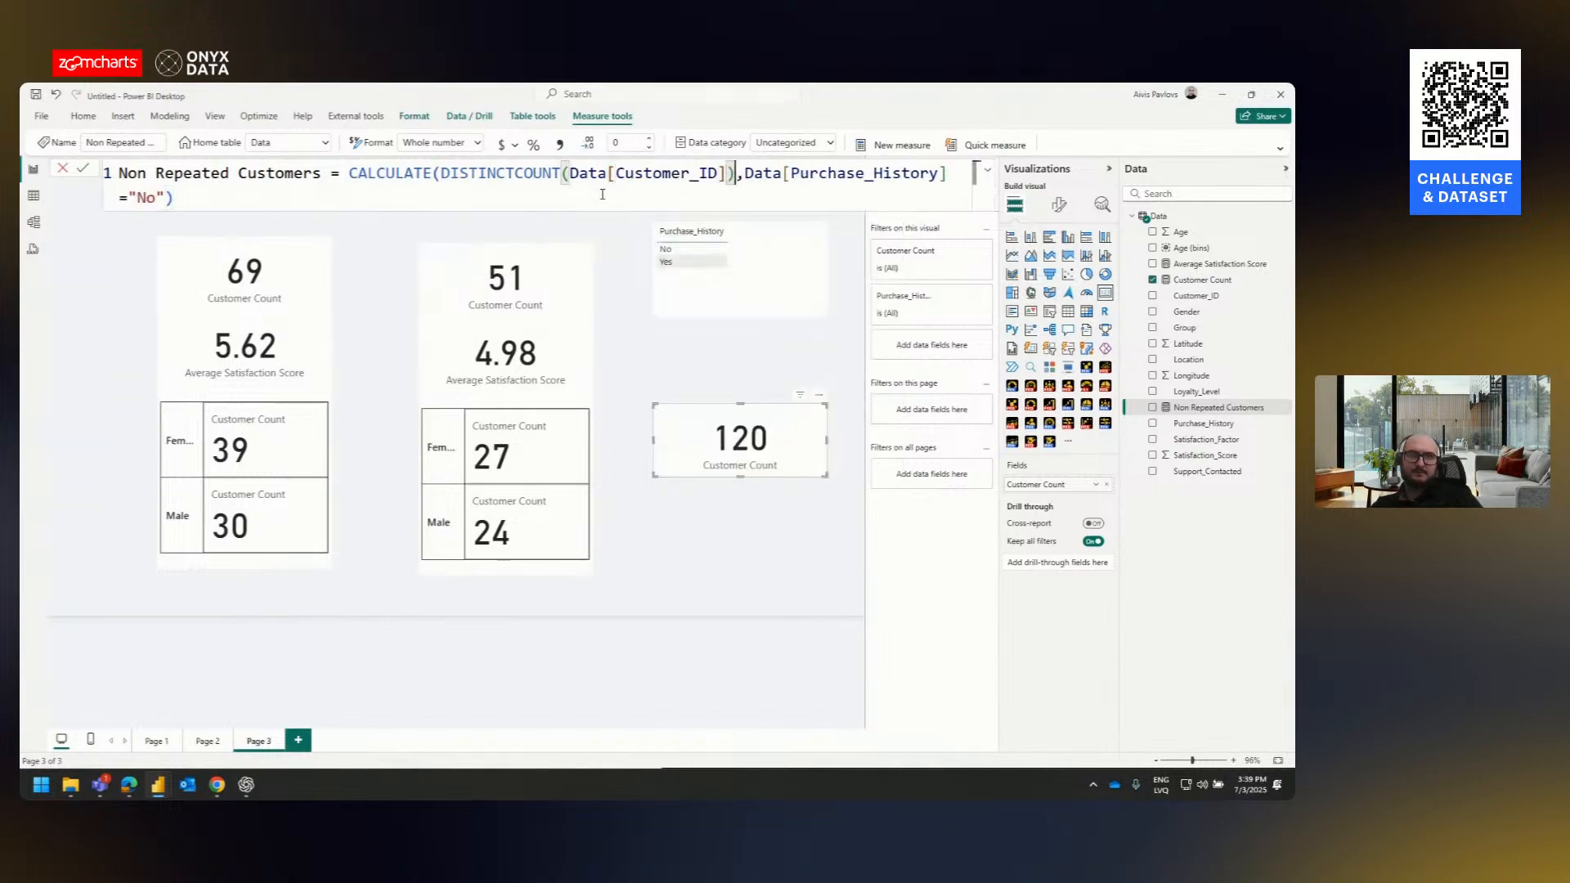
key(Return)
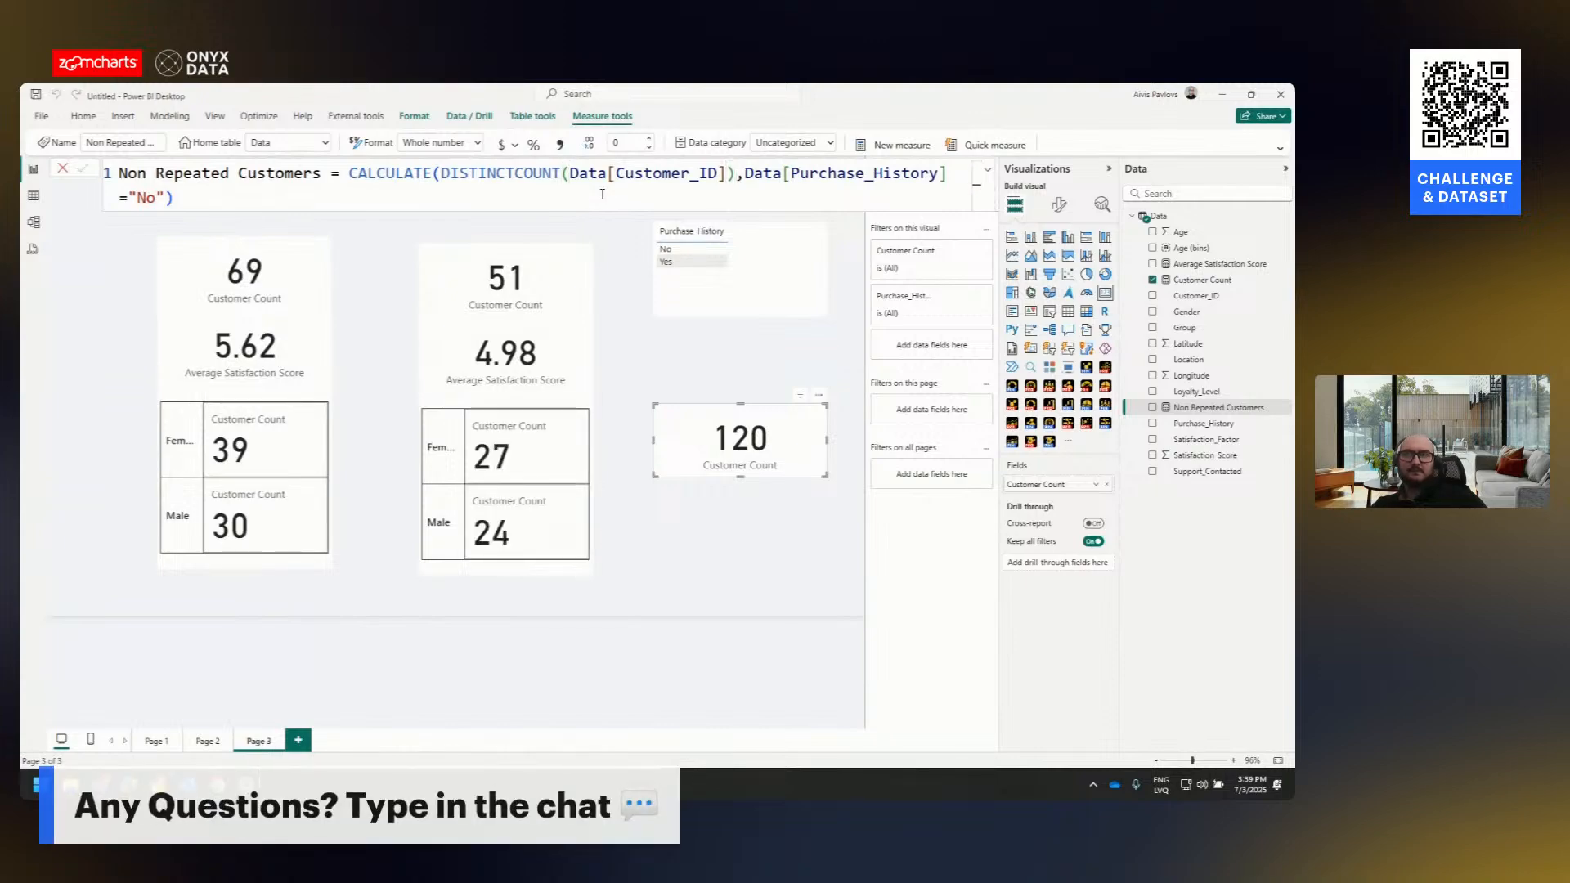
click(186, 210)
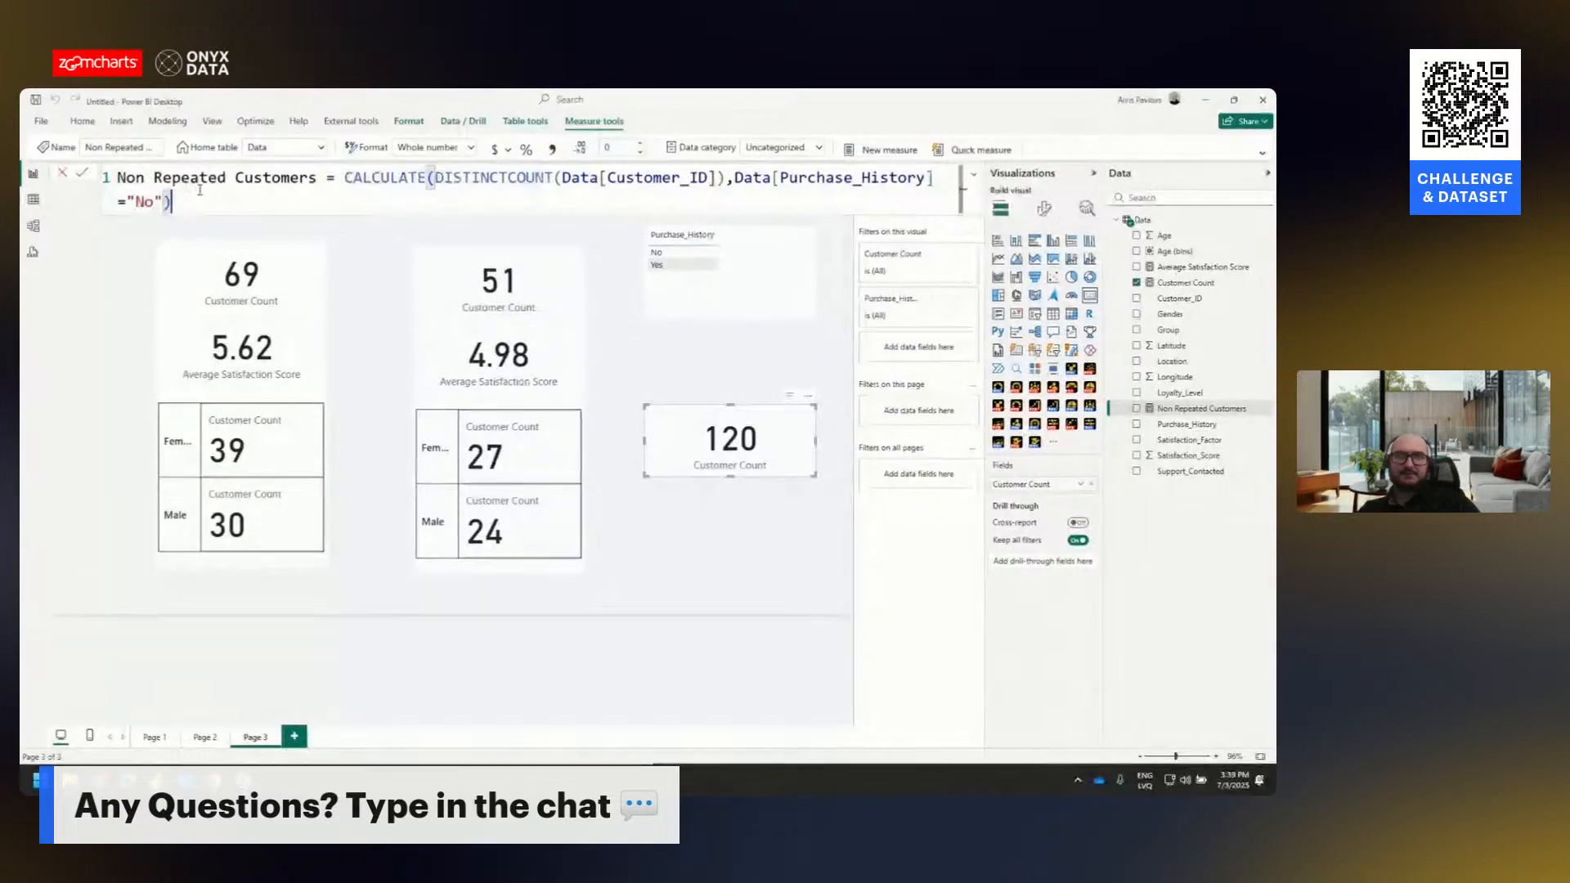
click(61, 174)
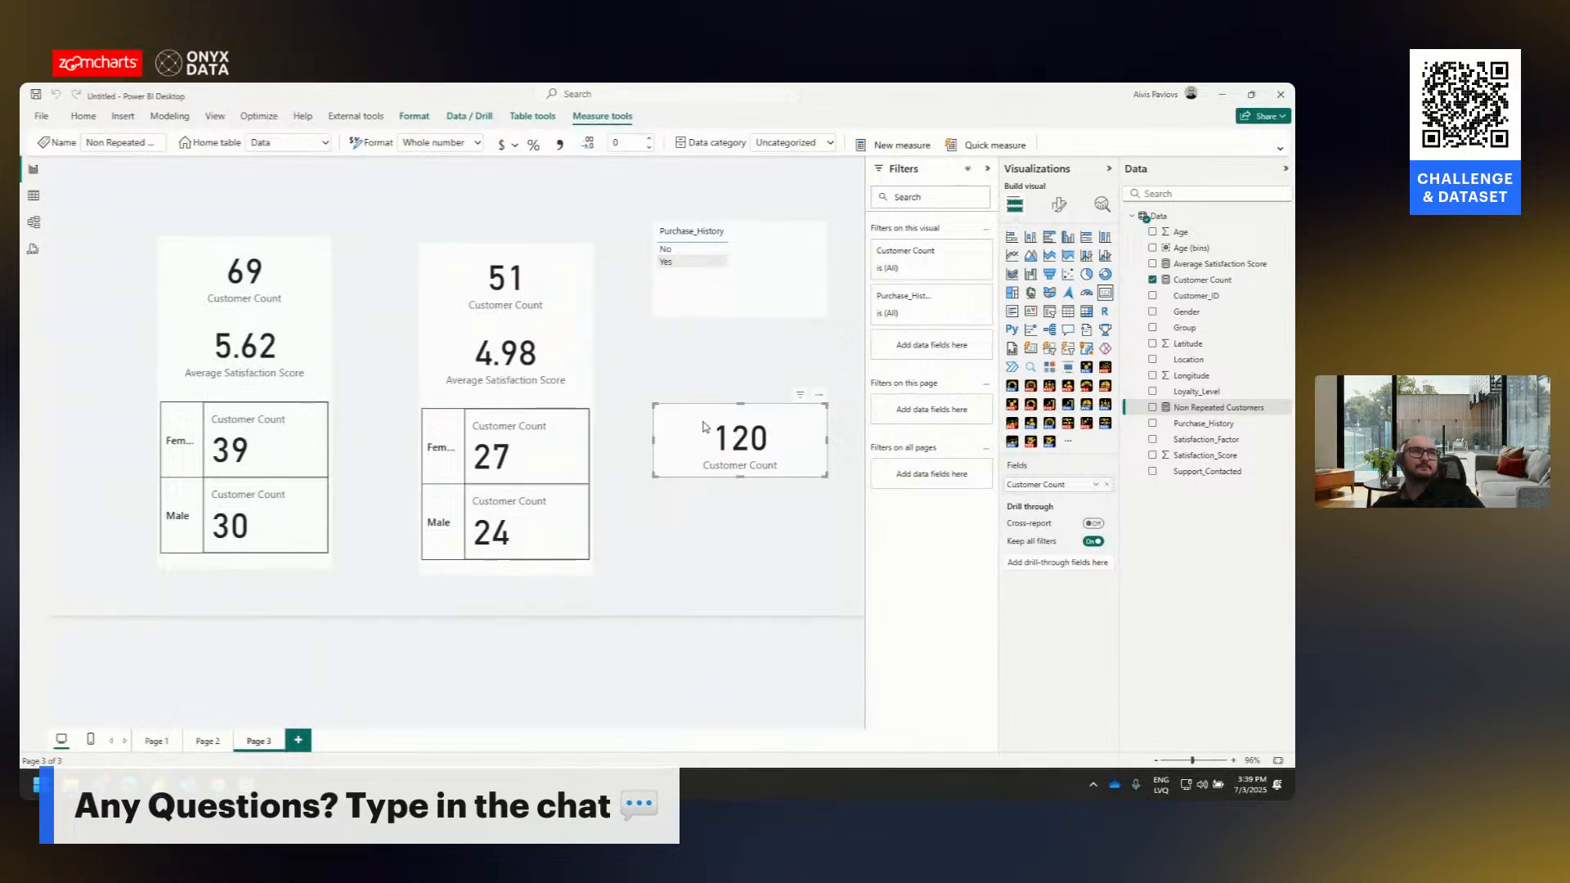
- Delete the unfiltered Customer Count card and the Purchase_History table from Page 3
key(Delete)
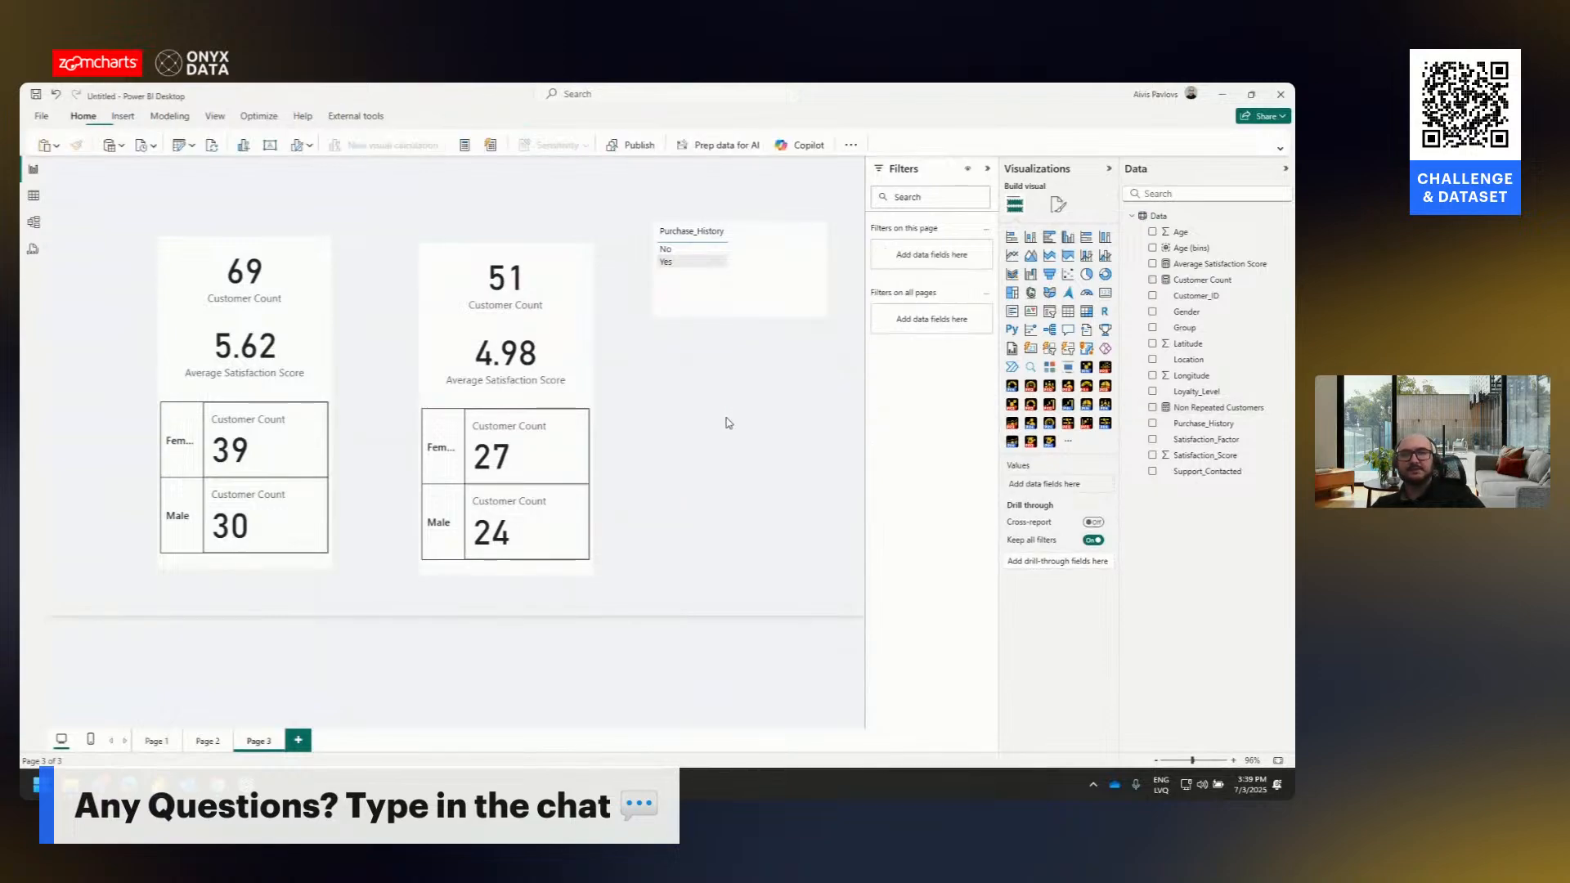
click(693, 253)
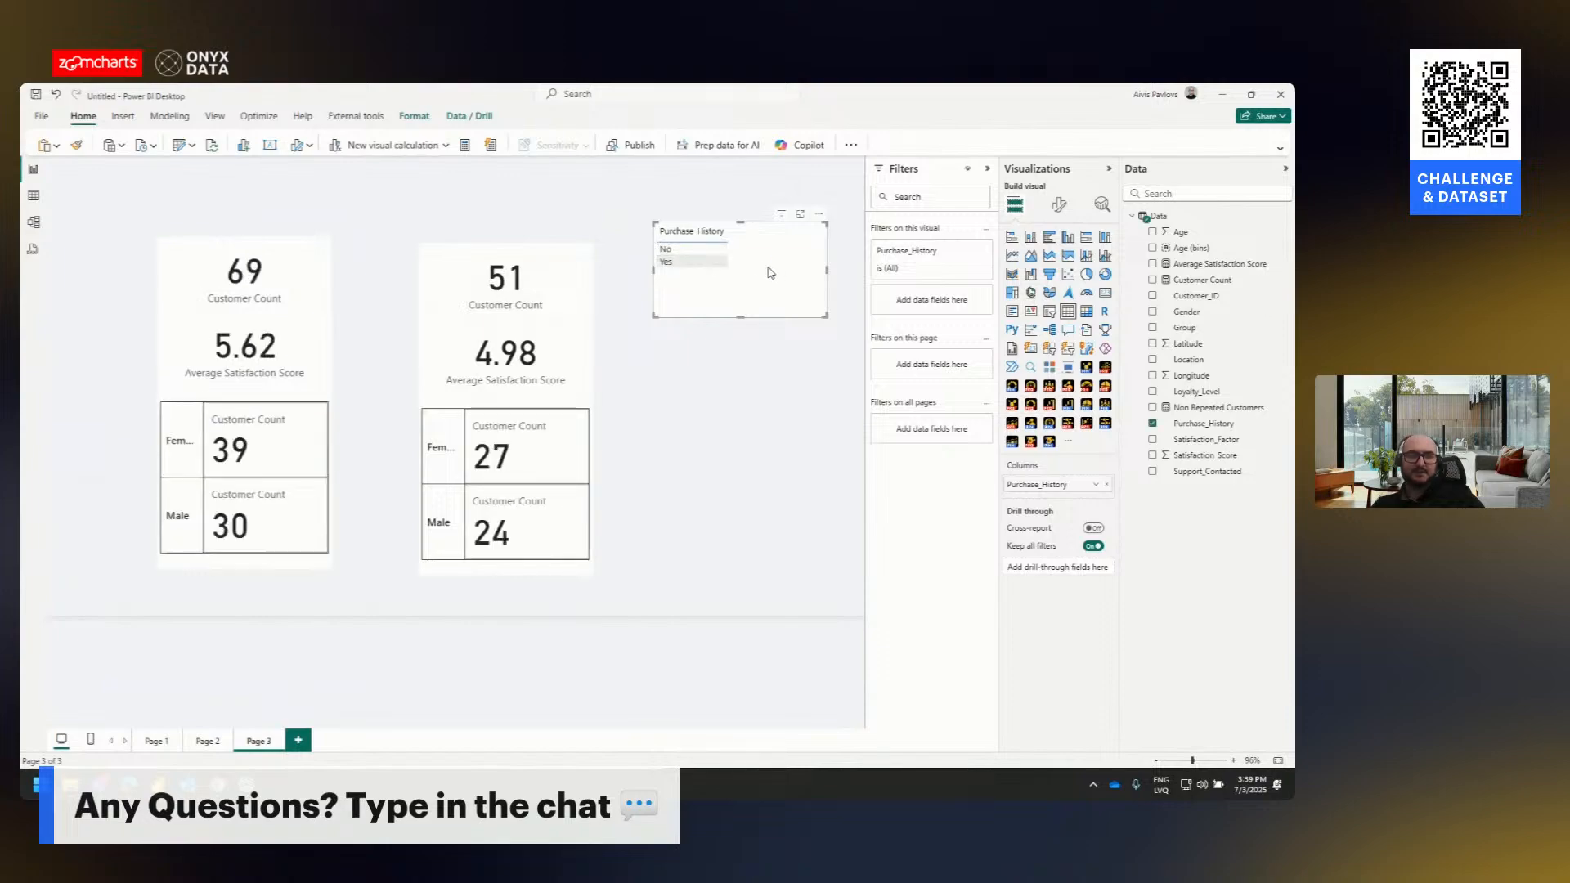
key(Delete)
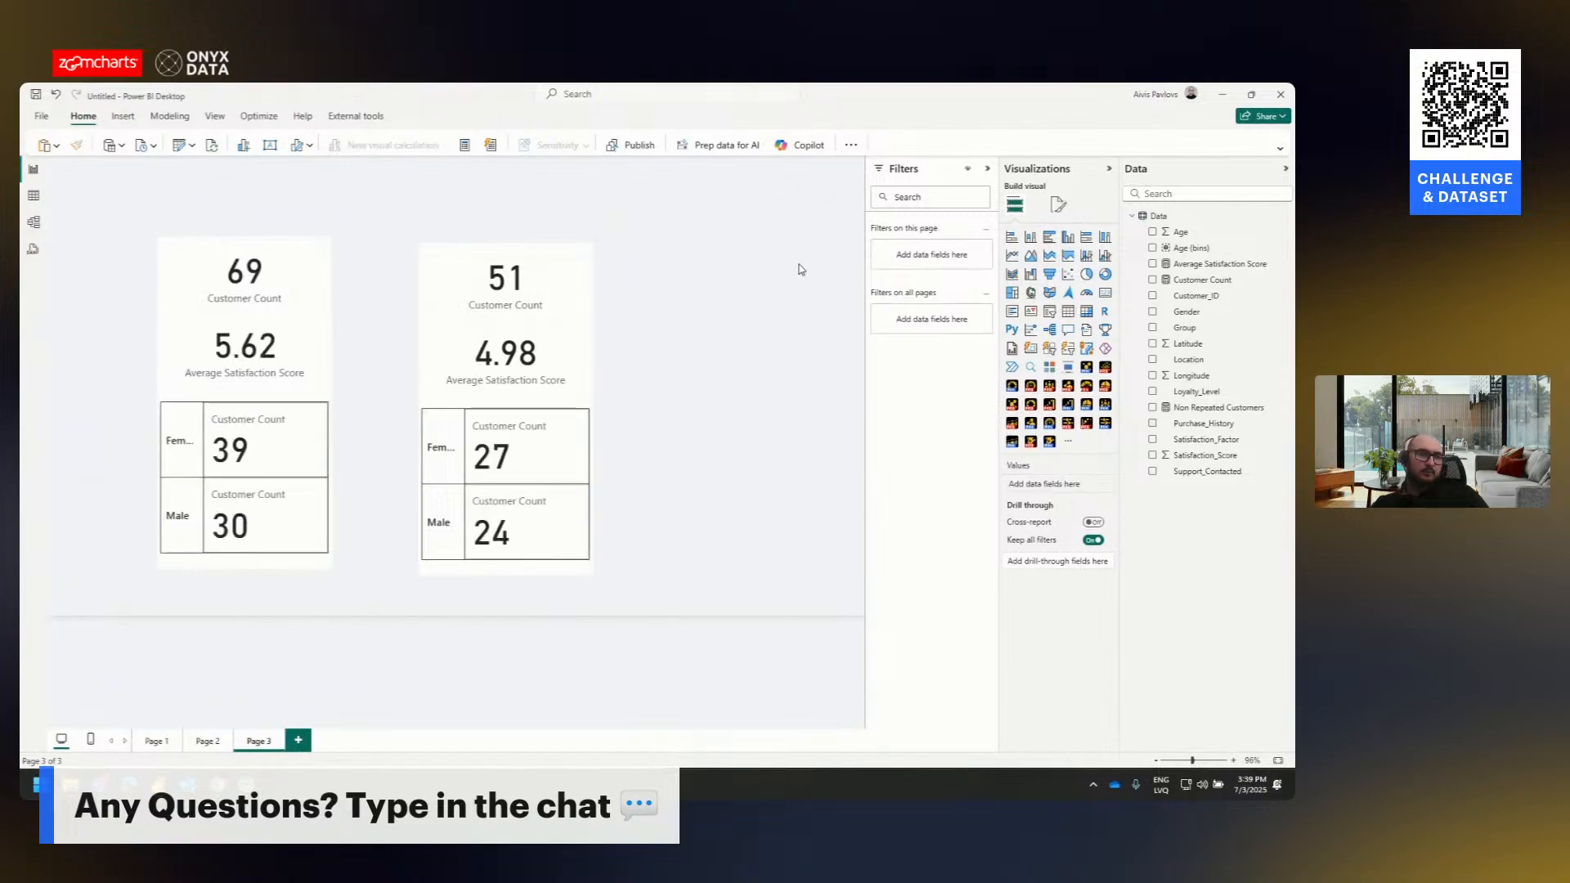
- Look at the Data table's rows, return to the report and view the dashboard on Page 1
click(33, 195)
click(33, 169)
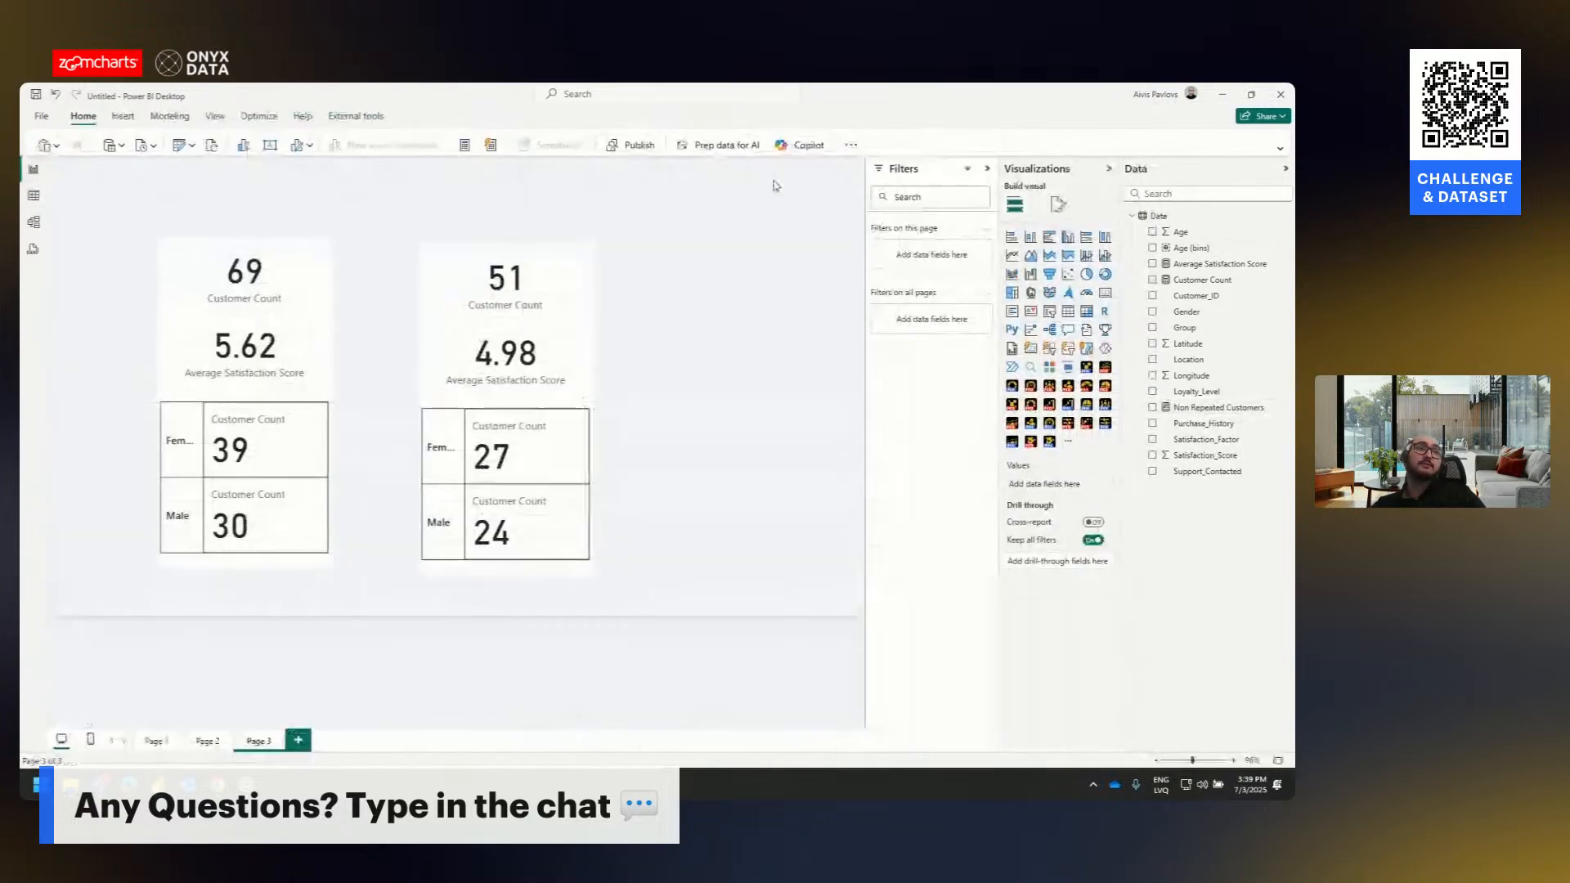
click(155, 741)
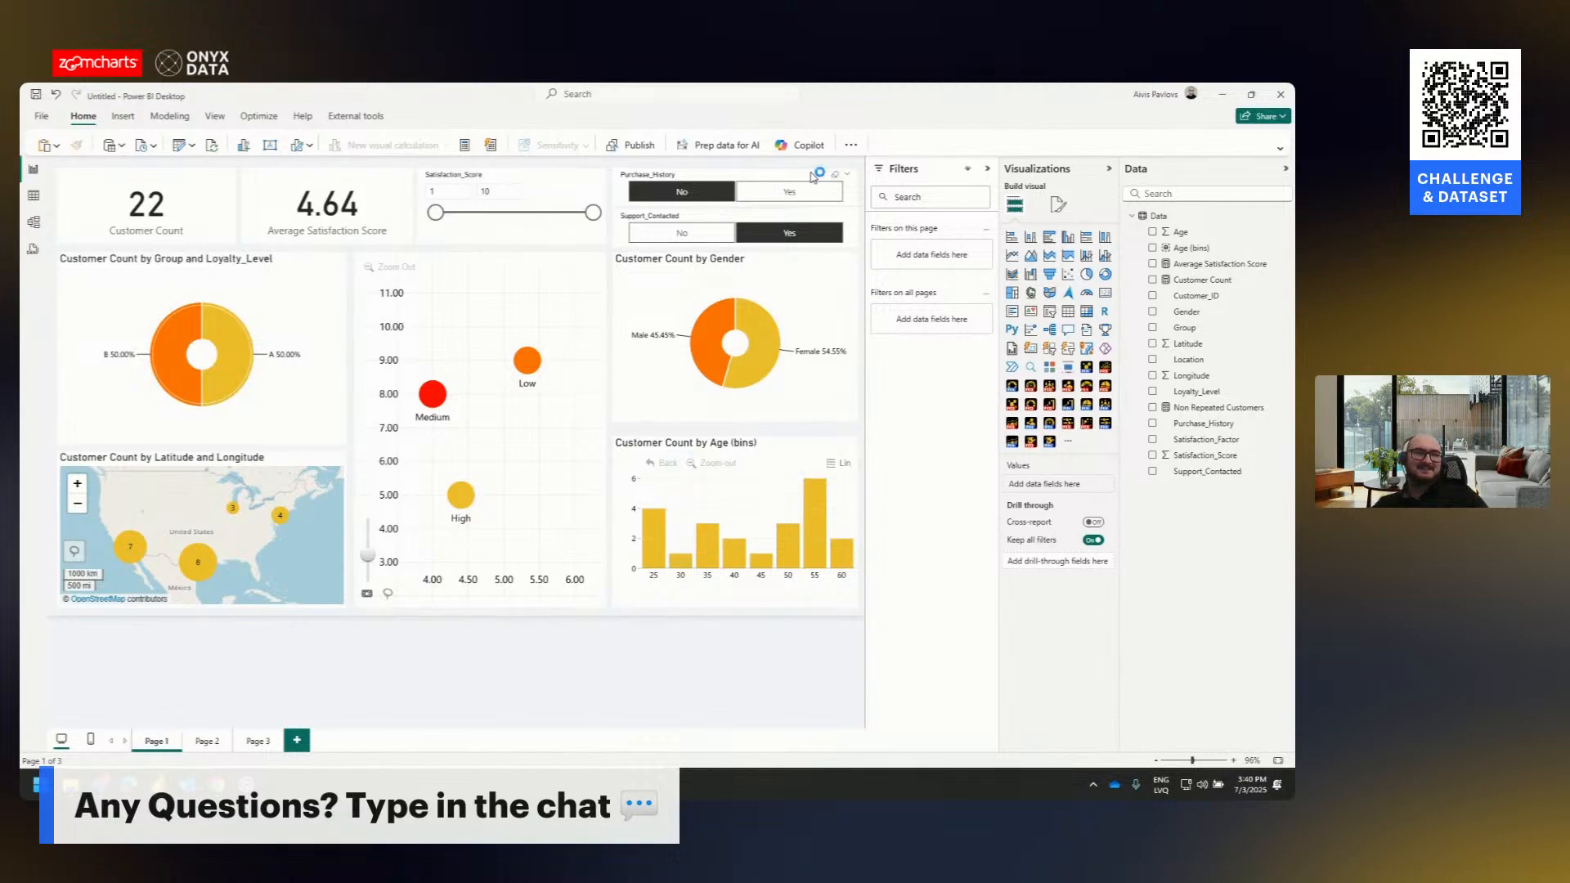
- Select the Customer Count by Age (bins) chart and the Age field, and open the Data table's rows
click(682, 440)
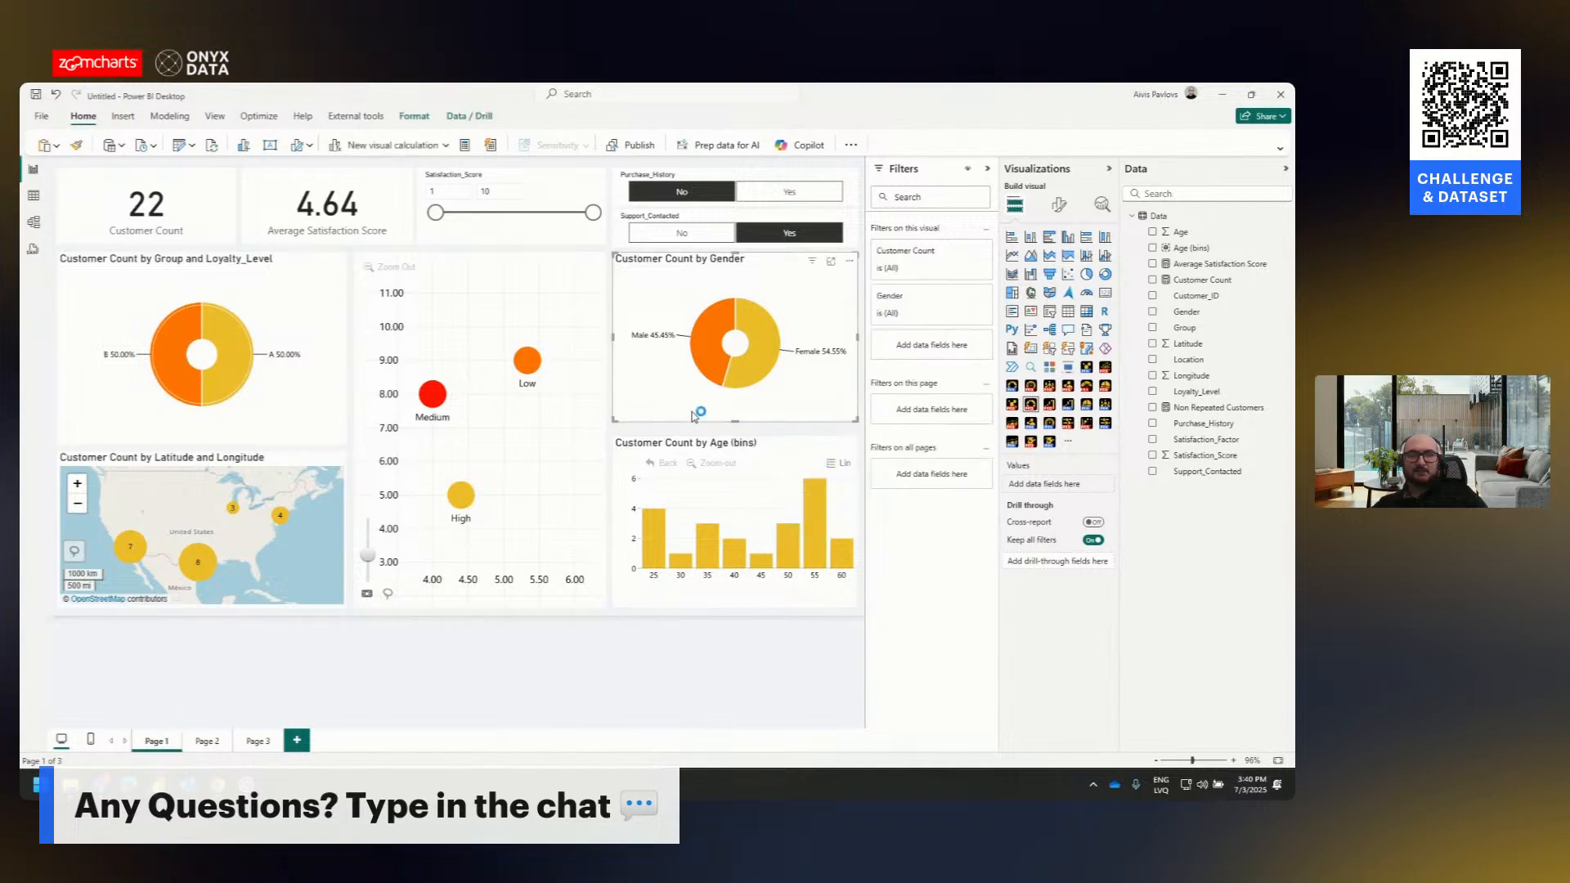
click(1183, 233)
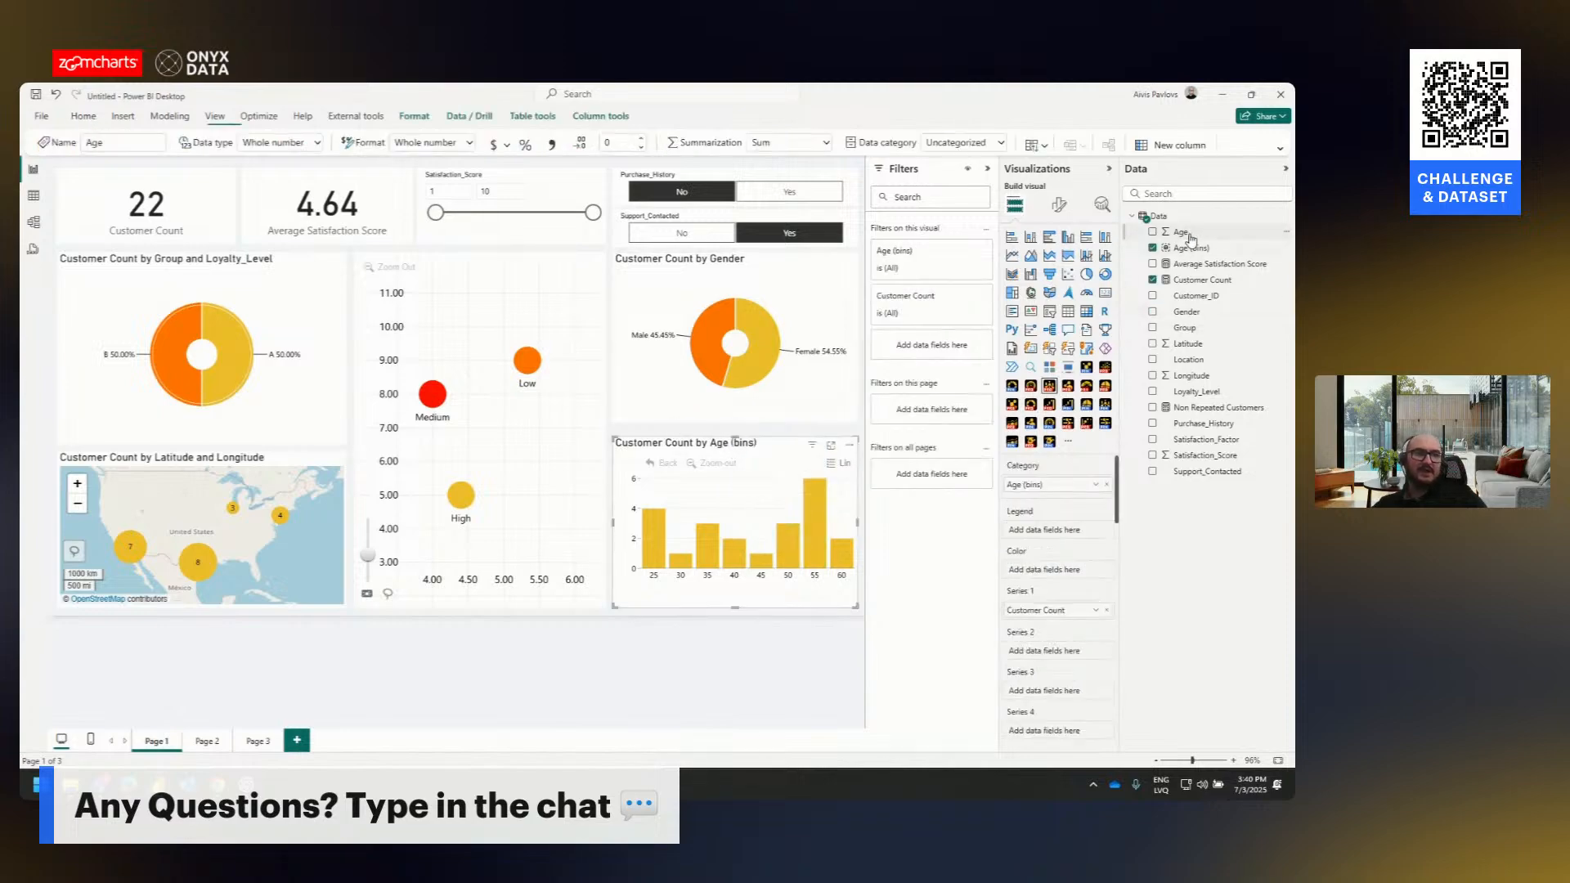
click(33, 196)
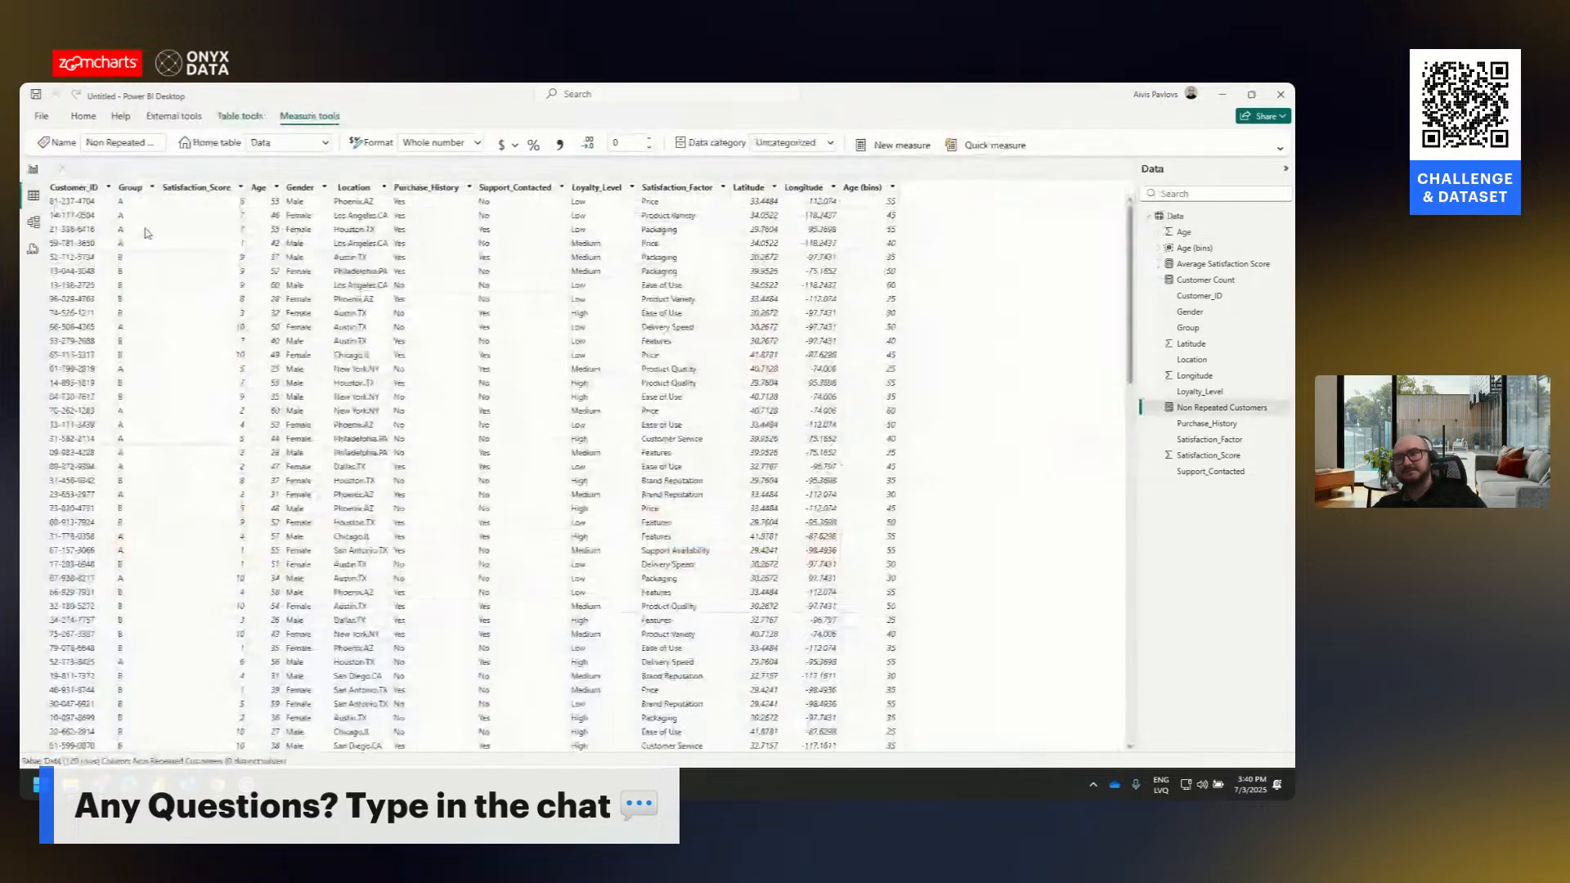
- Examine the range of values in the Data table's Age column, leave it unfiltered and return to the report
click(276, 187)
scroll(323, 368, down, 4)
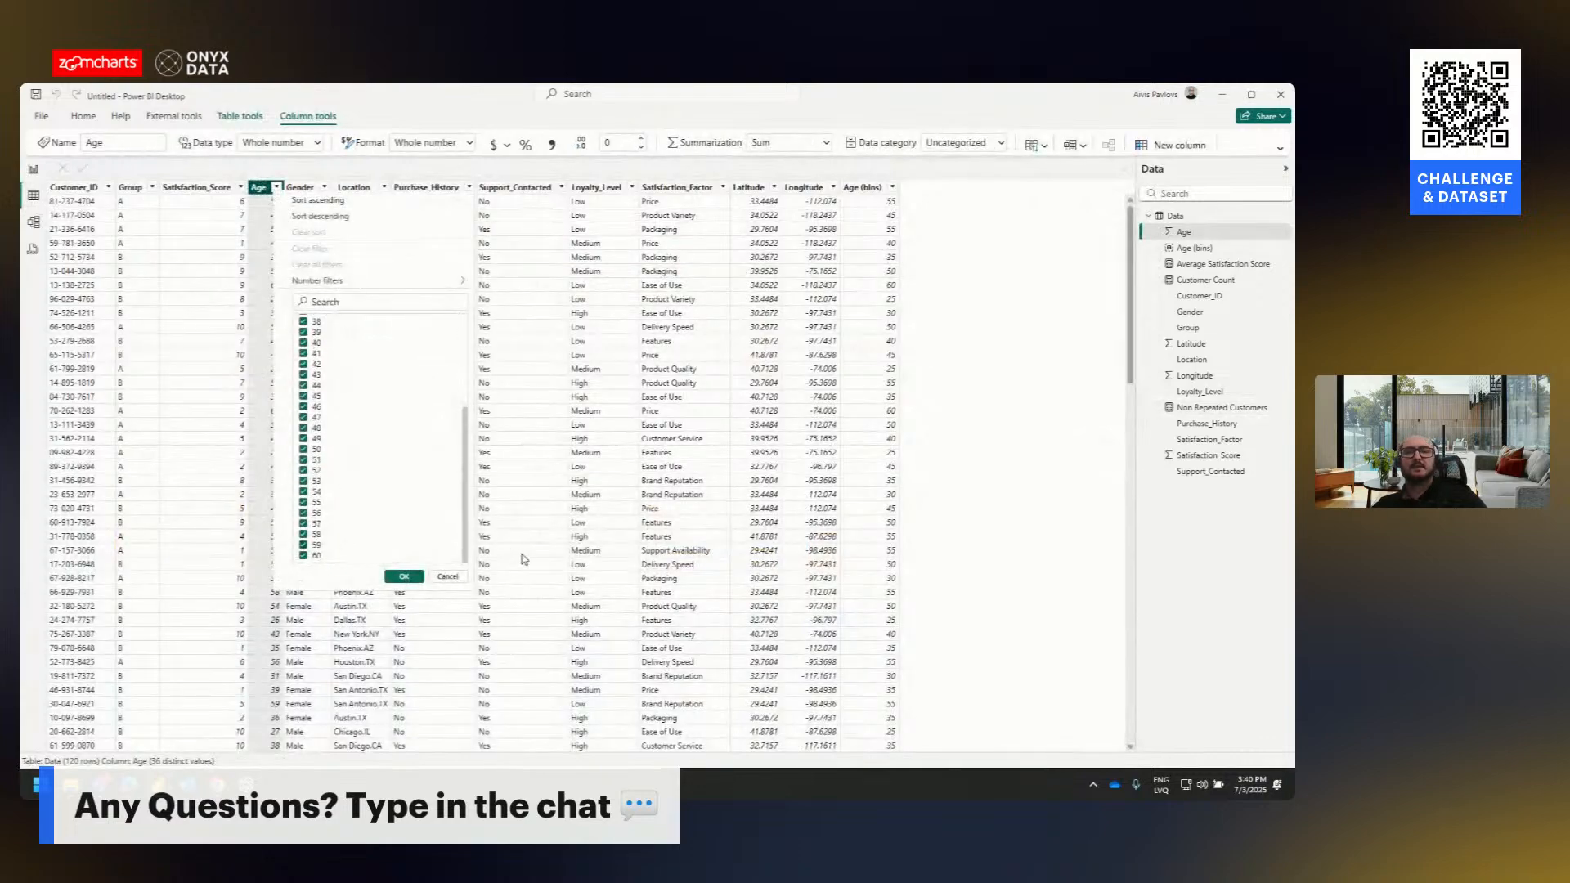
click(448, 576)
click(34, 170)
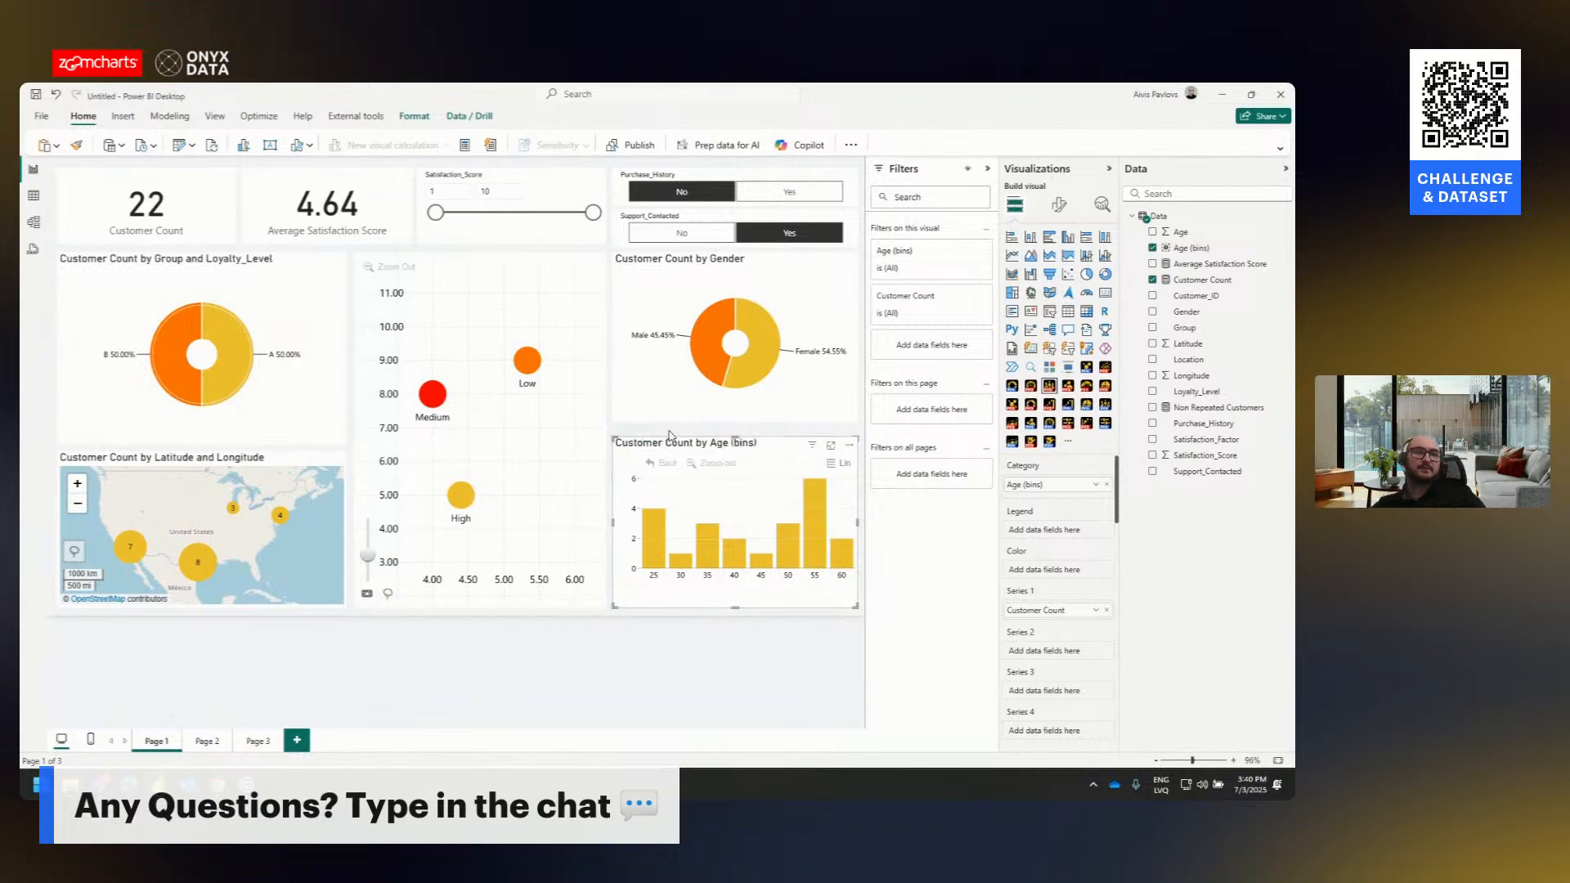
- Create a new group from the Age field with group type Bin, bin type Size of bins and a bin size of 5
right_click(1190, 236)
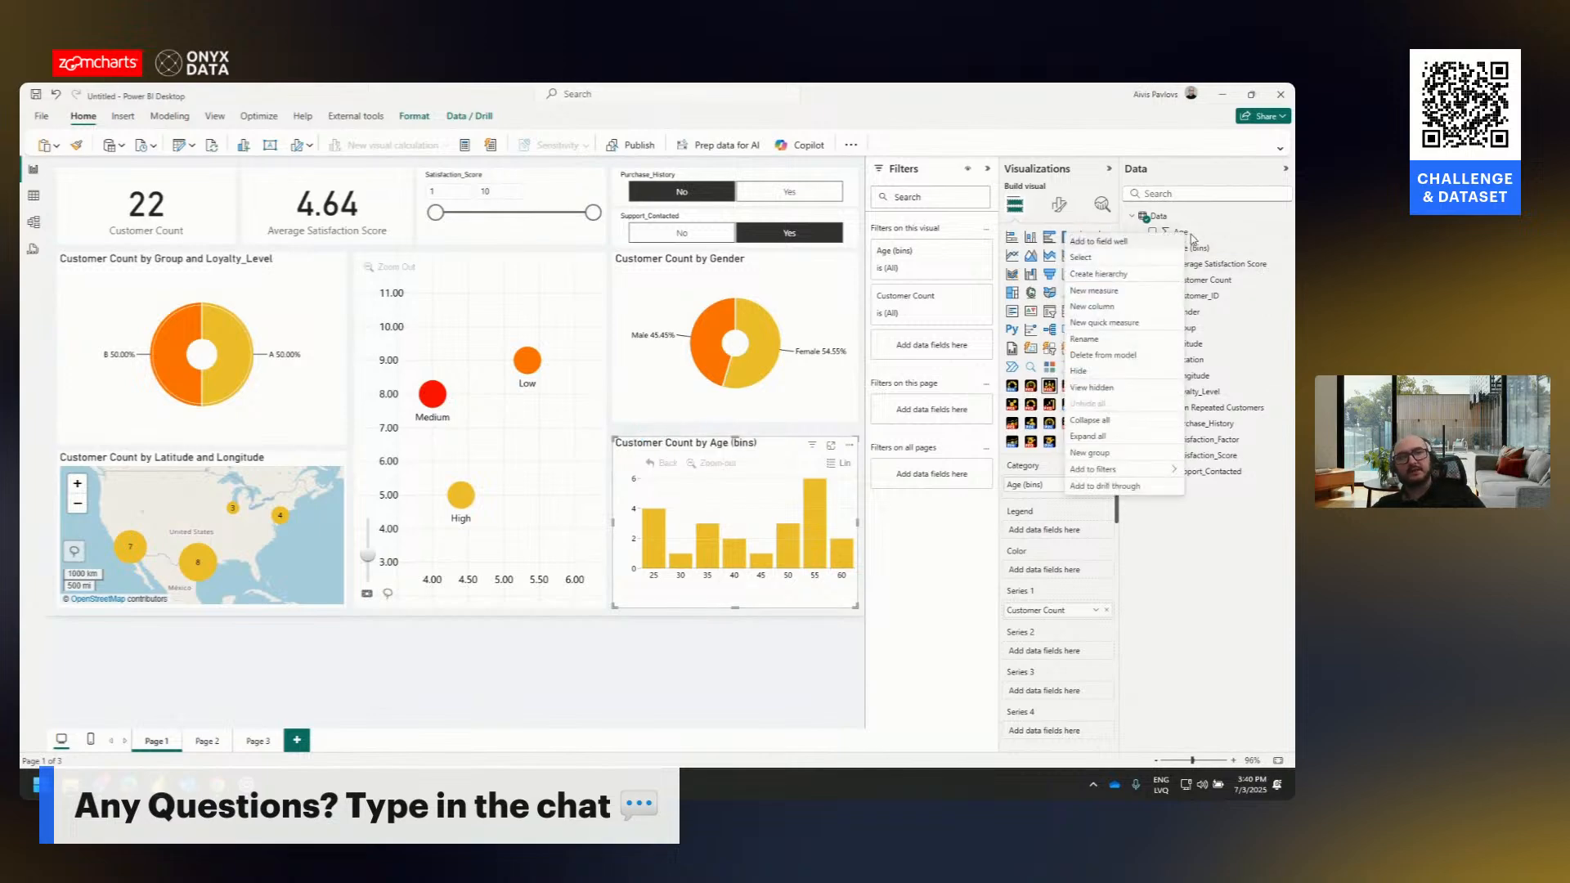
click(1104, 454)
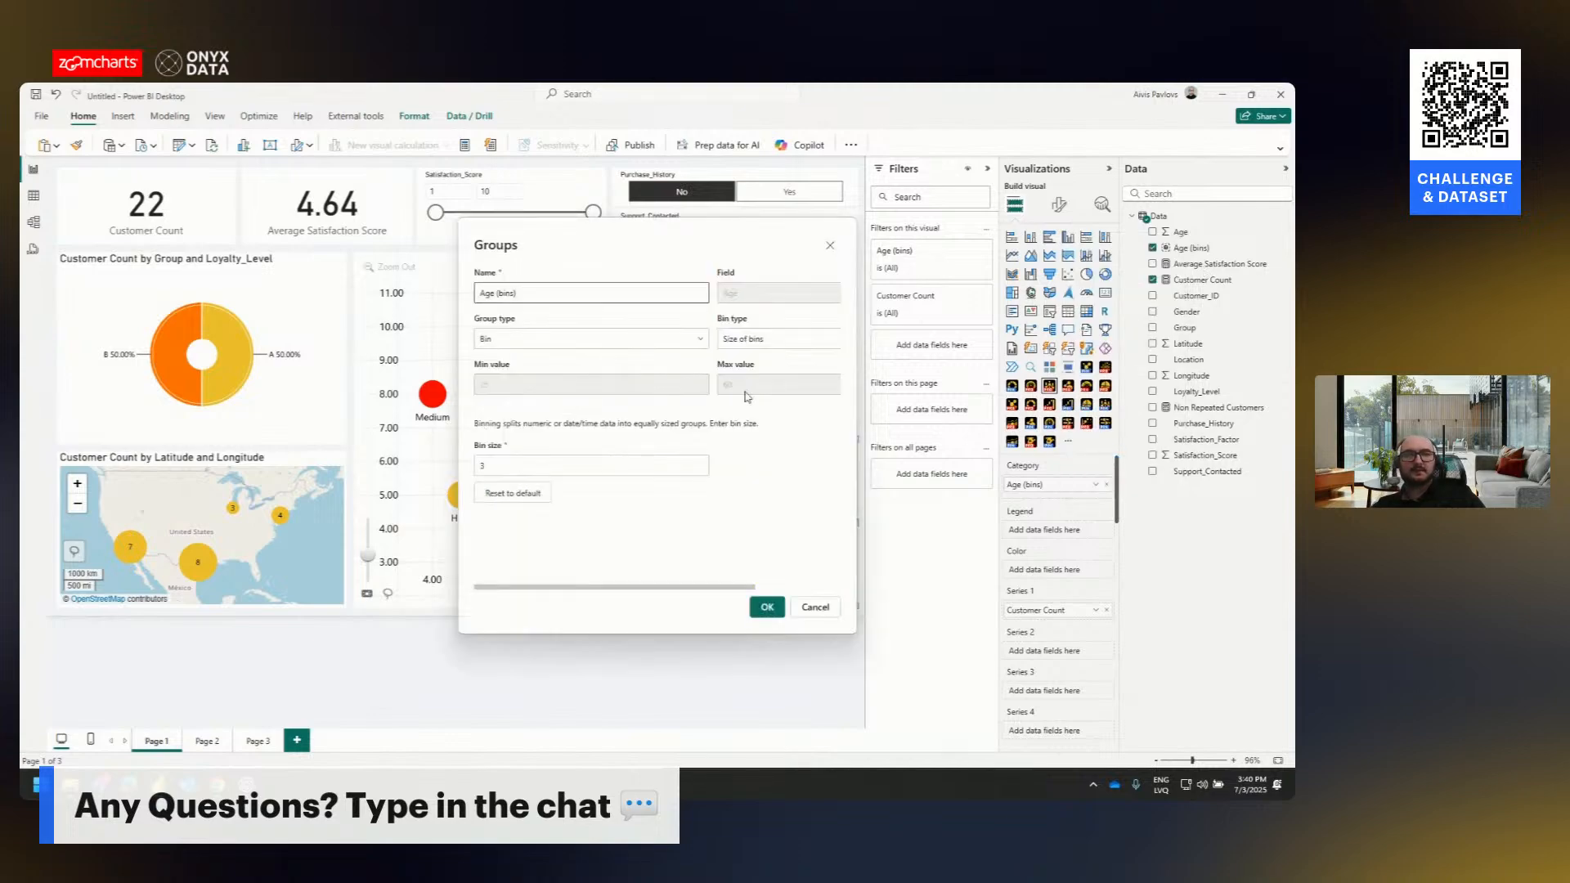
drag(532, 253, 407, 262)
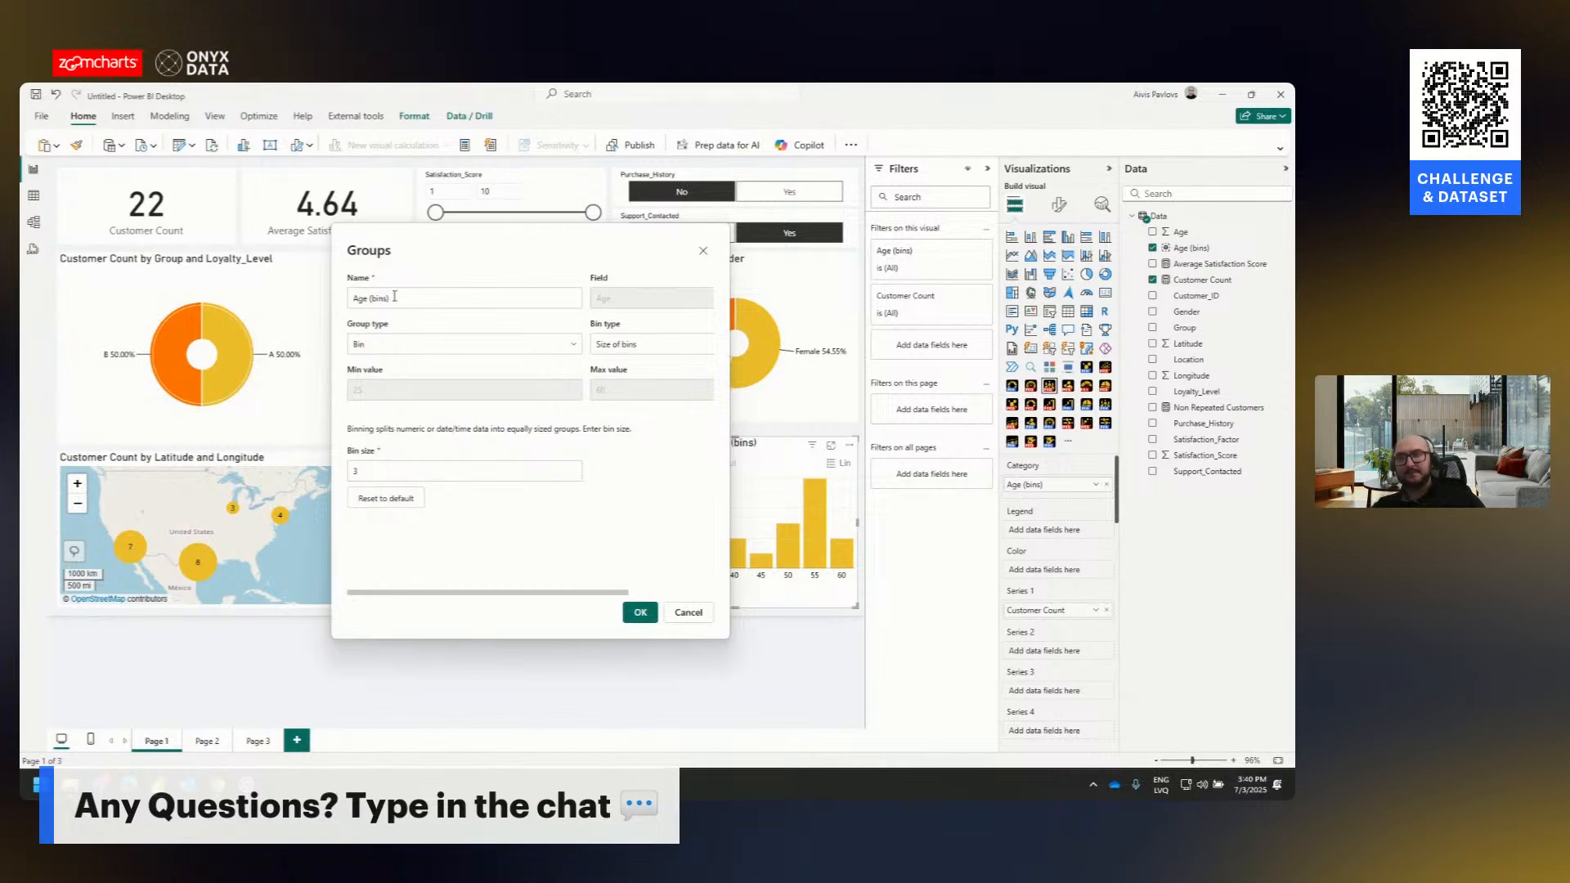
click(360, 350)
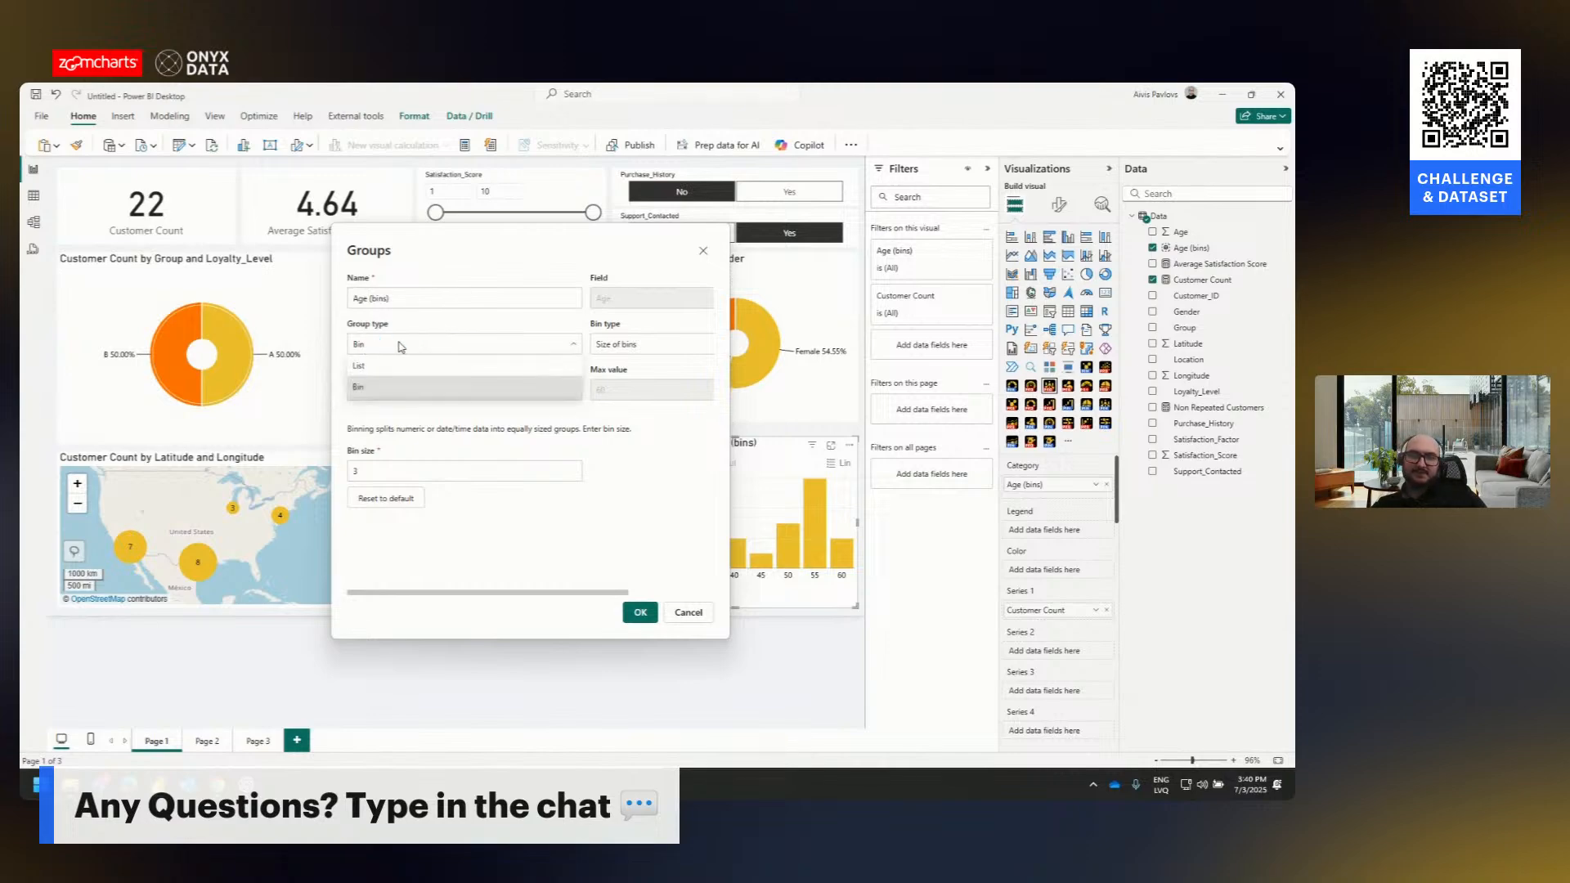
click(368, 393)
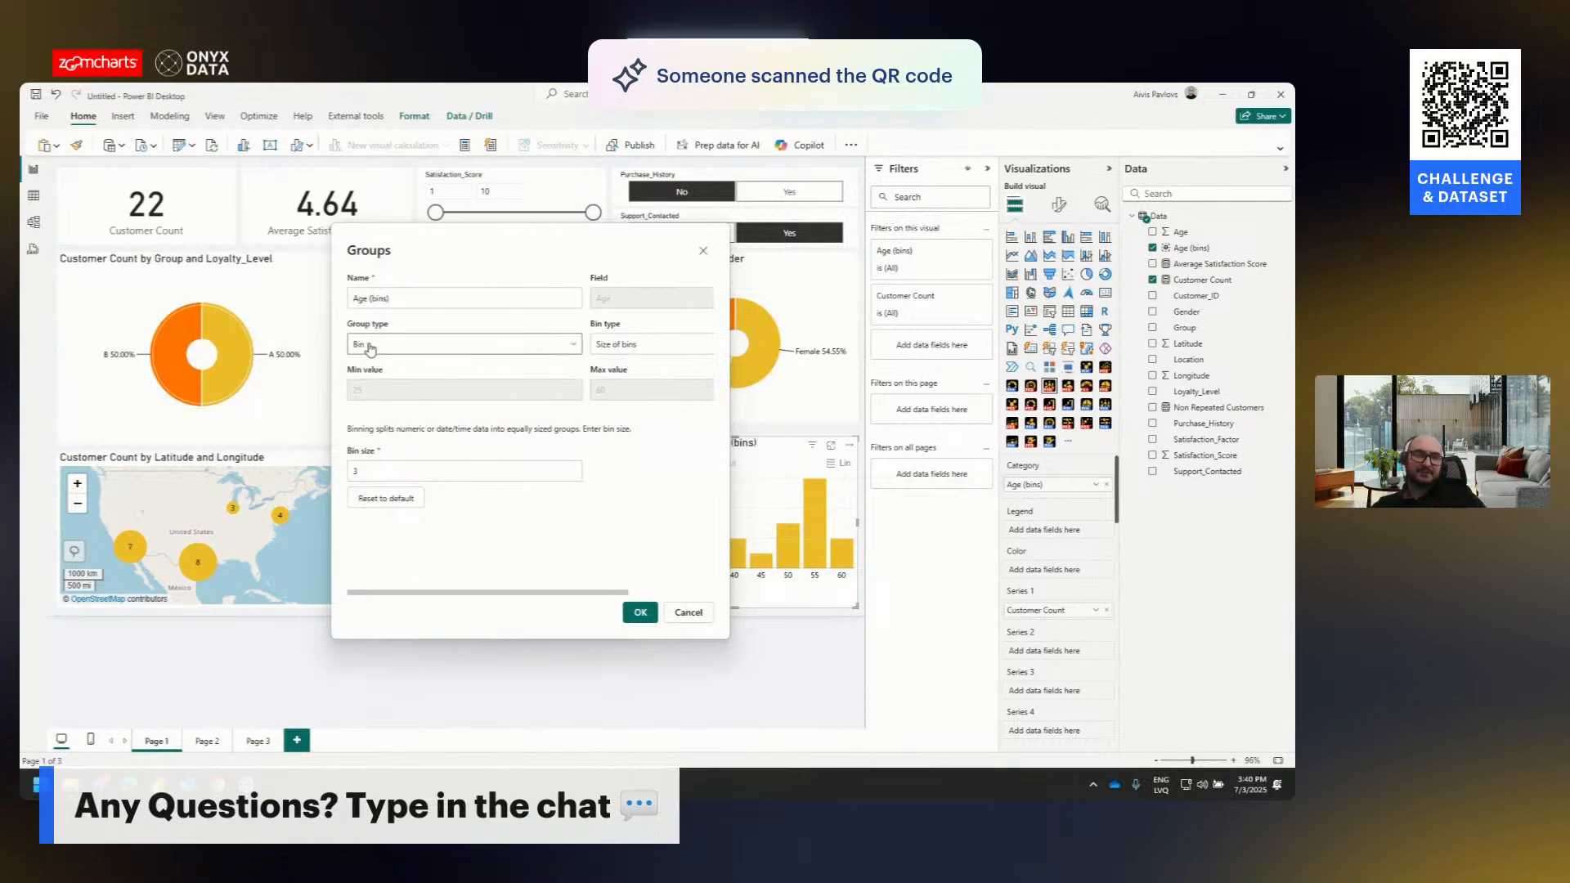
click(631, 347)
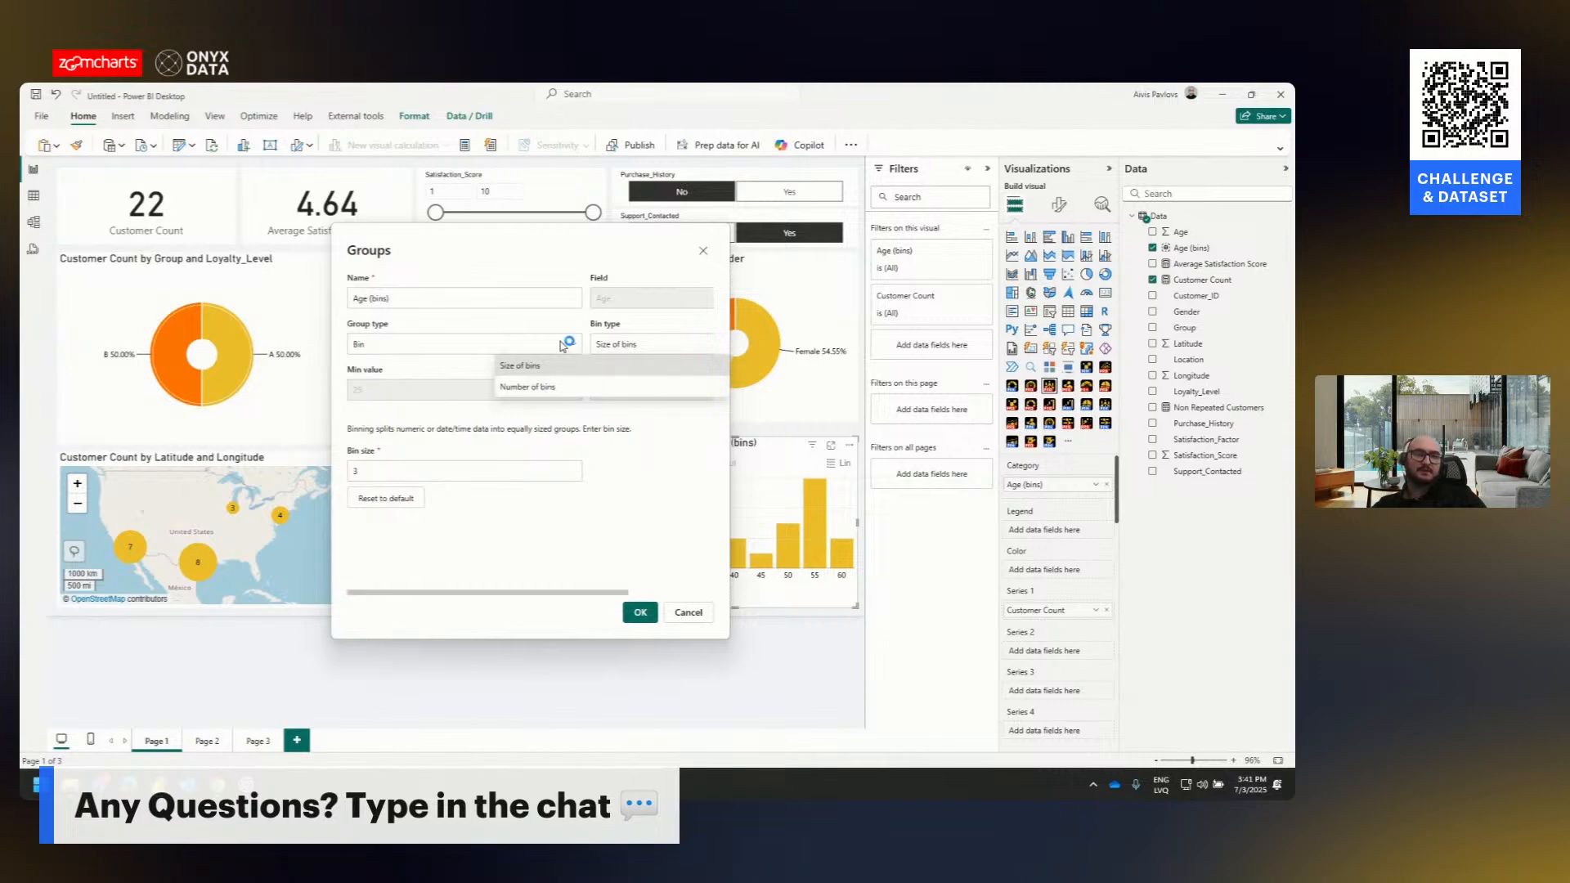
click(532, 367)
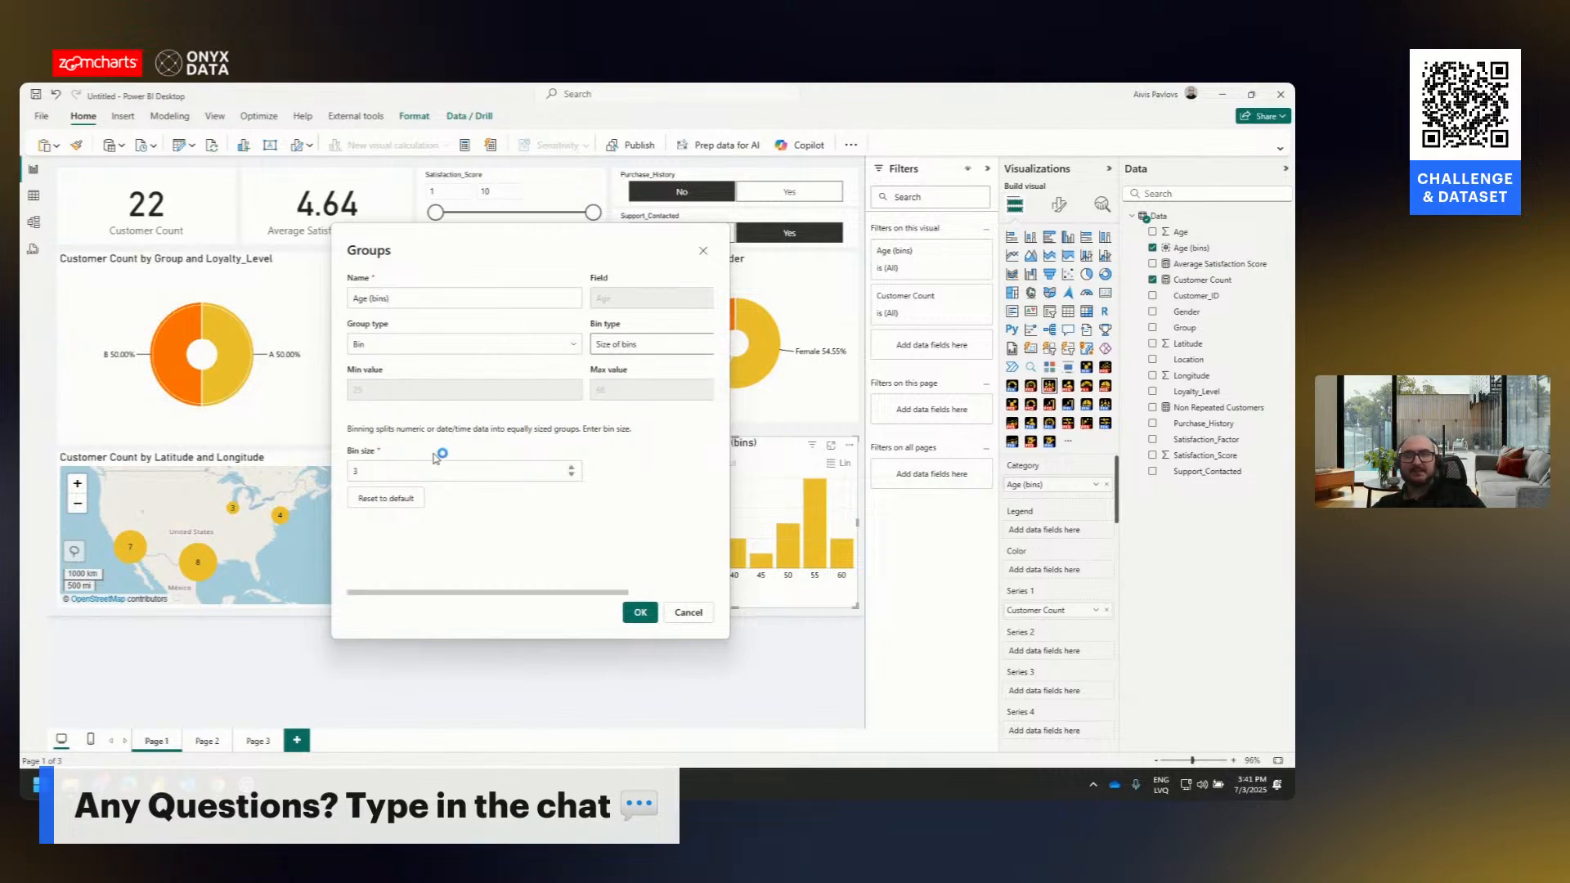
key(Tab)
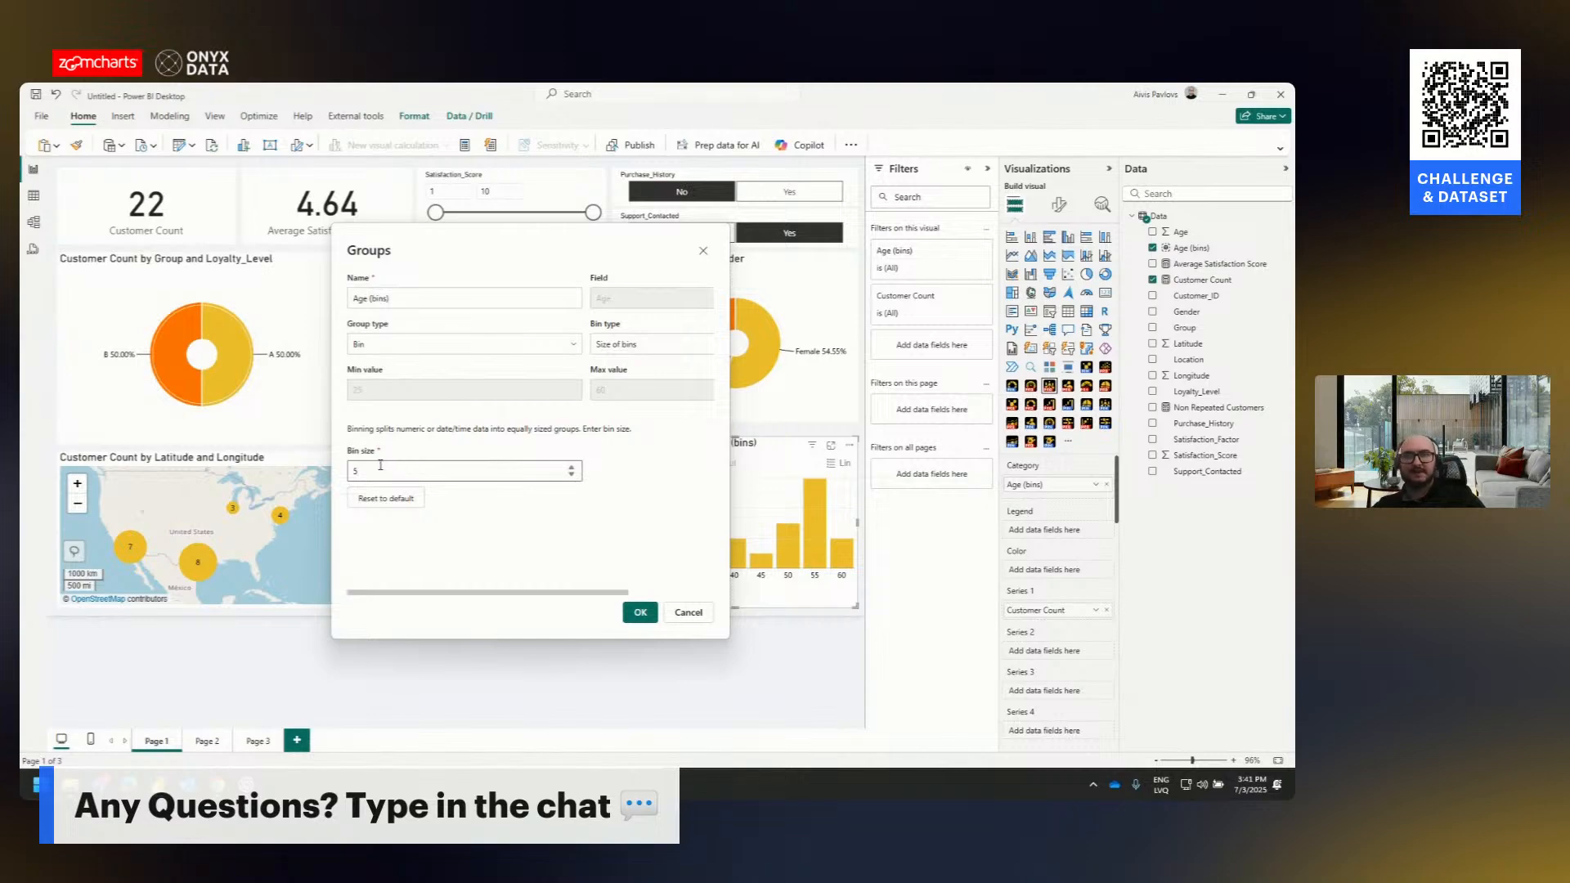
click(641, 612)
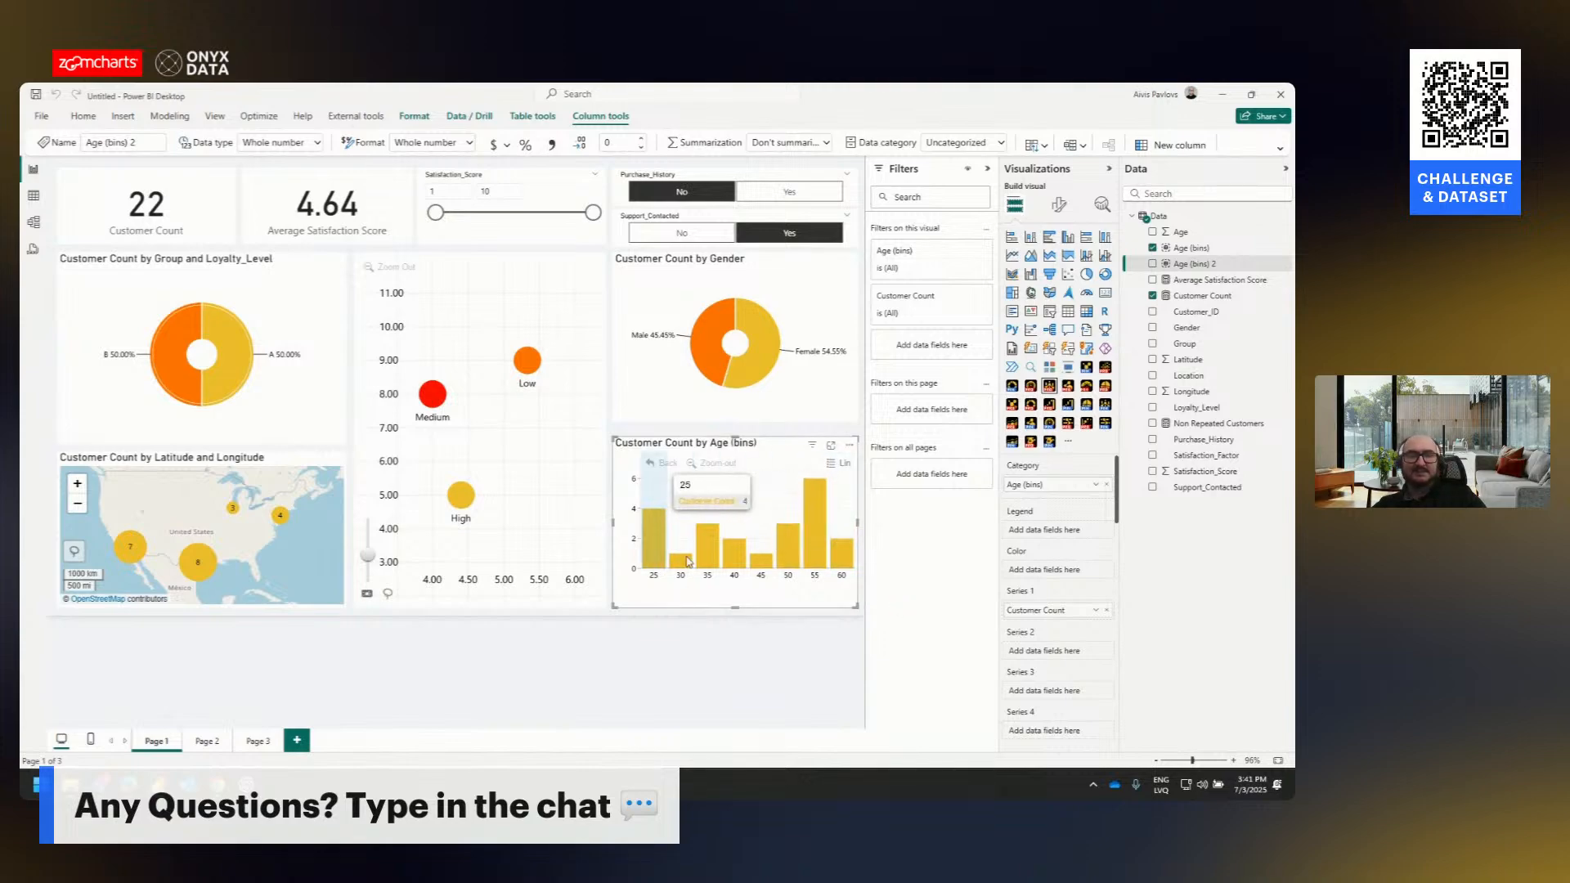
- Replace Age (bins) with the ungrouped Age field as the age chart's category, checking the chart's sort options
drag(1196, 233, 1030, 485)
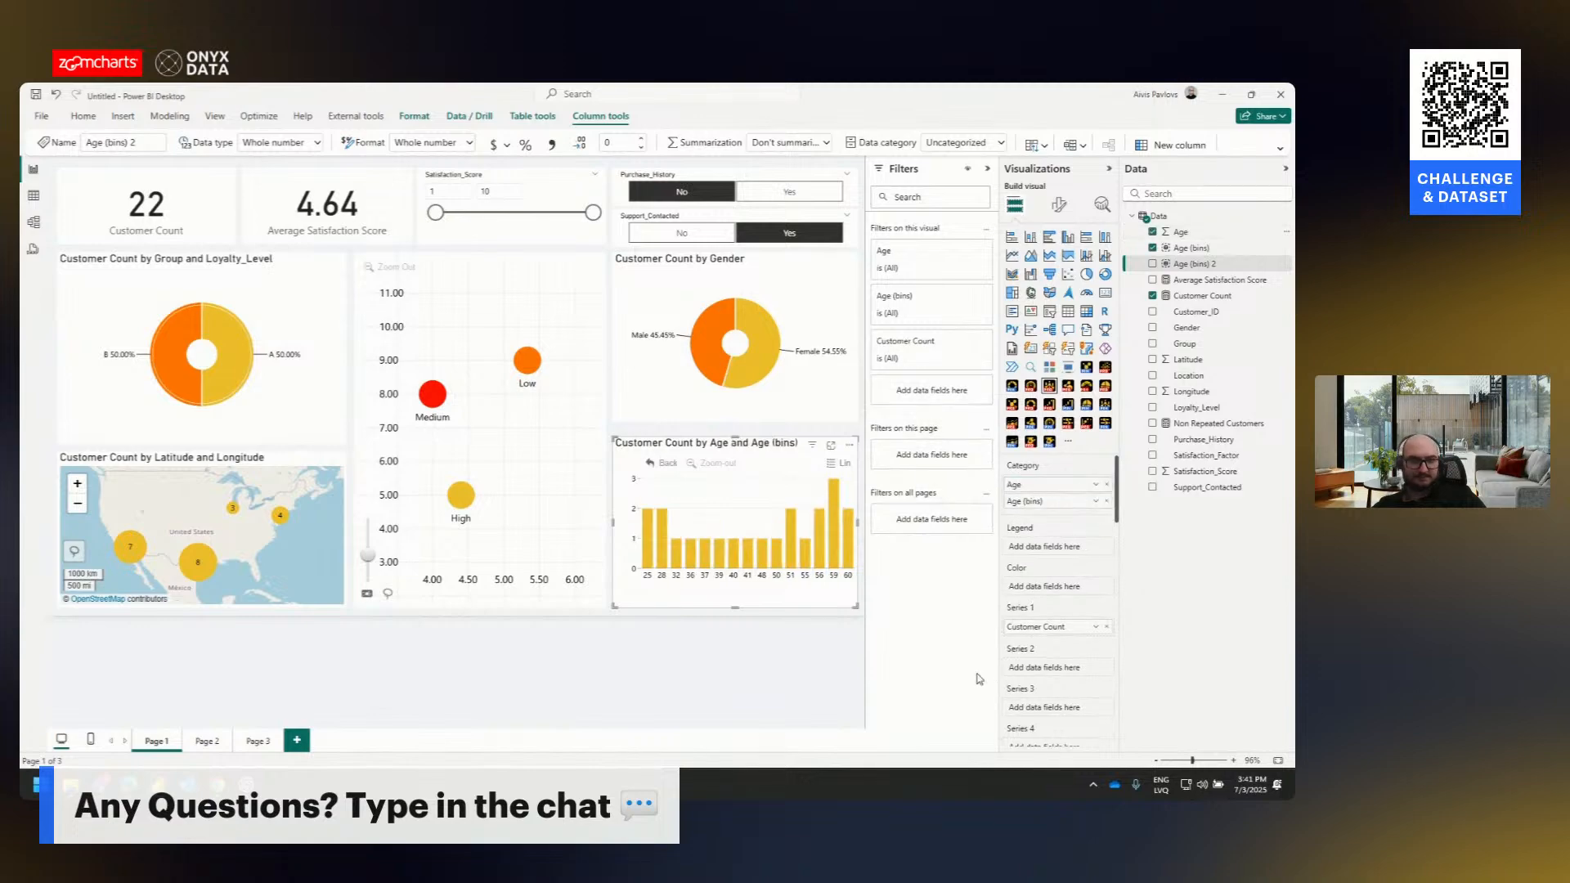
click(850, 444)
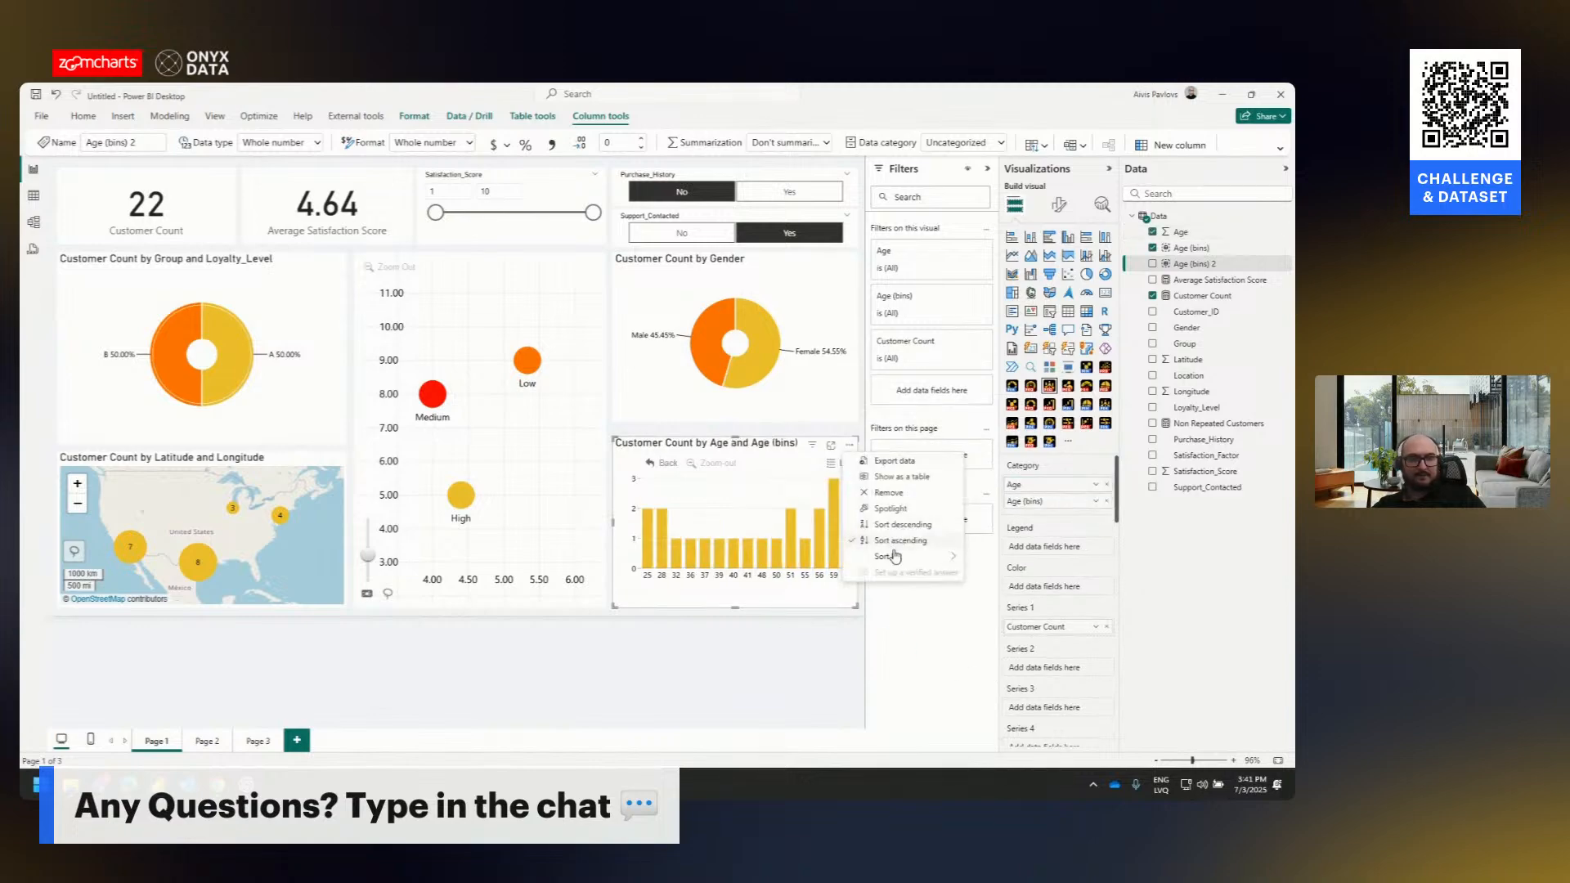
mouse_move(914, 559)
click(990, 557)
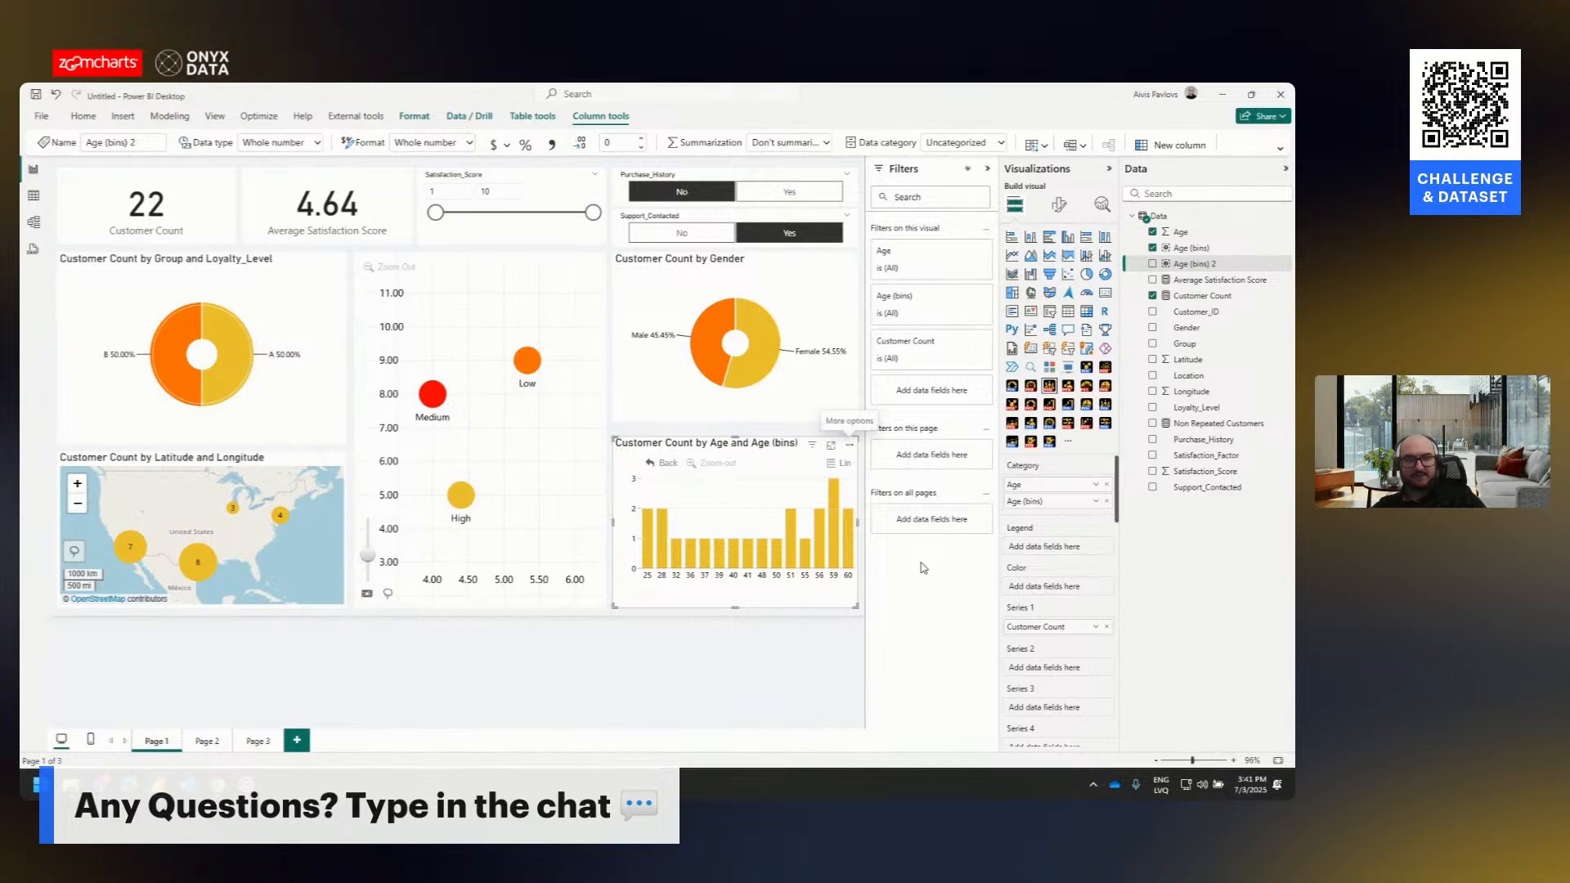
click(849, 444)
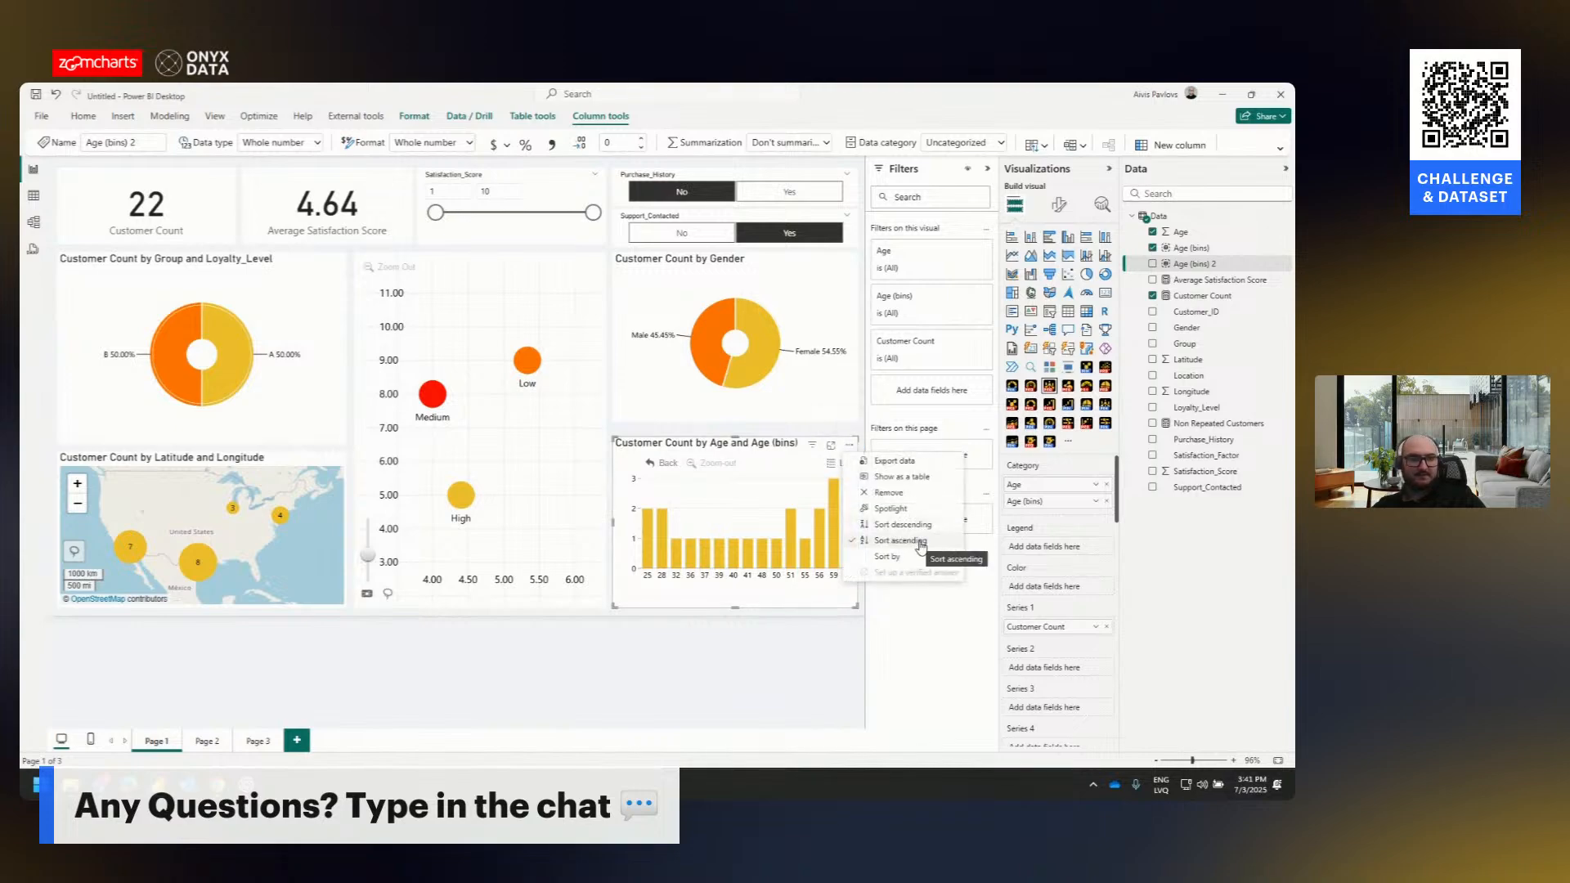
mouse_move(919, 559)
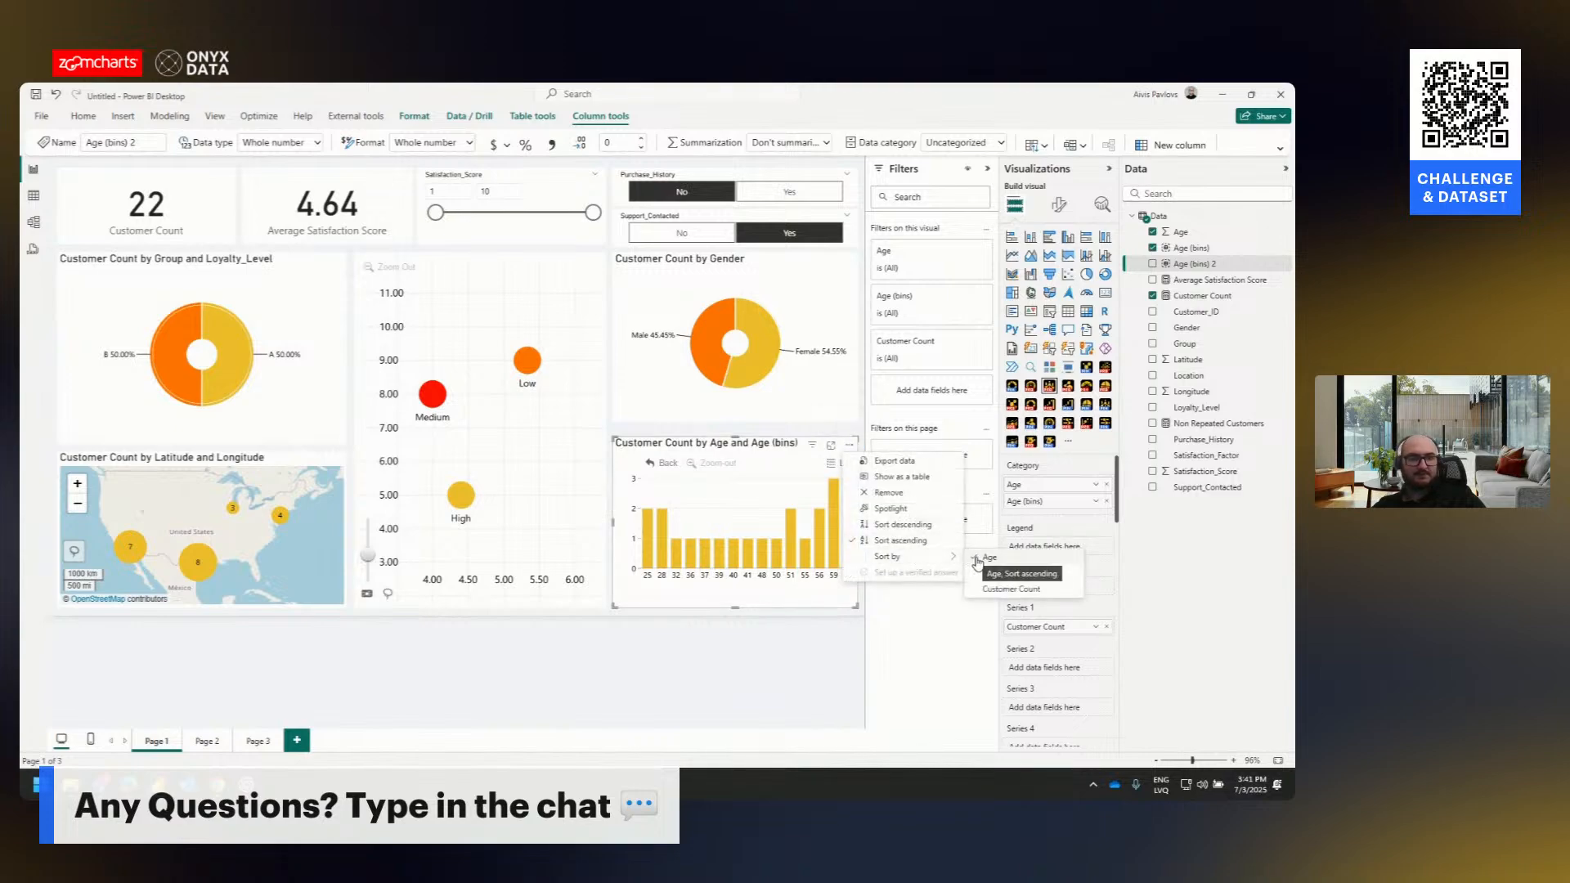
click(1096, 501)
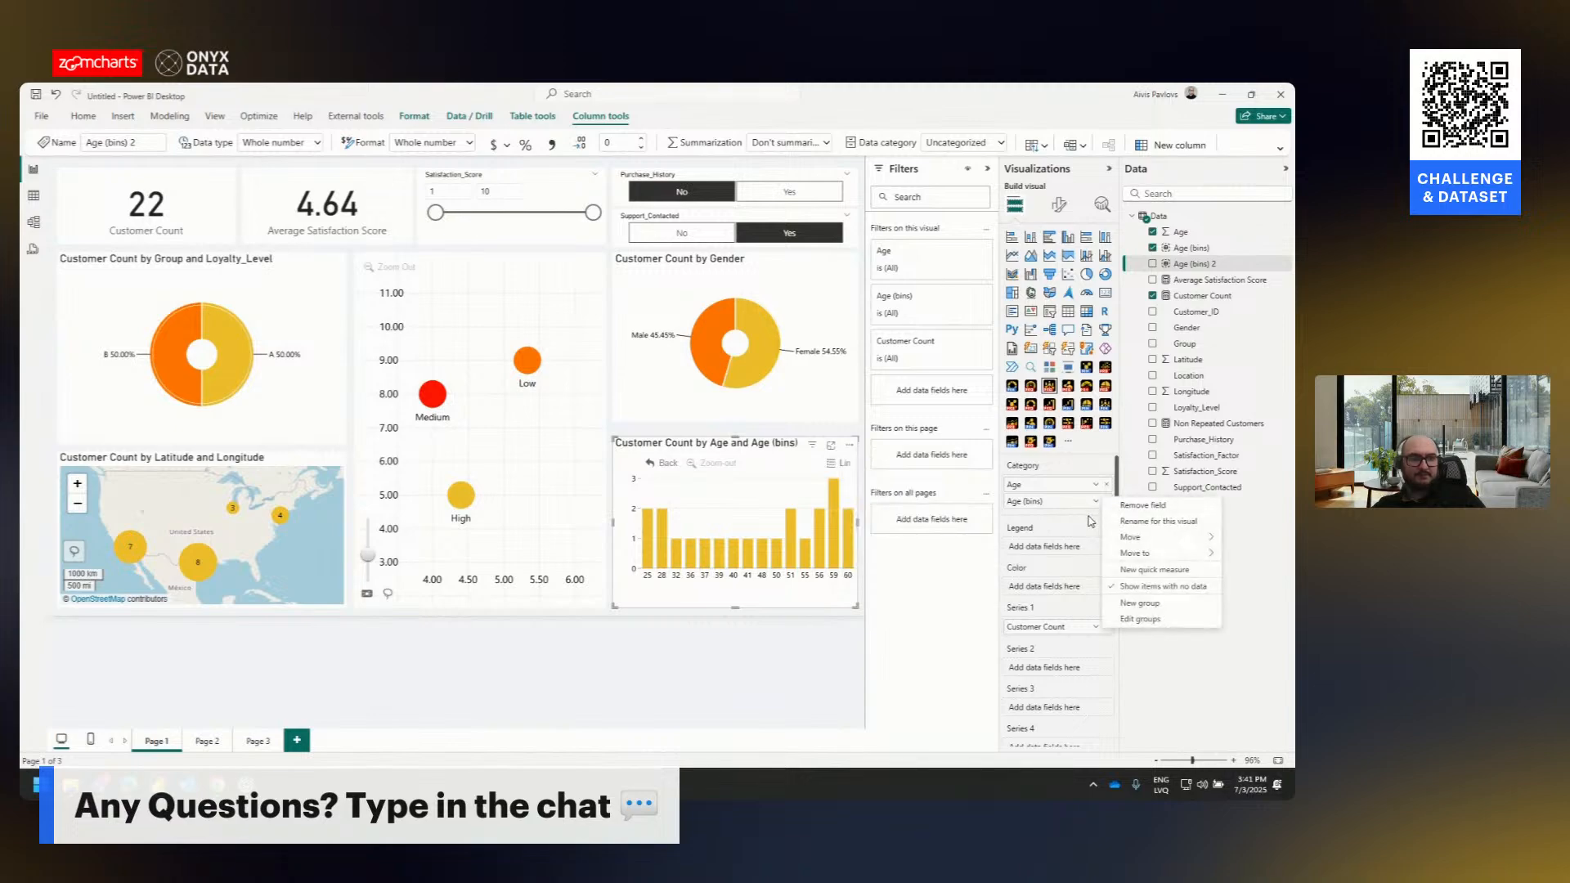
click(1142, 506)
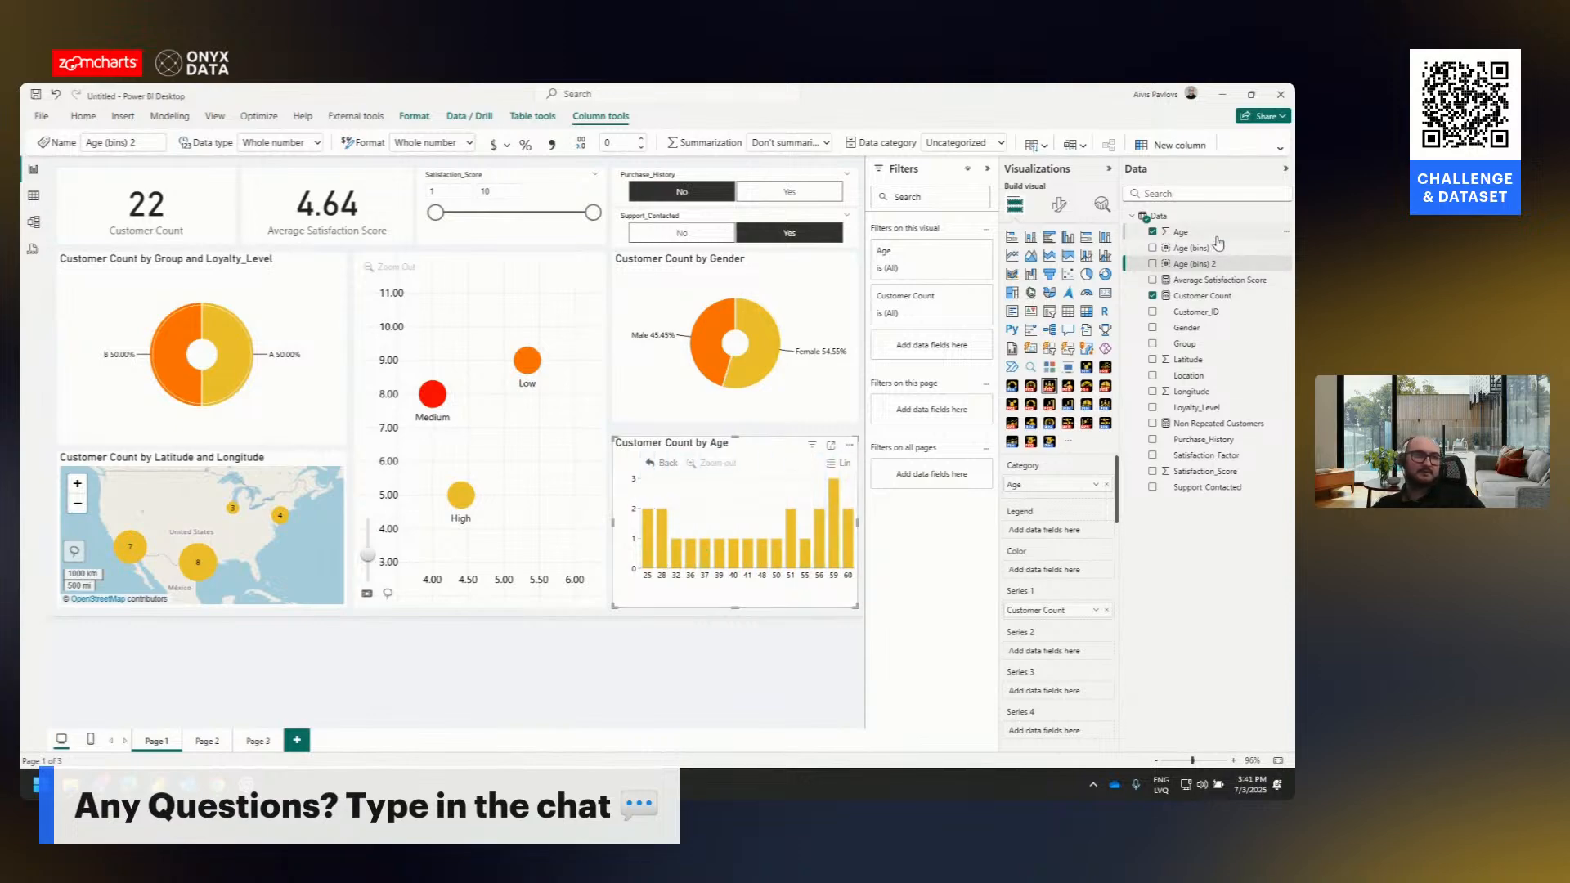
- Put Age (bins) back as the chart's category in place of Age and sort the chart by Age (bins) ascending
drag(1194, 250, 1043, 486)
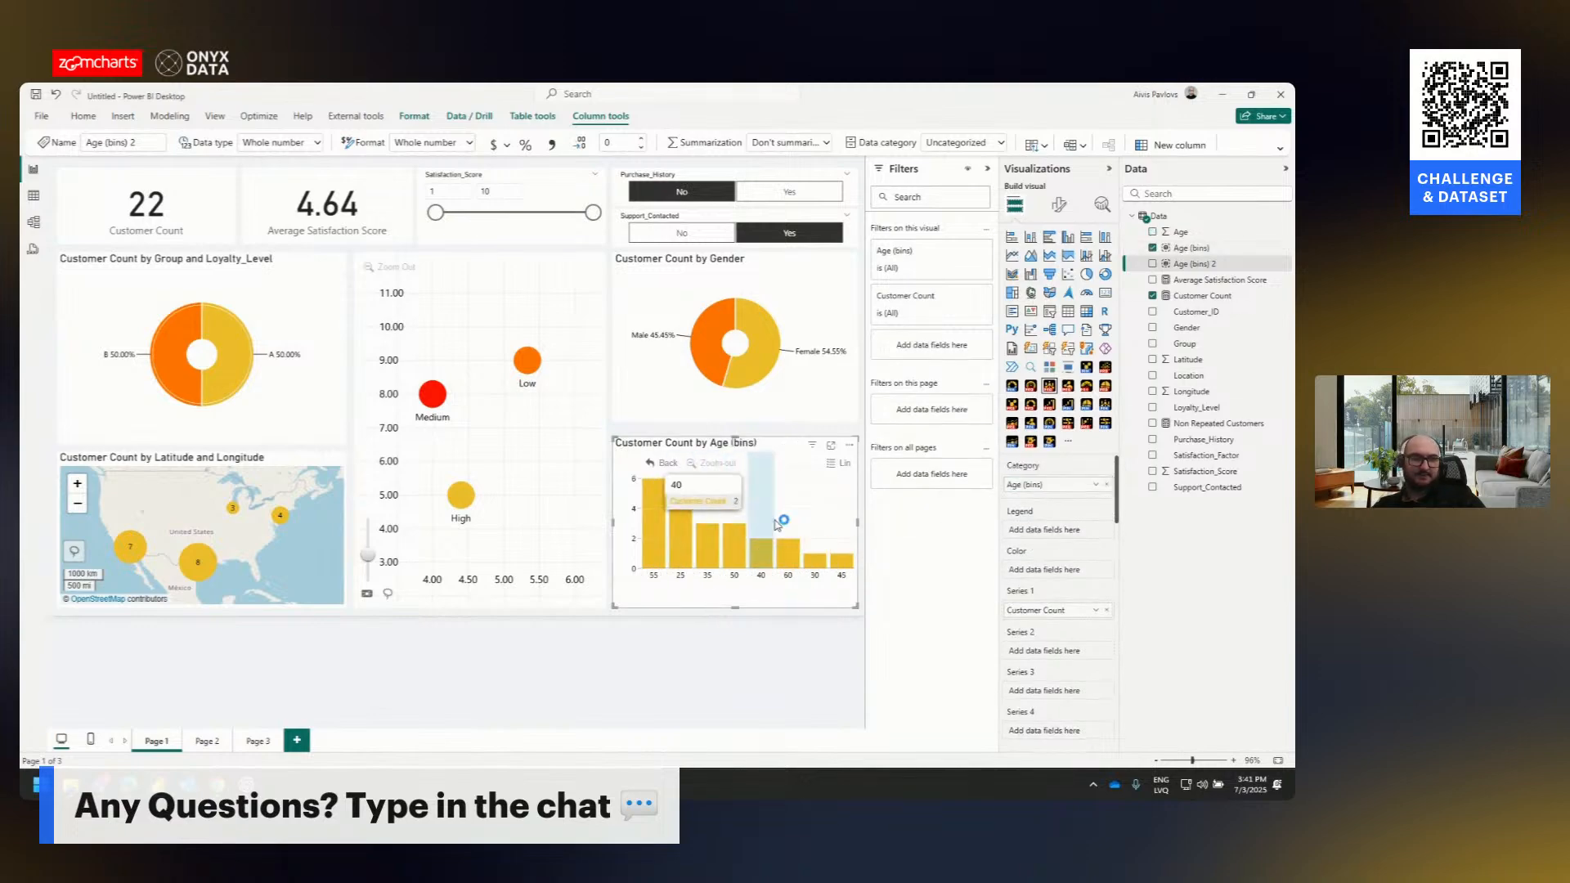
click(850, 445)
mouse_move(903, 563)
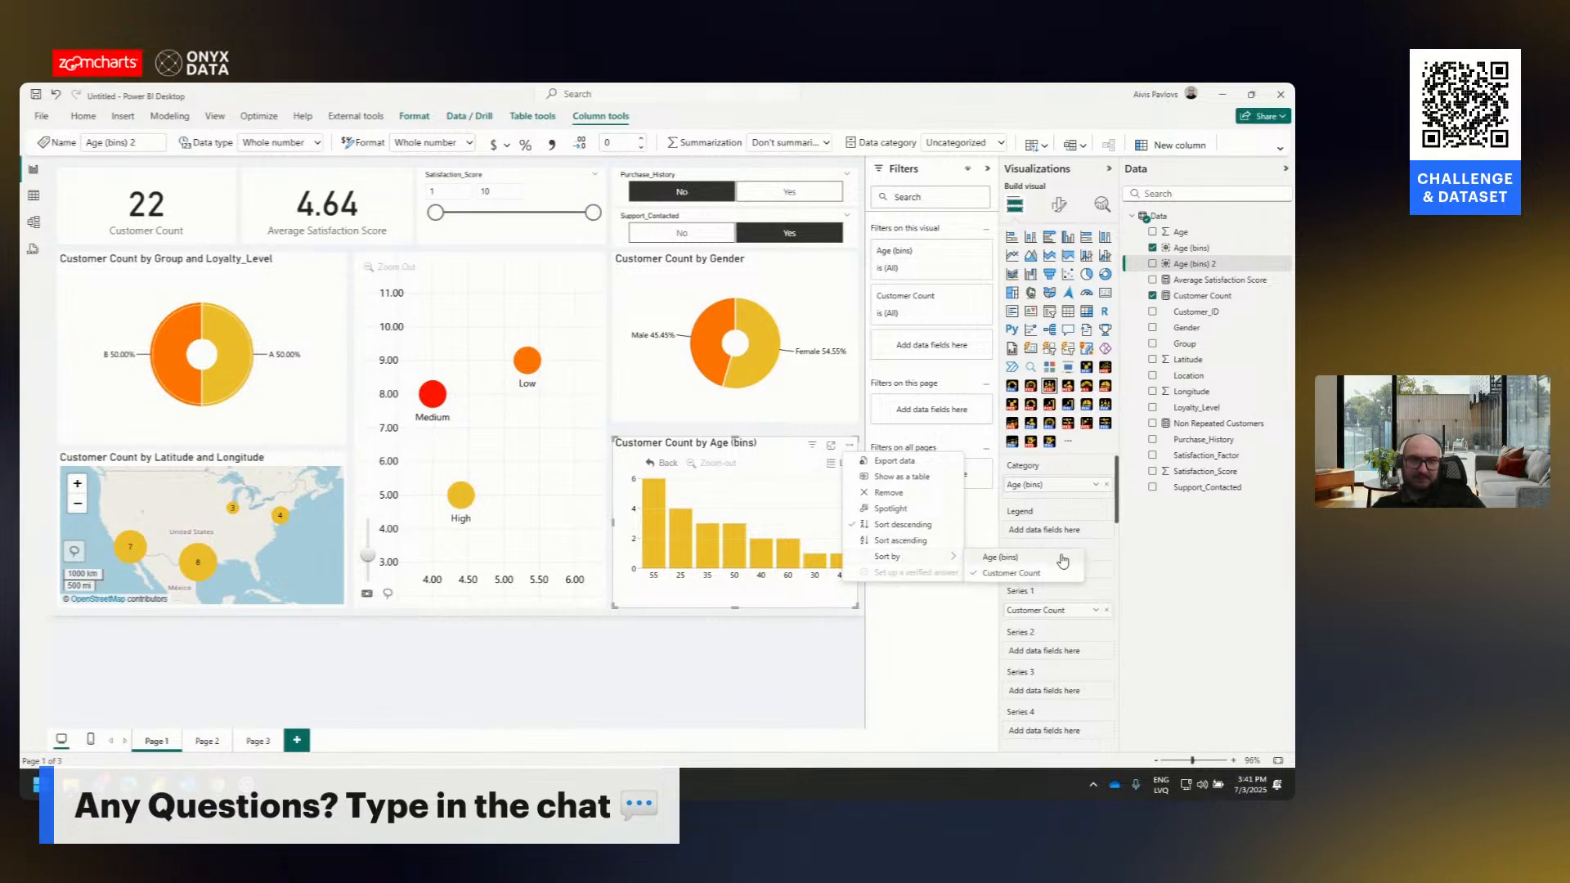
click(1007, 557)
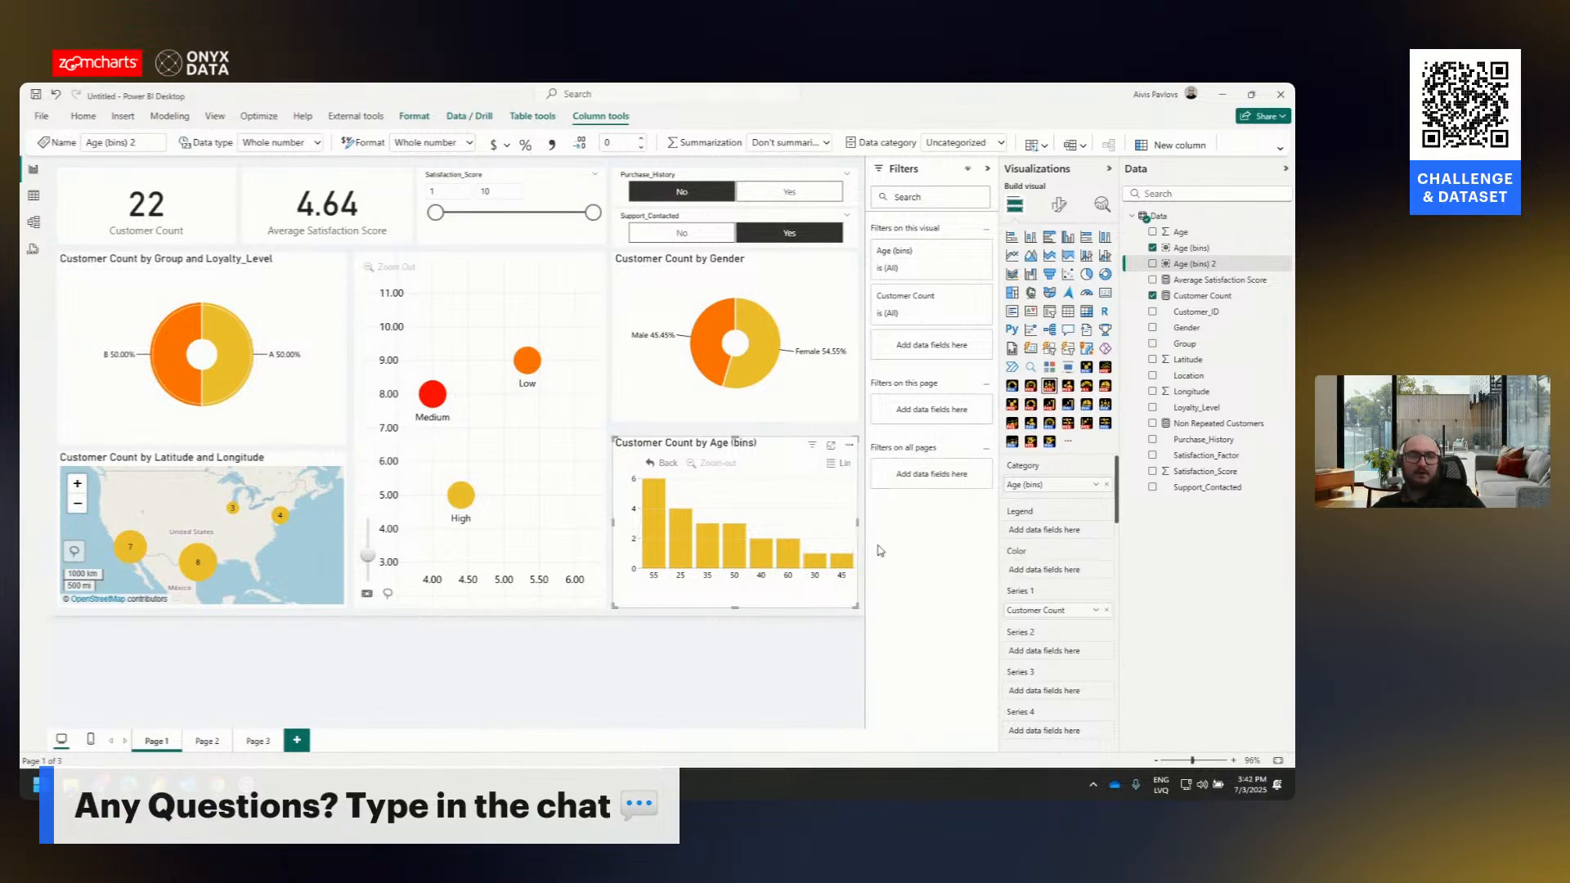
click(851, 445)
click(905, 540)
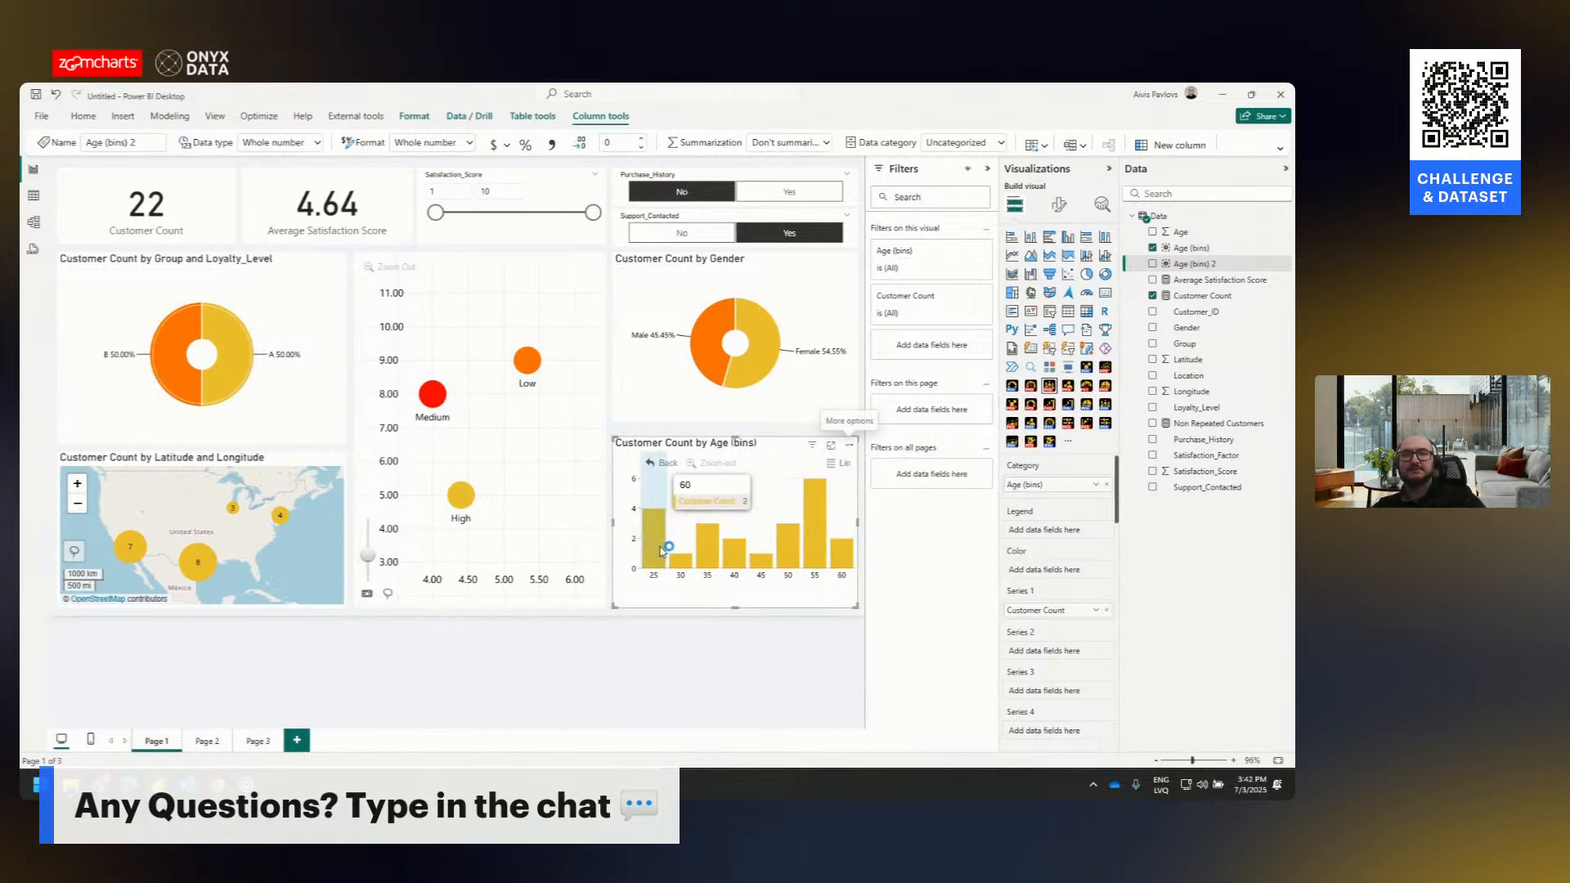
click(732, 634)
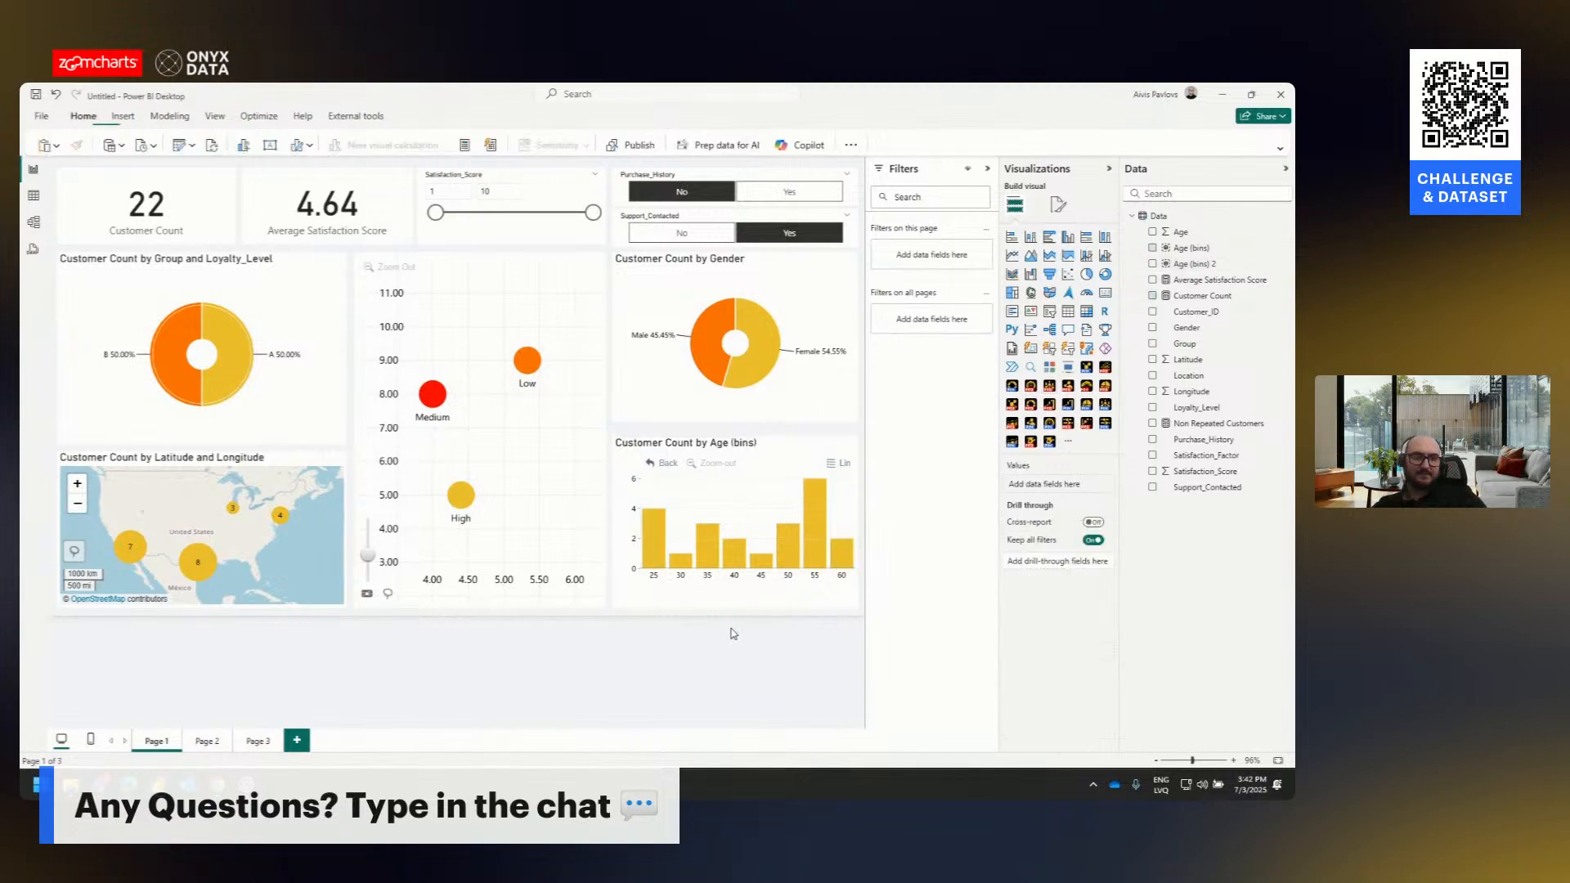
- Sort the Customer Count by Age (bins) chart by Customer Count, first ascending, then descending
click(715, 452)
click(851, 445)
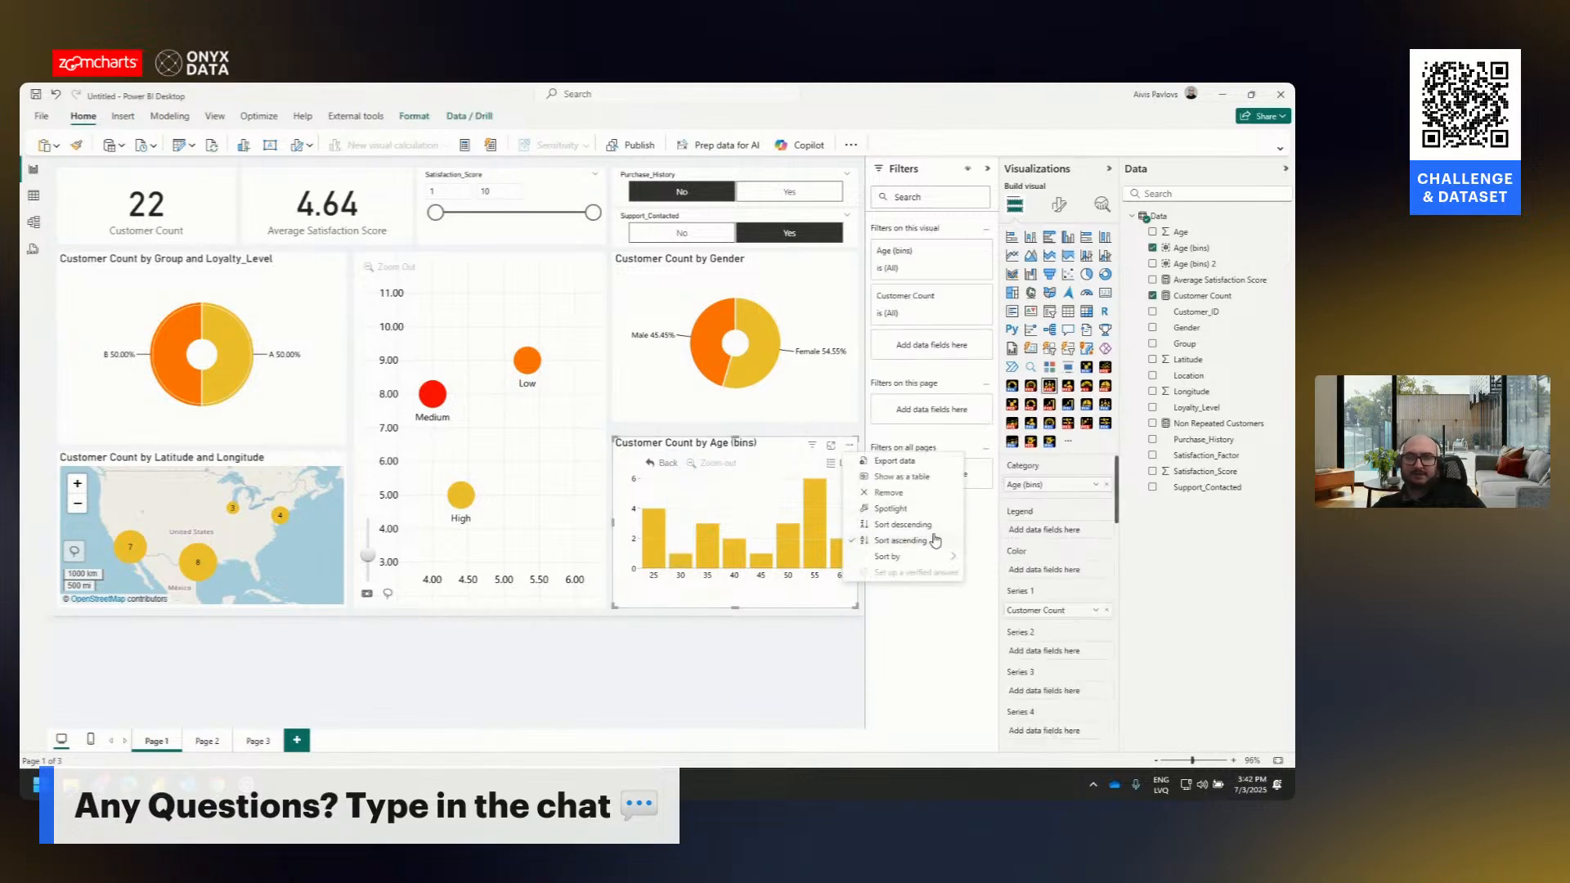
mouse_move(924, 558)
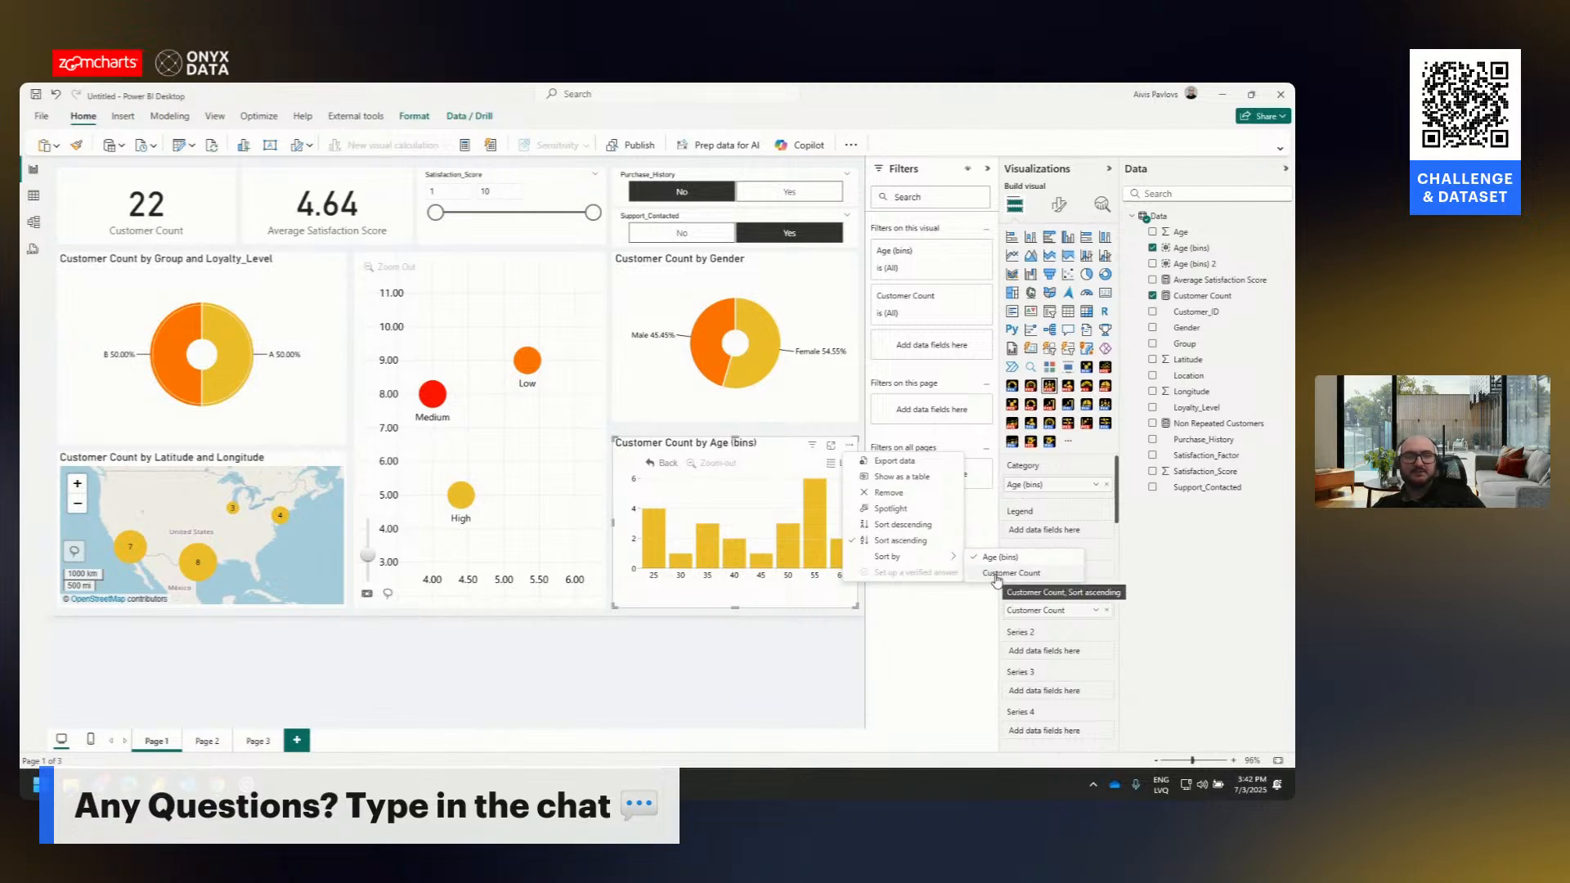
click(996, 575)
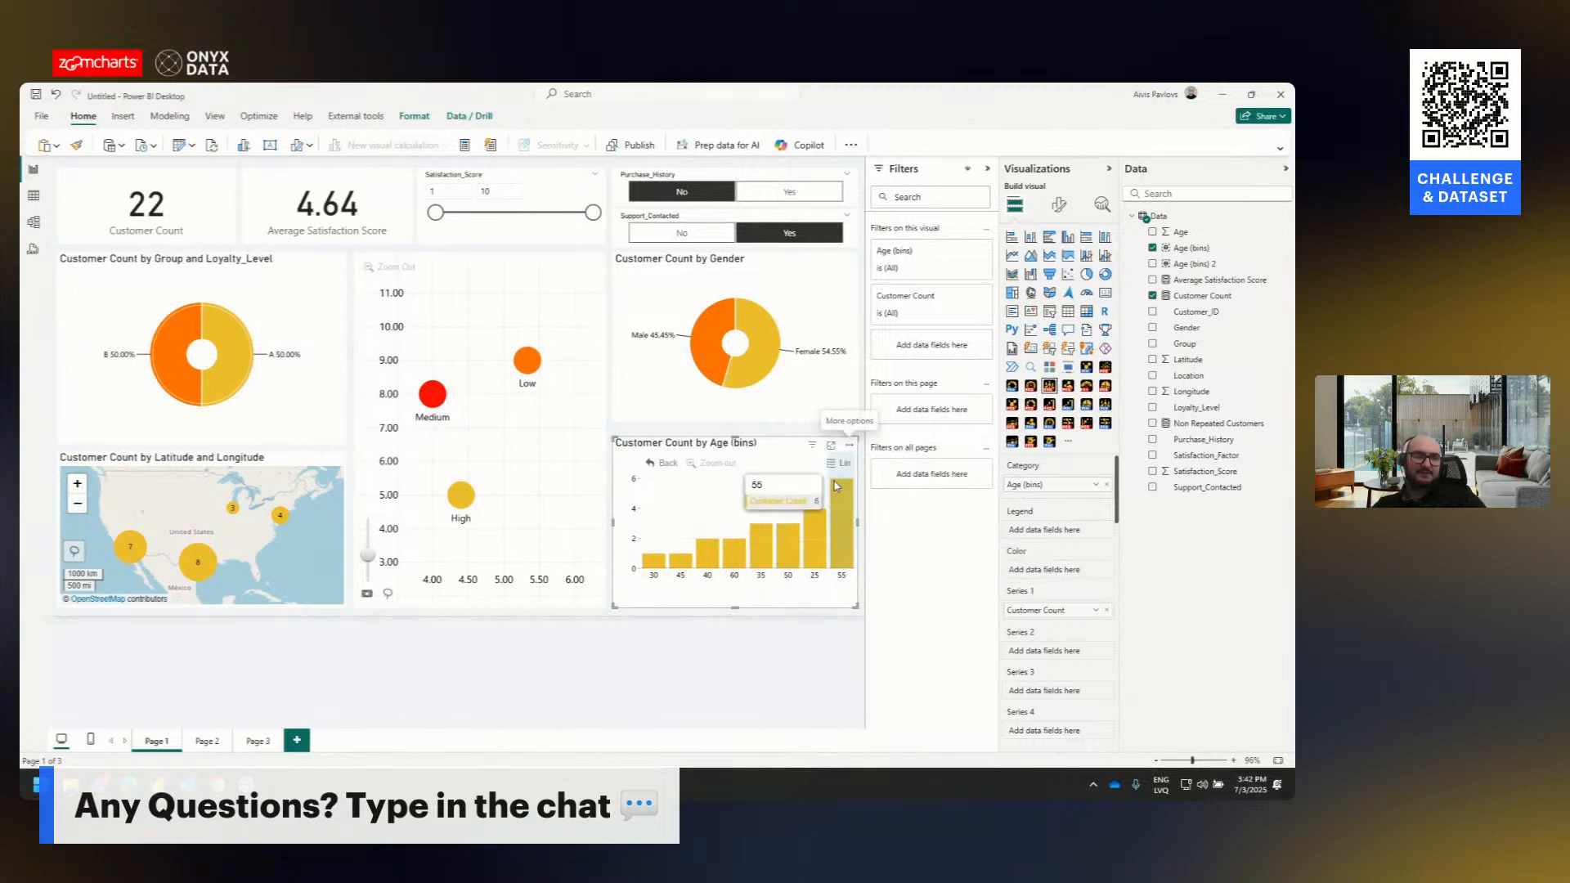
click(851, 450)
click(908, 530)
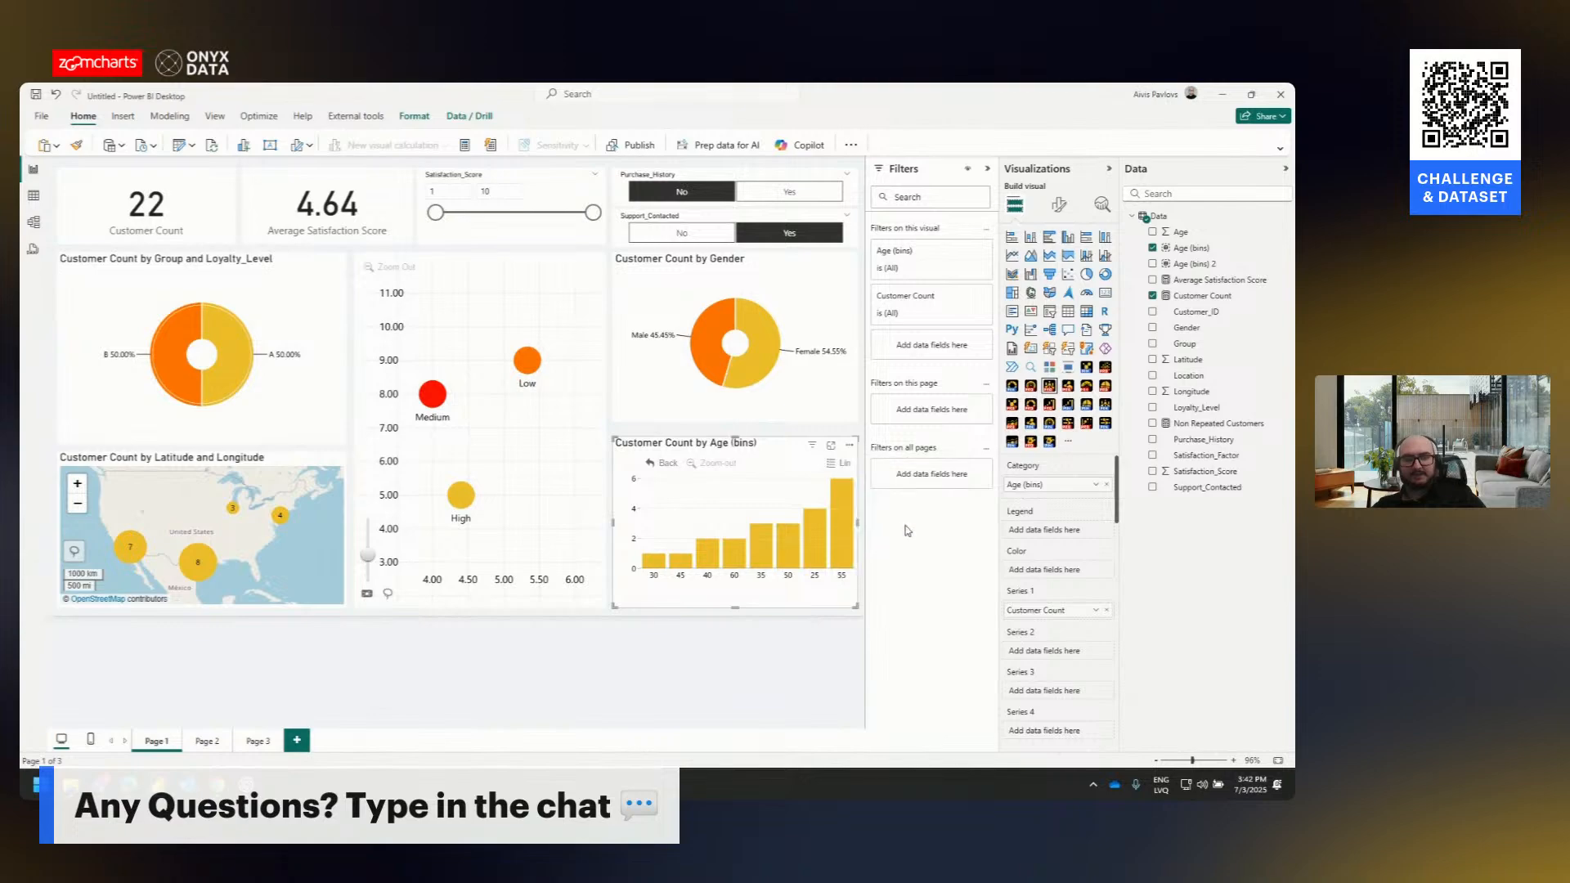
click(677, 631)
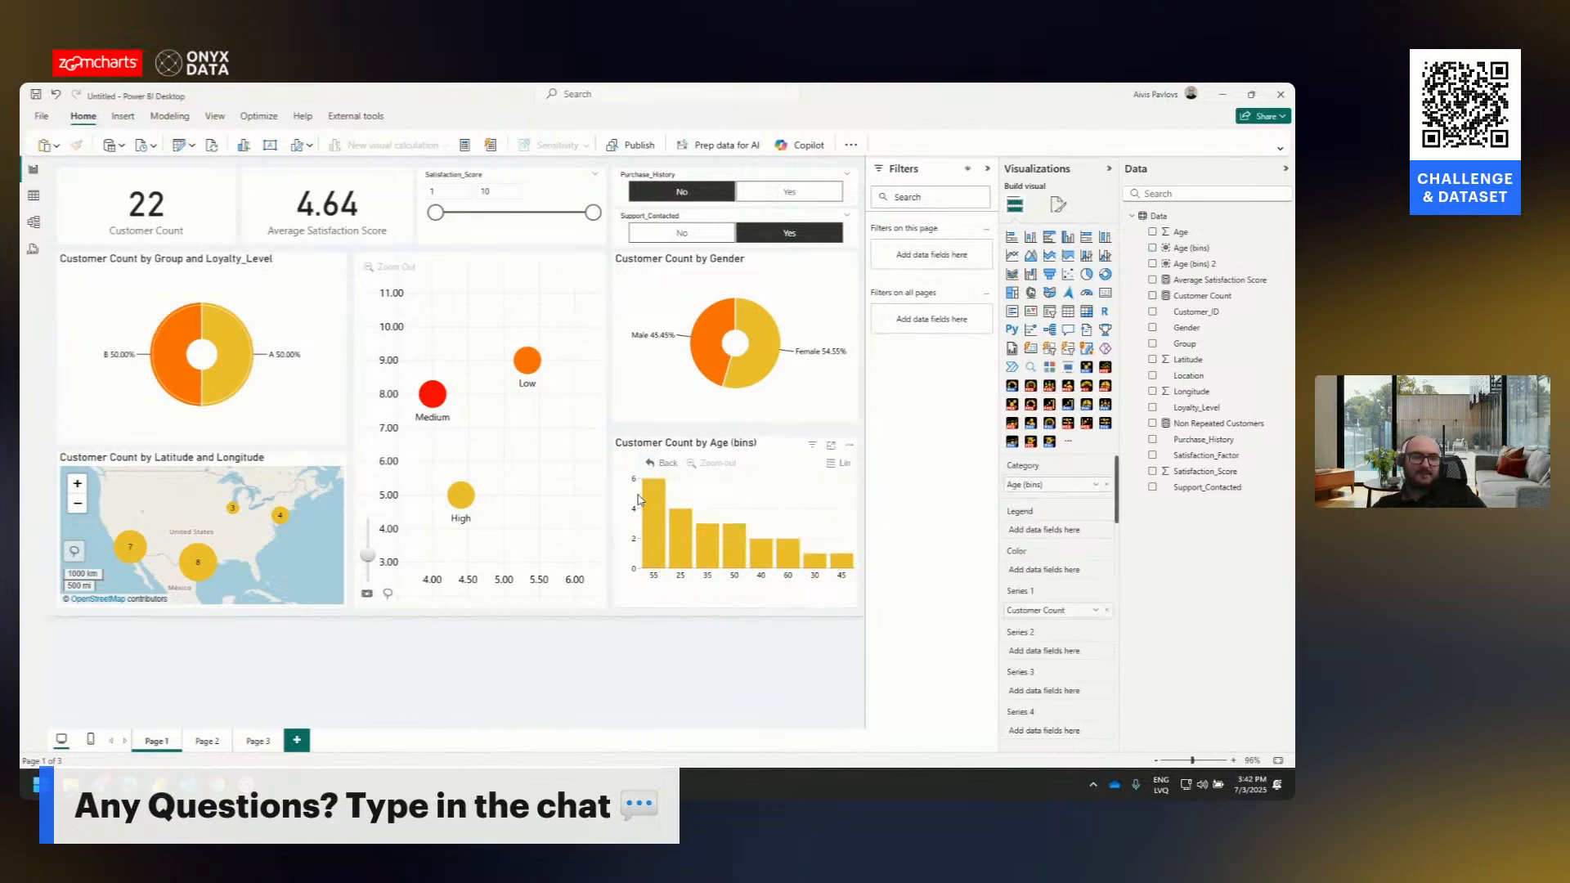
mouse_move(647, 508)
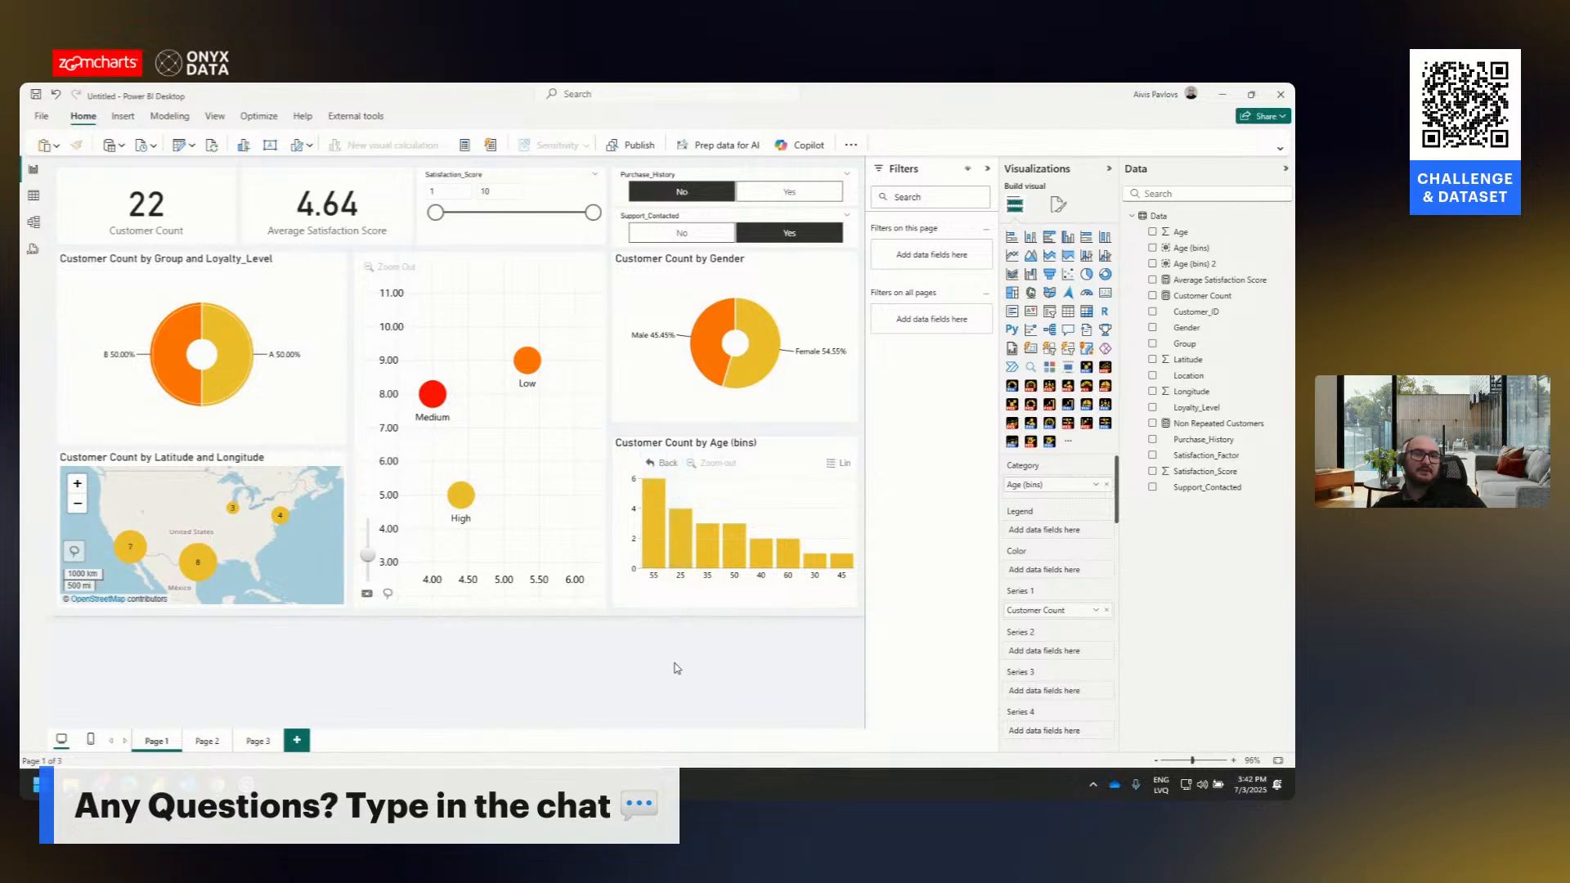
mouse_move(654, 588)
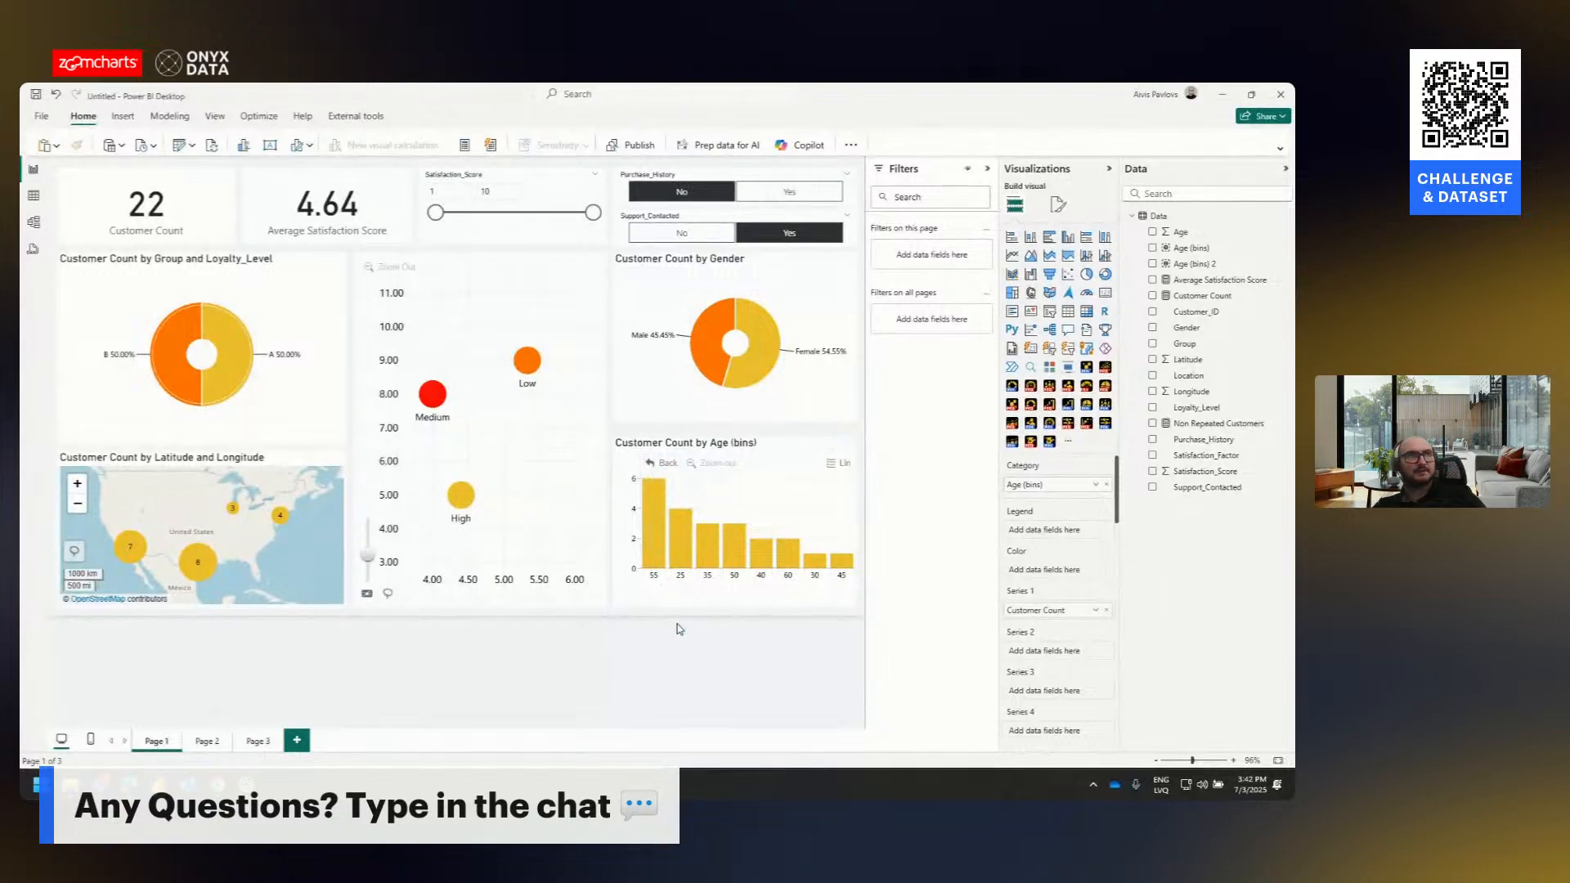
- Change the age chart's sort field to Age (bins) and its sort order to ascending
click(850, 450)
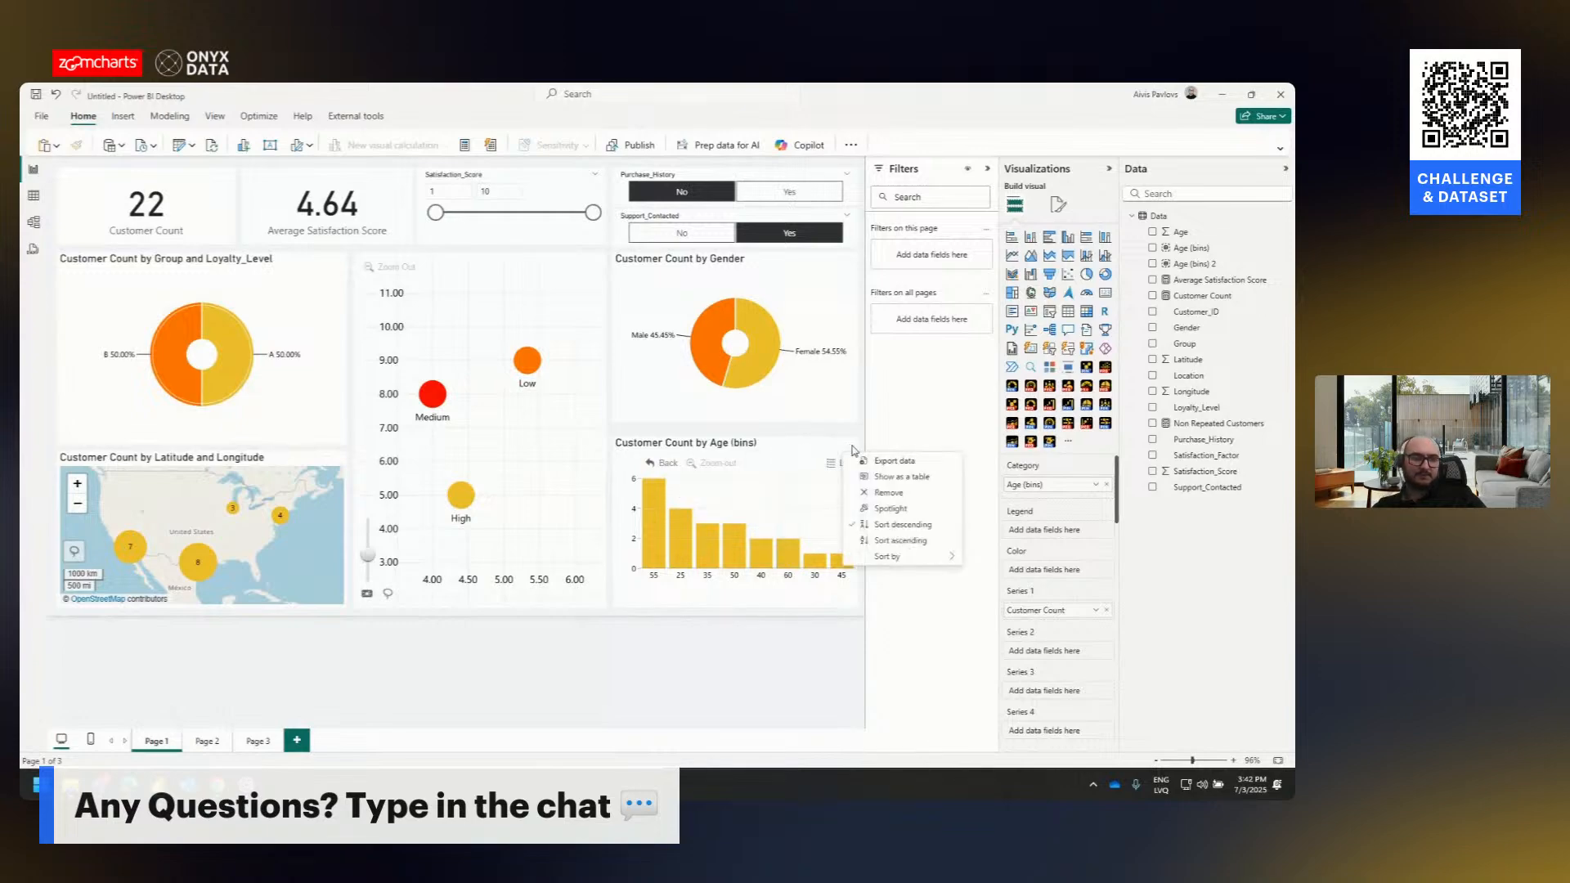
mouse_move(906, 556)
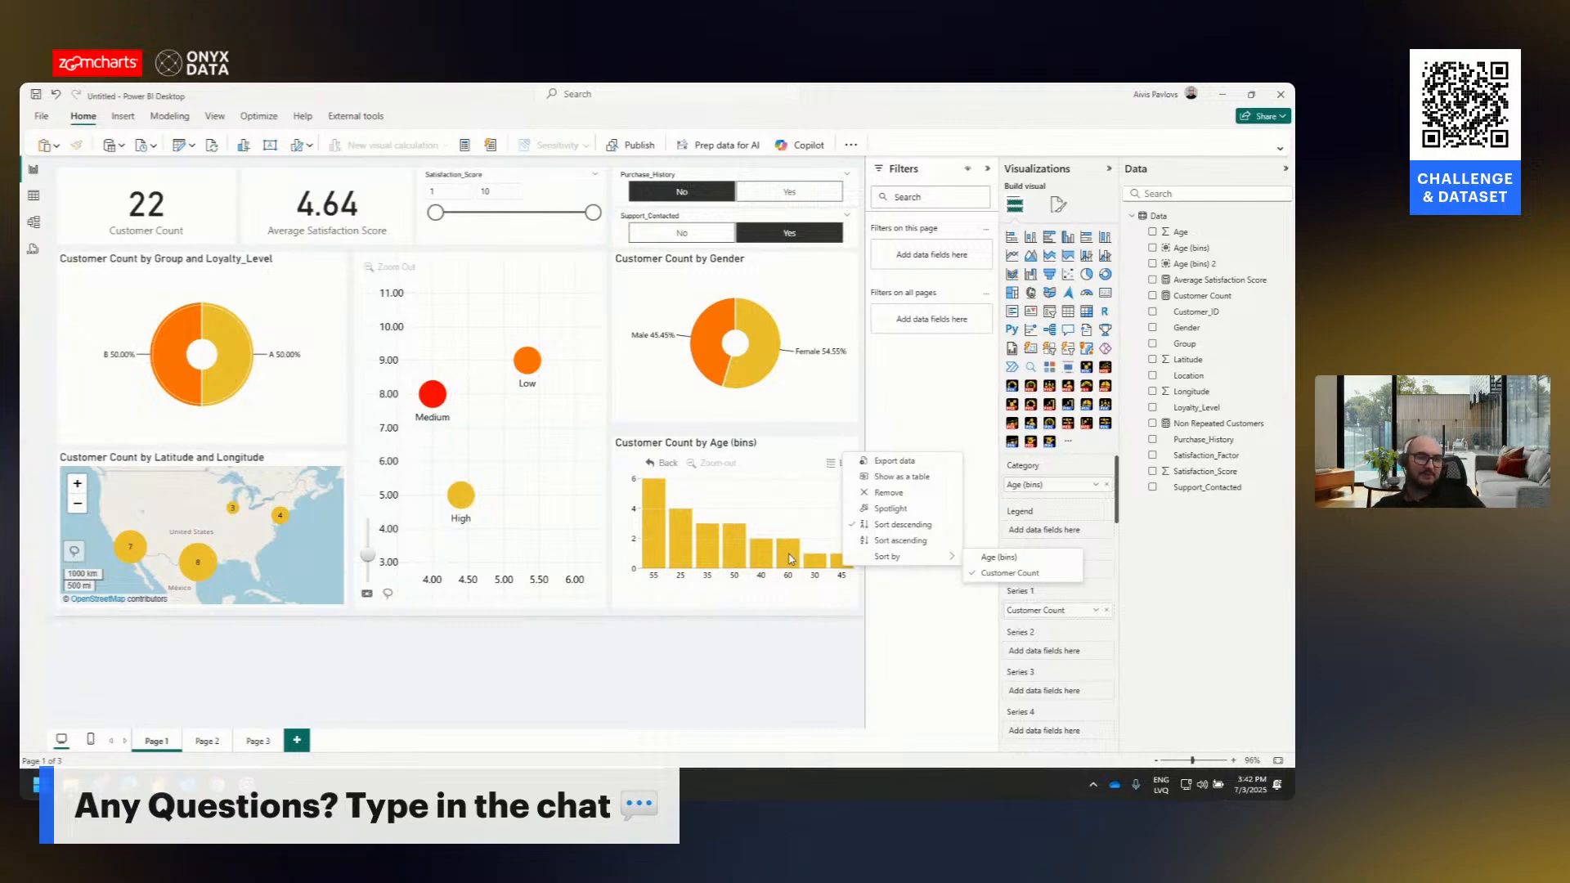
click(999, 557)
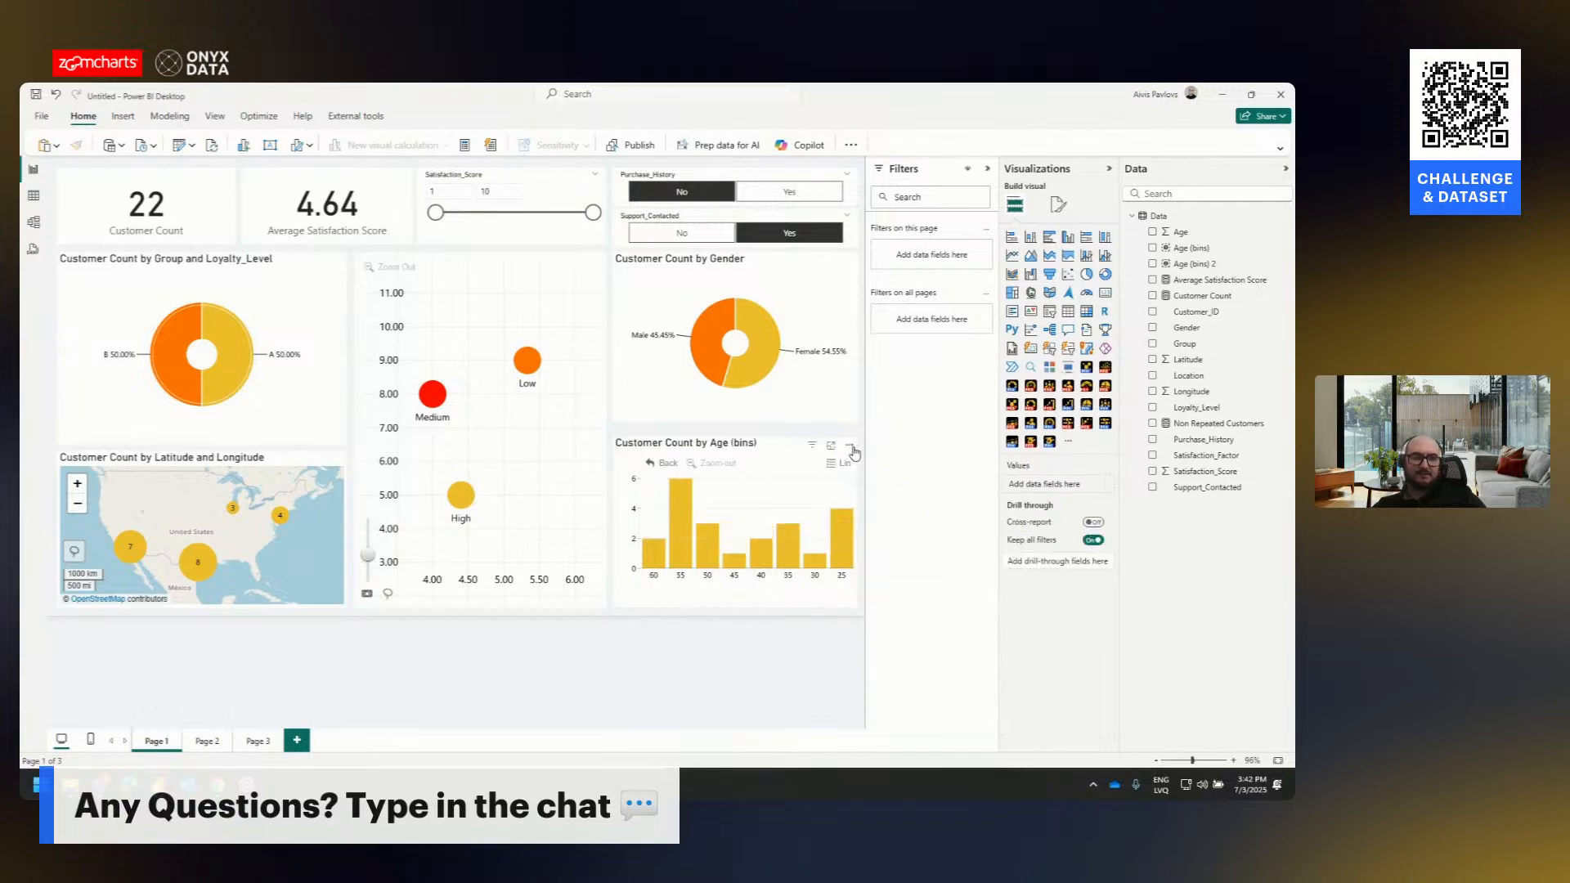
click(851, 448)
click(907, 541)
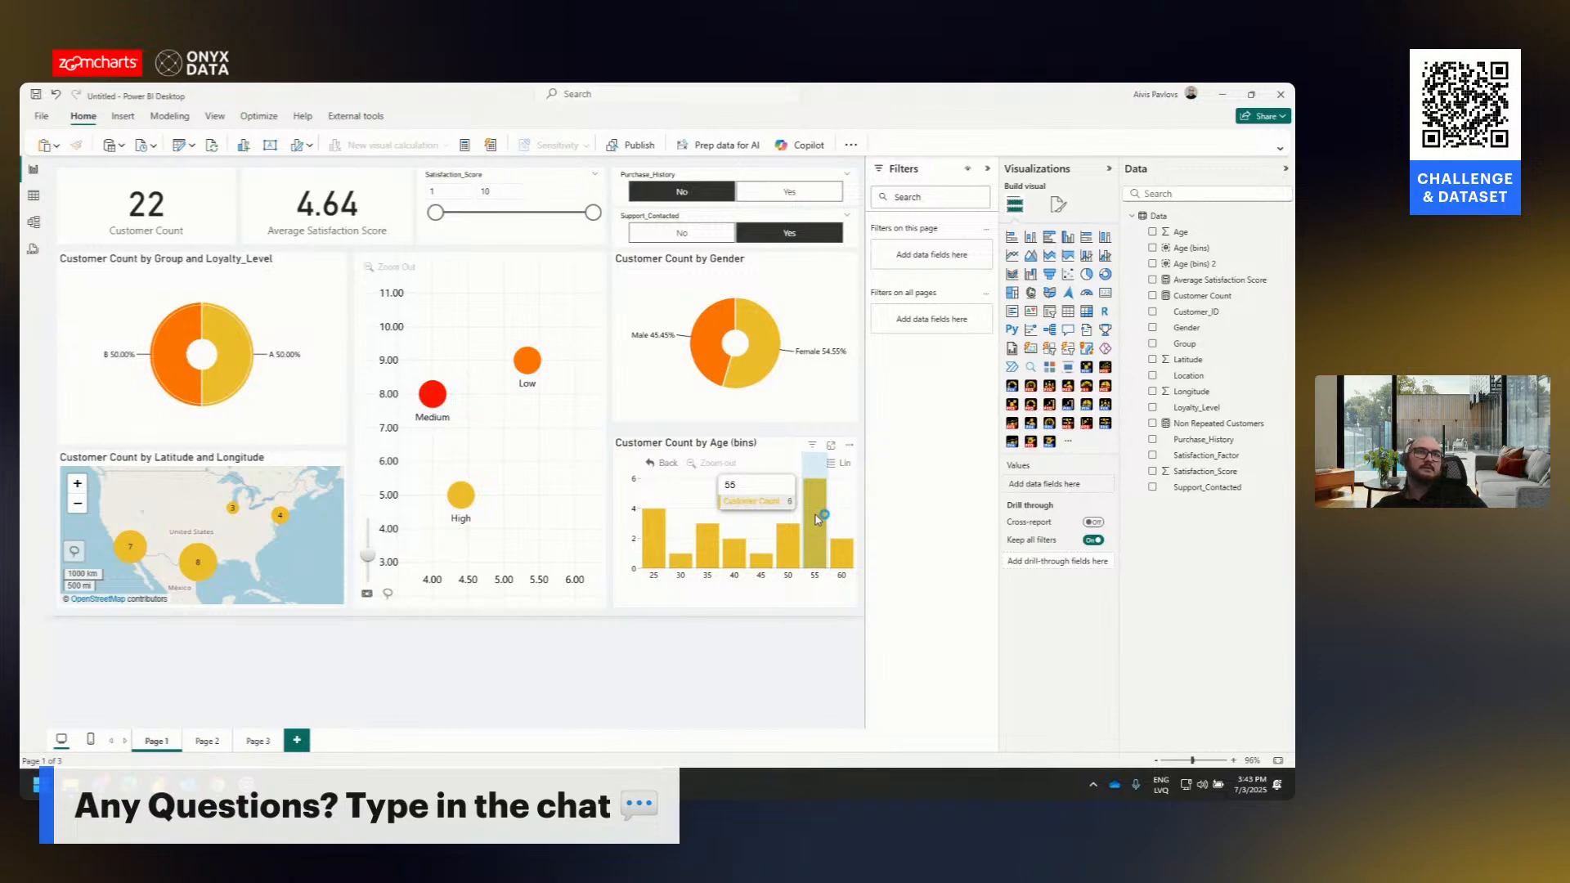
- Turn on Thresholds for the Customer Count by Age (bins) chart and set the first threshold line's from-value type to Maximum
click(733, 446)
click(1060, 205)
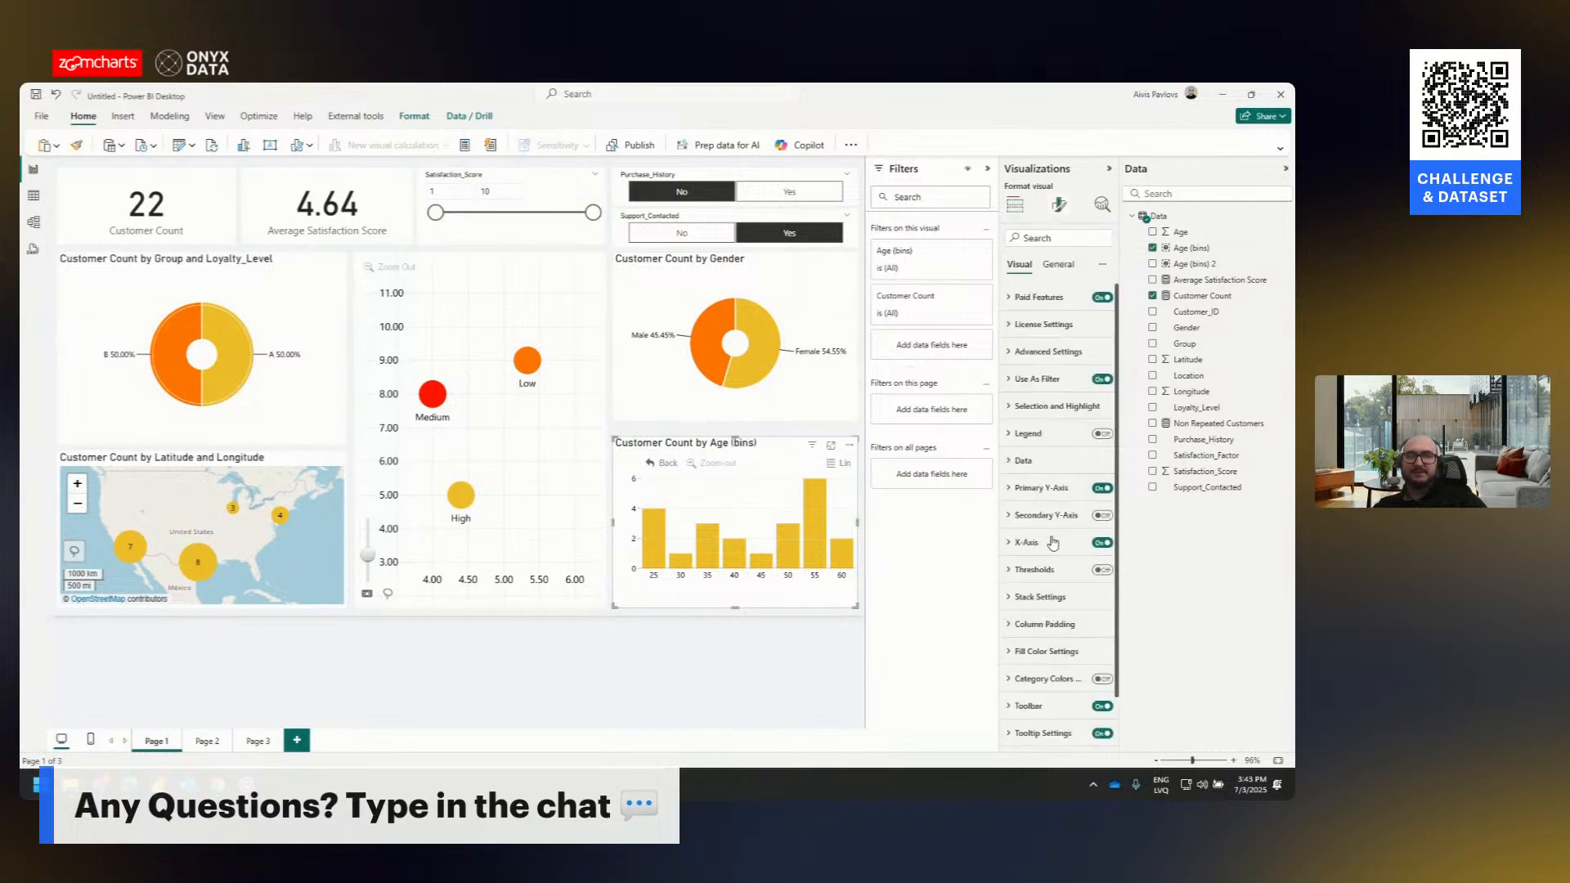
scroll(1065, 482, down, 1)
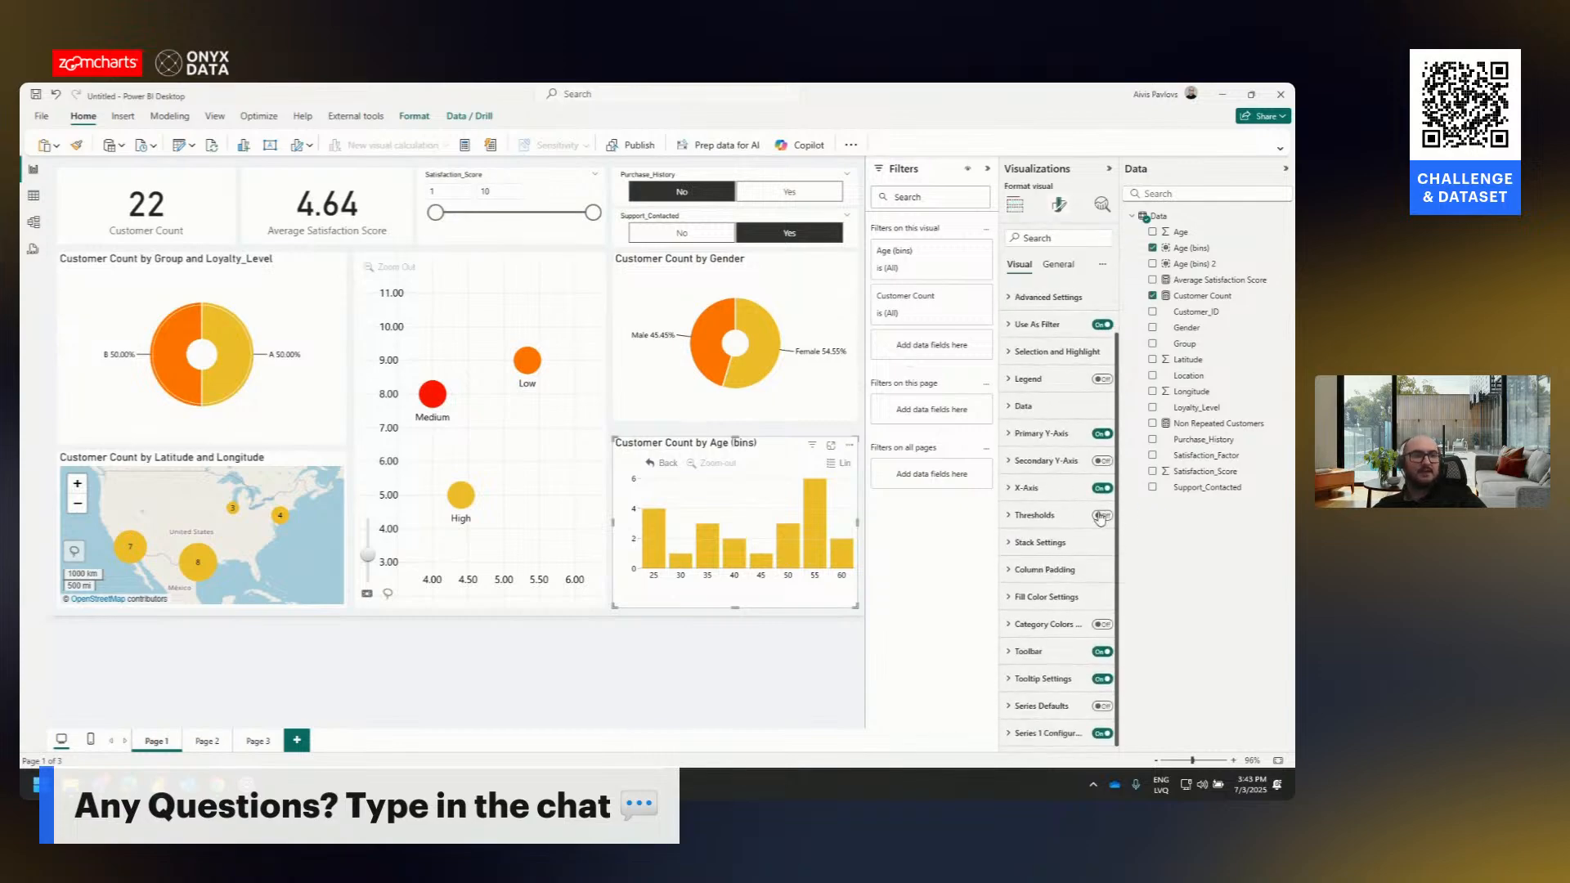
click(1101, 516)
scroll(1063, 535, down, 1)
click(1059, 528)
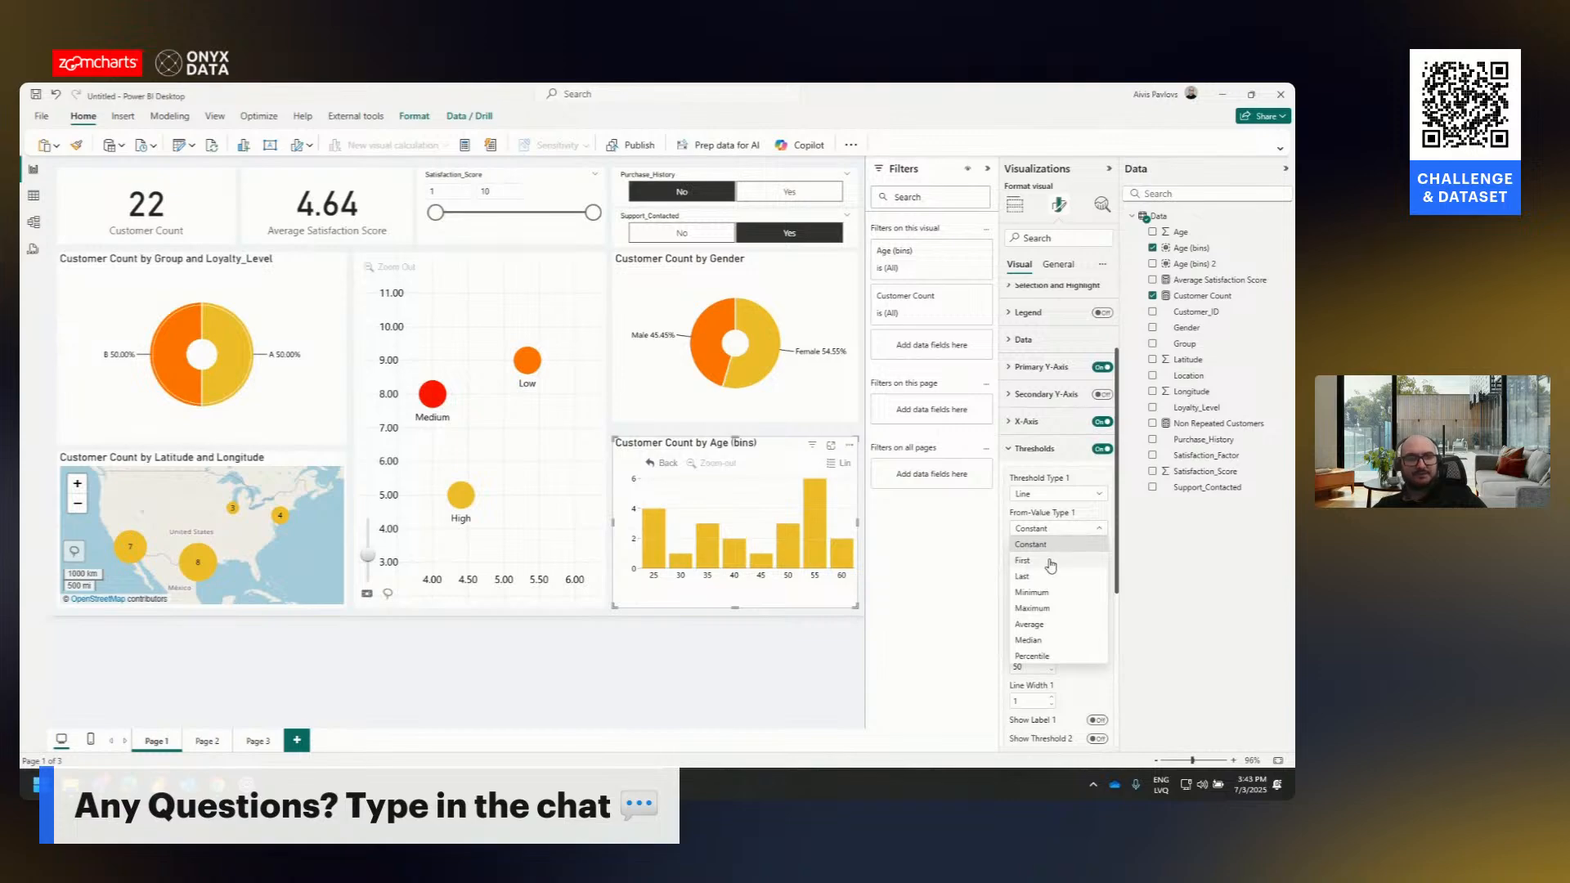
click(1046, 609)
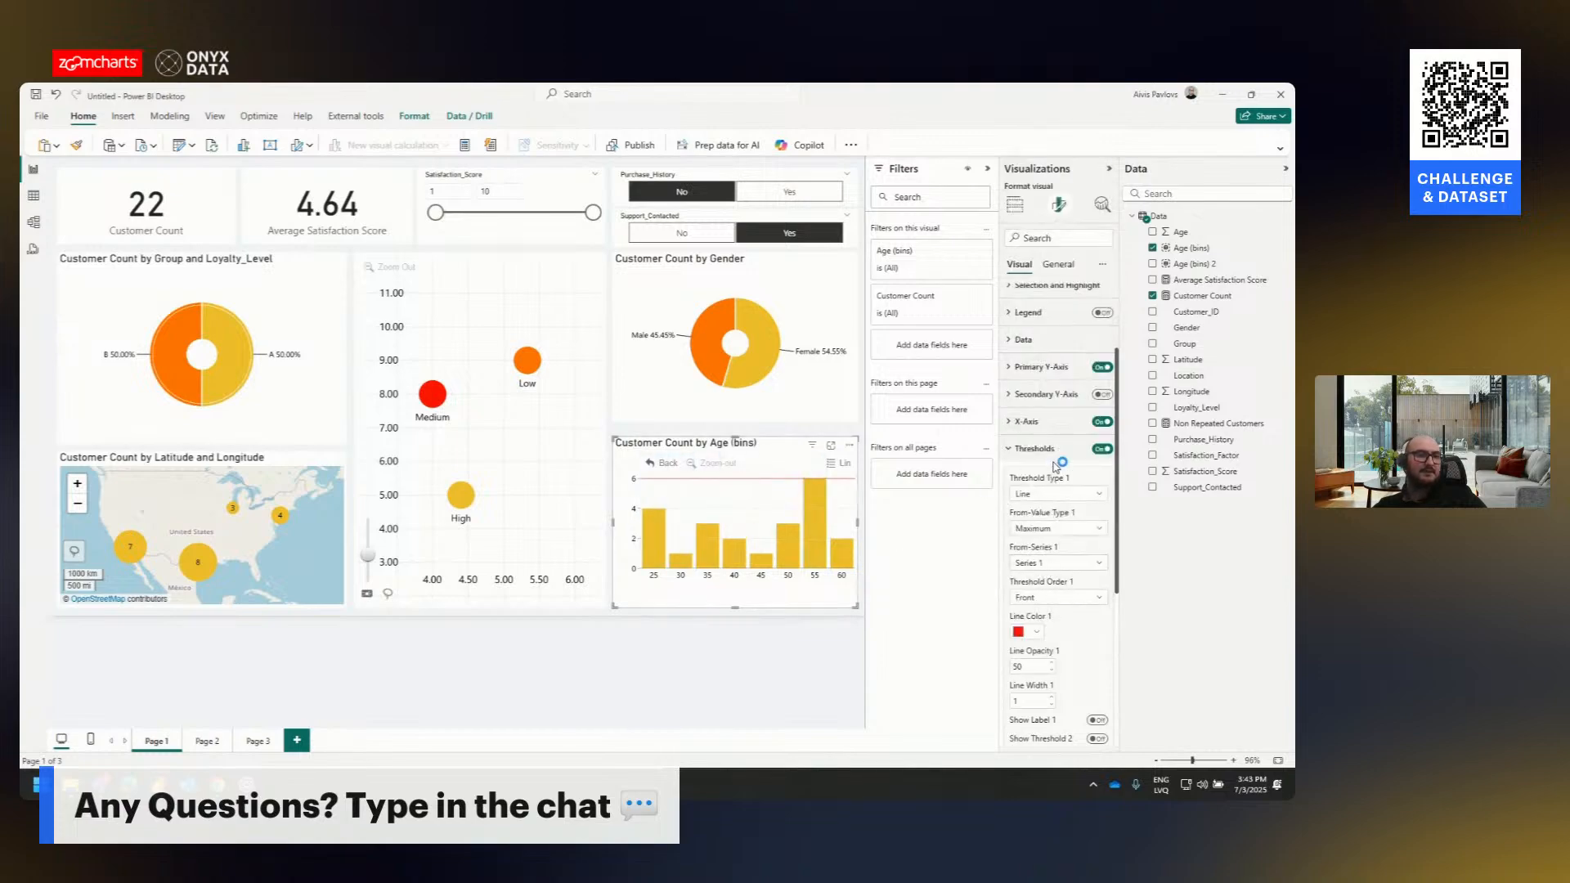
- Try a second threshold line on the age chart, set first to Minimum and then to Median, and turn it off again
scroll(1056, 483, down, 4)
click(1097, 472)
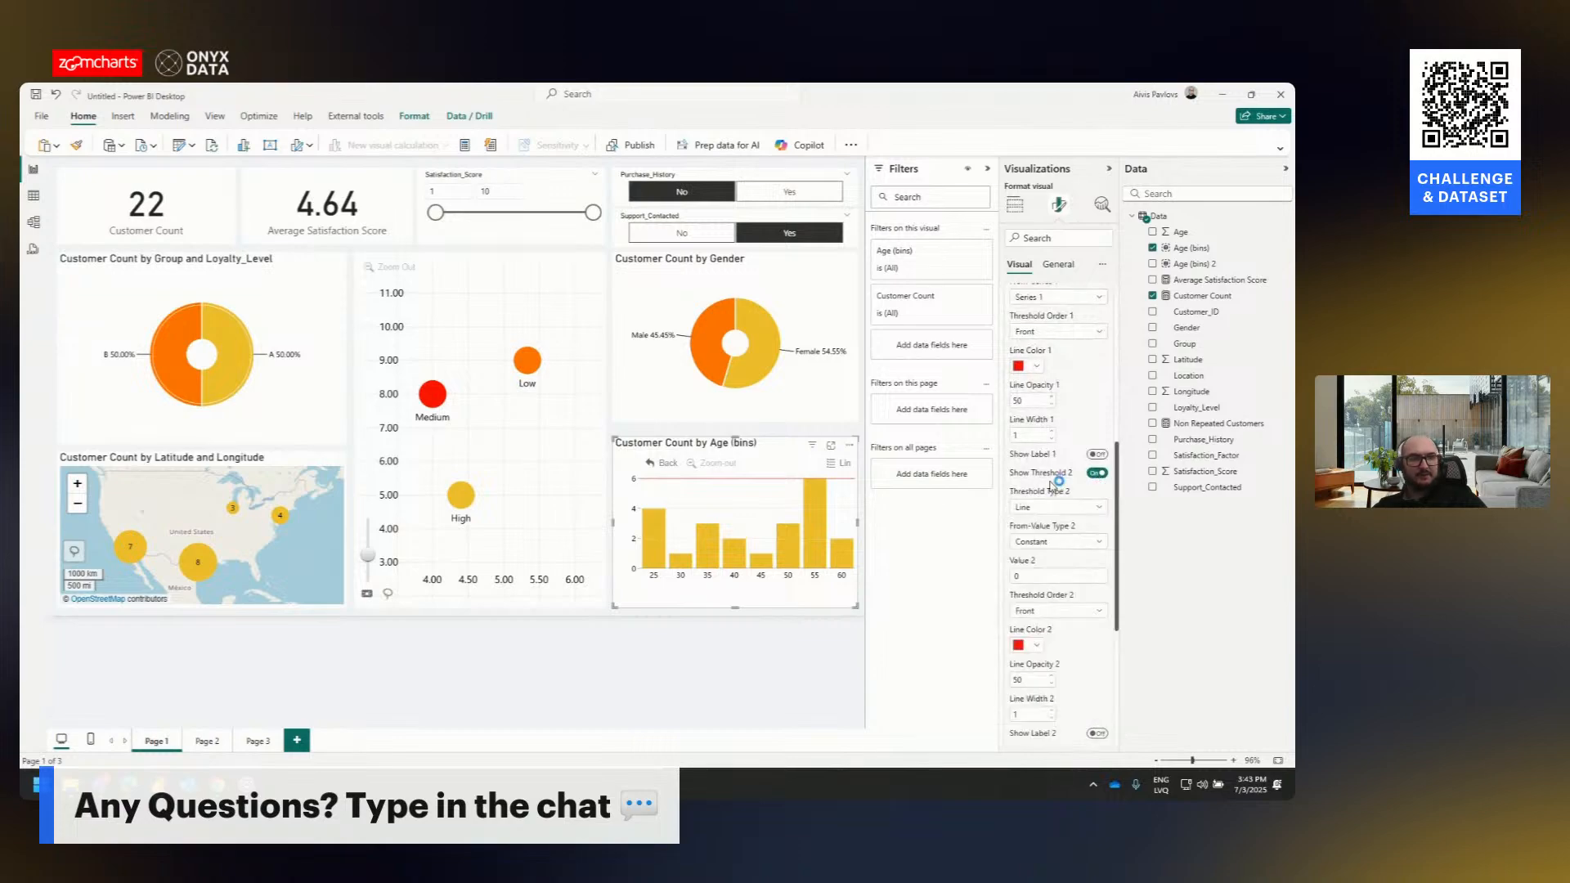
click(1042, 542)
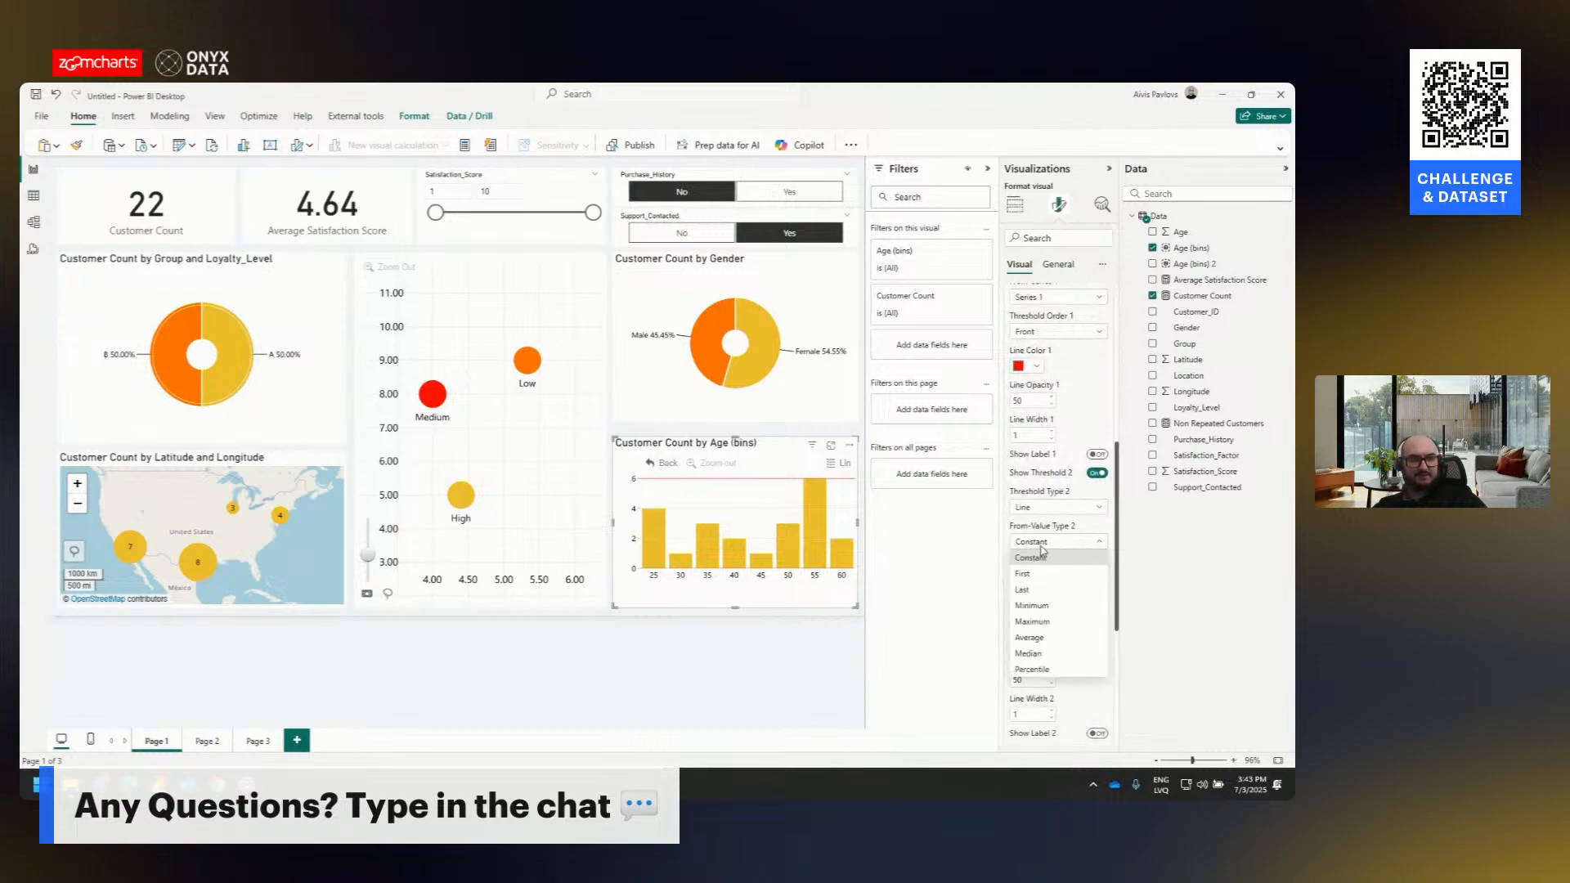
click(1038, 606)
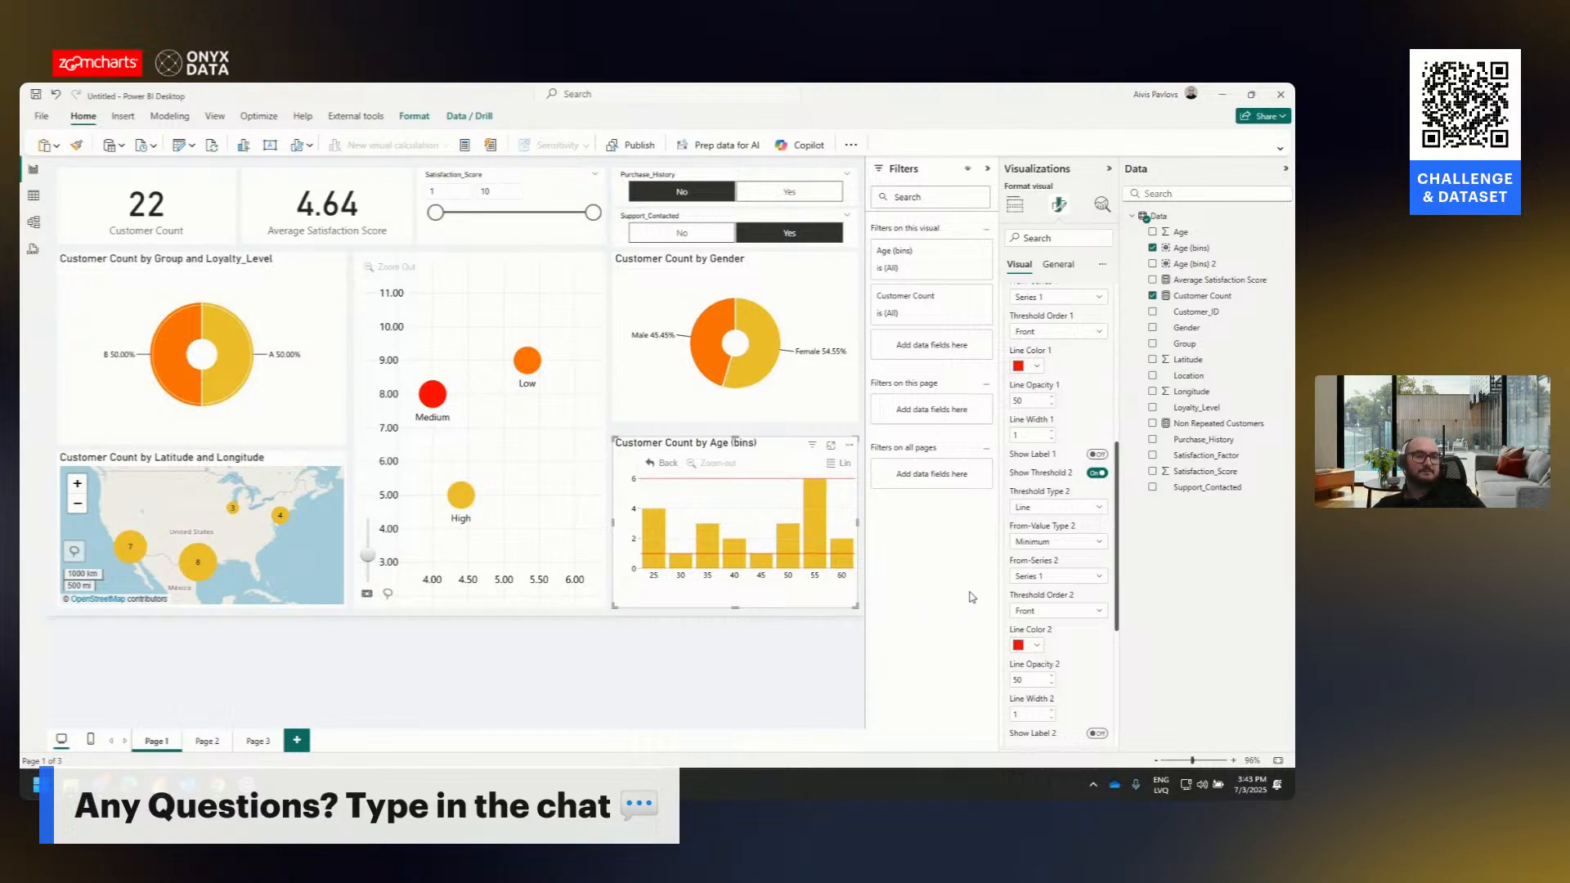
click(1058, 543)
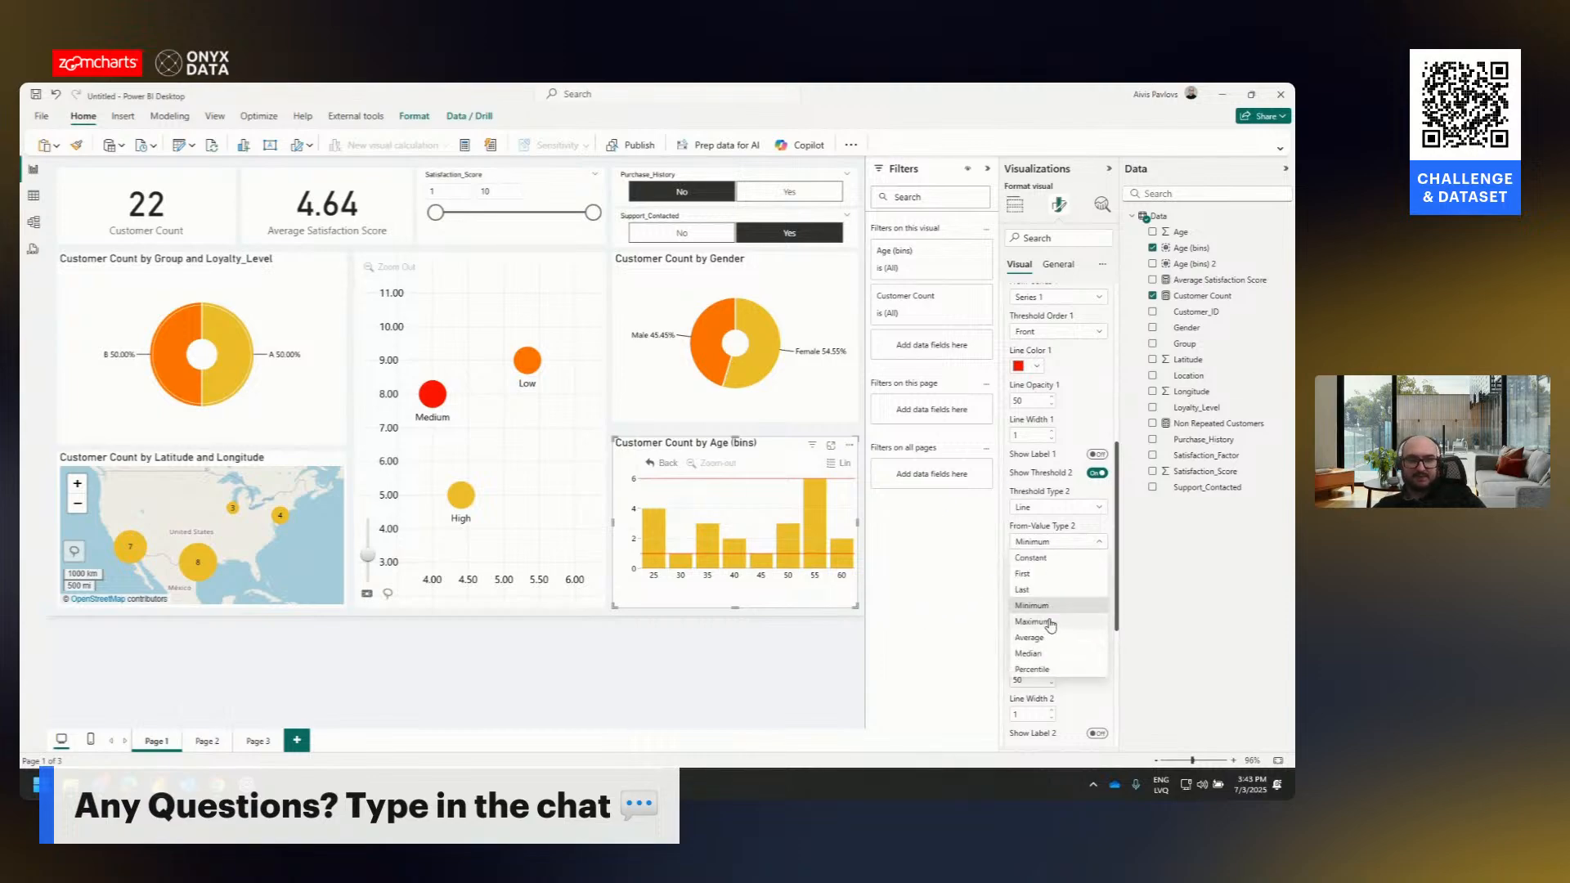
click(1030, 653)
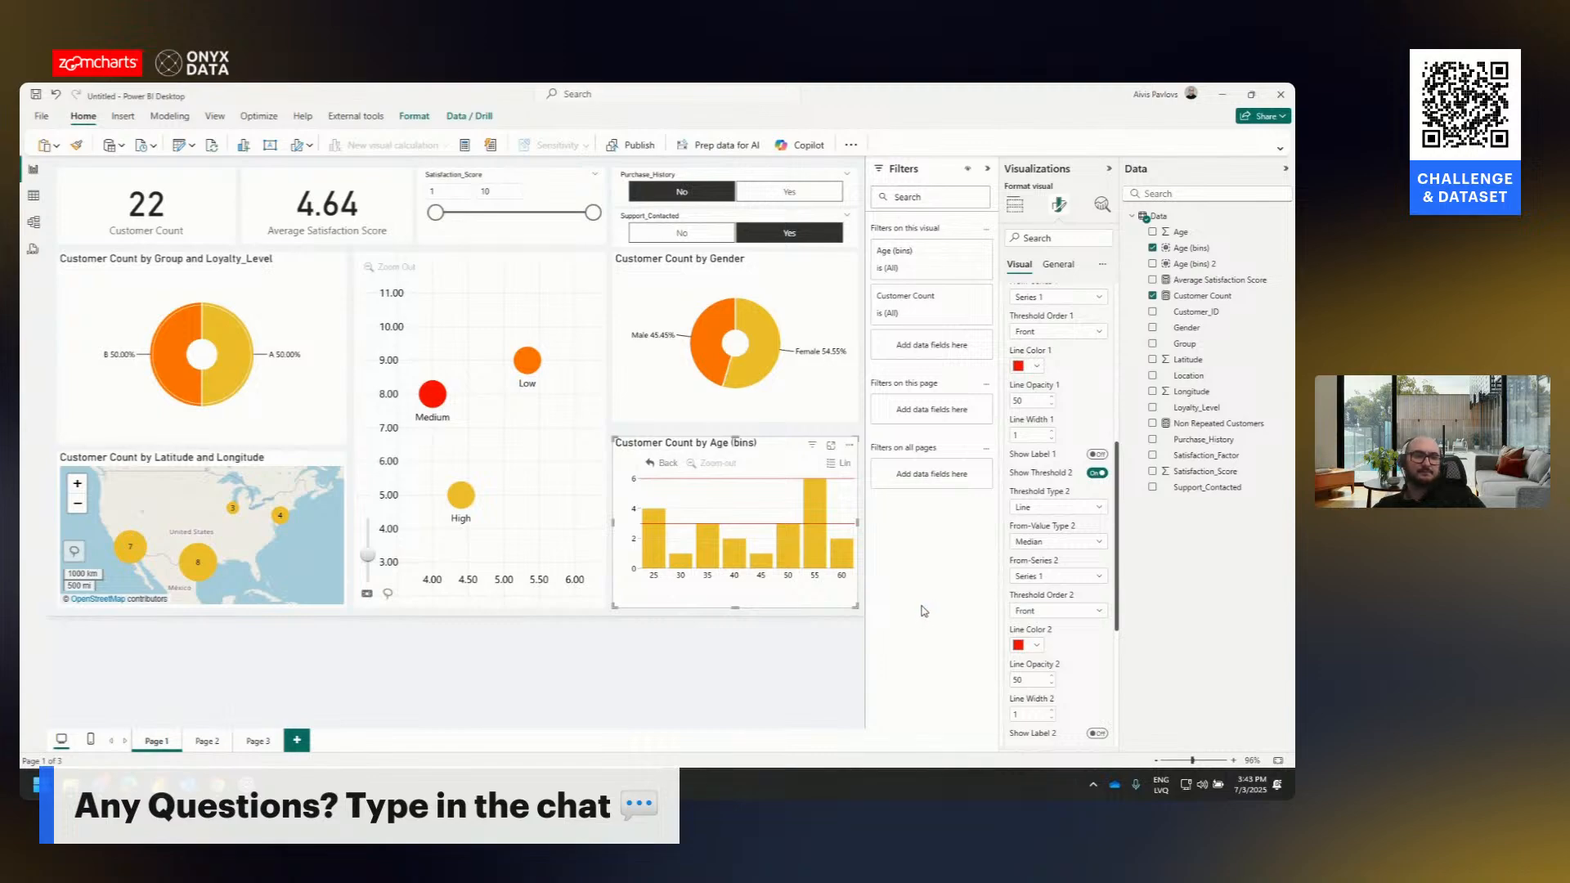
click(1098, 475)
- Change the age chart's first threshold to an Area ranging from Median to Maximum of Series 1
scroll(1064, 491, up, 4)
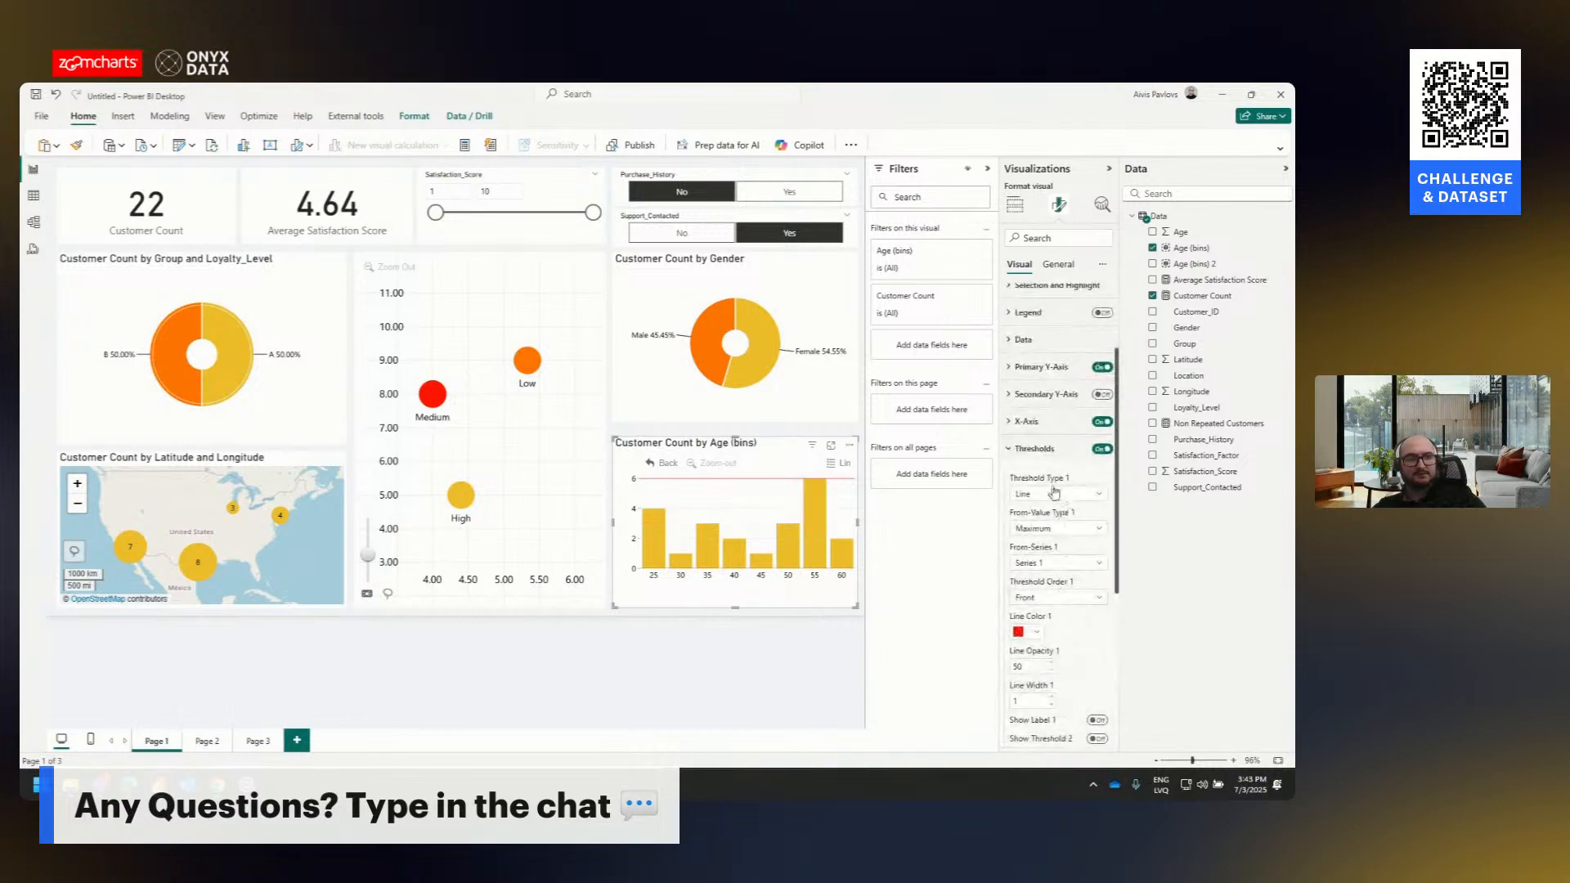
click(1055, 492)
click(1030, 524)
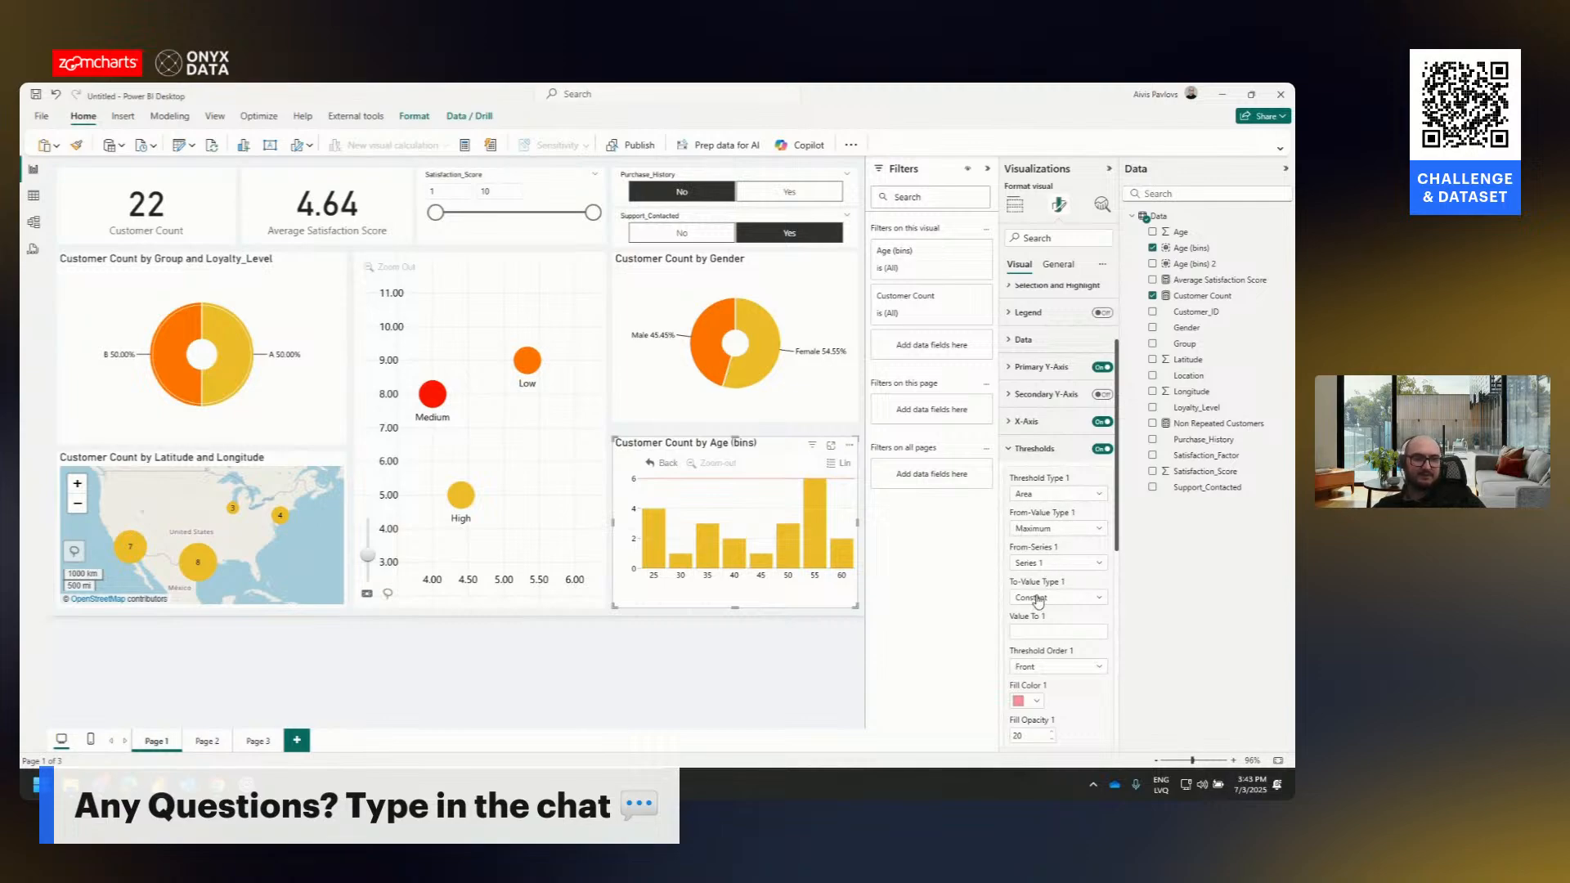
click(1047, 531)
click(1050, 533)
click(1069, 533)
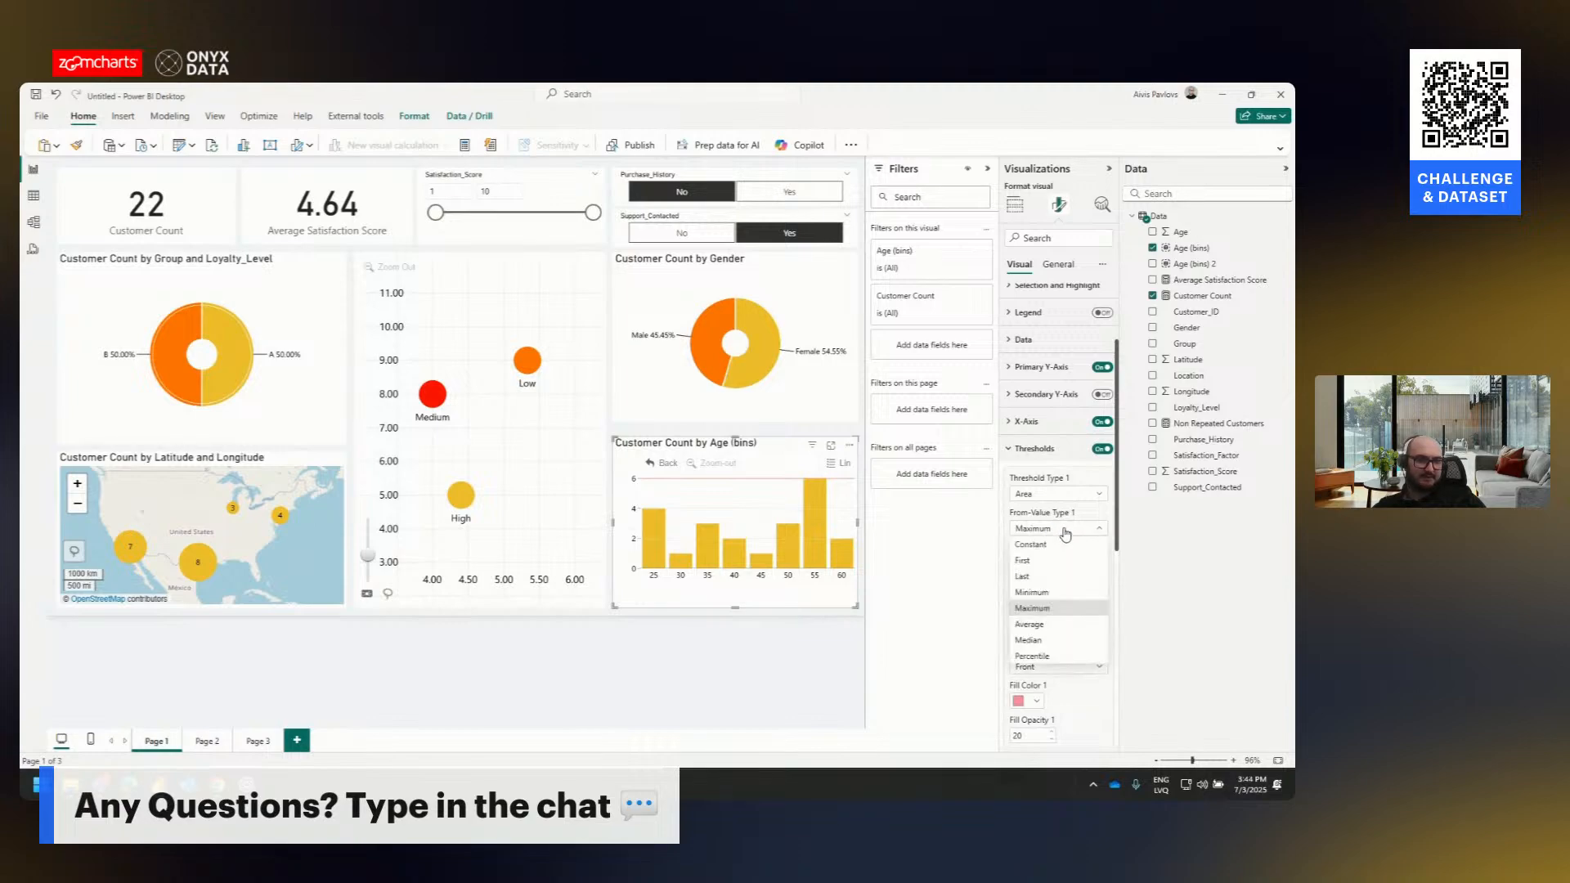
click(1050, 640)
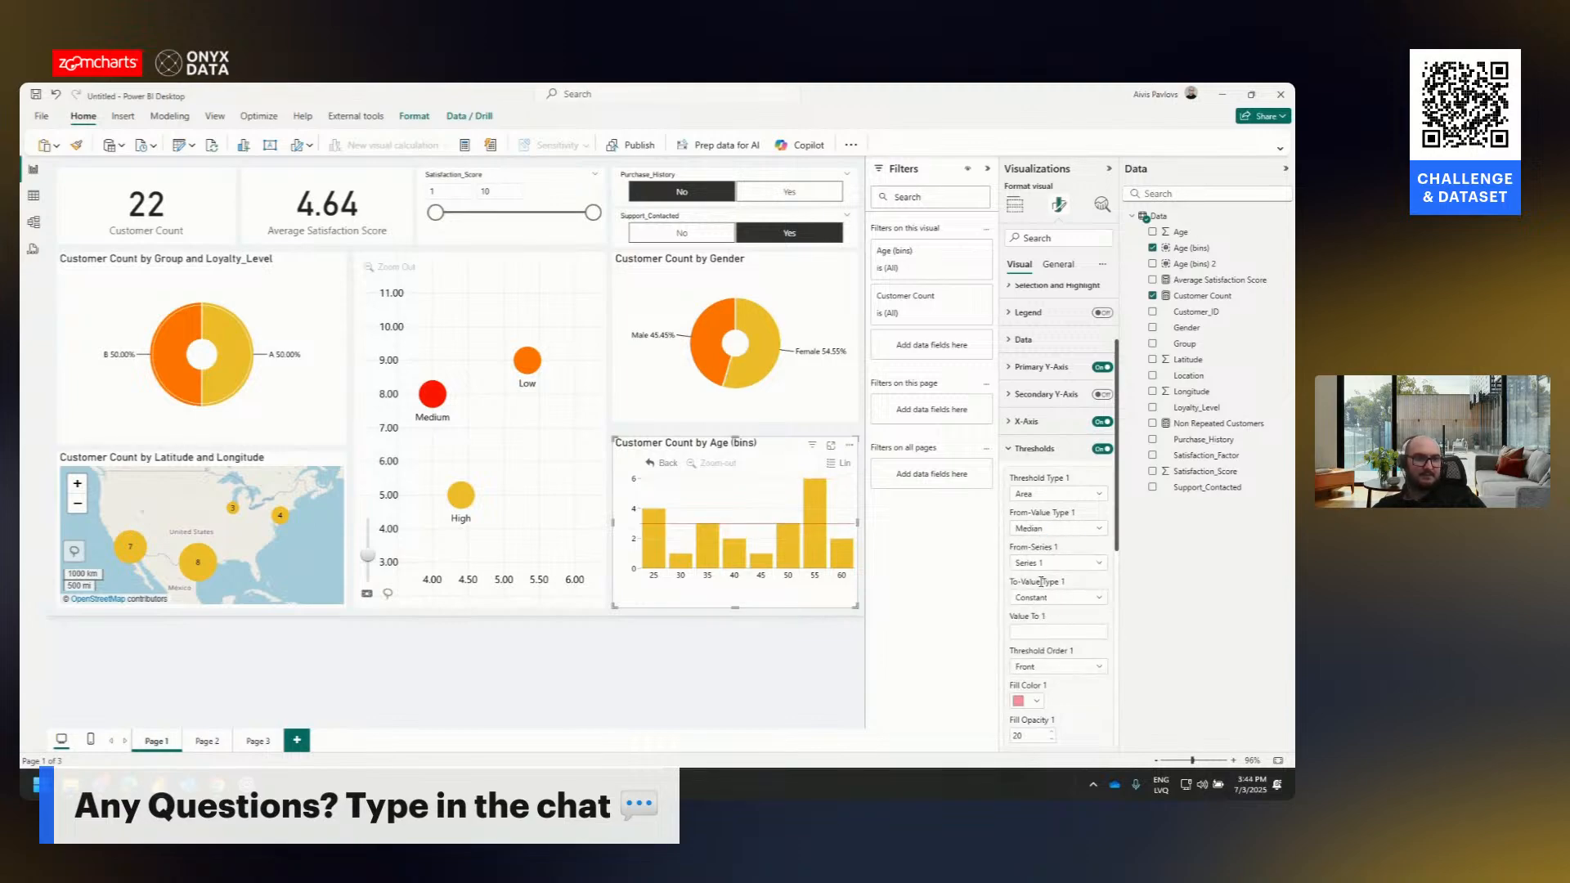
click(1045, 601)
click(1046, 670)
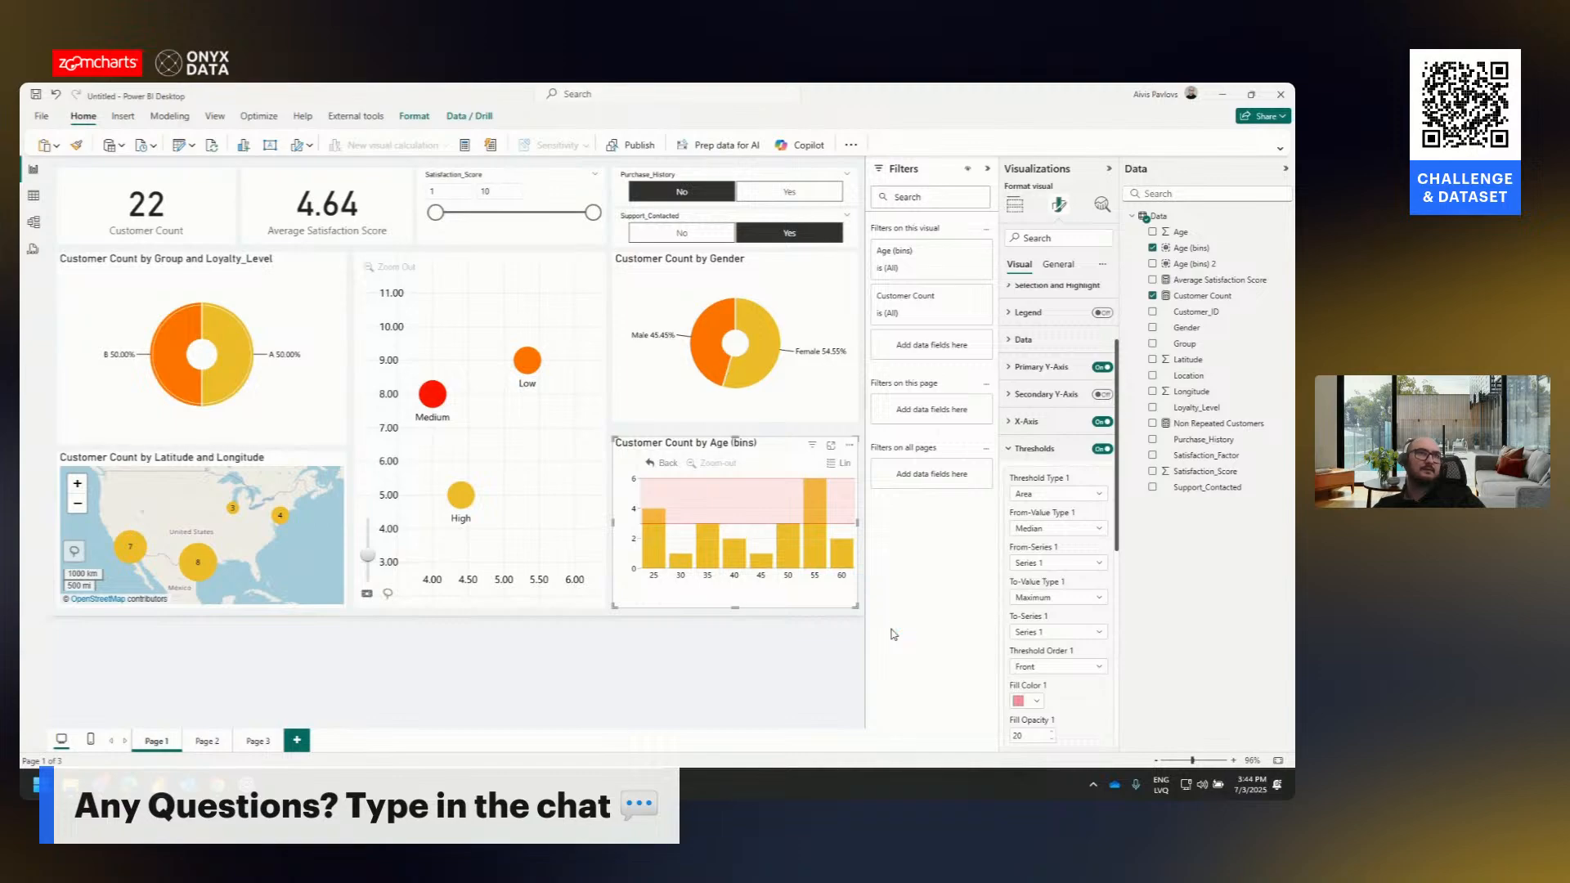
- Set the age chart's threshold order to Back so the shaded area sits behind the columns, and deselect the chart
click(1058, 666)
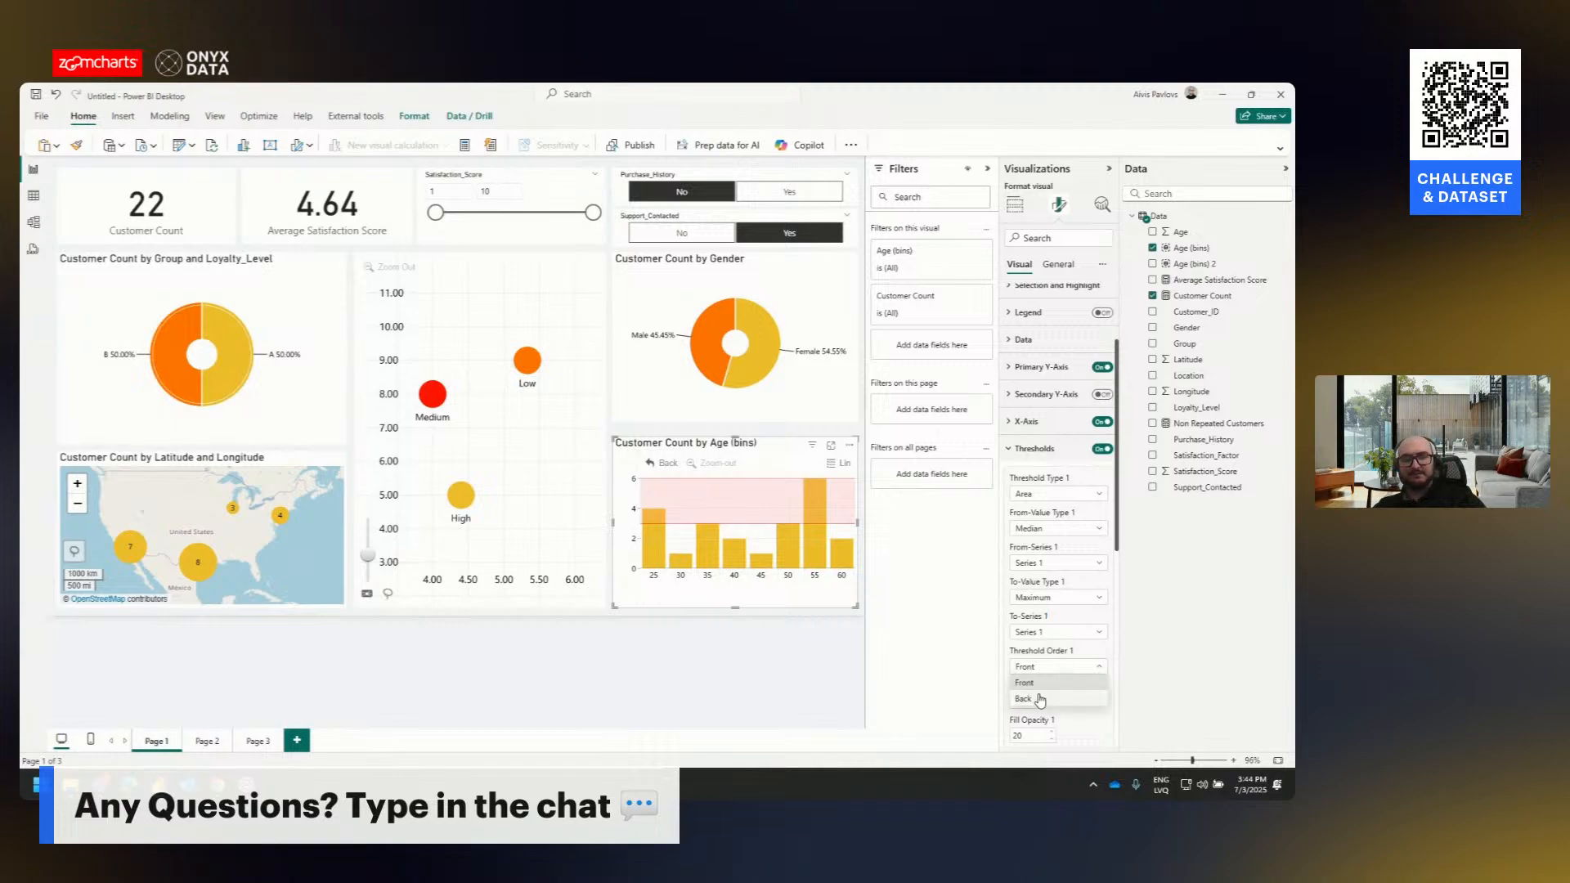
click(1039, 701)
scroll(1084, 626, down, 3)
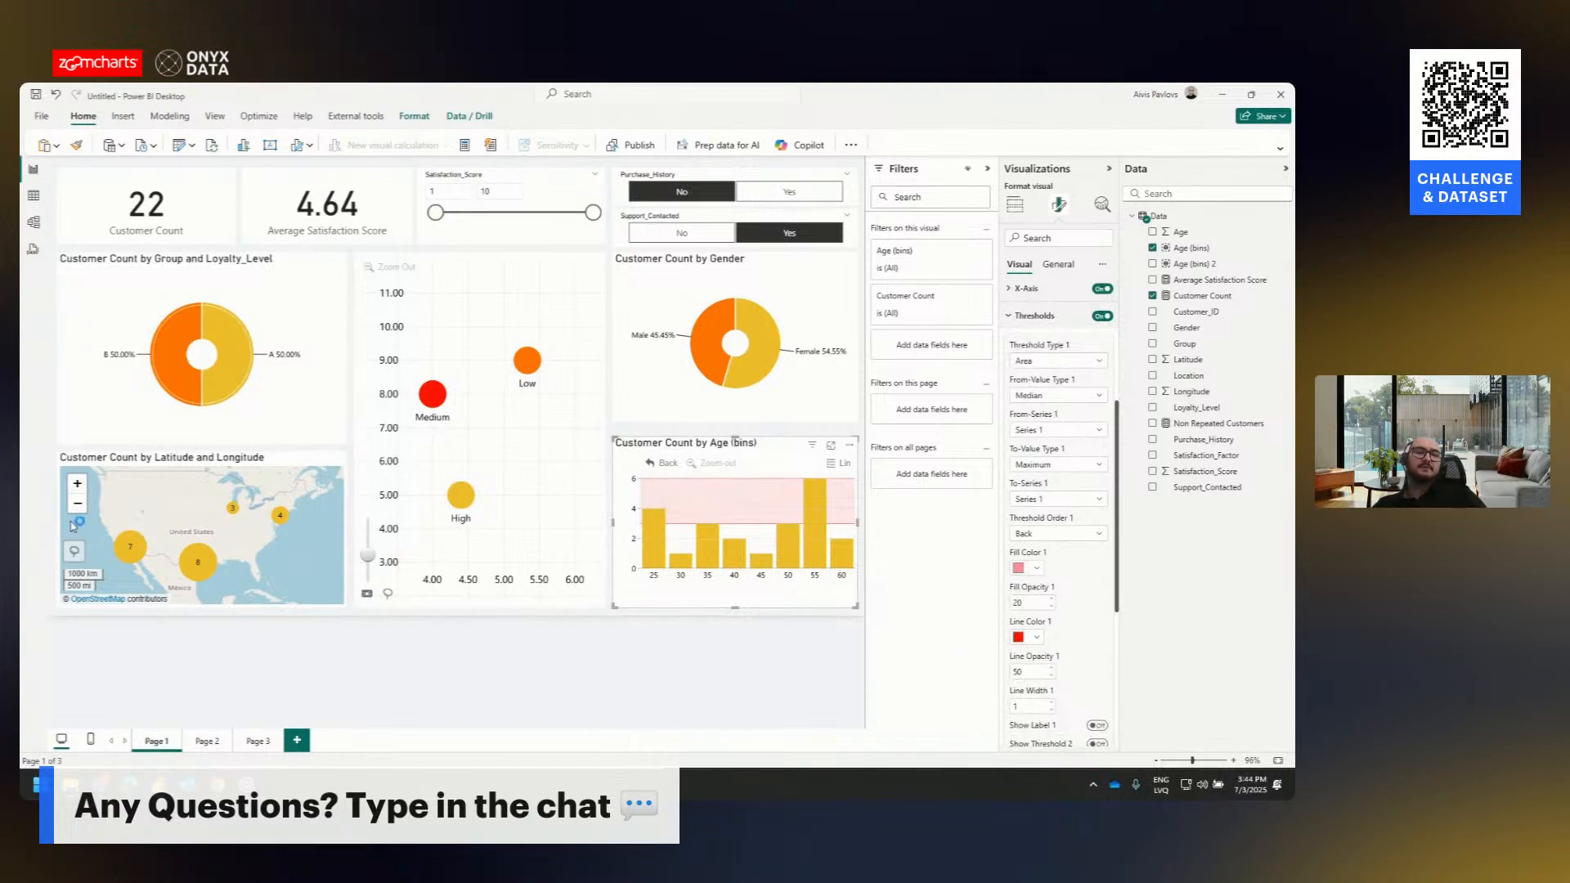
click(694, 702)
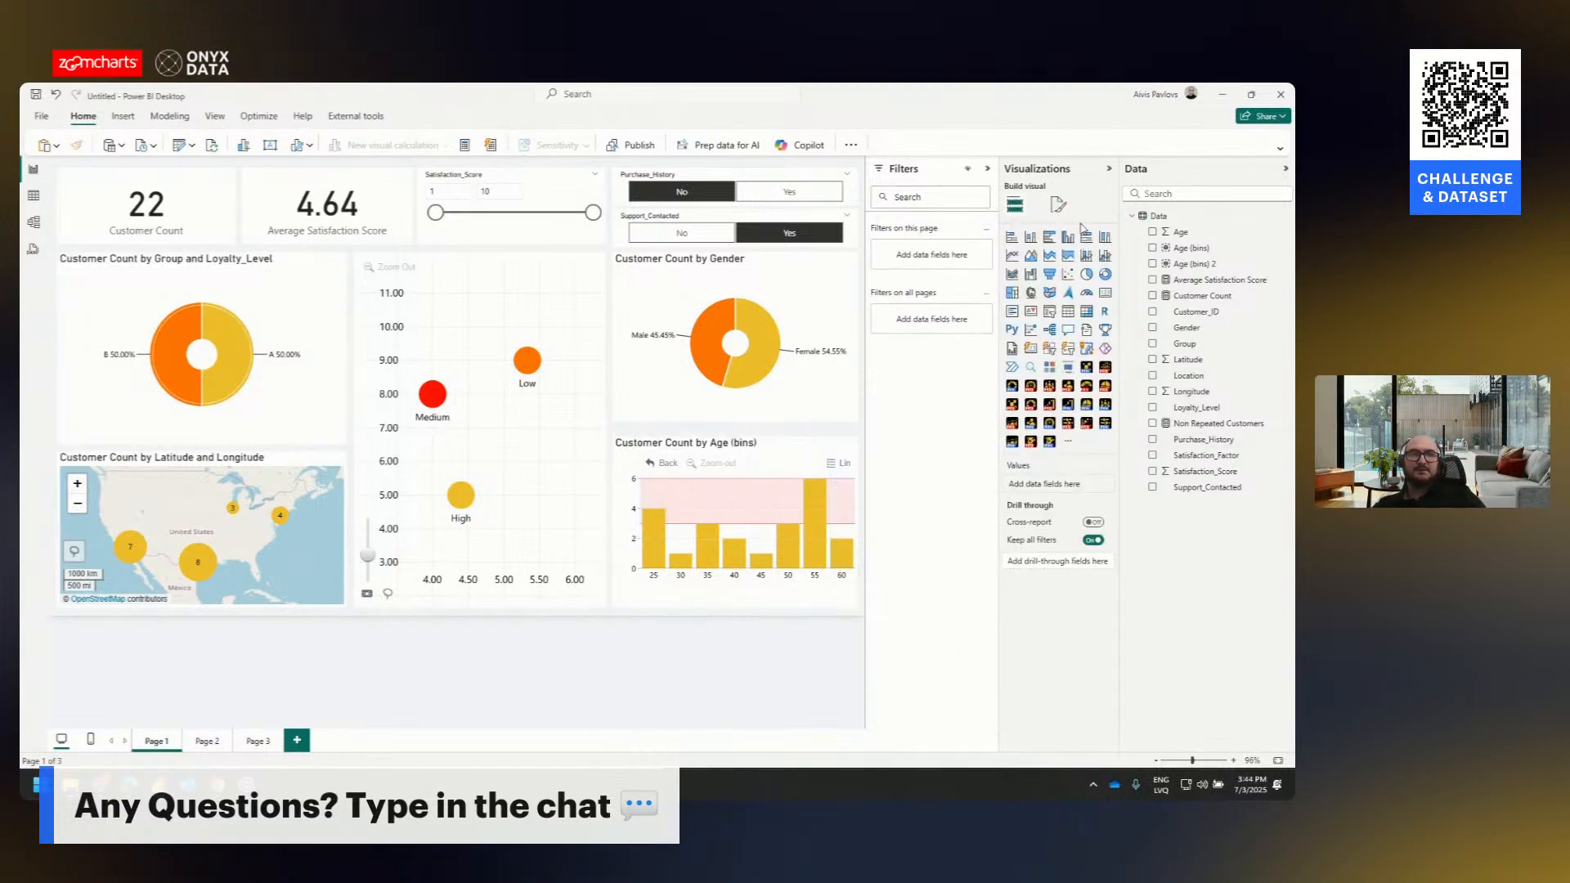
- Collapse the Filters pane to enlarge the report page and select the loyalty-level scatter chart with its field settings open
click(1058, 172)
click(1035, 173)
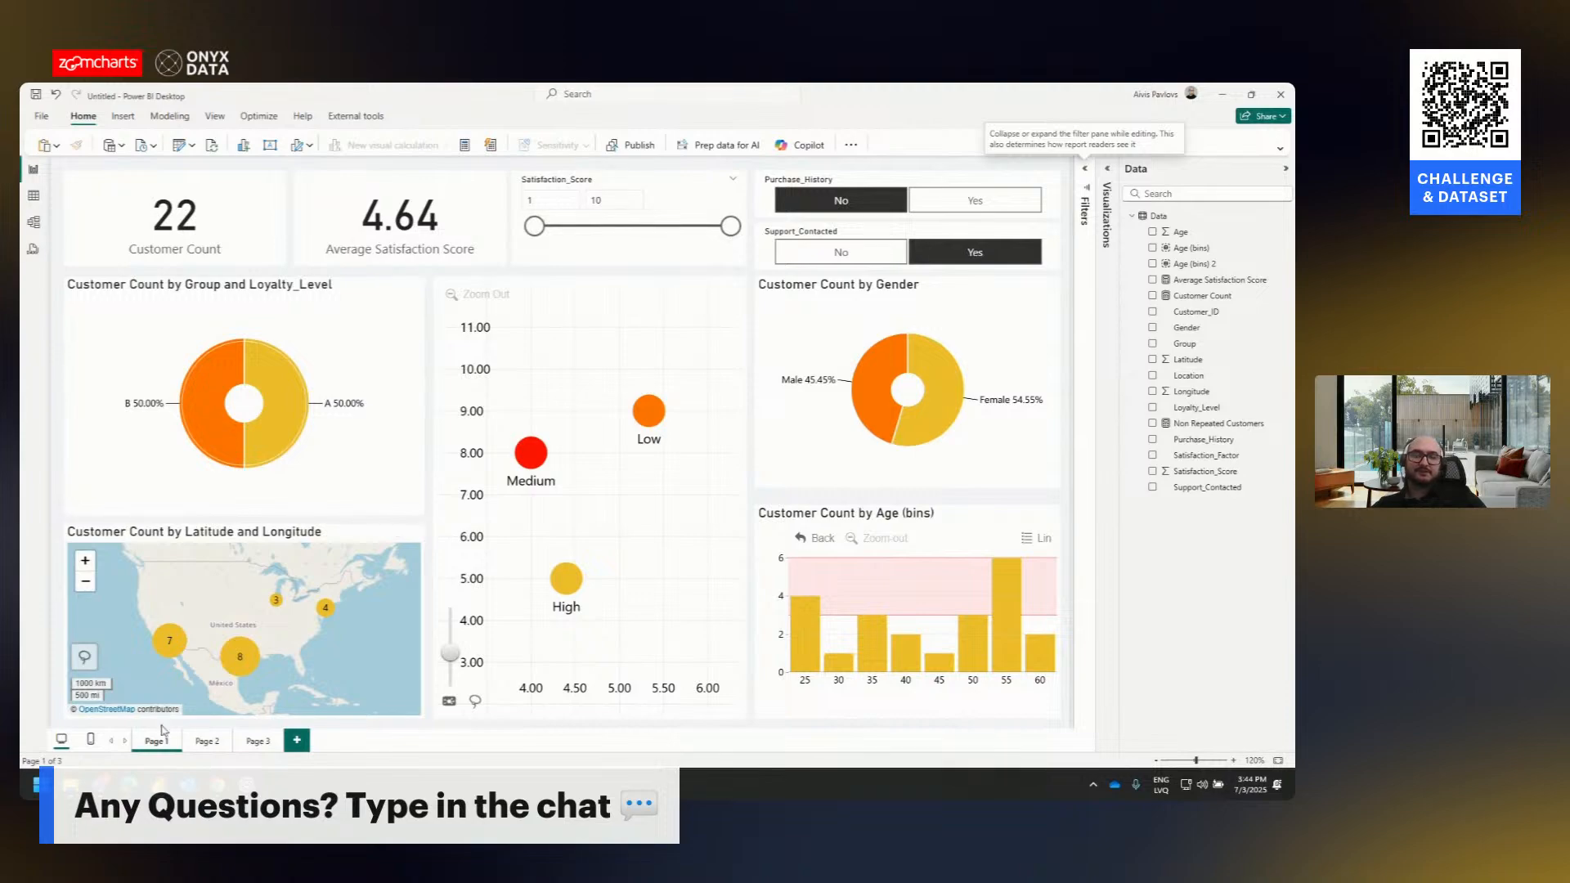
click(299, 306)
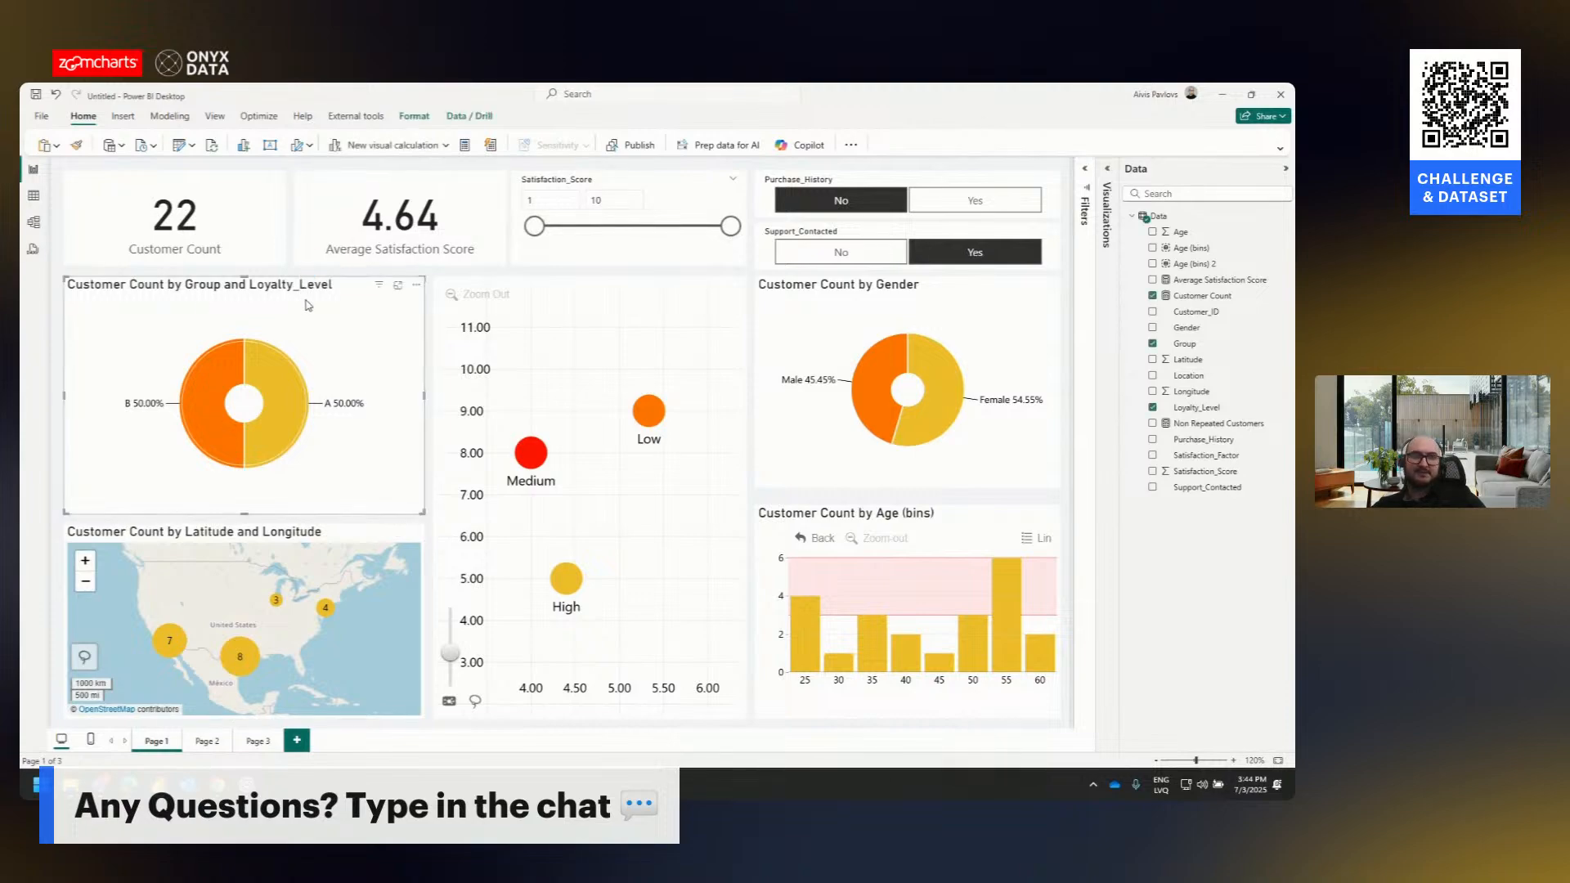
click(685, 335)
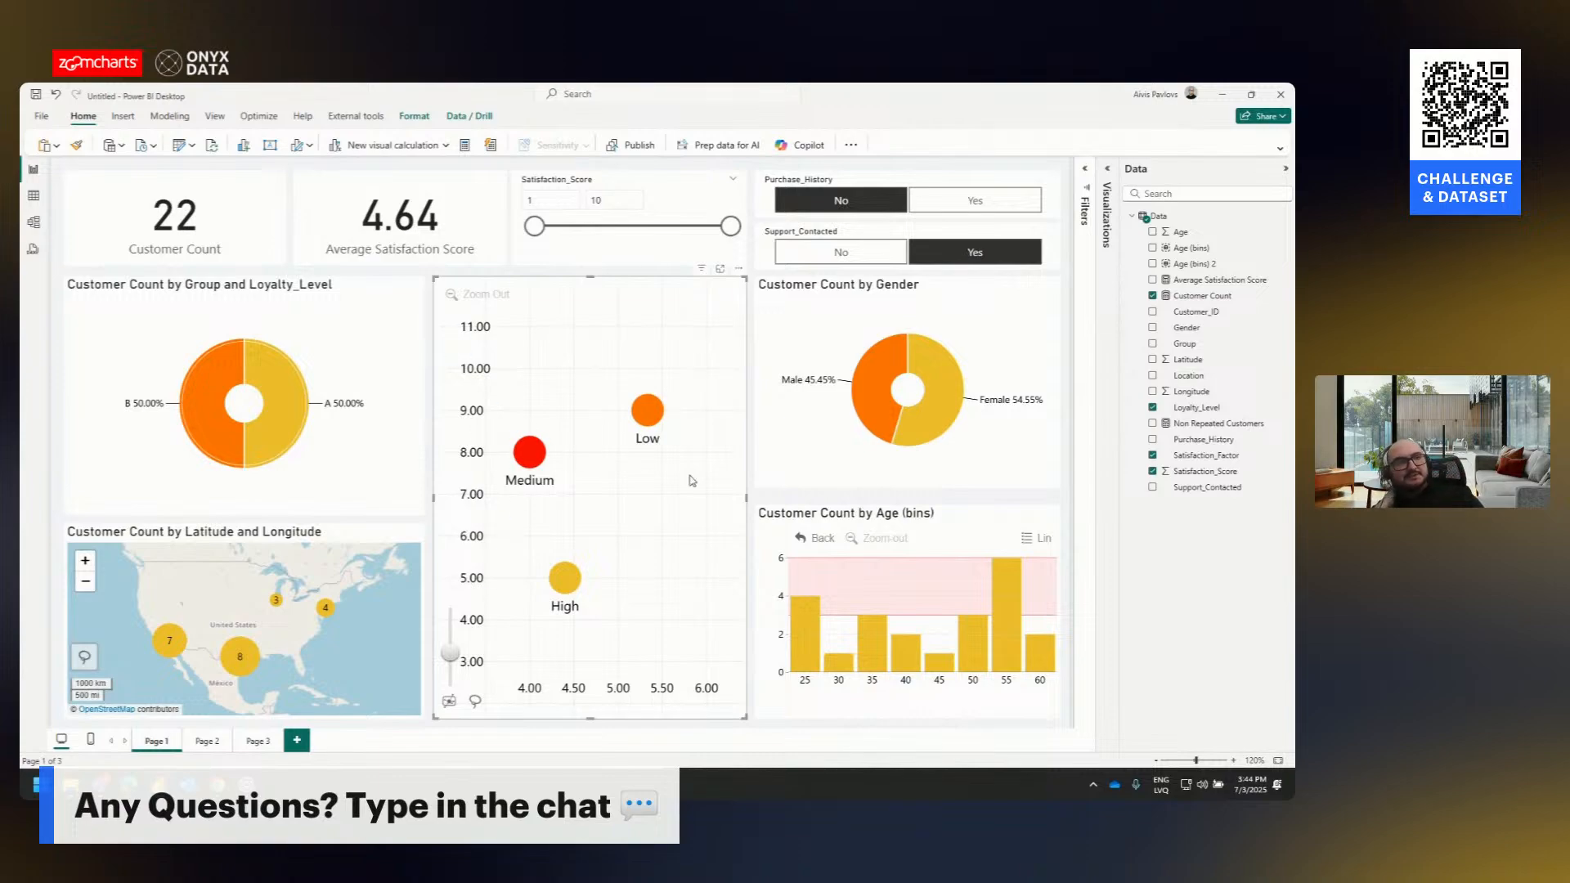
click(1107, 169)
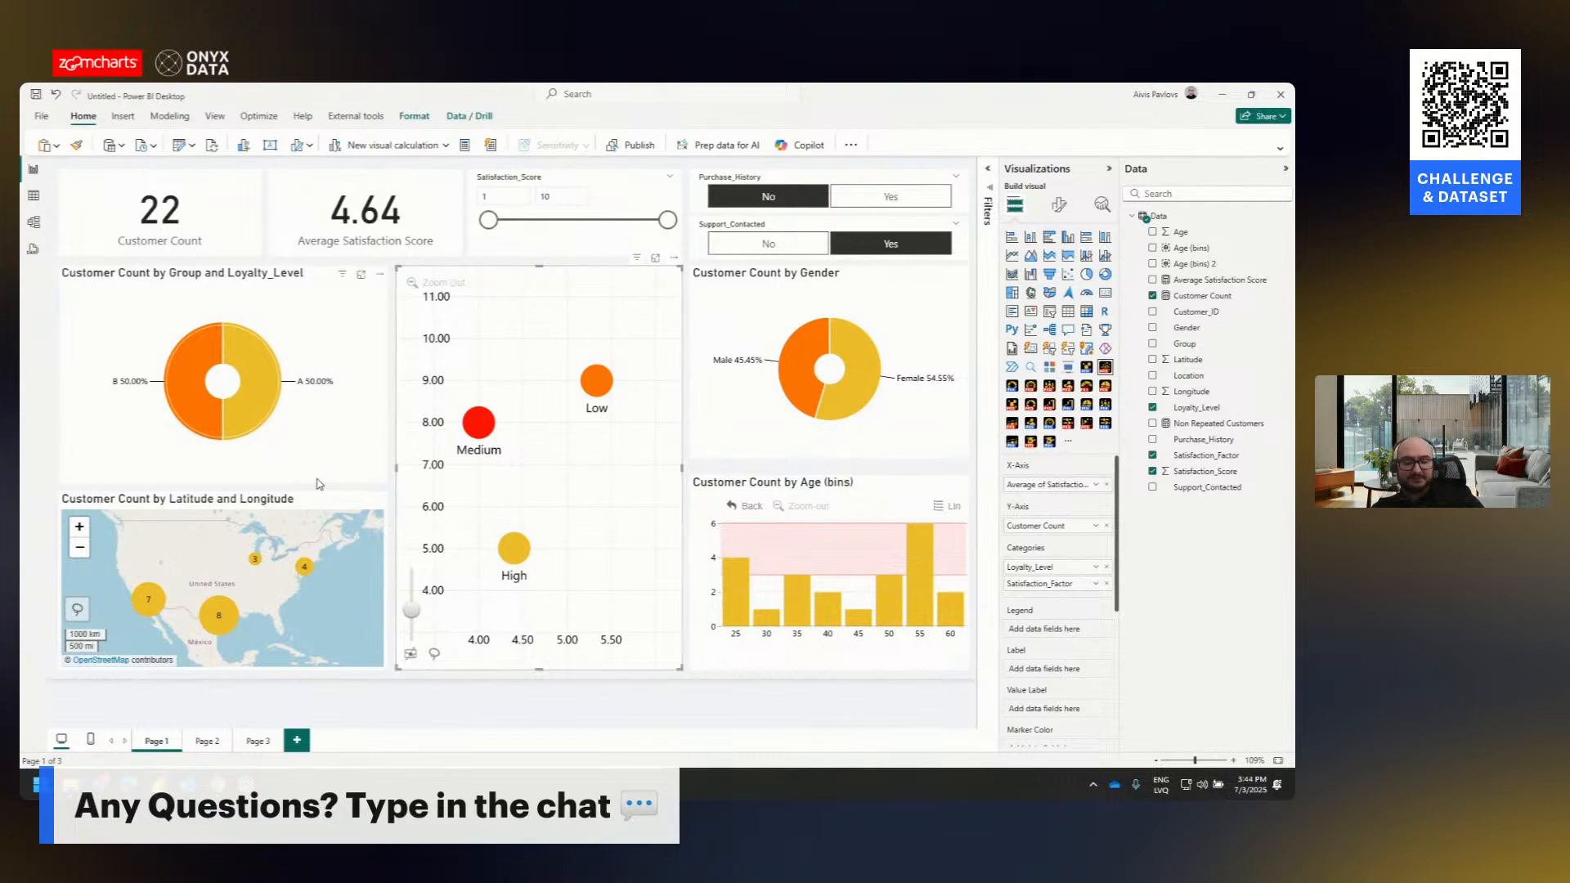
- Add a new report page and name it Scatter Options
click(297, 740)
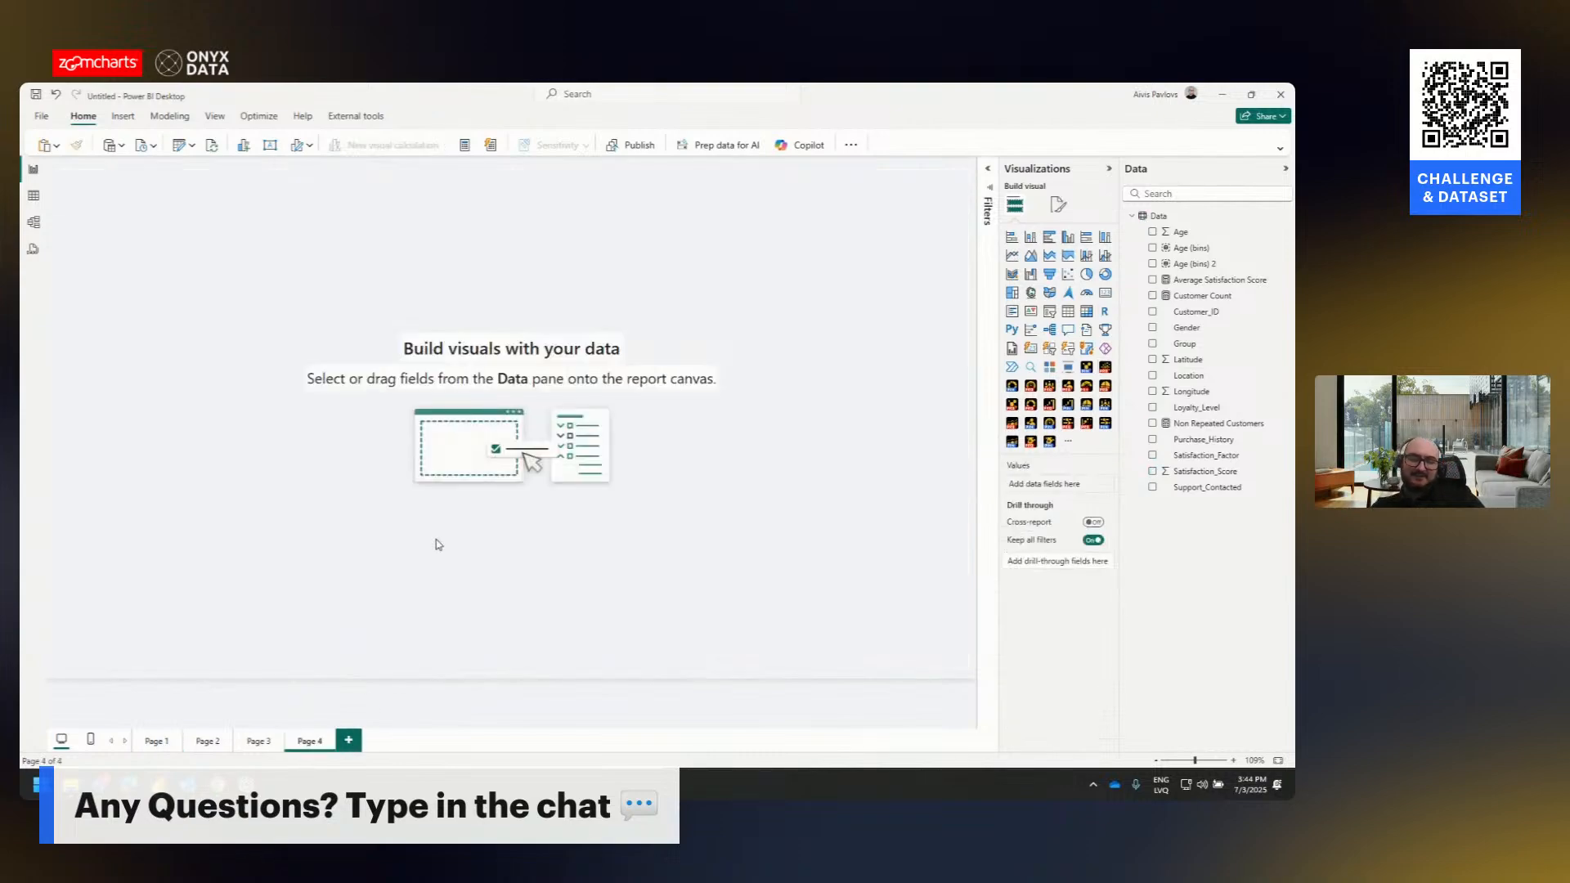
double_click(293, 746)
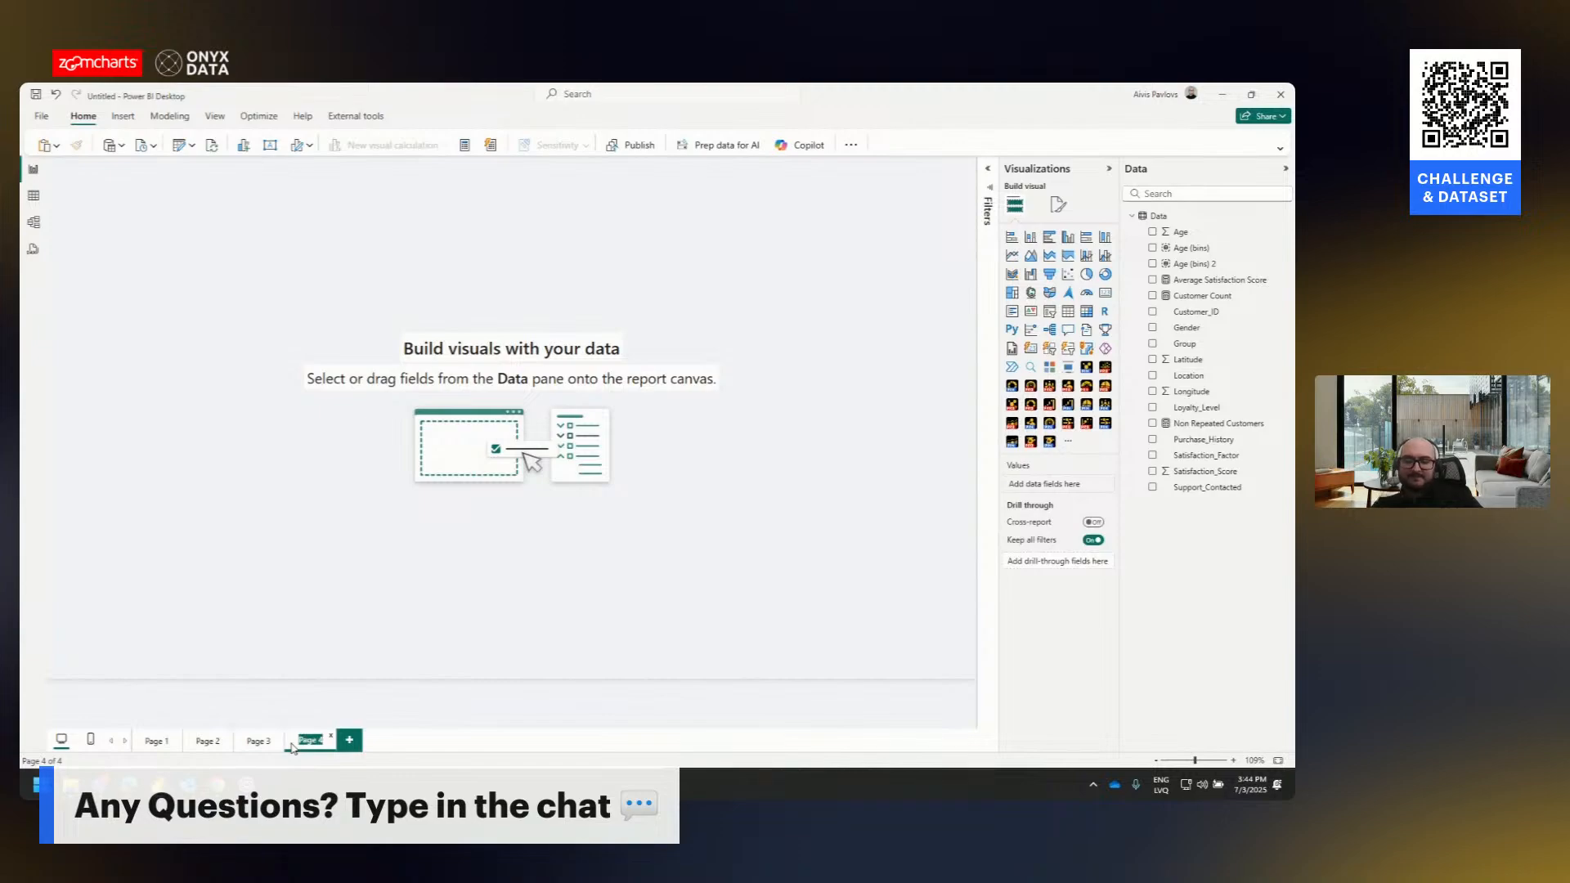
text(S)
key(Return)
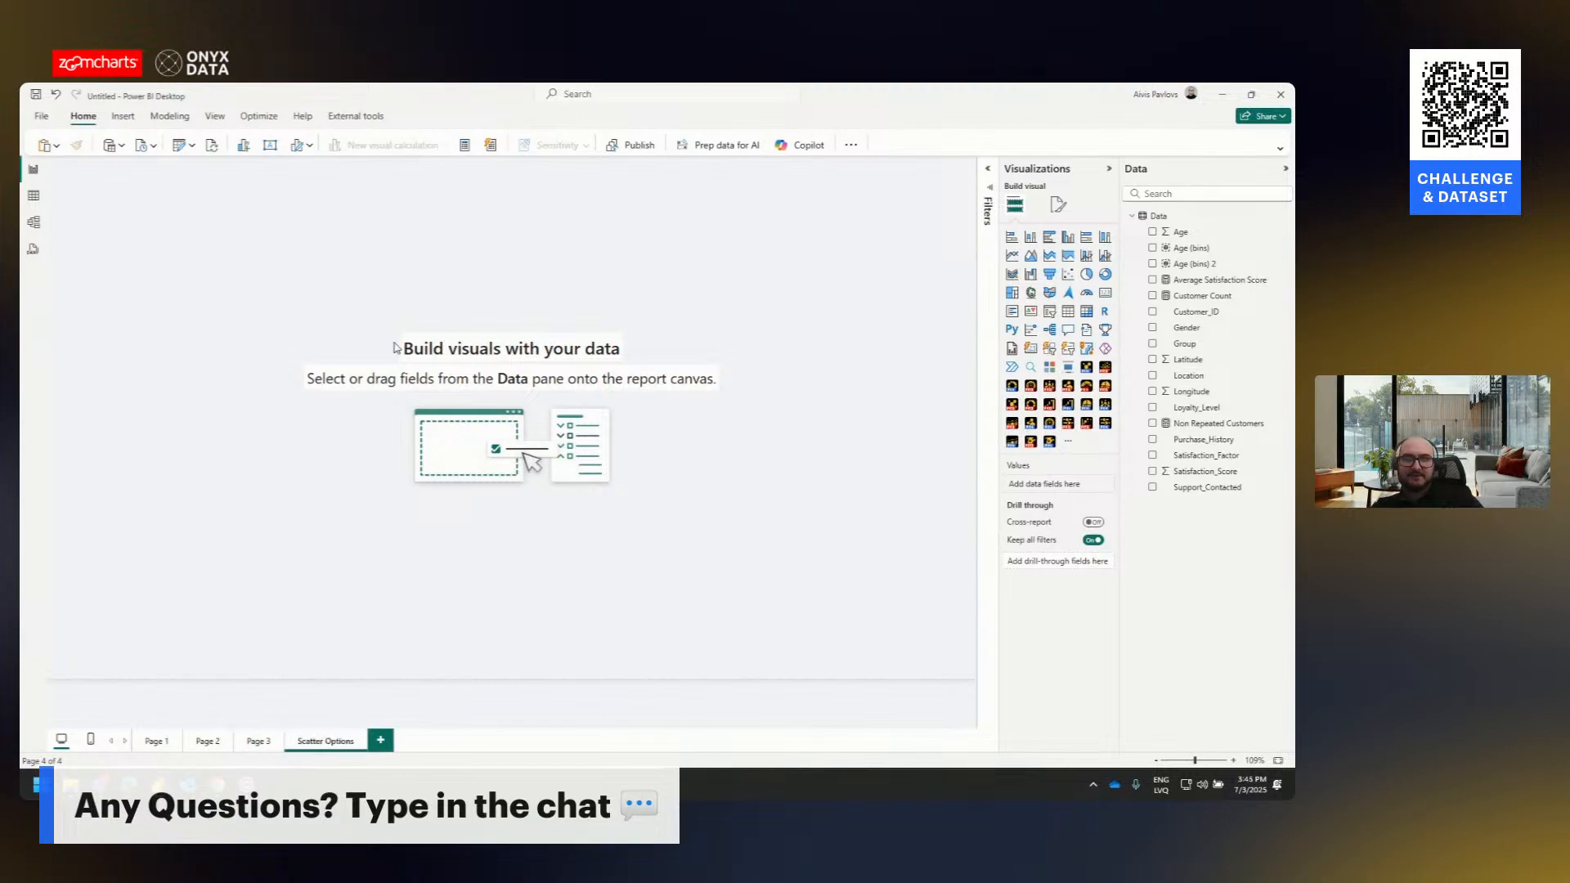
- Remove the mistakenly pasted card and copy Page 1's scatter chart to the upper-left corner of the Scatter Options page
key(ctrl+v)
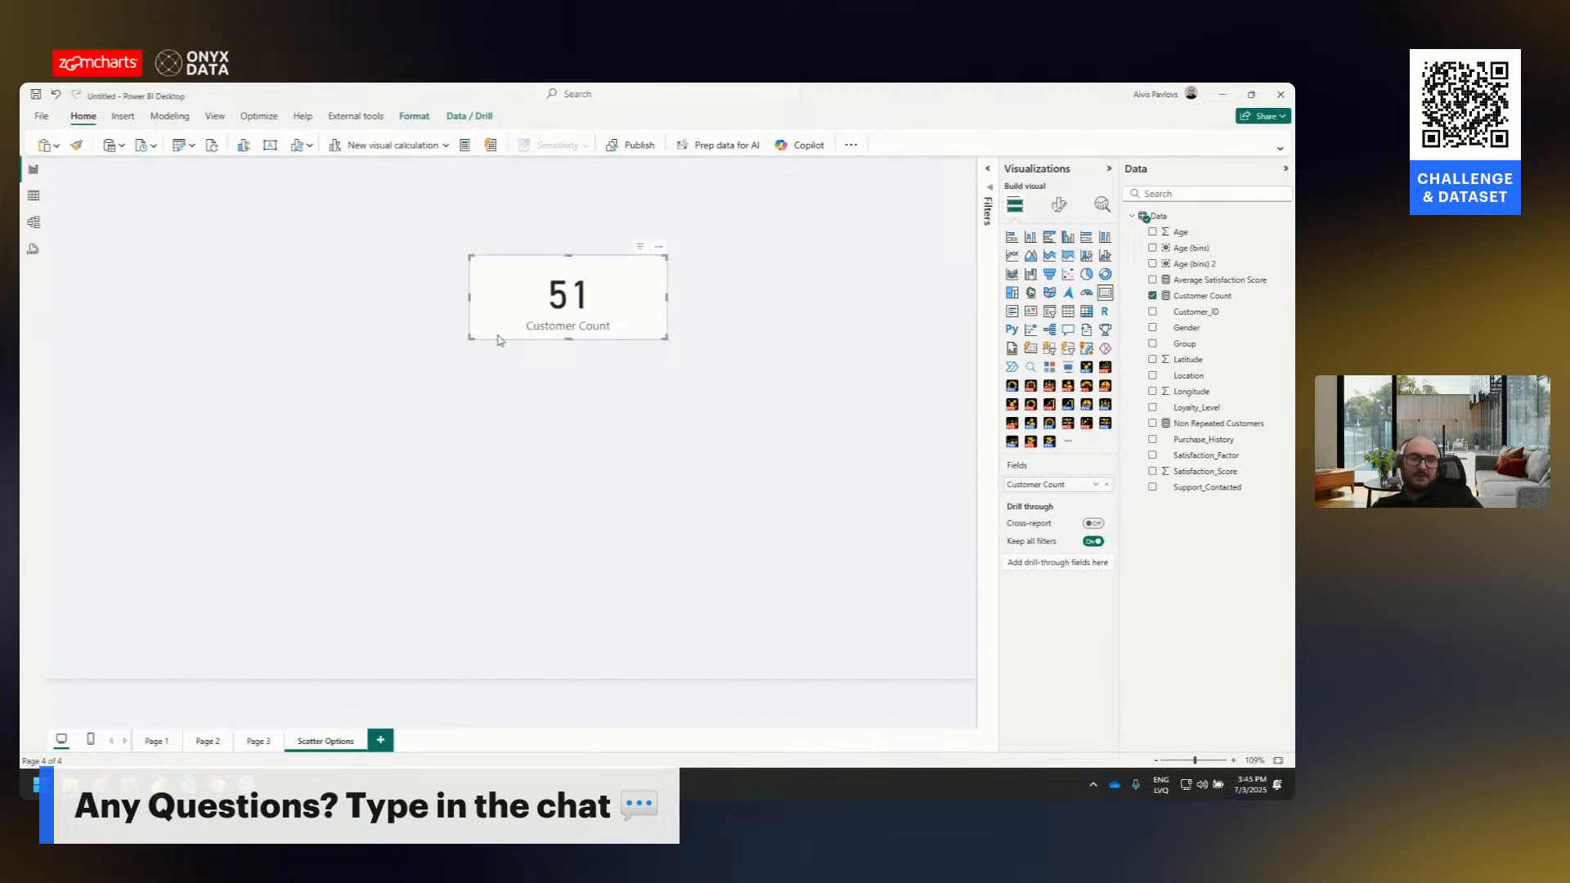
key(Delete)
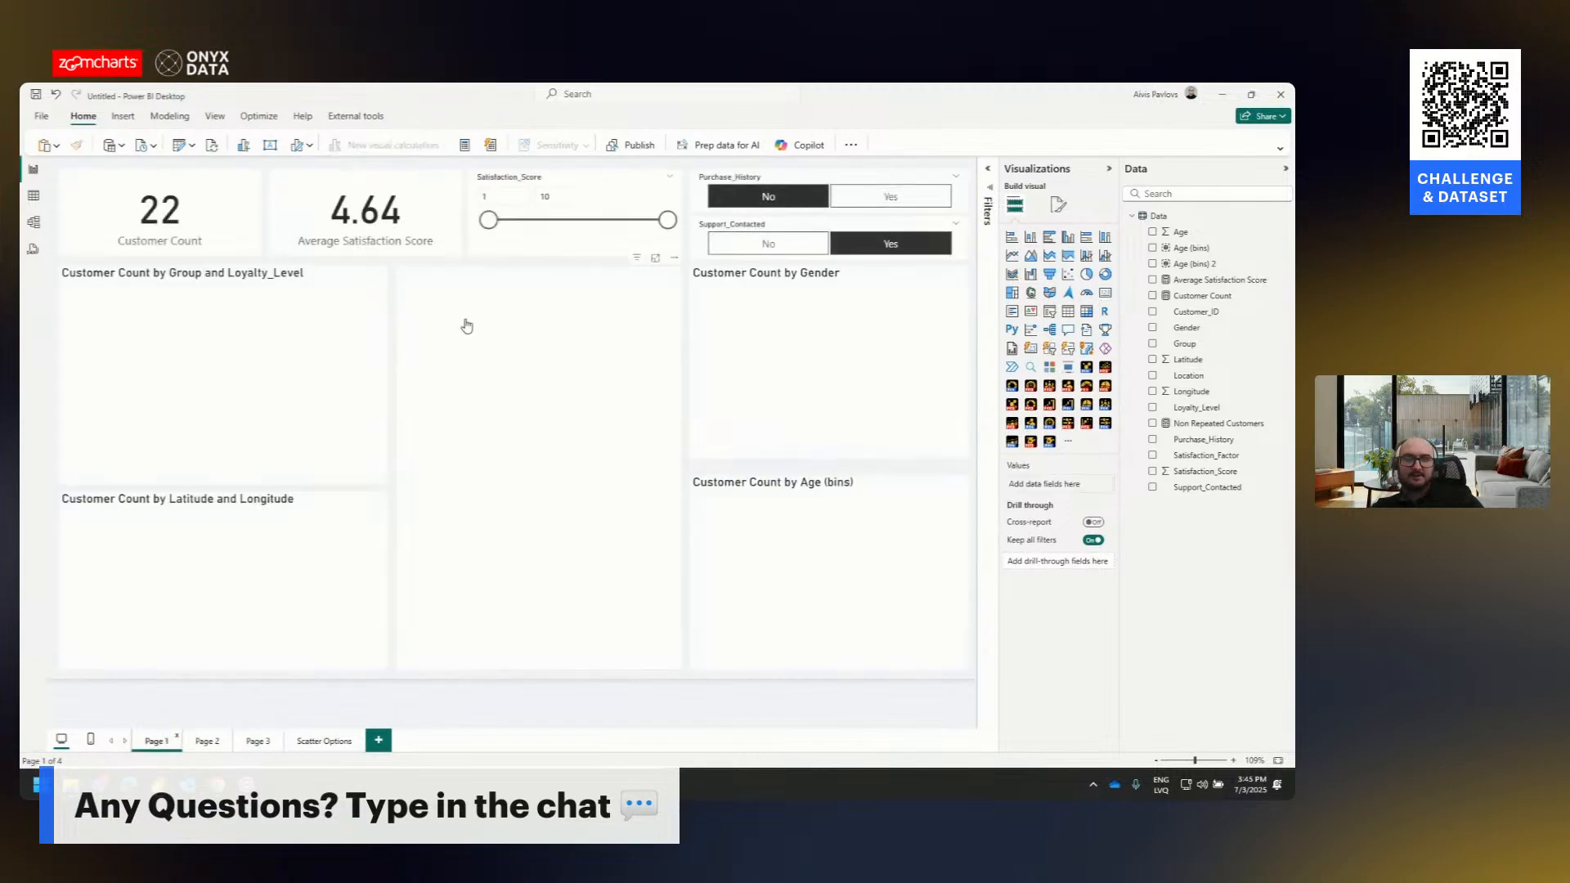
click(443, 272)
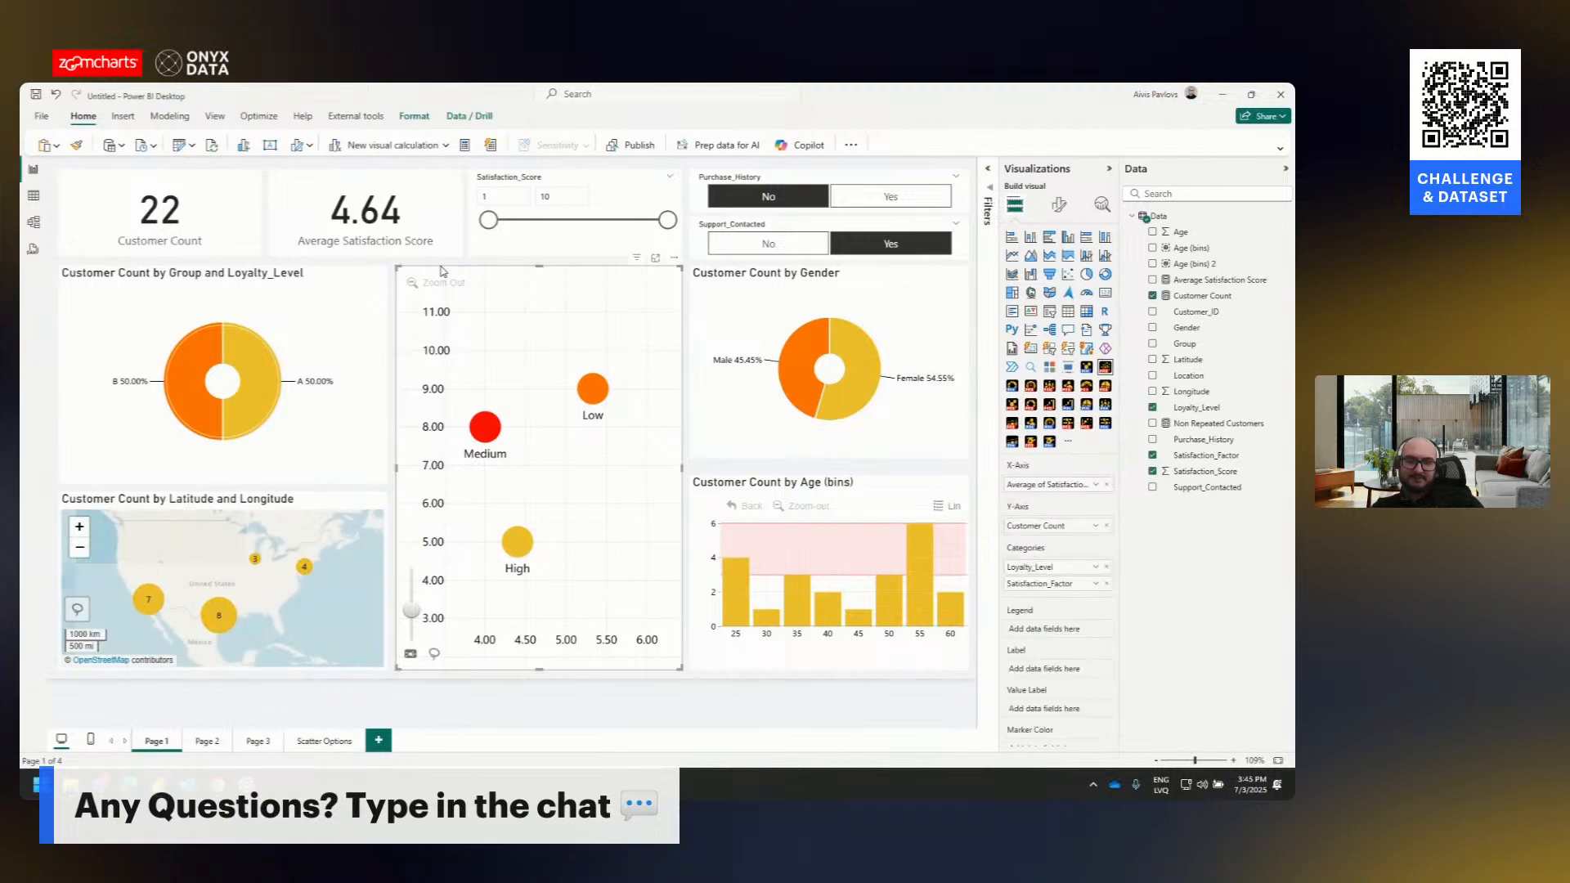
click(325, 742)
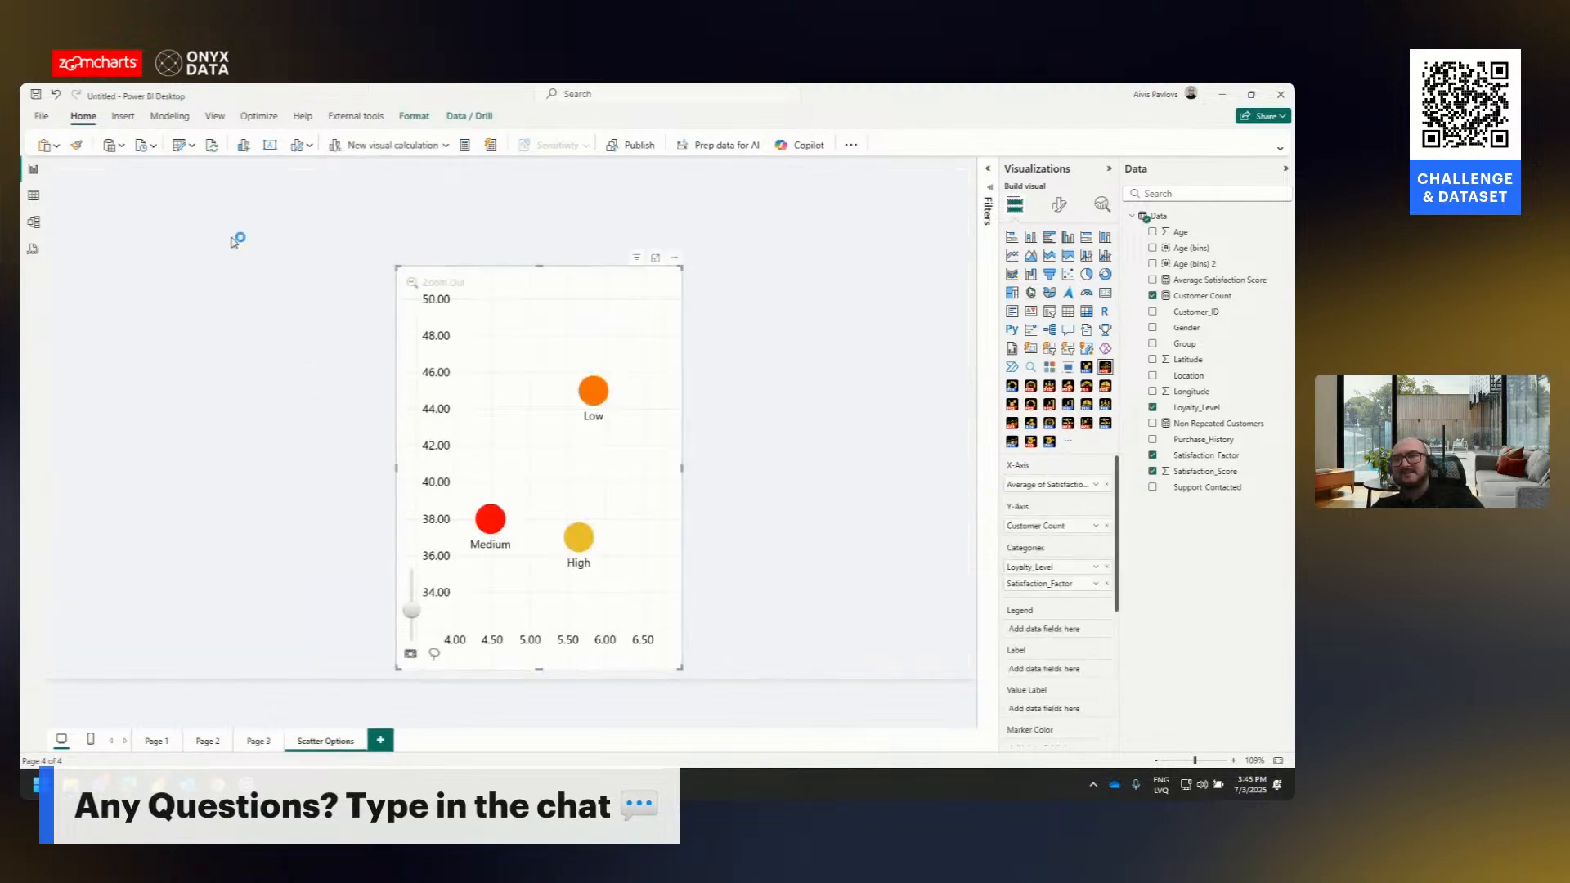
drag(420, 273, 85, 175)
- Duplicate the scatter chart and place the copy directly beside the original, aligned at the top
key(ctrl+c)
key(ctrl+v)
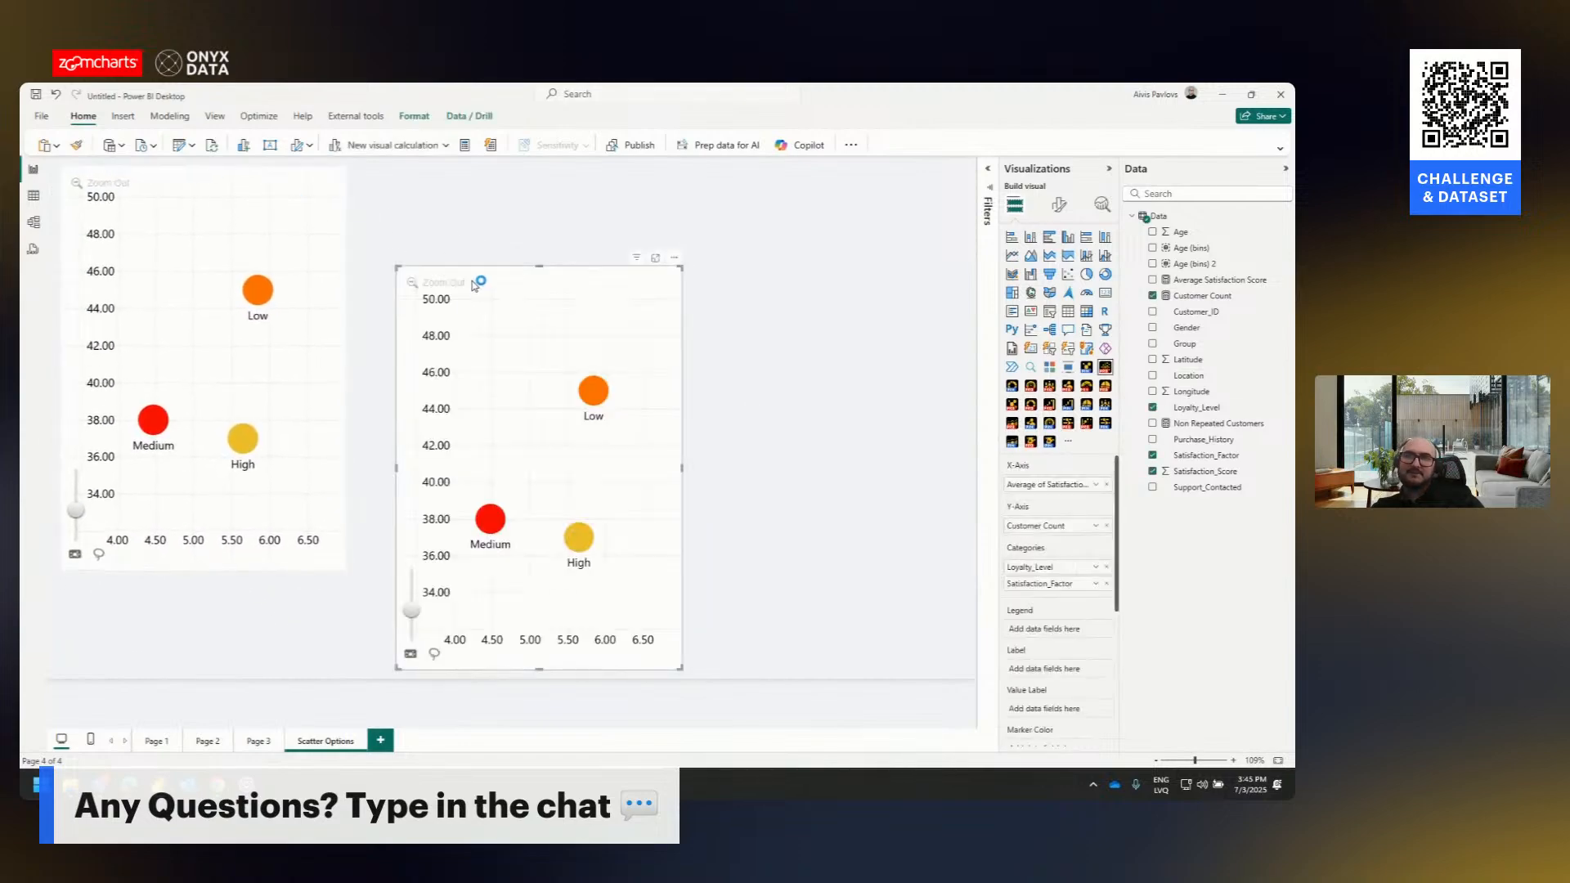
drag(470, 273, 452, 172)
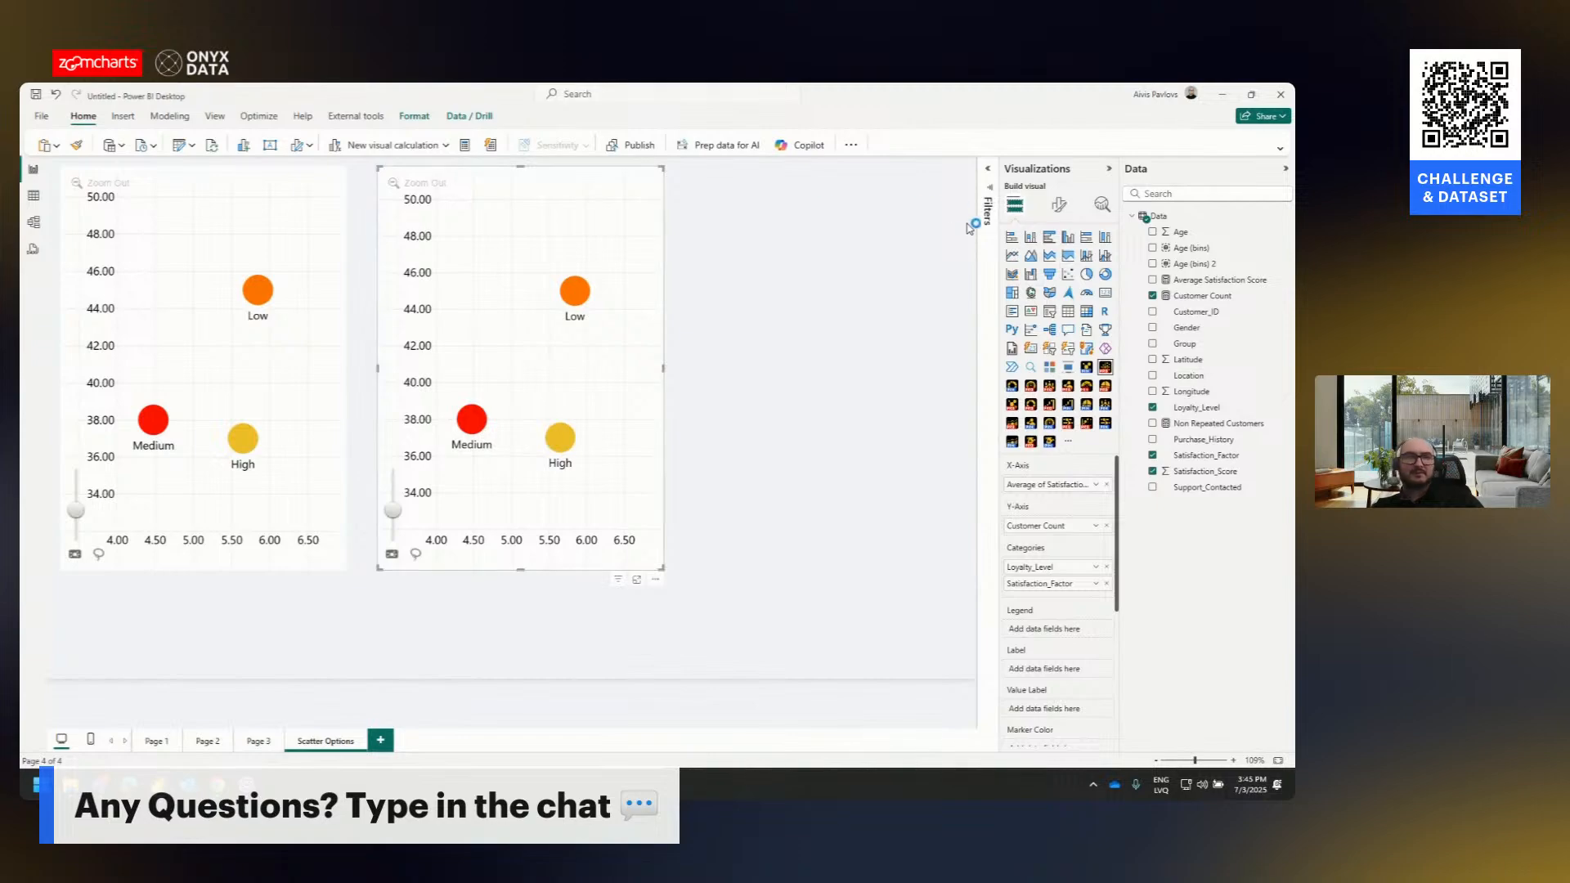
- Turn on the regression line for the duplicated scatter chart and set its regression degree to 2
click(1060, 207)
click(1105, 488)
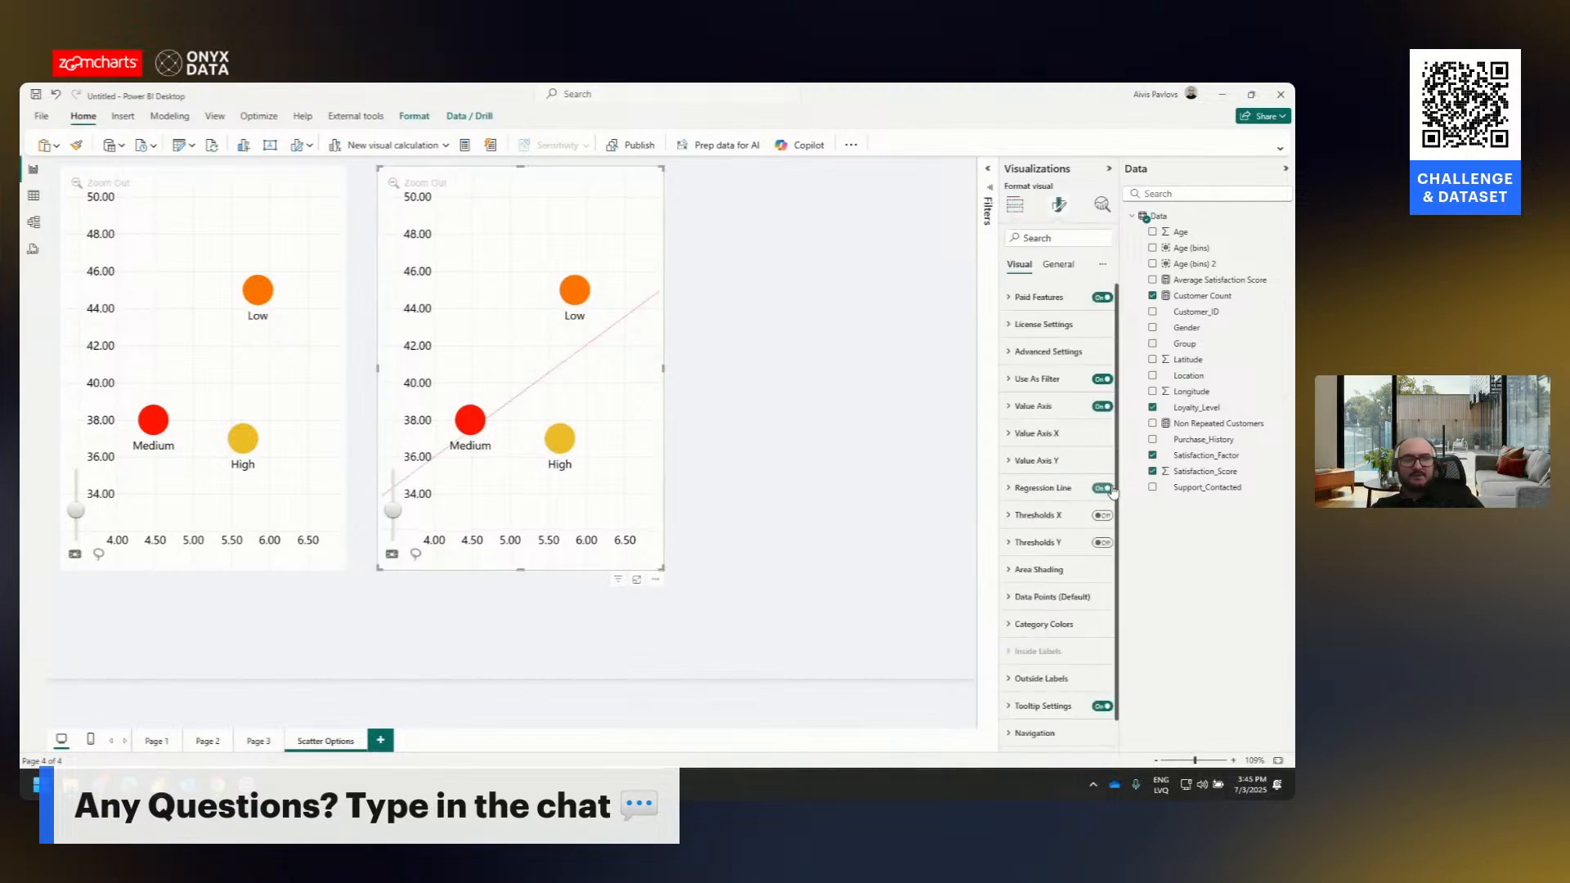
click(1063, 488)
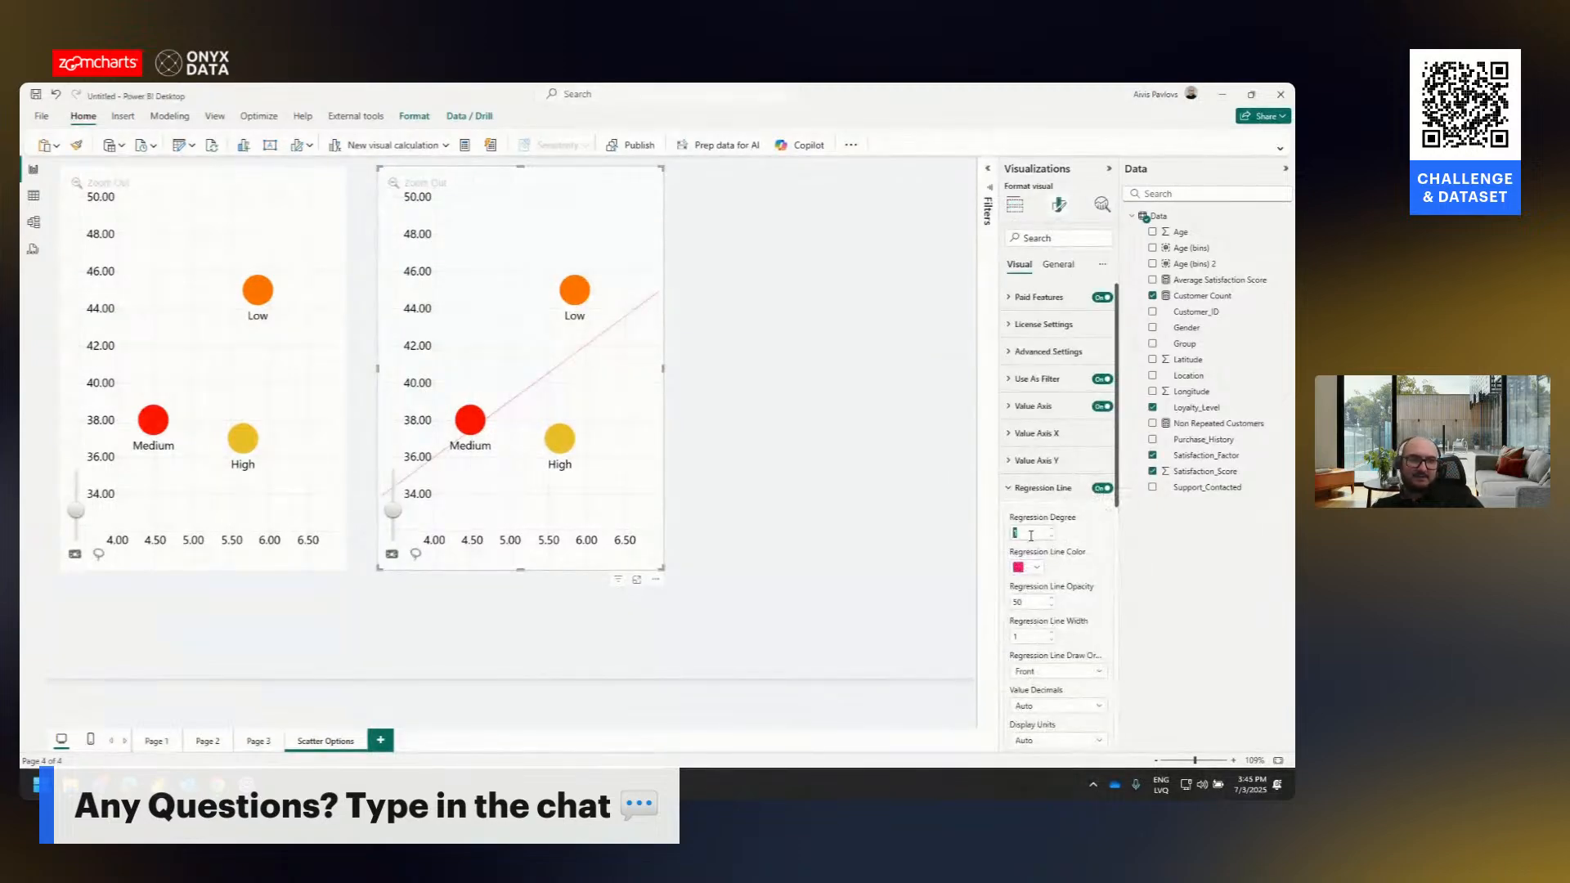
text(20)
key(Return)
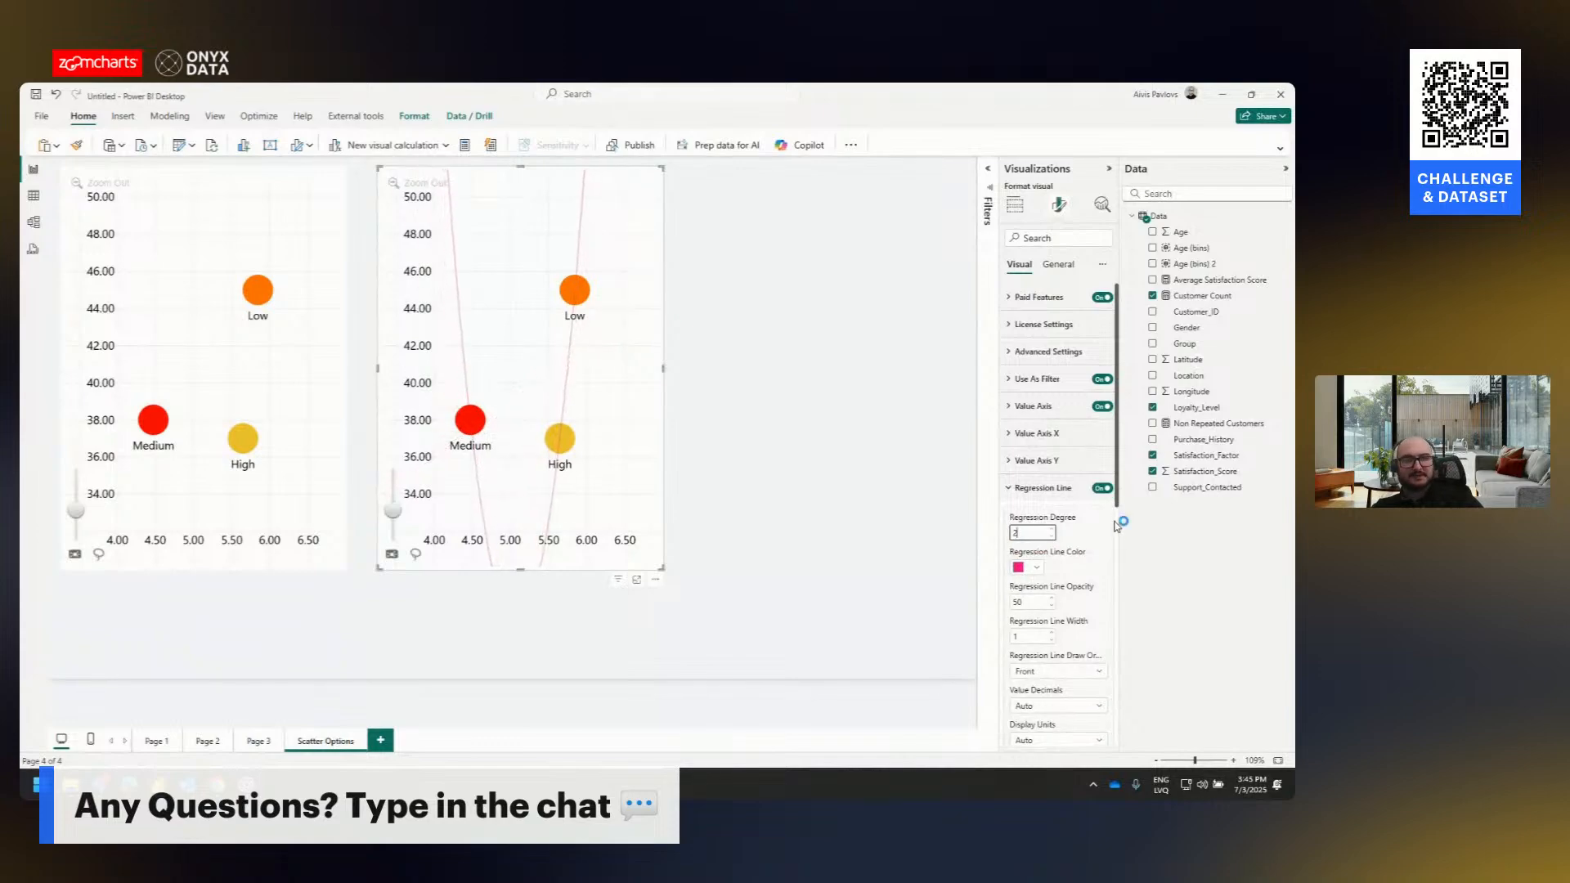
click(1044, 494)
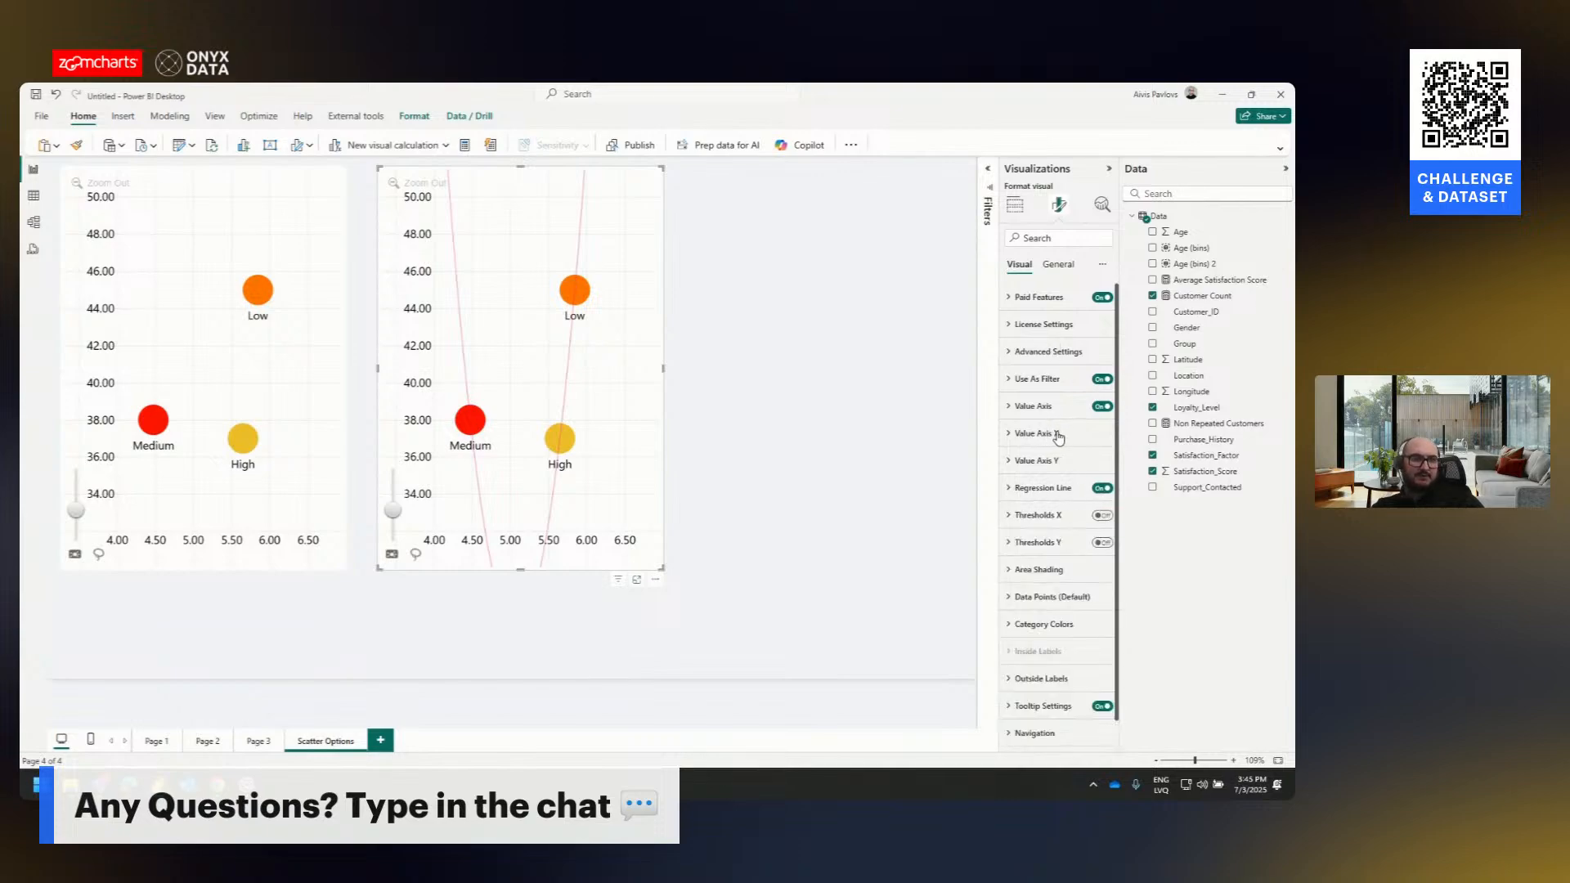
- Keep the duplicated scatter chart's axes configured separately and invert its Y axis
click(1010, 407)
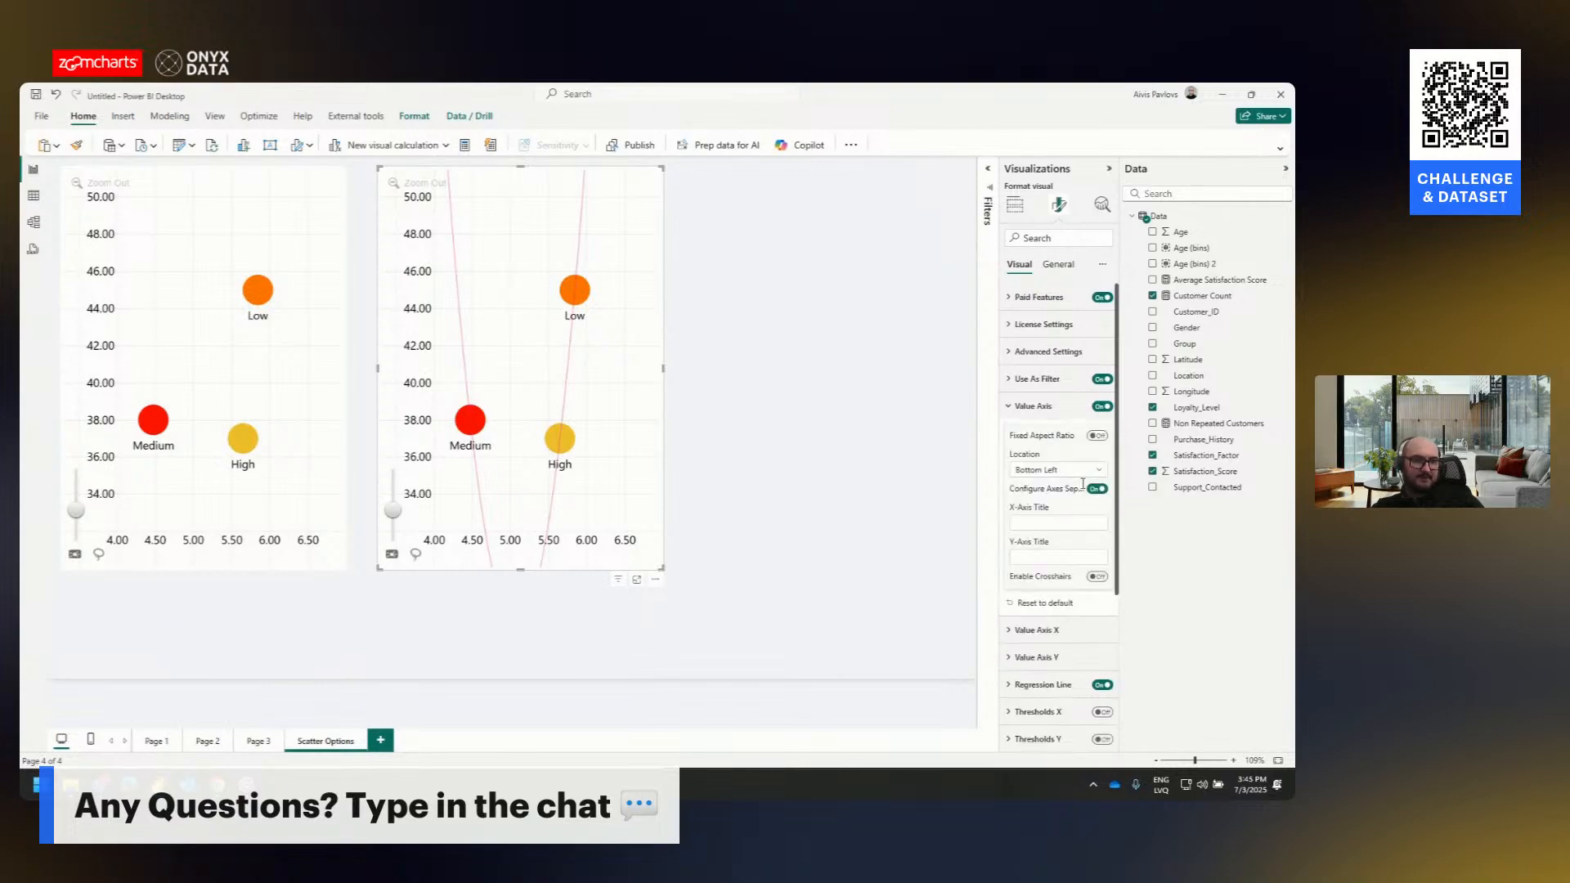
click(1098, 492)
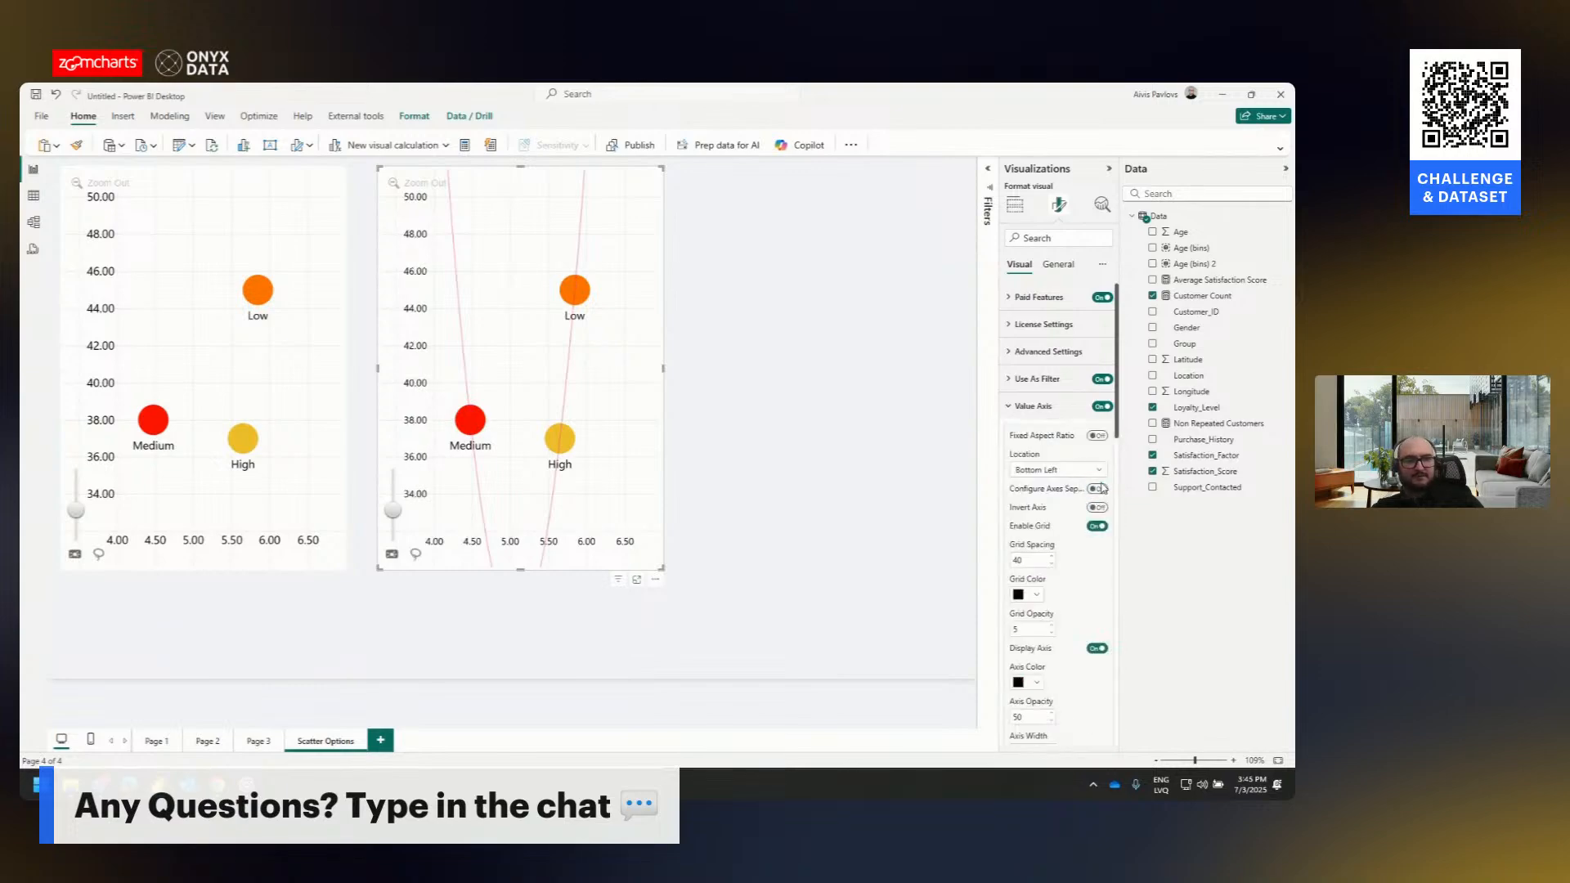
click(1009, 406)
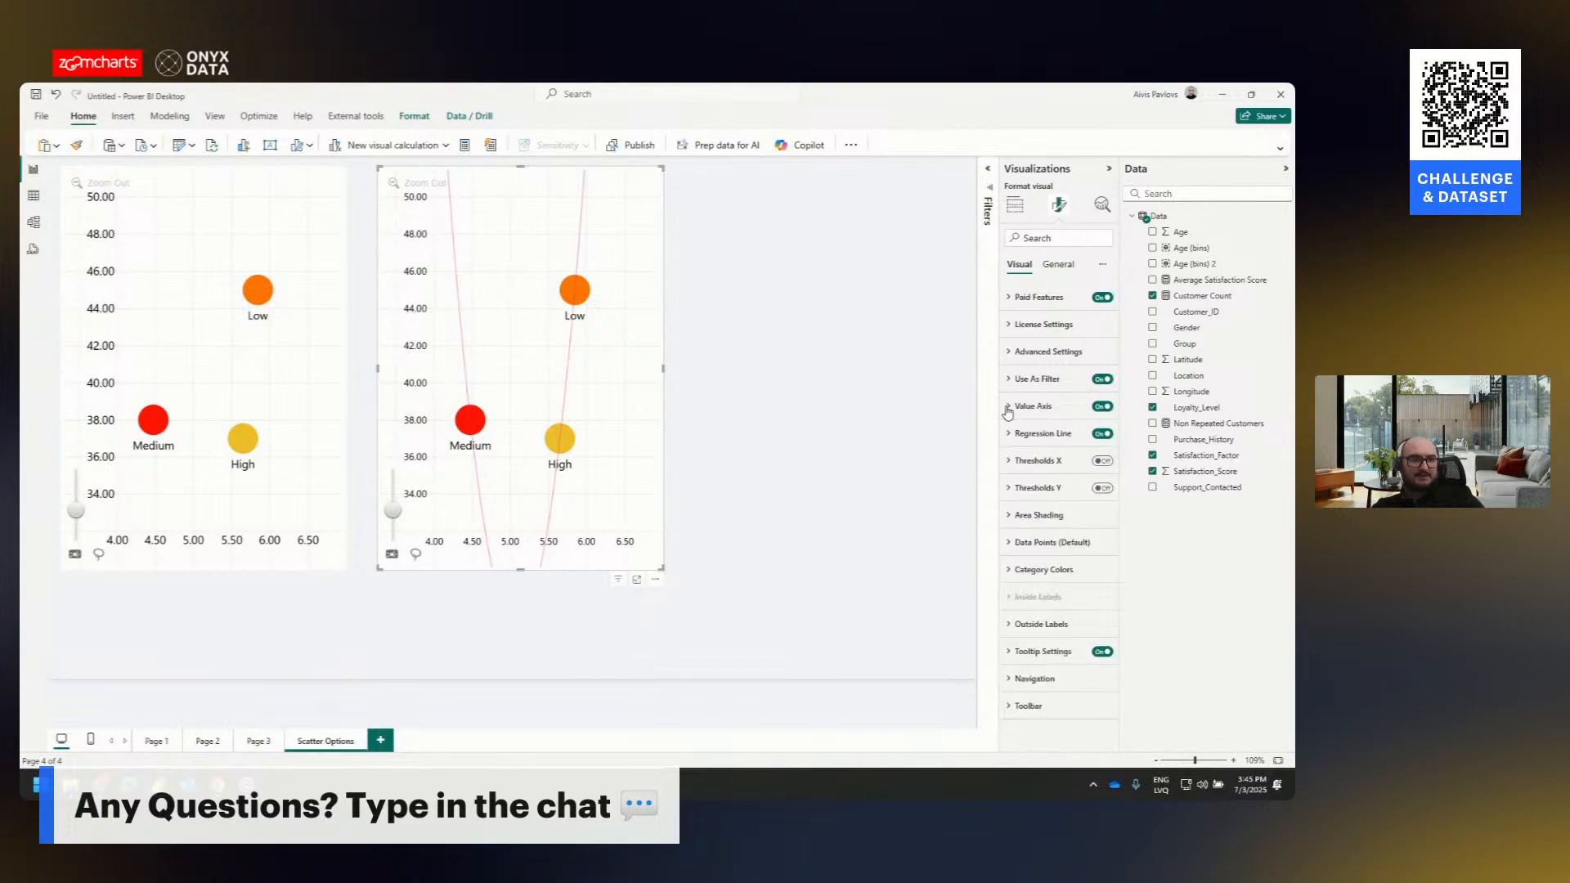
click(1009, 406)
click(1098, 491)
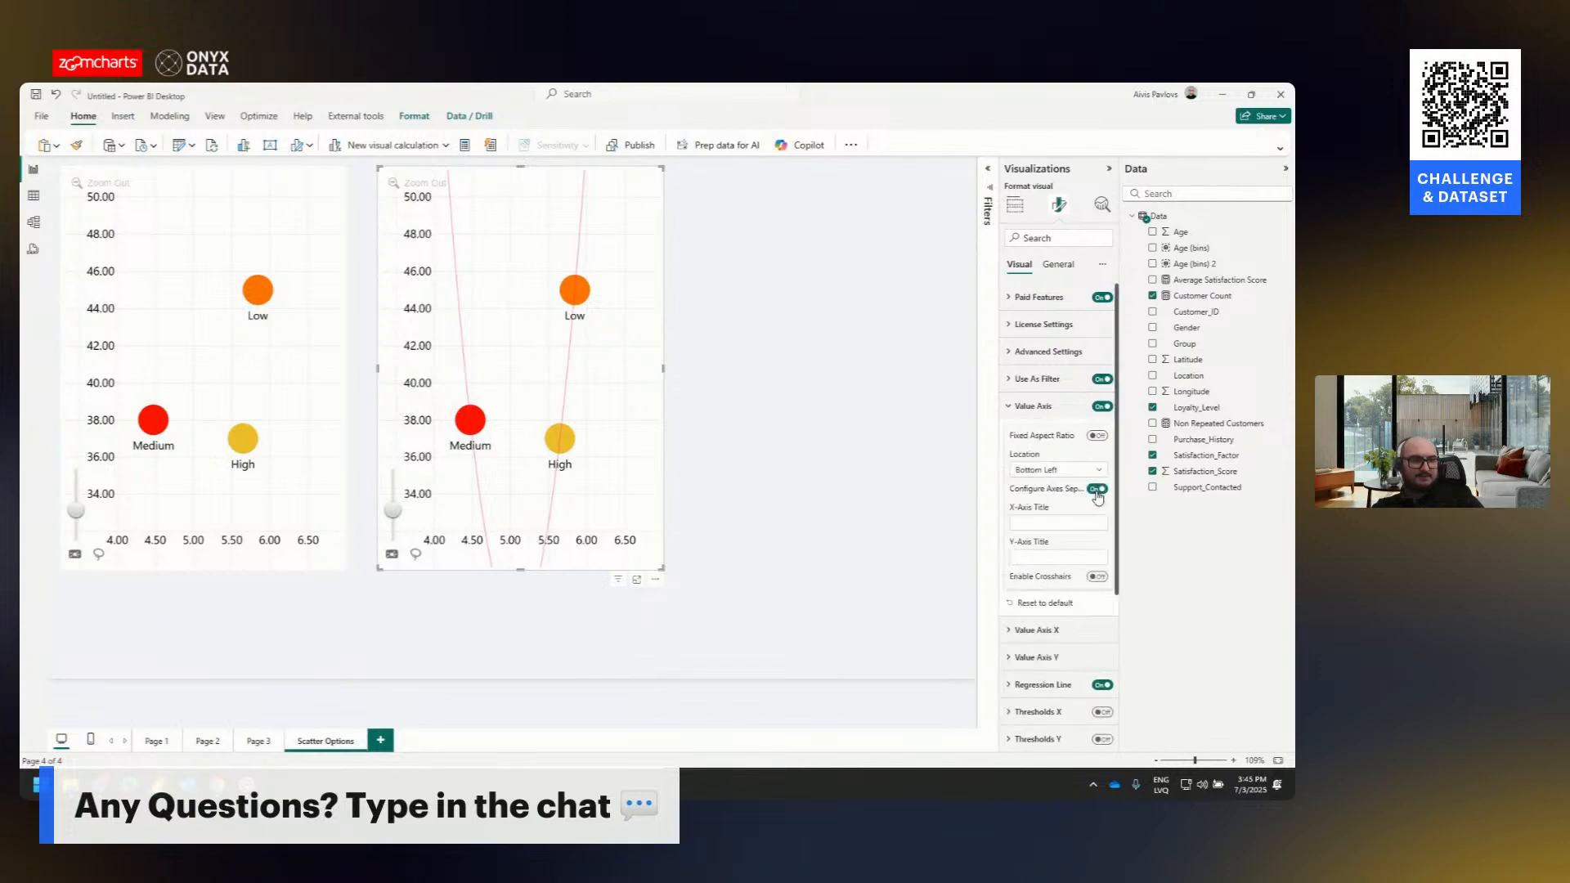
click(1055, 658)
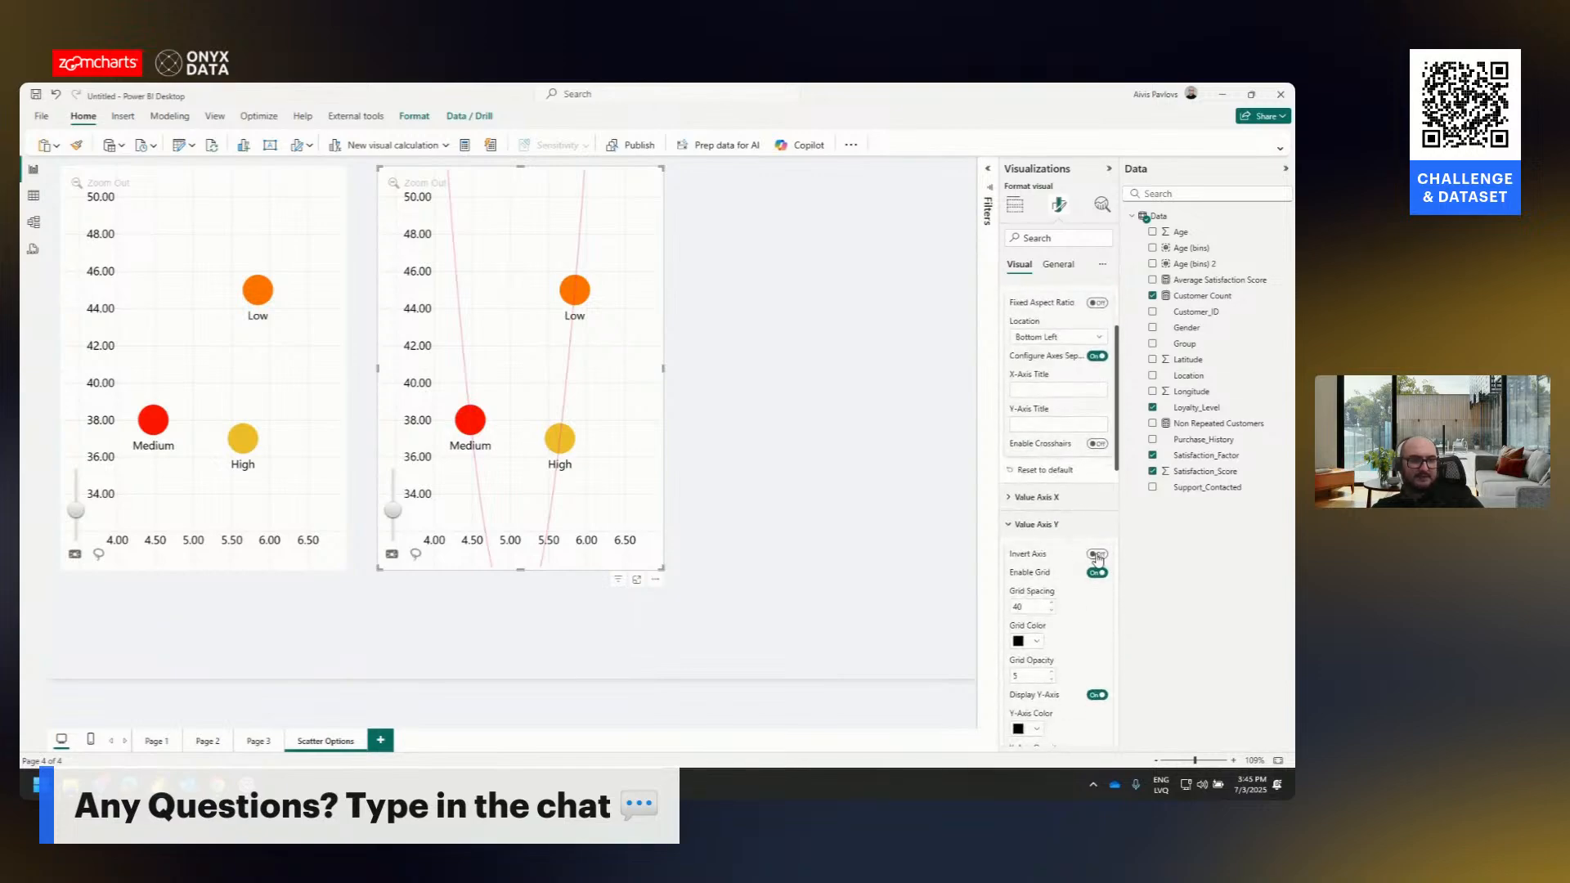
click(1097, 555)
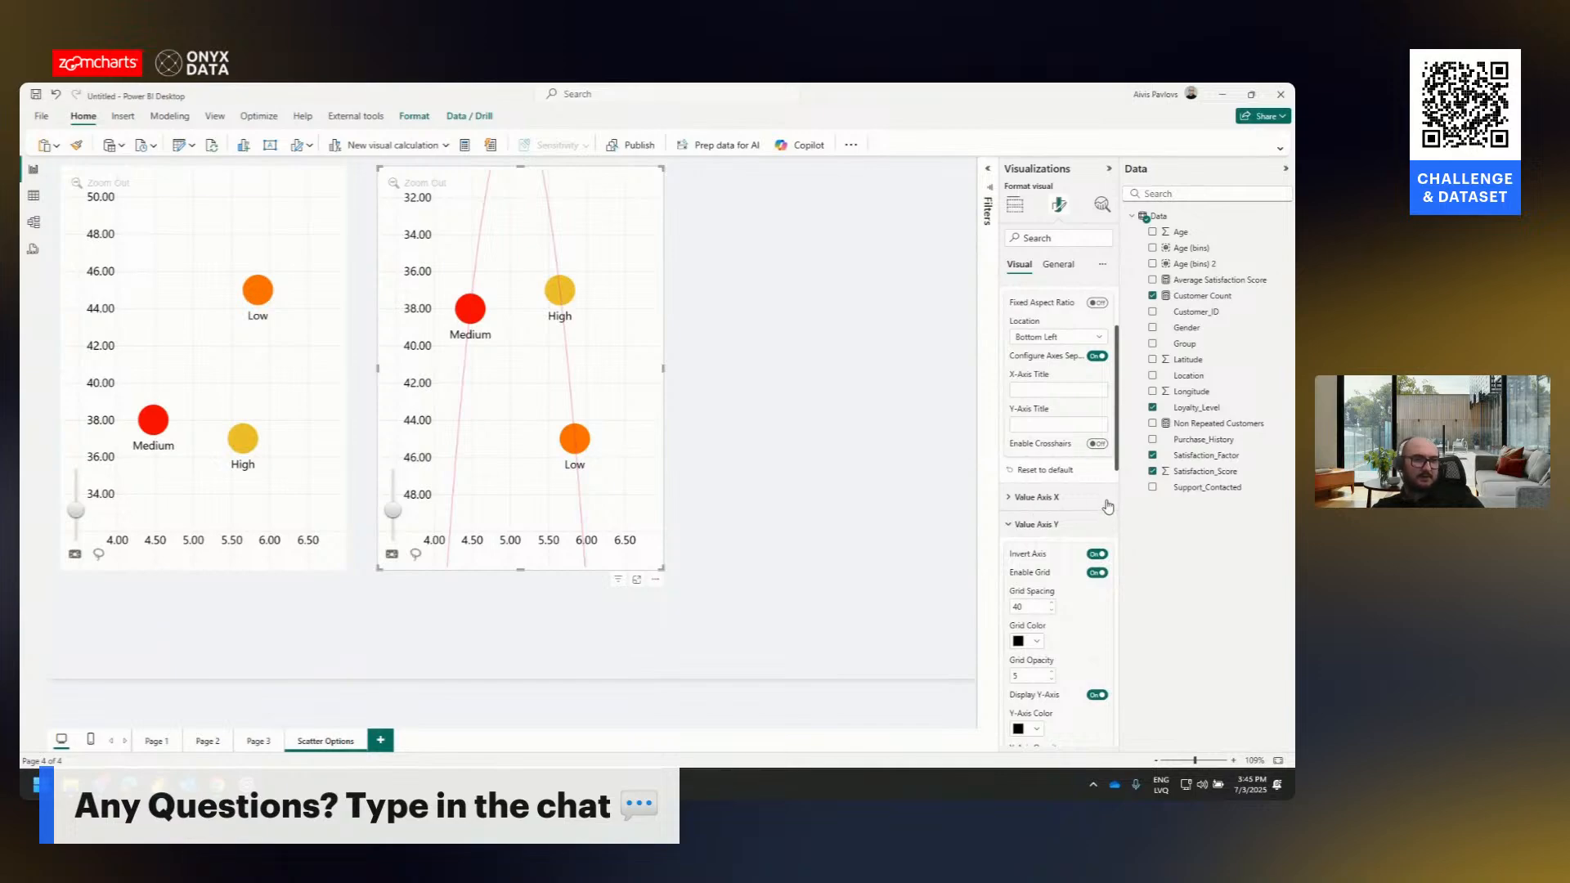
- Enable solid crosshairs on the duplicated scatter chart and set the crosshair color to black
click(1097, 443)
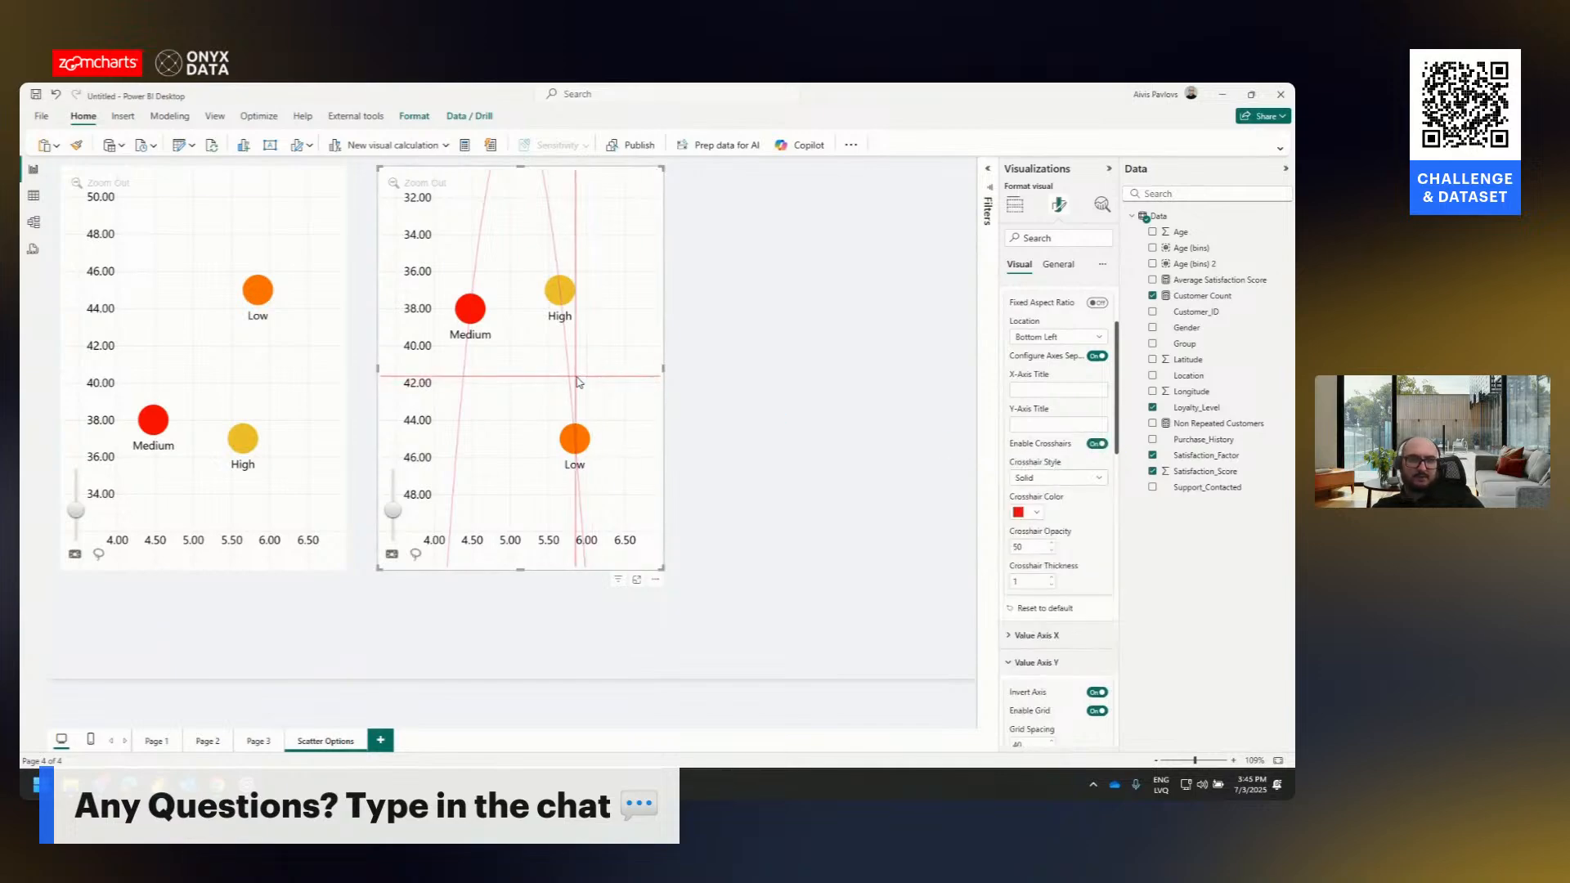
click(1029, 514)
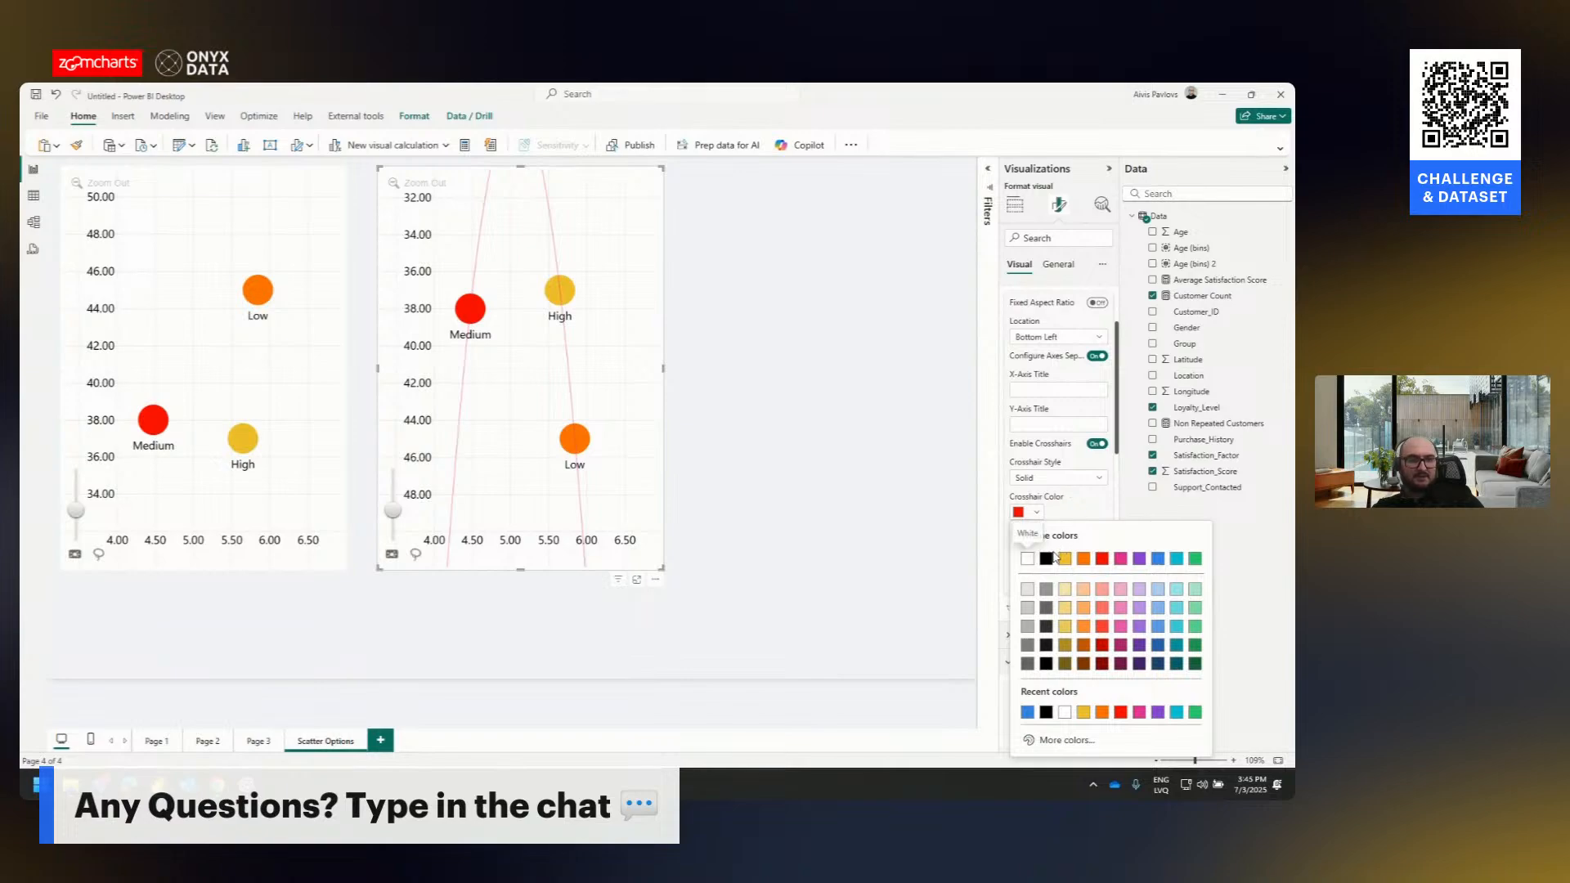
click(1053, 556)
scroll(1054, 511, down, 5)
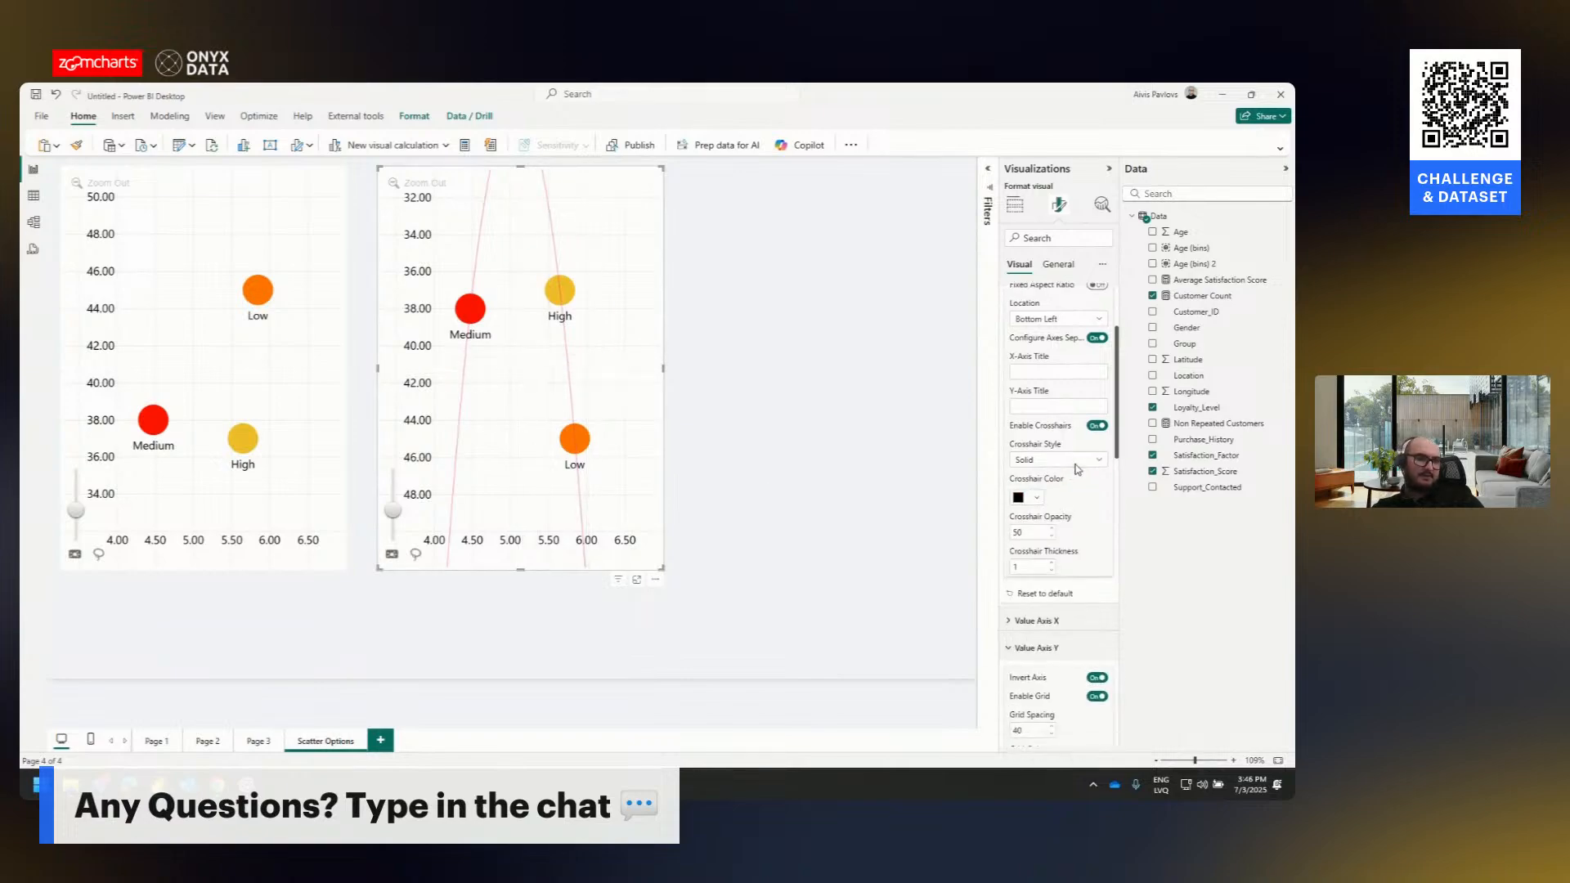
click(1058, 464)
scroll(1078, 458, down, 2)
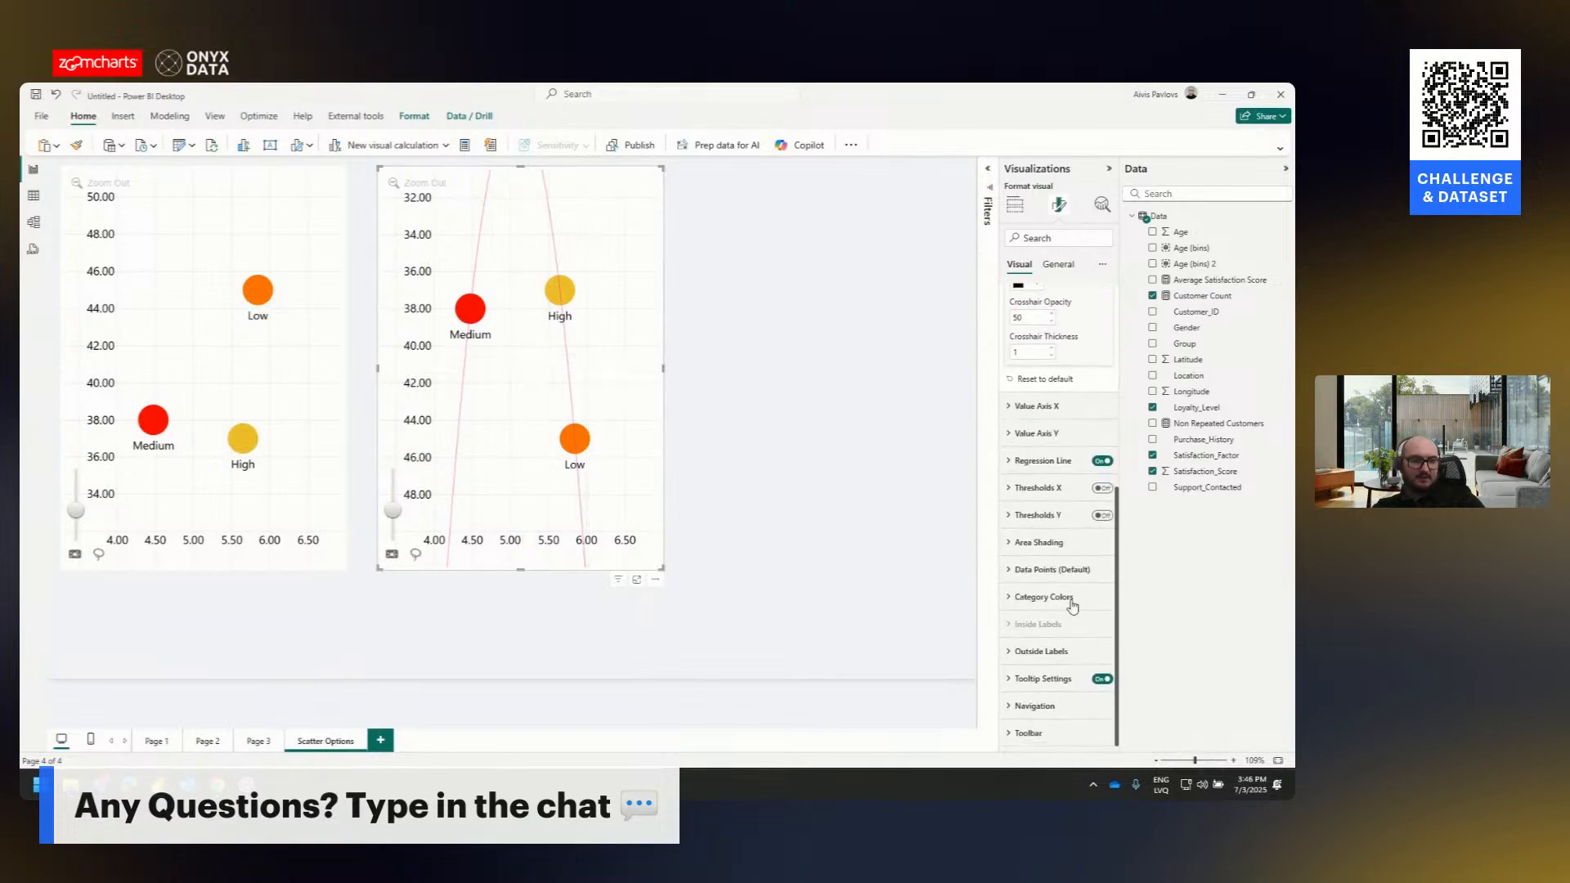
- Set the duplicated scatter chart's data point color mode to Fixed with a purple fill
click(1061, 644)
click(1062, 656)
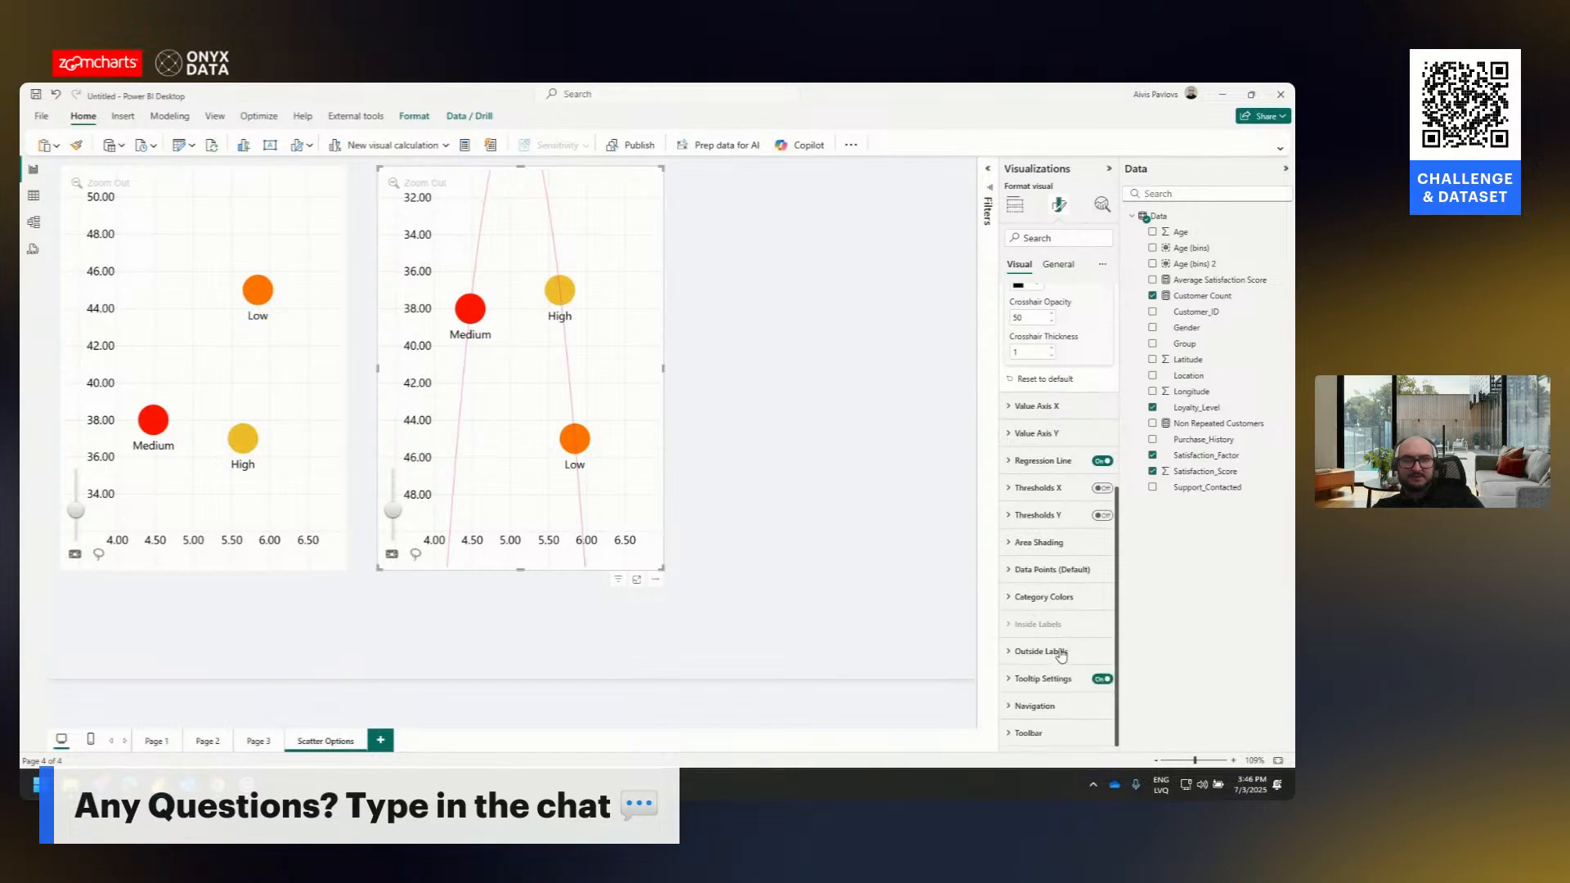
click(1044, 598)
scroll(1006, 544, down, 2)
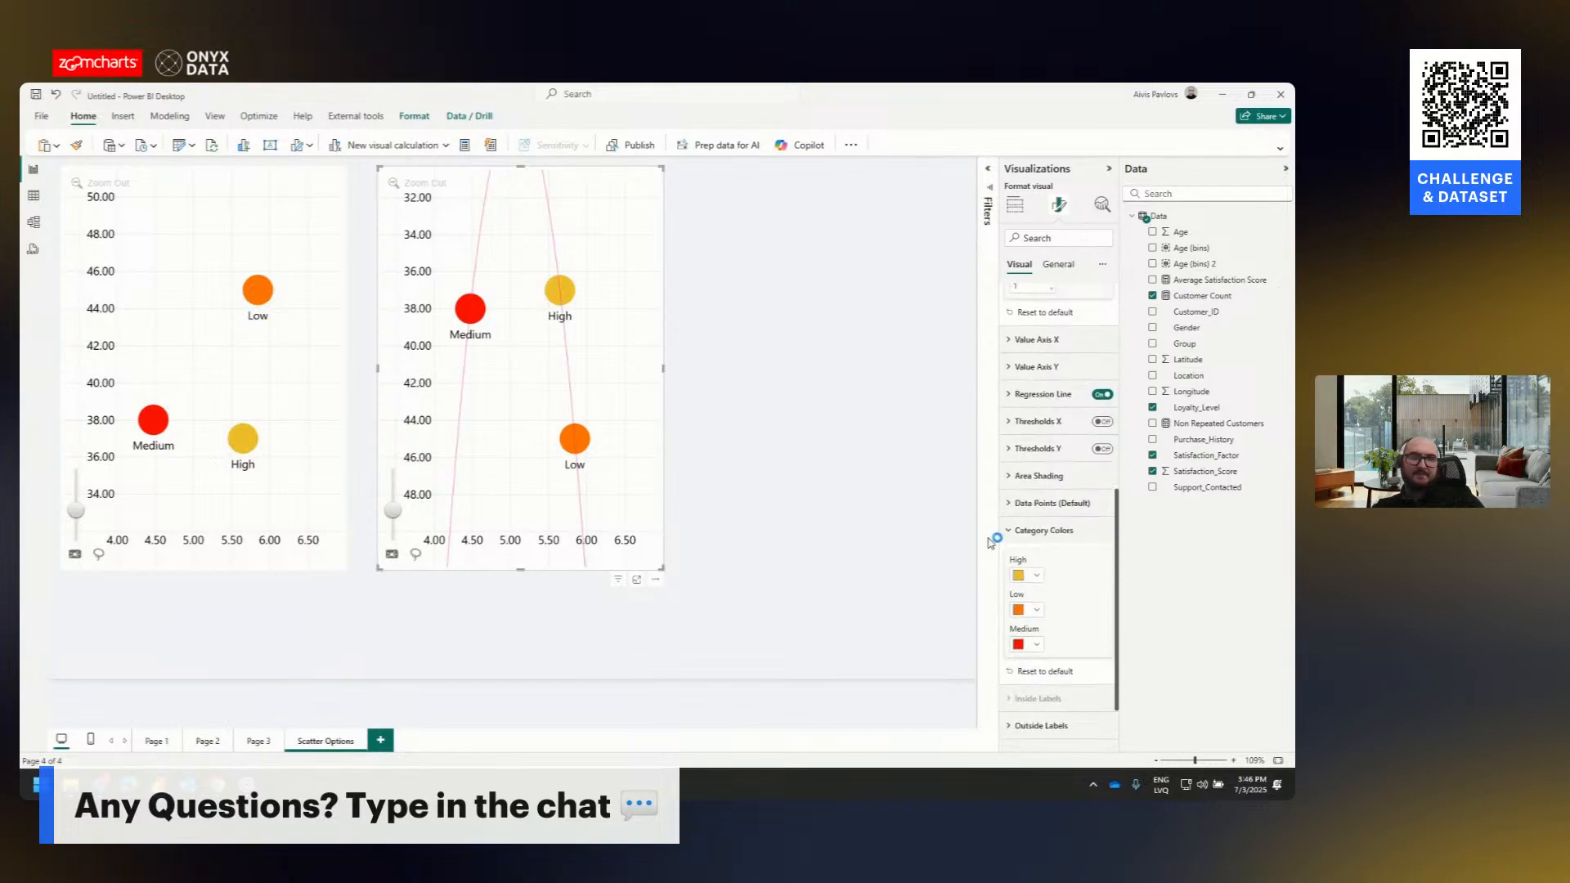
click(1055, 532)
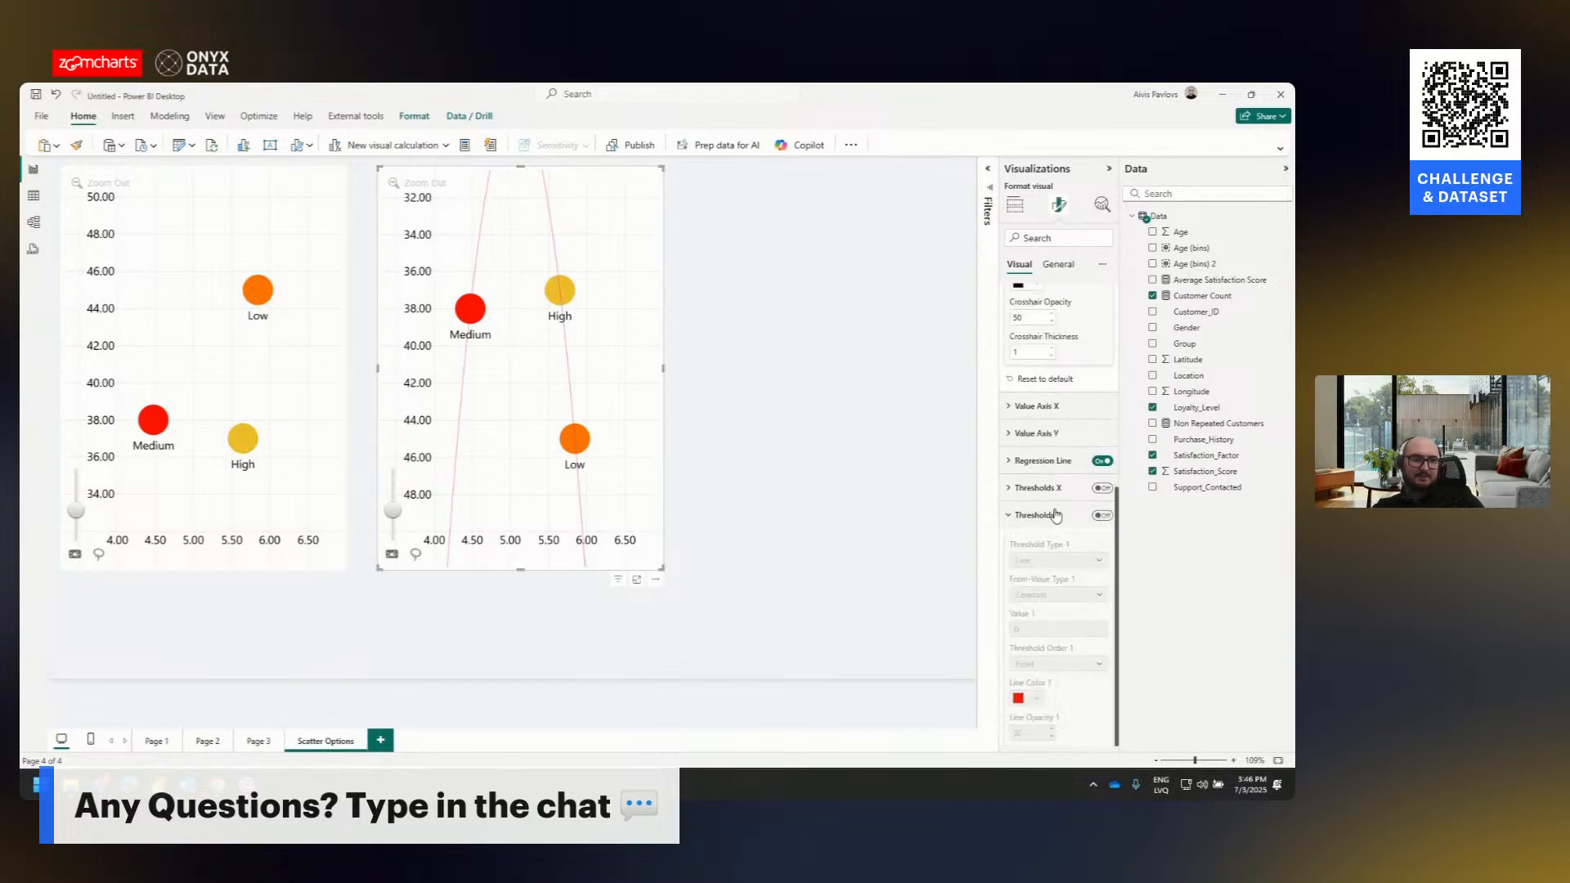
click(1055, 567)
scroll(1064, 556, down, 2)
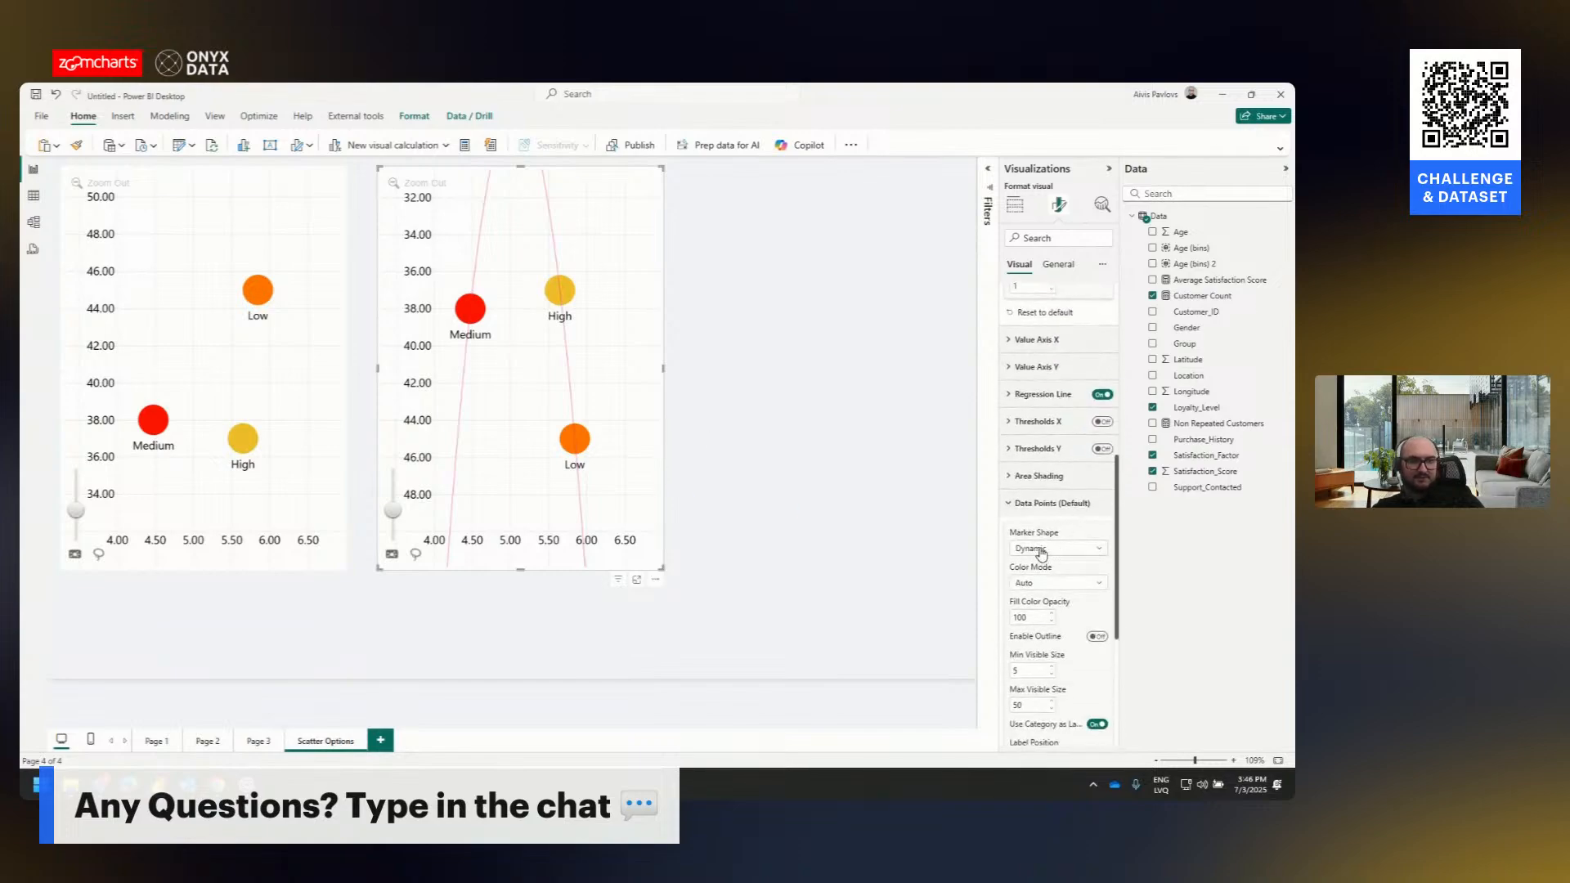
click(1043, 584)
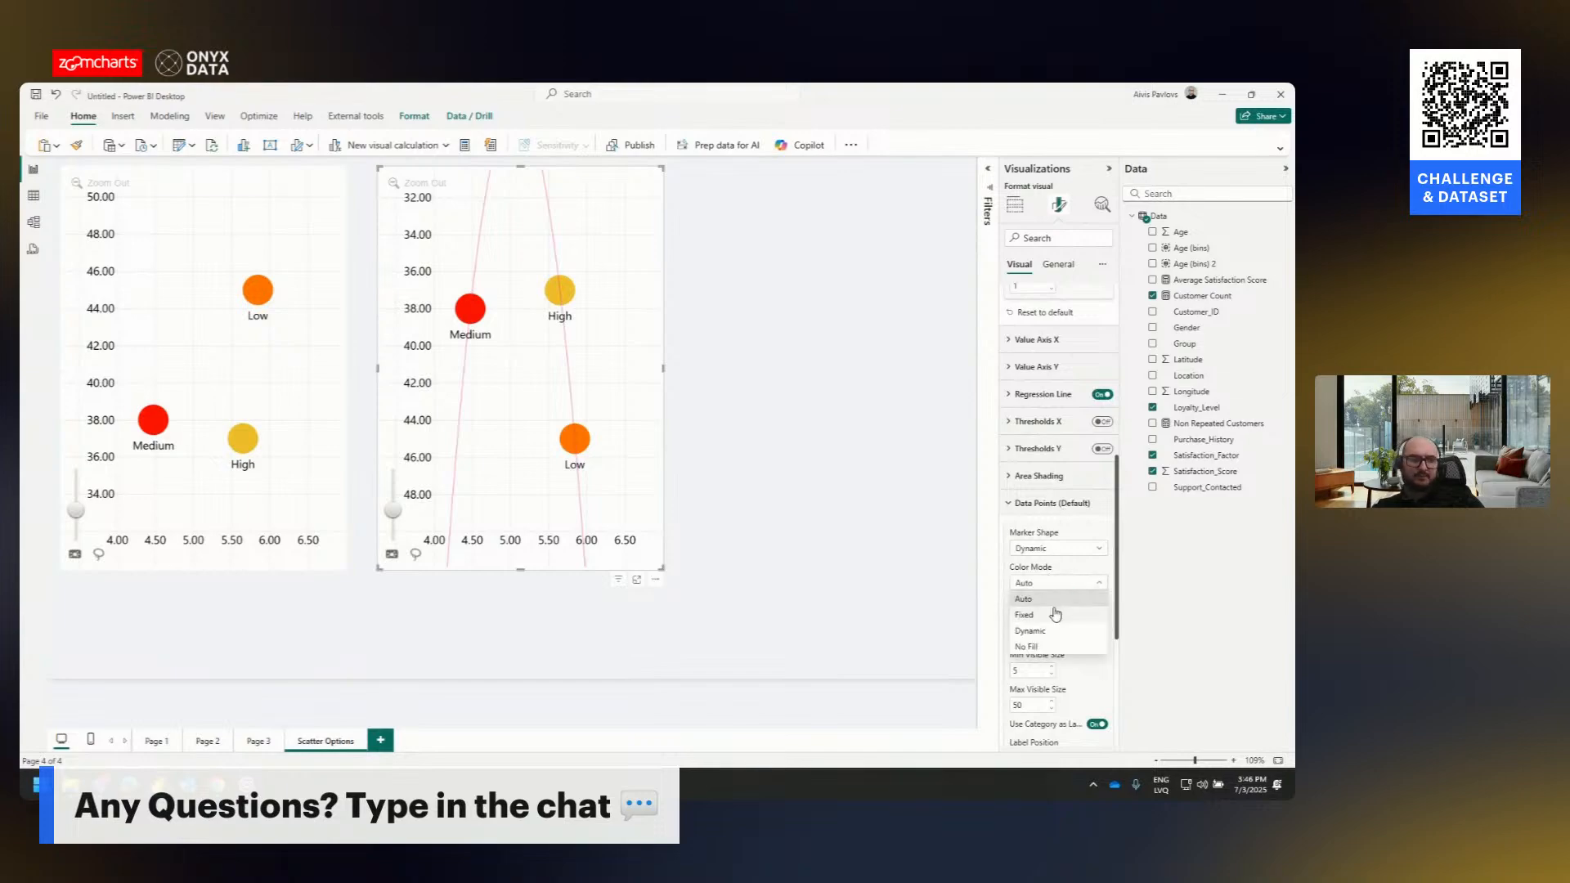
click(1047, 619)
click(1032, 618)
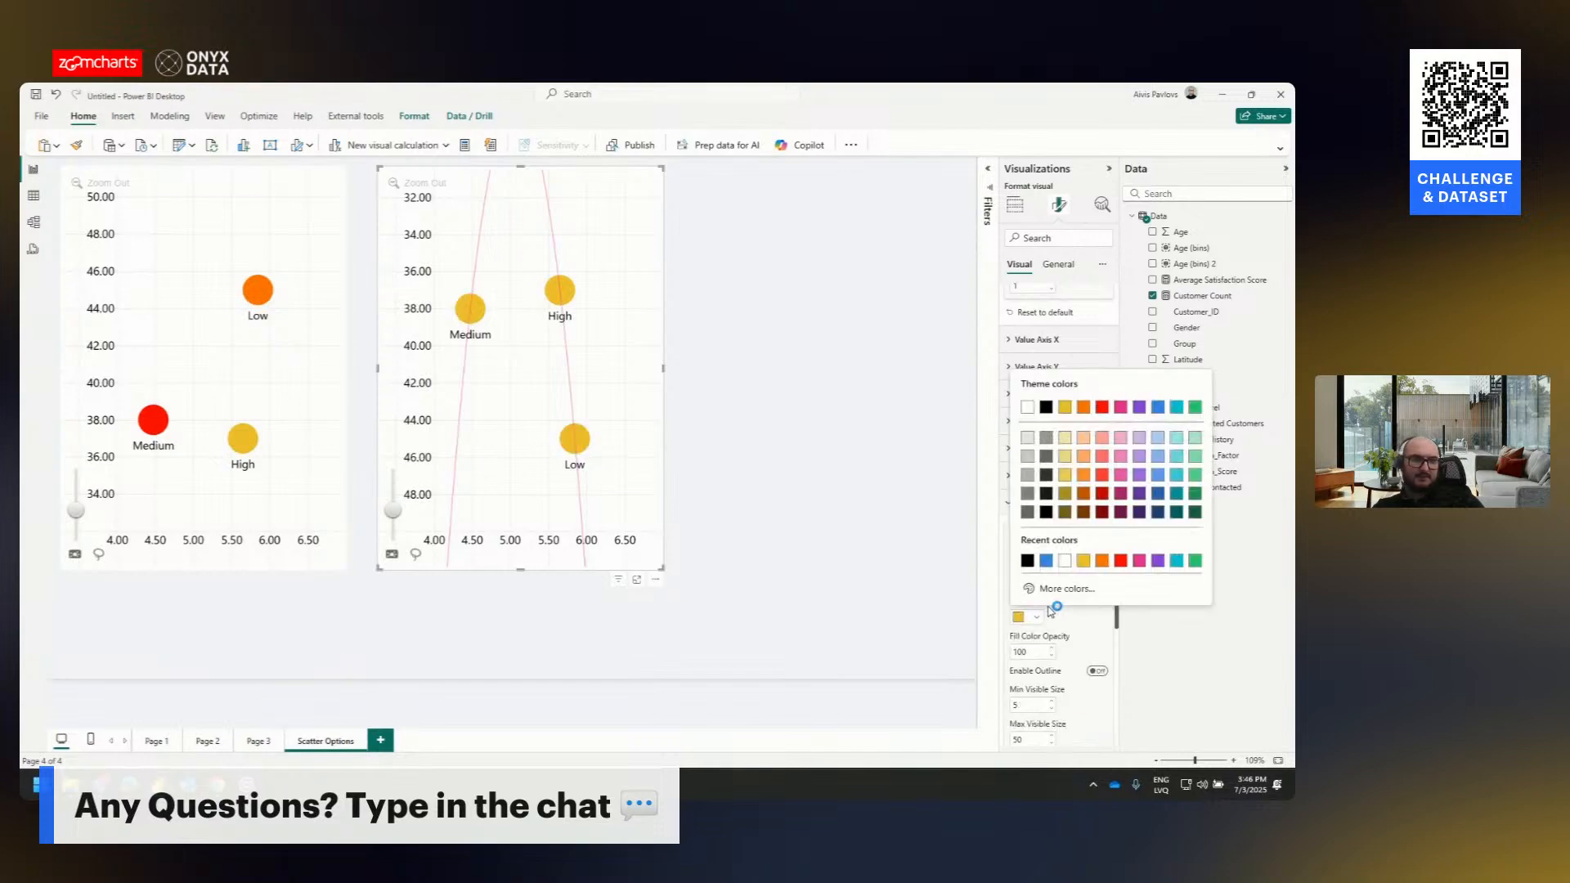
click(1143, 411)
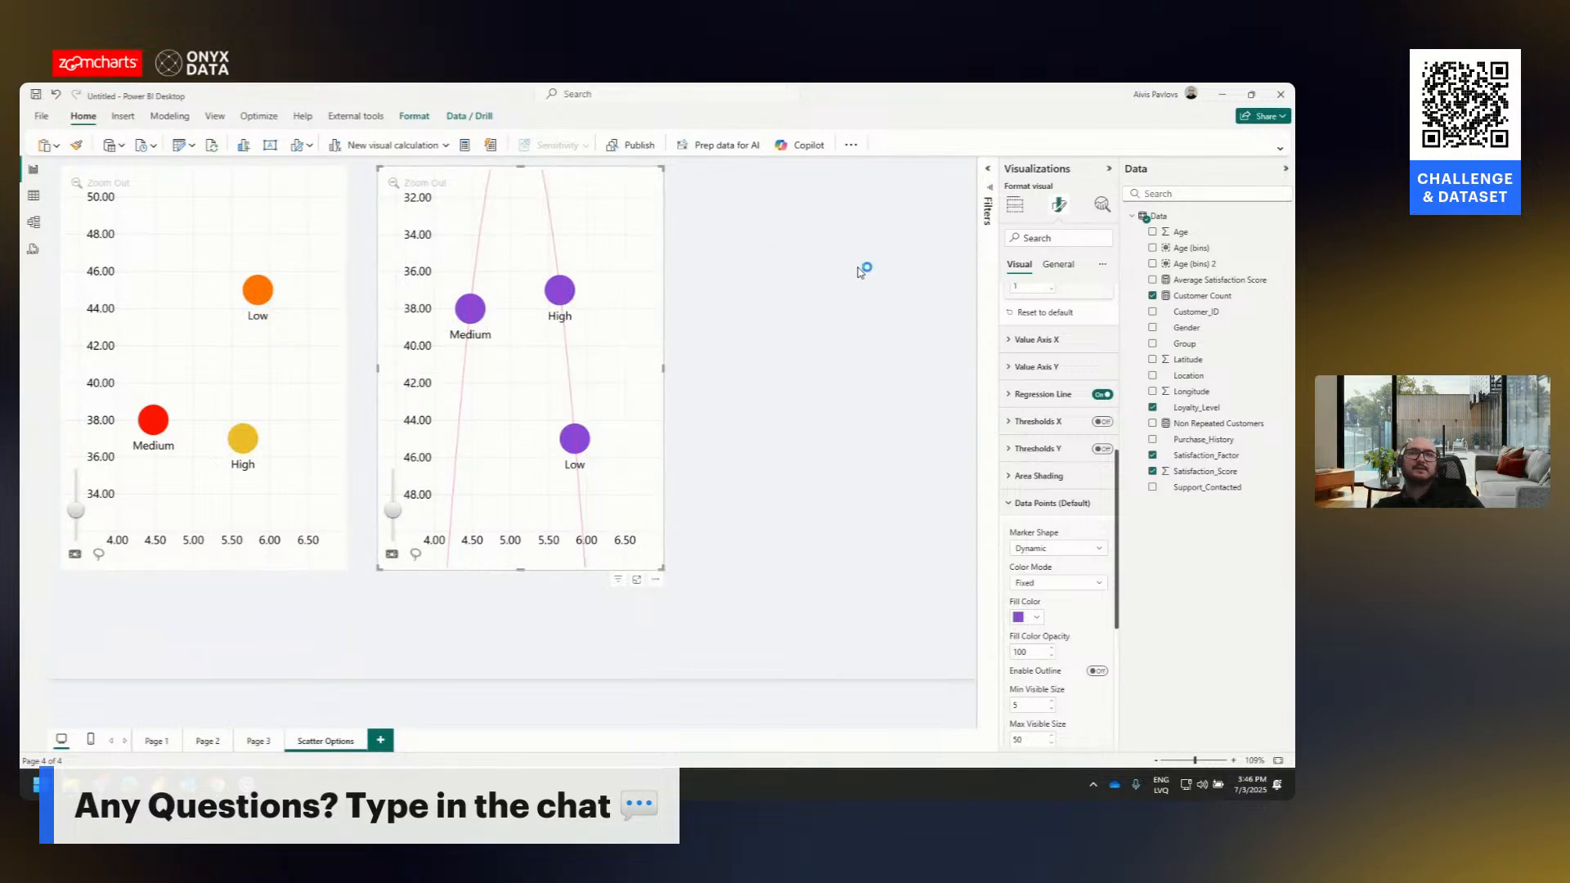
click(800, 245)
click(453, 175)
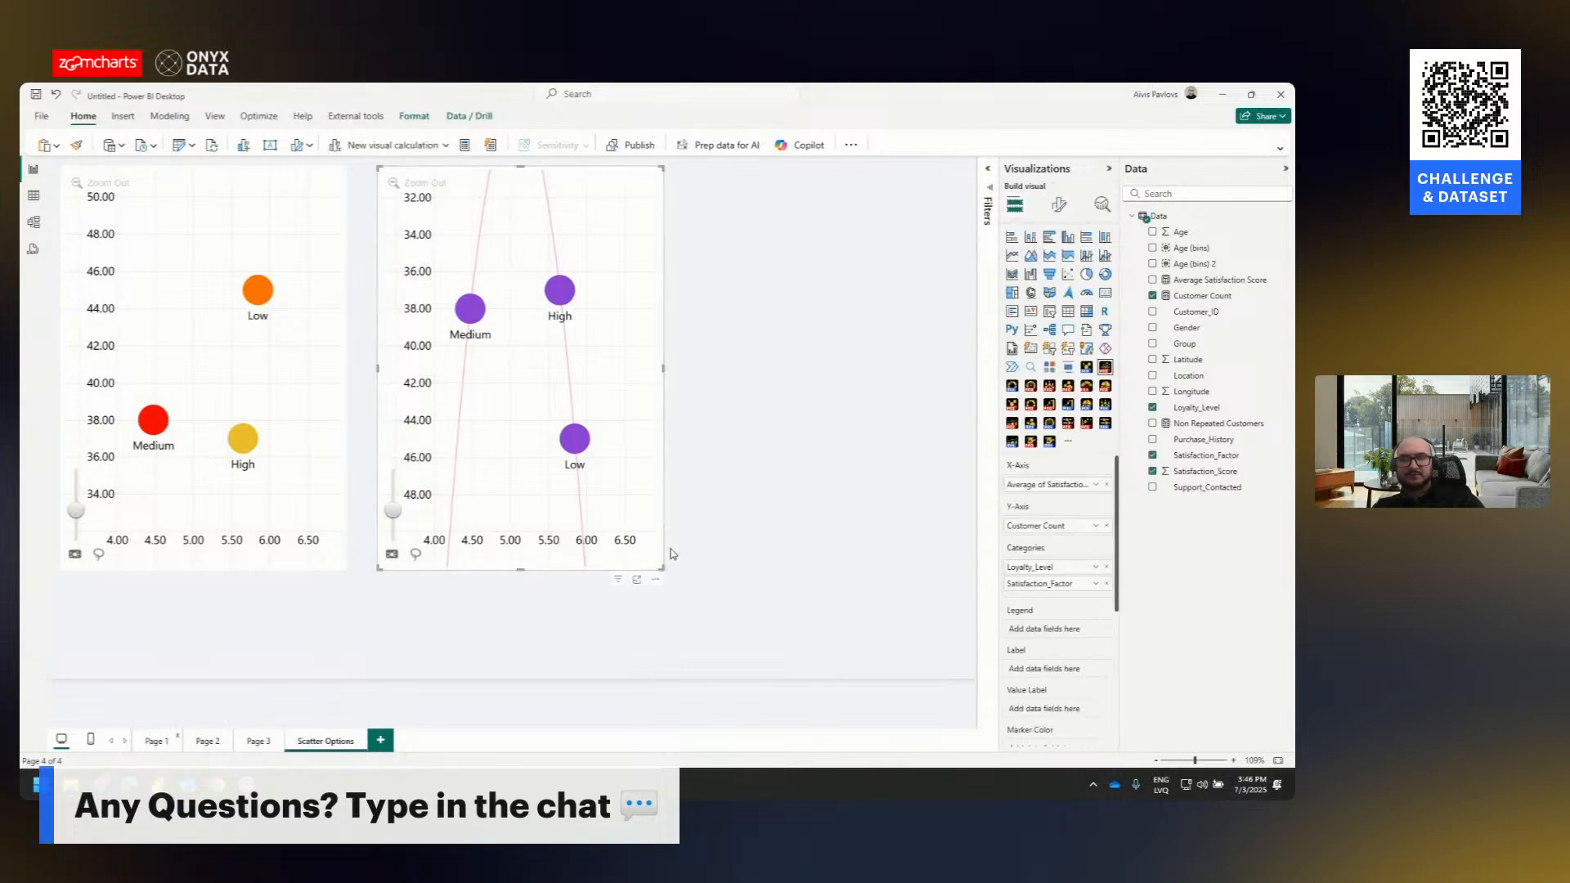
click(153, 742)
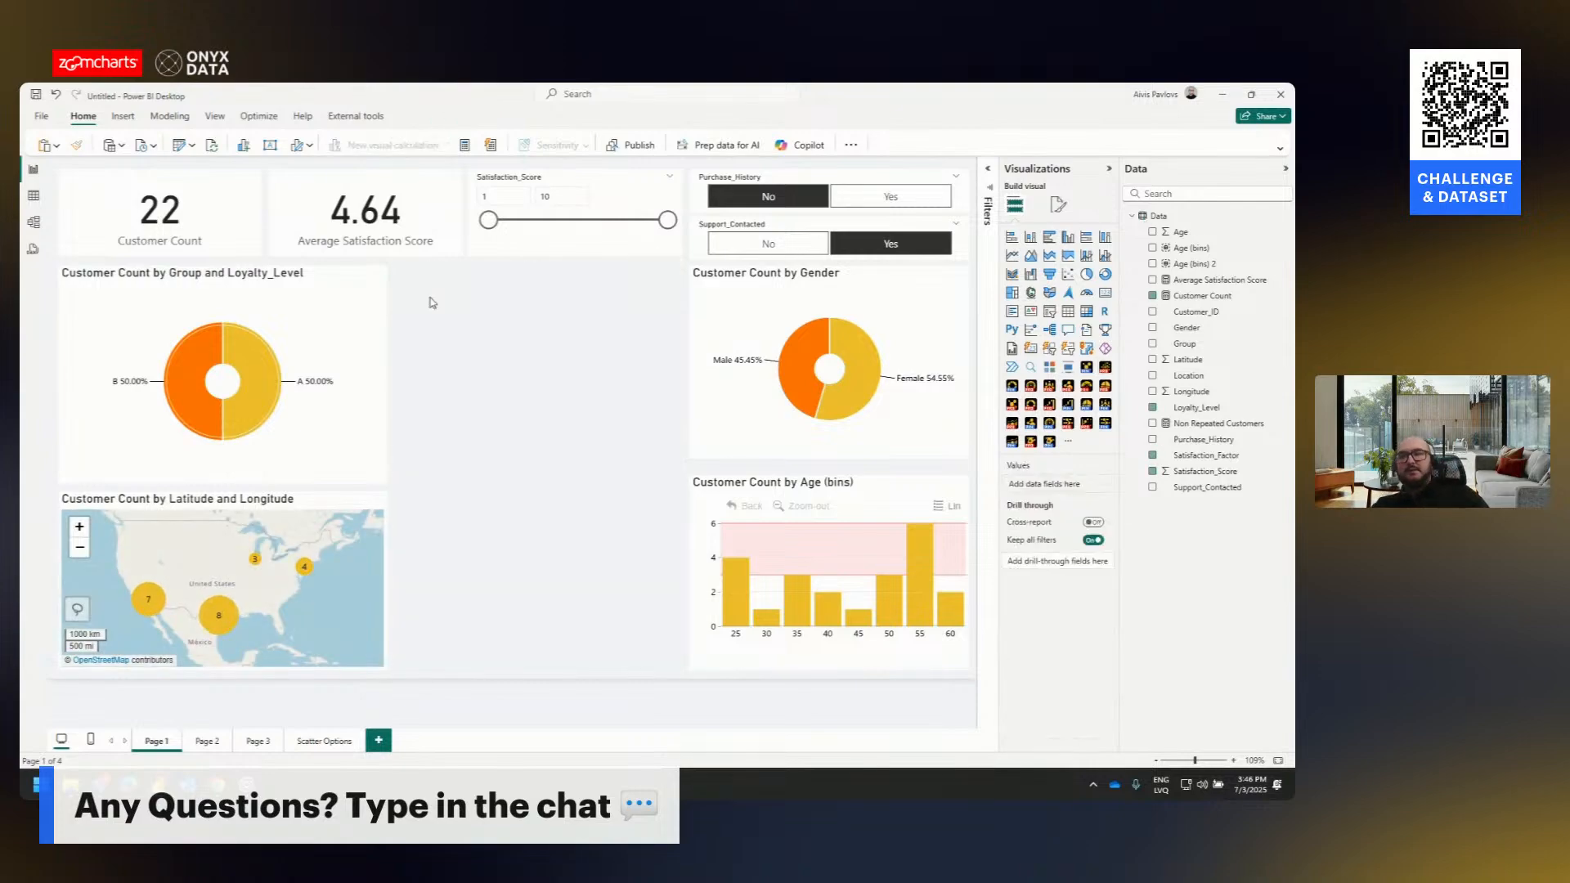
click(305, 742)
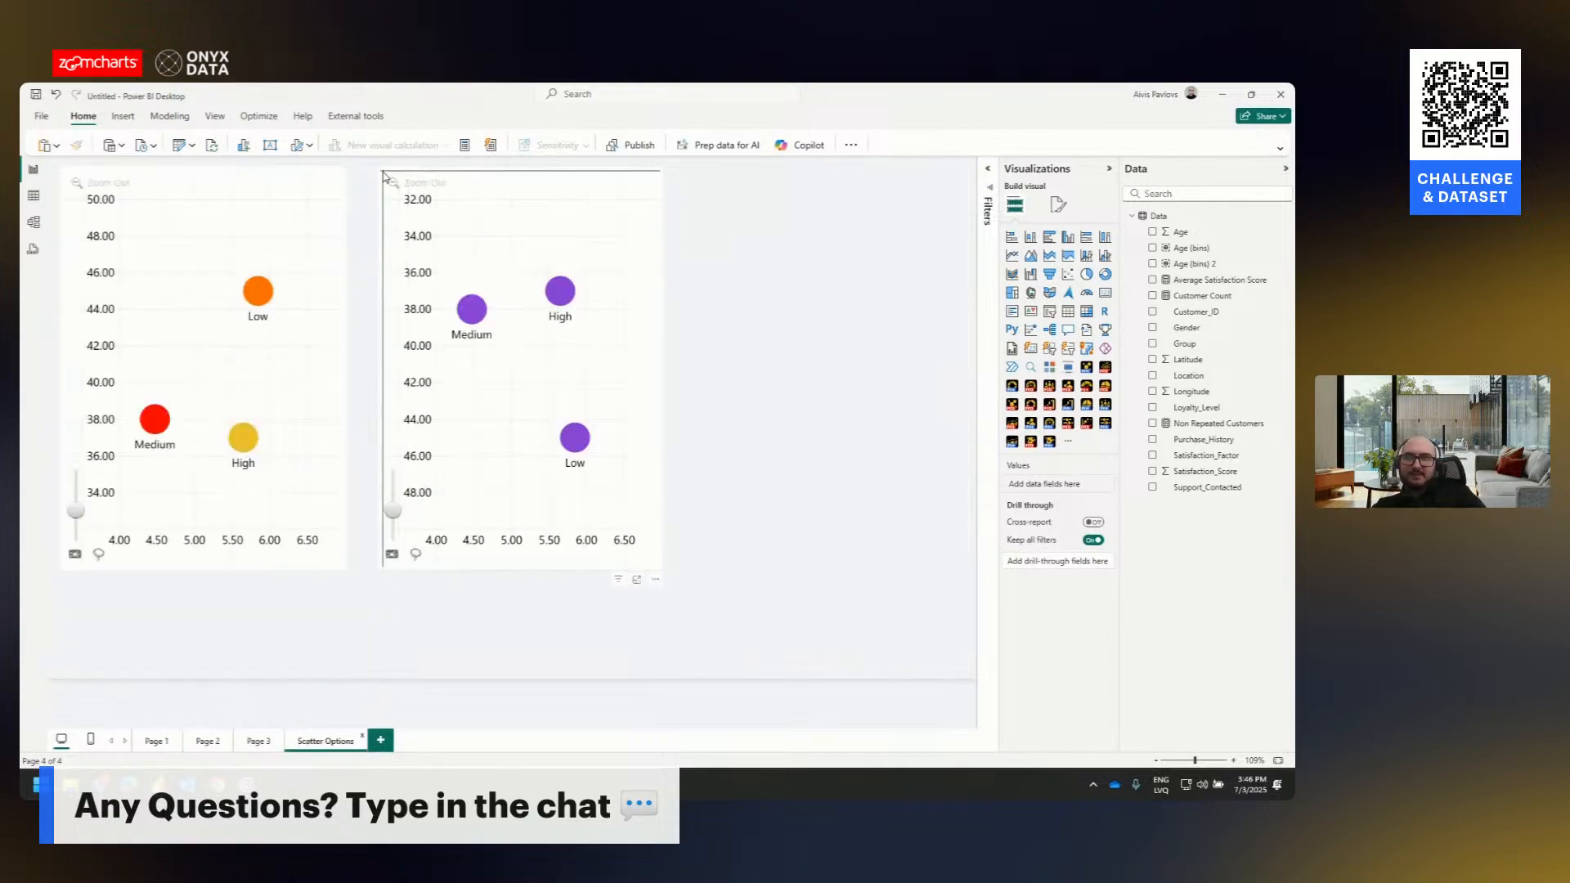
click(386, 187)
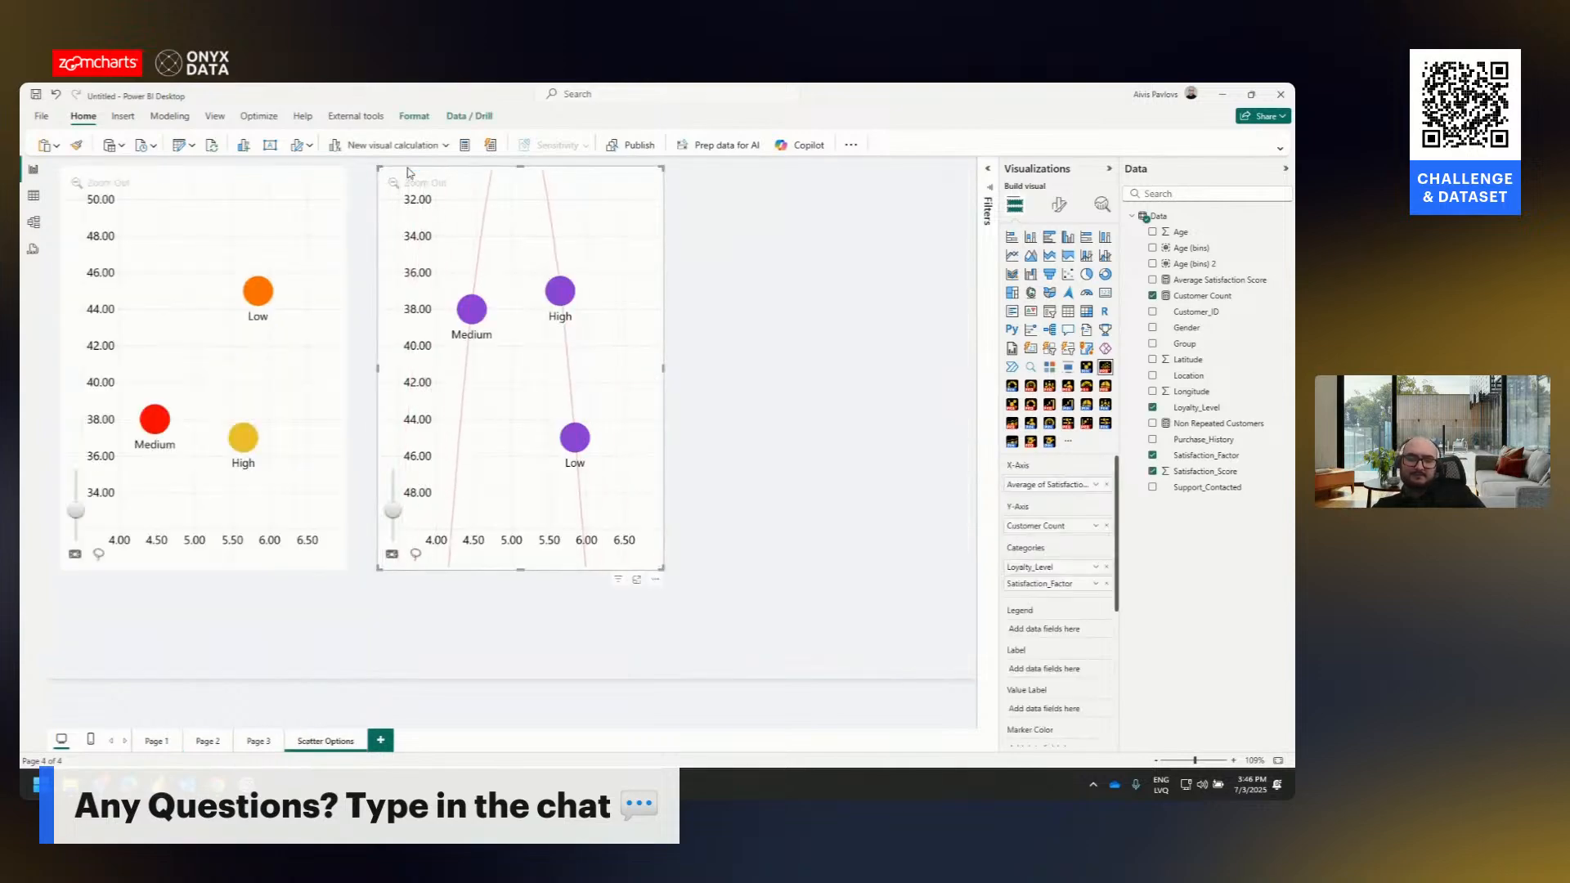
click(157, 741)
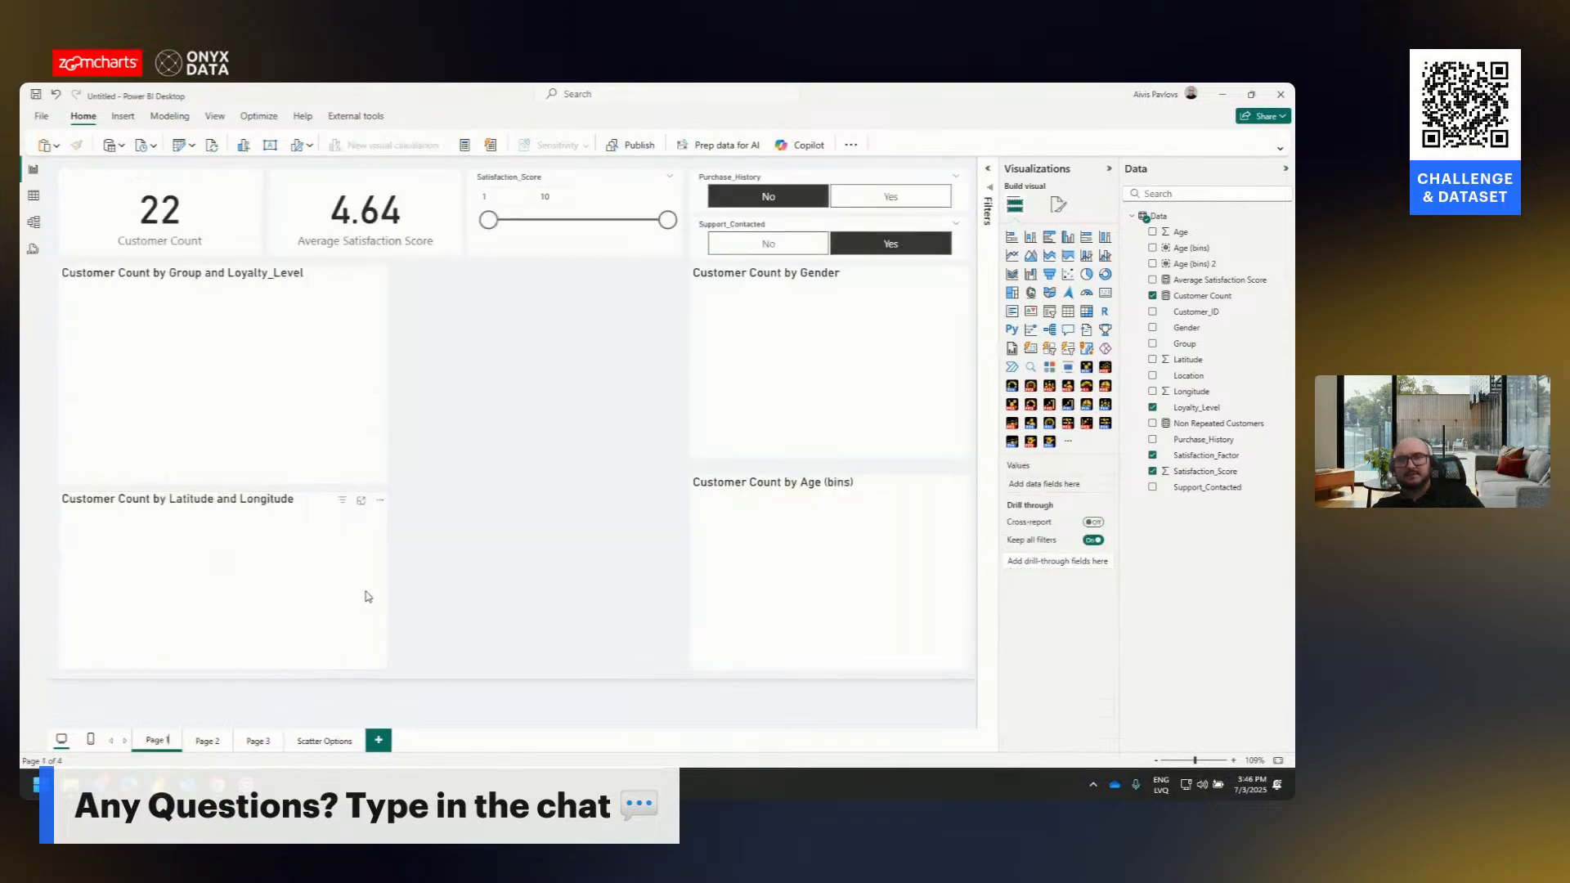
key(ctrl+v)
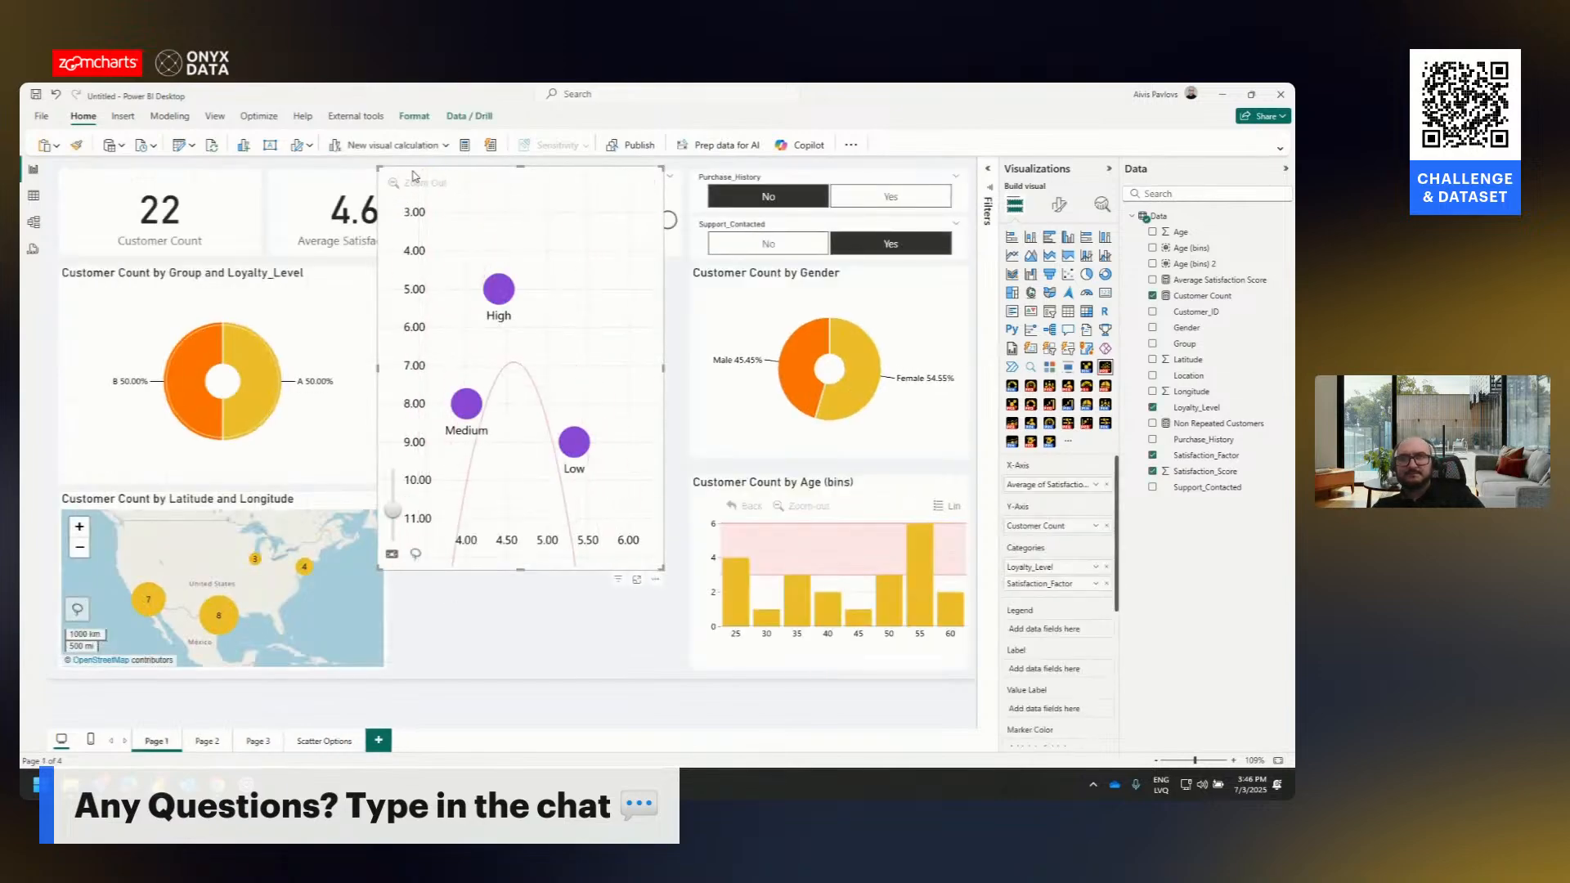
drag(415, 176, 437, 305)
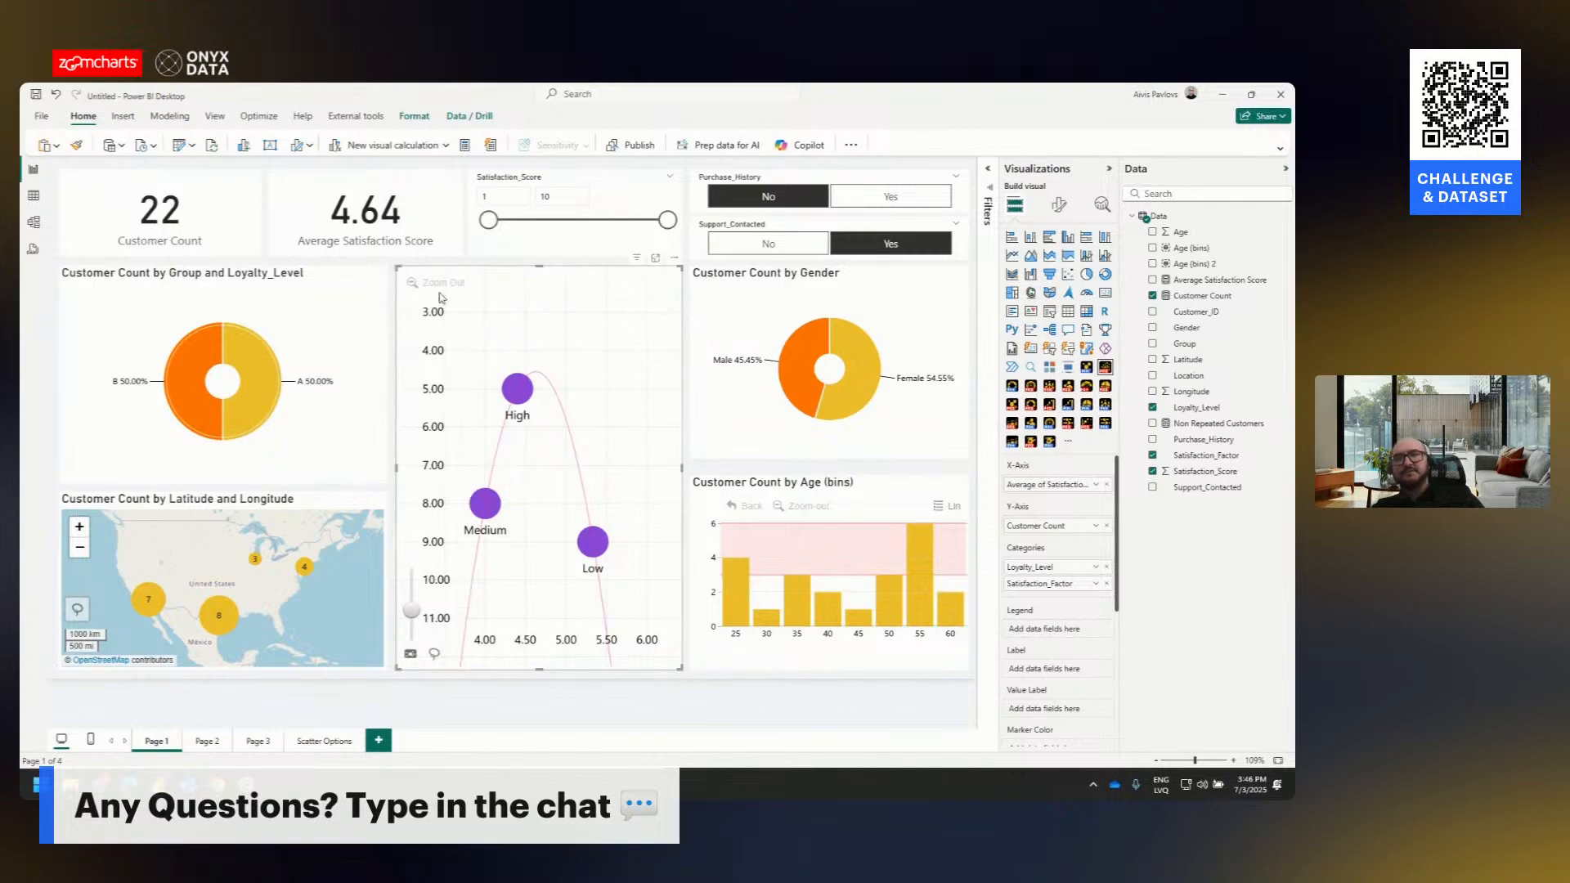
key(Delete)
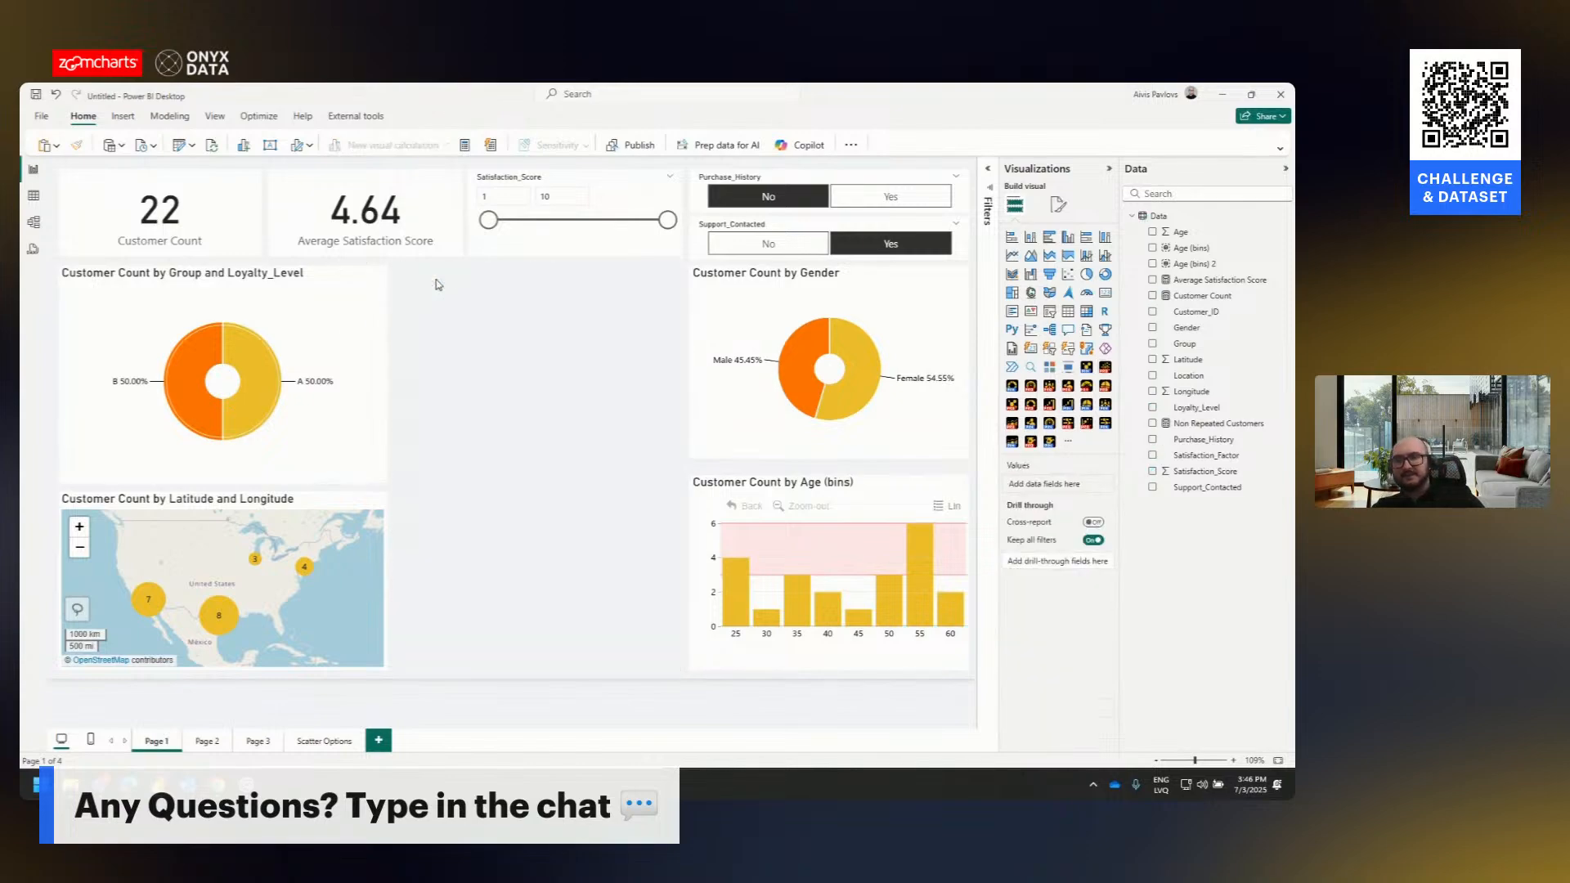
- Copy the original scatter chart from the Scatter Options page into the empty middle area of Page 1
click(330, 741)
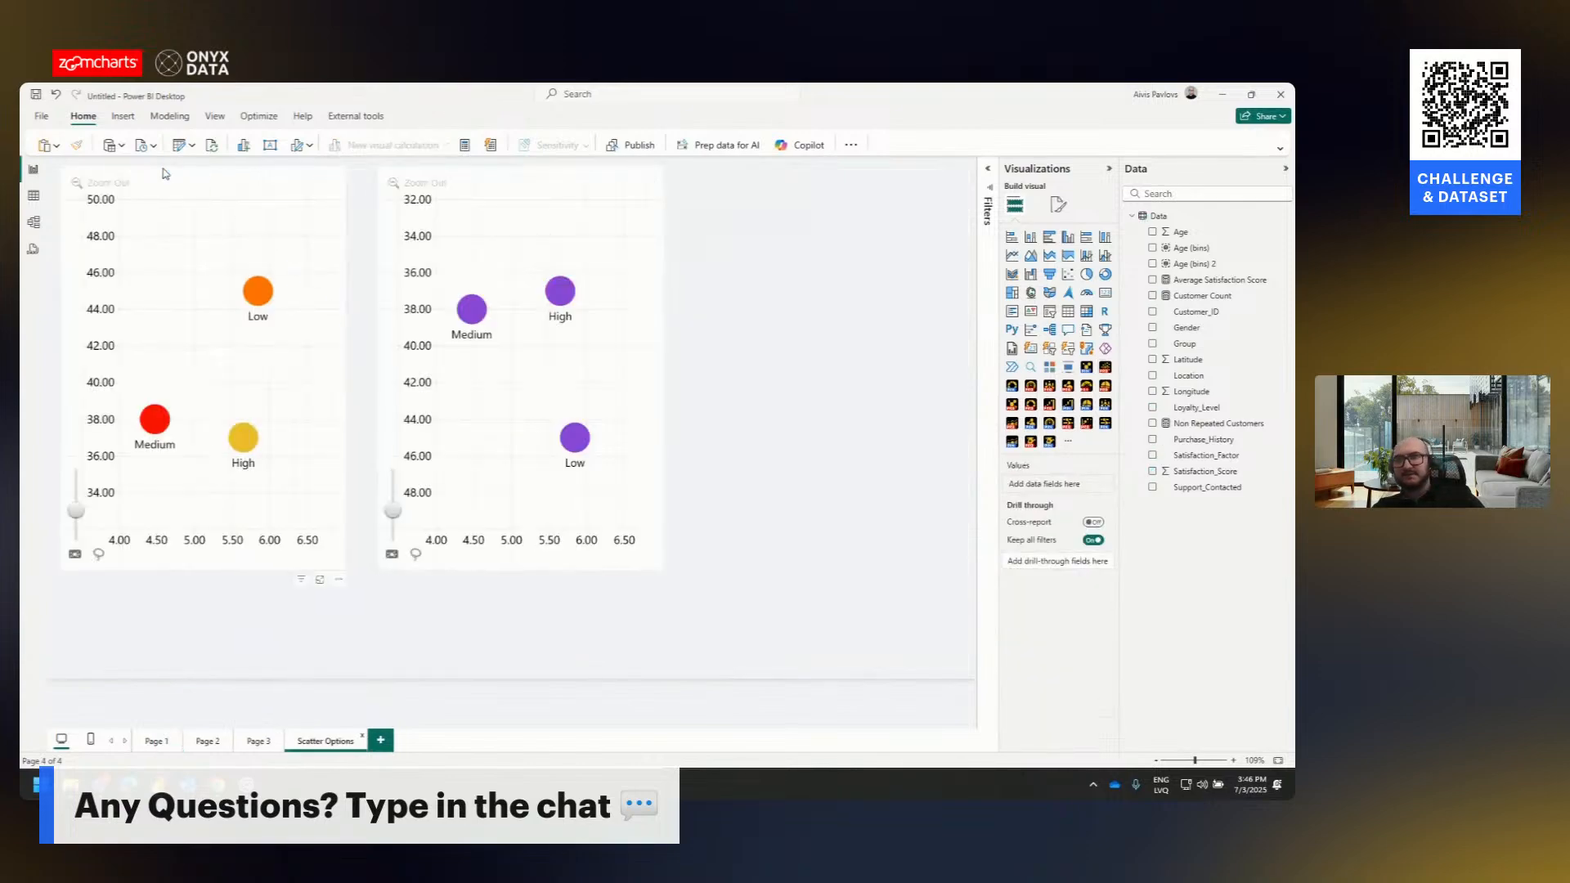
click(214, 174)
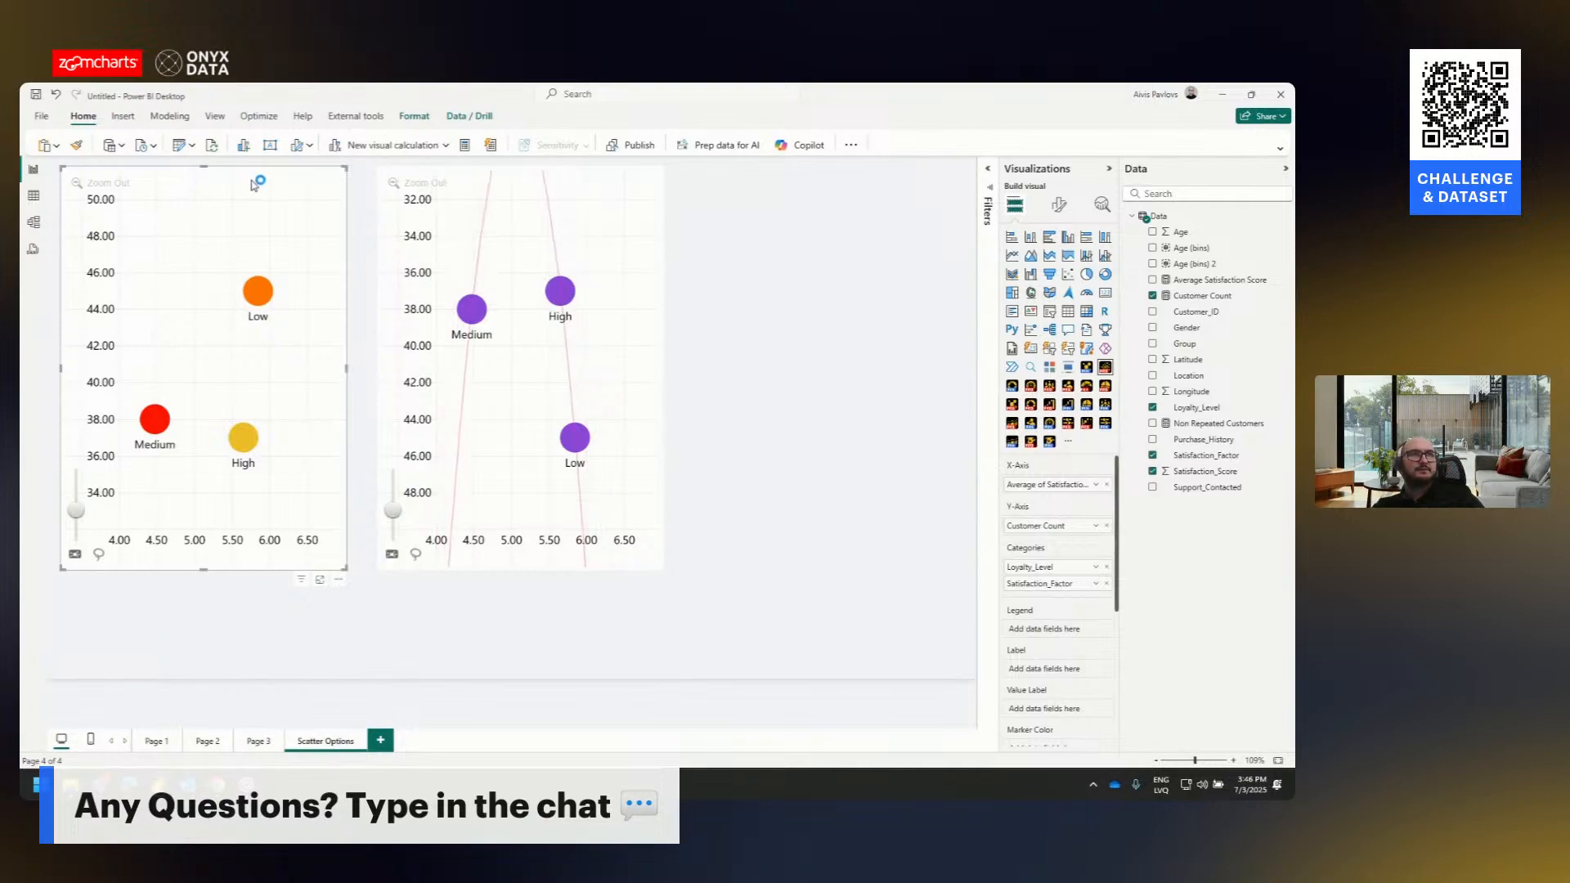
click(157, 741)
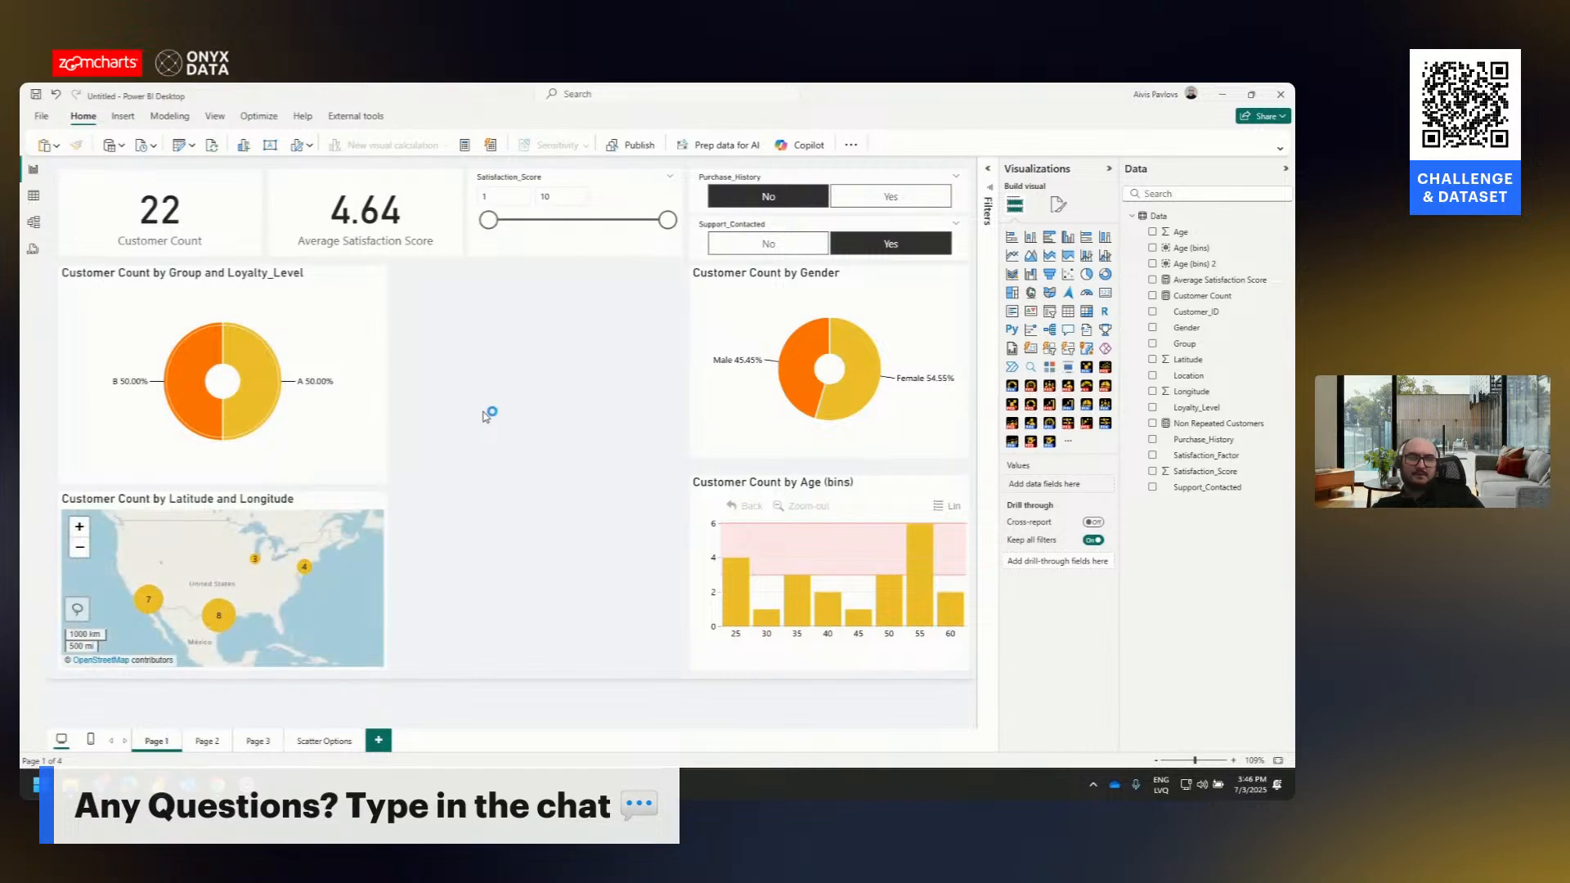
key(ctrl+v)
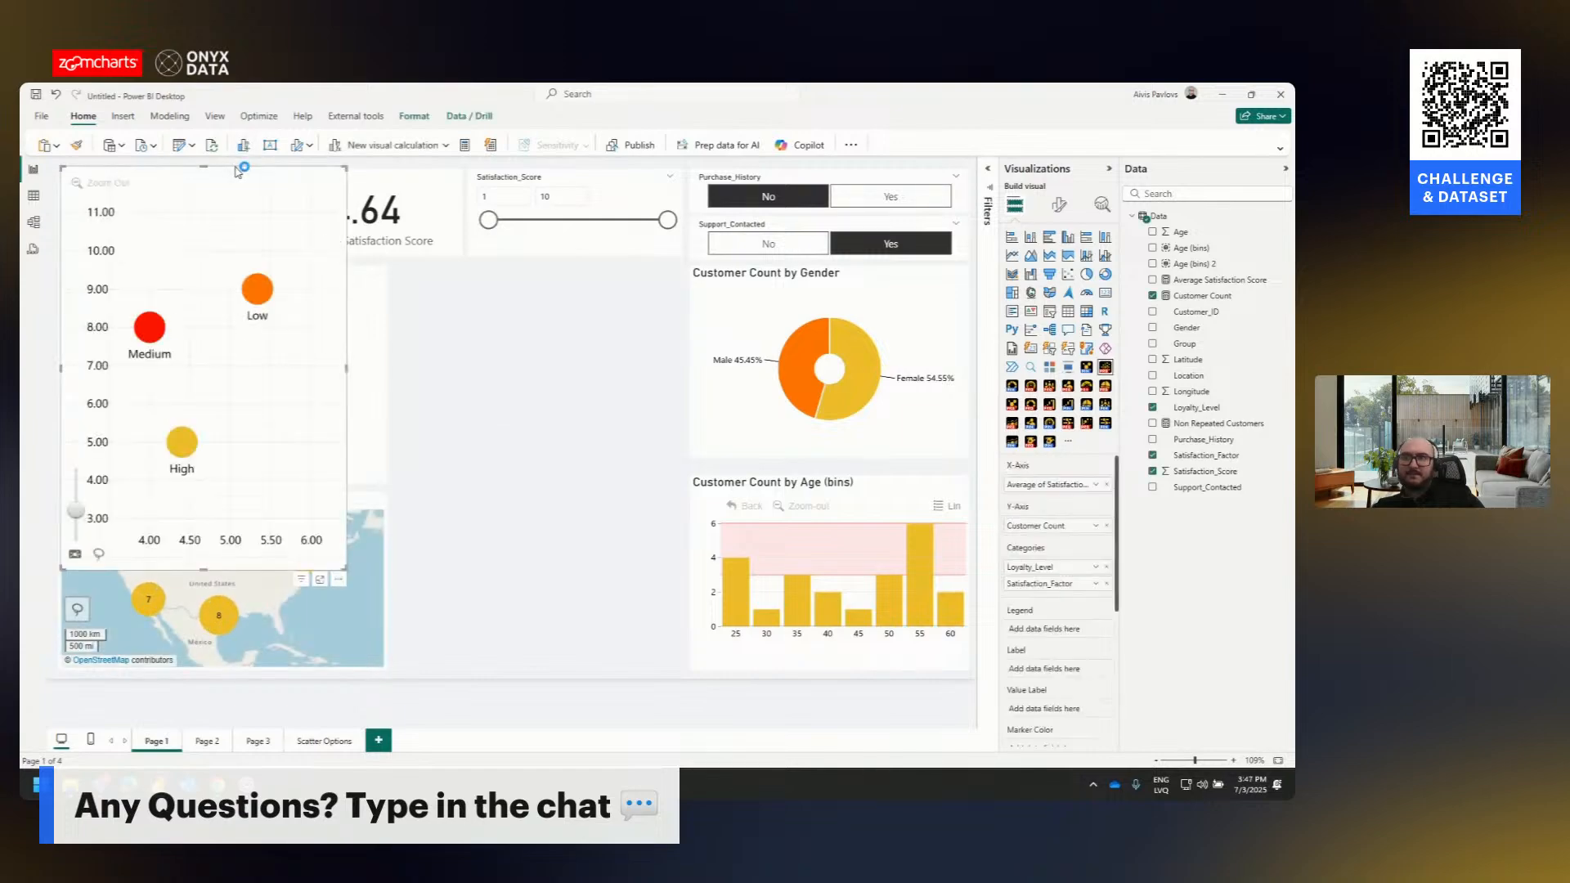
drag(242, 167, 571, 280)
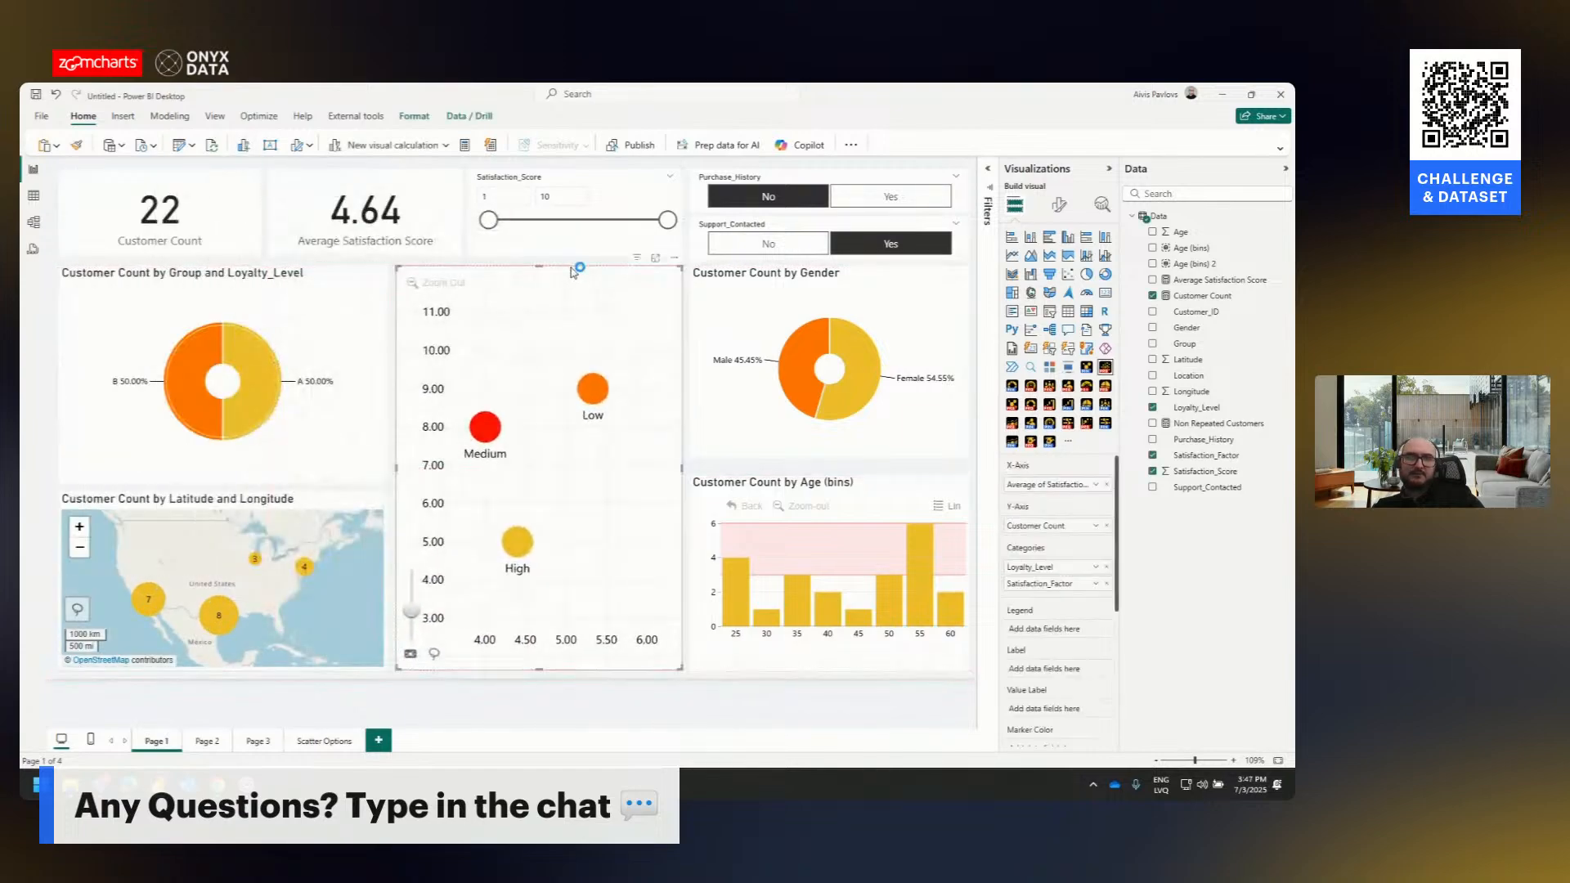
click(439, 722)
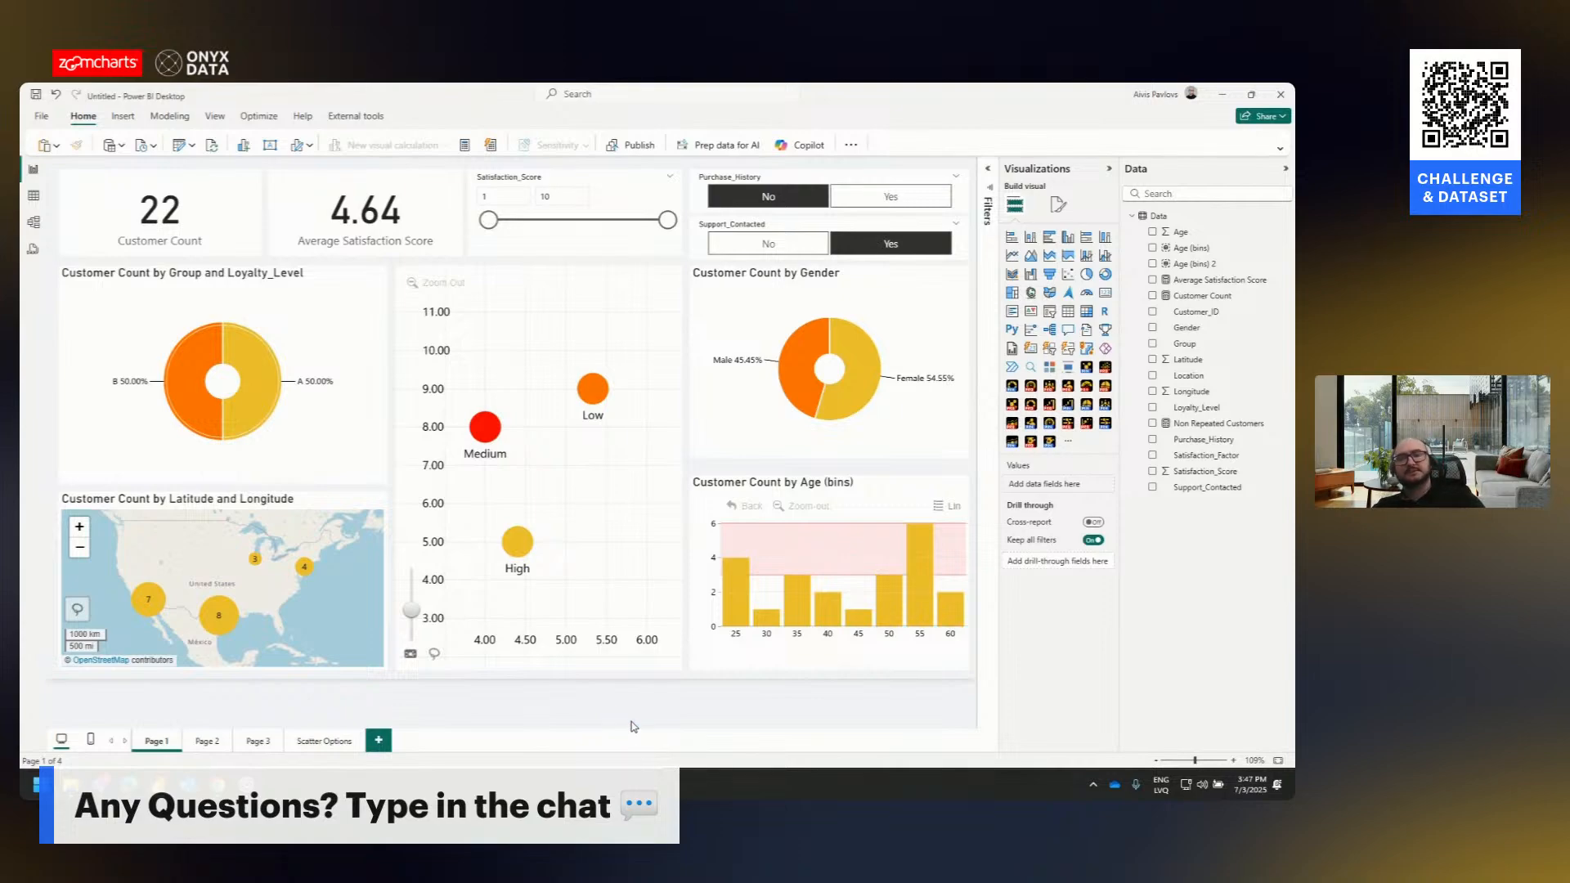
- Hide the Scatter Options page
right_click(326, 744)
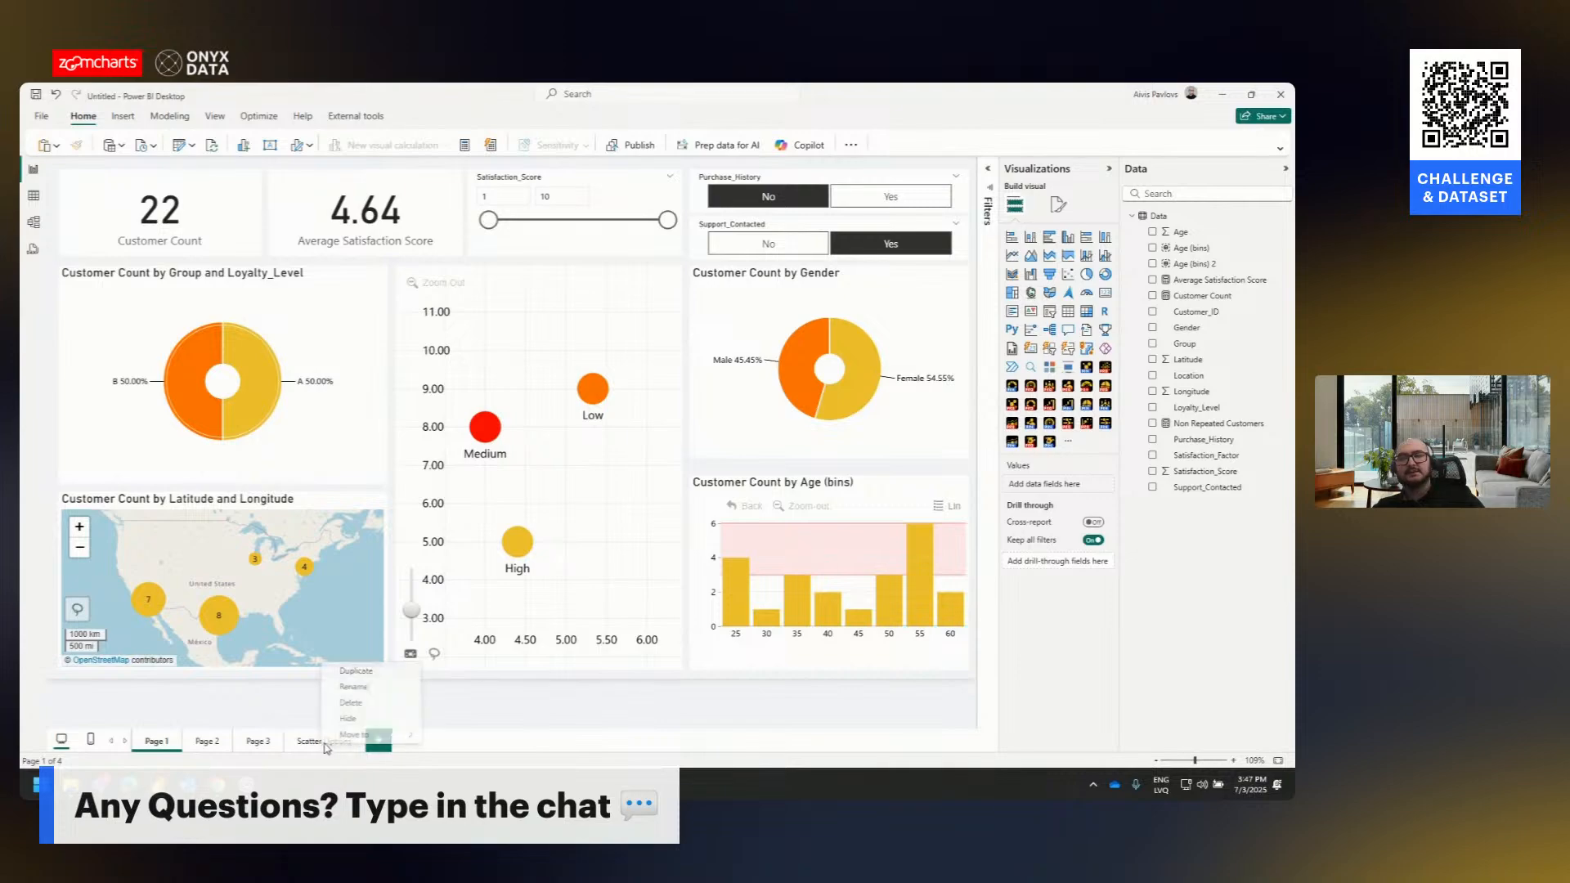
click(364, 718)
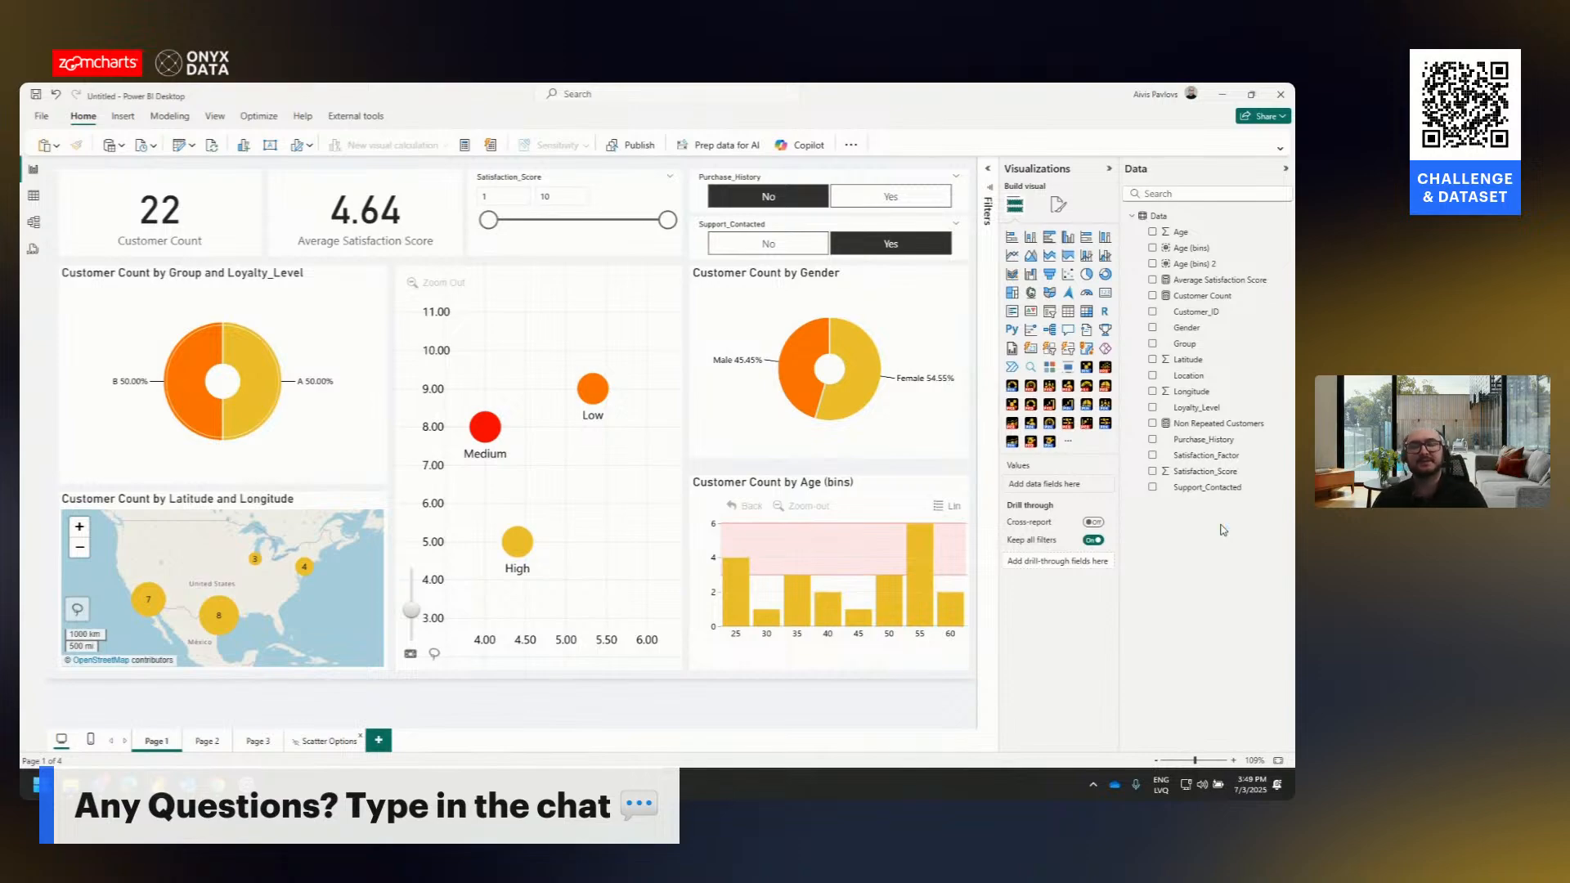
- Switch to the browser, read the challenge brief down to its key questions and dataset overview, and return to the Power BI report
key(alt+Tab)
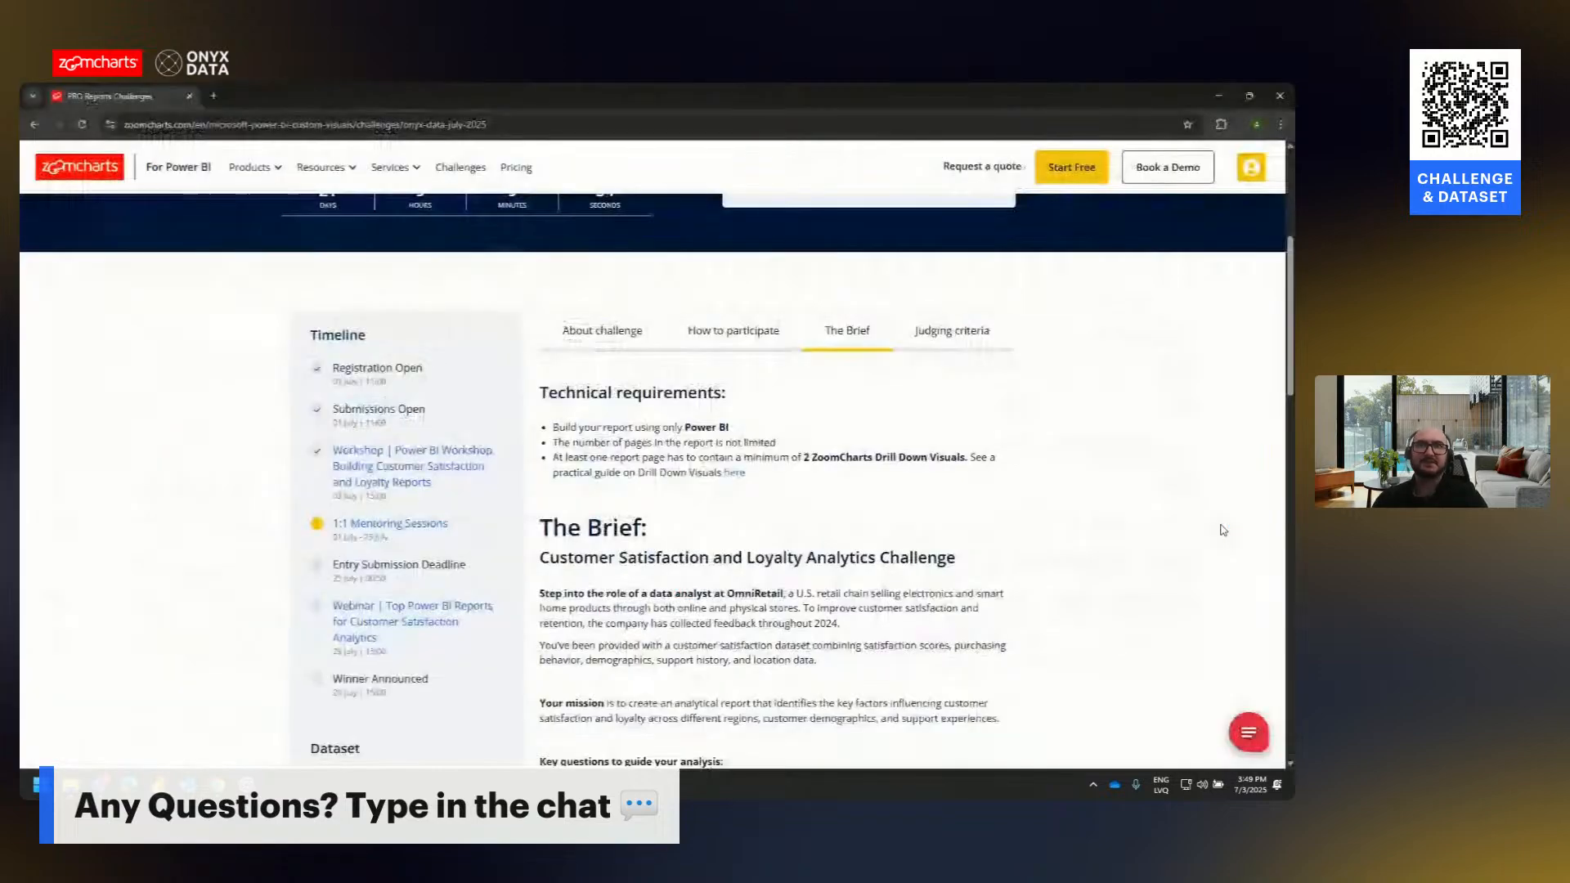
scroll(716, 670, down, 1)
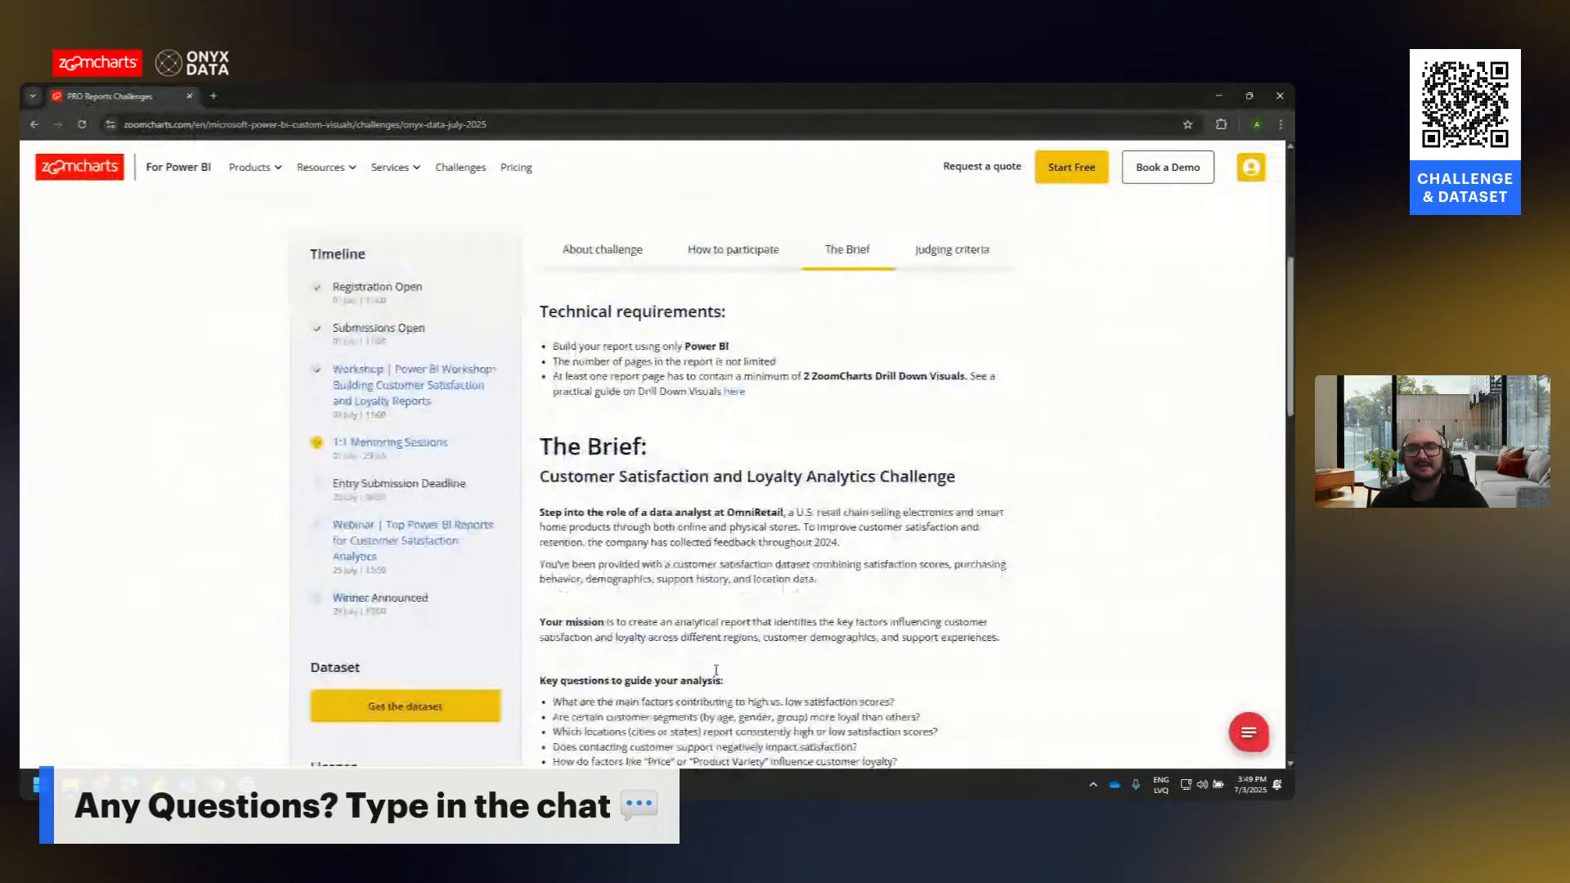
scroll(716, 670, down, 1)
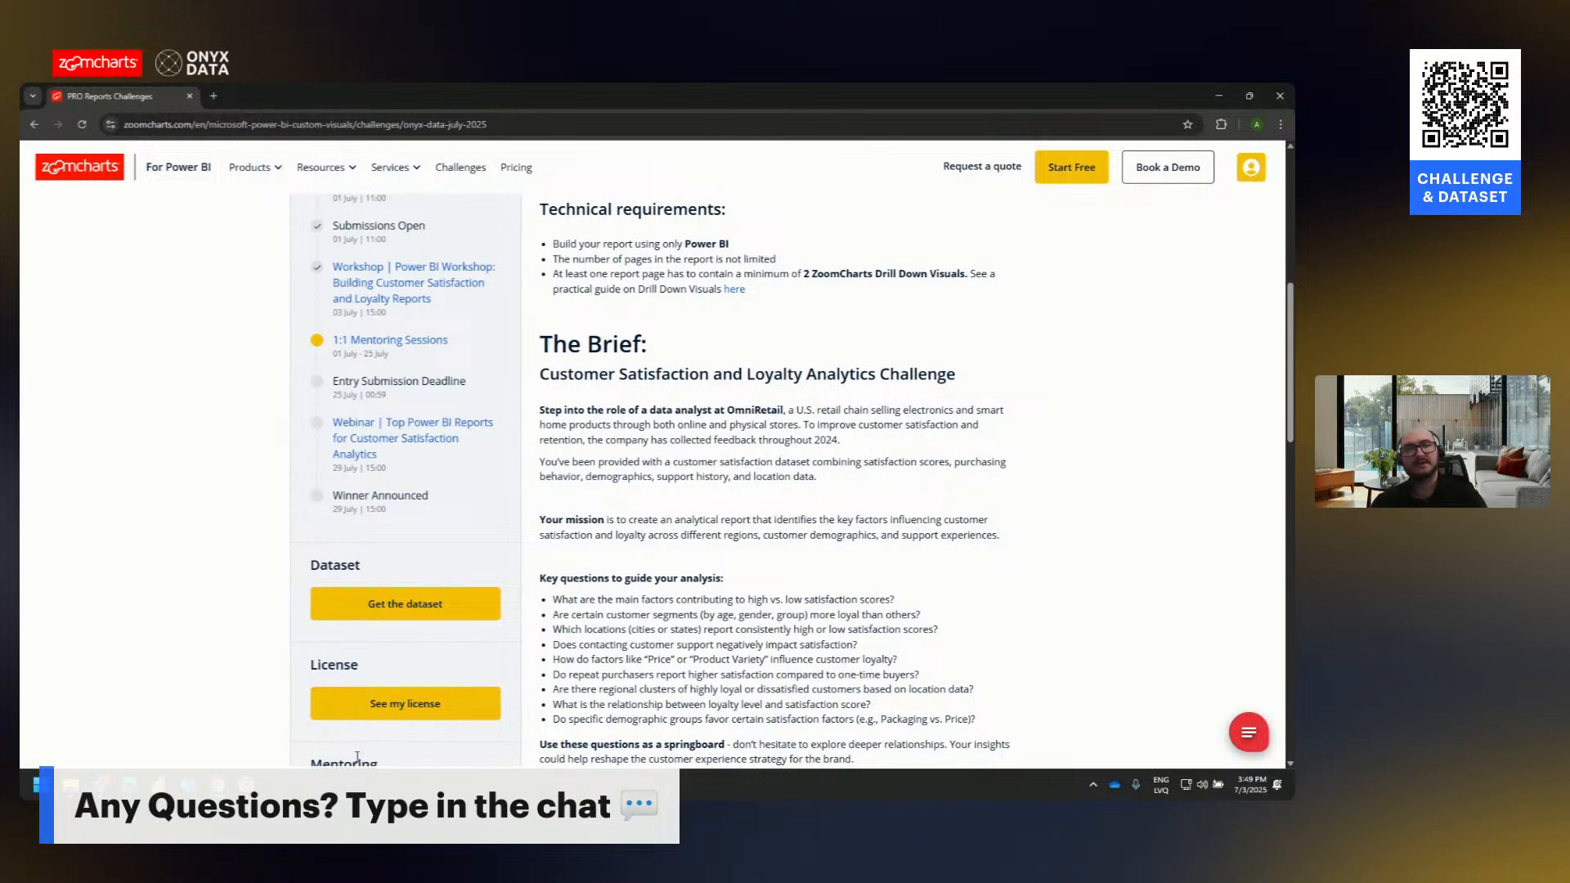
scroll(702, 650, down, 2)
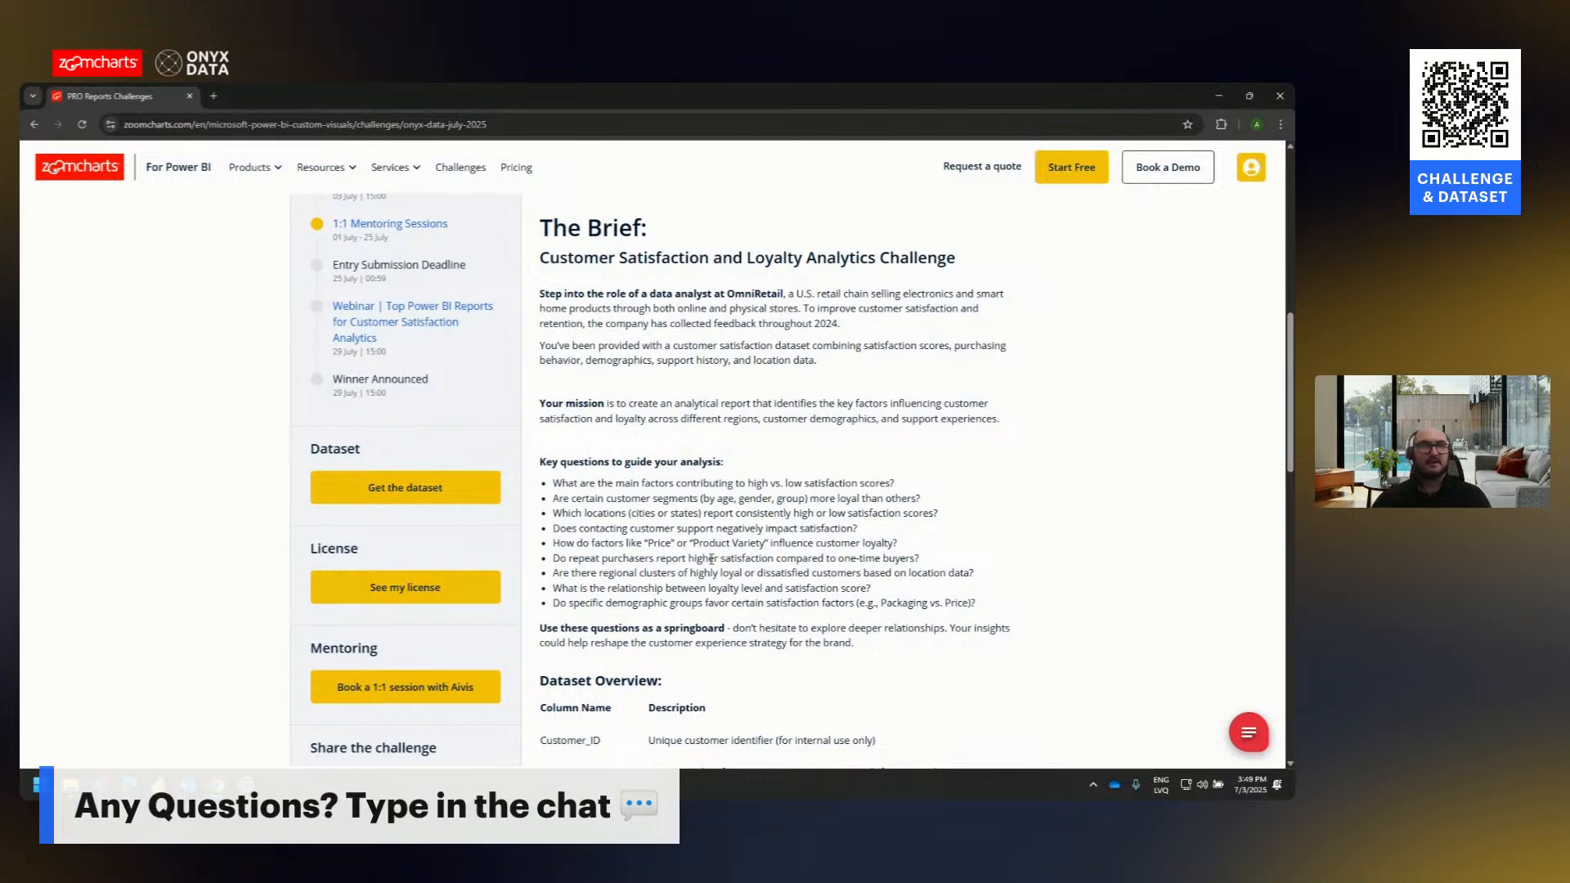
key(alt+Tab)
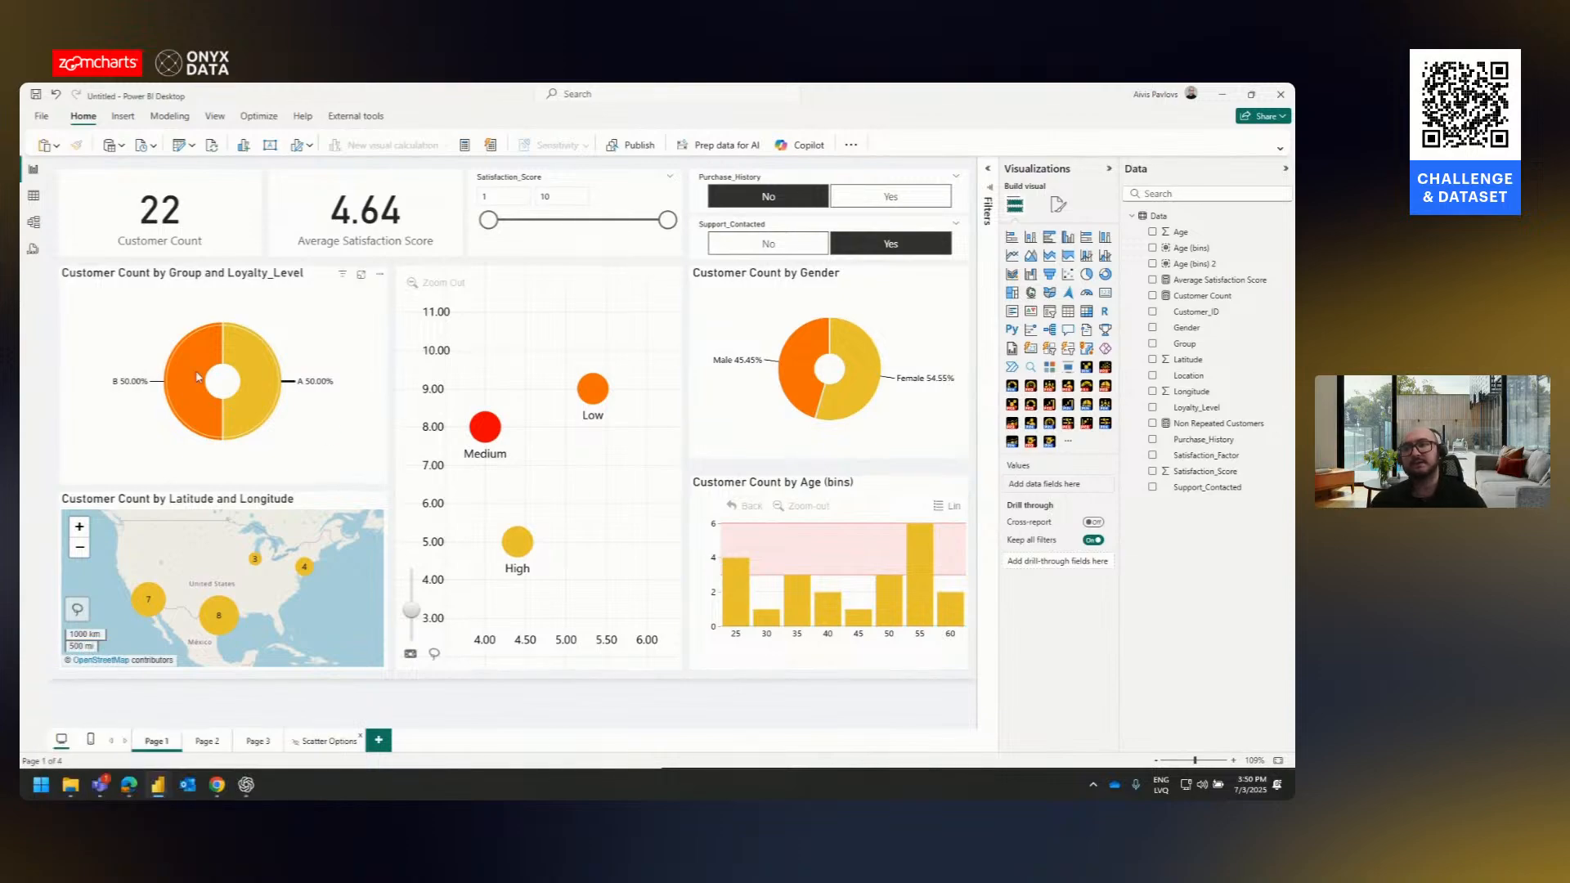
- Open the data table view, filter the Group column to A, and select the Satisfaction_Score column
click(26, 197)
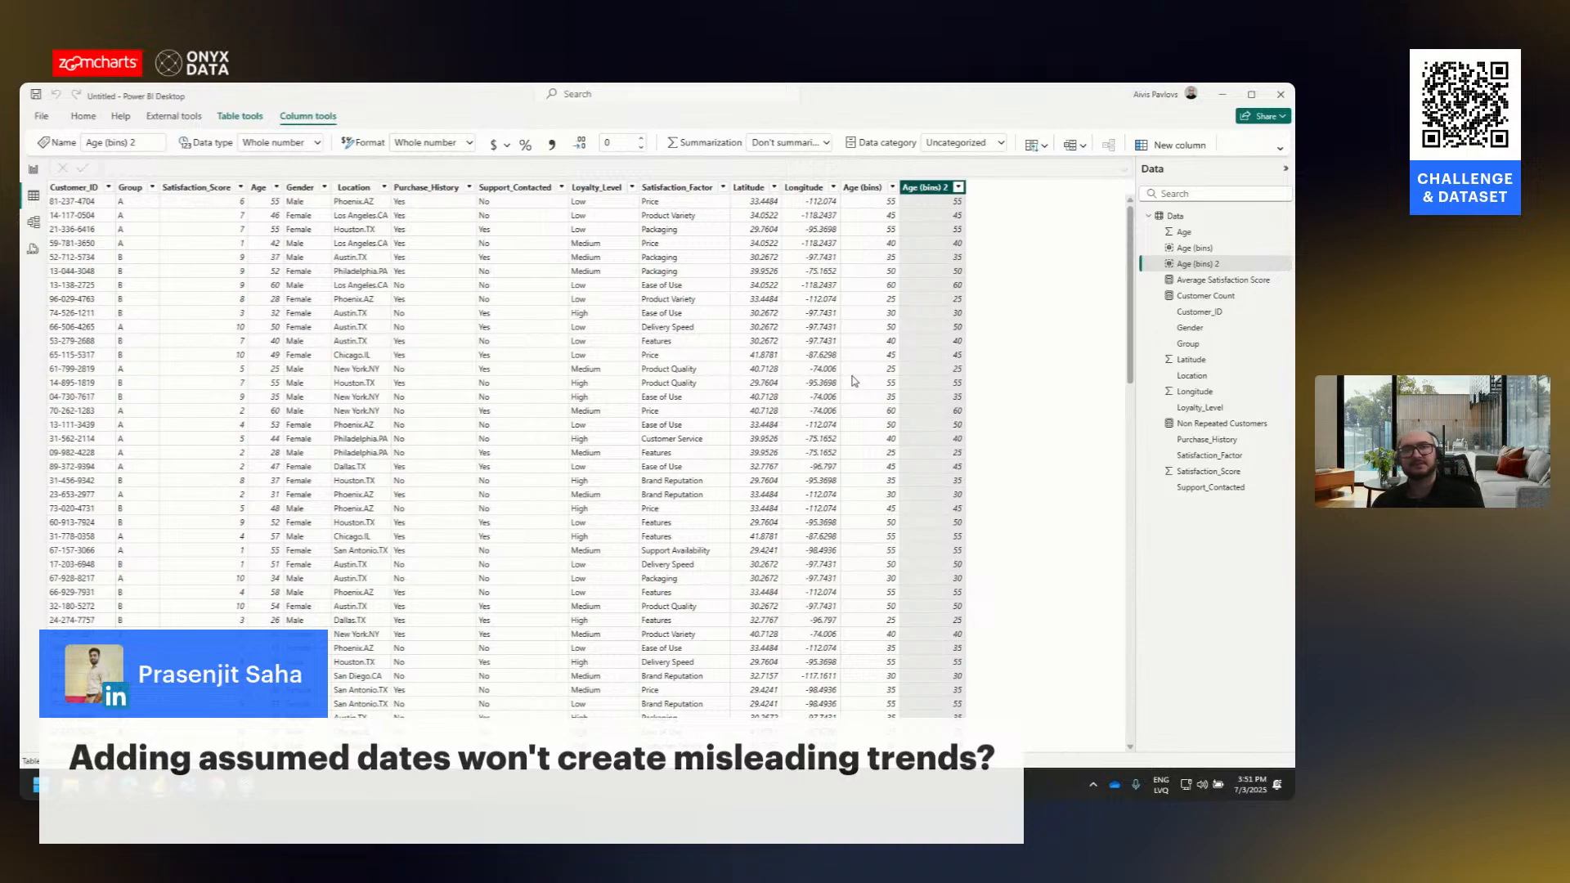
click(153, 193)
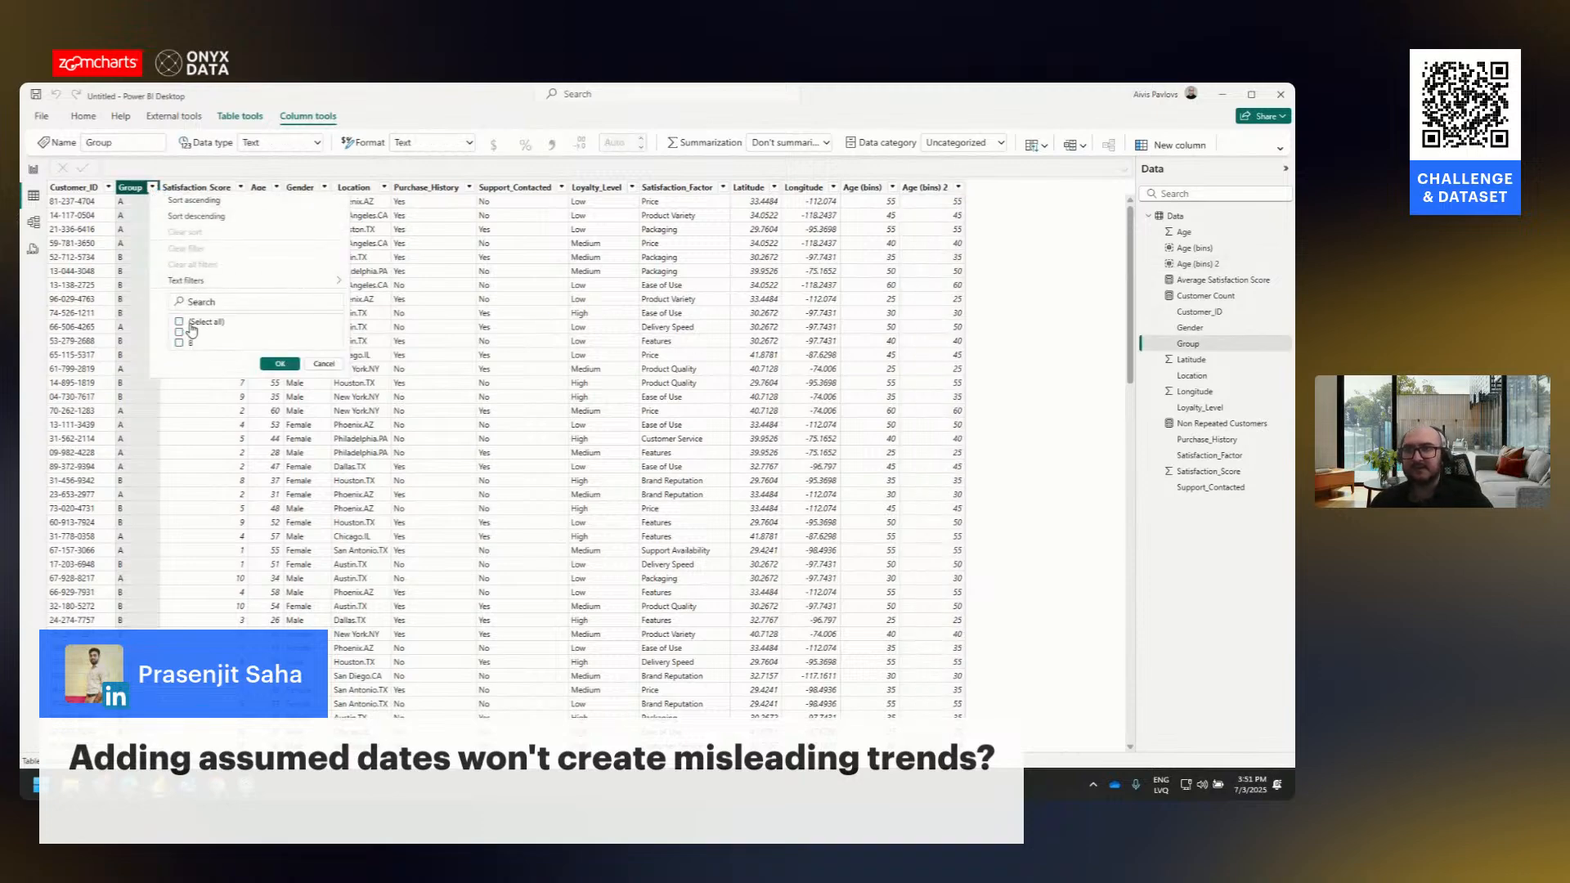
click(195, 324)
click(180, 332)
click(280, 364)
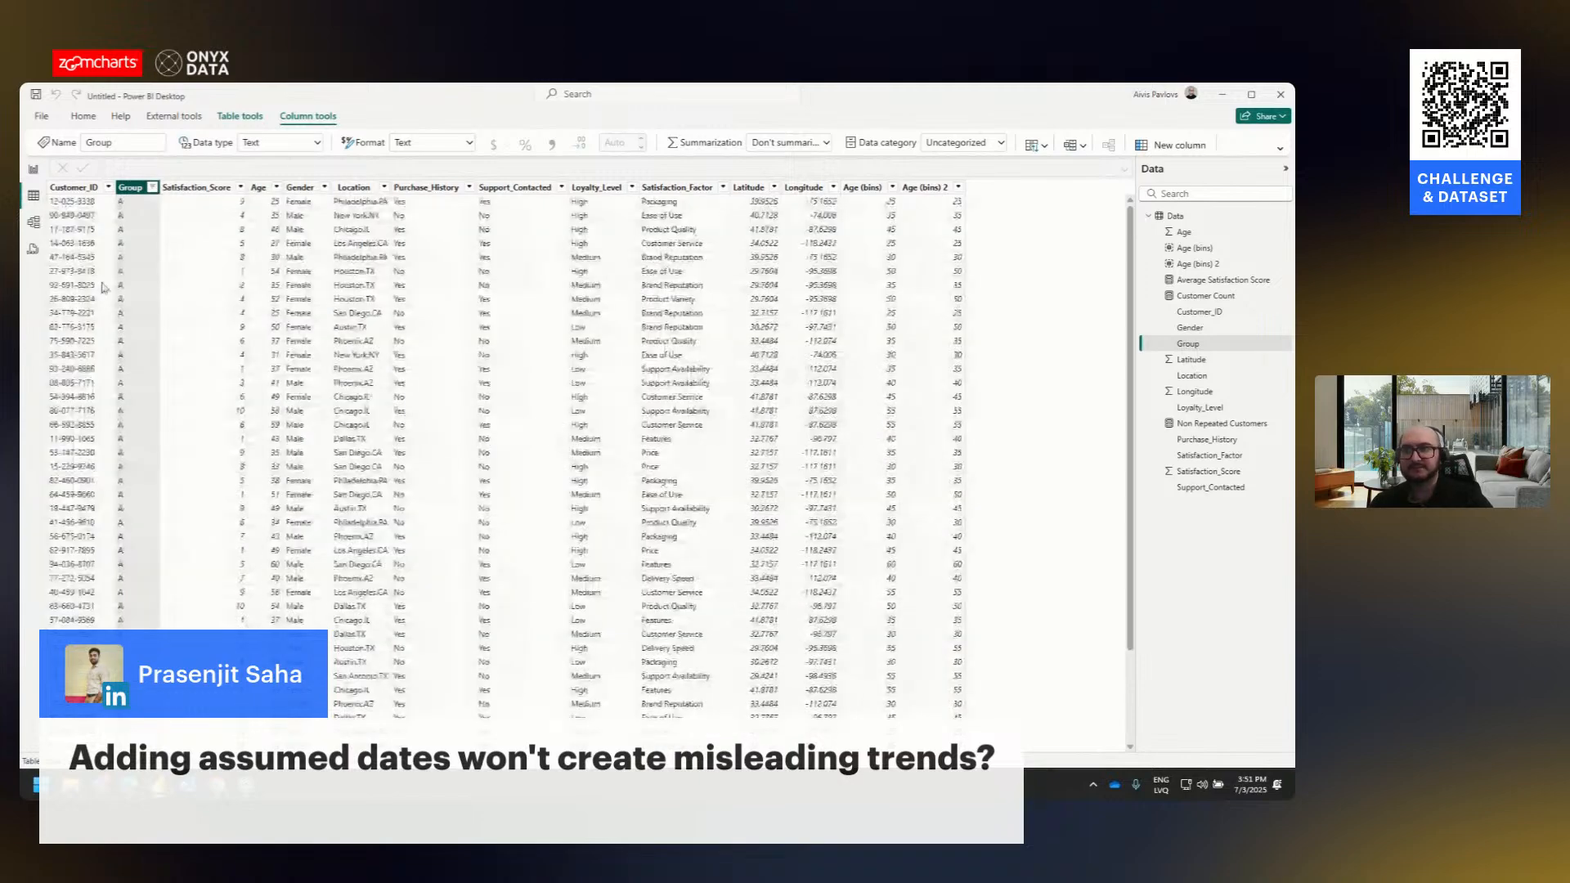
click(241, 190)
click(209, 193)
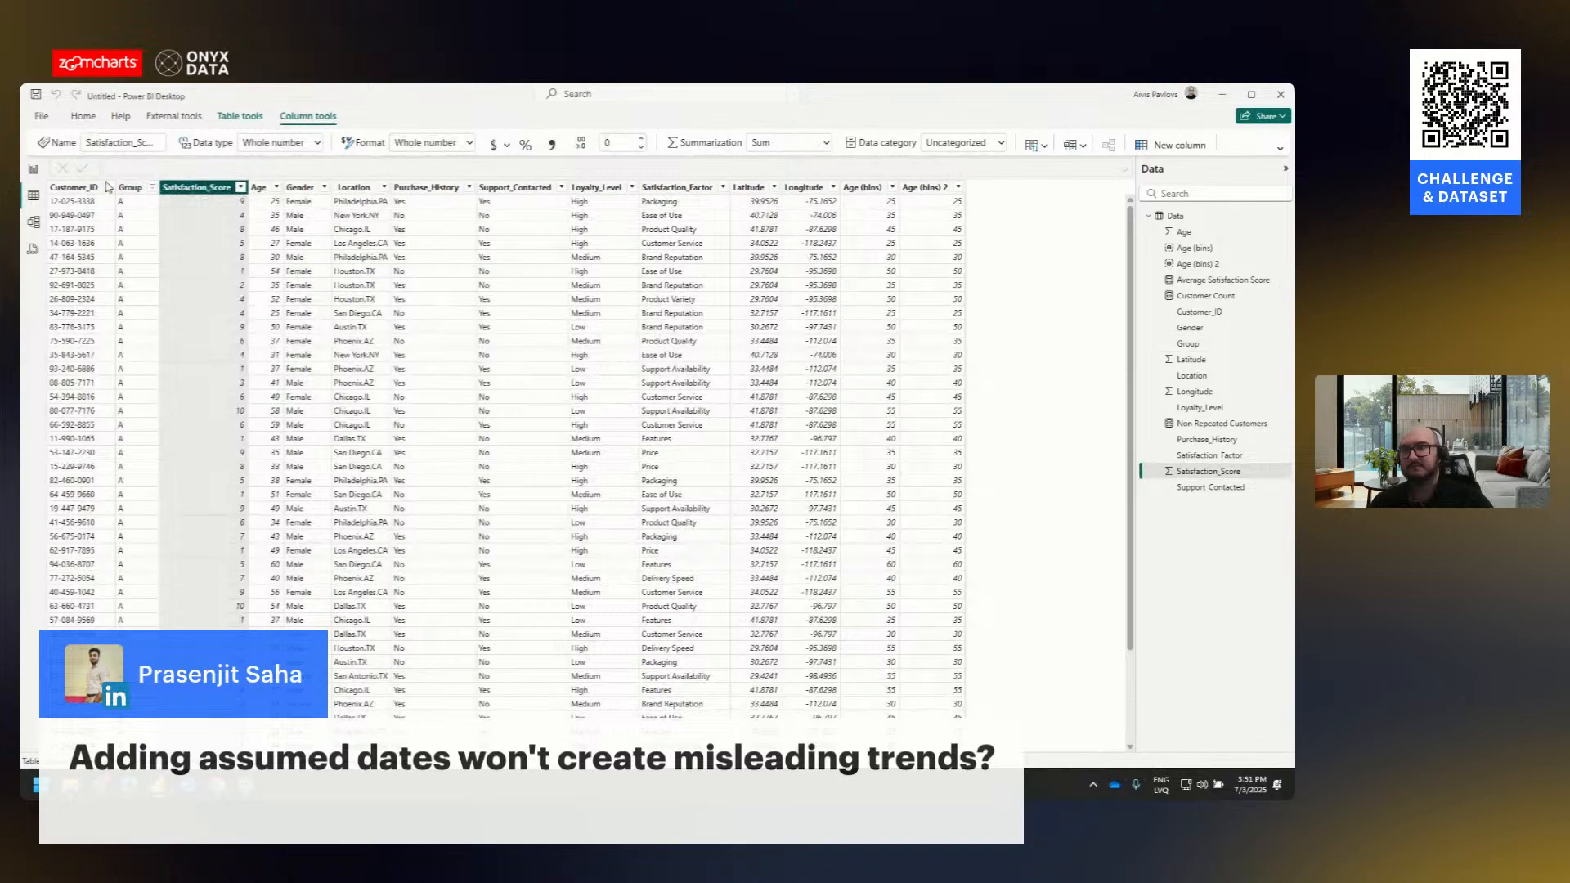
- Remove the A filter from the Group column in the data table
click(152, 189)
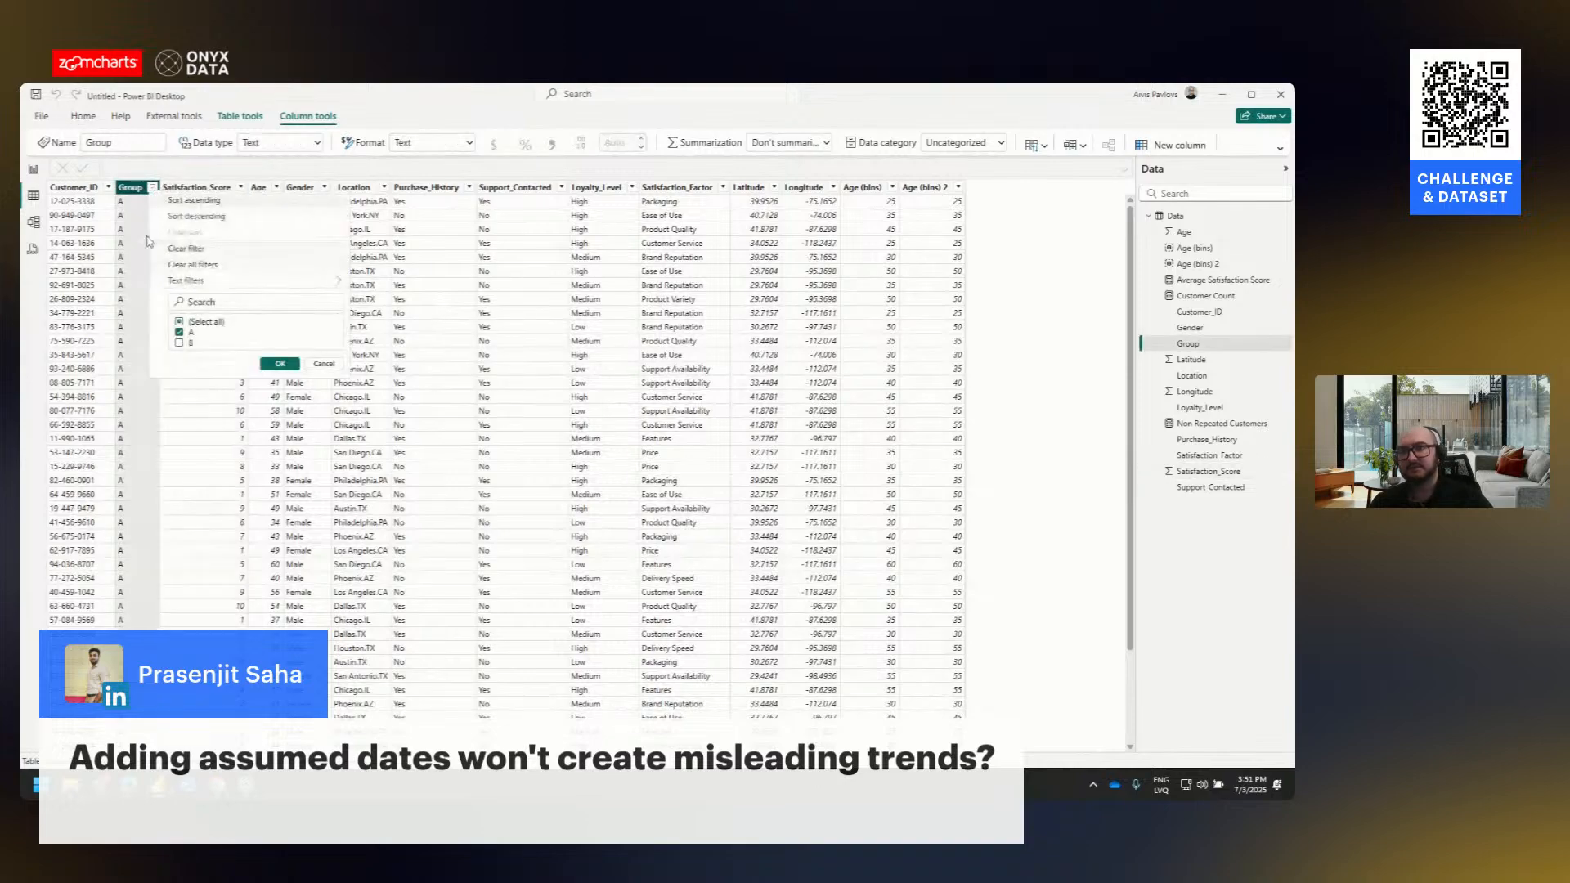
click(180, 342)
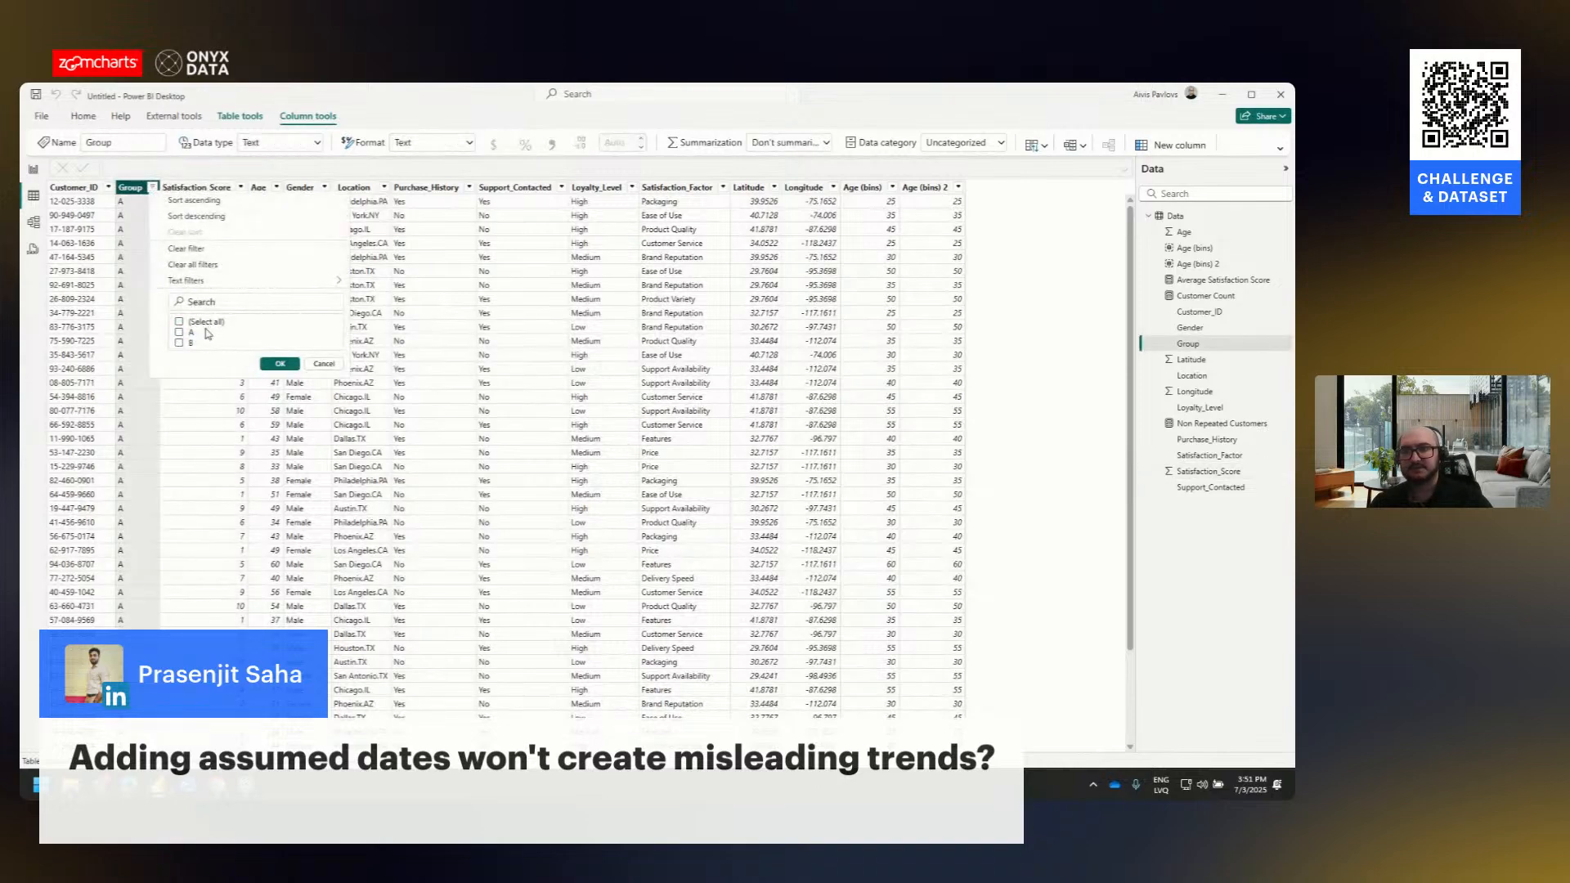
click(280, 364)
- Open the Data query in Power Query Editor, filter Group to A, and show the value distribution of Satisfaction_Score
click(82, 116)
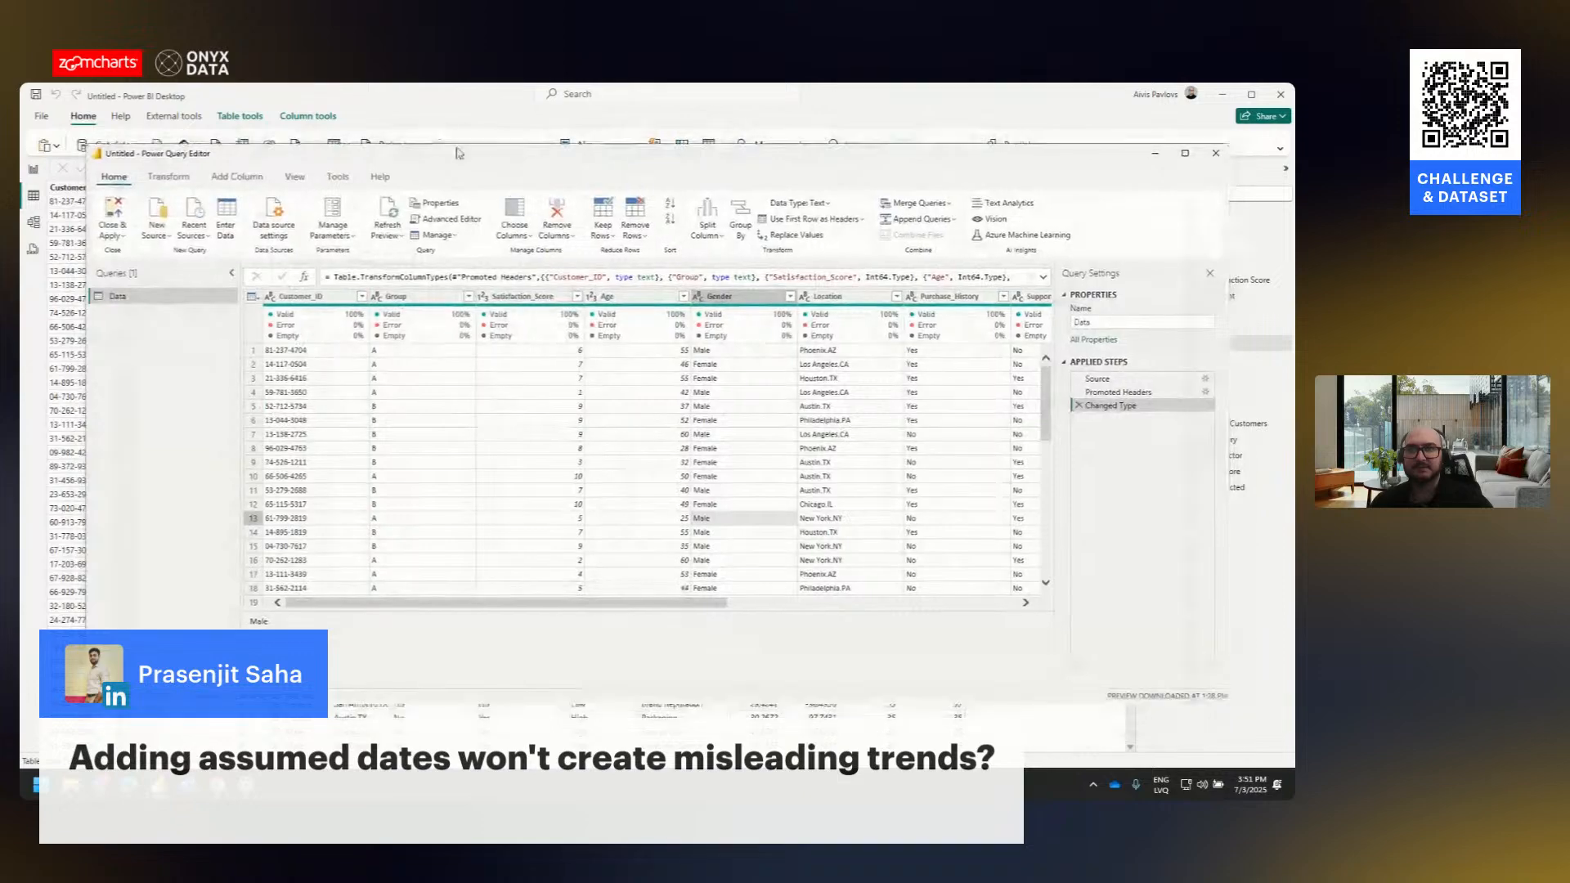
click(468, 236)
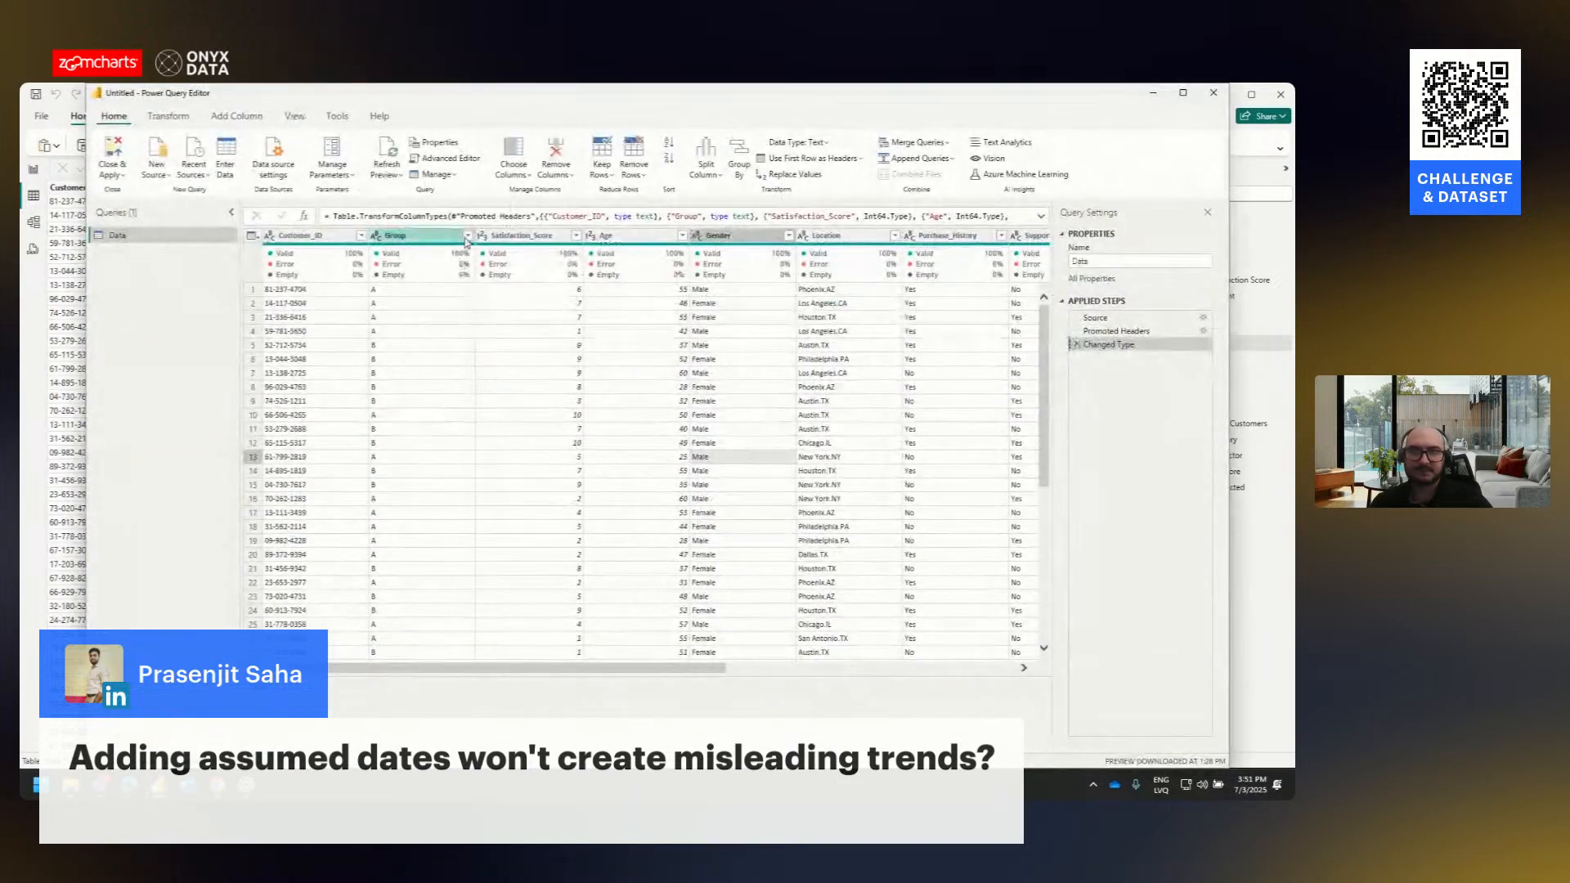
click(310, 389)
click(399, 449)
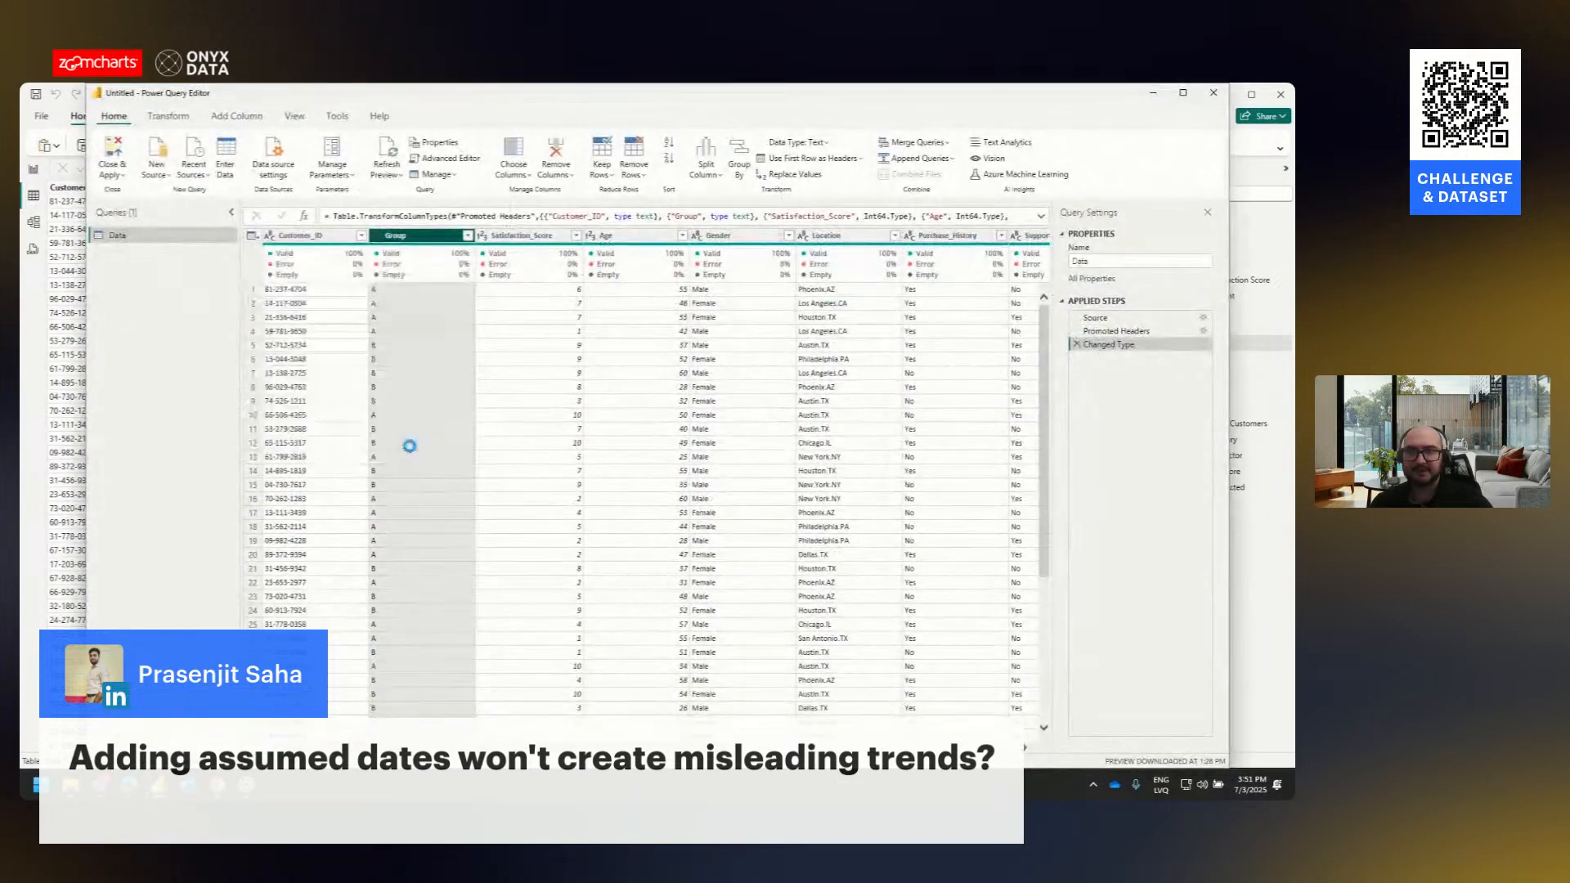
click(523, 236)
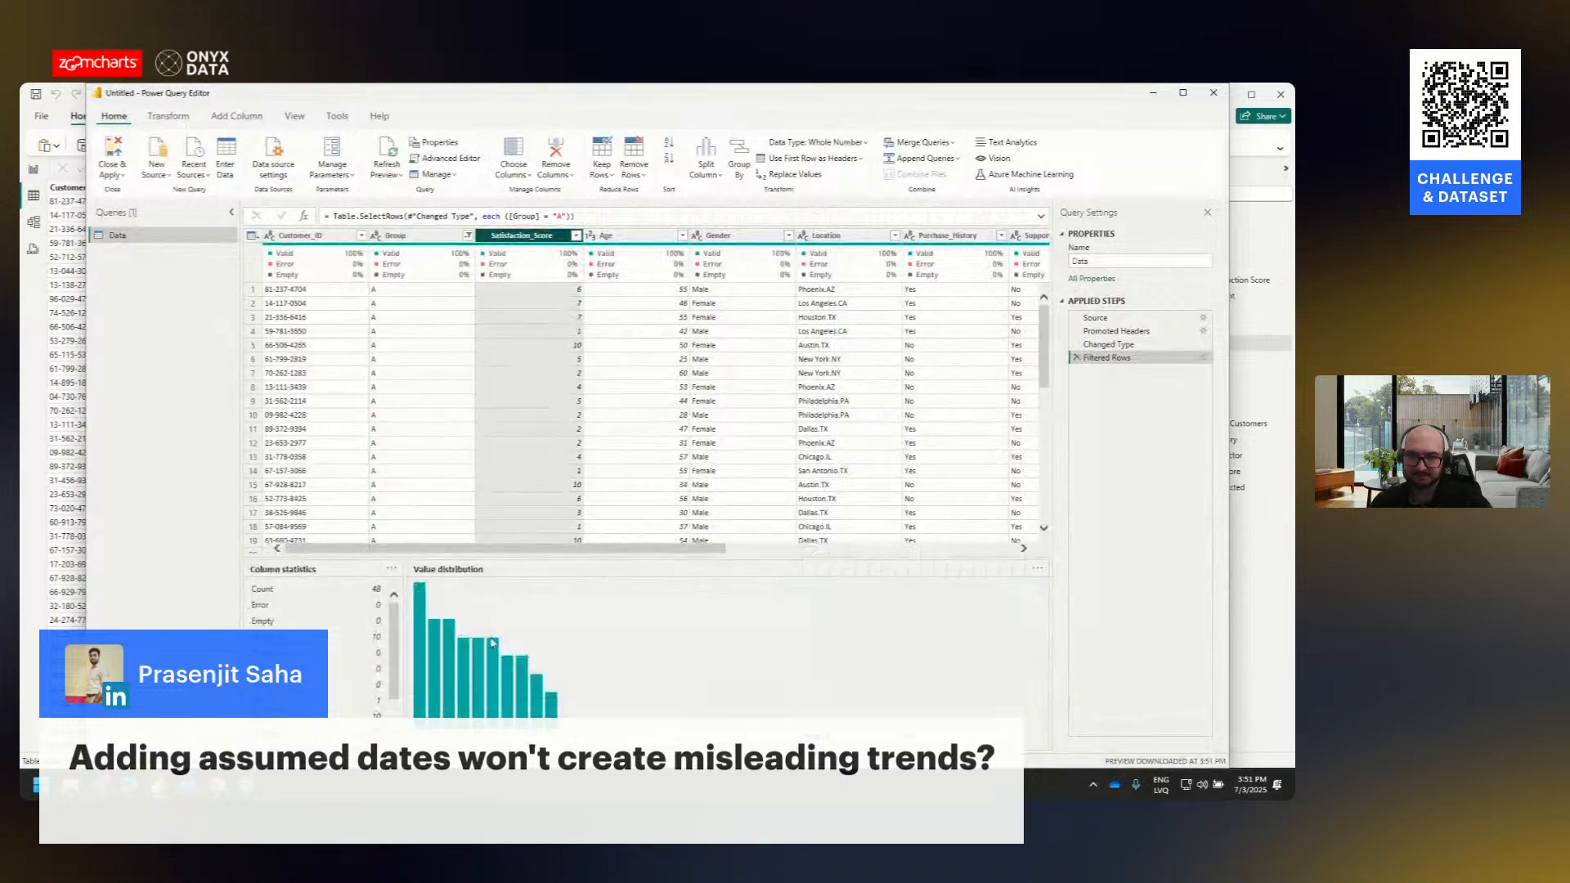
- Change the query's Group filter from A to B and show the Satisfaction_Score distribution for comparison
click(470, 236)
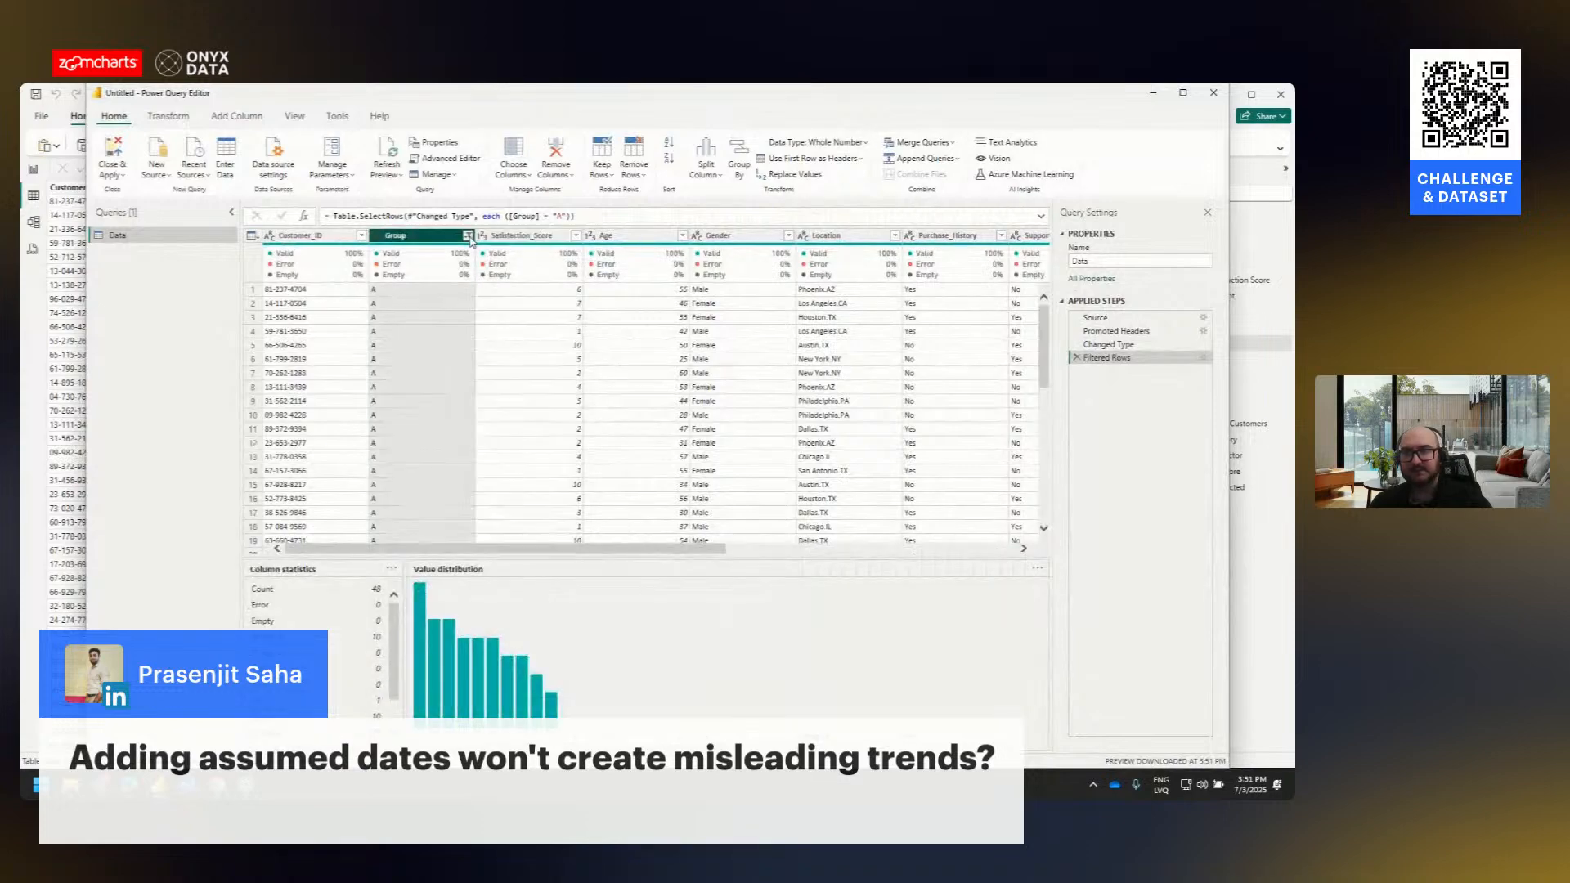
click(286, 402)
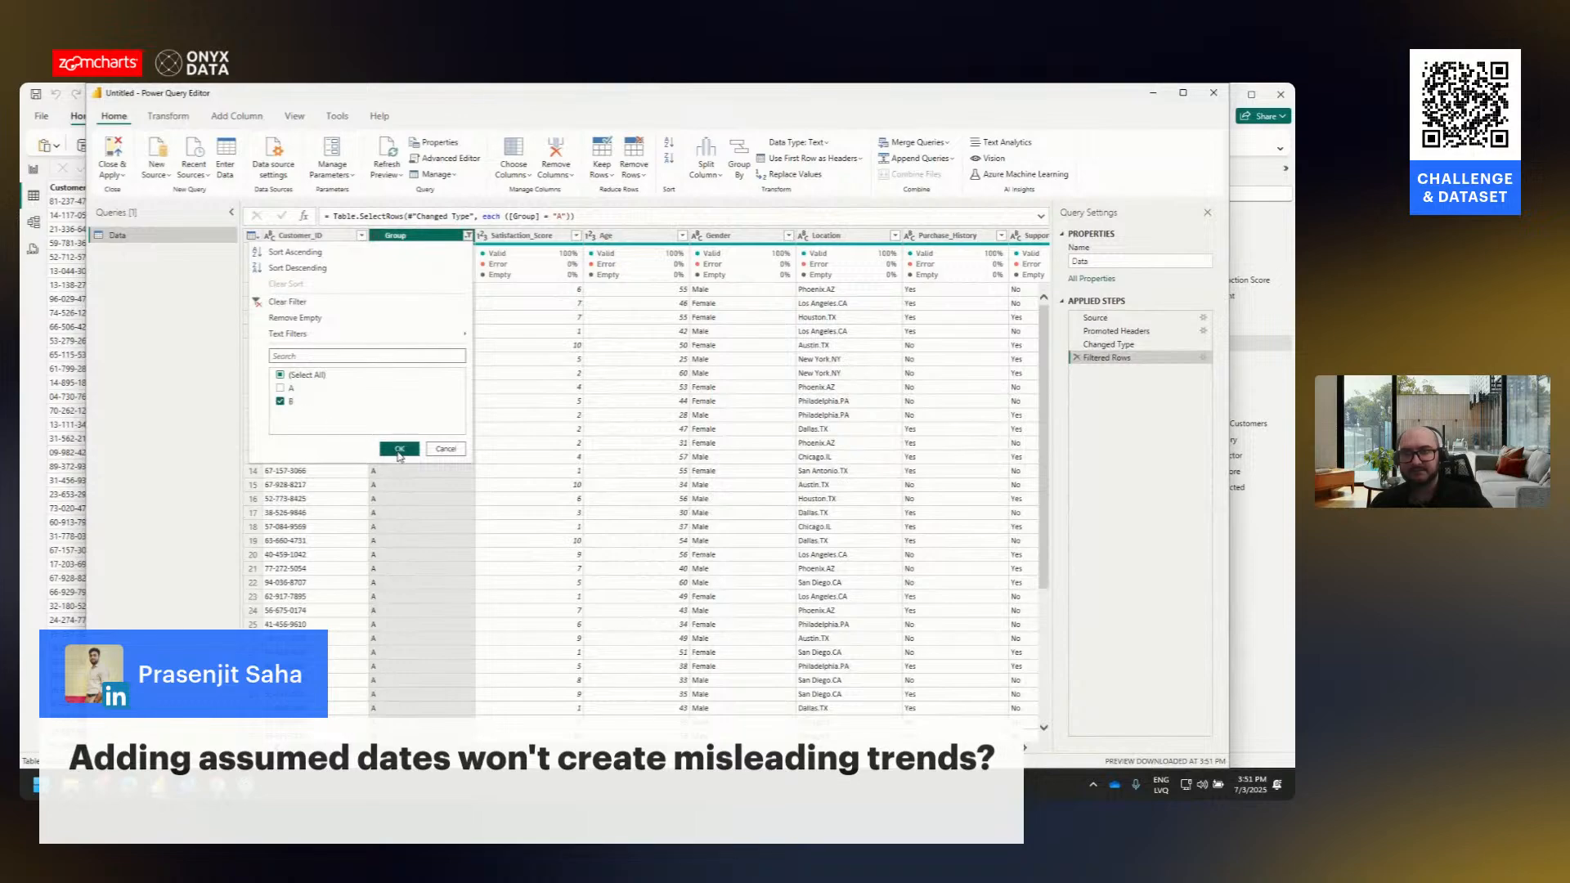
click(399, 449)
click(531, 237)
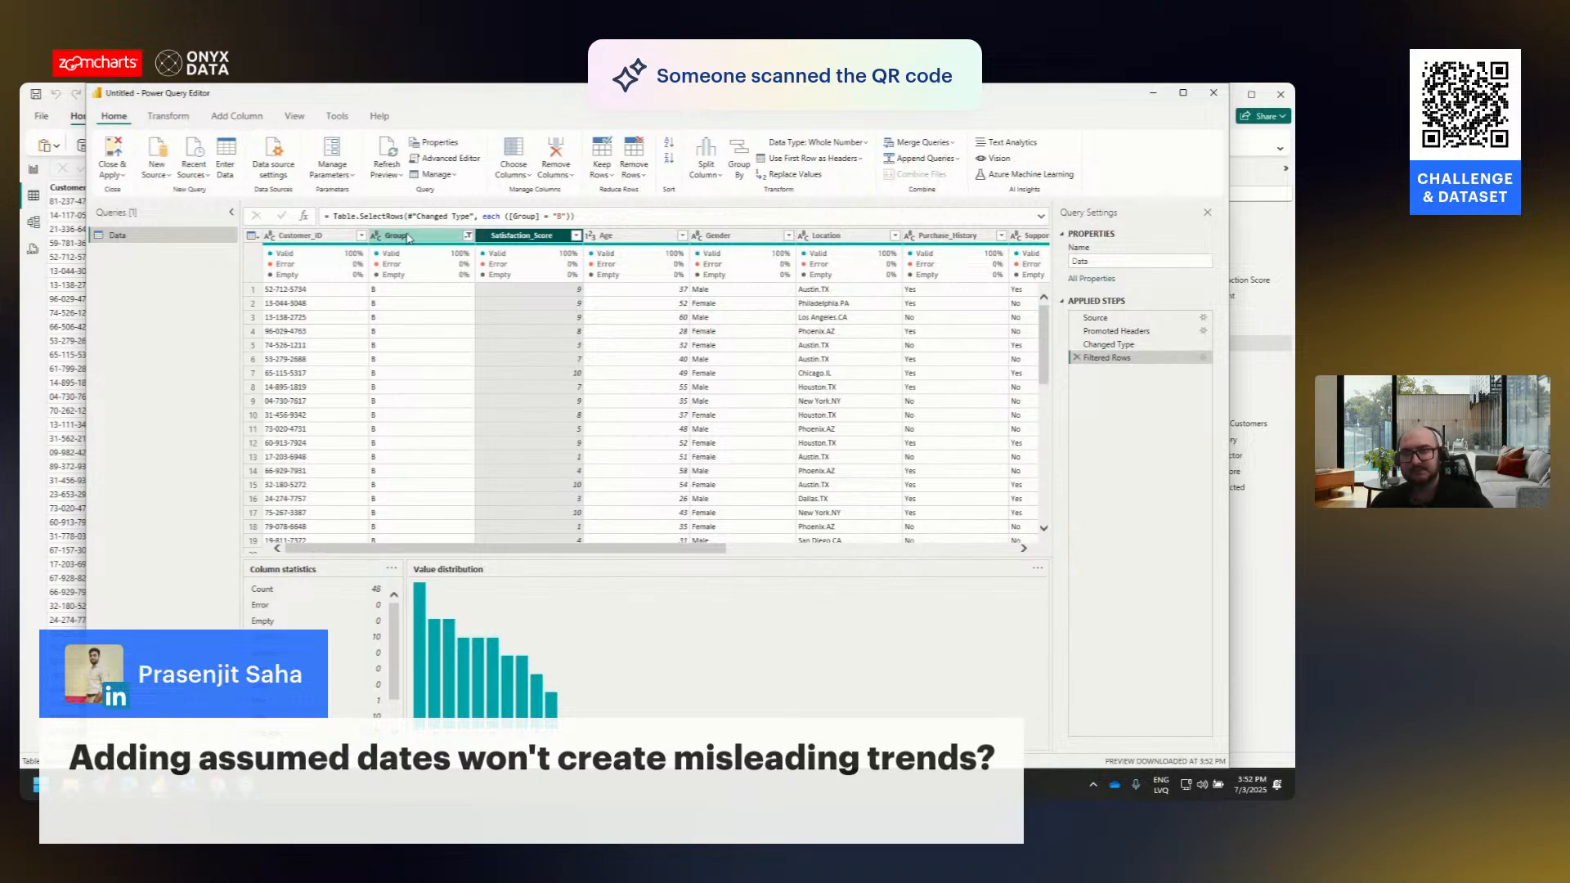
- Switch the query's Group filter back to A and show the Satisfaction_Score distribution again
click(409, 238)
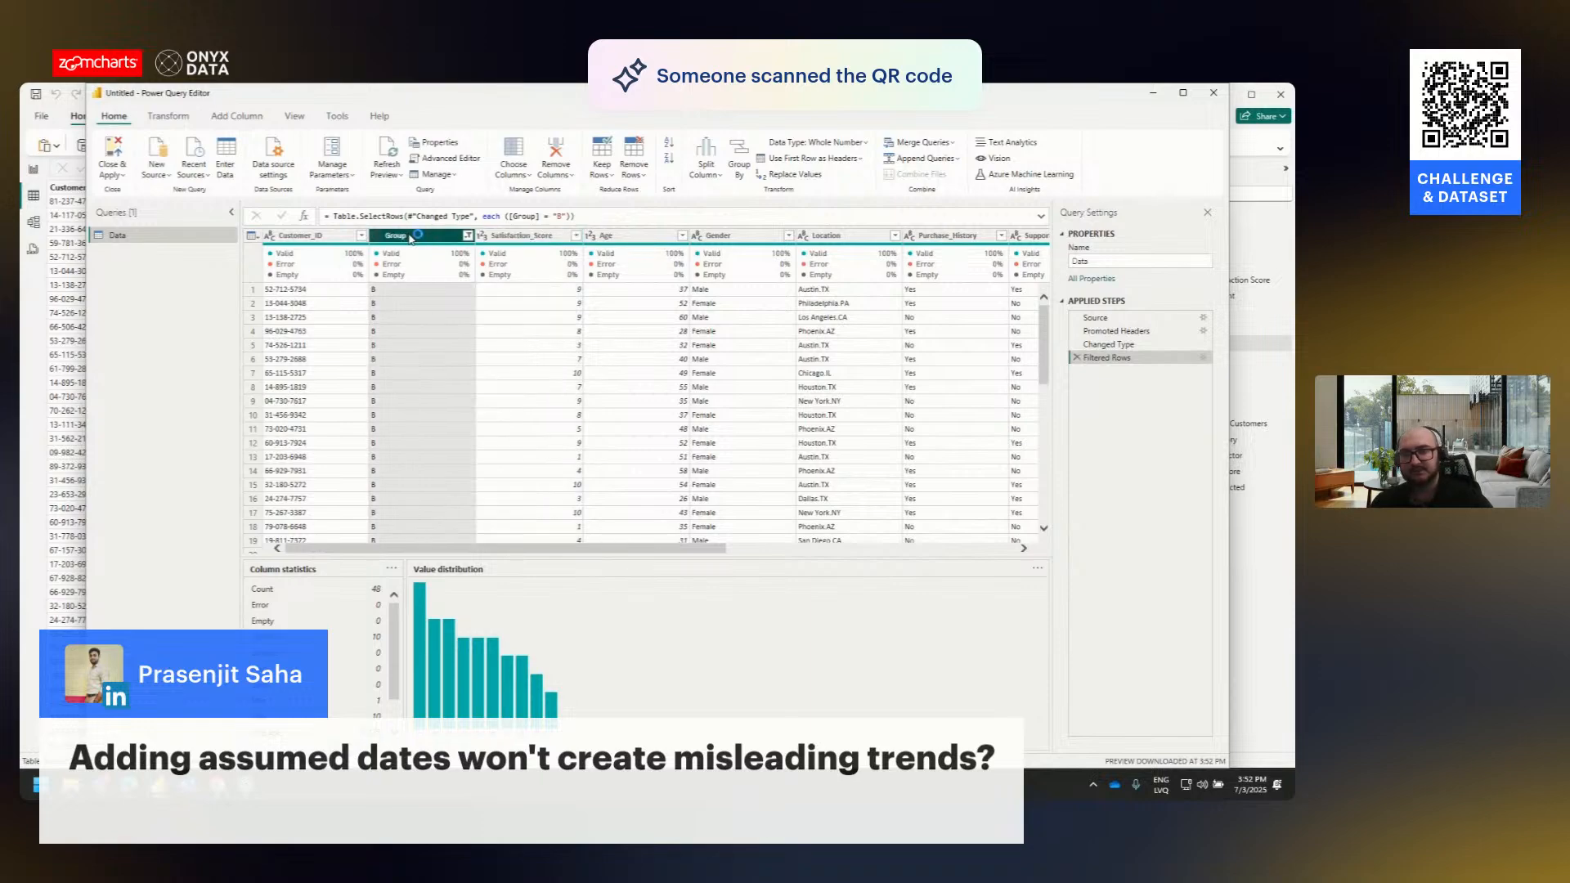
click(468, 235)
click(311, 387)
click(294, 401)
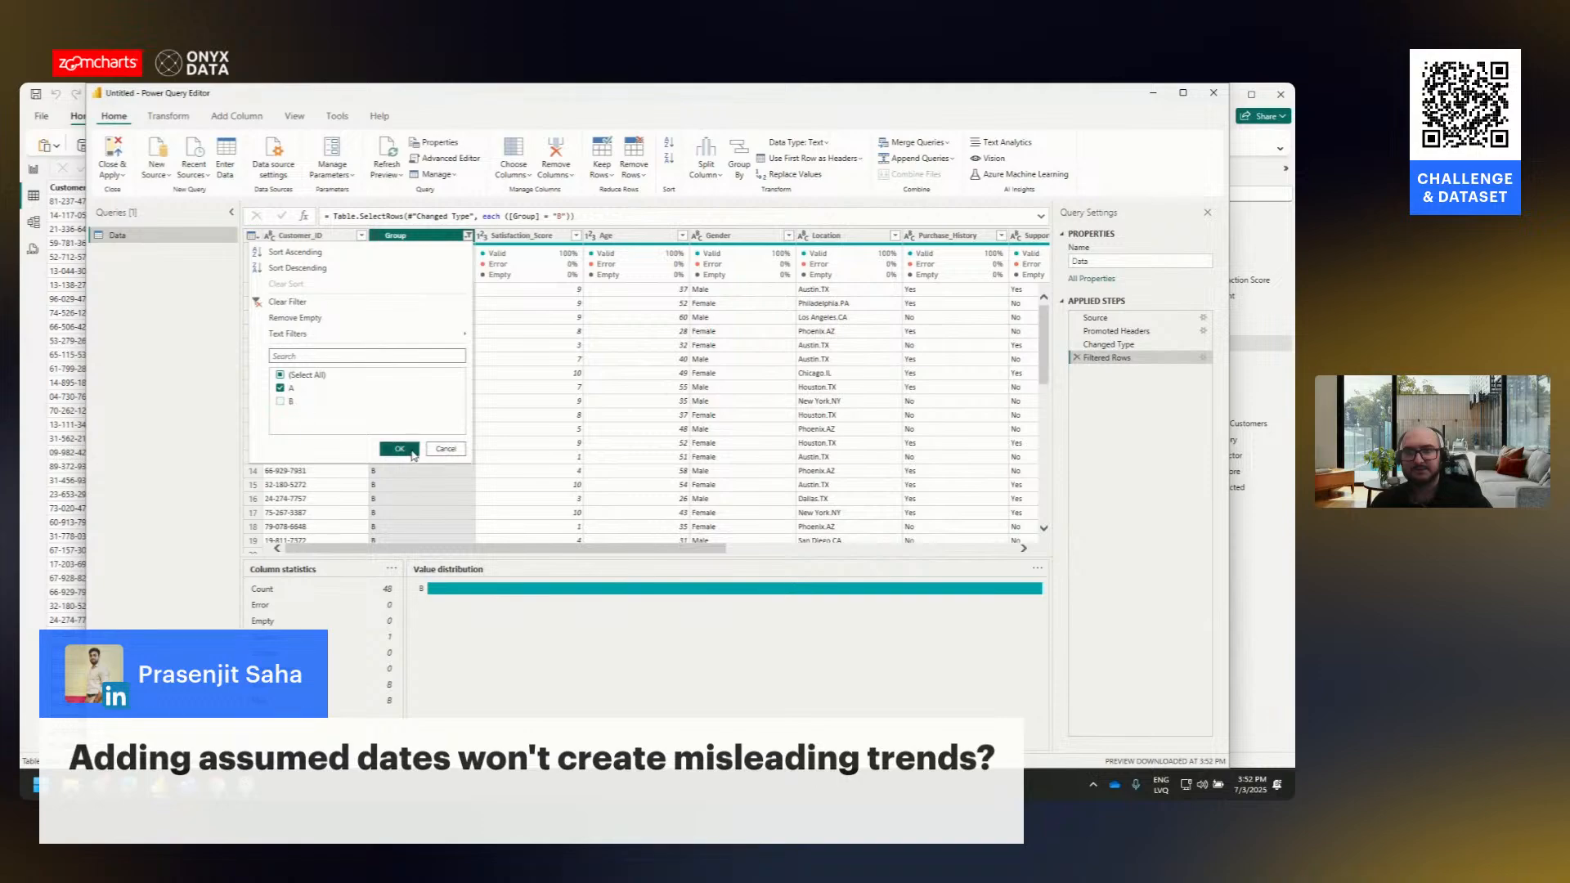
click(409, 450)
click(520, 238)
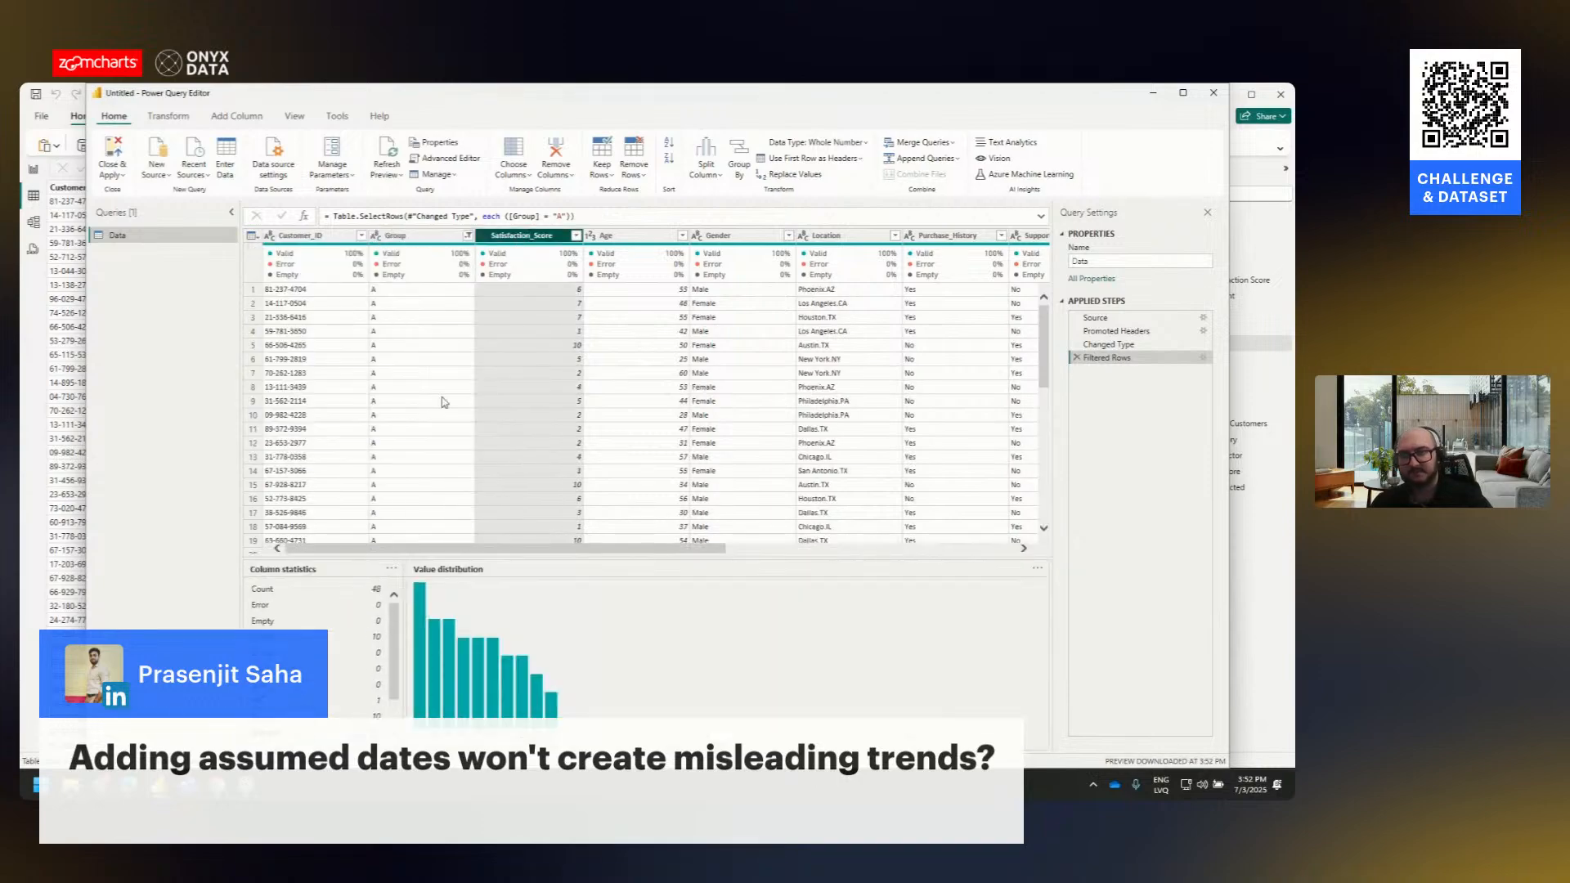
- Select all values in the query's Group filter so both A and B rows are included
click(409, 235)
click(467, 236)
click(280, 388)
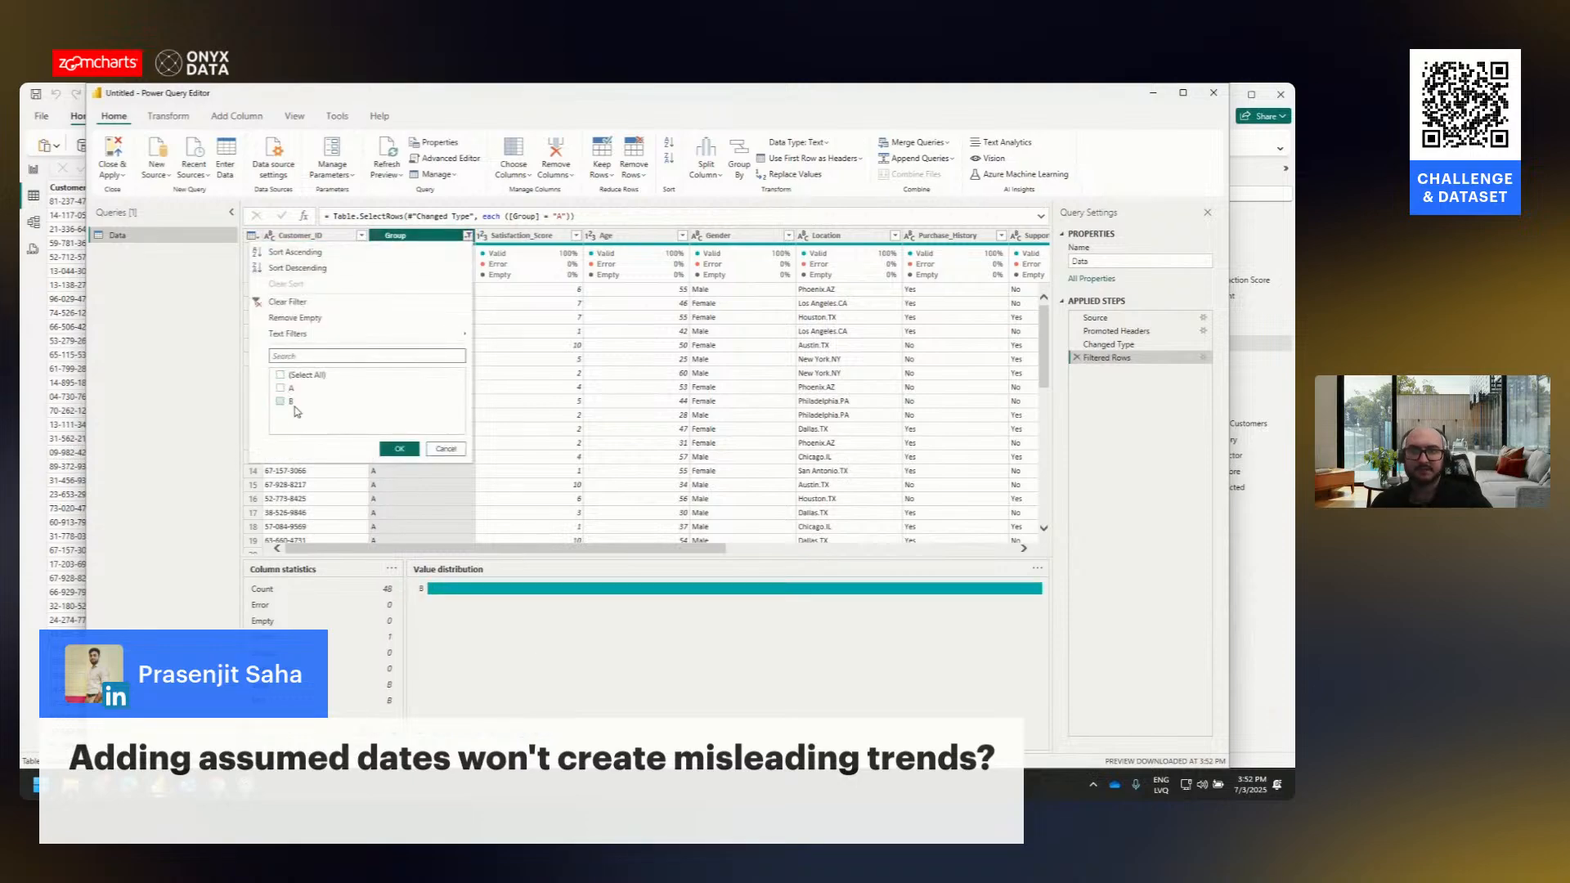
click(298, 374)
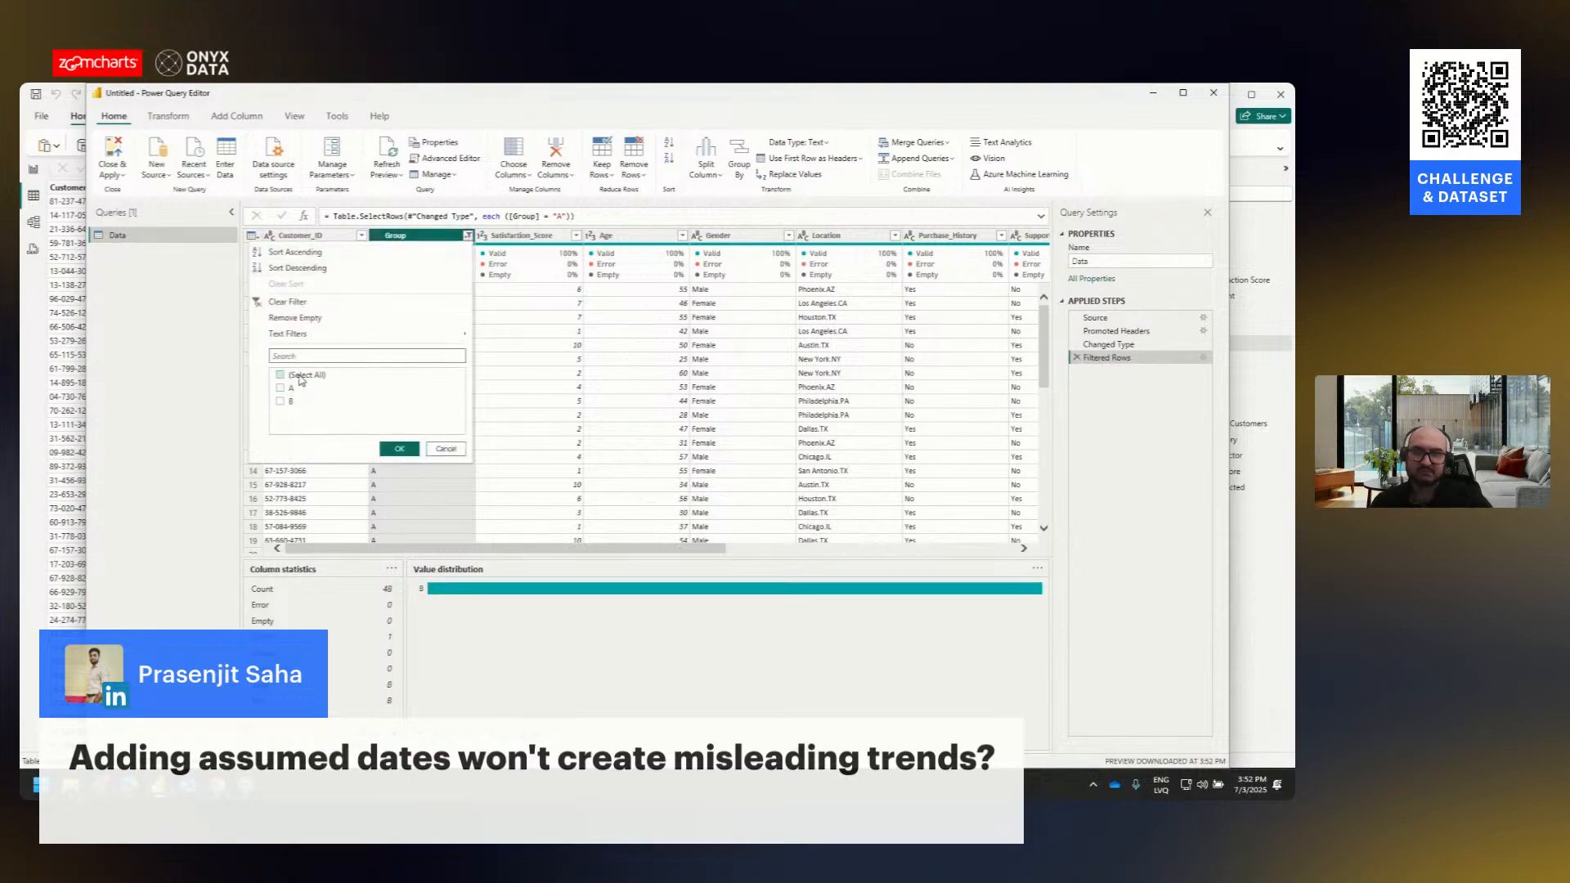
click(394, 450)
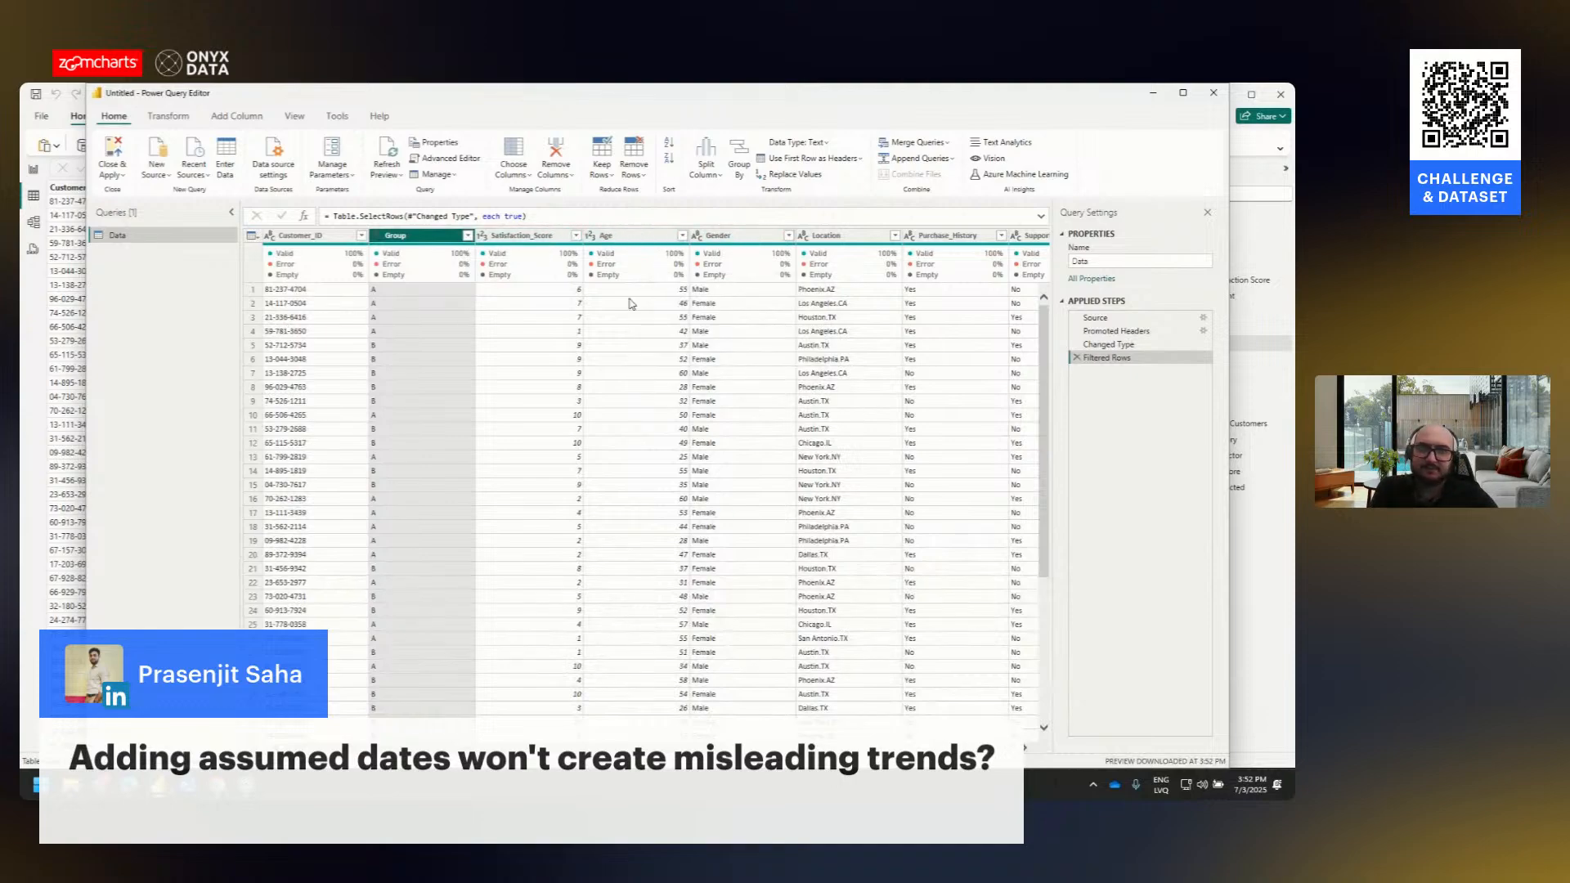
- Examine the Purchase_History, Support_Contacted and Loyalty_Level columns and their value distributions in the query
drag(666, 747, 776, 748)
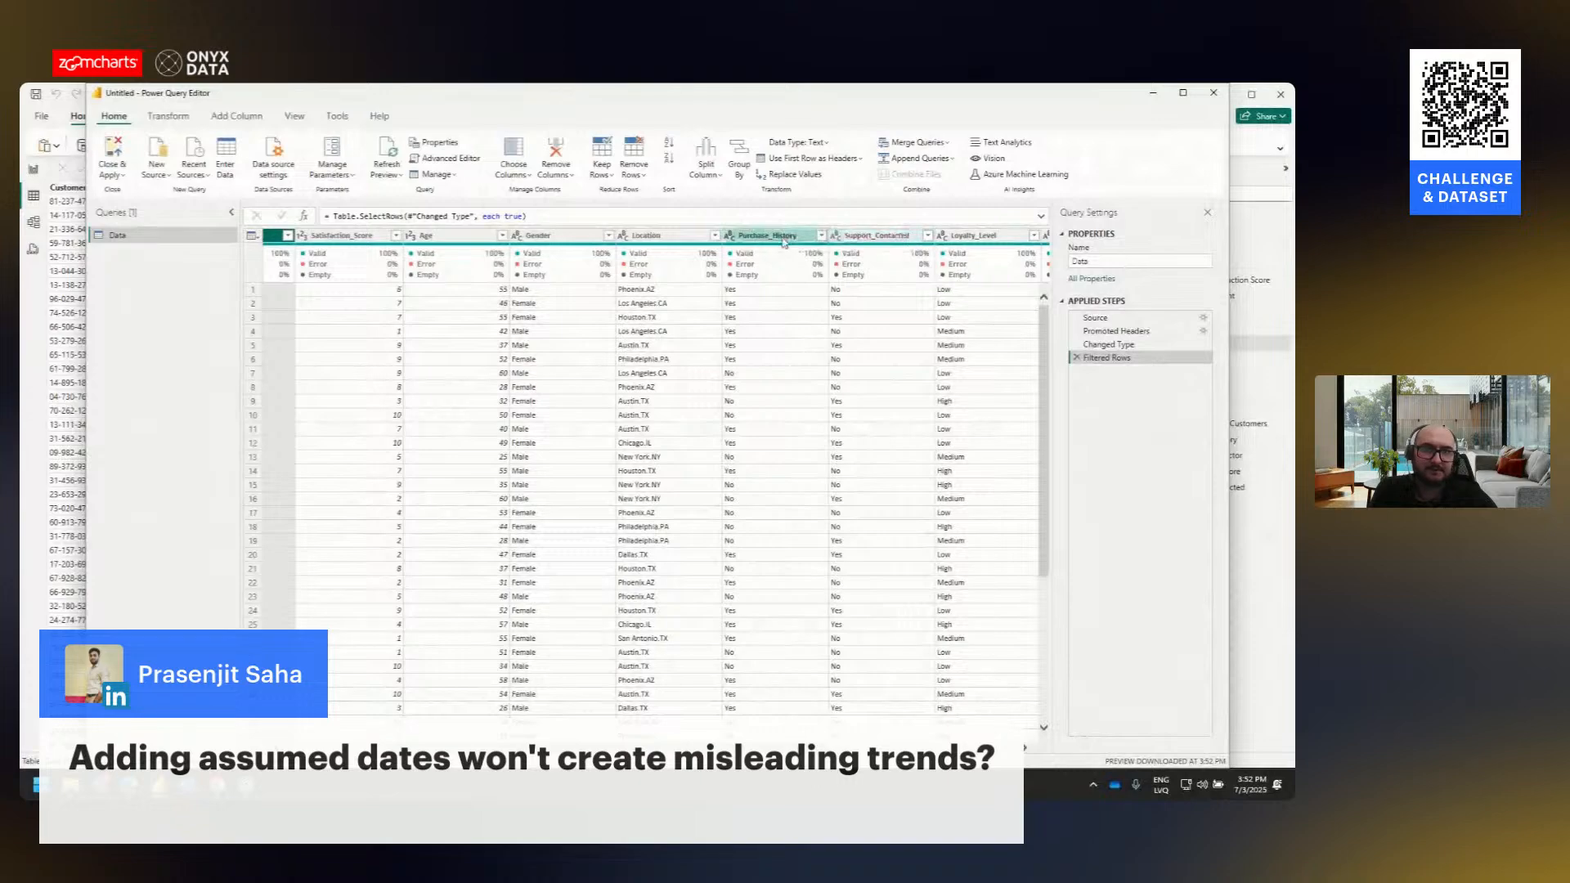
click(783, 237)
click(874, 238)
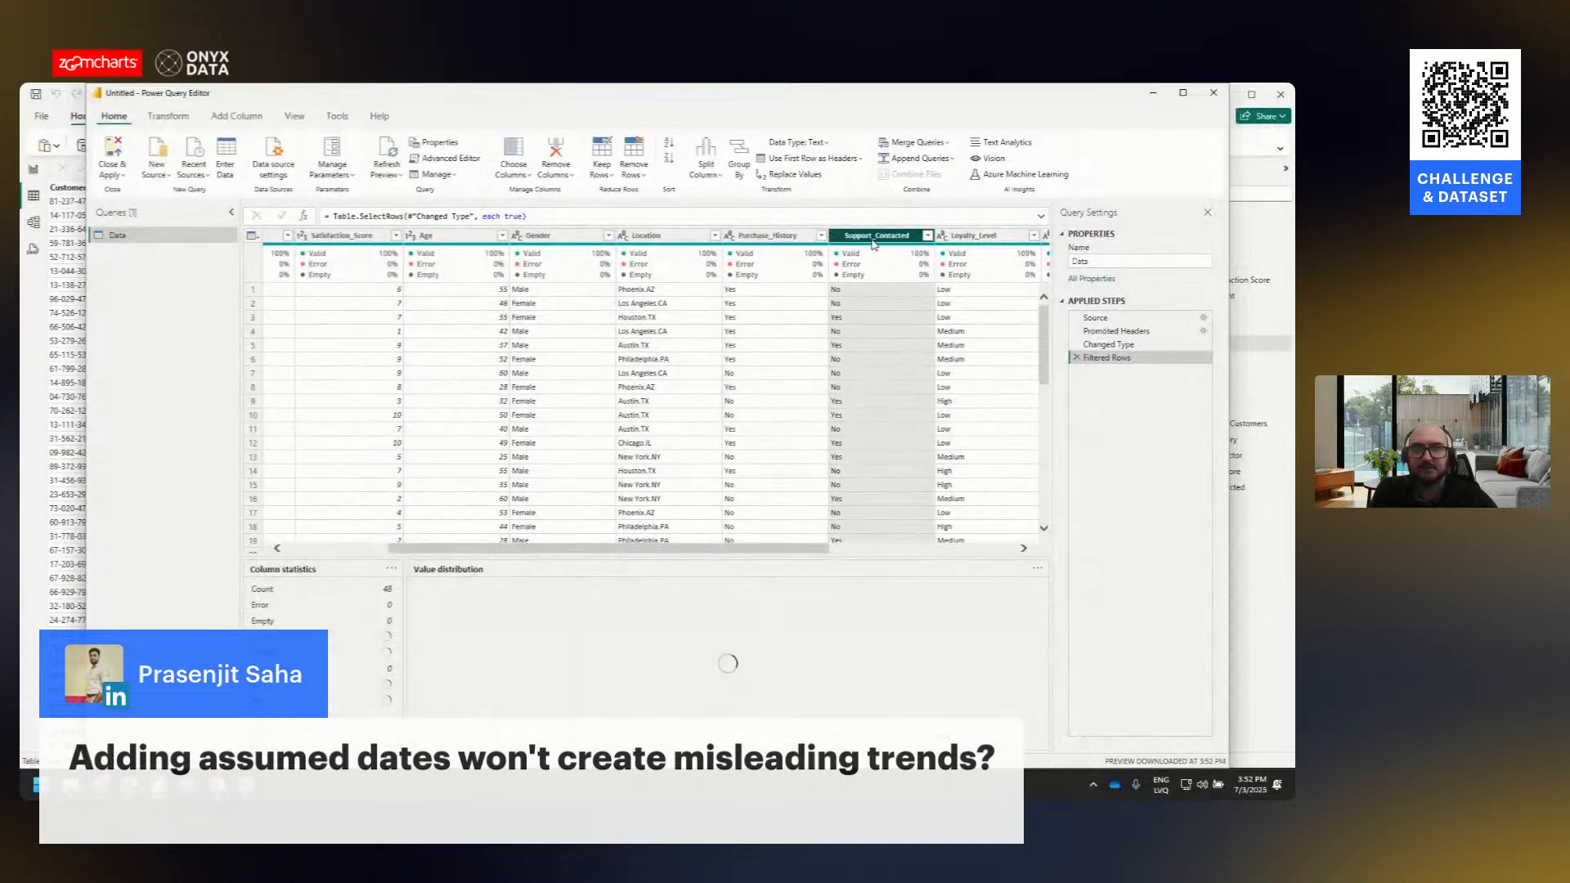
click(985, 237)
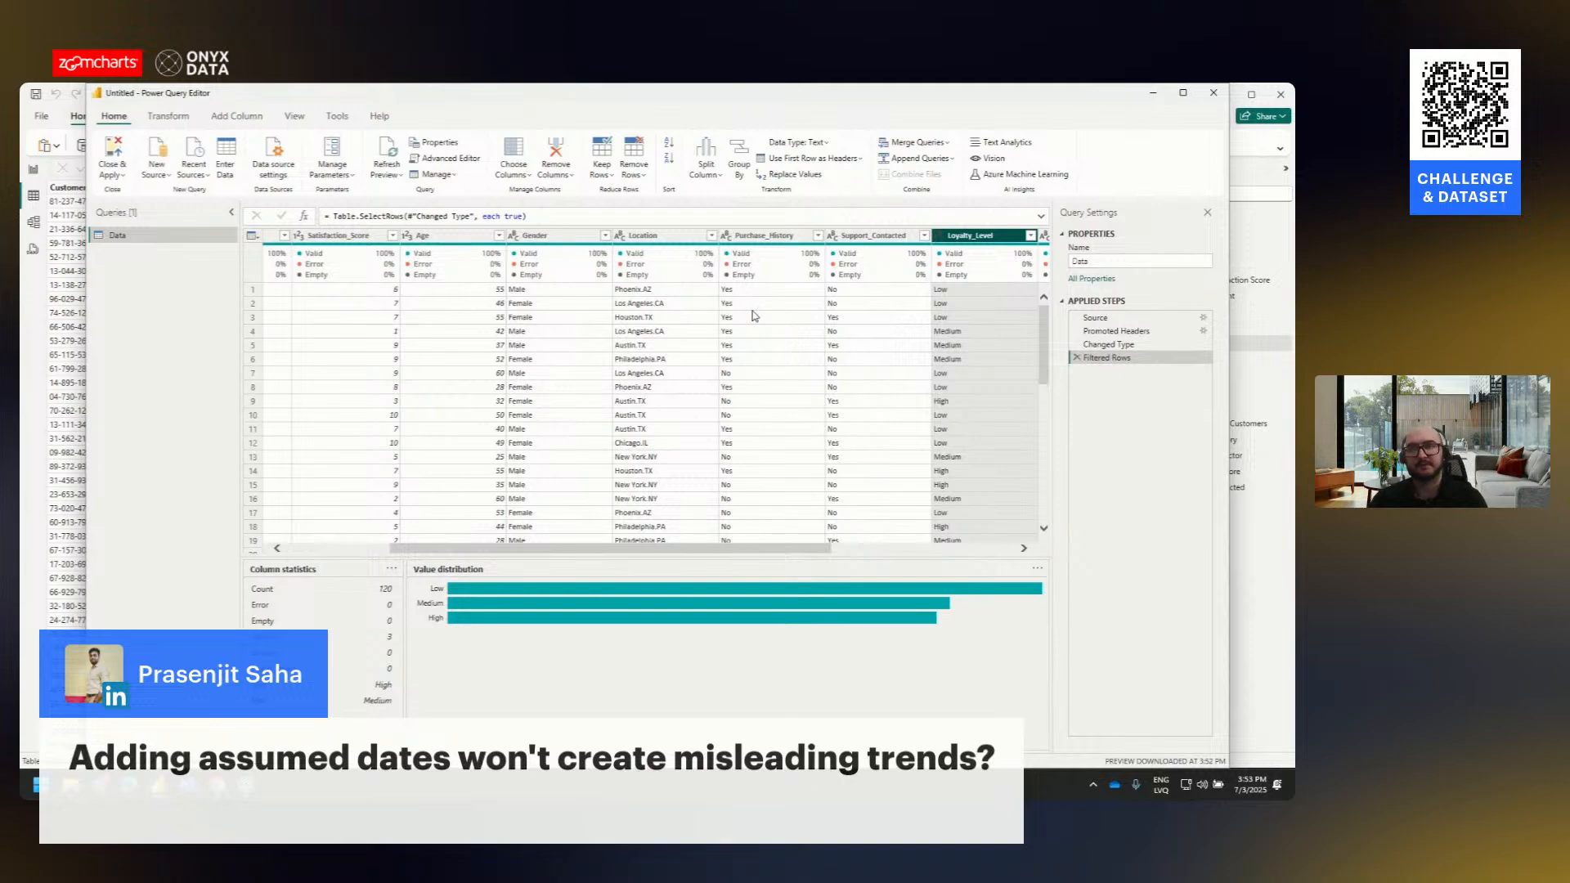
- Minimize the Power Query Editor and return to the report view on Page 1
click(433, 332)
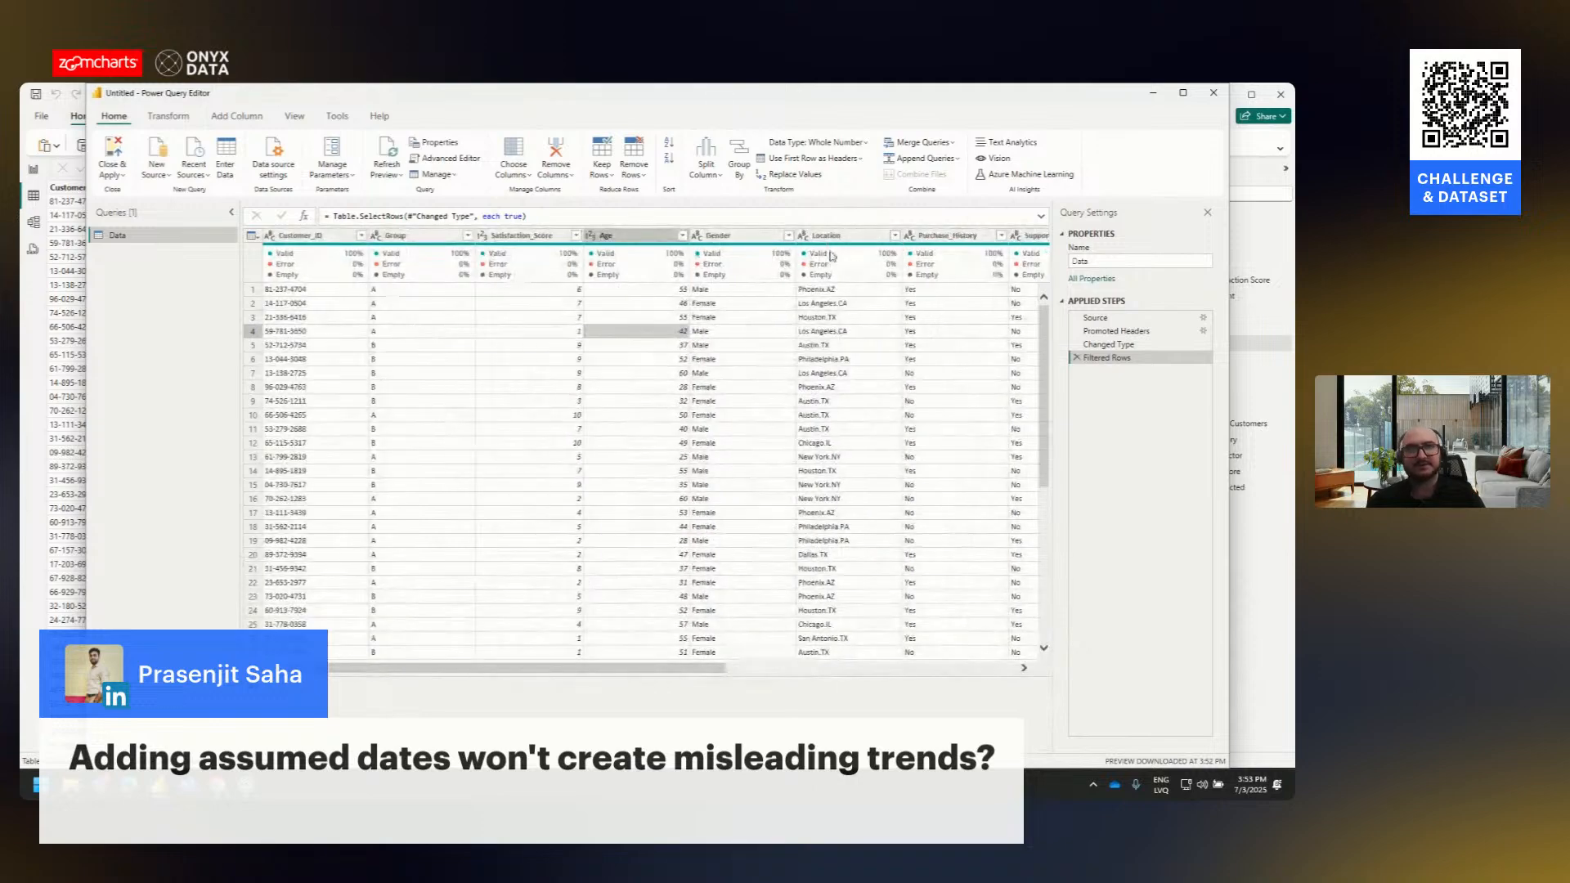
click(1155, 92)
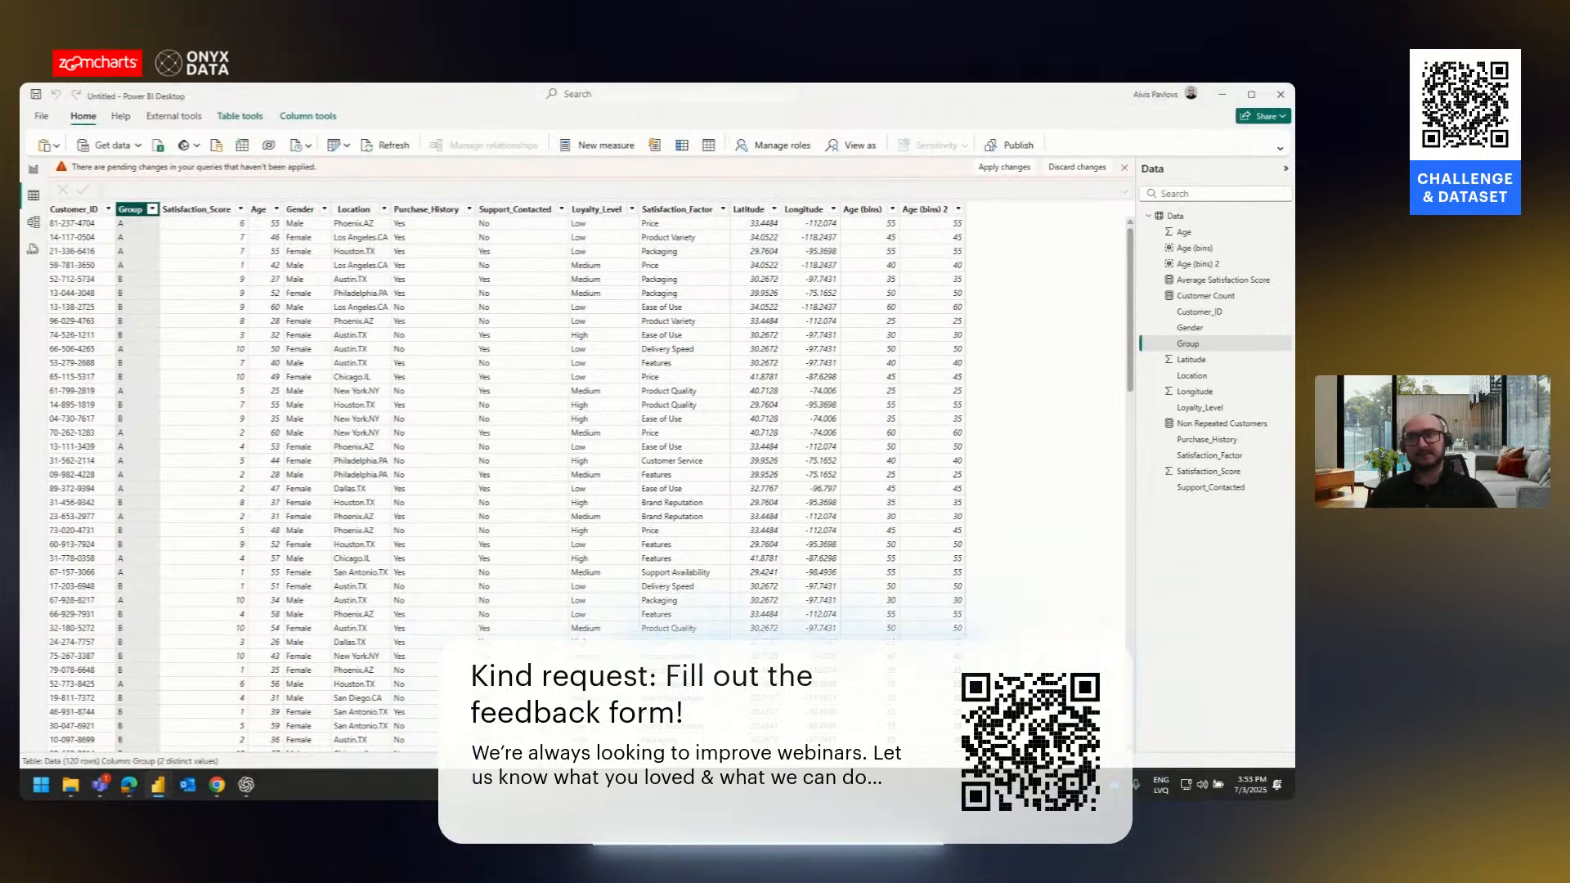
click(33, 169)
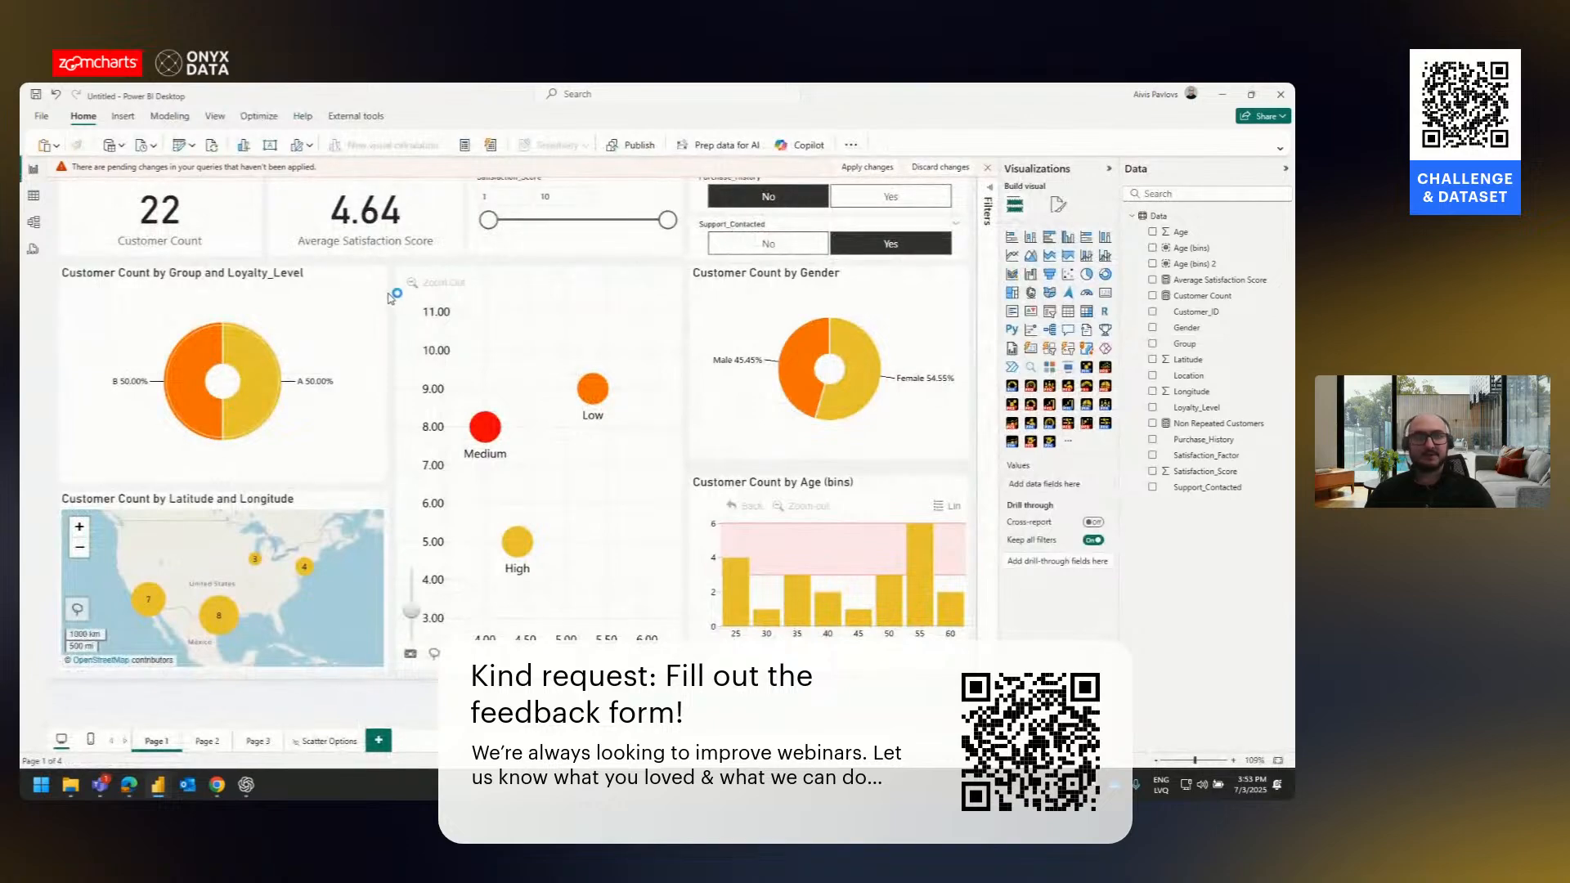